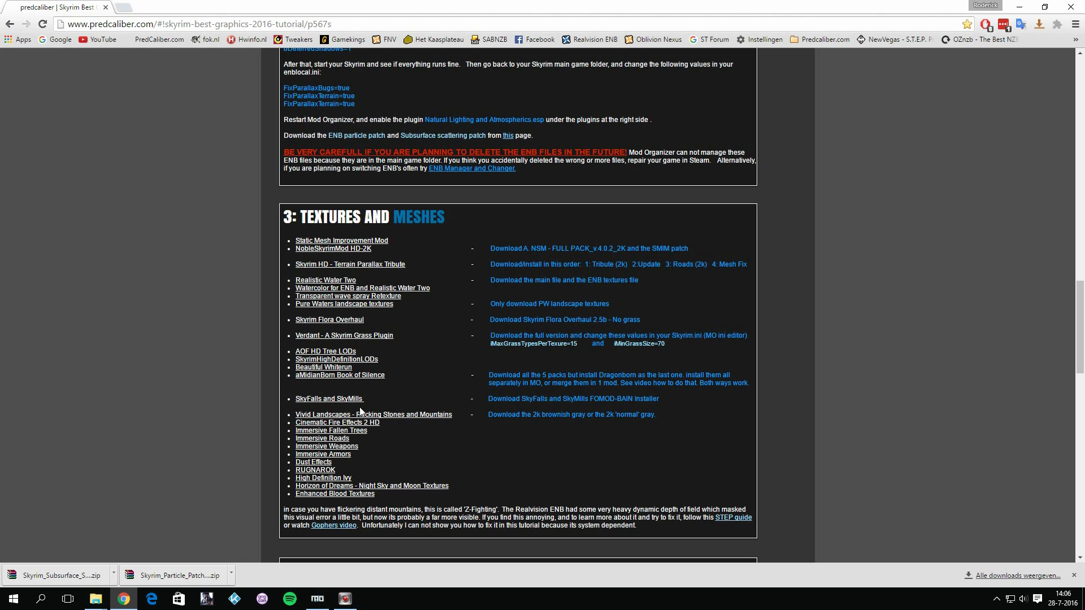
Open the SkyFalls and SkyMills link from the guide's textures and meshes list in a new tab and view its files
right_click(341, 406)
left_click(367, 410)
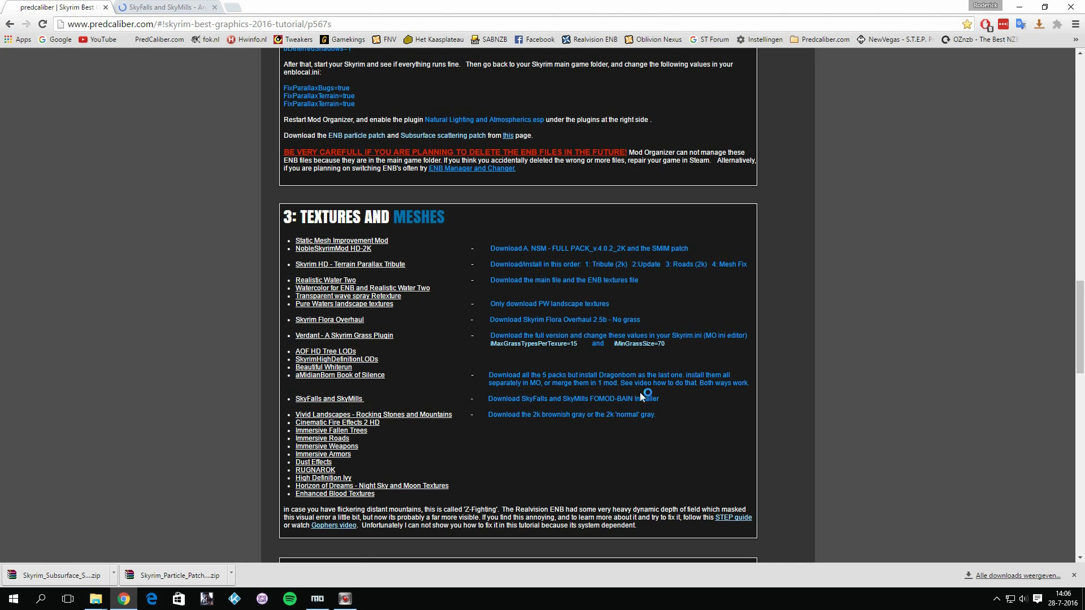
left_click(212, 10)
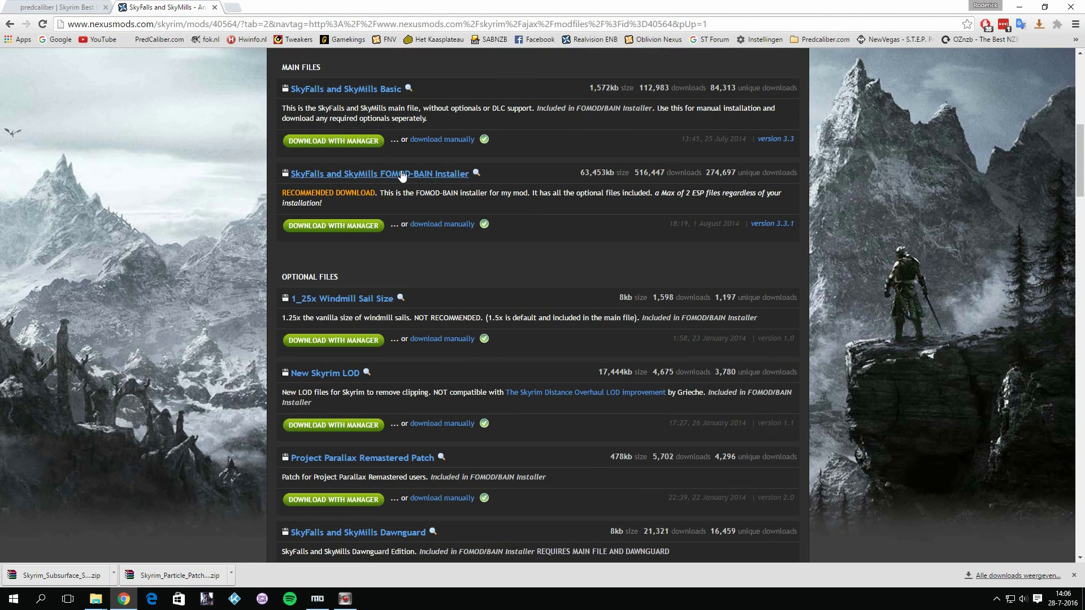
Switch to Skyrim Mod Organizer and start installing the archive 24 SkyFalls and SkyMills FOMOD-BAIN Installer-40564-3-3-1.rar
left_click(318, 598)
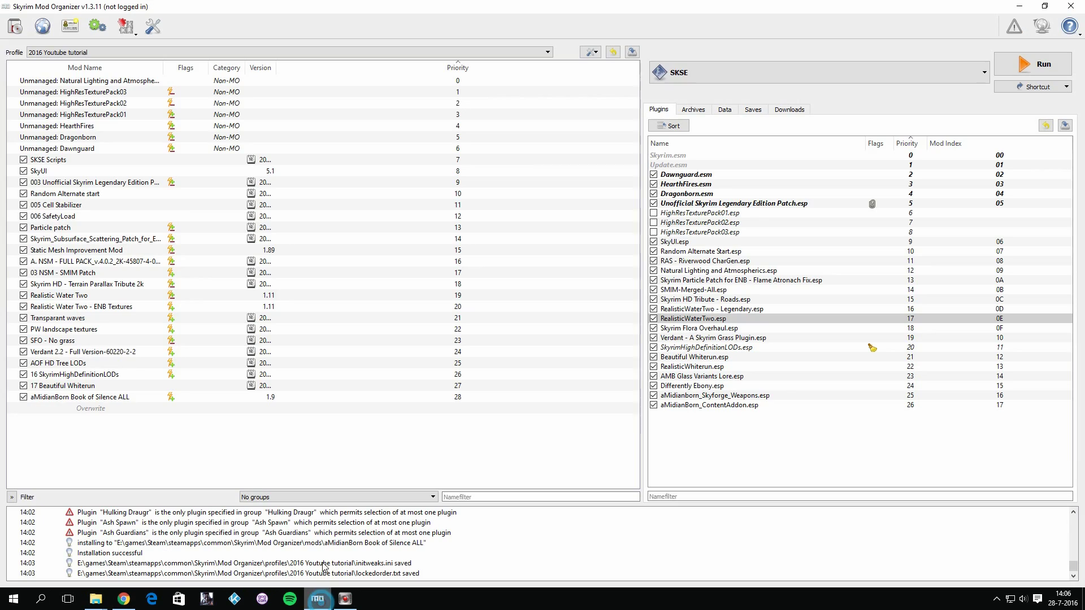
left_click(14, 26)
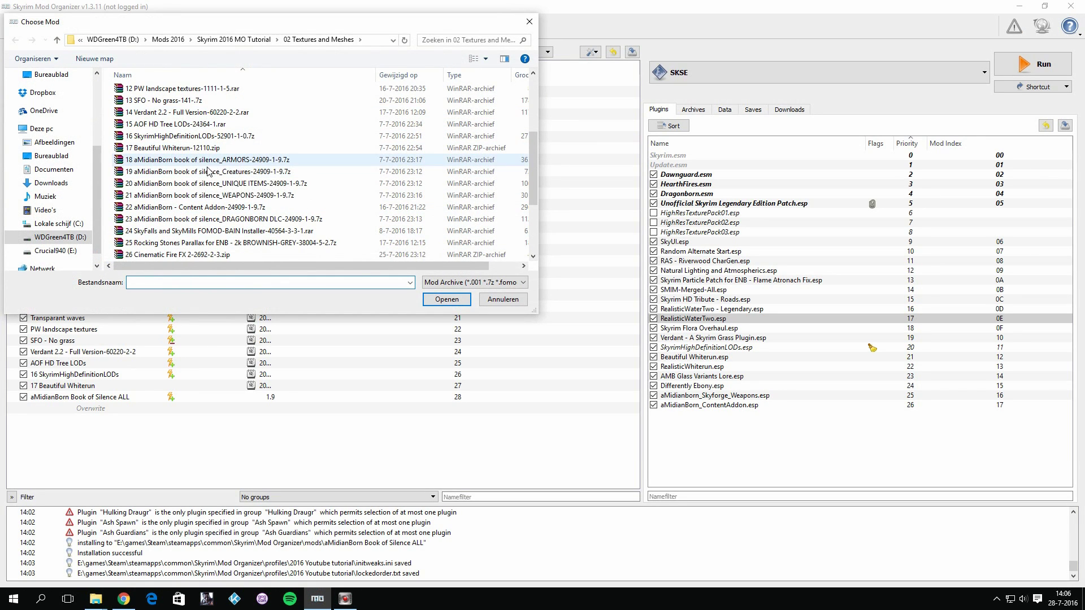
double_click(214, 231)
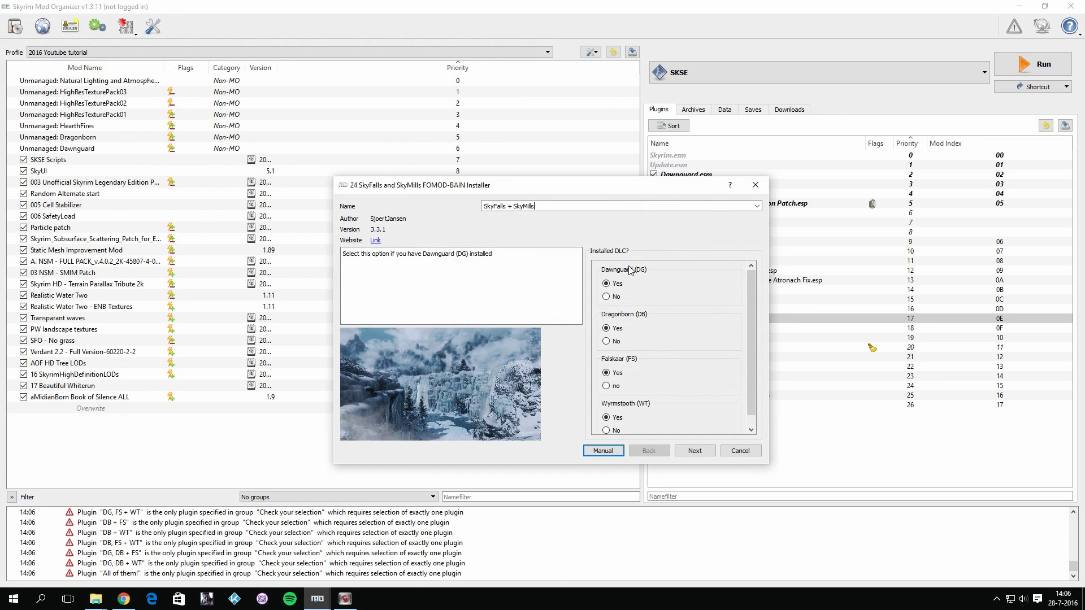
Set Falskaar and Wyrmstooth to No in the mod installer and choose "I don't use these mods" for LOD mod compatibility
scroll(656, 389, "down", 1)
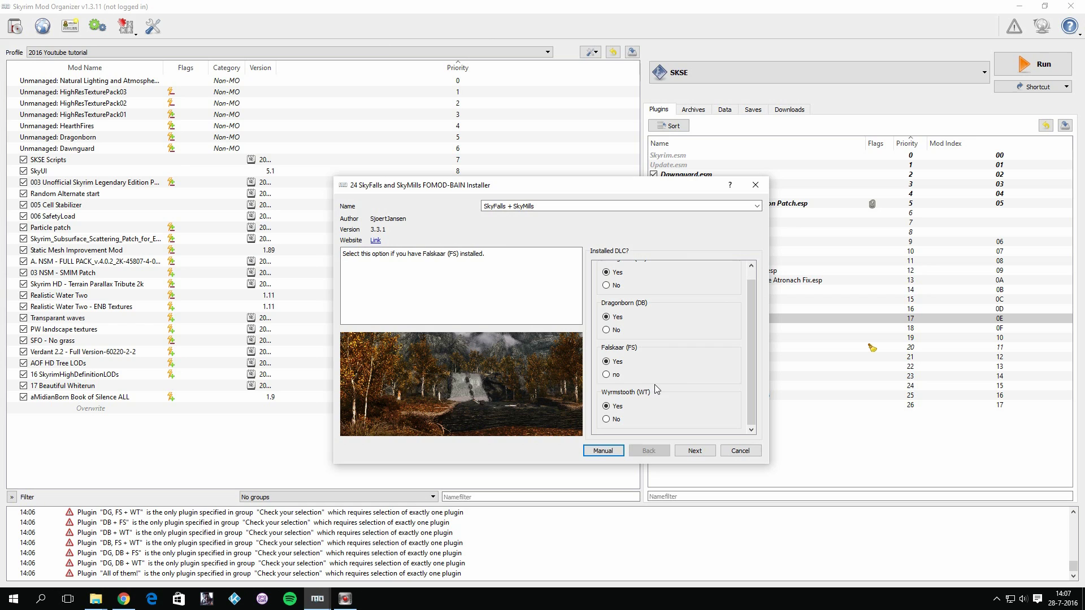
left_click(607, 375)
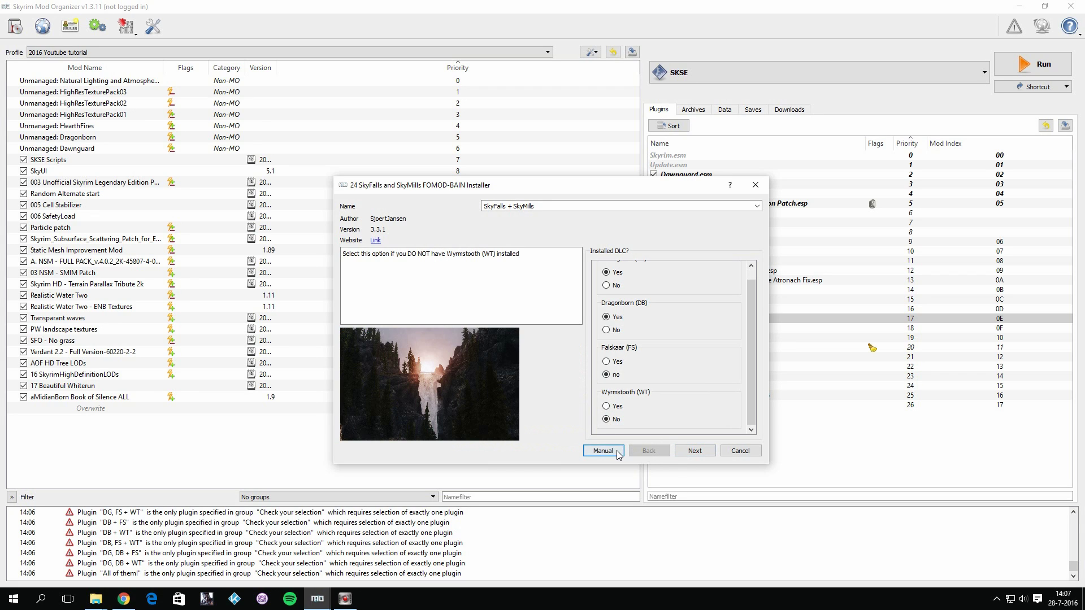
left_click(698, 455)
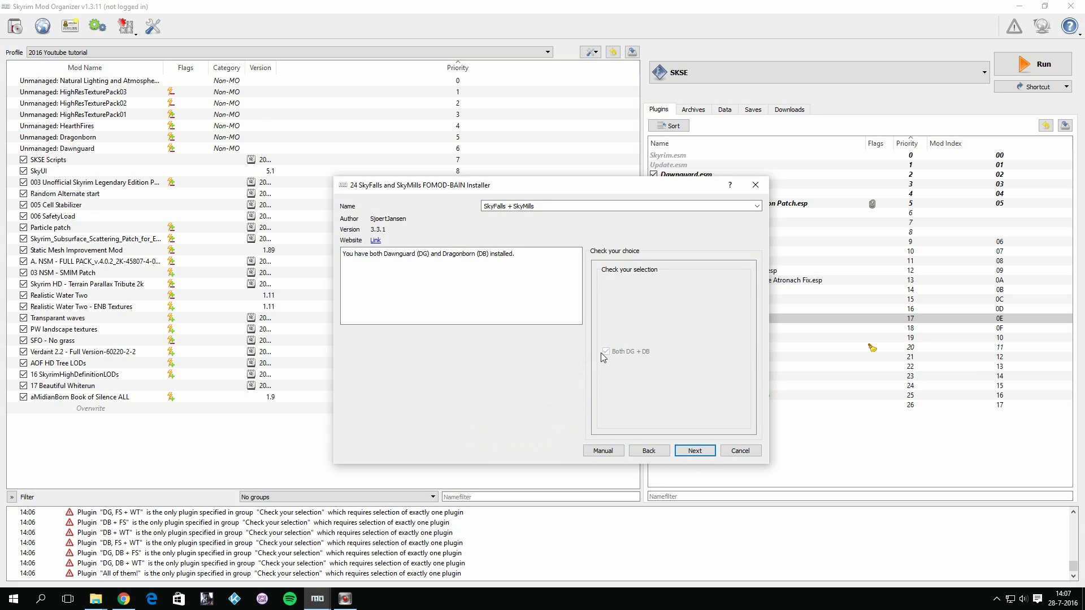
left_click(700, 455)
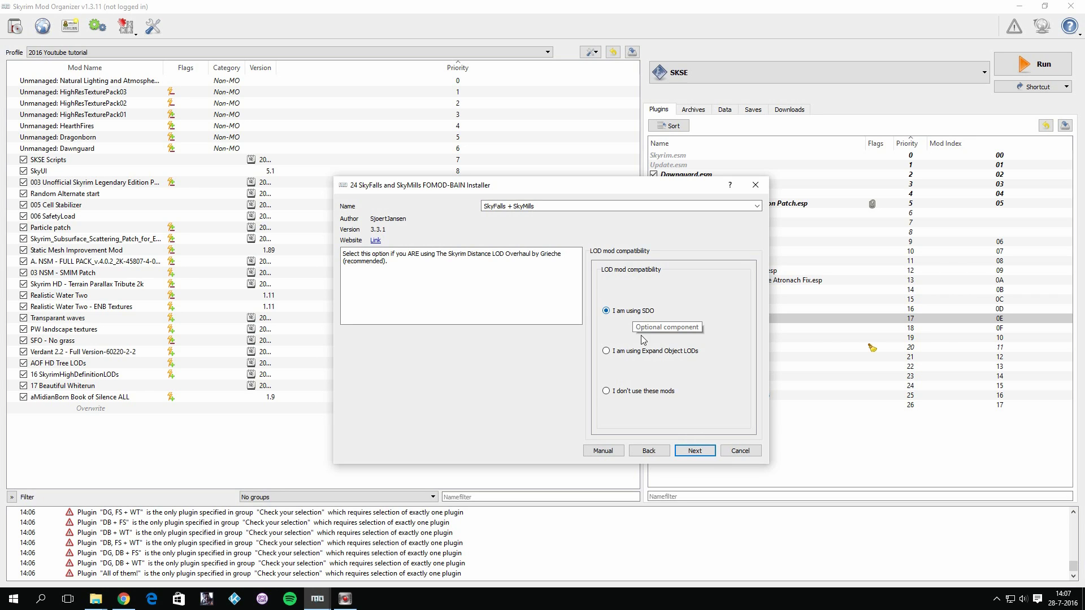
left_click(643, 391)
left_click(700, 451)
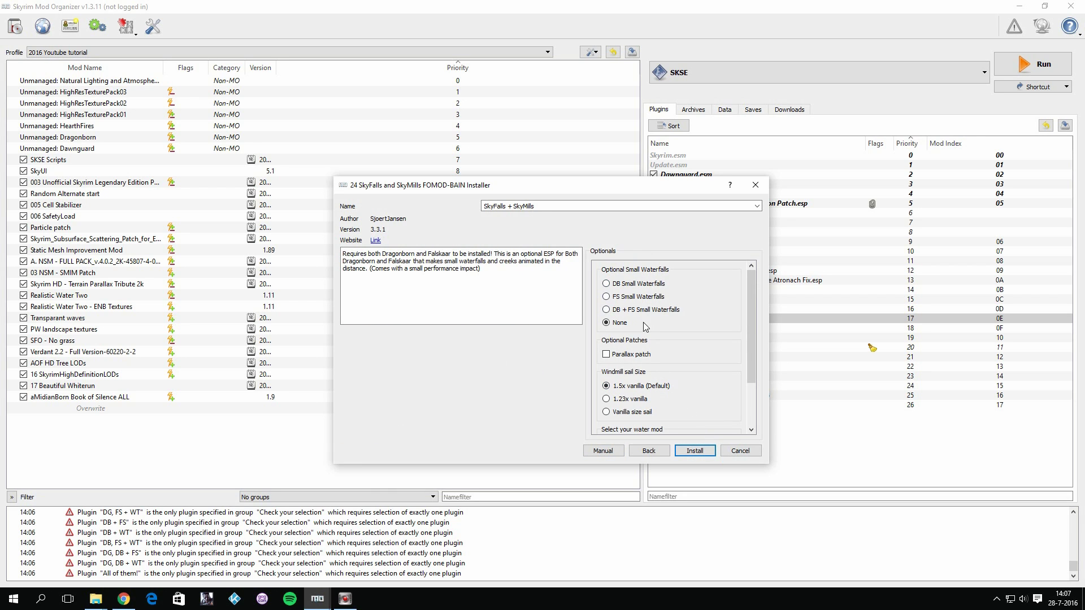
Install SkyFalls + SkyMills with the default optionals, including Realistic Water Two and no parallax patch, and enable it in the mod list
scroll(633, 350, "down", 1)
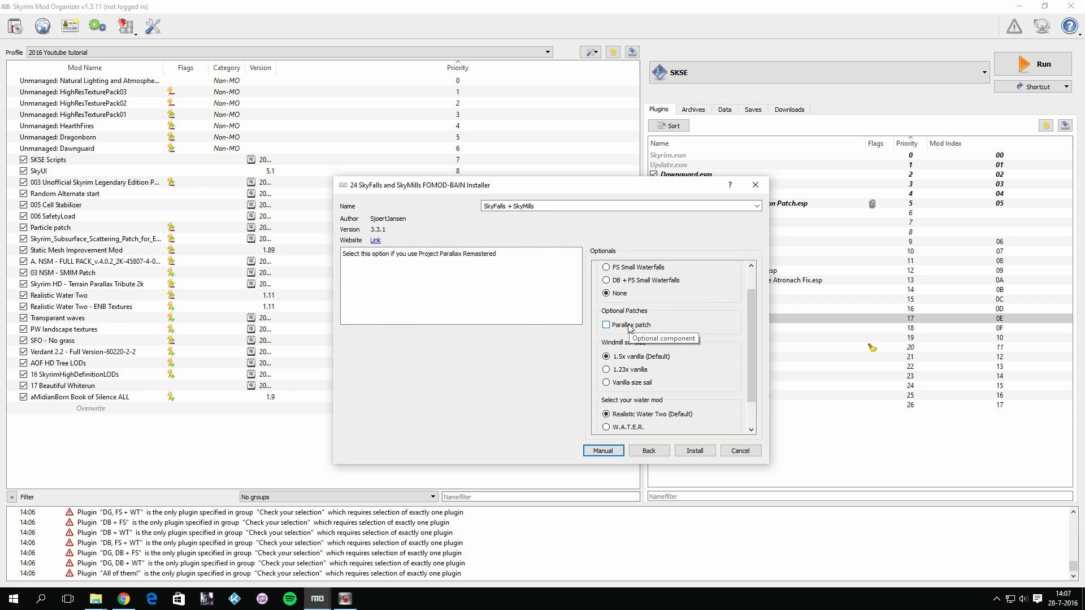
scroll(632, 326, "down", 1)
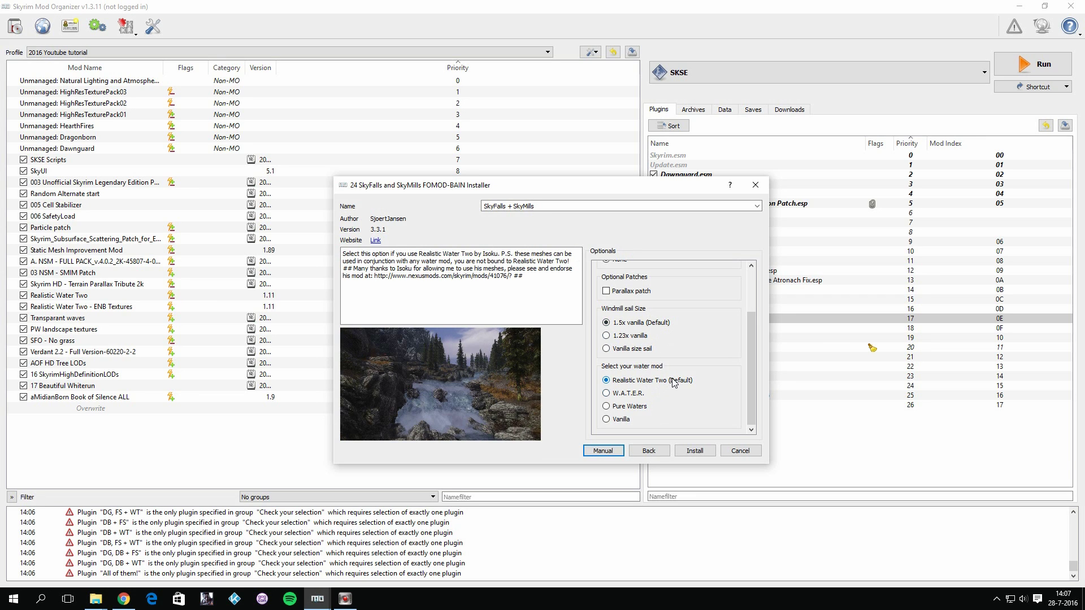
left_click(700, 454)
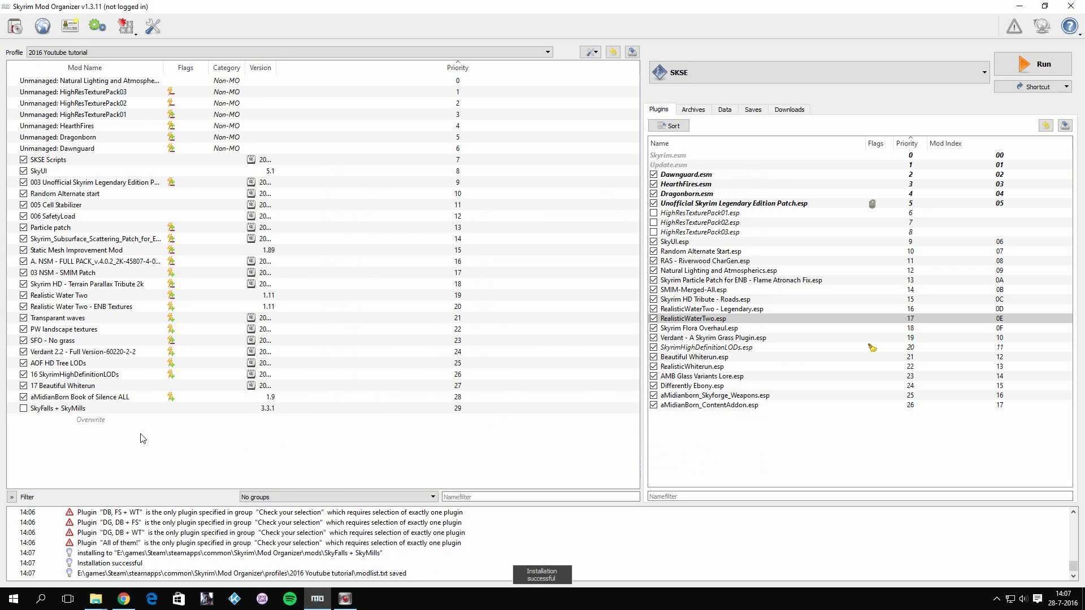
left_click(23, 408)
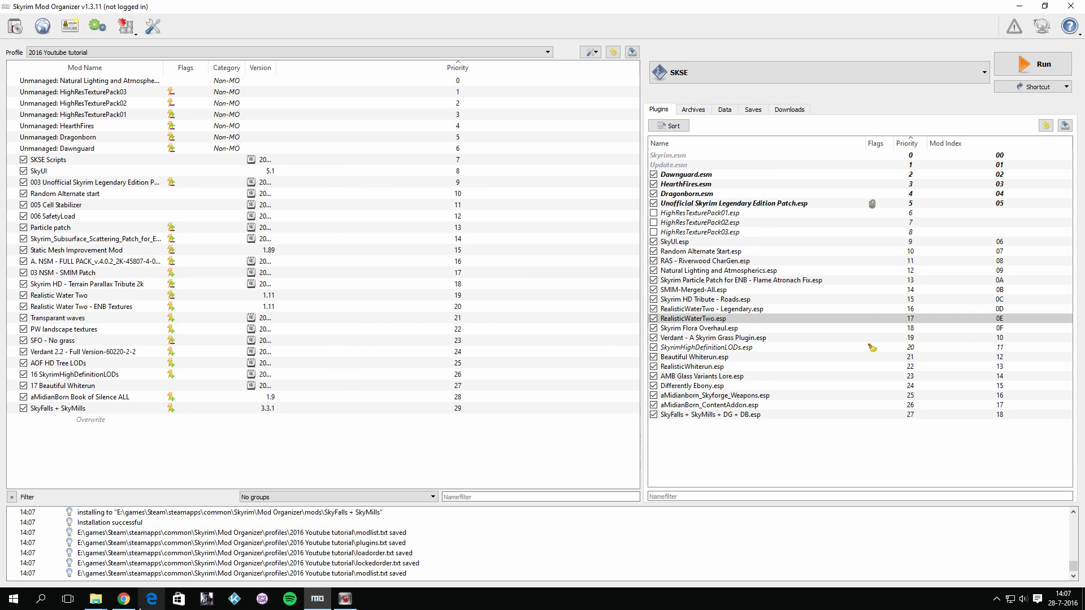
Return to the browser, close the SkyFalls and SkyMills page and open Vivid Landscapes - Rocking Stones and Mountains in a new tab
left_click(121, 600)
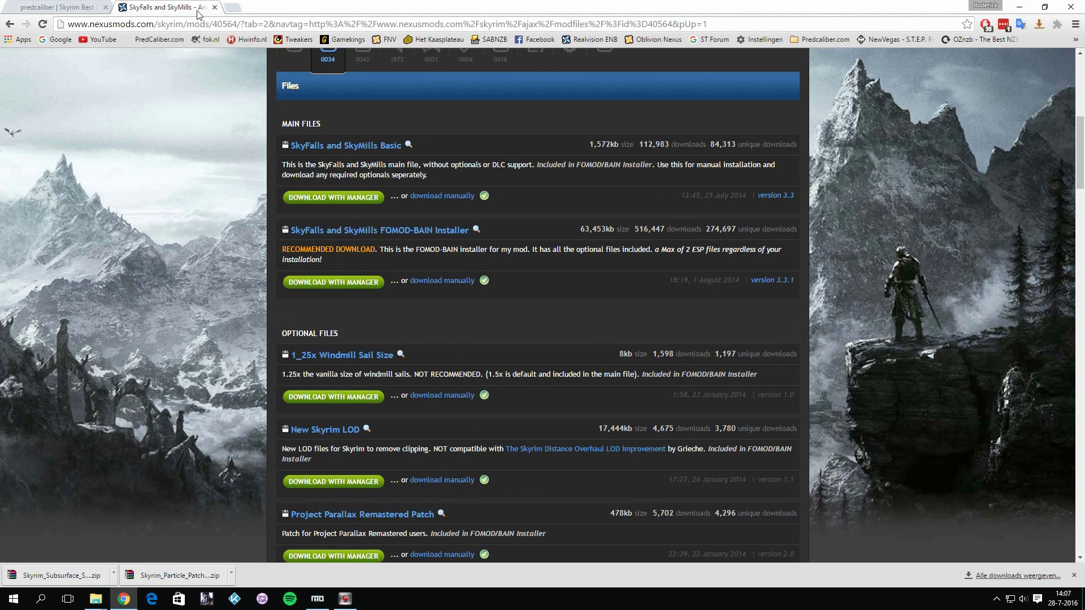
left_click(215, 7)
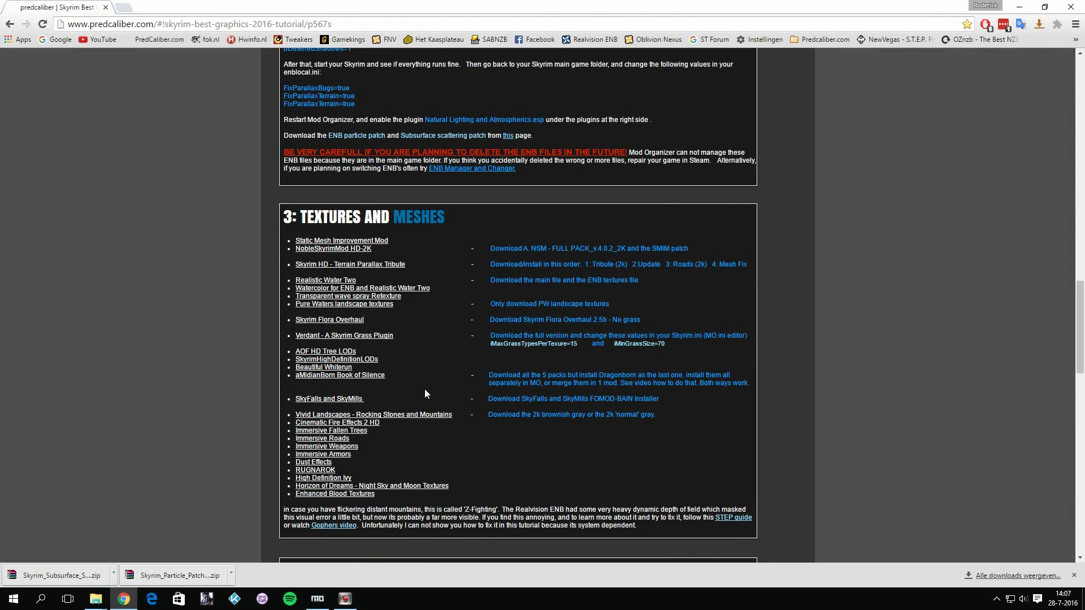
right_click(410, 414)
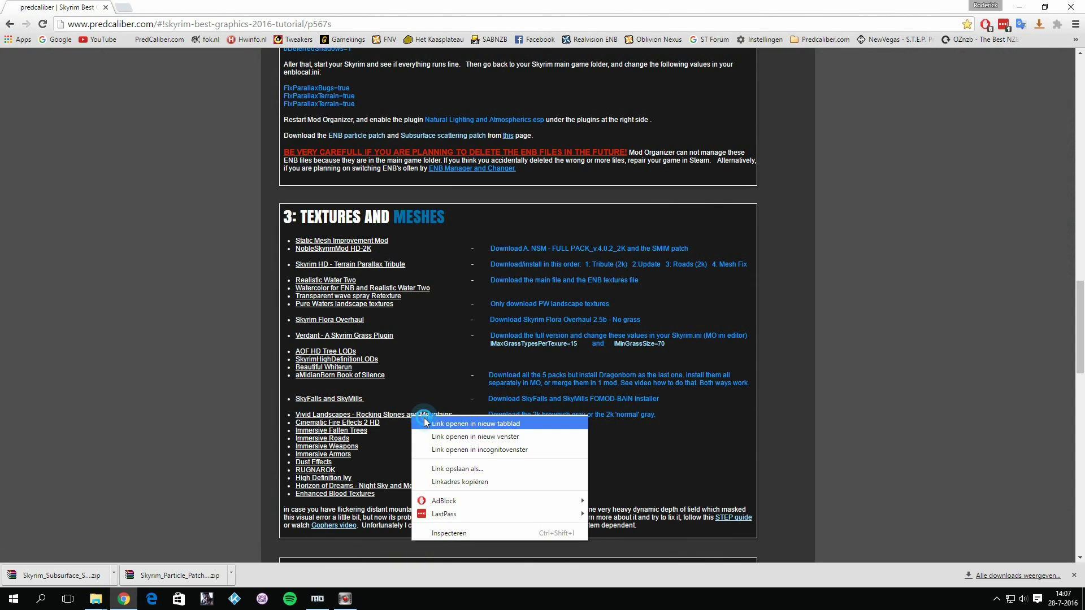
left_click(430, 422)
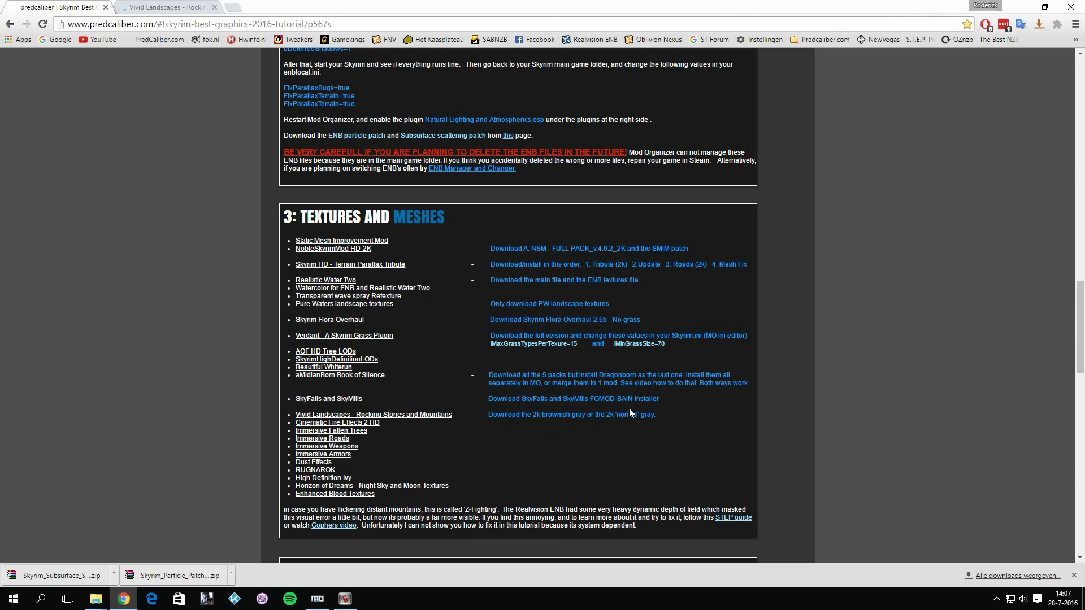
left_click(186, 7)
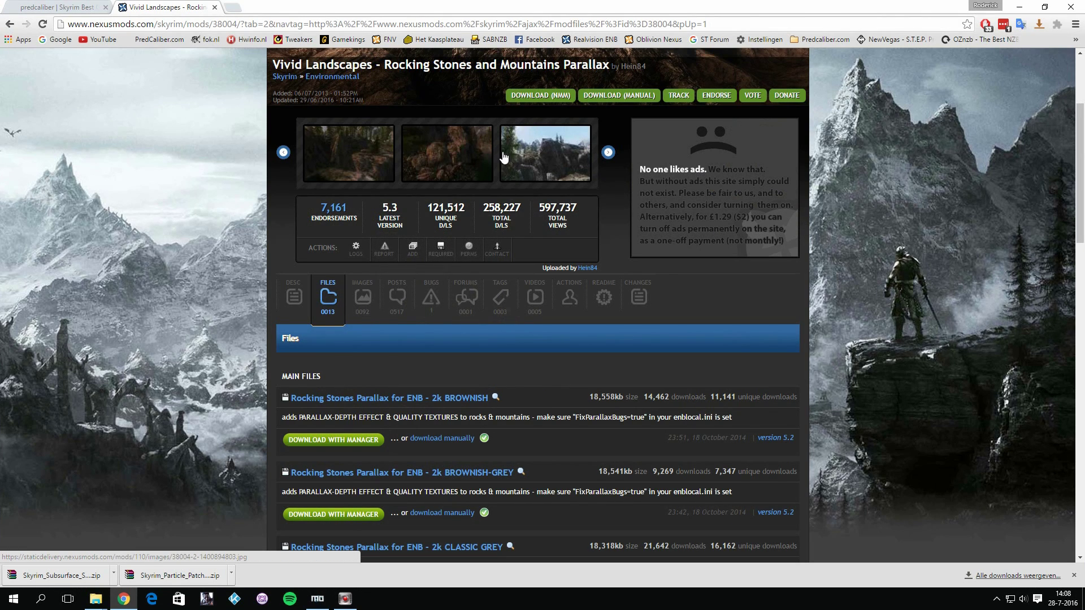
Examine a preview image of the Vivid Landscapes mod and review its available main files
left_click(480, 156)
left_click(482, 156)
left_click(566, 172)
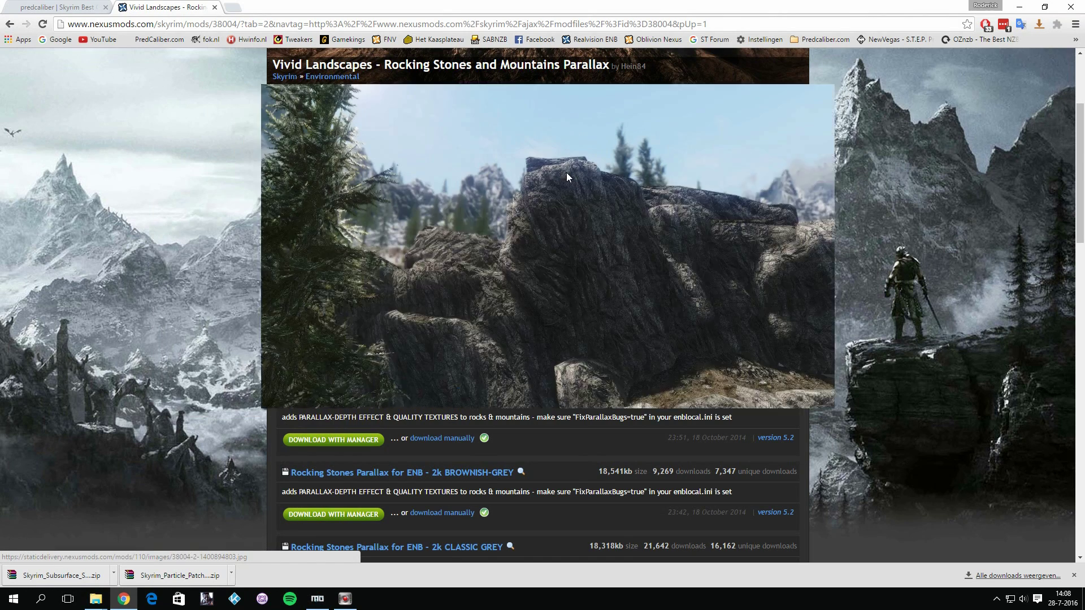
left_click(567, 173)
scroll(570, 370, "down", 1)
scroll(570, 370, "down", 3)
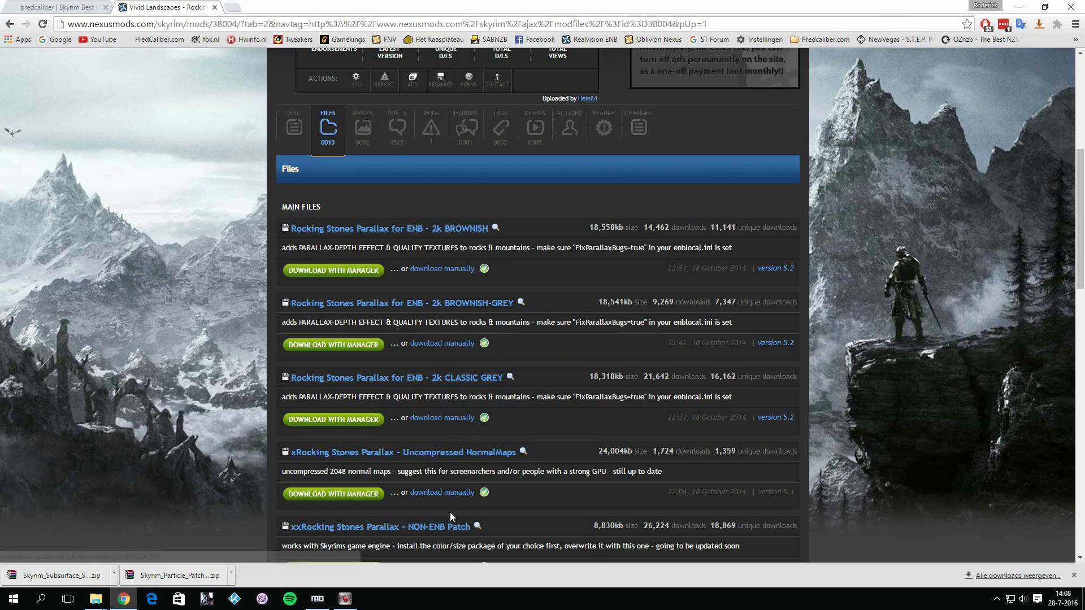
scroll(450, 512, "up", 6)
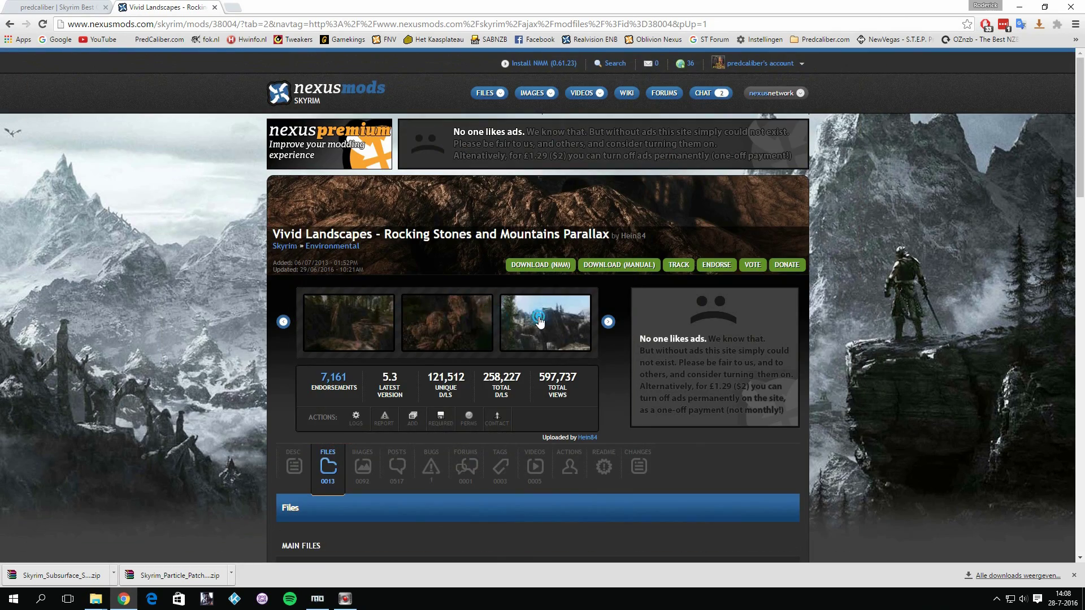
scroll(547, 333, "down", 7)
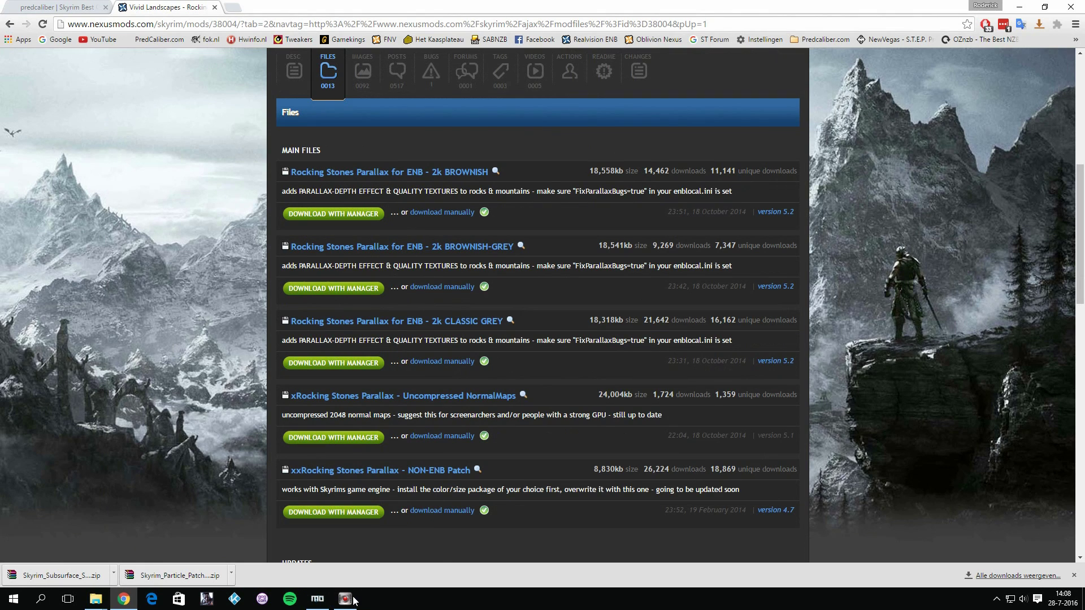
Switch to Skyrim Mod Organizer and start installing the archive 25 Rocking Stones Parallax for ENB - 2k BROWNISH-GREY-38004-5-2.7z
left_click(317, 599)
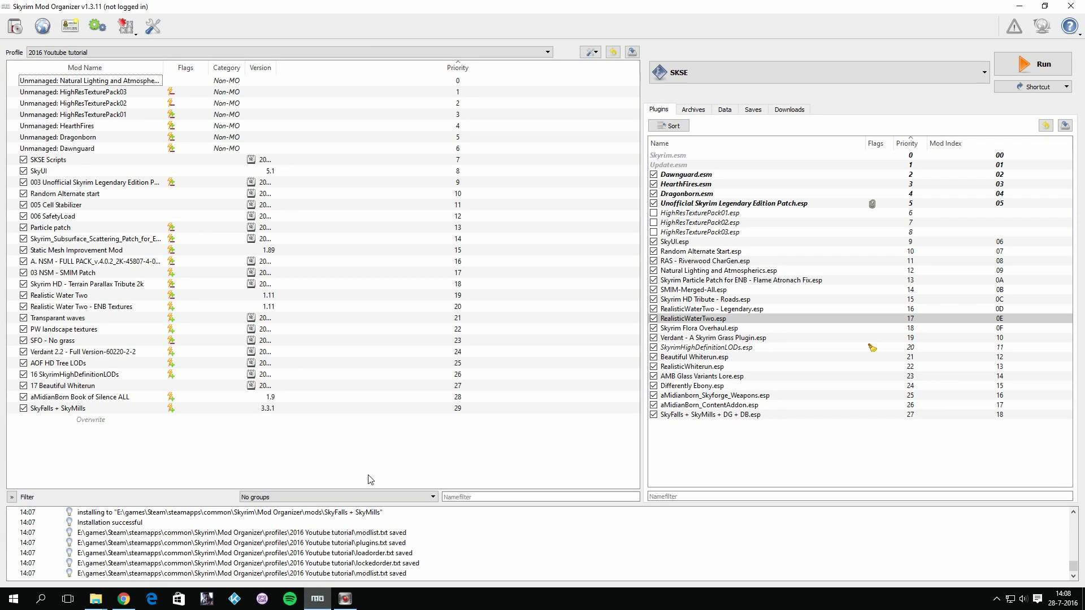
left_click(12, 27)
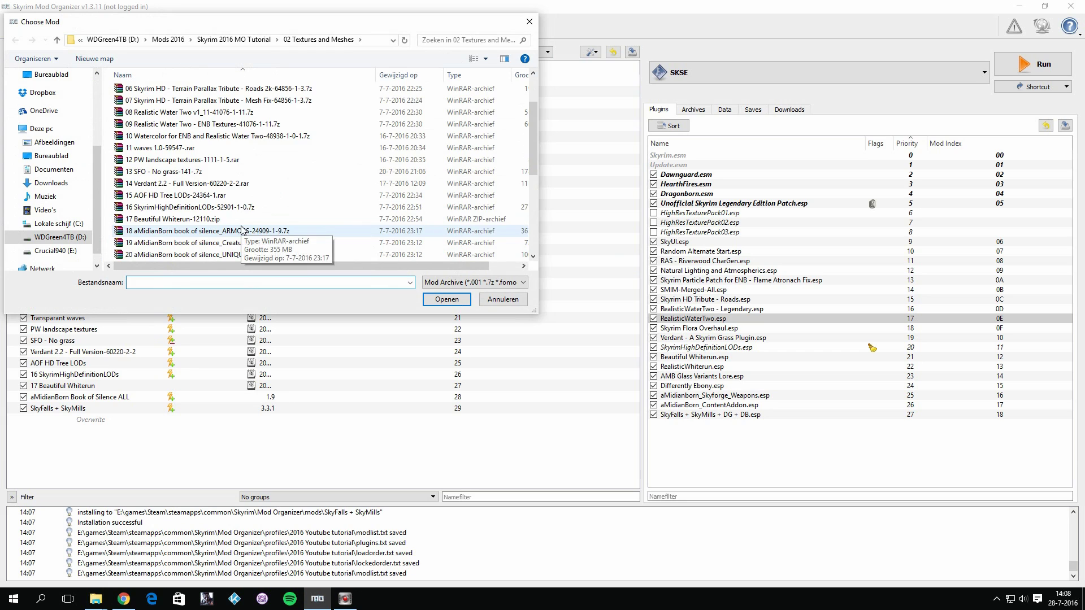
scroll(242, 229, "down", 3)
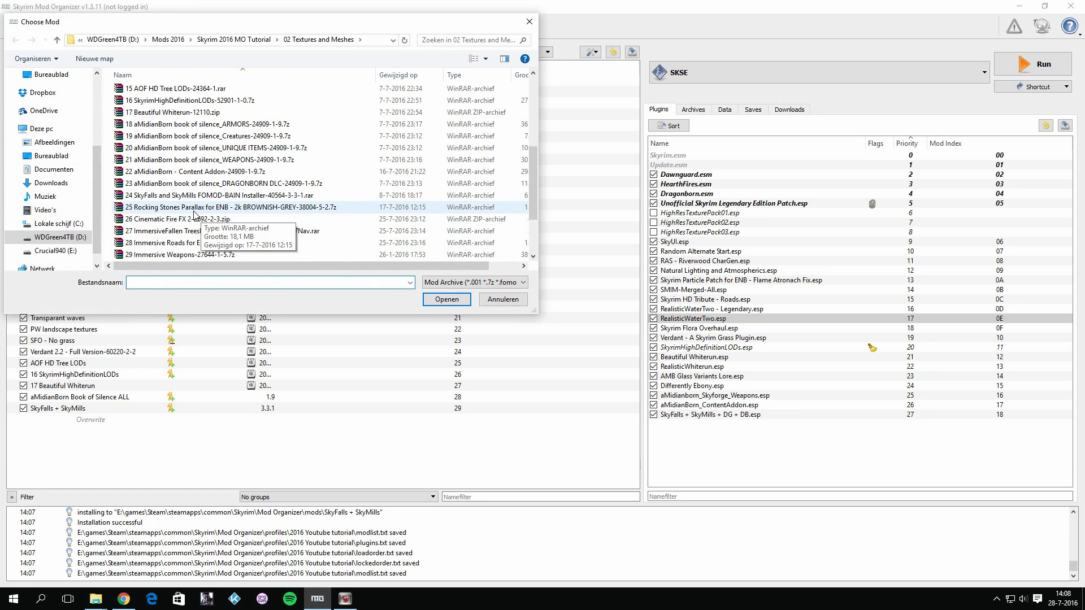
double_click(300, 207)
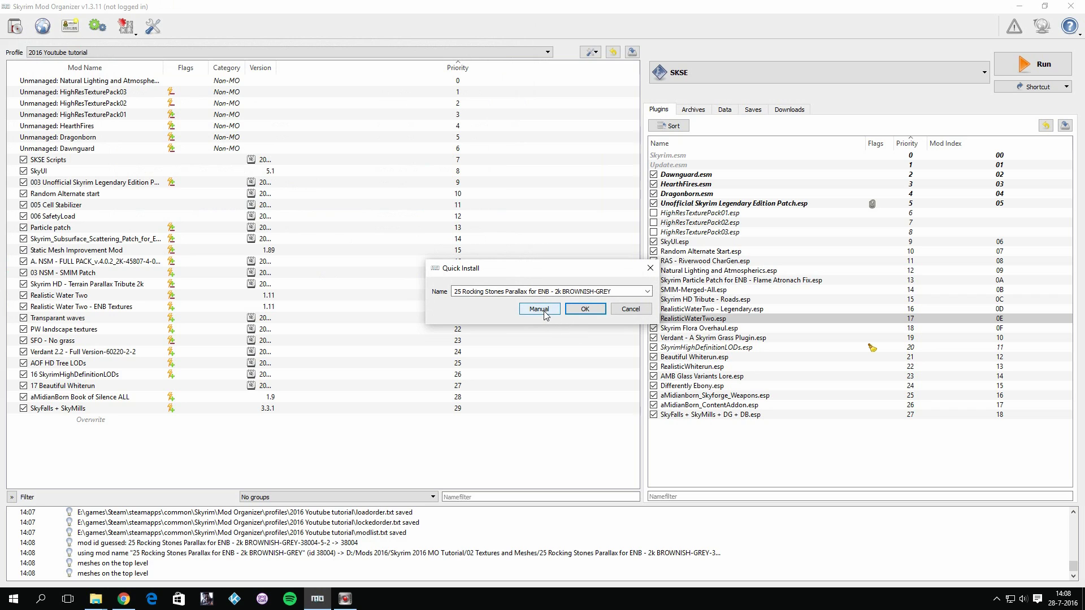
Install the Rocking Stones Parallax mod manually with its meshes and textures folders included, and enable it in the mod list
left_click(539, 309)
right_click(460, 281)
left_click(487, 284)
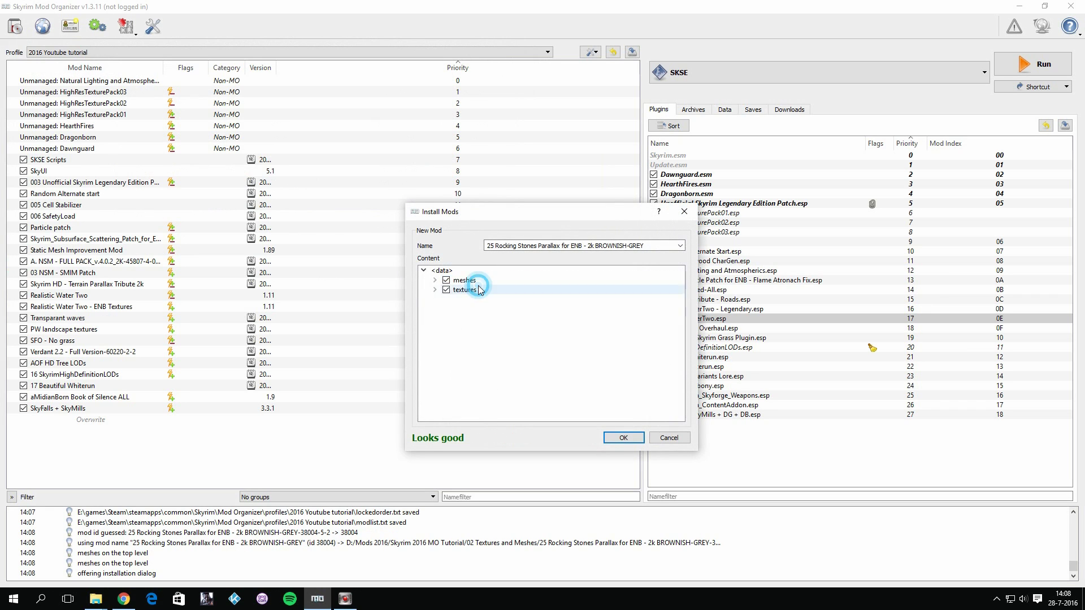
left_click(624, 438)
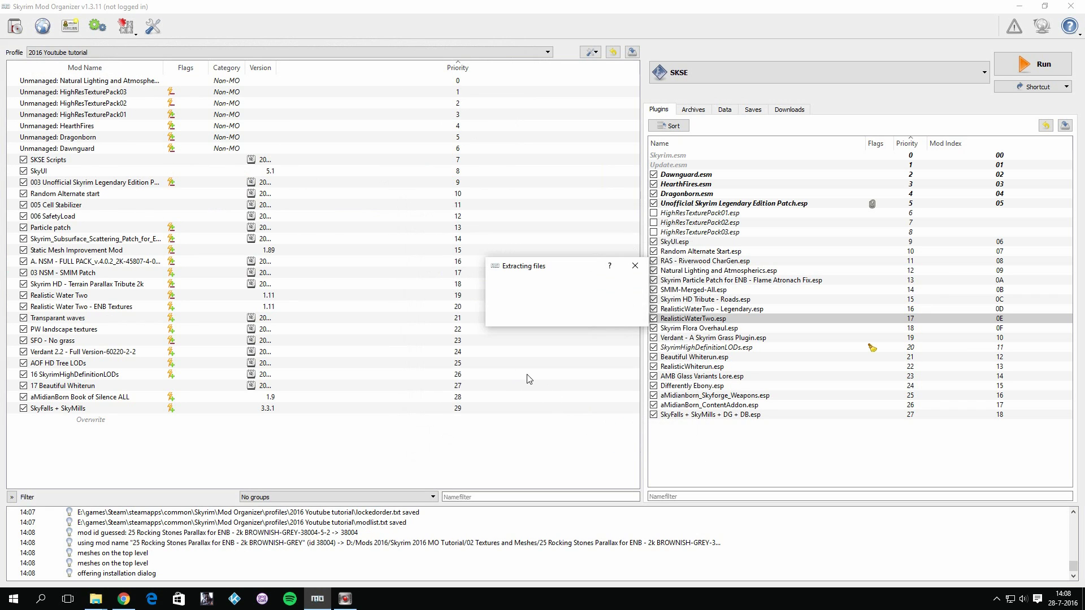
left_click(21, 421)
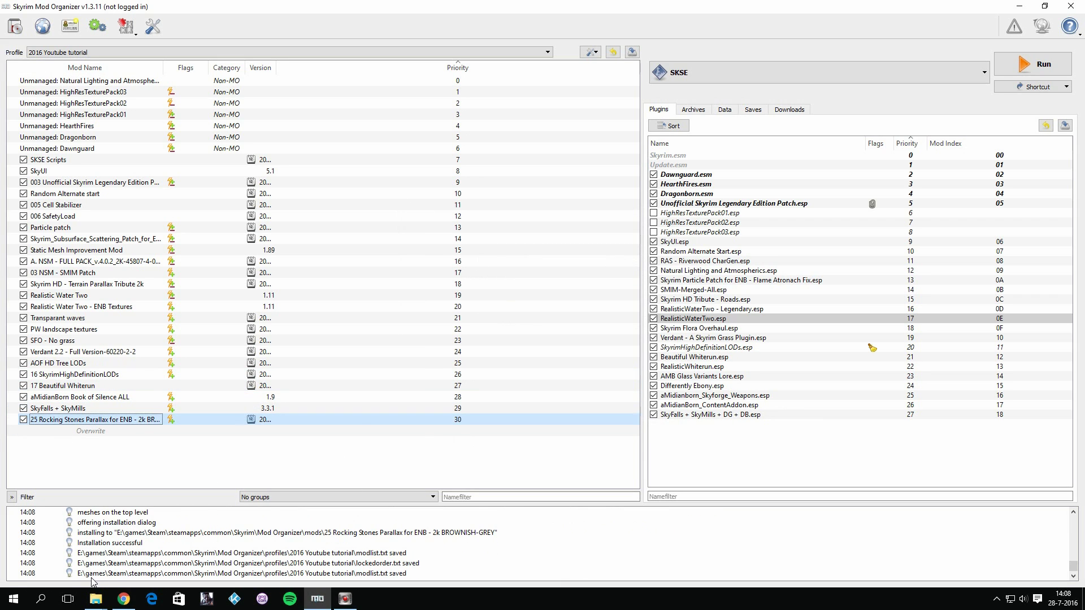
Return to the browser, close the Vivid Landscapes page and view the files of Cinematic Fire Effects 2 HD in a new tab
left_click(123, 599)
left_click(213, 8)
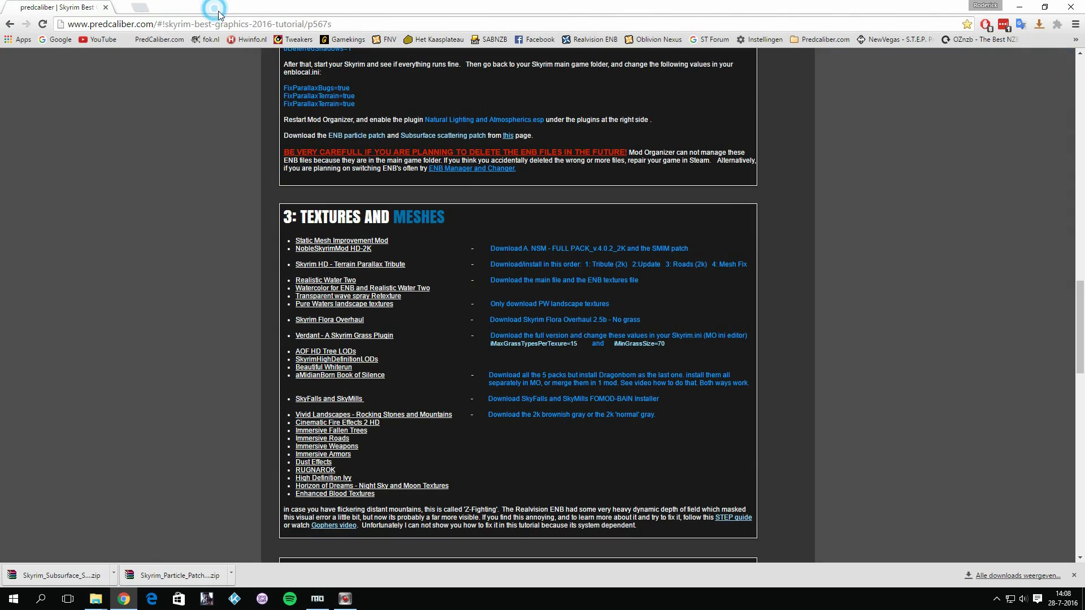
right_click(354, 423)
left_click(376, 431)
left_click(177, 6)
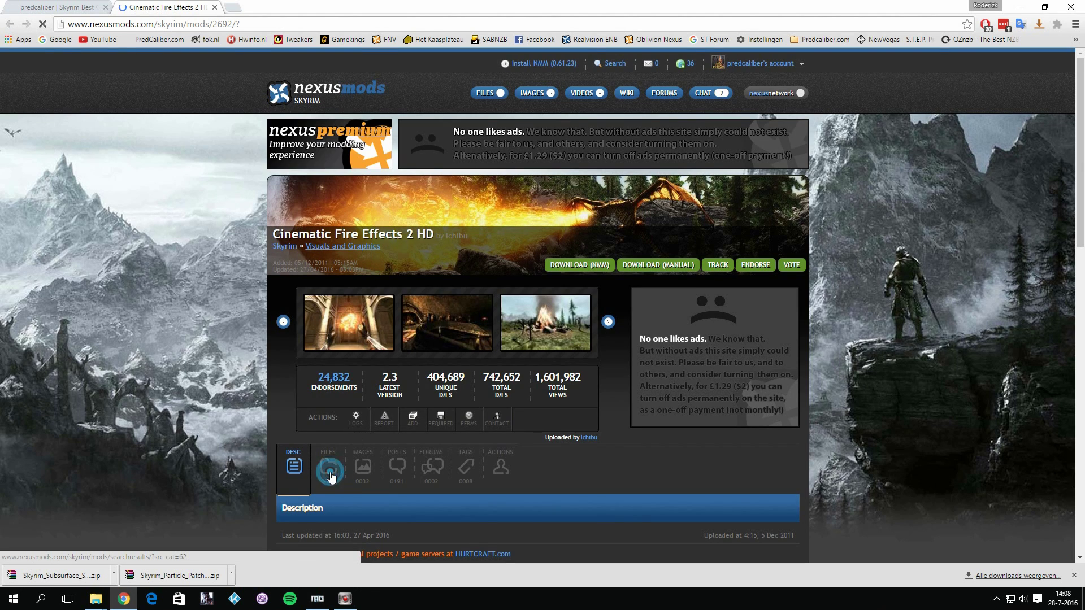
left_click(327, 457)
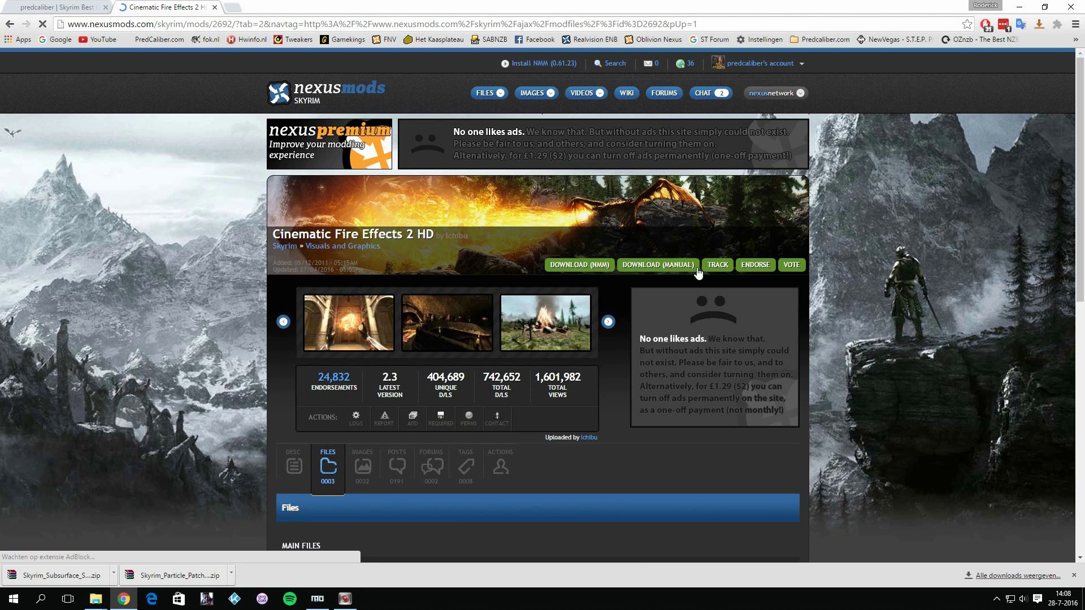
scroll(502, 347, "down", 9)
scroll(447, 276, "up", 3)
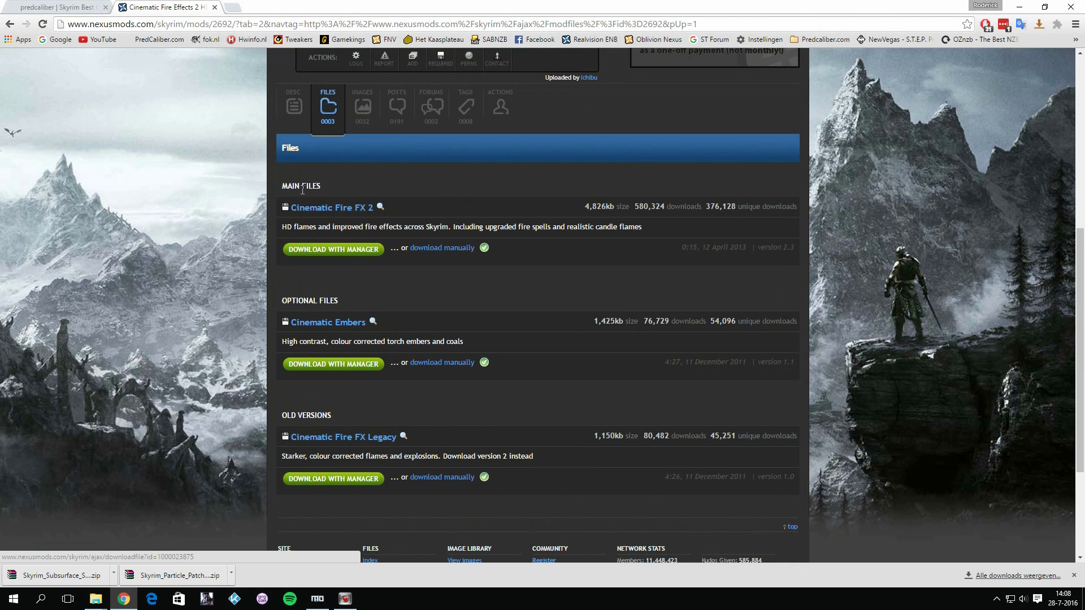
Switch to Skyrim Mod Organizer and start installing the archive 26 Cinematic Fire FX 2-2692-2-3.zip from the 02 Textures and Meshes folder
left_click(317, 599)
left_click(15, 26)
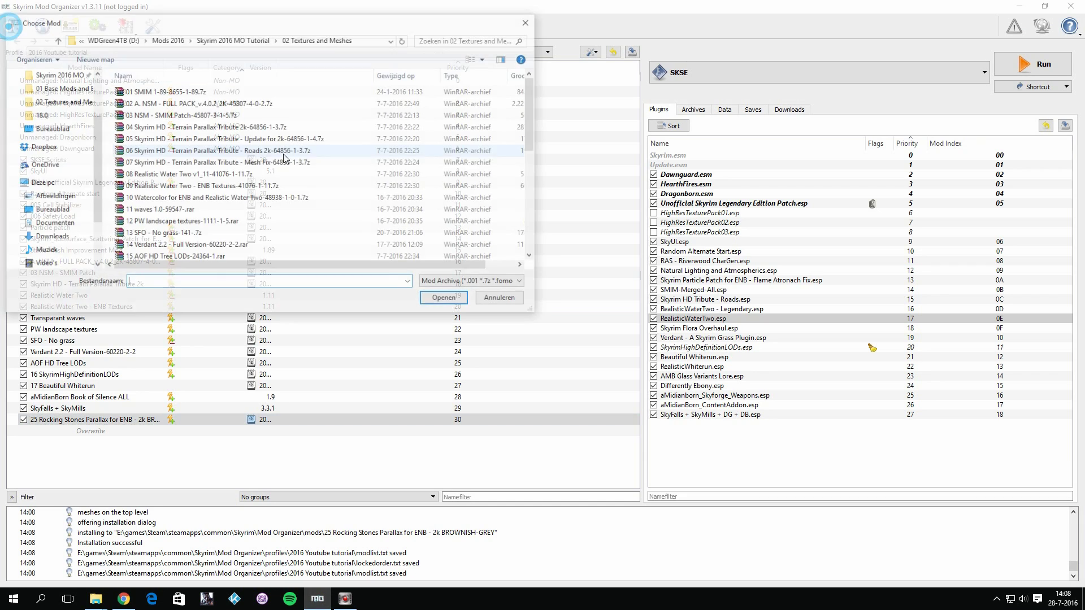
scroll(219, 204, "down", 2)
scroll(219, 205, "down", 3)
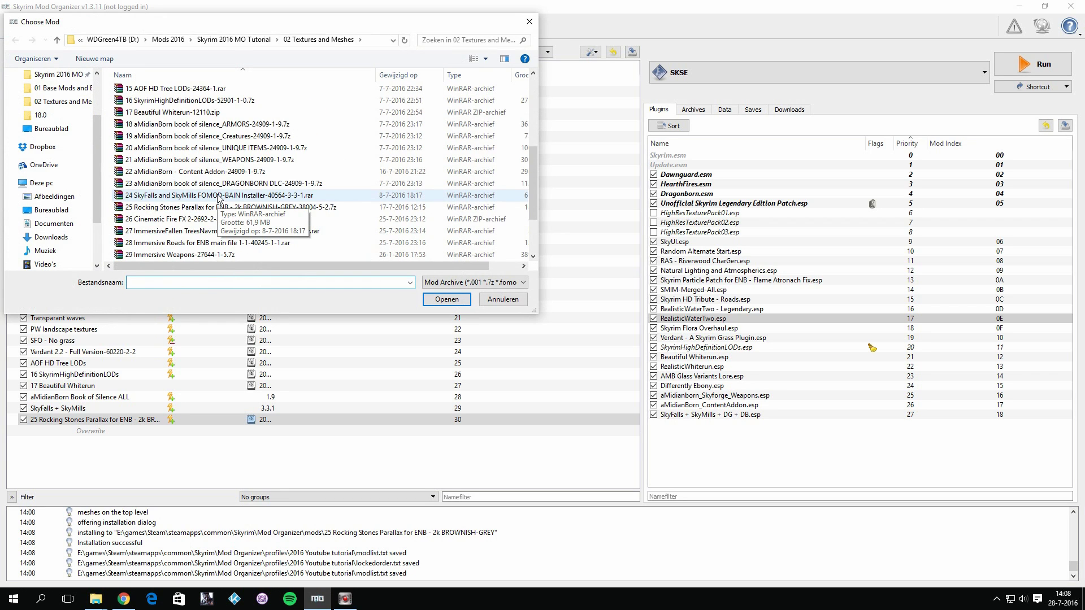
double_click(168, 184)
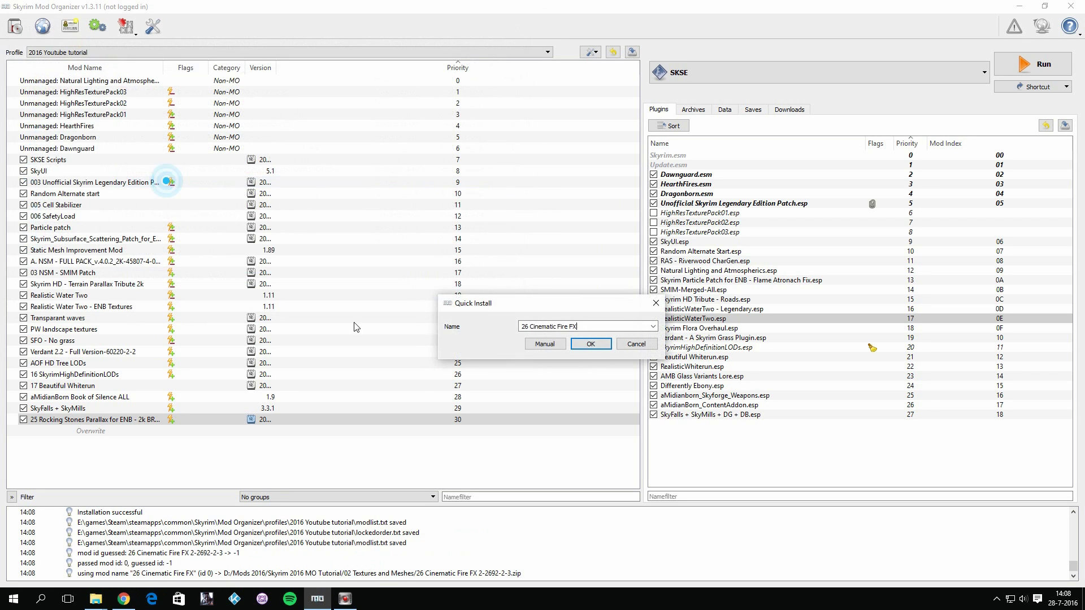
Install the Cinematic Fire FX mod manually with all its files included, and enable it in the mod list
left_click(546, 346)
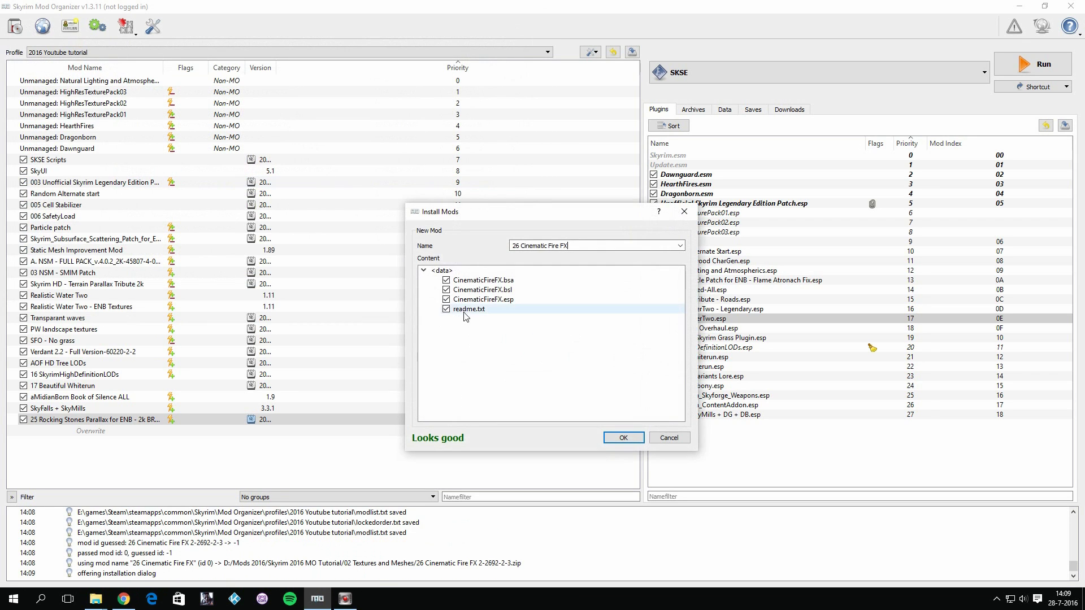
left_click(627, 435)
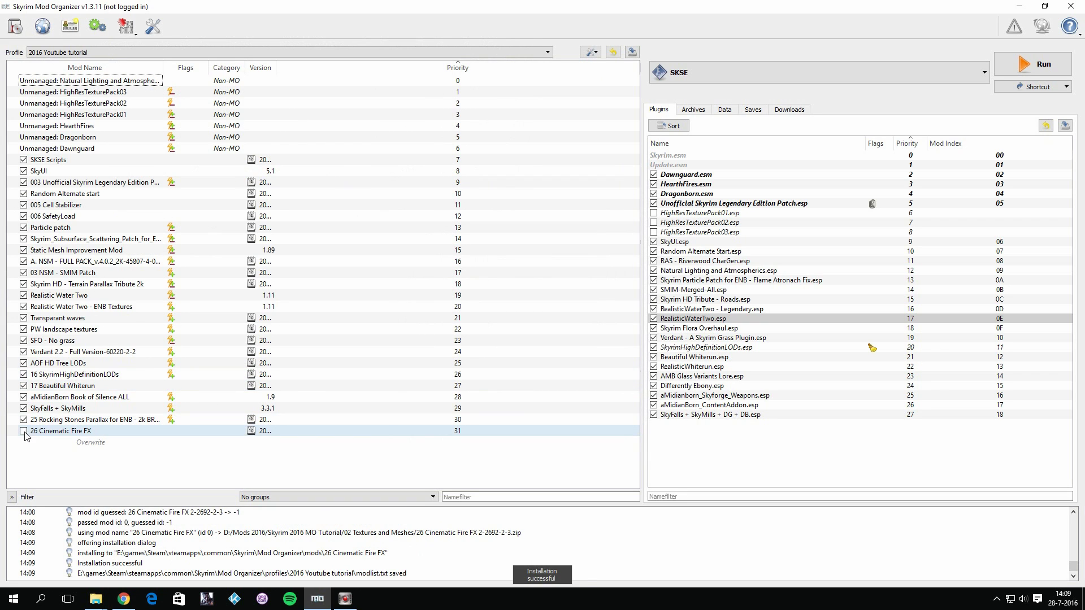
left_click(23, 431)
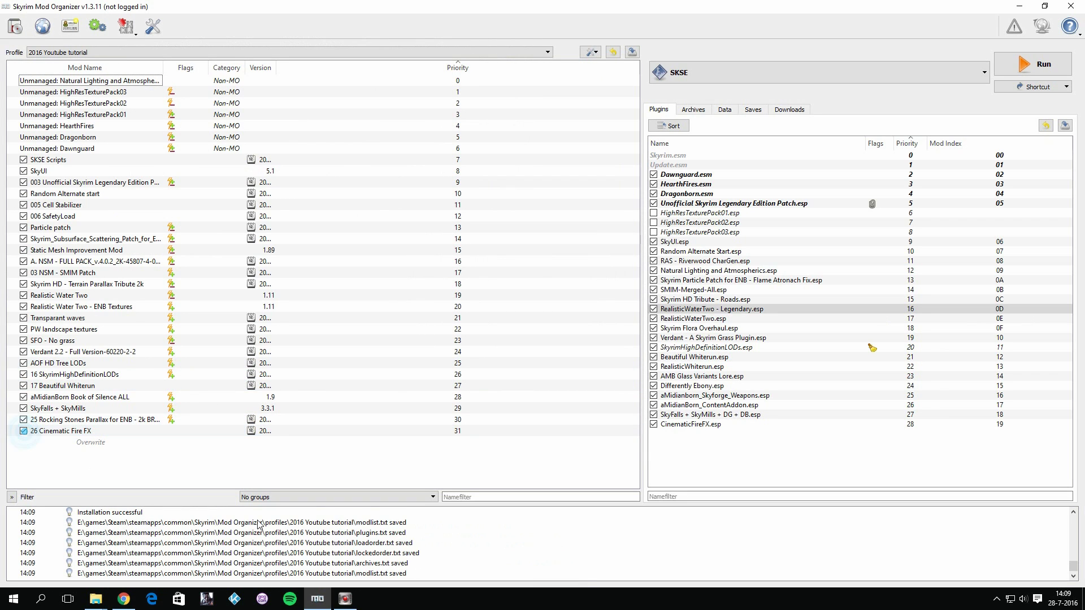
Return to the browser, close the Cinematic Fire Effects page and view the files of Immersive Fallen Trees in a new tab
left_click(123, 599)
left_click(214, 8)
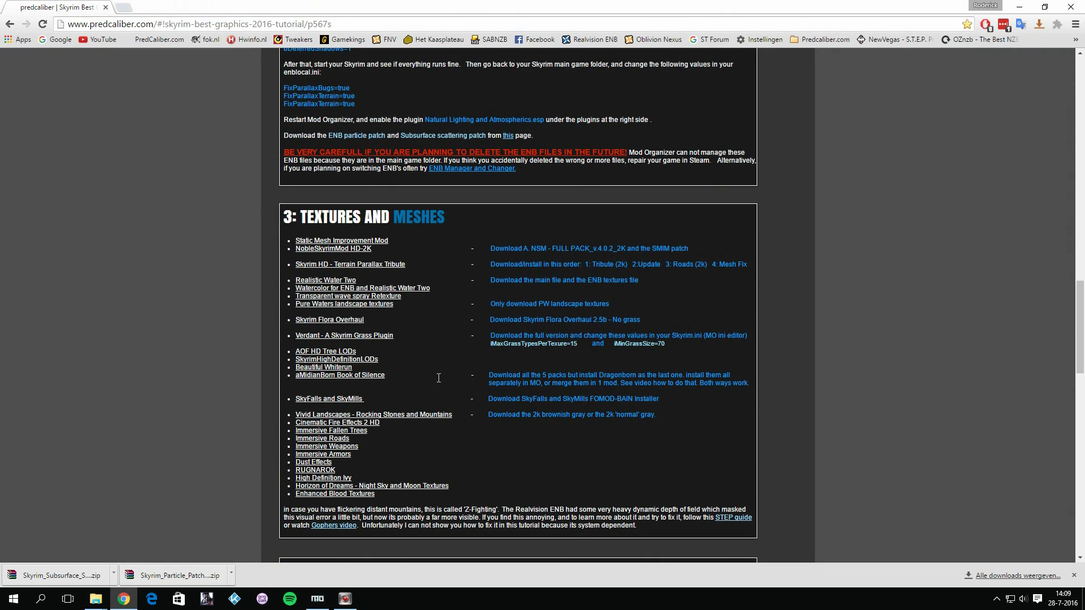
scroll(365, 444, "down", 1)
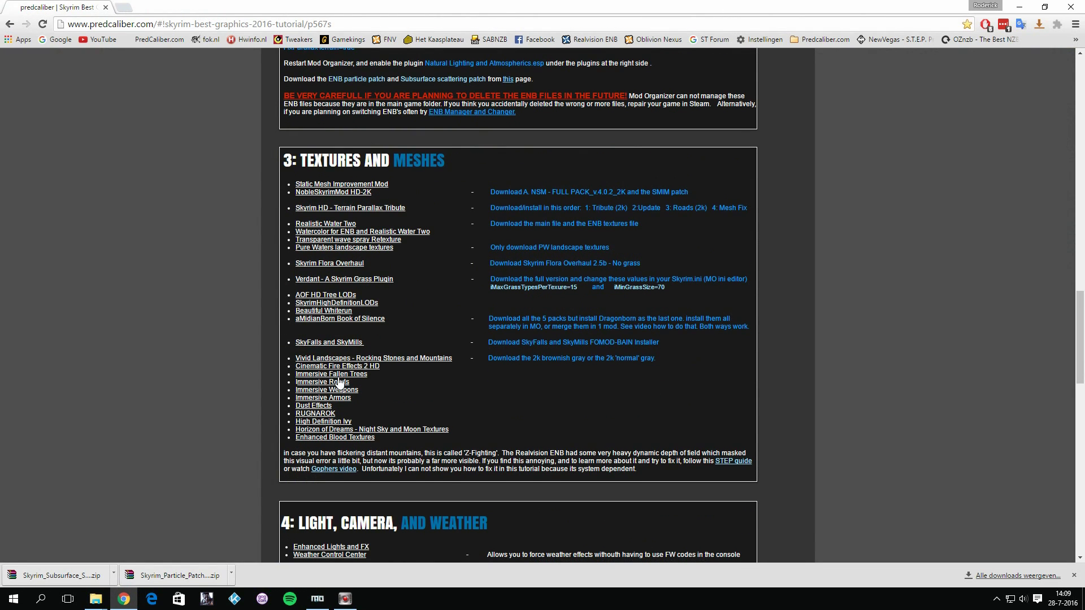
right_click(359, 379)
left_click(402, 382)
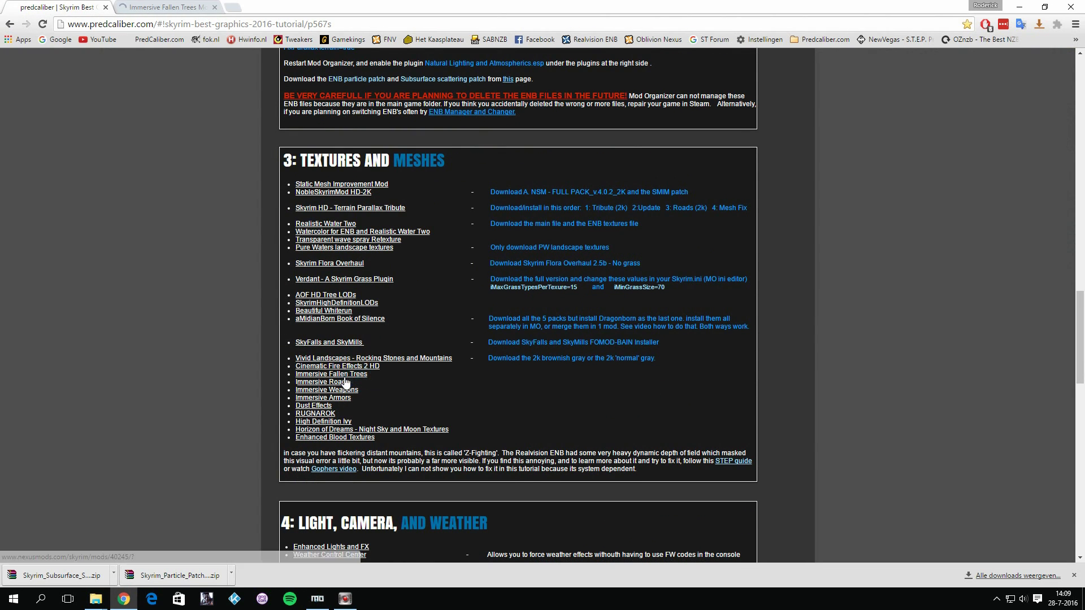
left_click(165, 8)
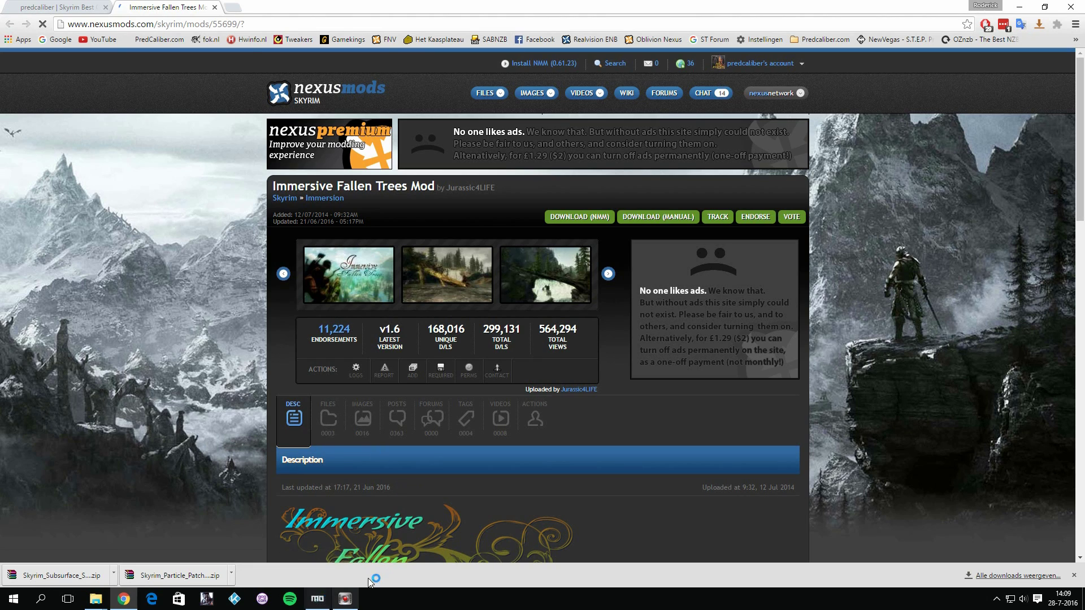
scroll(461, 331, "down", 5)
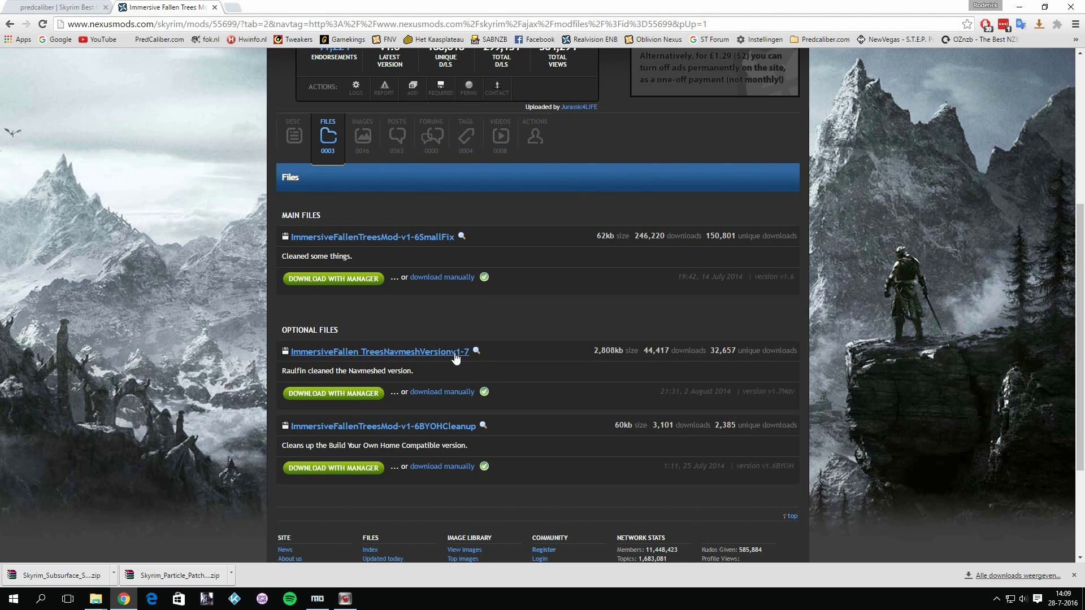
Switch to Skyrim Mod Organizer and start installing the archive 27 ImmersiveFallen TreesNavmeshVersionv1-7-55699-v1-7Nav.rar
left_click(323, 601)
left_click(14, 25)
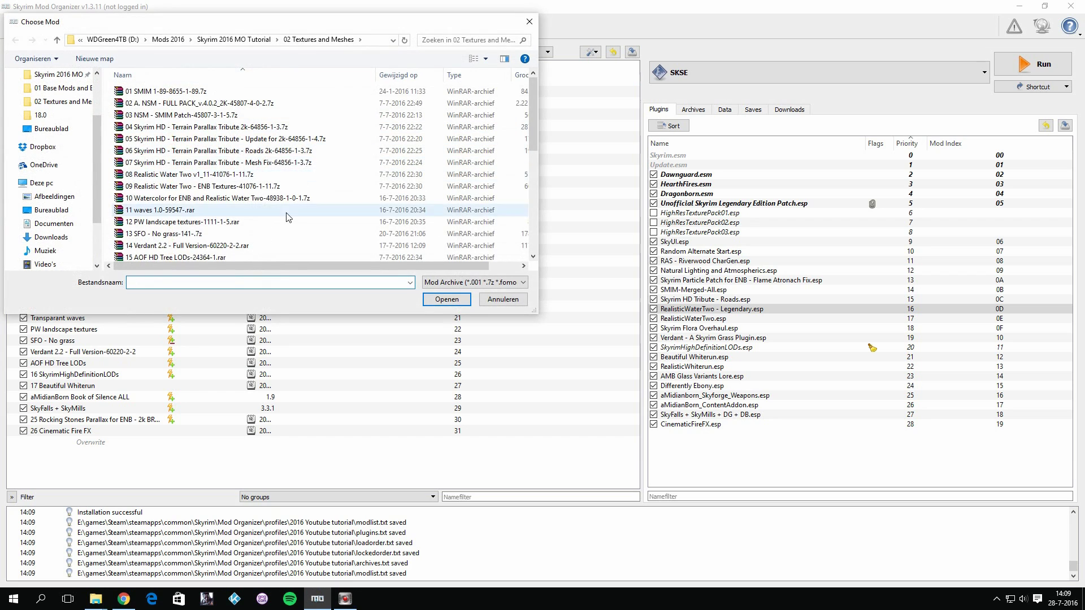
scroll(289, 217, "down", 5)
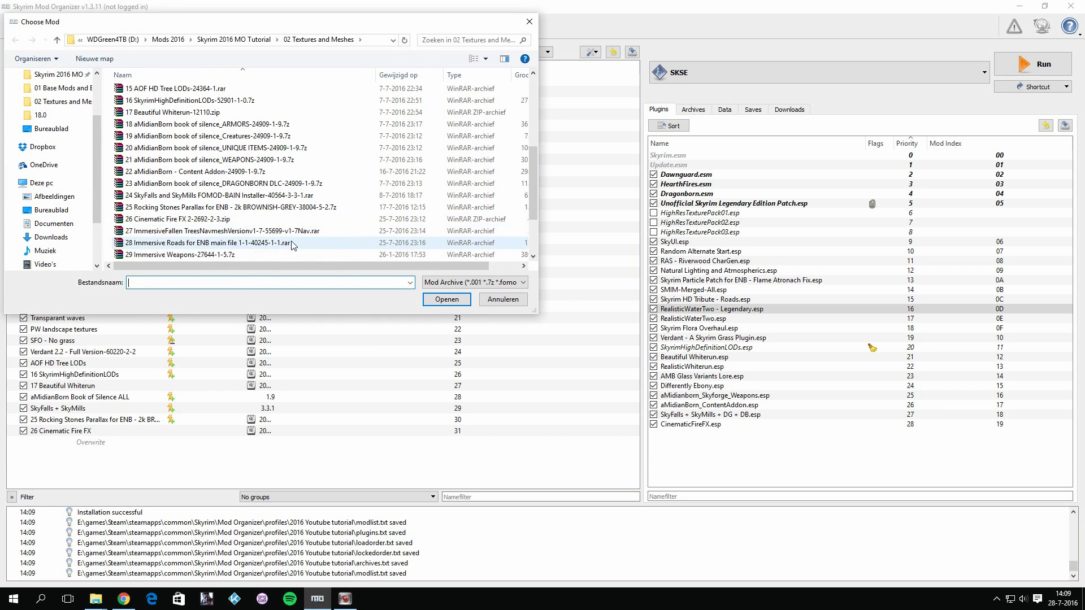
double_click(260, 231)
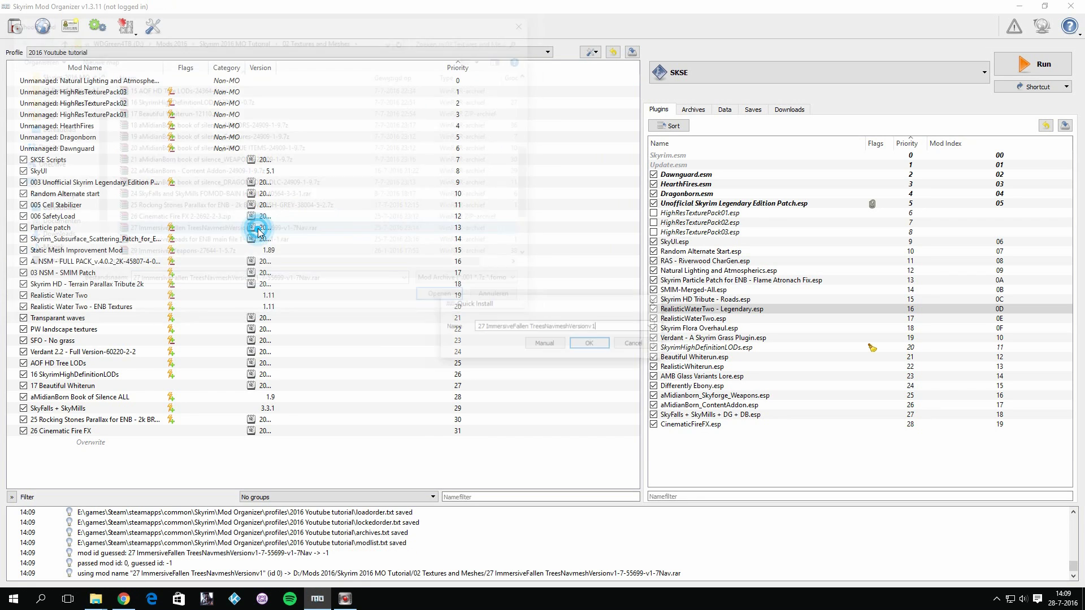
Install the Immersive Fallen Trees mod manually with the FallenTreeBridges folder set as its data directory, and enable it in the mod list
left_click(542, 347)
left_click(434, 281)
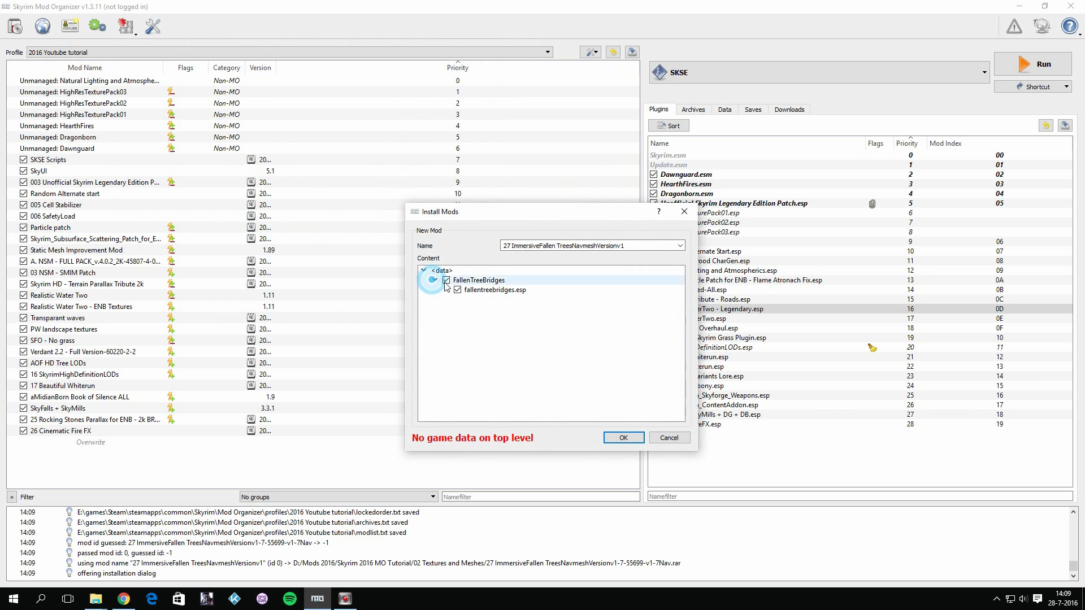
right_click(475, 280)
left_click(492, 287)
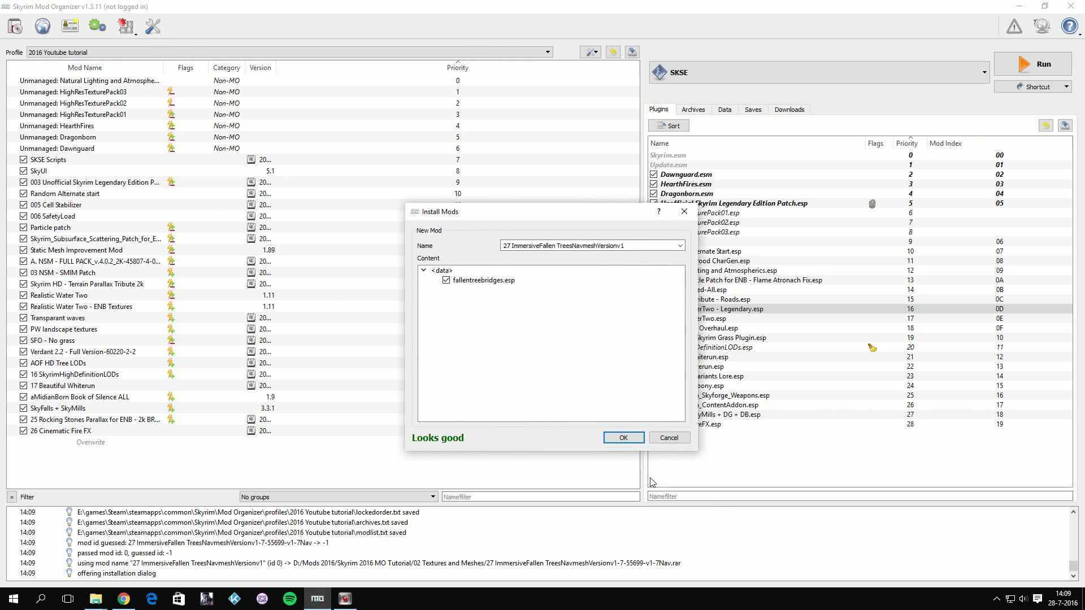
left_click(623, 437)
left_click(23, 442)
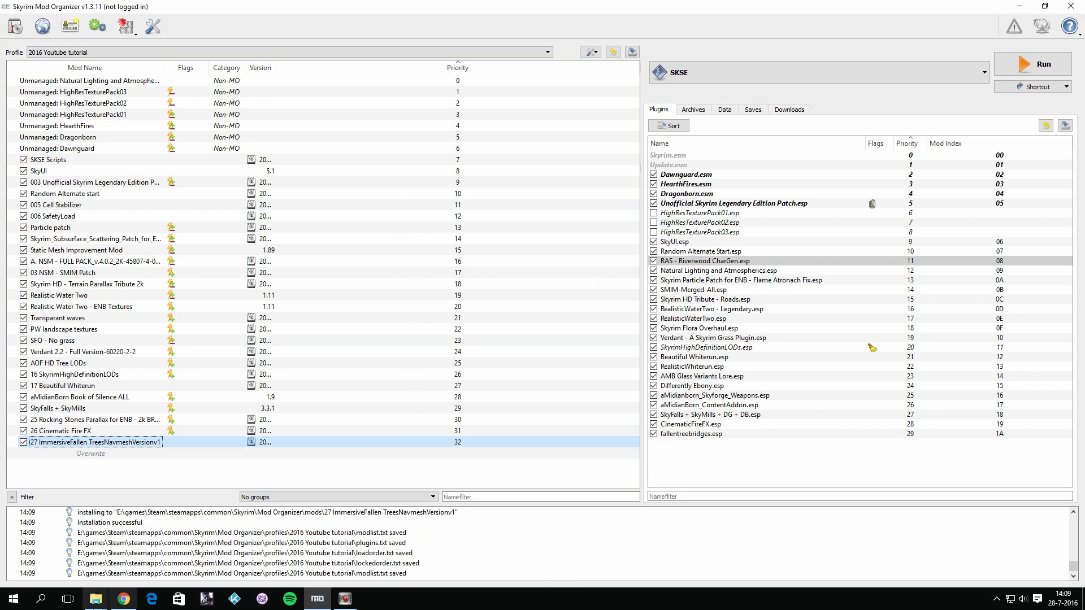
Return to the browser, close the Immersive Fallen Trees page and view the files of Immersive Roads in a new tab
left_click(123, 598)
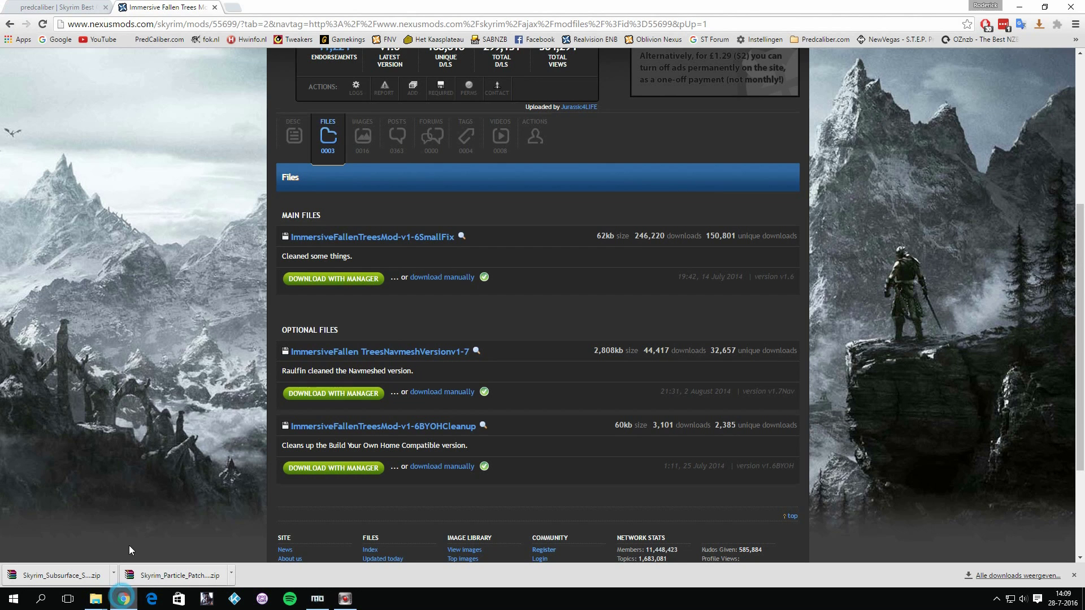
left_click(215, 7)
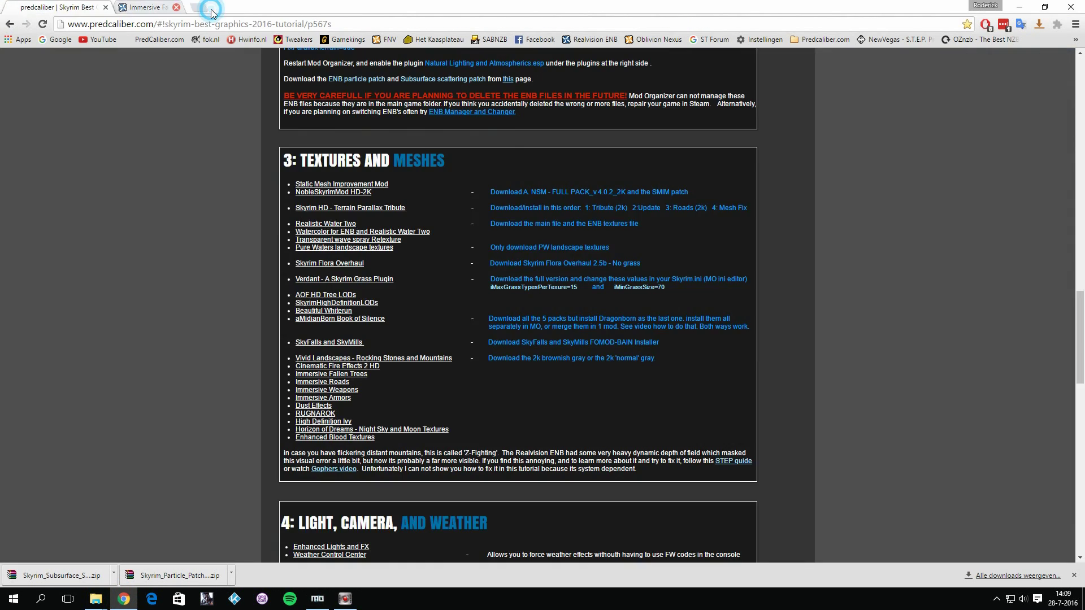
right_click(340, 382)
left_click(357, 389)
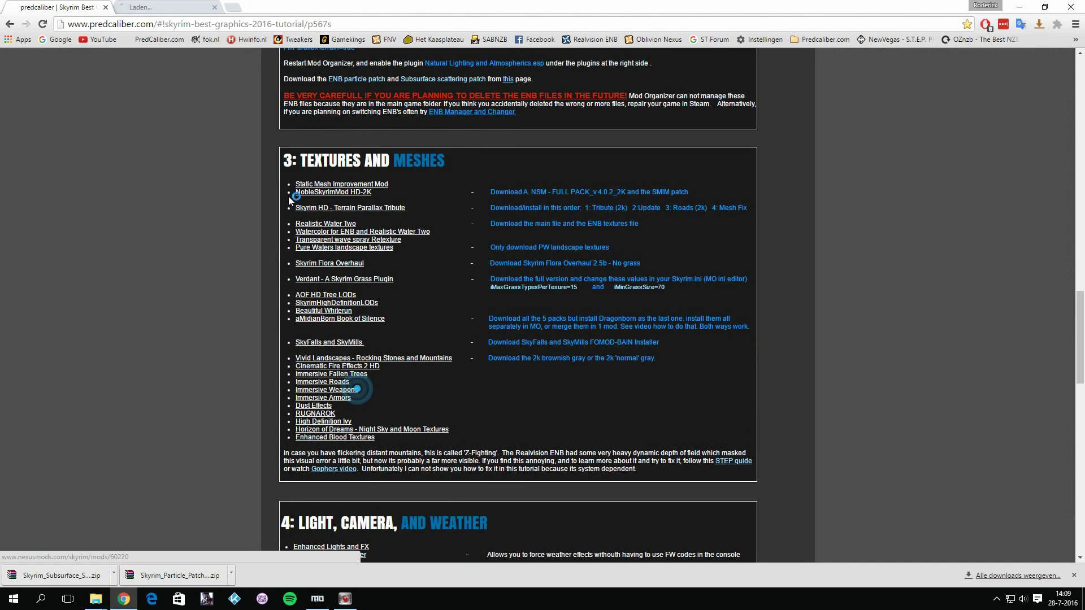
left_click(167, 8)
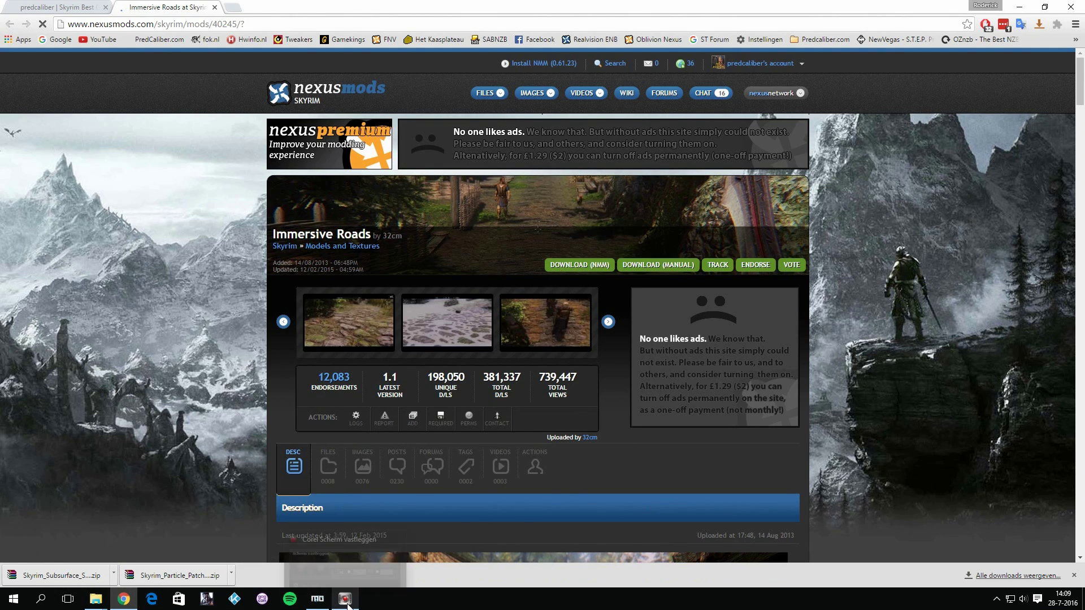
left_click(328, 466)
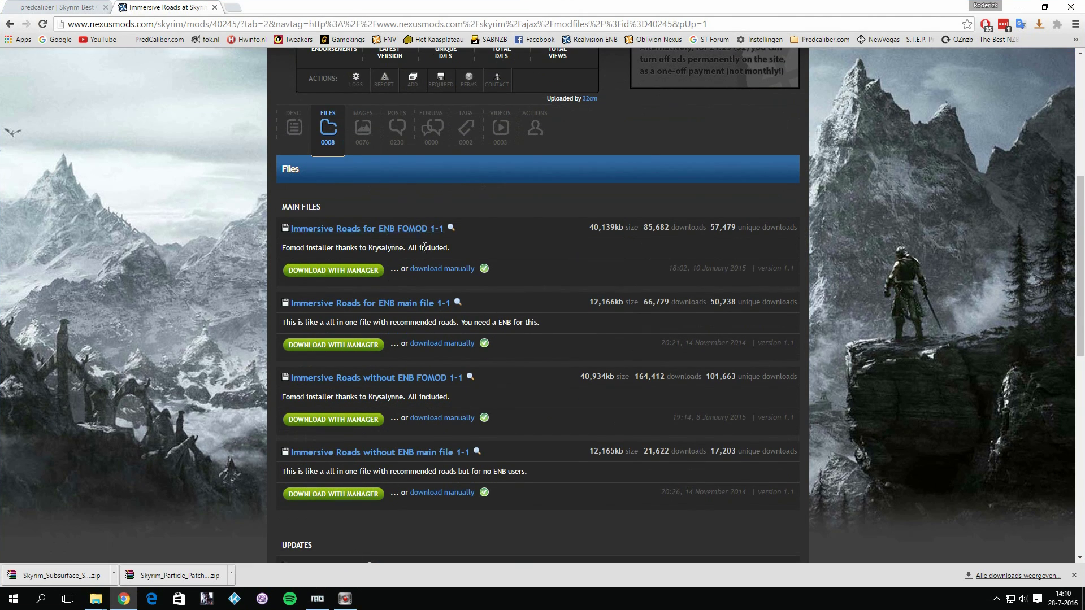
In Skyrim Mod Organizer, start installing 28 Immersive Roads for ENB main file 1-1-40245-1-1.rar, checking the choice against the mod's file list in the browser
left_click(317, 599)
left_click(16, 24)
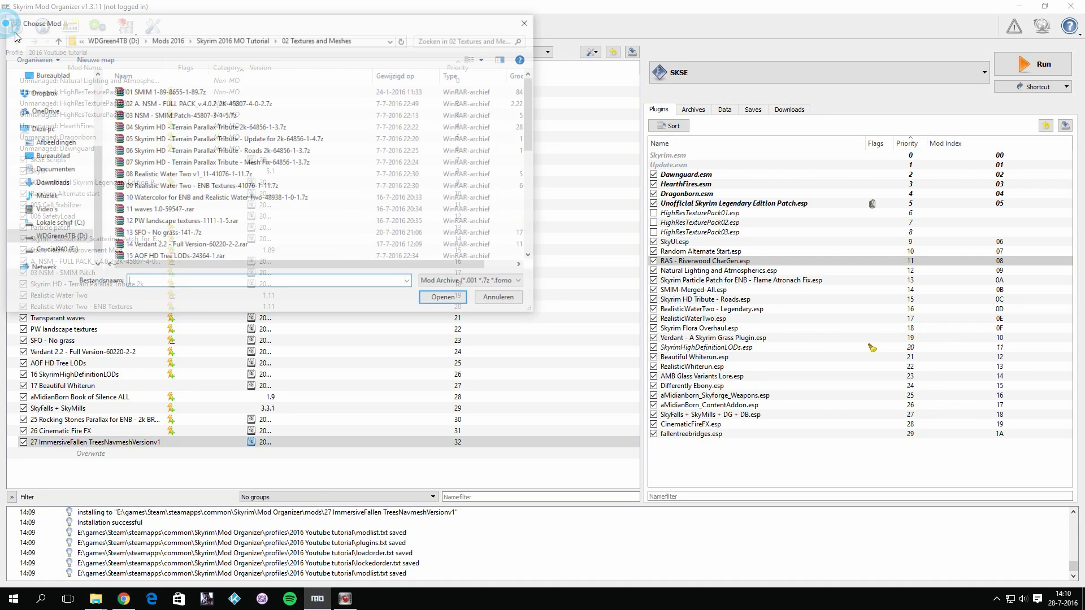
scroll(293, 244, "down", 2)
scroll(293, 244, "down", 5)
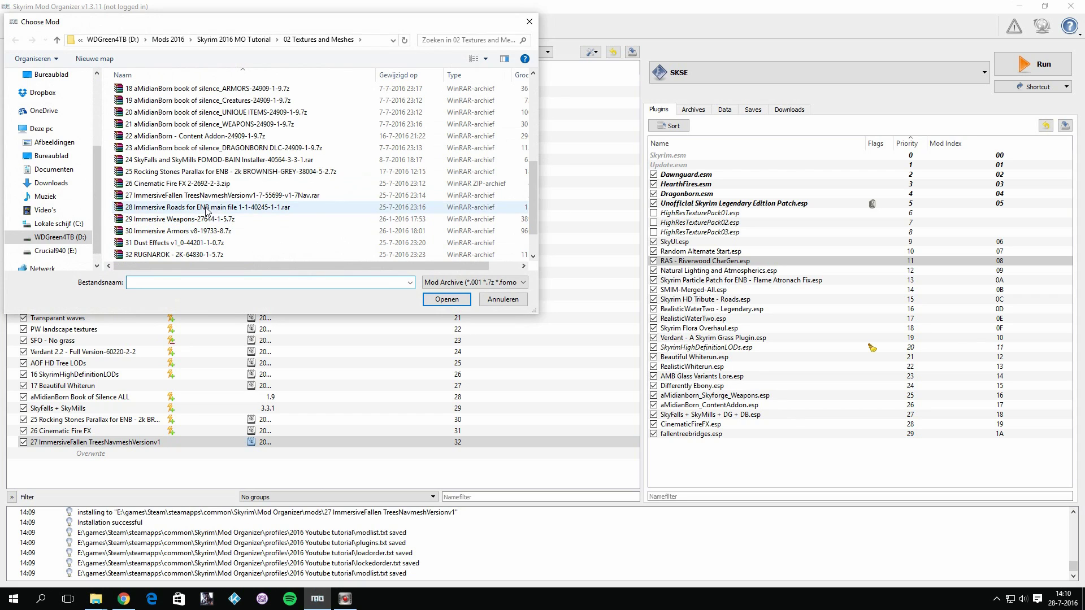
left_click(123, 599)
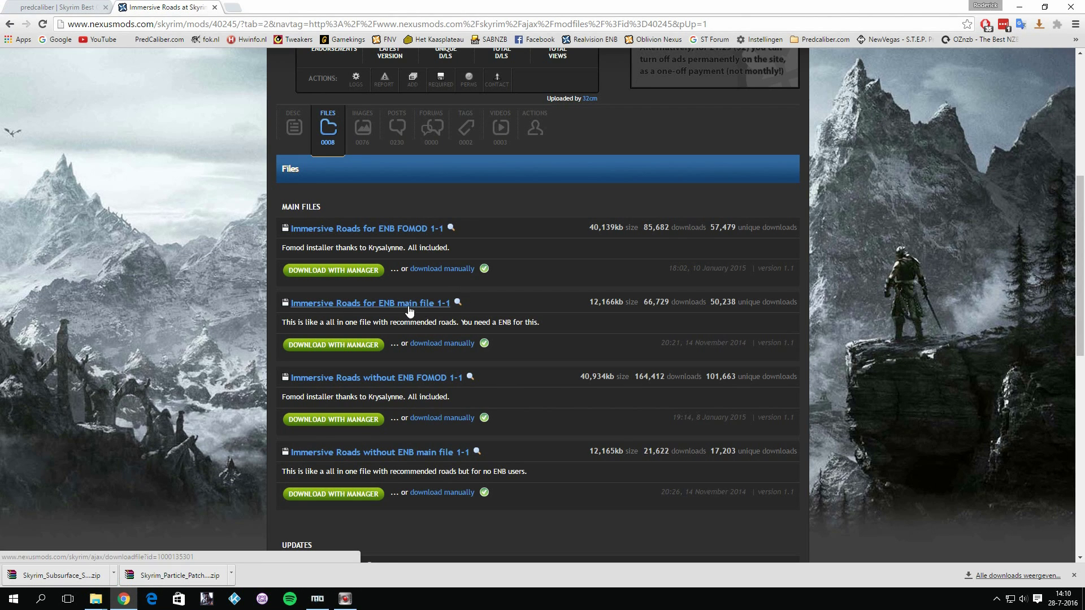
left_click(317, 598)
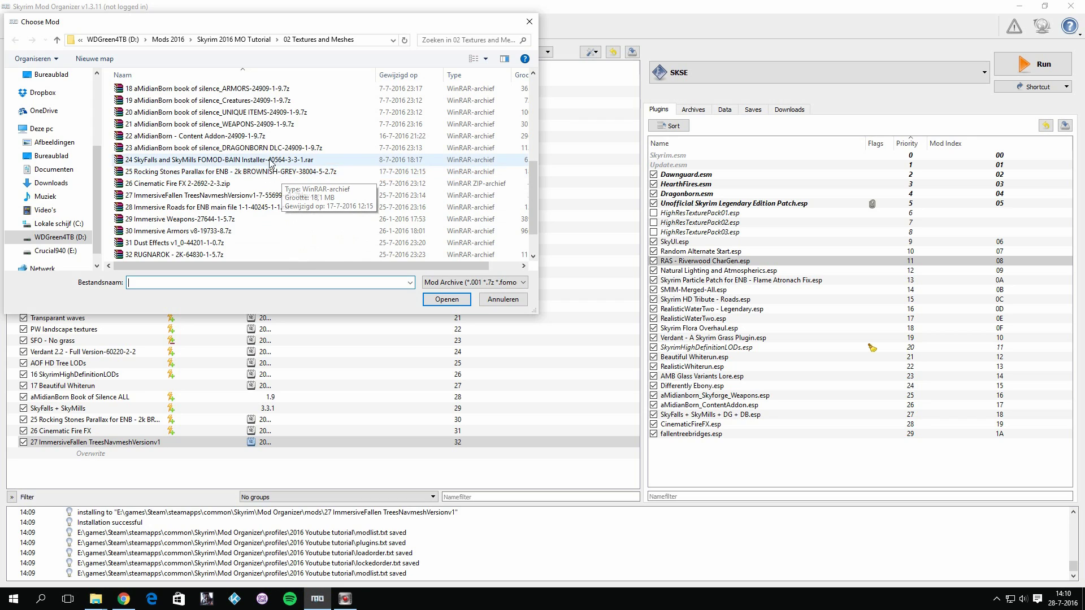
double_click(232, 207)
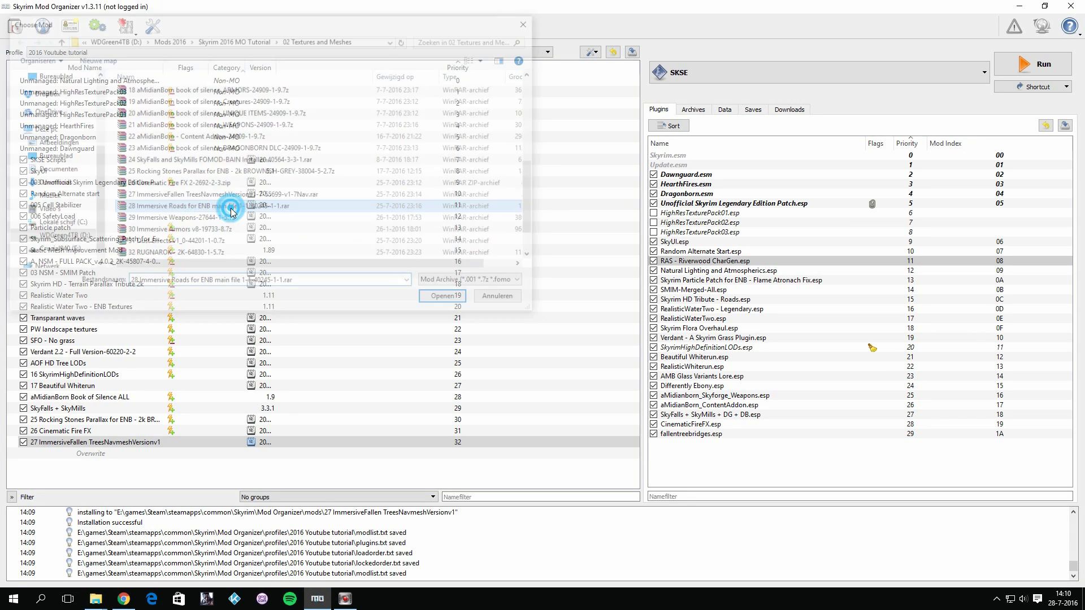
Install the Immersive Roads mod manually with its meshes, textures and immersive roads.esp included, and enable it in the mod list
left_click(542, 344)
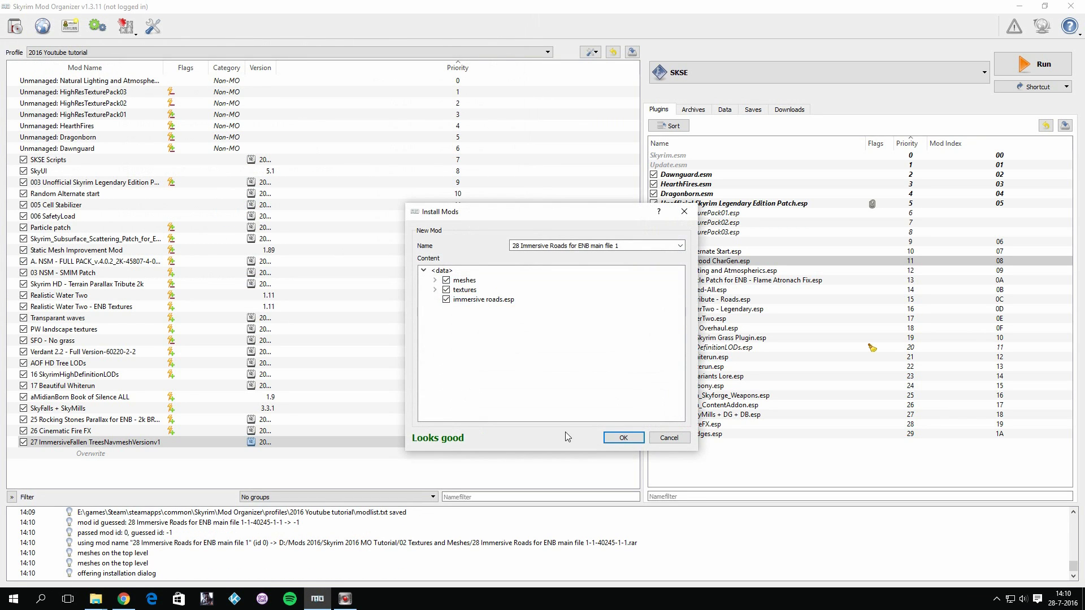
left_click(623, 438)
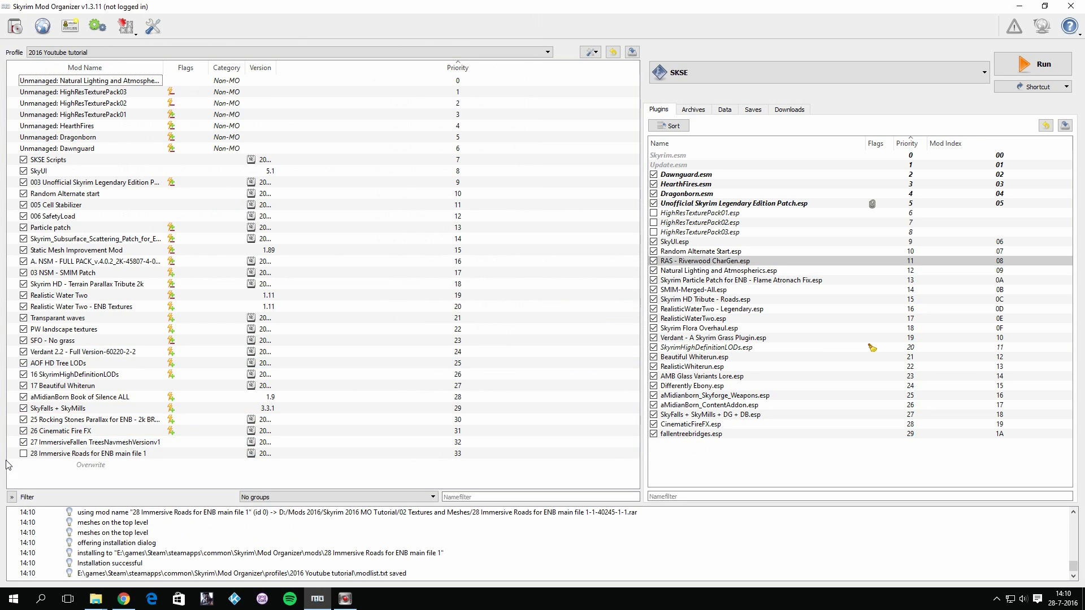
left_click(23, 455)
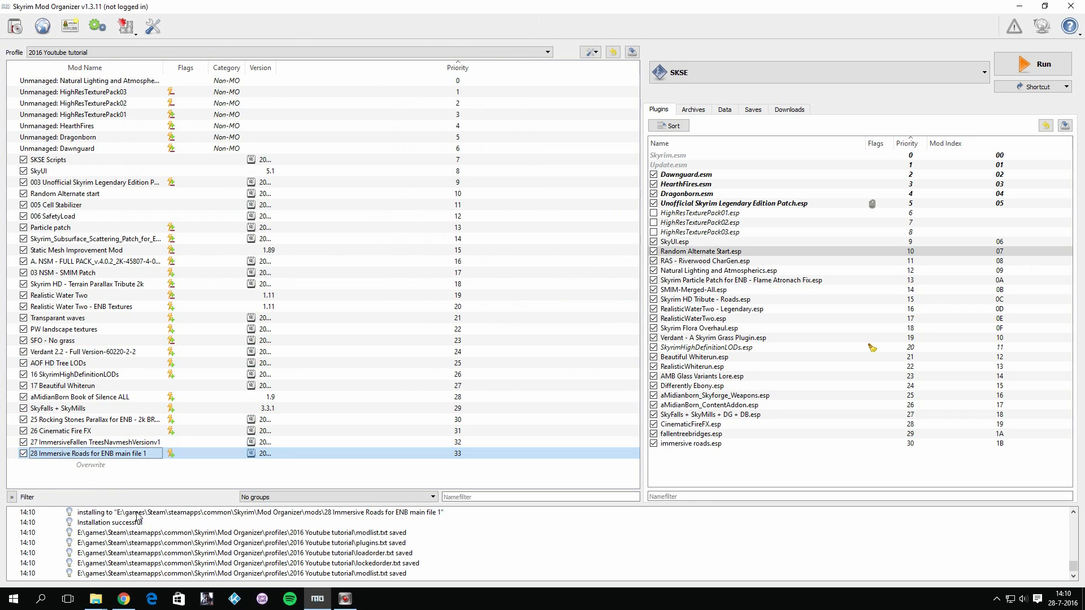
Return to the browser, close the Immersive Roads page and open Immersive Weapons and Immersive Armors from the guide's list in new tabs
left_click(123, 598)
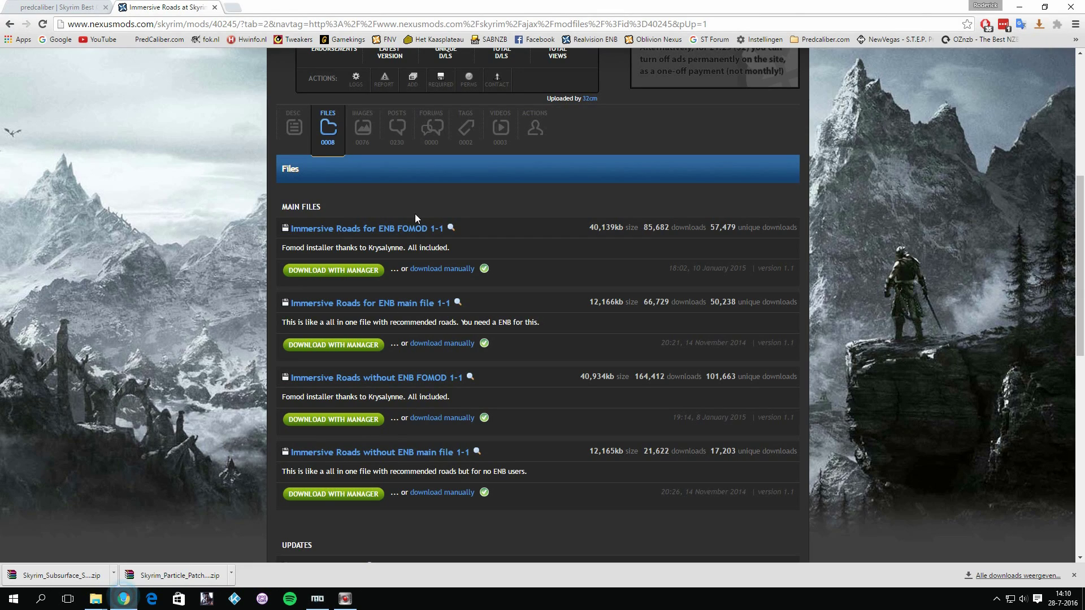
left_click(212, 8)
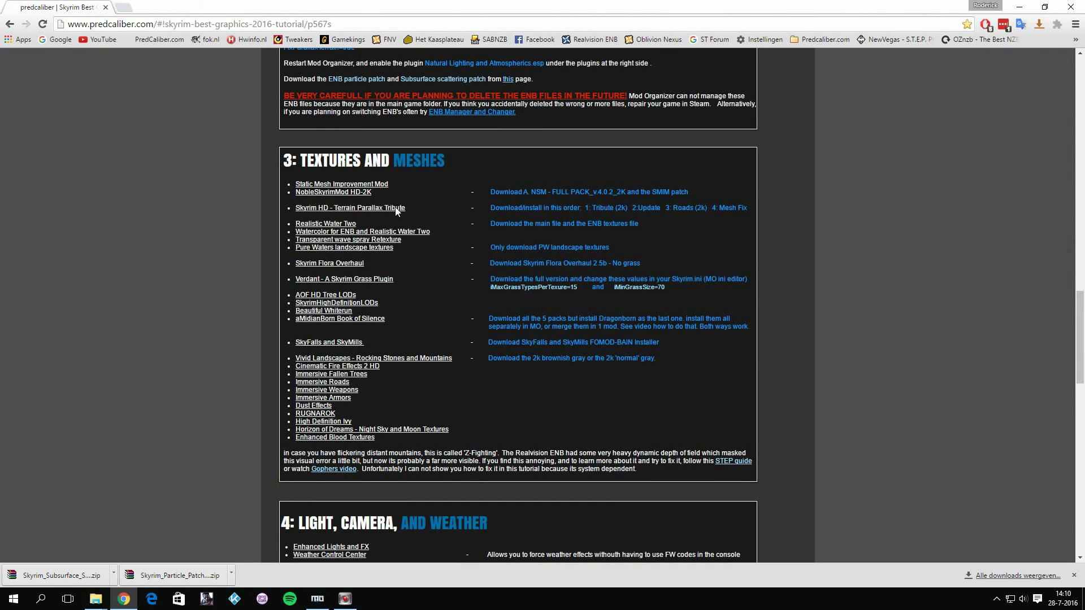
right_click(354, 390)
left_click(375, 399)
right_click(340, 399)
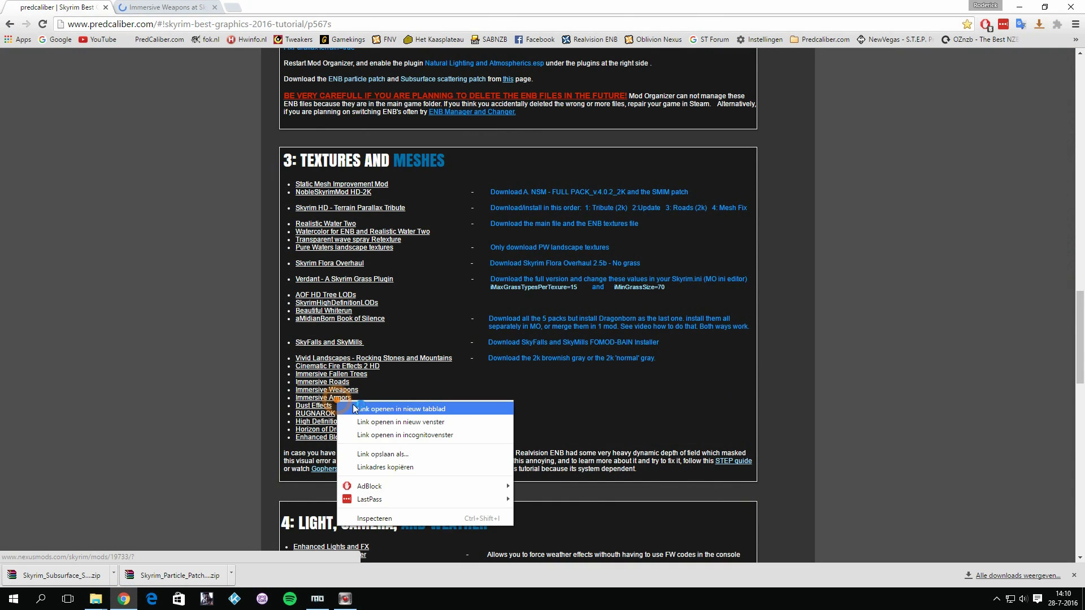
left_click(354, 409)
left_click(152, 6)
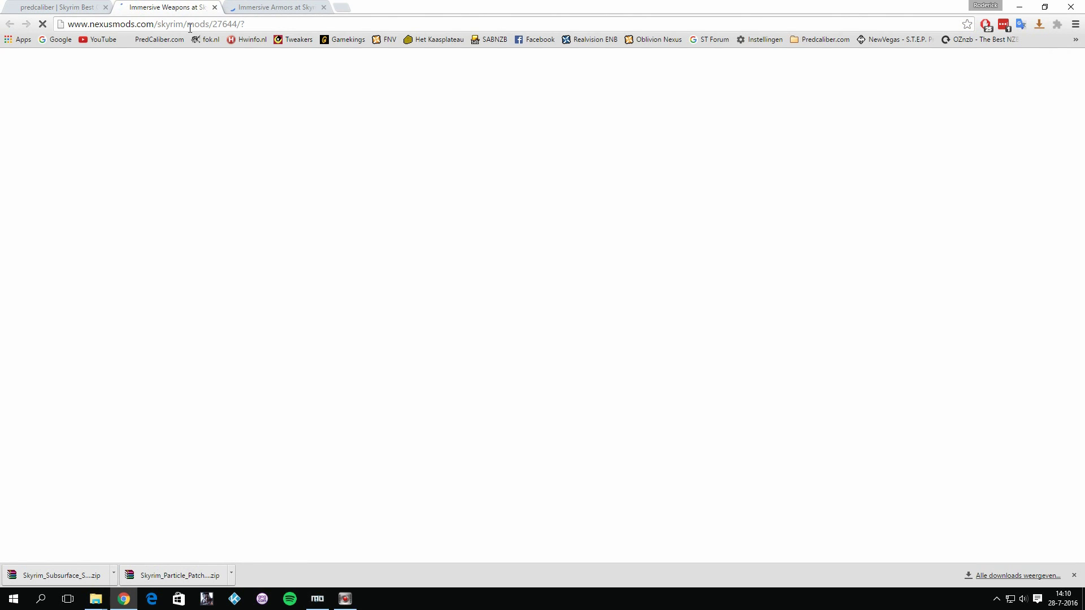
left_click(258, 7)
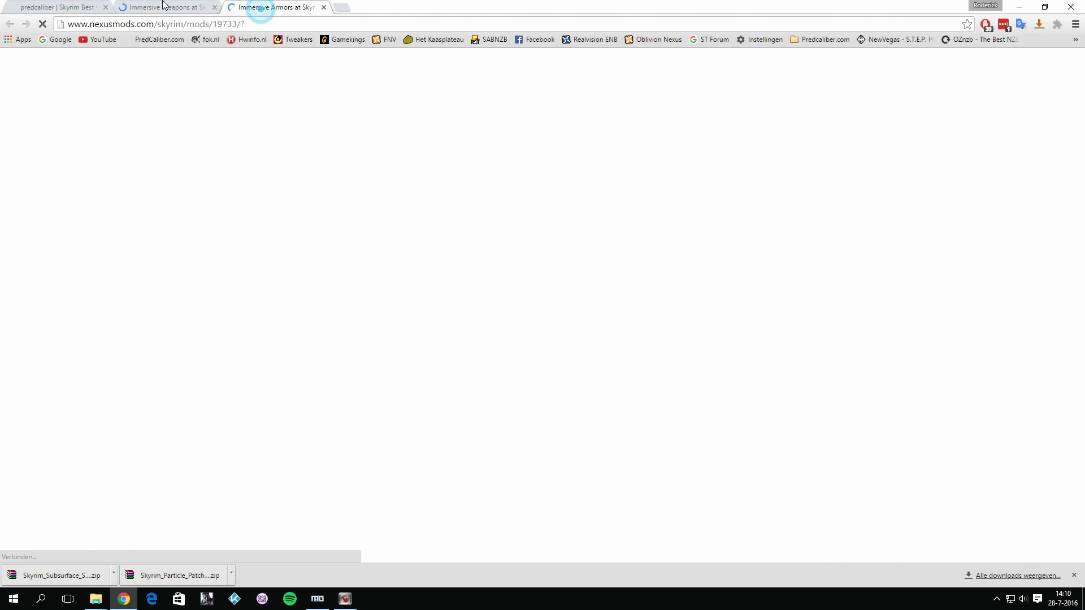
Switch to the Immersive Weapons page and view its main file in the mod's file list
left_click(146, 7)
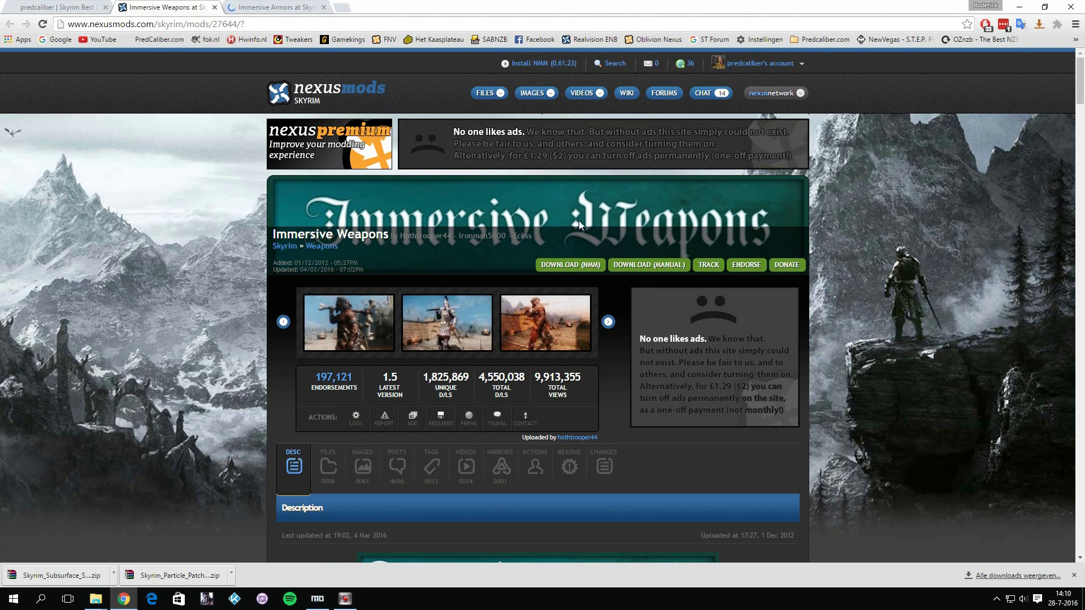
scroll(474, 320, "down", 3)
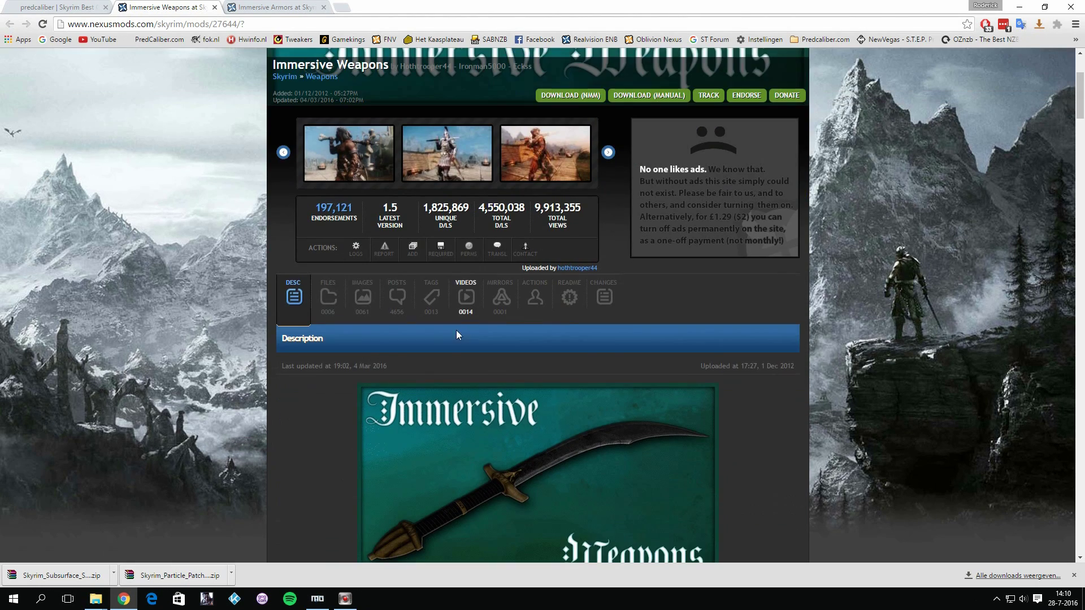
left_click(331, 304)
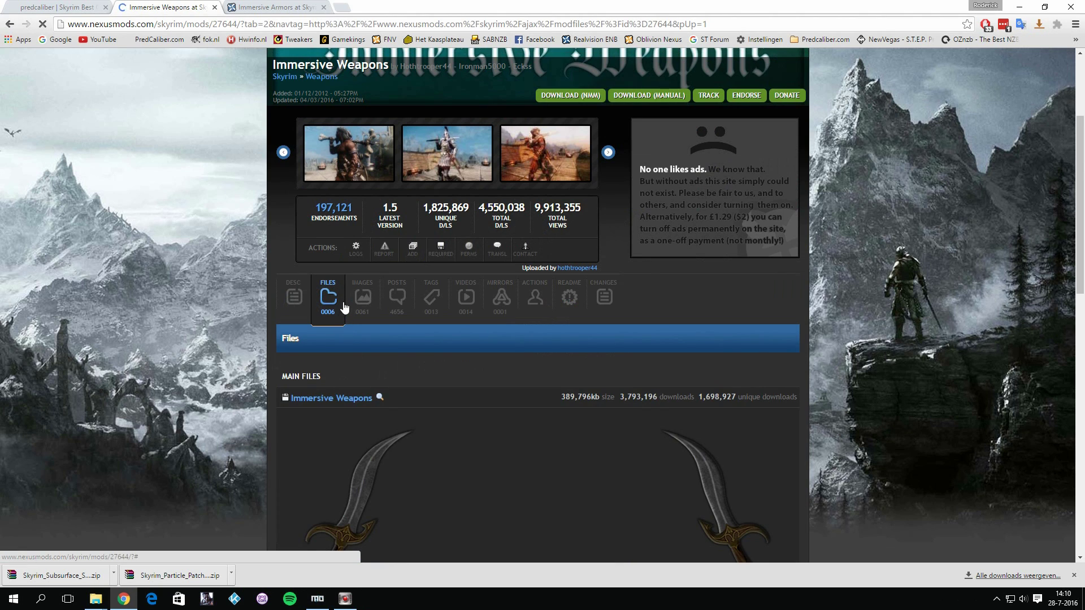
scroll(395, 364, "down", 3)
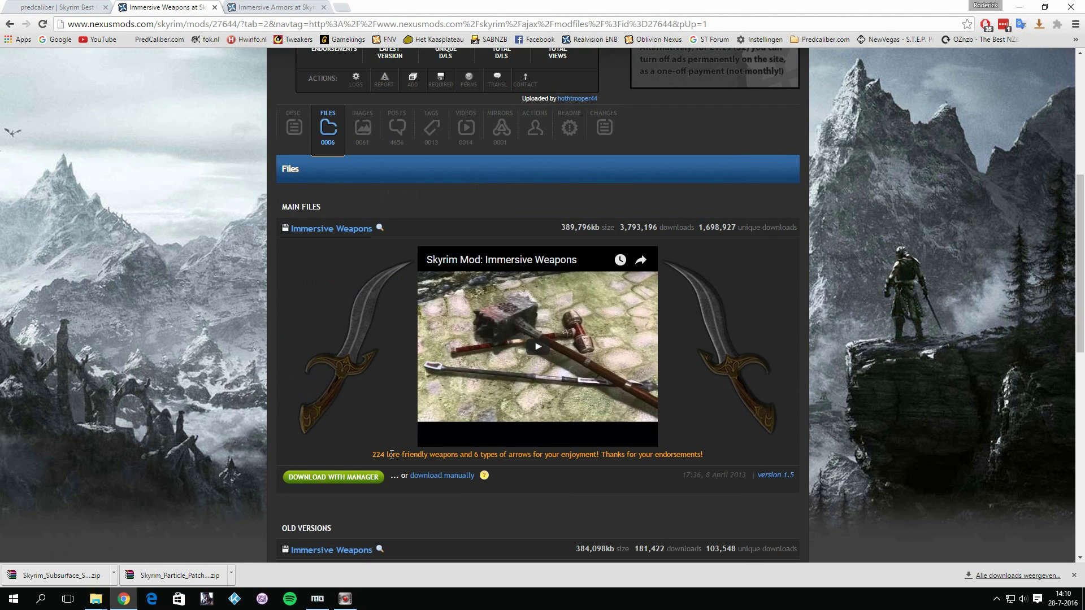
Switch to the Immersive Armors page and view the Immersive Armors v8 main file in its file list
left_click(276, 7)
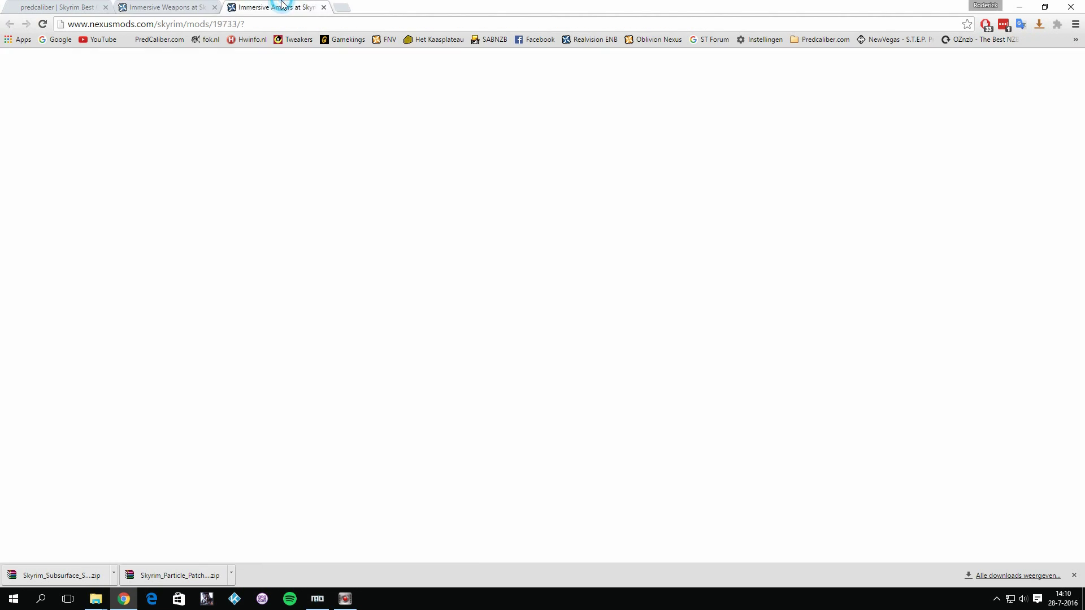
scroll(467, 352, "down", 5)
left_click(362, 183)
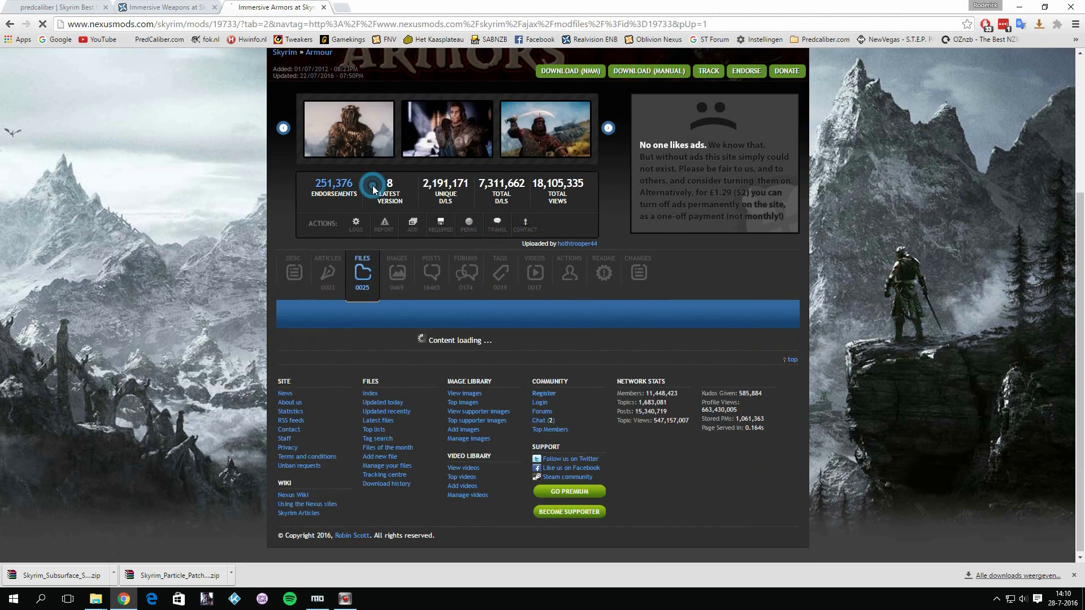
scroll(377, 311, "down", 3)
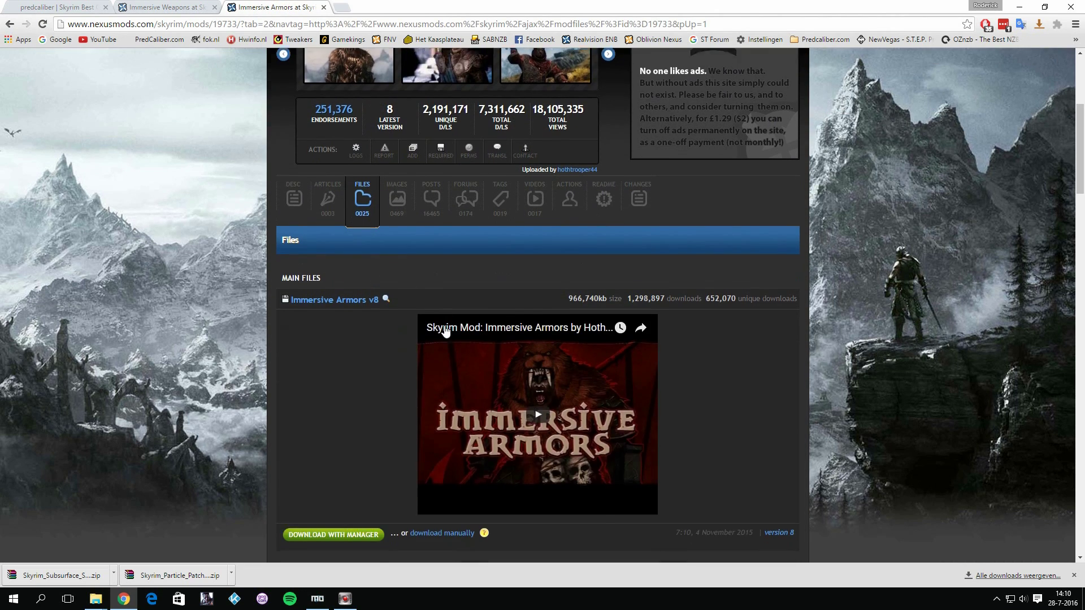
scroll(396, 378, "down", 1)
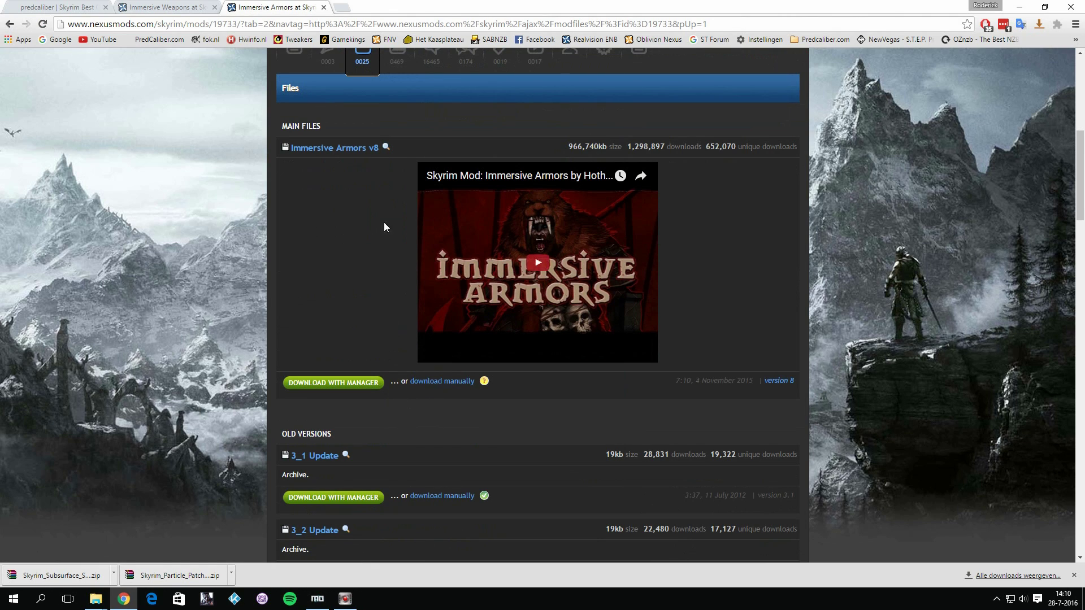
scroll(367, 358, "up", 3)
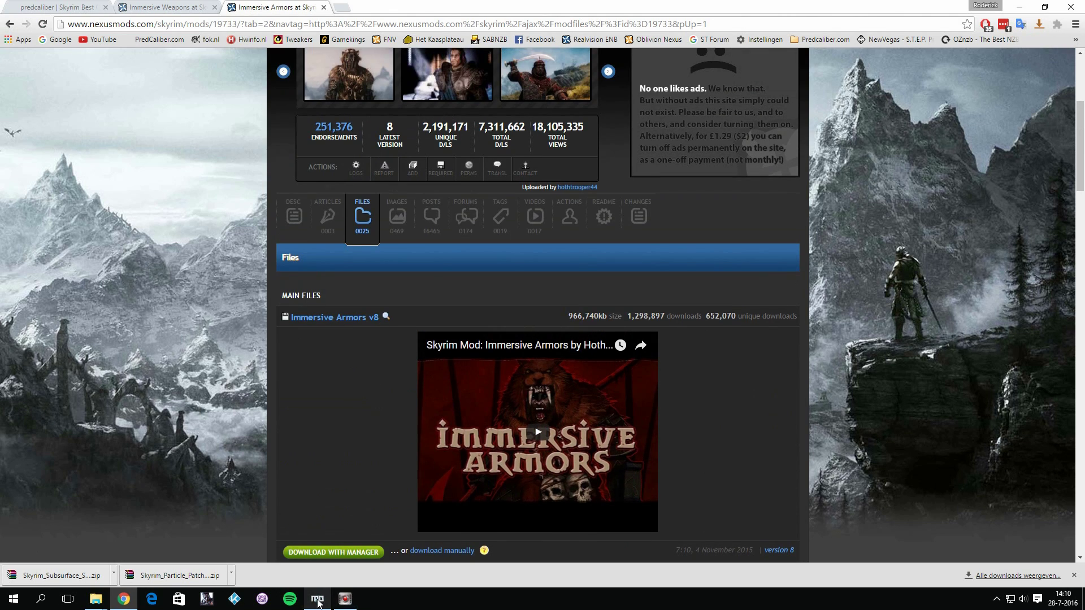
In Skyrim Mod Organizer, install 29 Immersive Weapons-27644-1-5.7z manually and enable it in the mod list
left_click(316, 600)
left_click(15, 25)
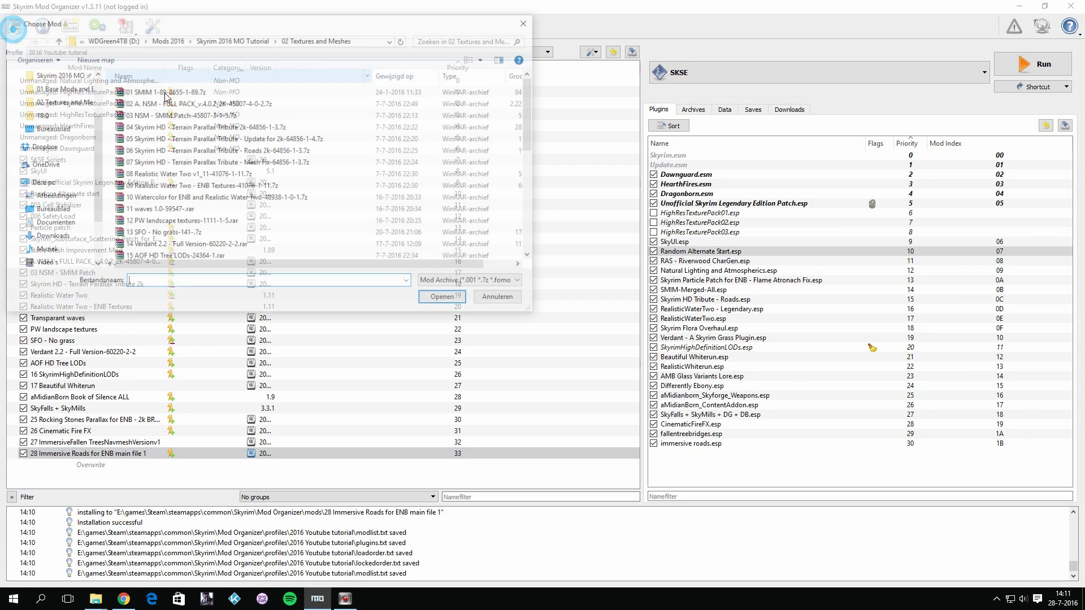
scroll(213, 206, "down", 3)
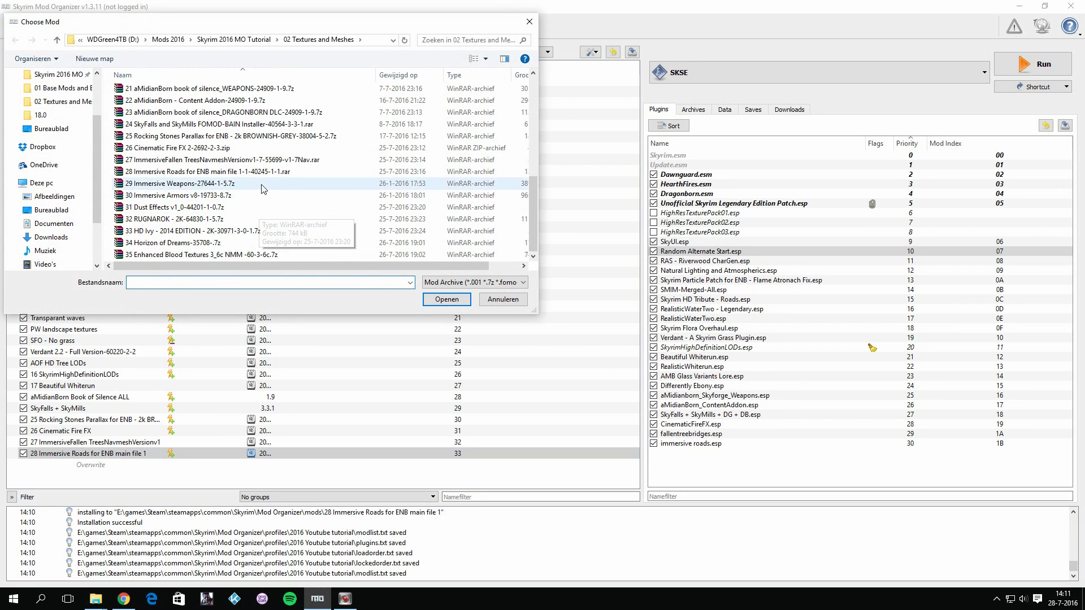
double_click(197, 184)
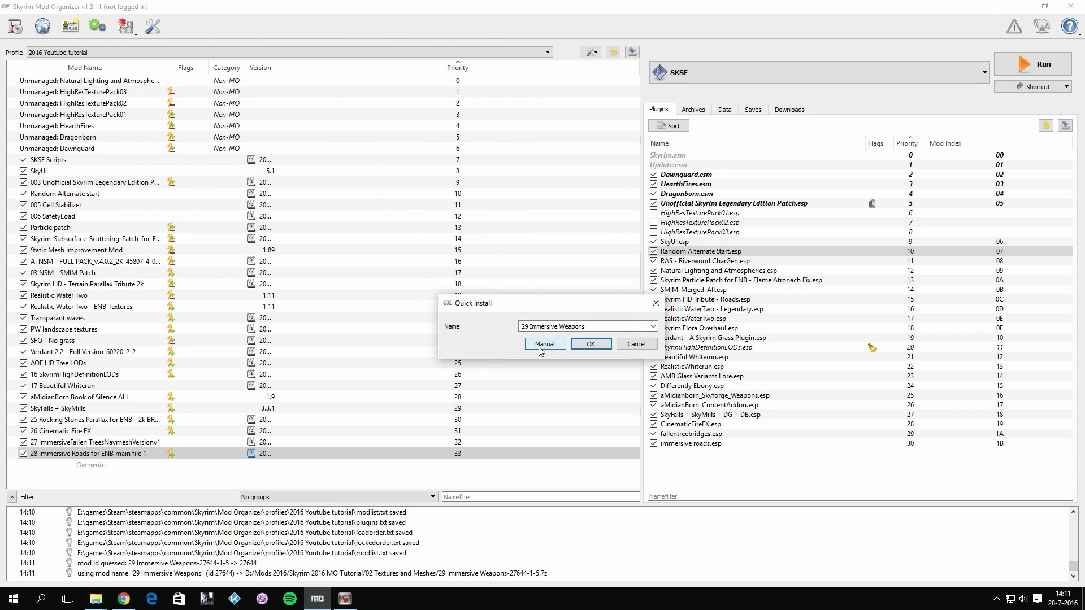
left_click(541, 350)
left_click(621, 437)
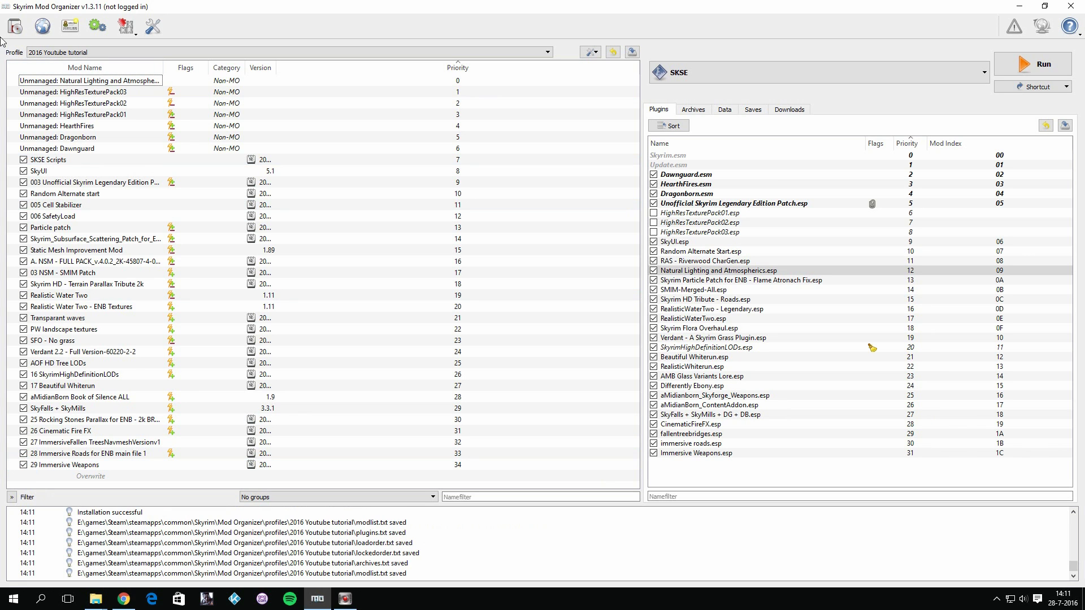
Install 30 Immersive Armors v8-19733-8.7z with the Install UNP Support option and enable the mod in the mod list
left_click(14, 26)
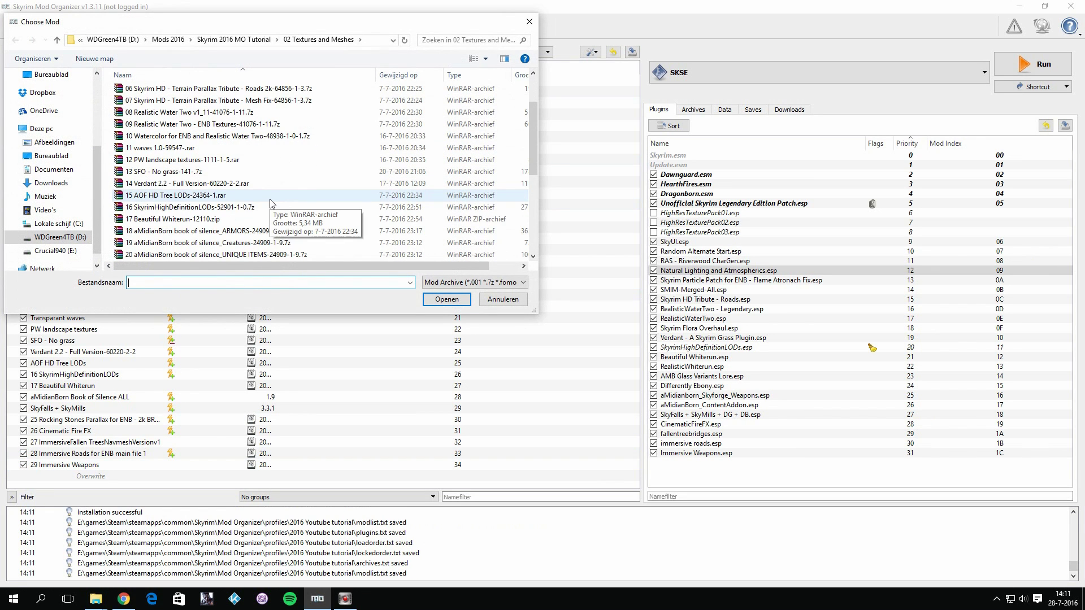
scroll(272, 204, "down", 2)
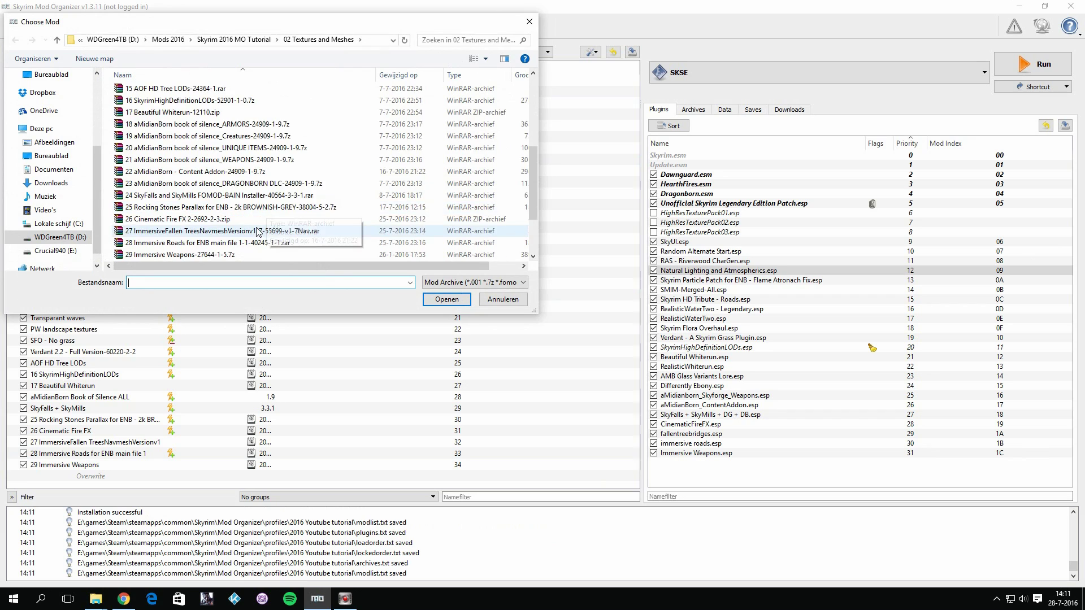
scroll(213, 257, "down", 2)
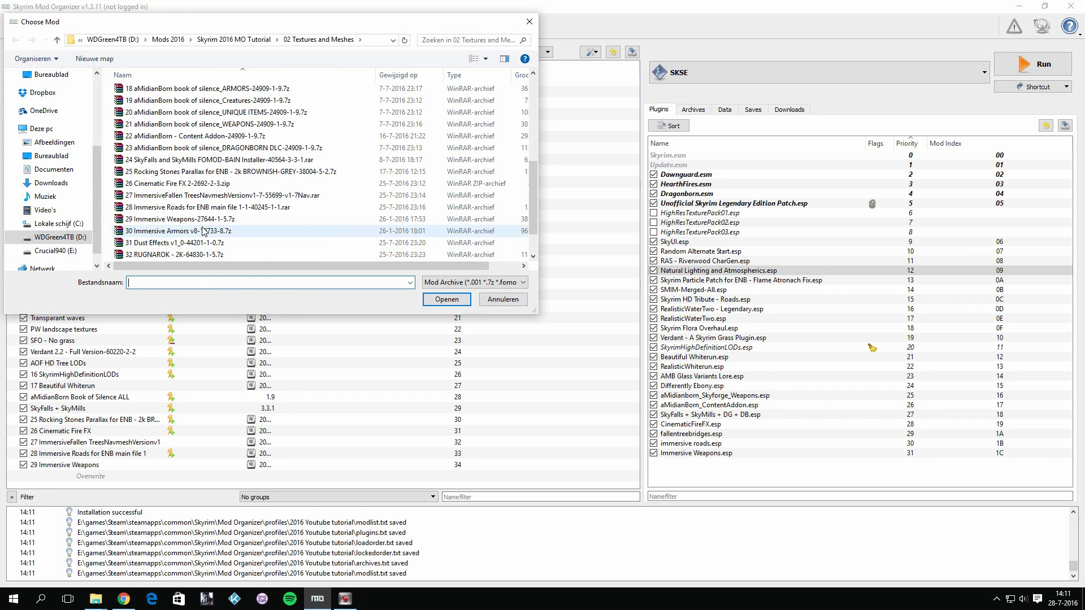
double_click(204, 231)
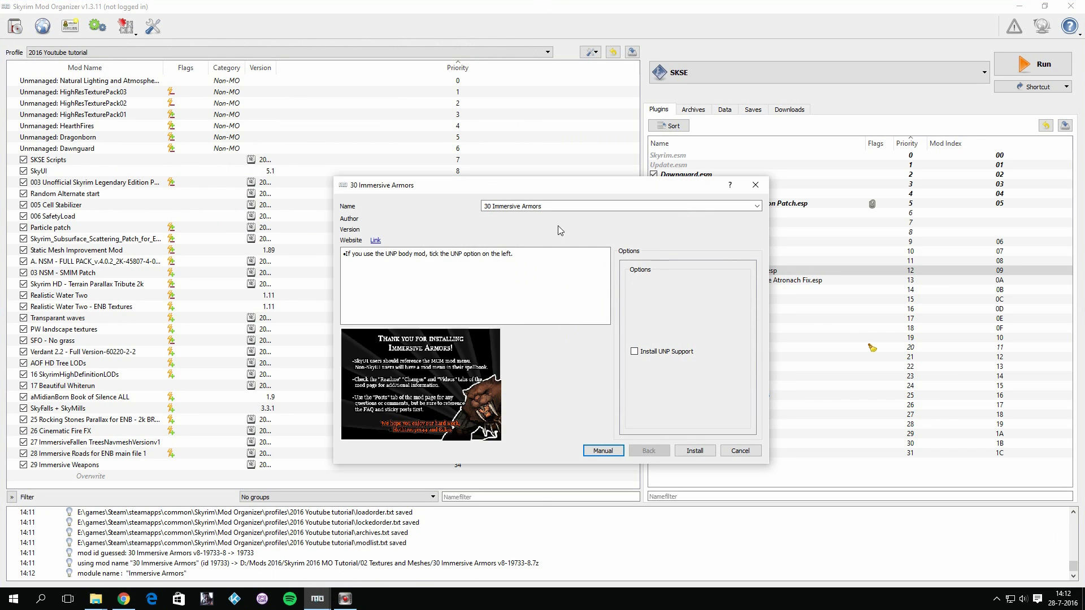
left_click(635, 354)
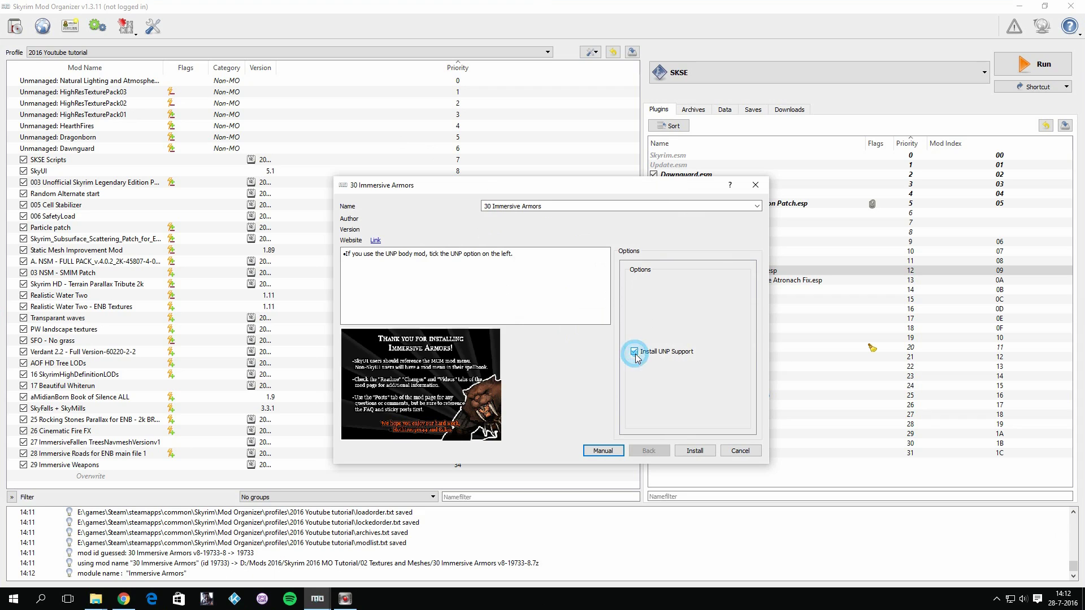
left_click(700, 456)
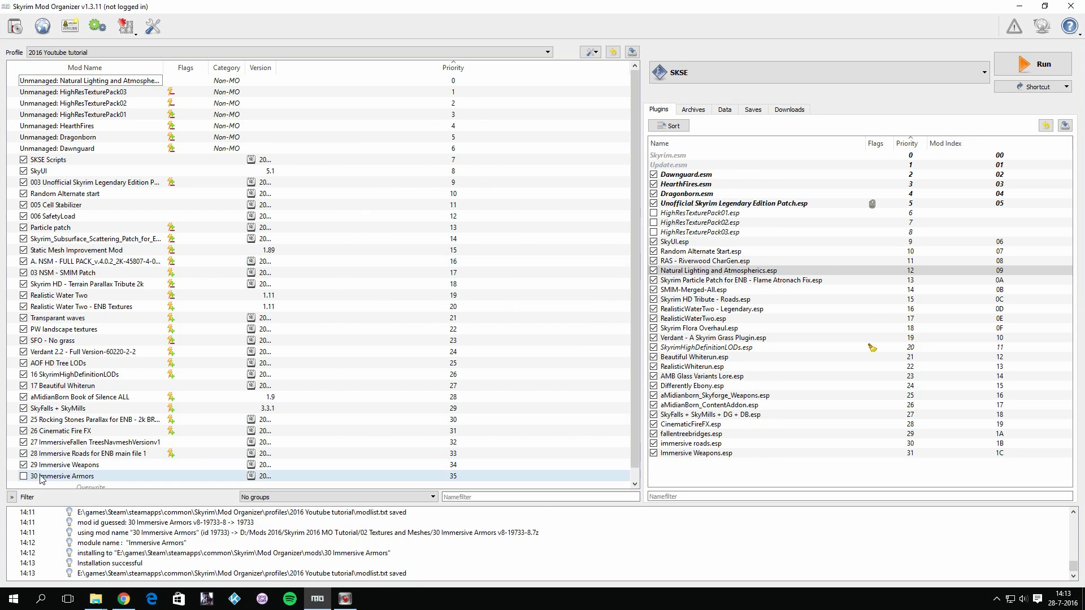
left_click(20, 478)
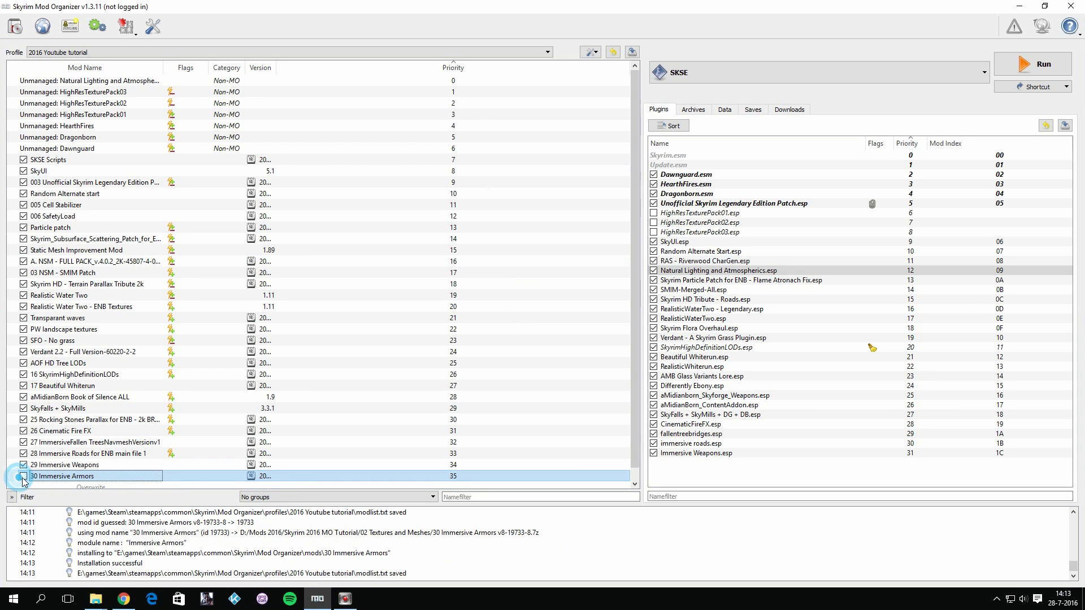
left_click(23, 478)
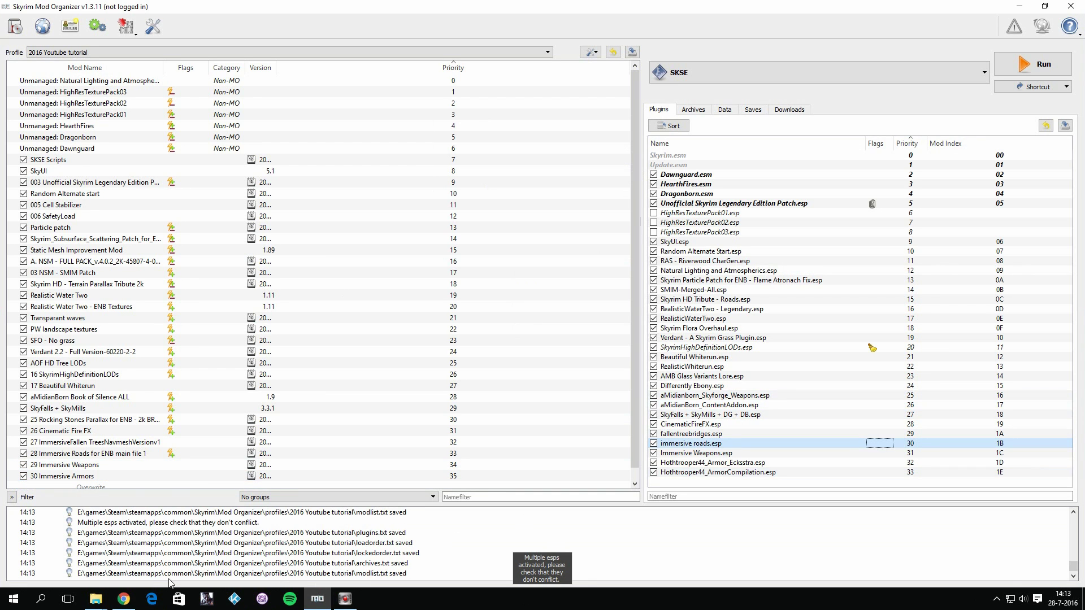
Return to the browser, close the Immersive Weapons and Immersive Armors pages, and view the files of Dust Effects in a new tab
left_click(123, 599)
left_click(215, 7)
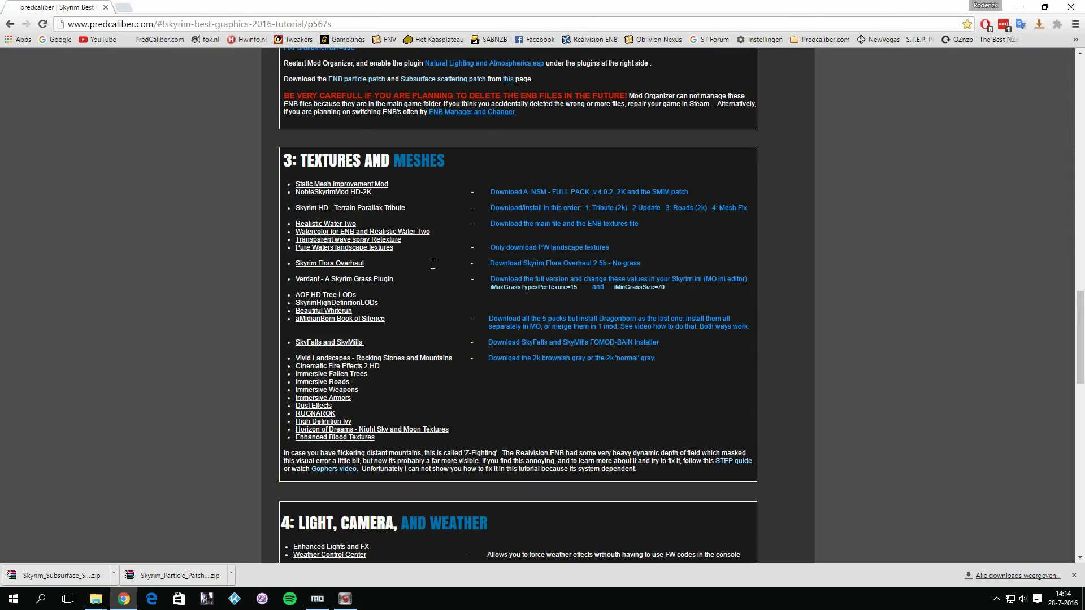
right_click(326, 406)
left_click(362, 411)
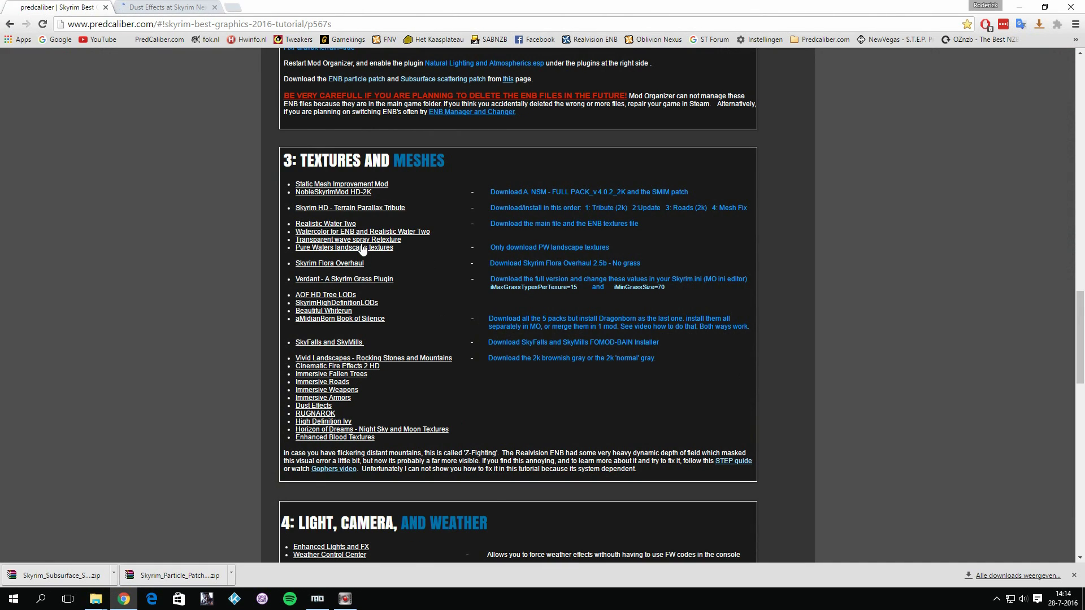
left_click(138, 6)
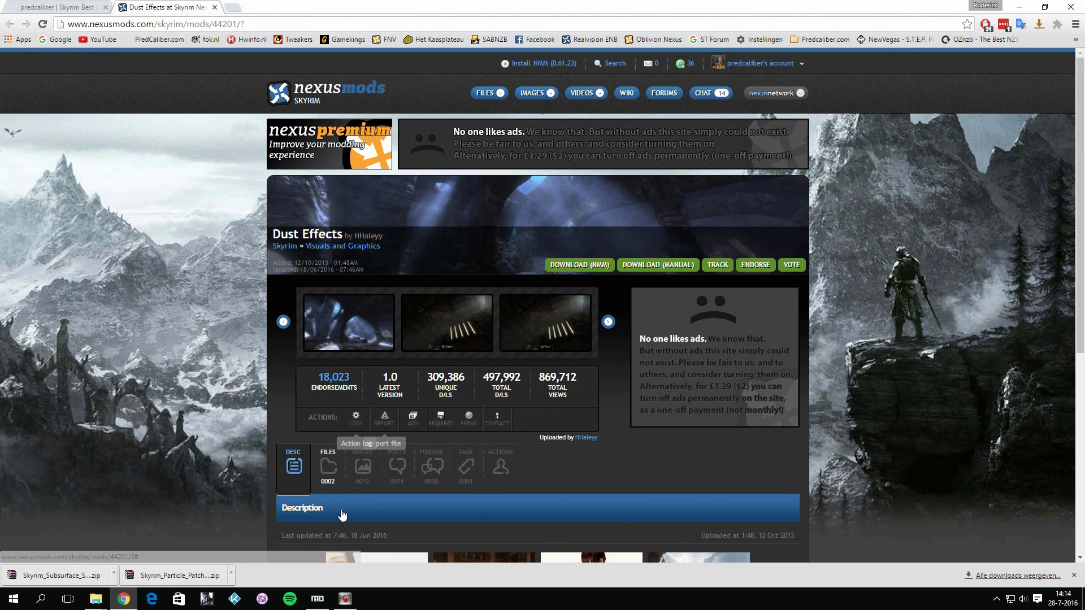
left_click(342, 457)
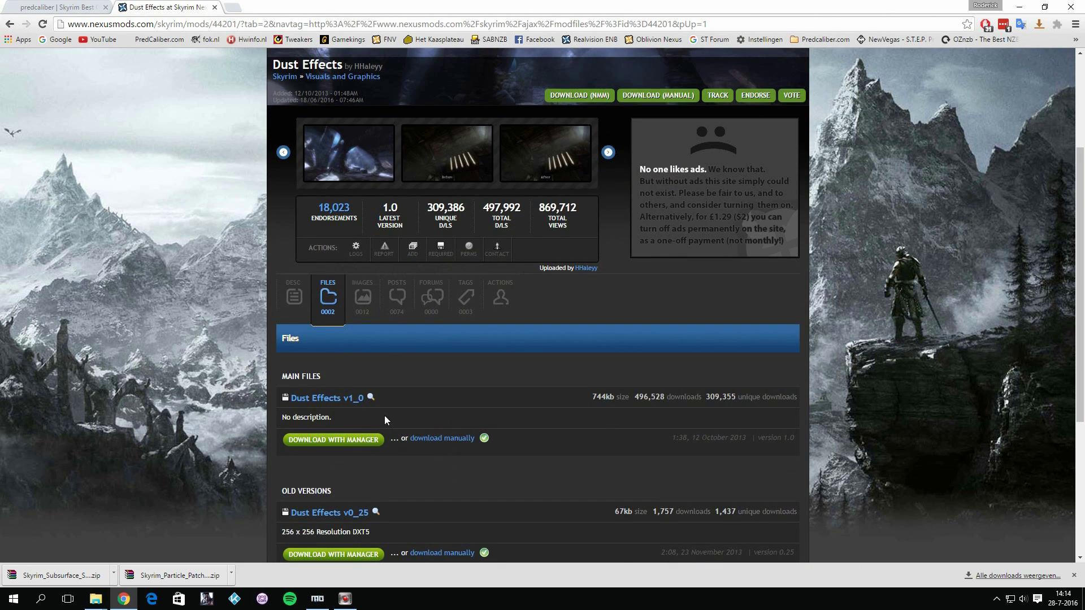
In Skyrim Mod Organizer, start a manual installation of 31 Dust Effects v1_0-44201-1-0.7z
left_click(328, 597)
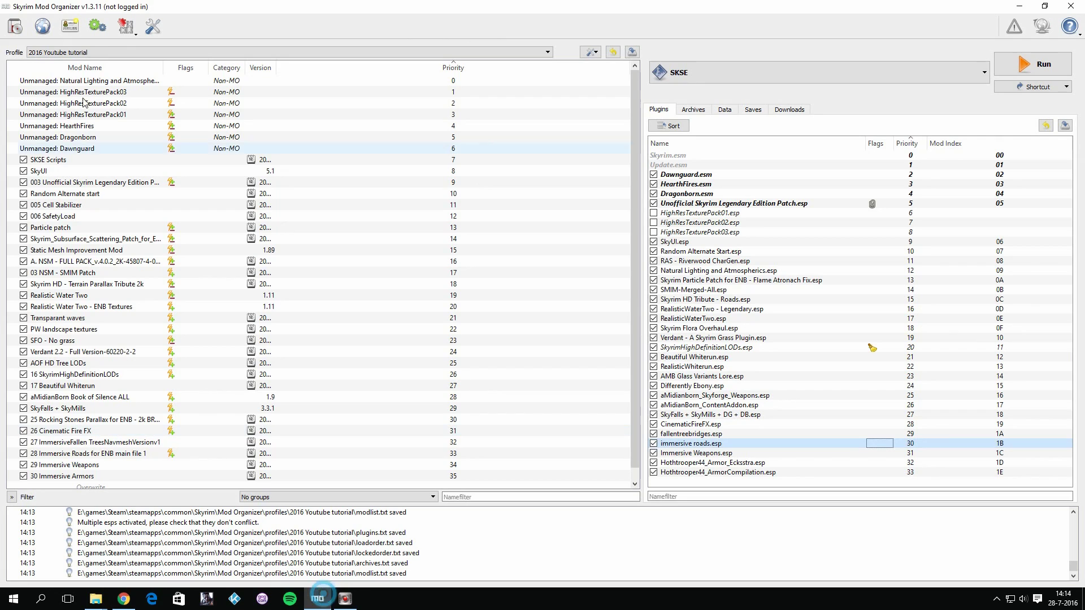
left_click(15, 25)
double_click(186, 208)
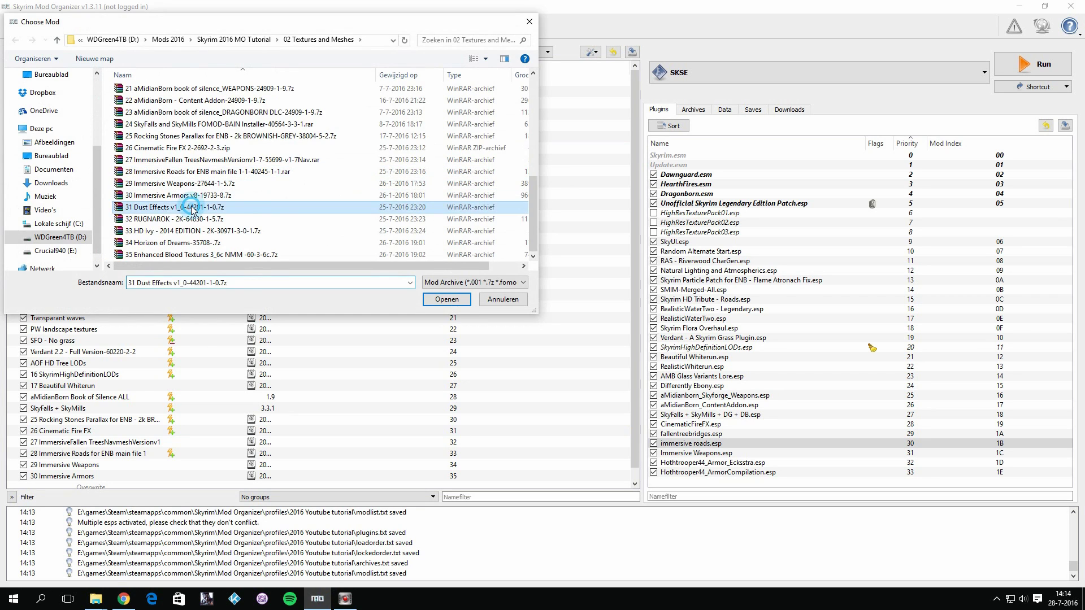
left_click(543, 345)
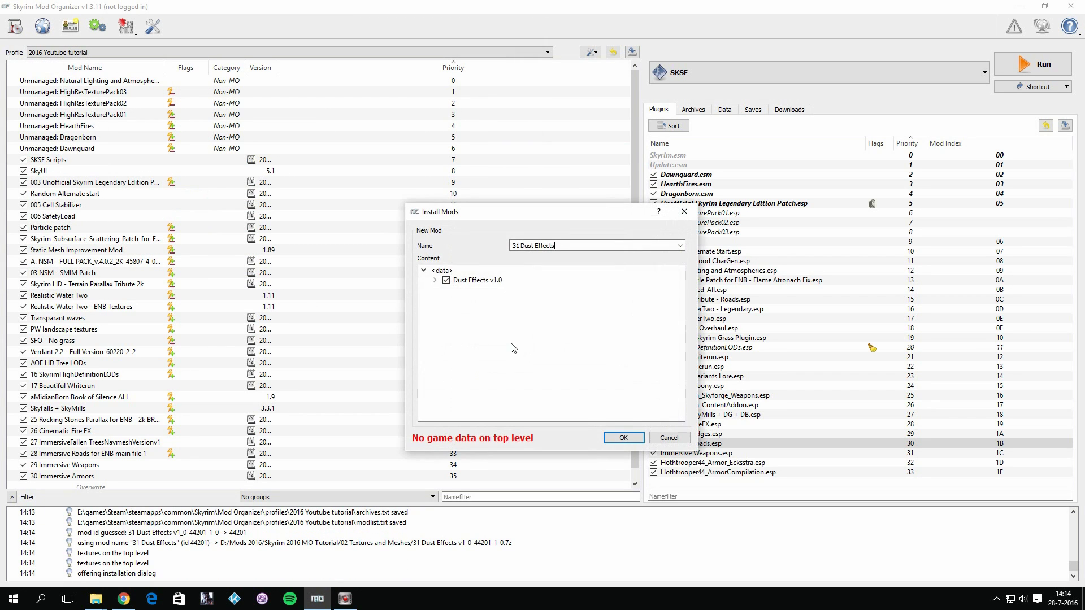
Set the data folder inside Dust Effects v1.0 as the data directory and complete the mod's installation
left_click(435, 280)
left_click(467, 291)
right_click(469, 290)
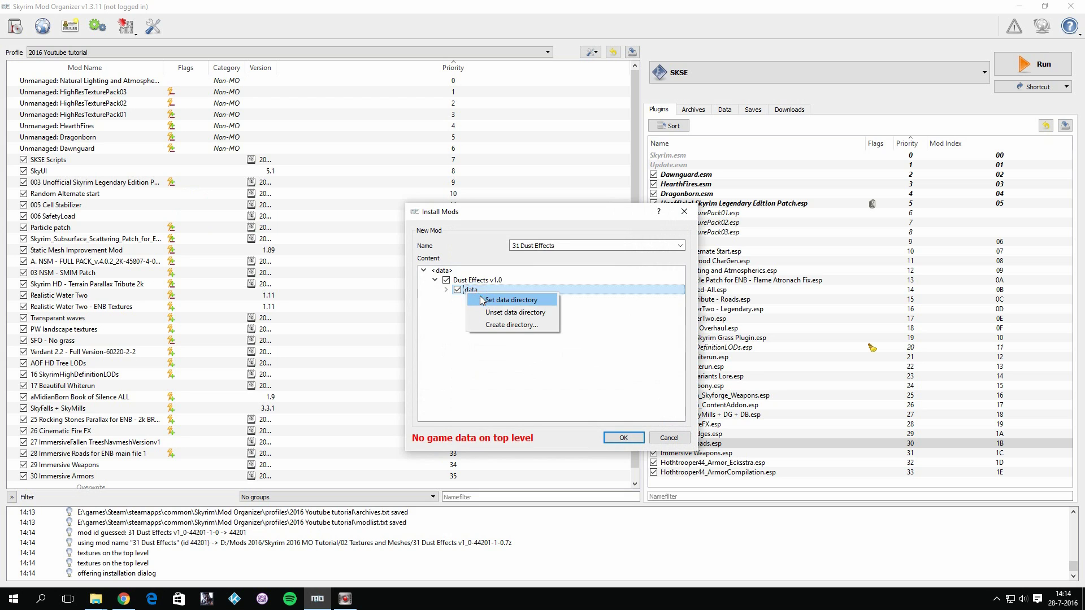
left_click(481, 299)
left_click(623, 438)
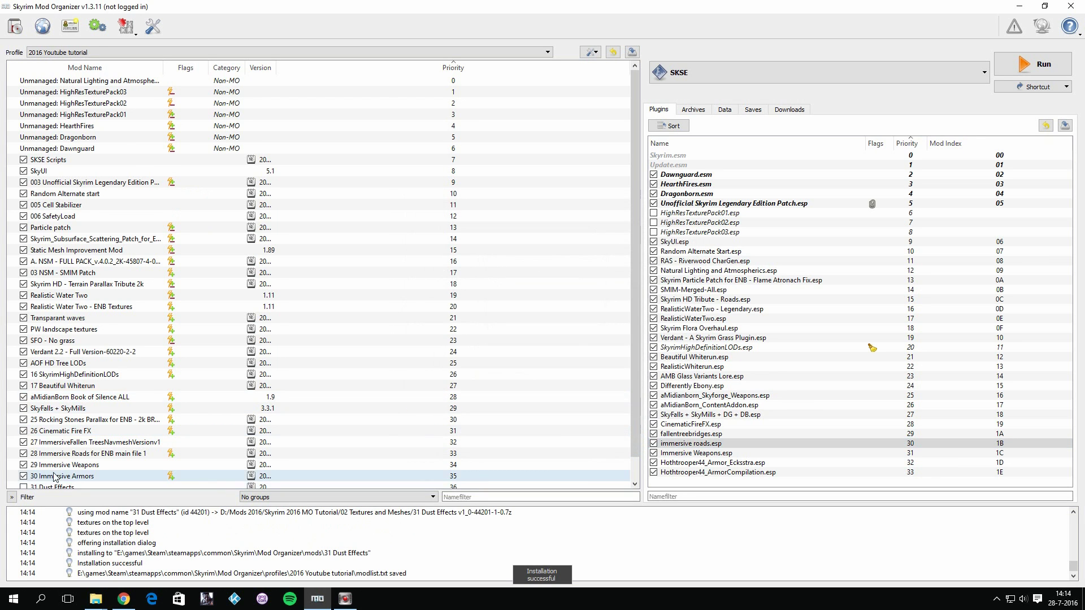
Return to the browser, close the Dust Effects page and open the files of RUGNAROK from the guide's list in a new tab
left_click(123, 599)
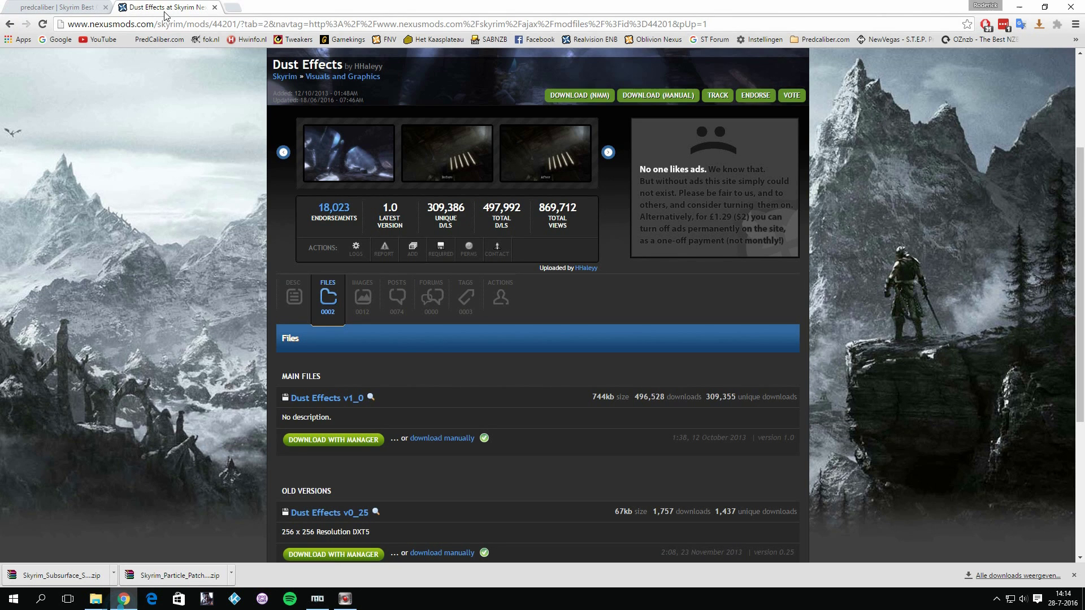
left_click(215, 8)
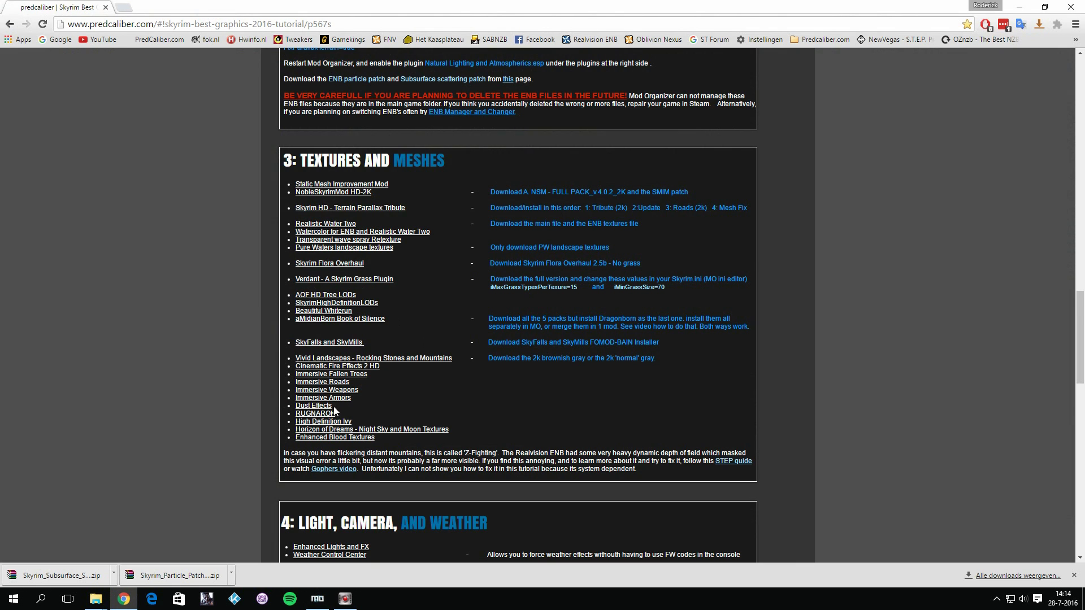
right_click(317, 414)
left_click(339, 421)
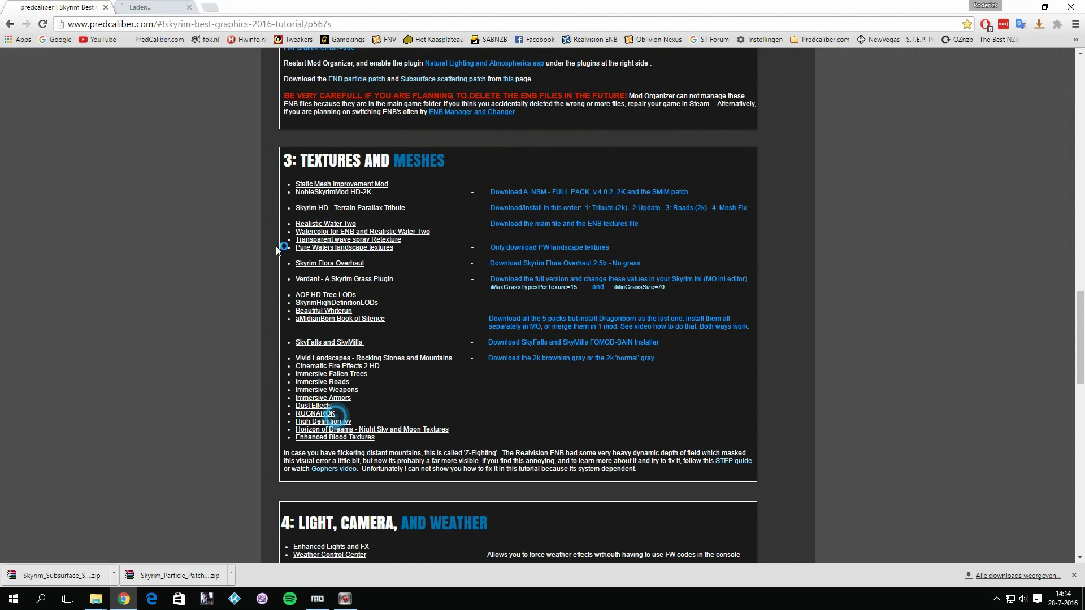
left_click(178, 8)
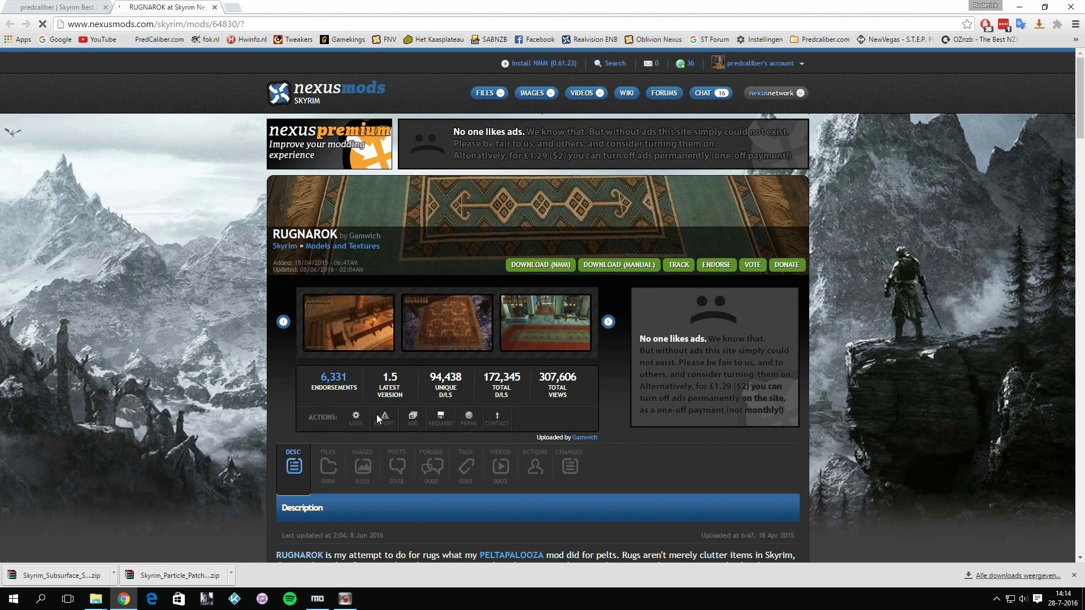
left_click(332, 462)
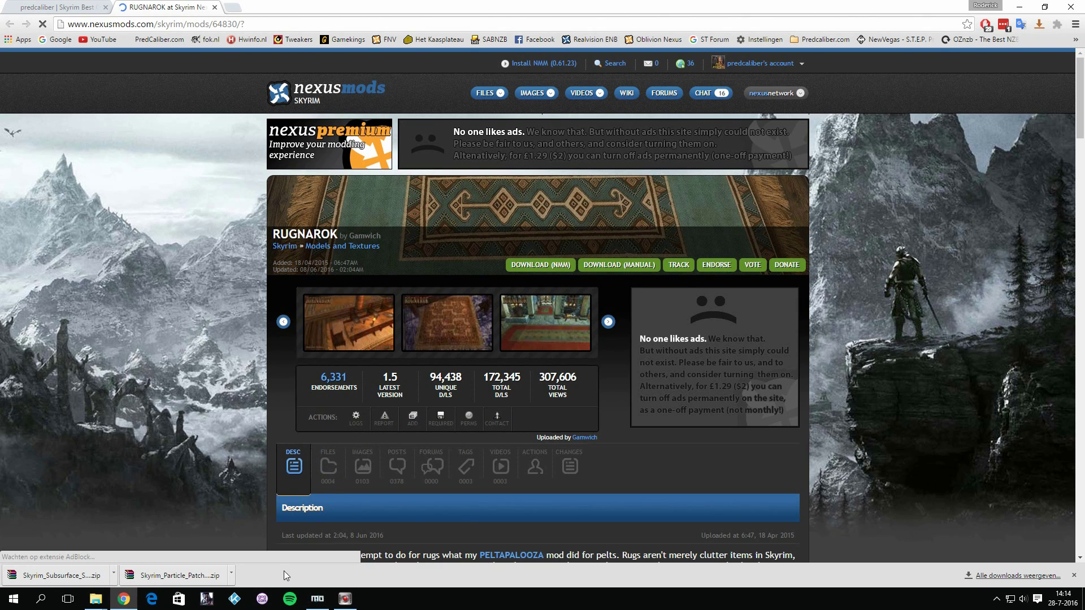
Check the RUGNAROK files, then start a manual installation of 32 RUGNAROK - 2K-64830-1-5.7z in Skyrim Mod Organizer
scroll(458, 270, "down", 4)
scroll(395, 368, "down", 2)
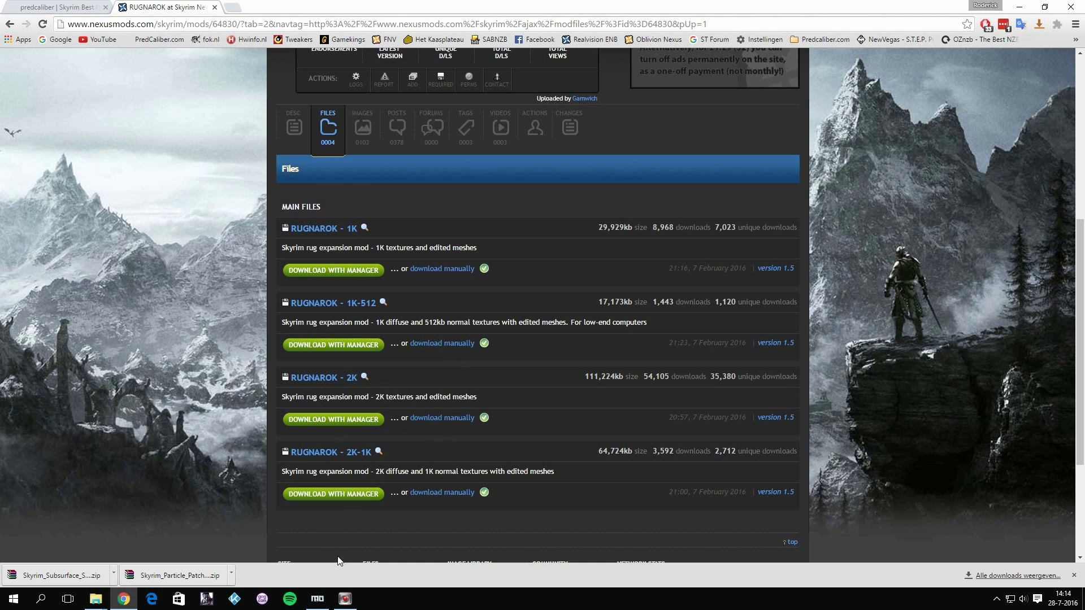
left_click(318, 598)
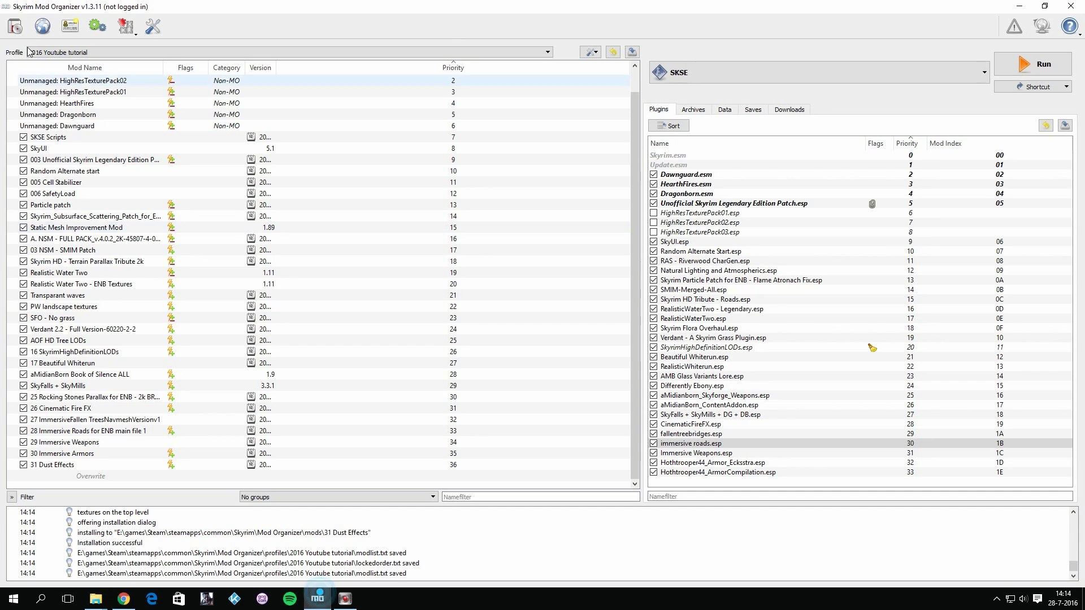
left_click(15, 26)
scroll(226, 197, "down", 1)
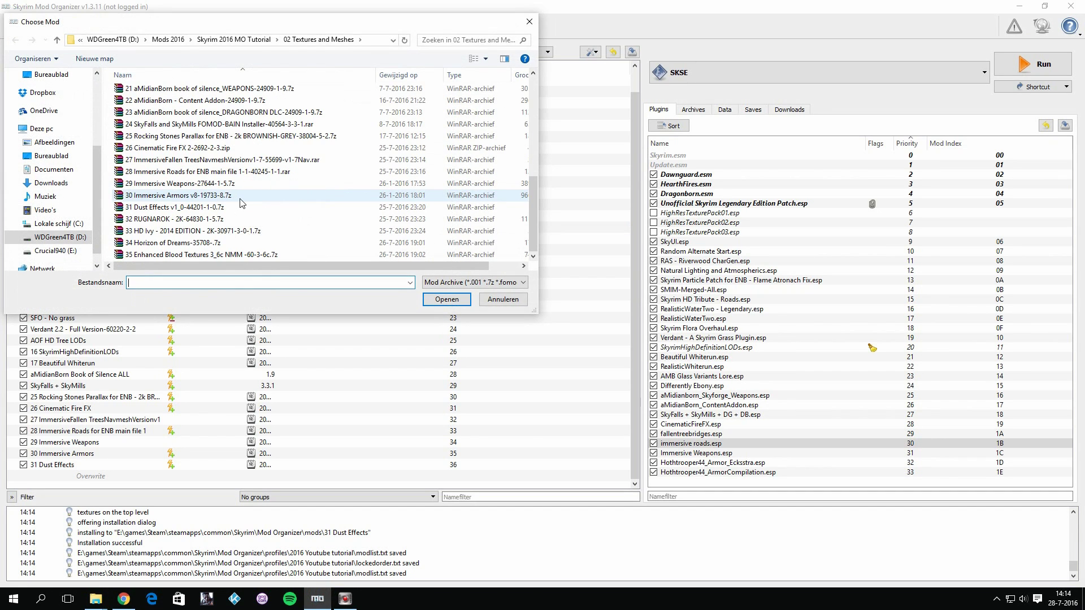
double_click(213, 225)
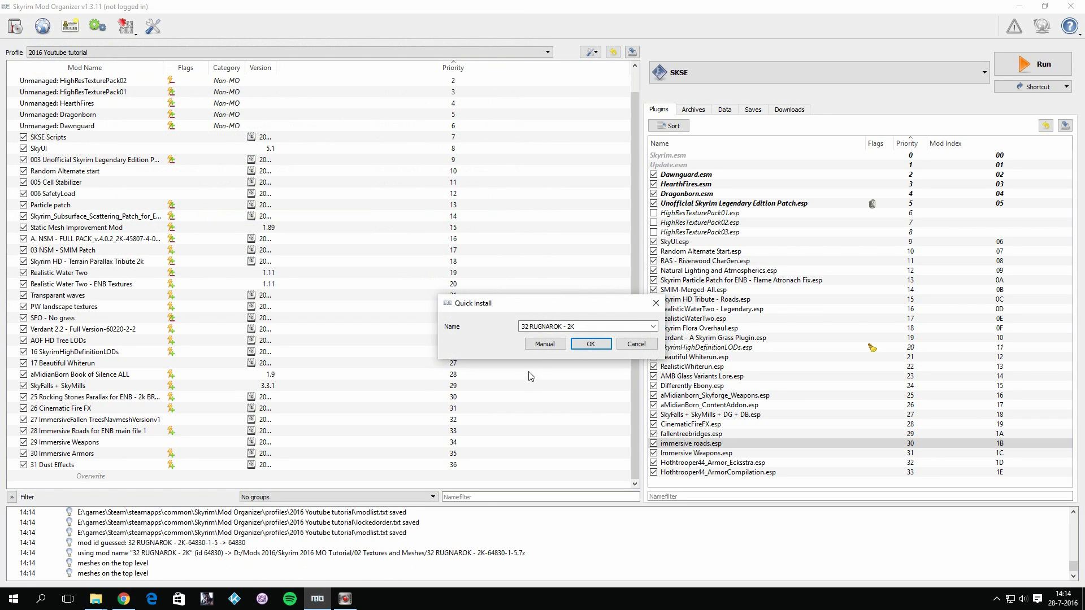
left_click(536, 351)
Set the Data folder inside 32 RUGNAROK - 2K as the data directory, then install and enable the mod
left_click(435, 281)
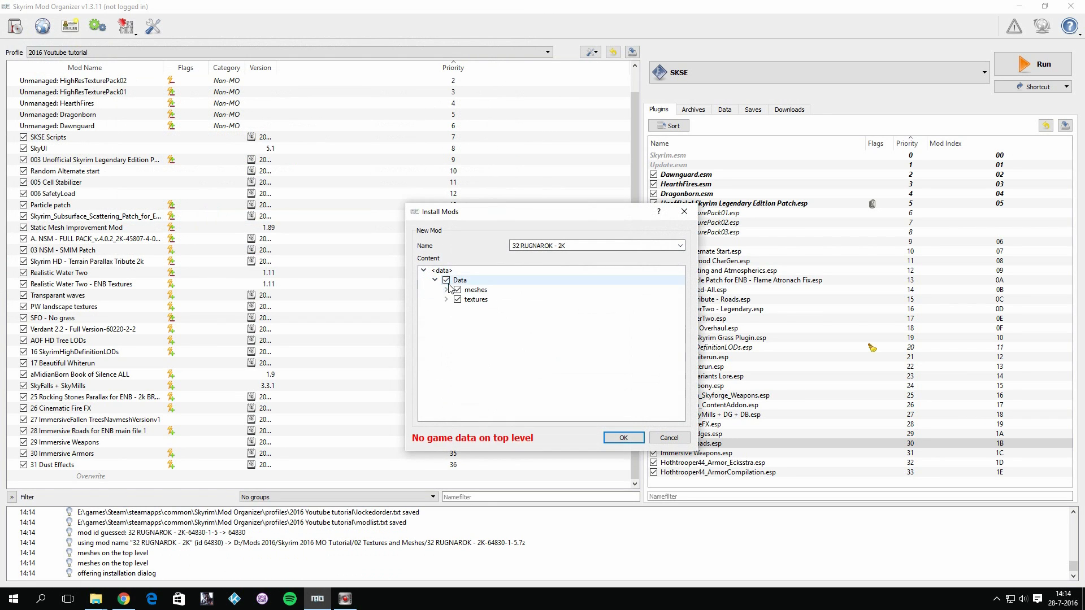
right_click(459, 280)
left_click(495, 282)
left_click(608, 436)
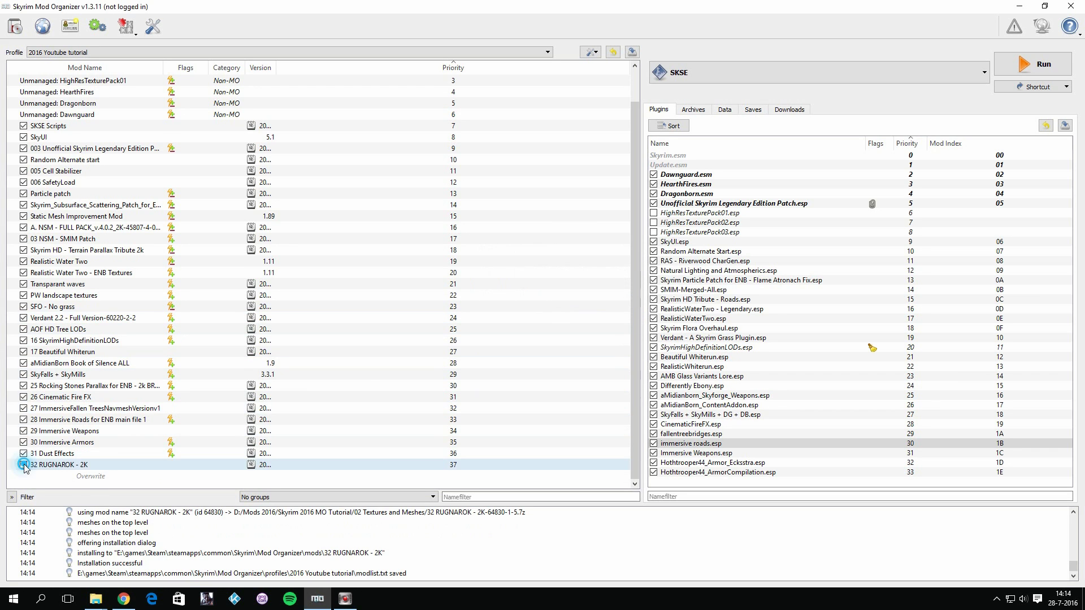
Return to the browser, close the RUGNAROK page and open High Definition Ivy from the guide's list in a new tab
left_click(124, 599)
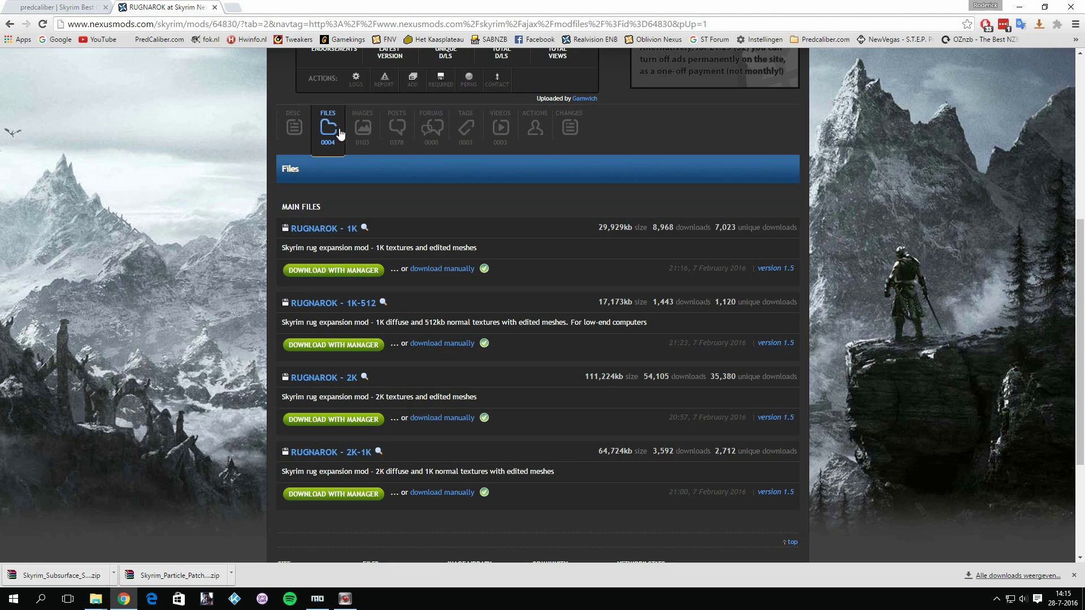
left_click(215, 8)
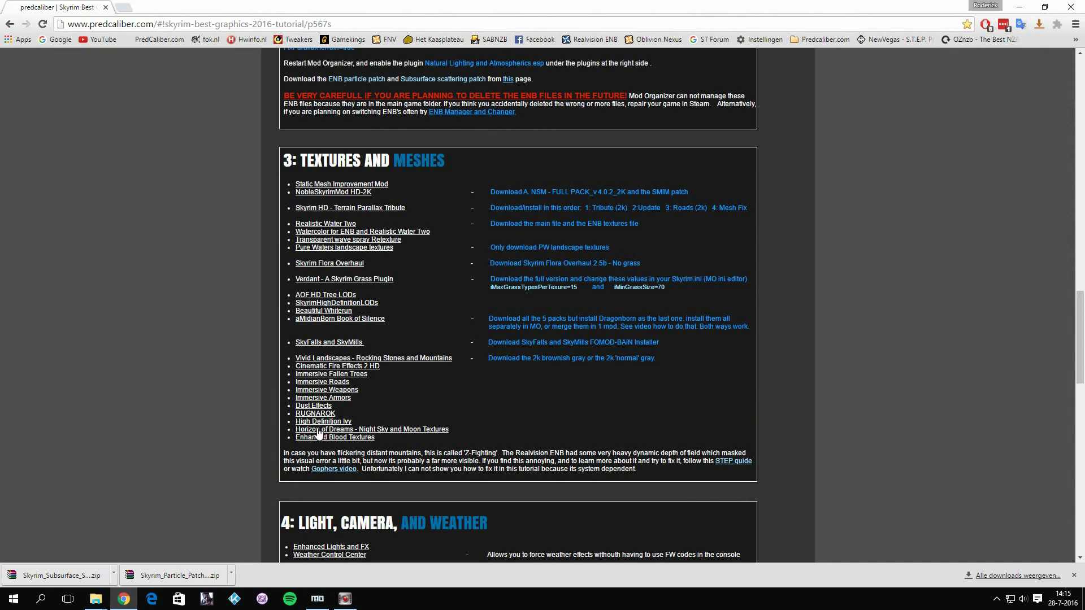
right_click(337, 425)
left_click(346, 428)
left_click(171, 10)
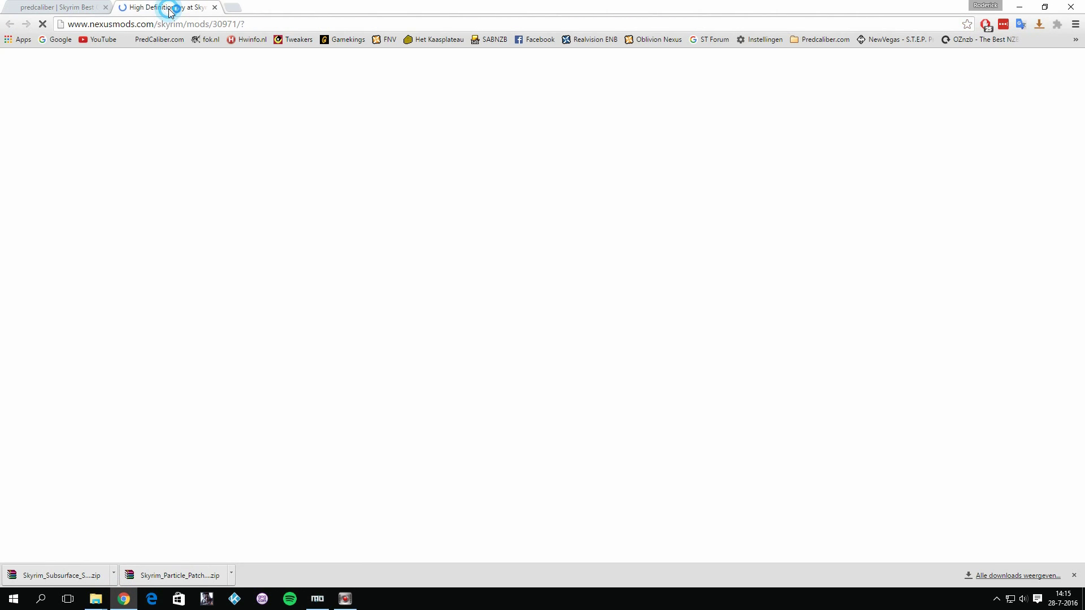
left_click(79, 7)
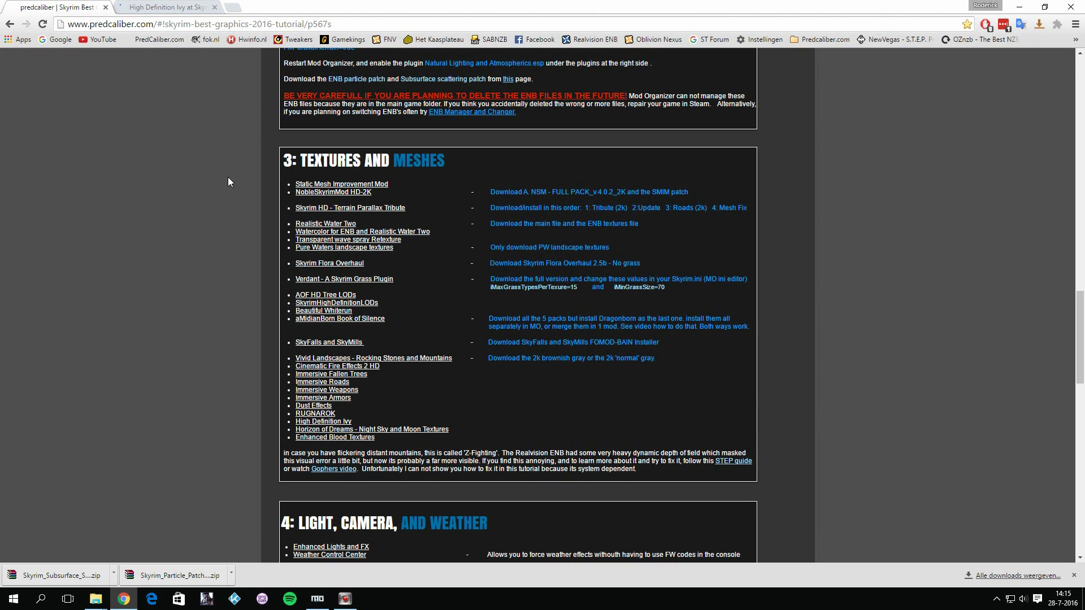
left_click(169, 7)
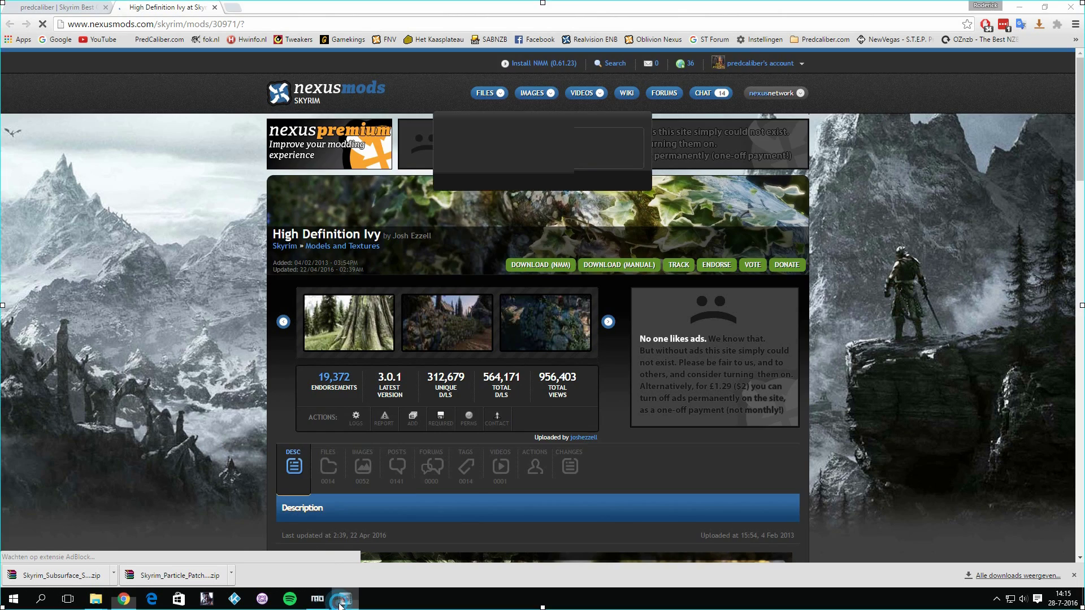
View the main and optional files of High Definition Ivy, including the 2K, 1K and 4K editions
left_click(328, 473)
scroll(339, 396, "down", 4)
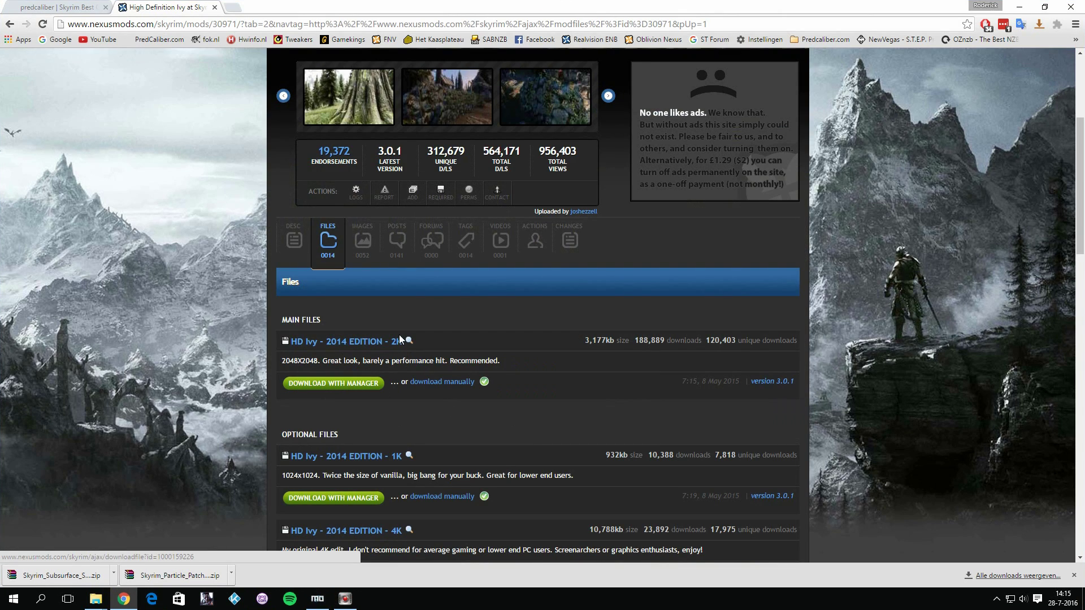
scroll(429, 372, "down", 1)
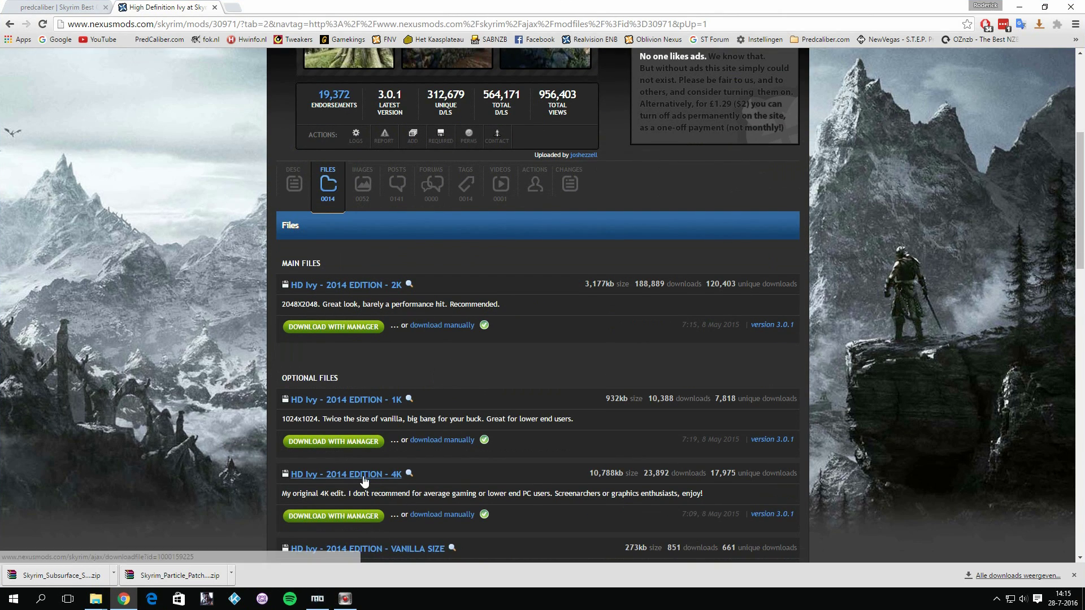
right_click(563, 439)
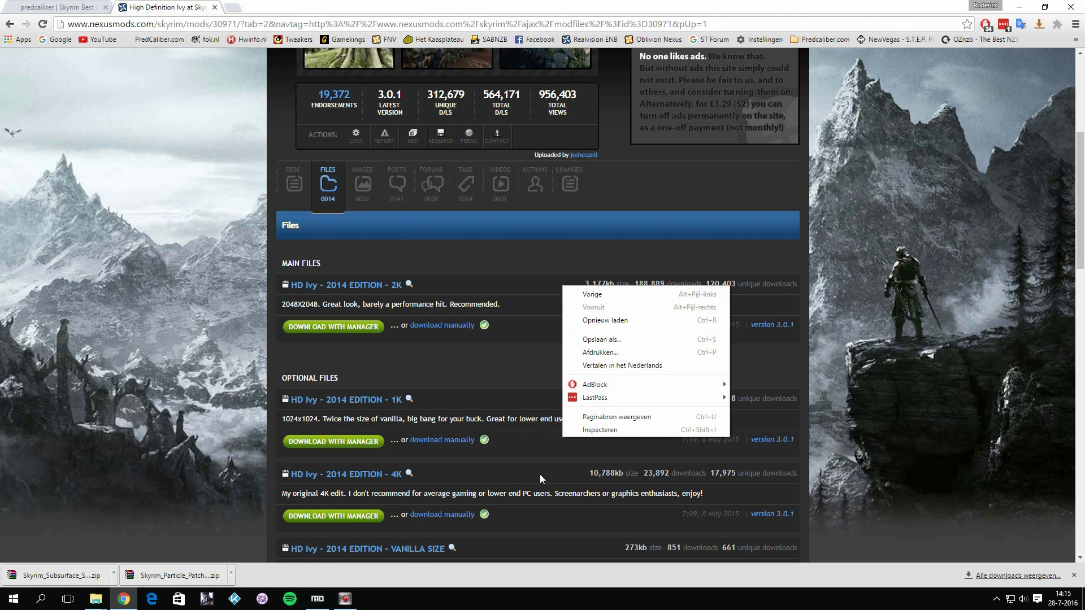
left_click(540, 475)
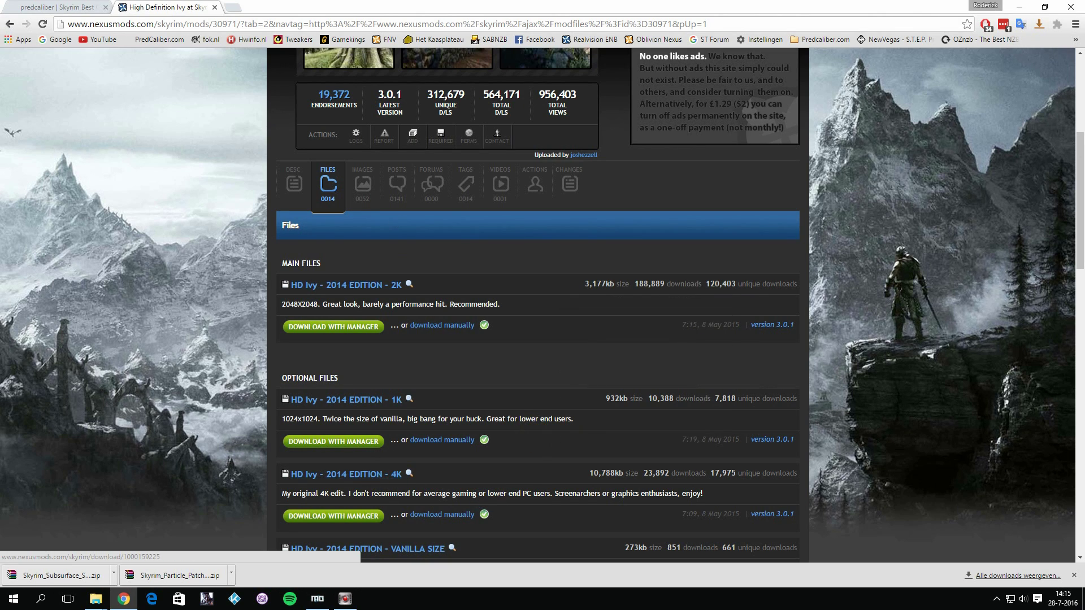
In Skyrim Mod Organizer, manually install 33 HD Ivy - 2014 EDITION - 2K-30971-3-0-1.7z and enable the mod
left_click(343, 601)
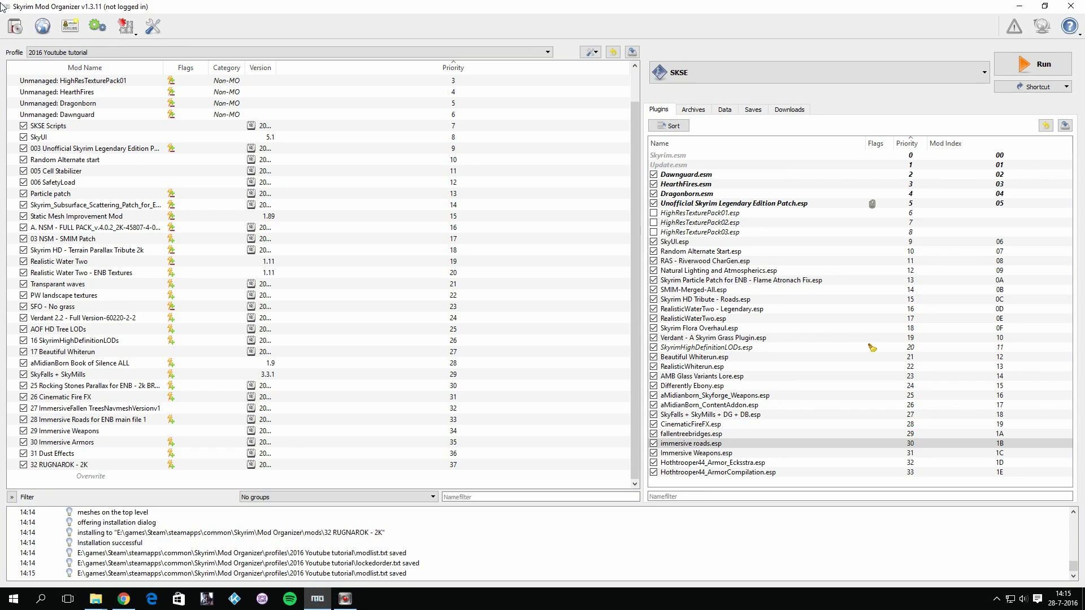
left_click(12, 22)
scroll(273, 181, "down", 7)
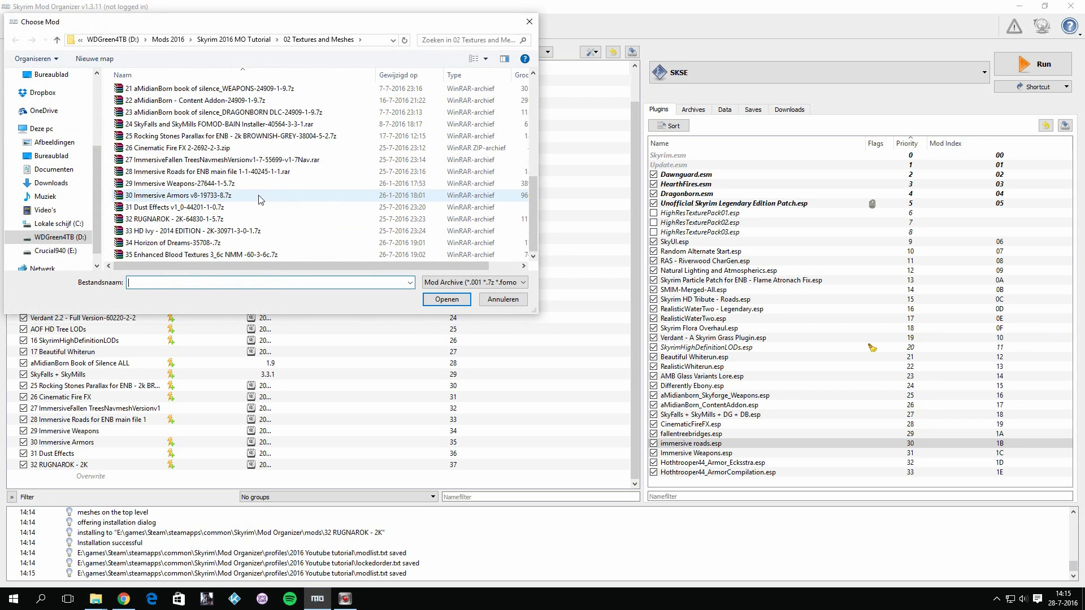
double_click(234, 231)
left_click(531, 346)
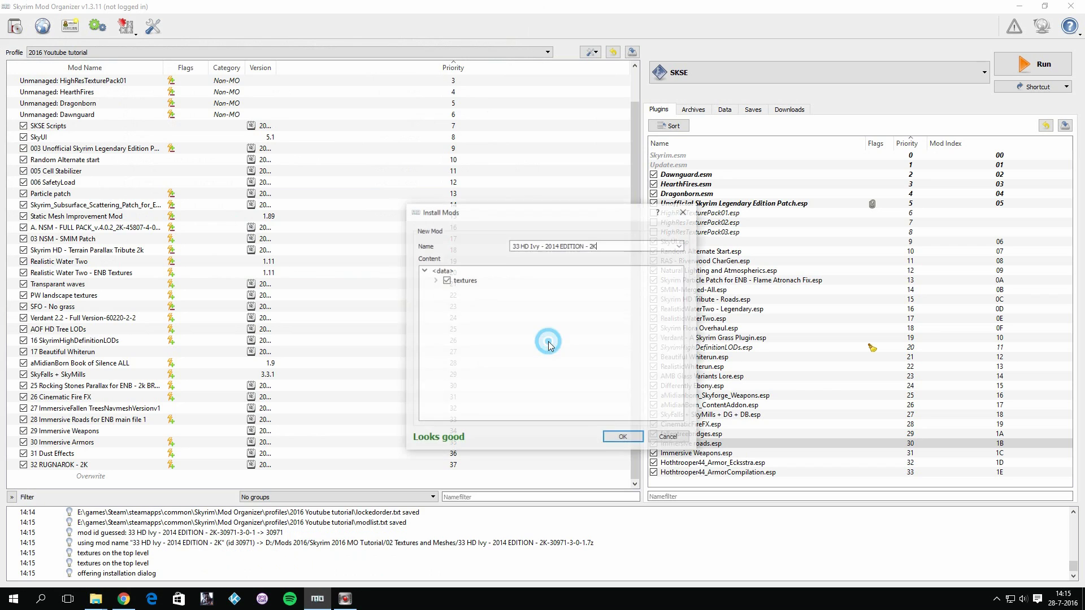
left_click(622, 437)
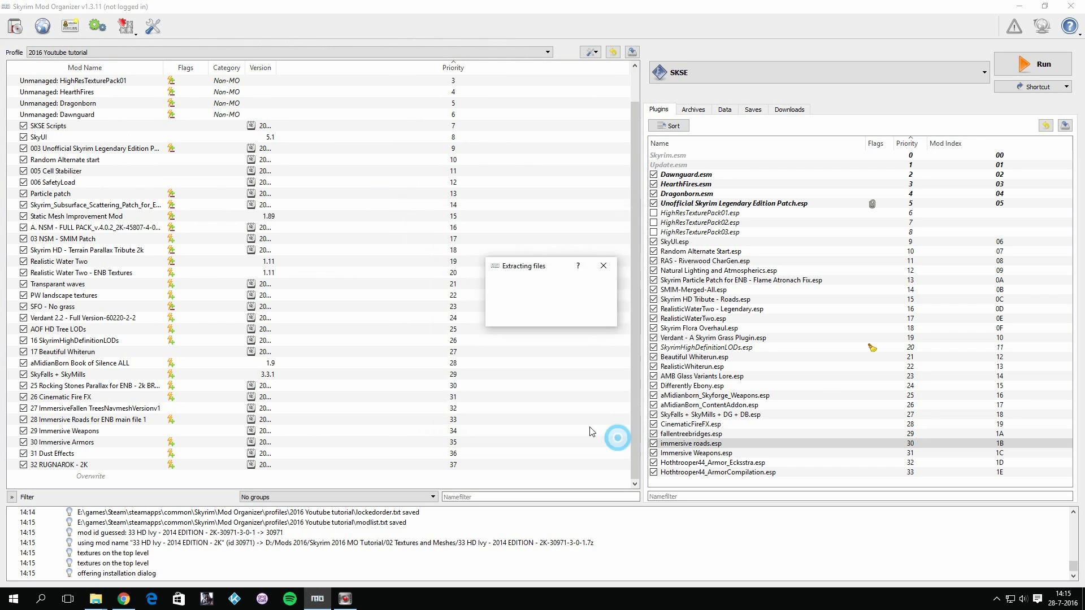
left_click(24, 464)
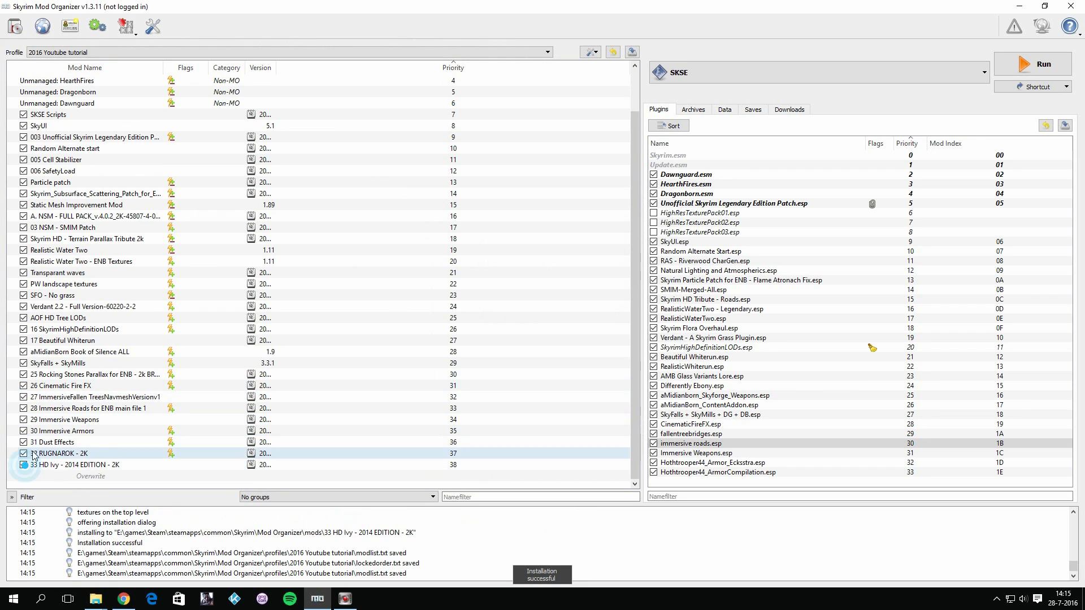
Return to the browser, close the High Definition Ivy page and open Horizon of Dreams and Enhanced Blood Textures in new tabs
left_click(123, 599)
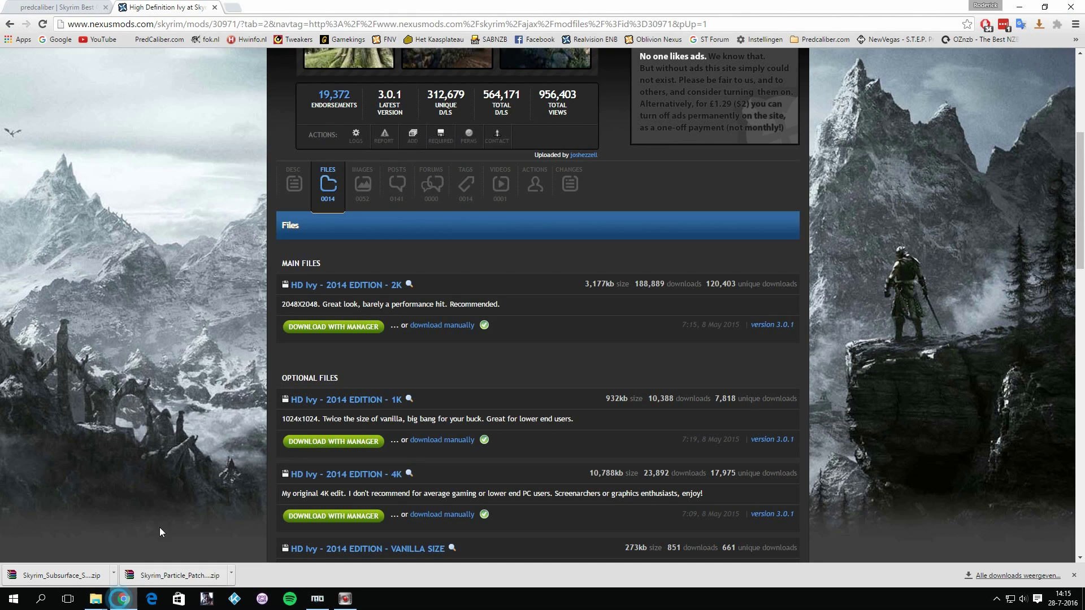
left_click(216, 8)
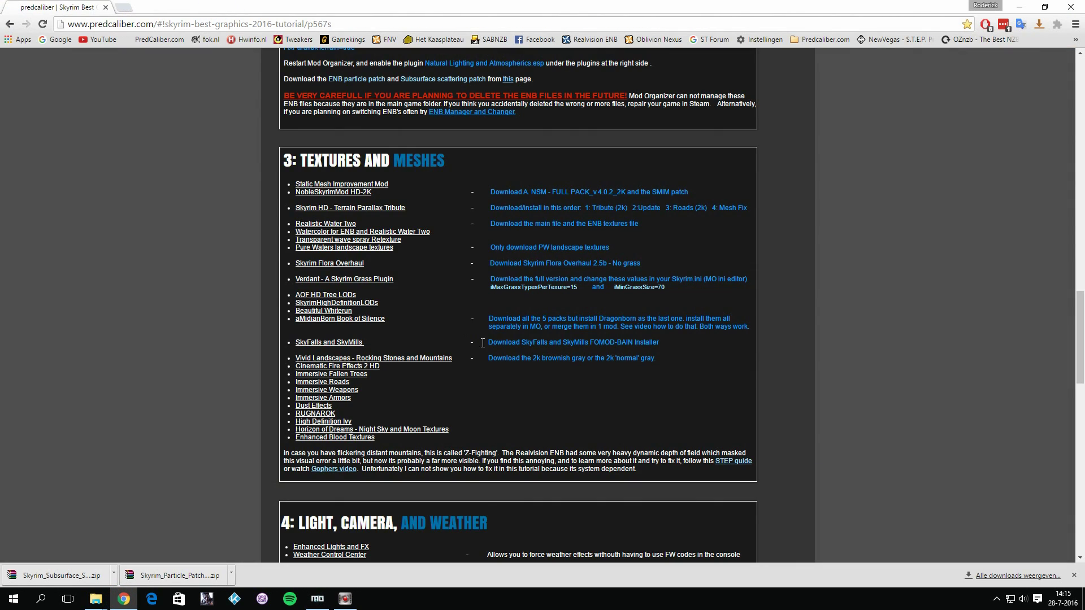
right_click(385, 431)
left_click(419, 436)
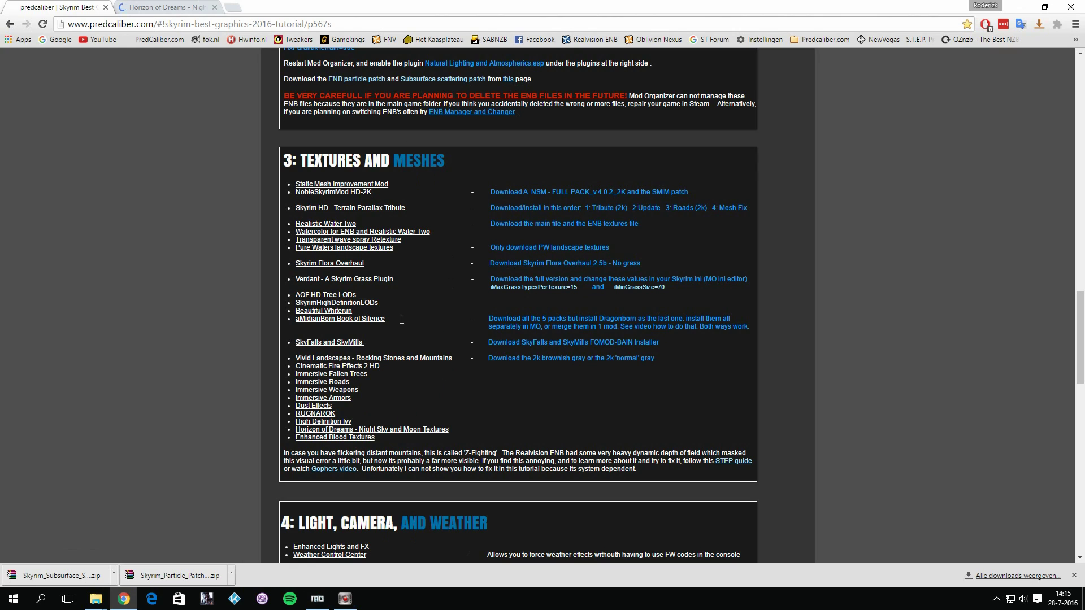
right_click(344, 444)
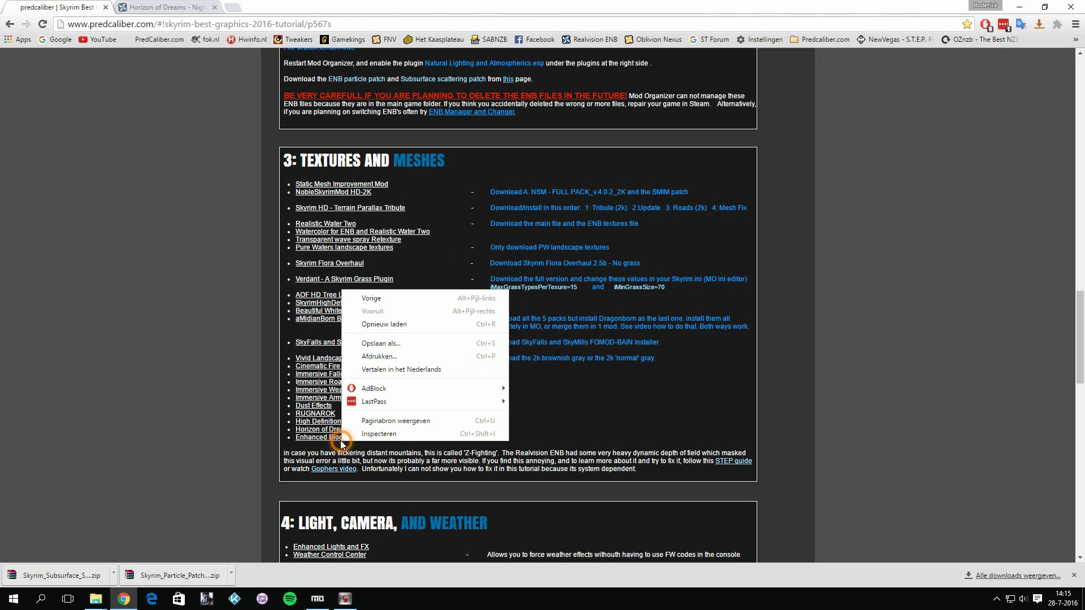
left_click(185, 424)
right_click(321, 444)
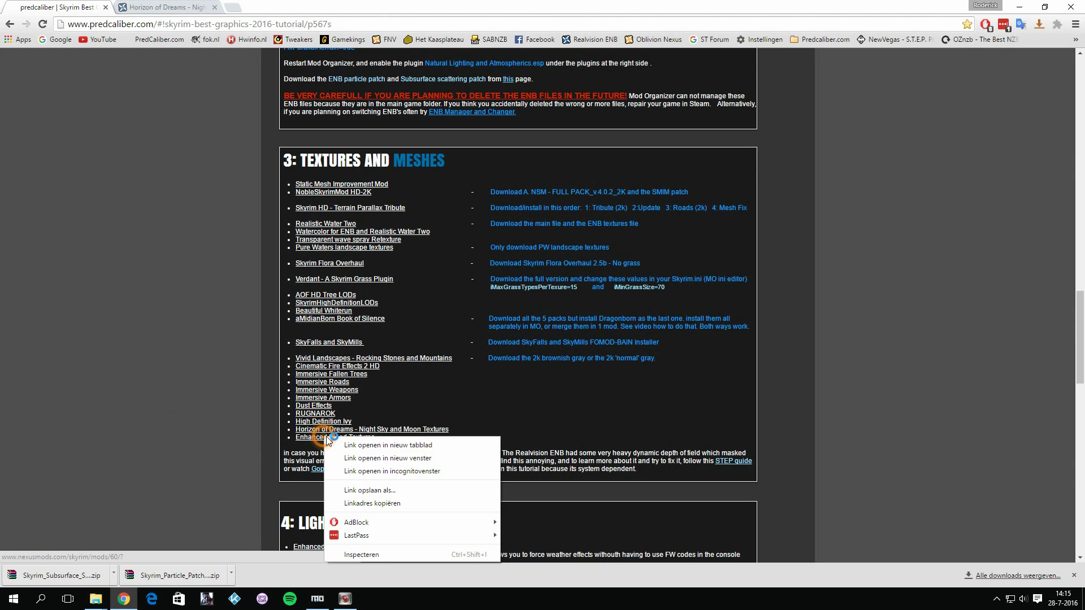
left_click(362, 445)
left_click(187, 13)
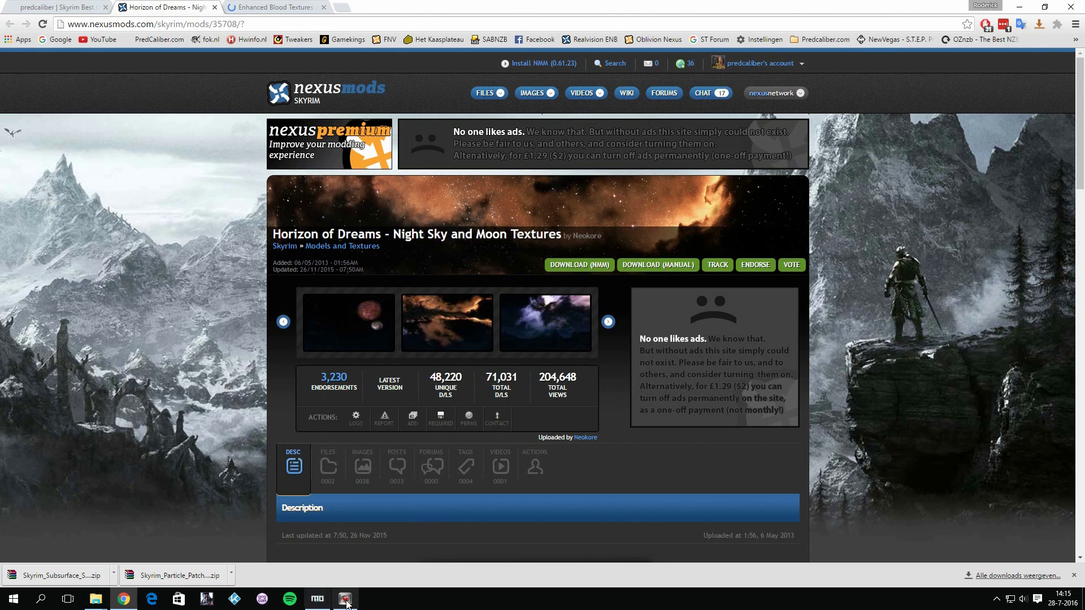
View the download files of Horizon of Dreams and of Enhanced Blood Textures
left_click(328, 466)
scroll(396, 452, "down", 3)
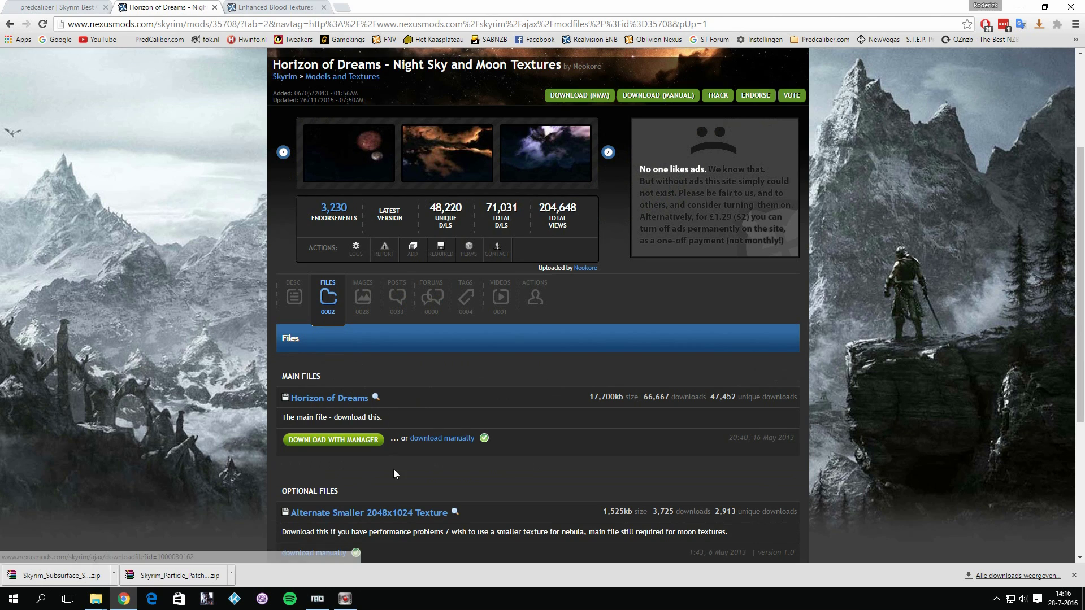
scroll(373, 306, "down", 3)
scroll(392, 259, "up", 2)
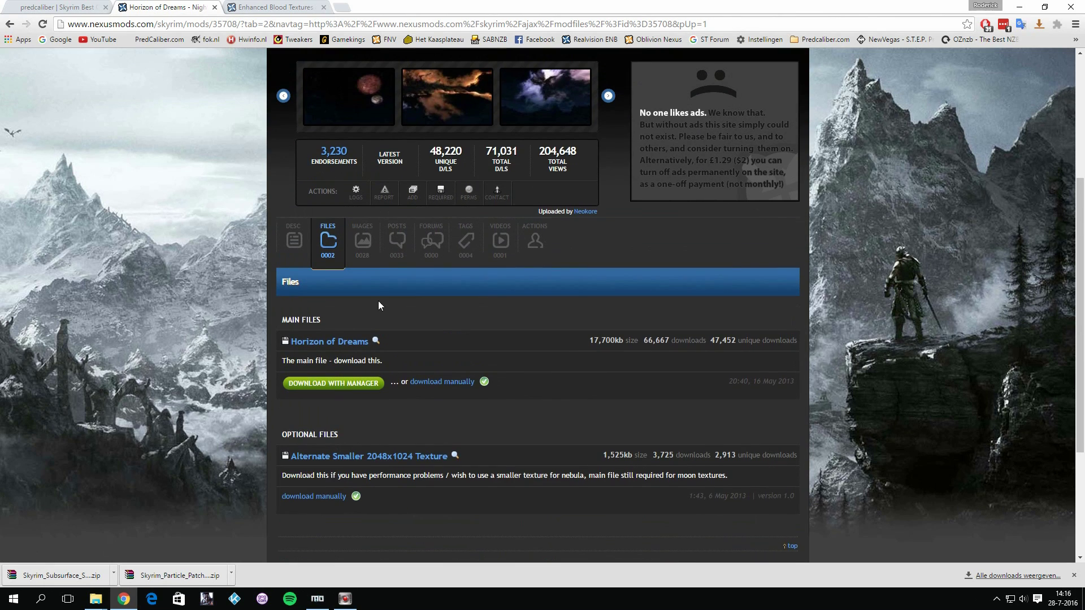
left_click(263, 6)
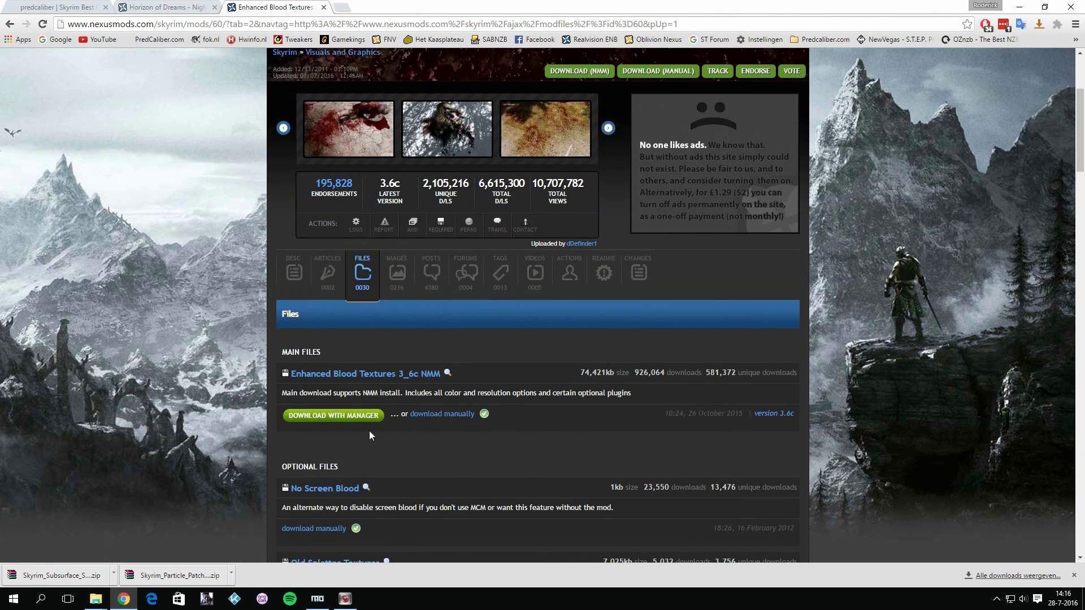
In Skyrim Mod Organizer, manually install 34 Horizon of Dreams-35708-.7z and enable the mod
left_click(316, 599)
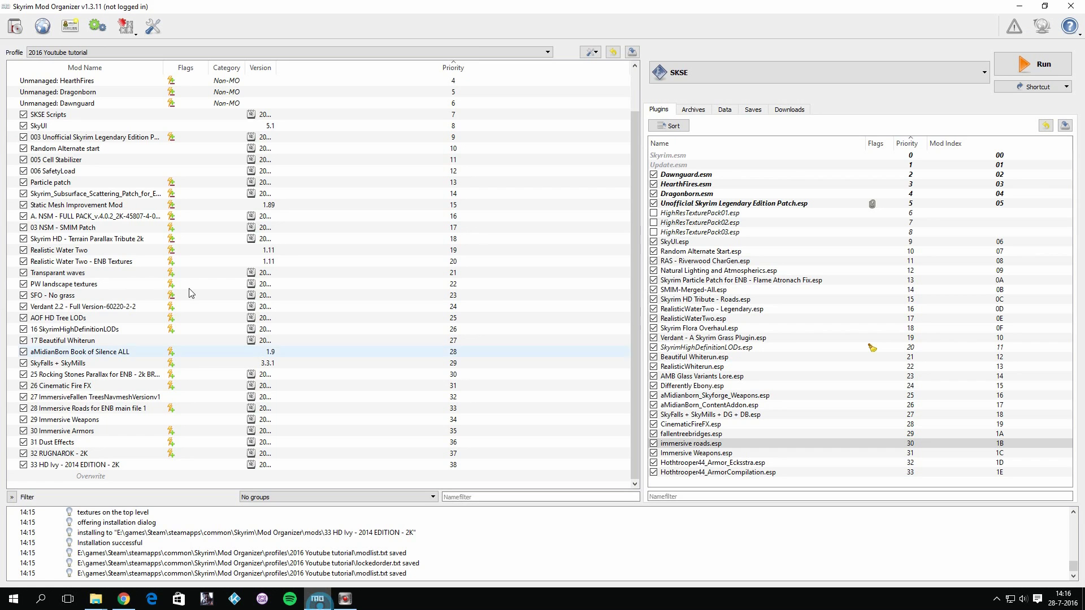
left_click(14, 25)
scroll(246, 249, "down", 2)
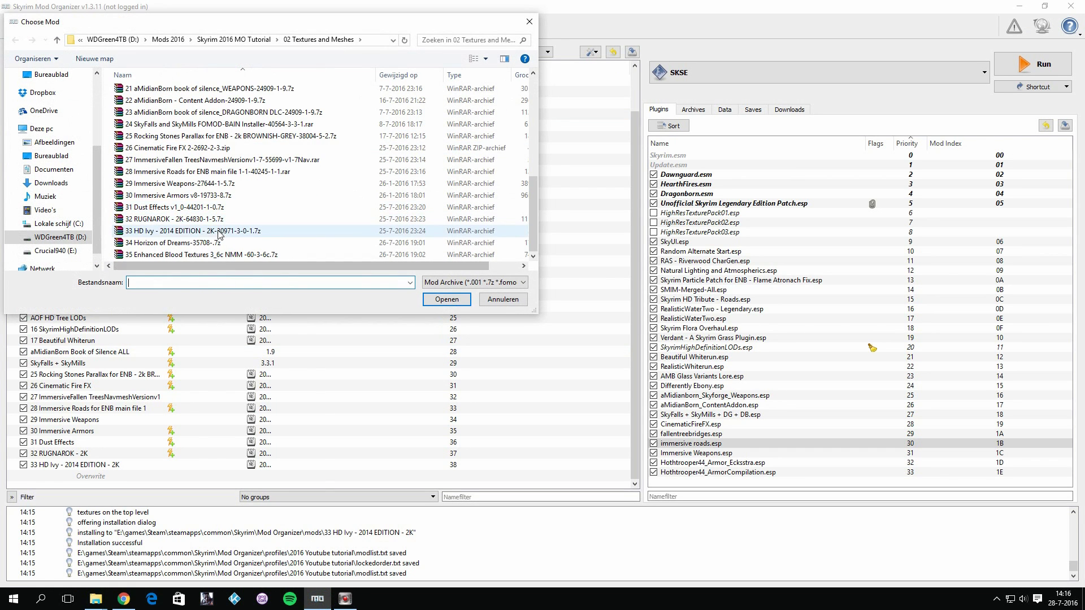
double_click(186, 242)
left_click(543, 344)
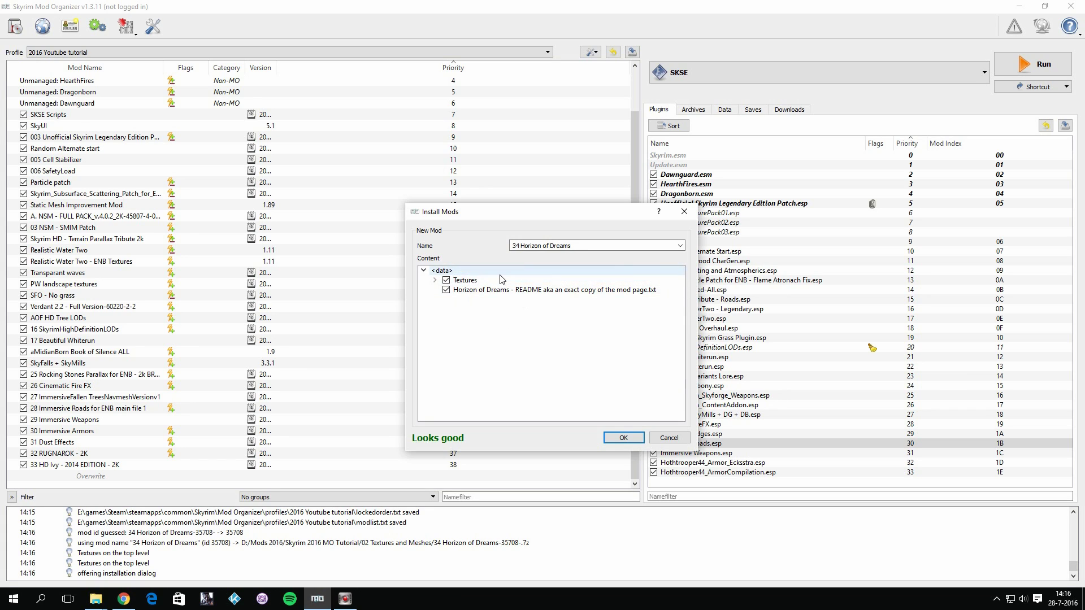
left_click(616, 438)
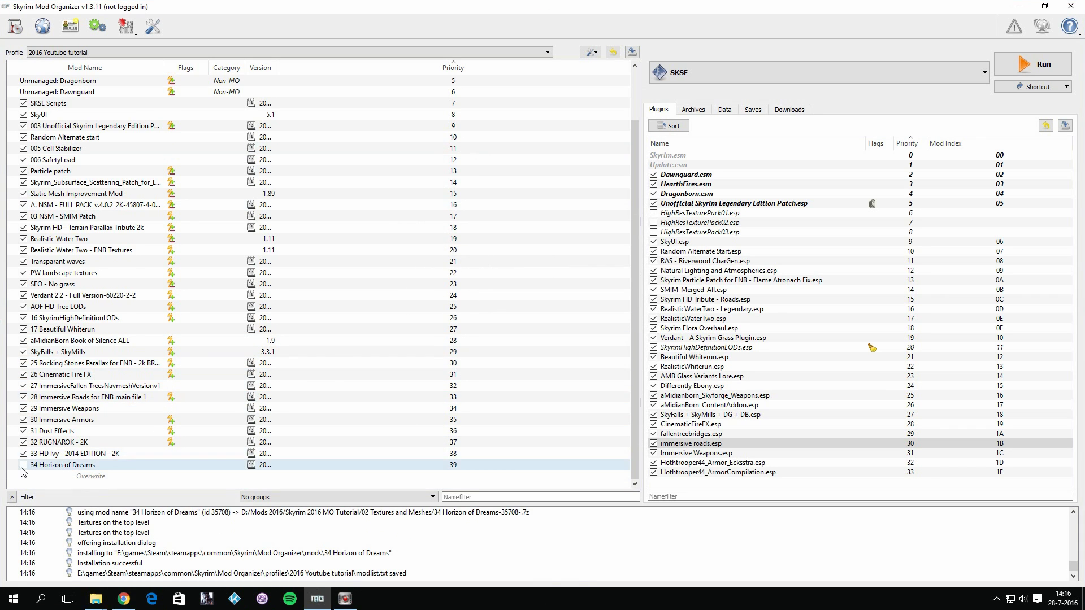
left_click(24, 465)
Start the installation of 35 Enhanced Blood Textures 3_6c NMM -60-3-6c.7z to bring up its installer options
left_click(15, 26)
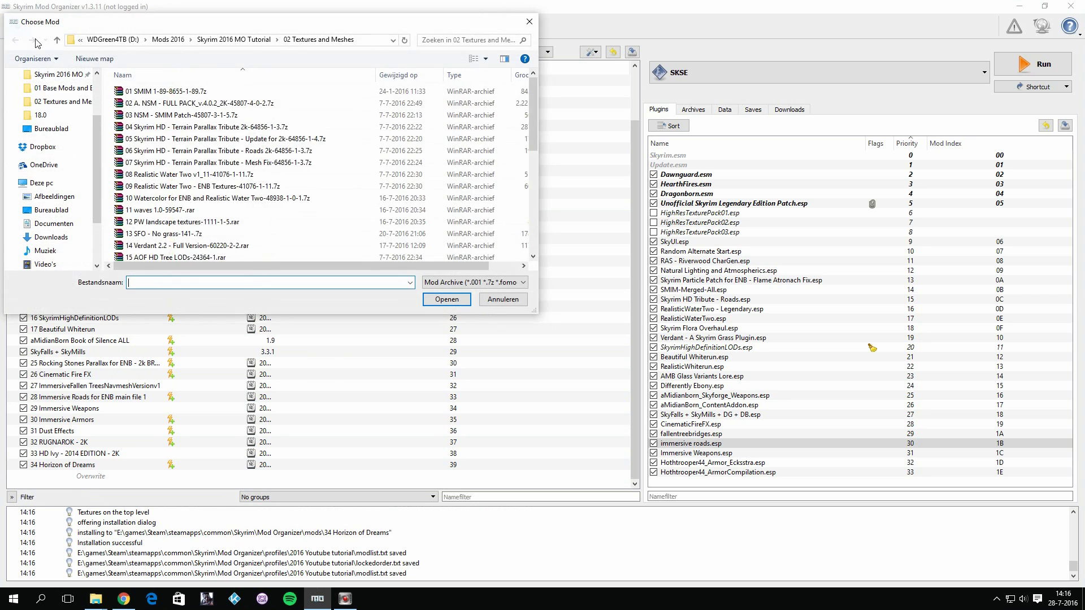
scroll(187, 226, "down", 5)
left_click(191, 255)
left_click(441, 298)
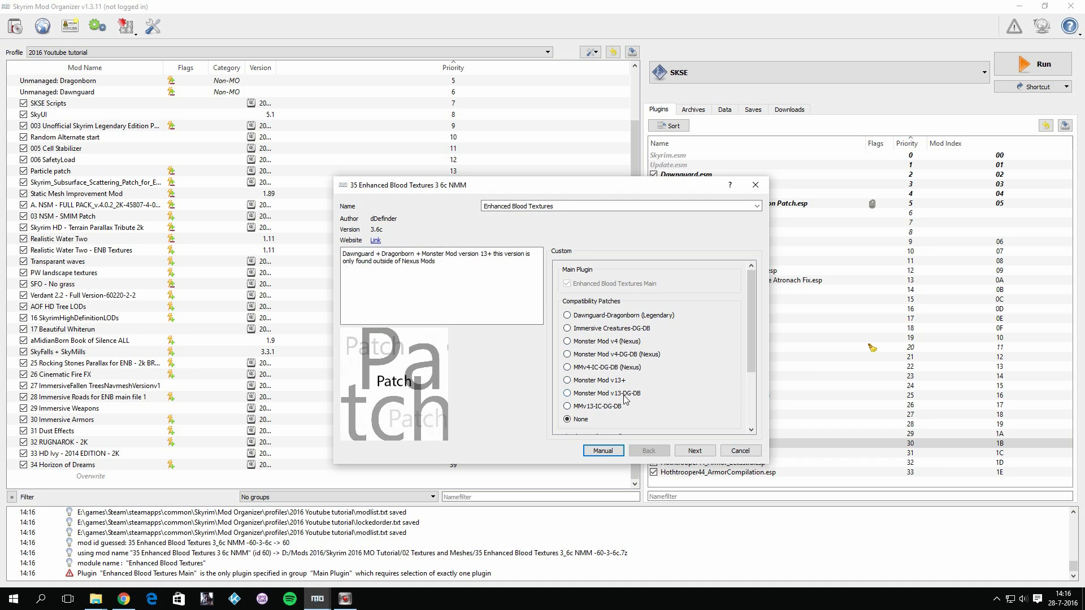
Install Enhanced Blood Textures with the Dawnguard-Dragonborn (Legendary) patch, High Res / Default Color and no alternate textures, and enable the mod
left_click(617, 318)
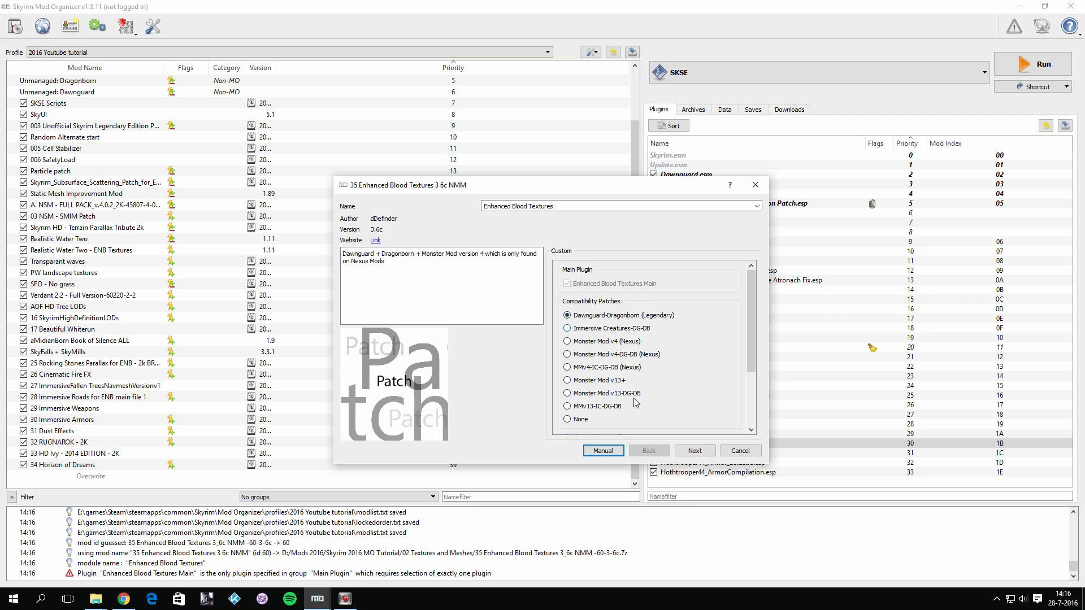
left_click(676, 451)
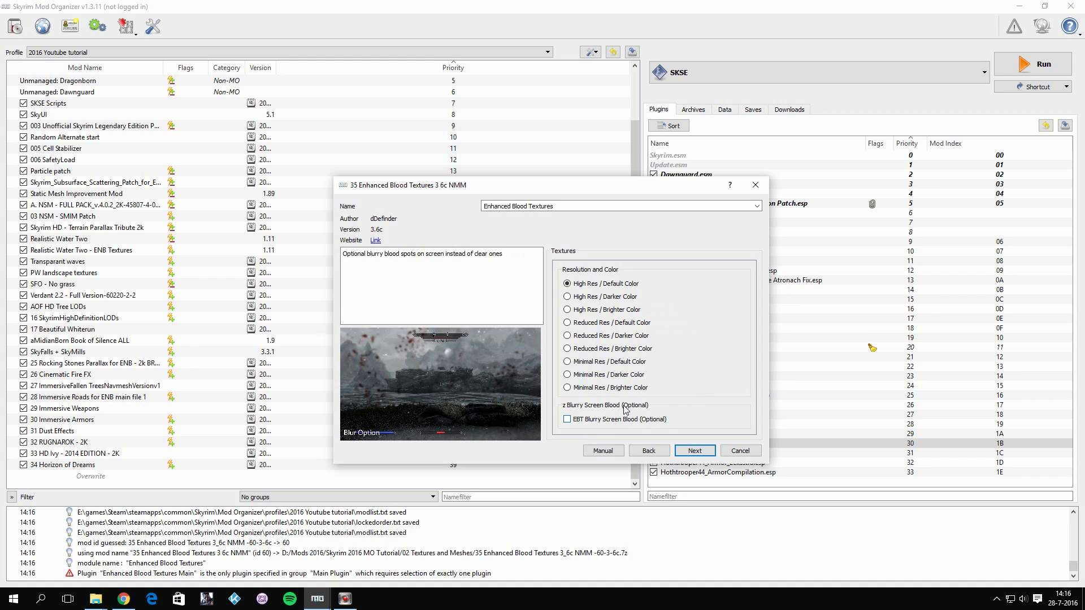
left_click(694, 451)
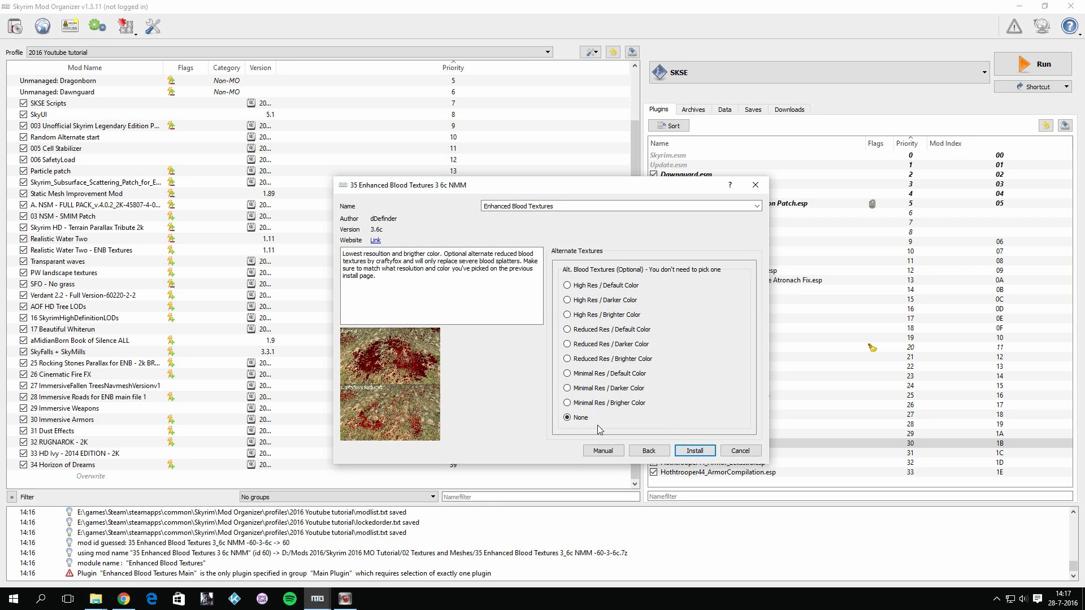
left_click(694, 450)
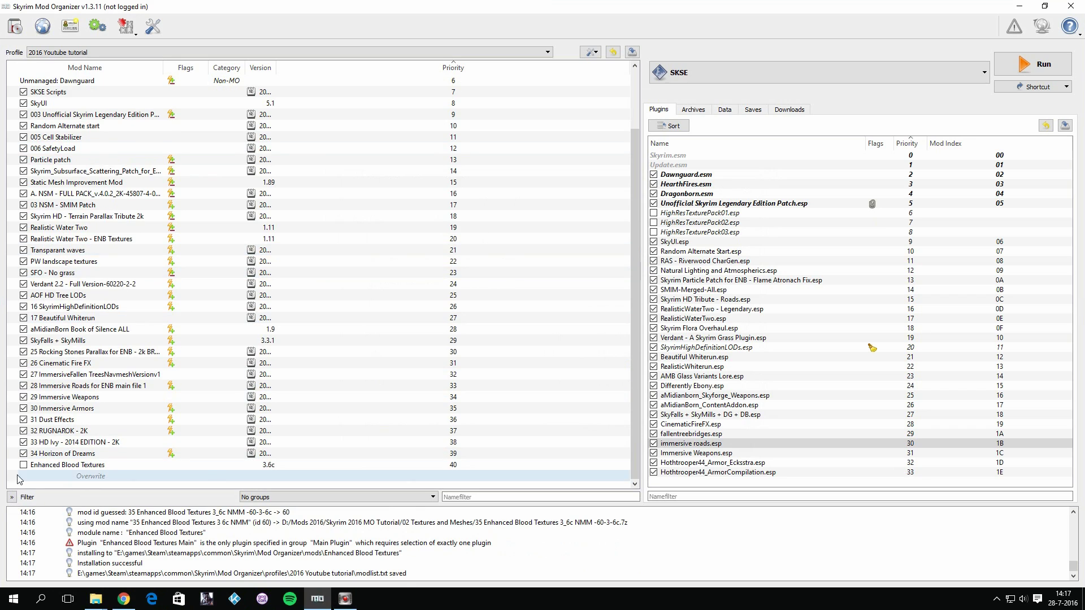
scroll(763, 395, "down", 1)
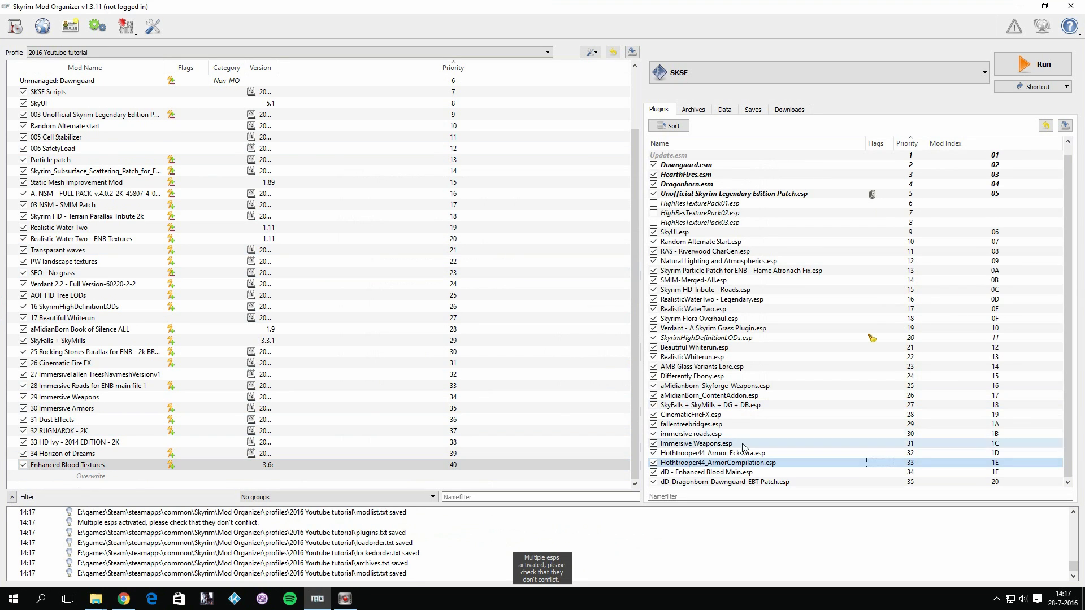
left_click(760, 463)
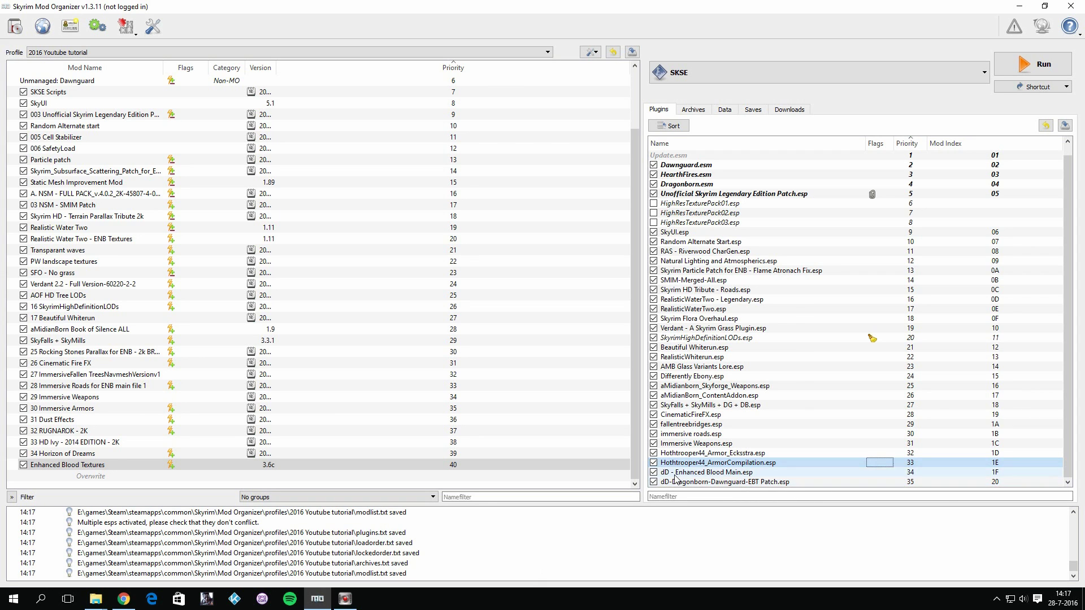
Return to the browser and close the Enhanced Blood Textures and Horizon of Dreams pages
left_click(122, 599)
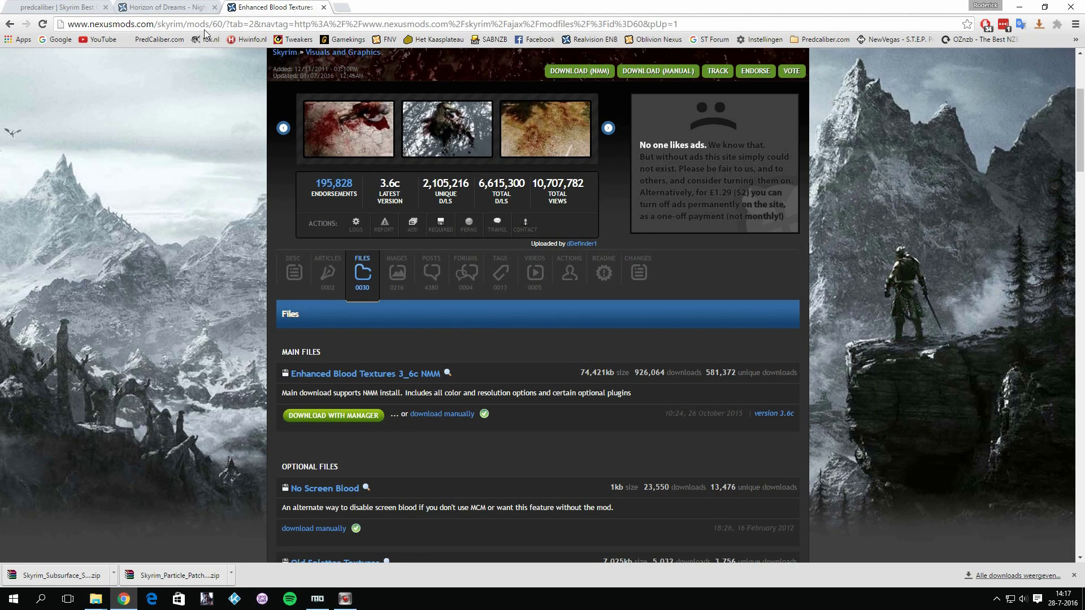
left_click(323, 7)
left_click(214, 7)
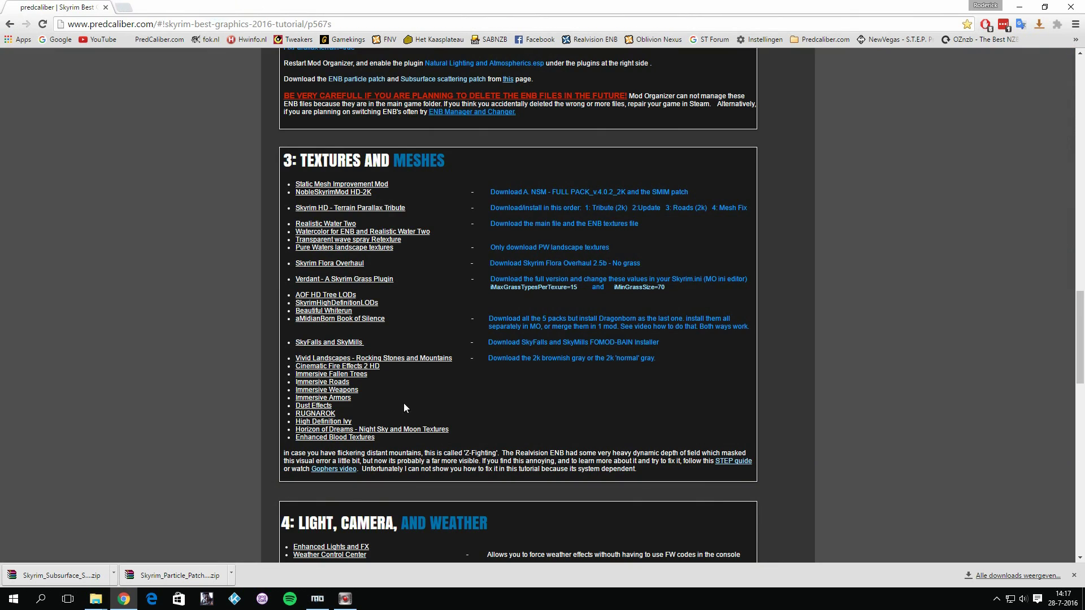
Review the guide's Textures and Meshes notes and its sections on light, camera and weather and on character and NPC mods
scroll(378, 378, "down", 3)
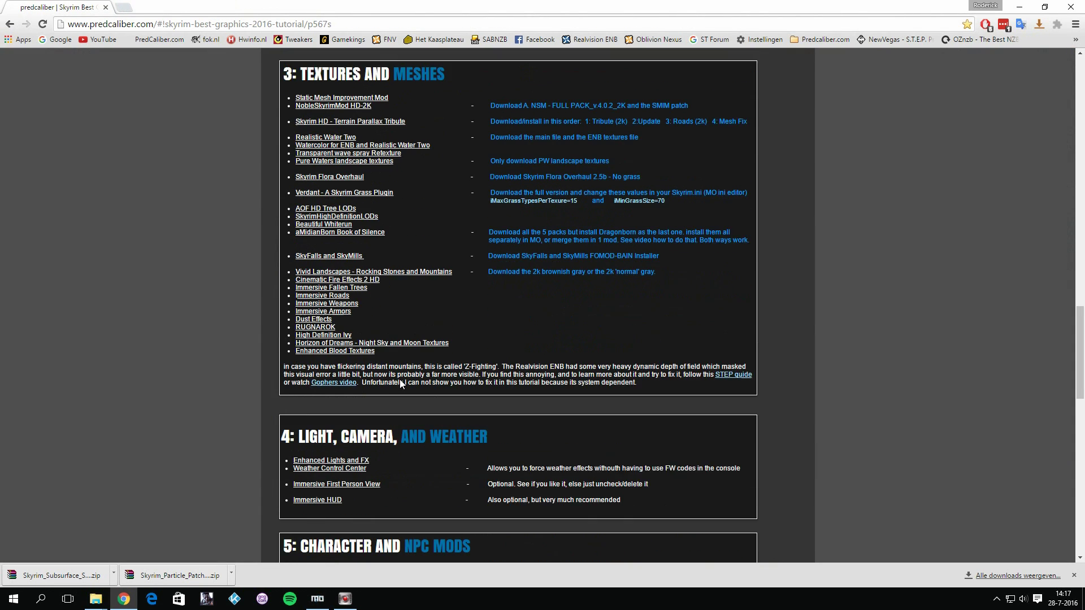
scroll(396, 317, "up", 4)
scroll(490, 278, "down", 3)
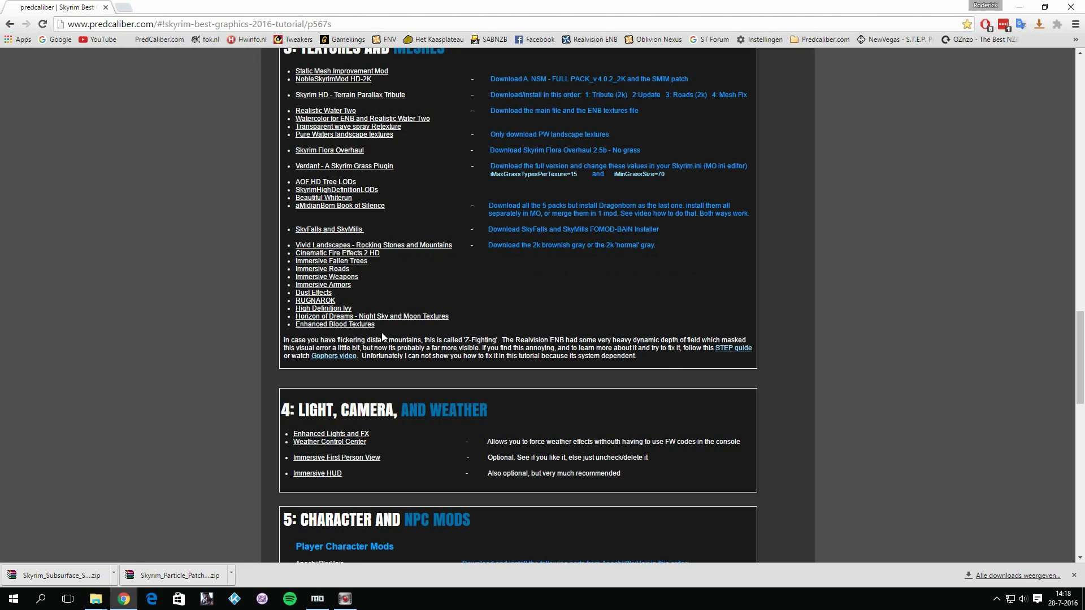
scroll(414, 342, "down", 1)
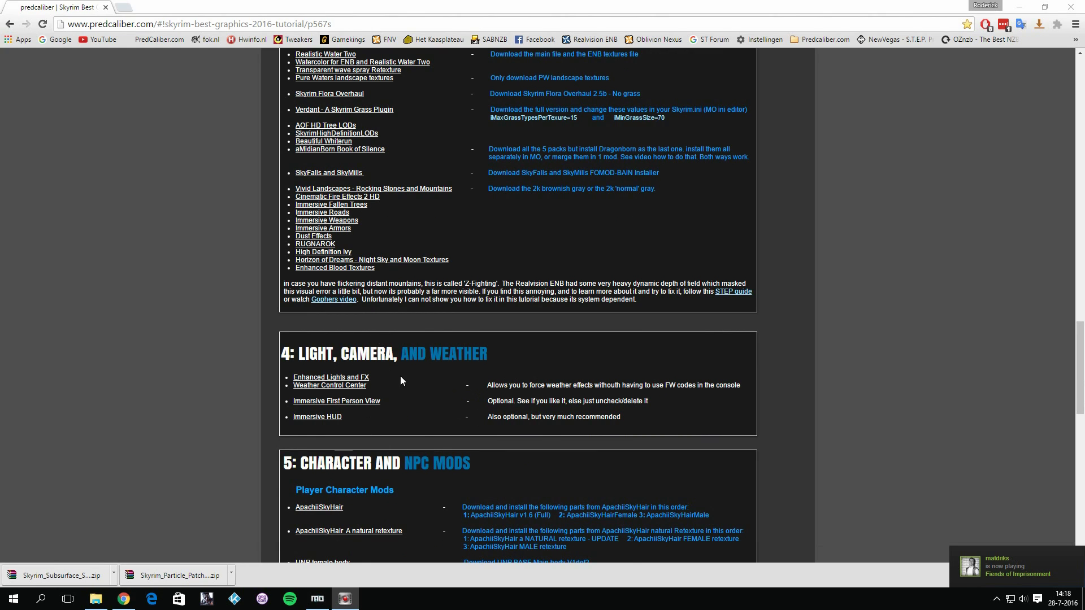
scroll(401, 377, "down", 2)
scroll(422, 377, "up", 1)
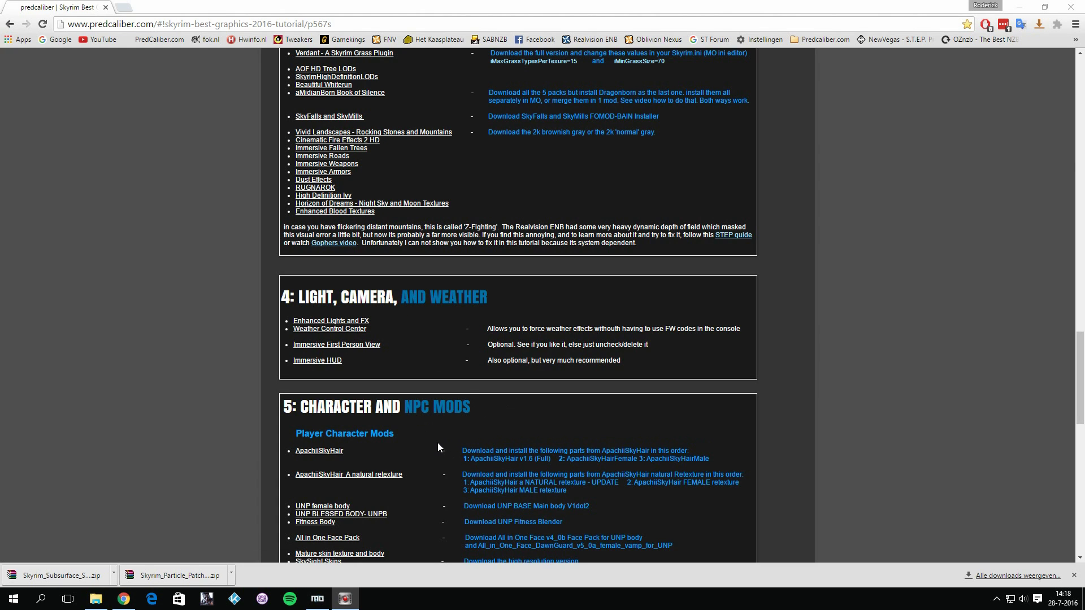
scroll(433, 430, "down", 4)
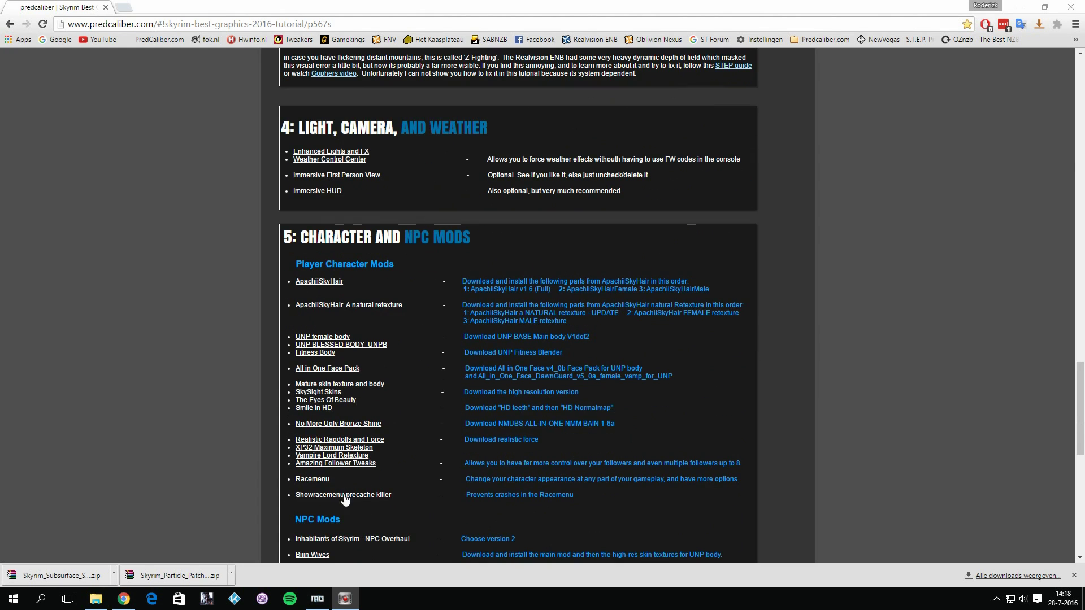
scroll(361, 491, "up", 3)
scroll(388, 482, "up", 1)
Open the Enhanced Lights and FX link from the guide in a new tab and look over the mod page
right_click(331, 324)
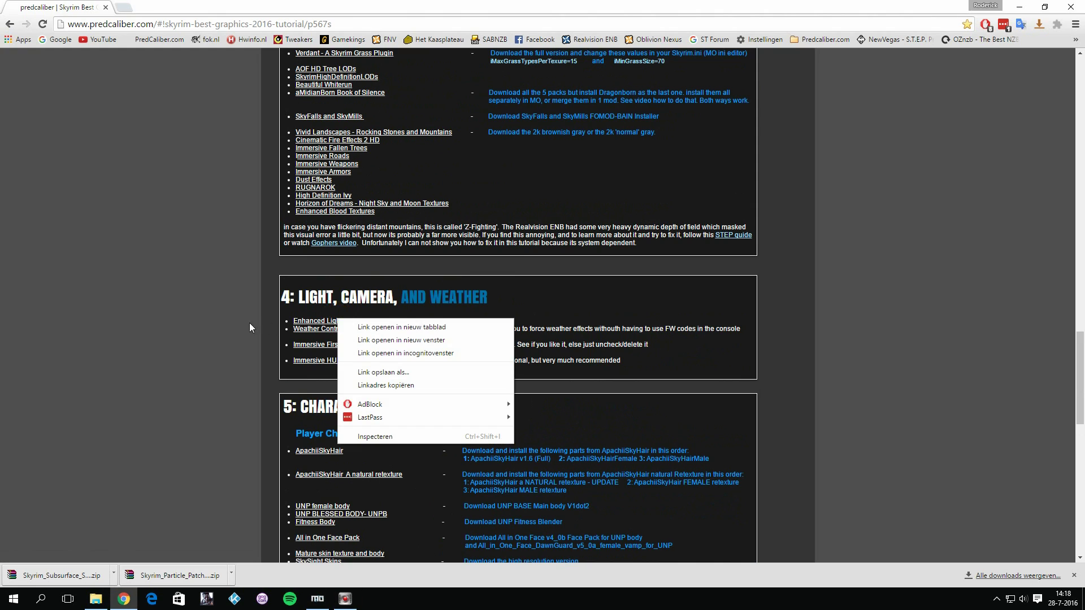
left_click(223, 322)
right_click(342, 317)
right_click(312, 318)
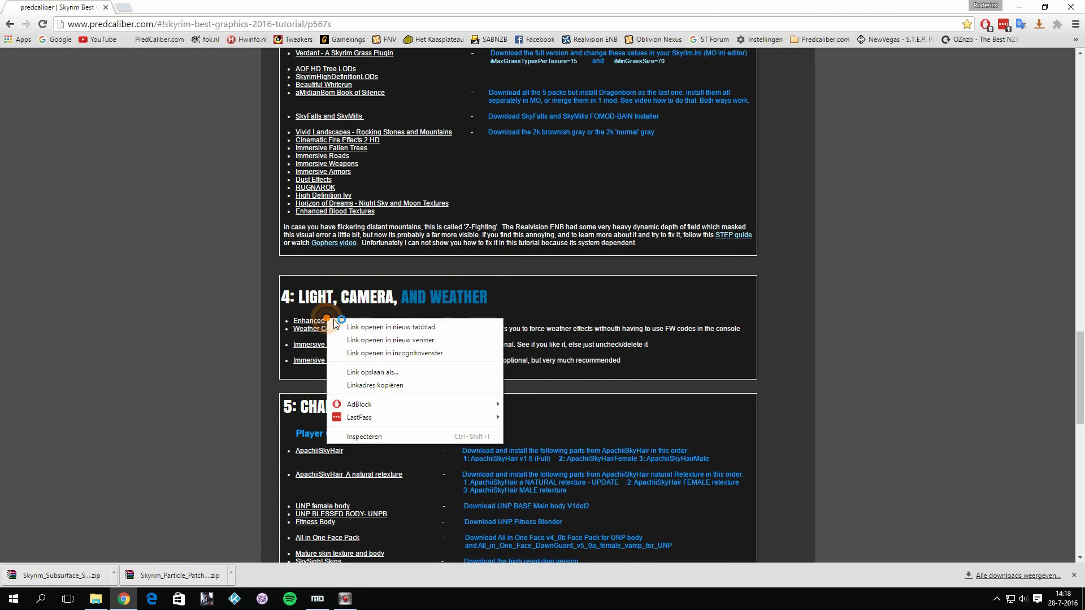
left_click(346, 321)
key("ctrl+Tab")
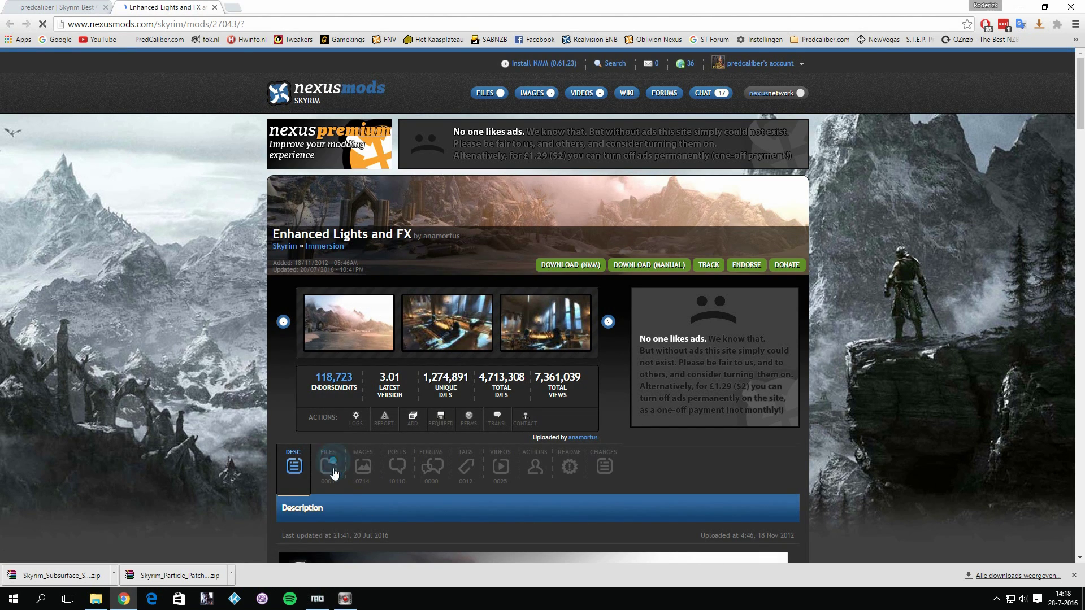
left_click(333, 456)
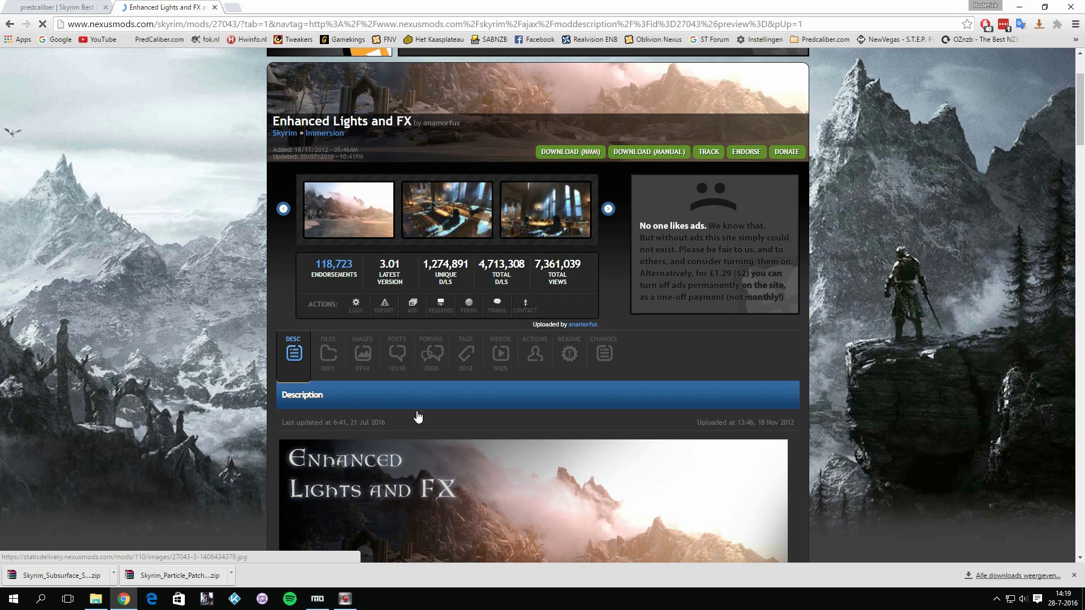
scroll(416, 416, "down", 2)
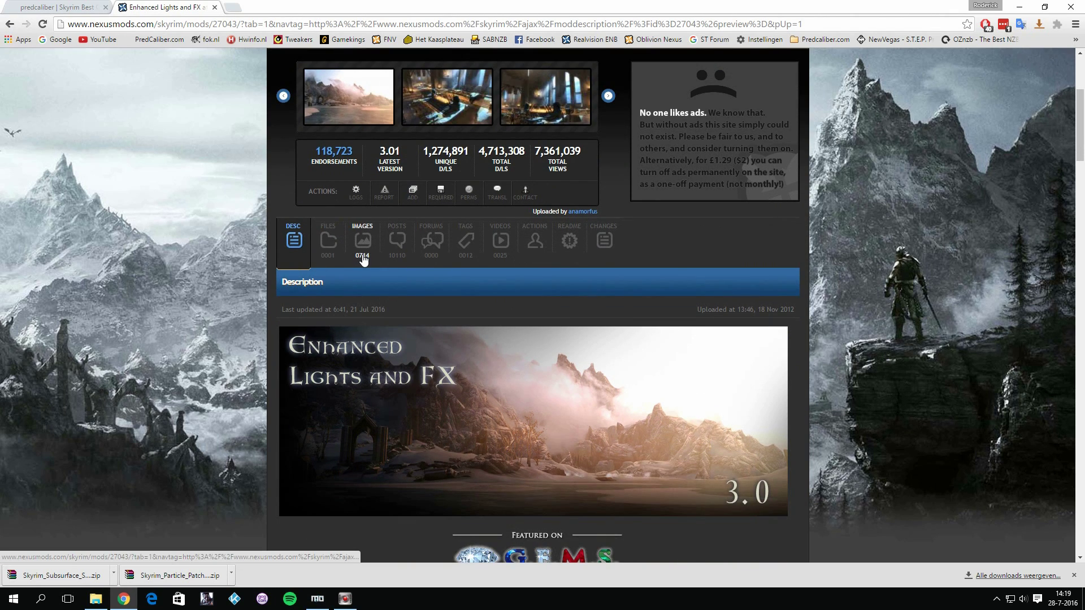
In Skyrim Mod Organizer, start installing the Enhanced Lights and FX archive from the 03 Light Camera weather folder
left_click(331, 601)
left_click(13, 27)
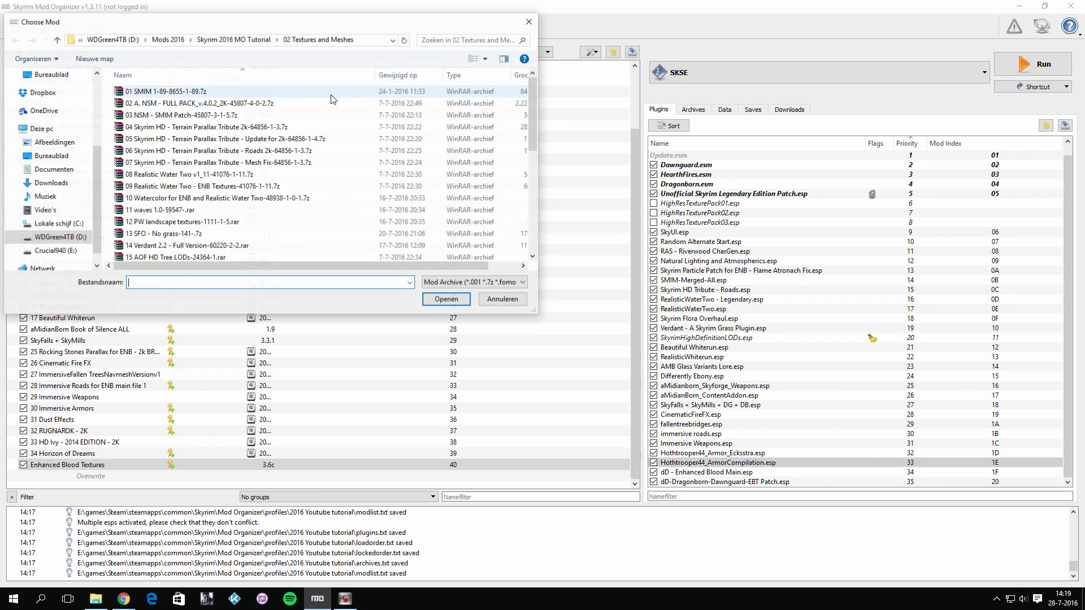
scroll(246, 252, "down", 7)
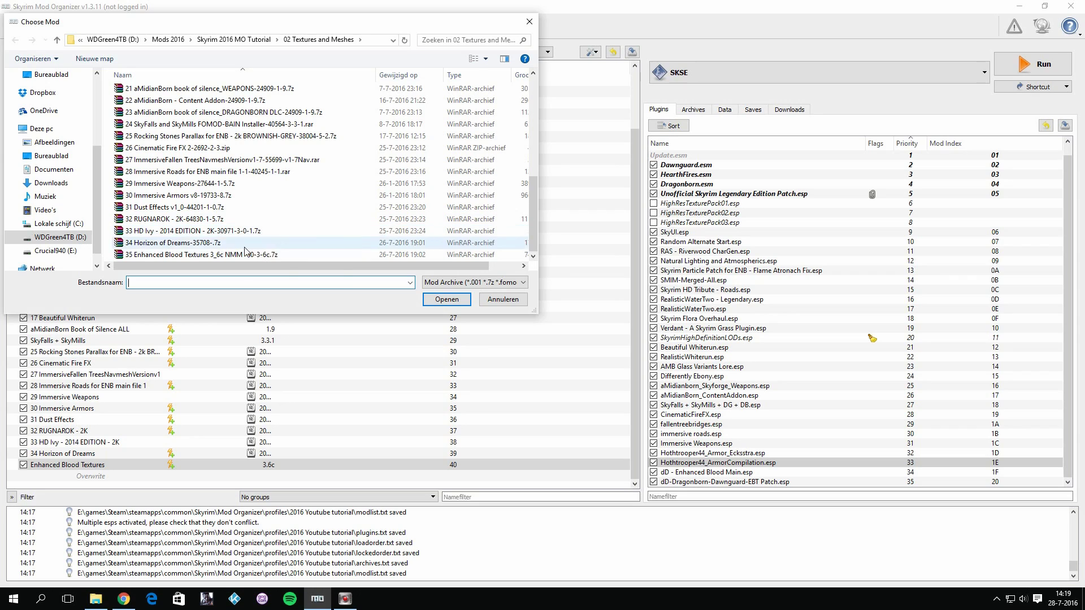
left_click(234, 39)
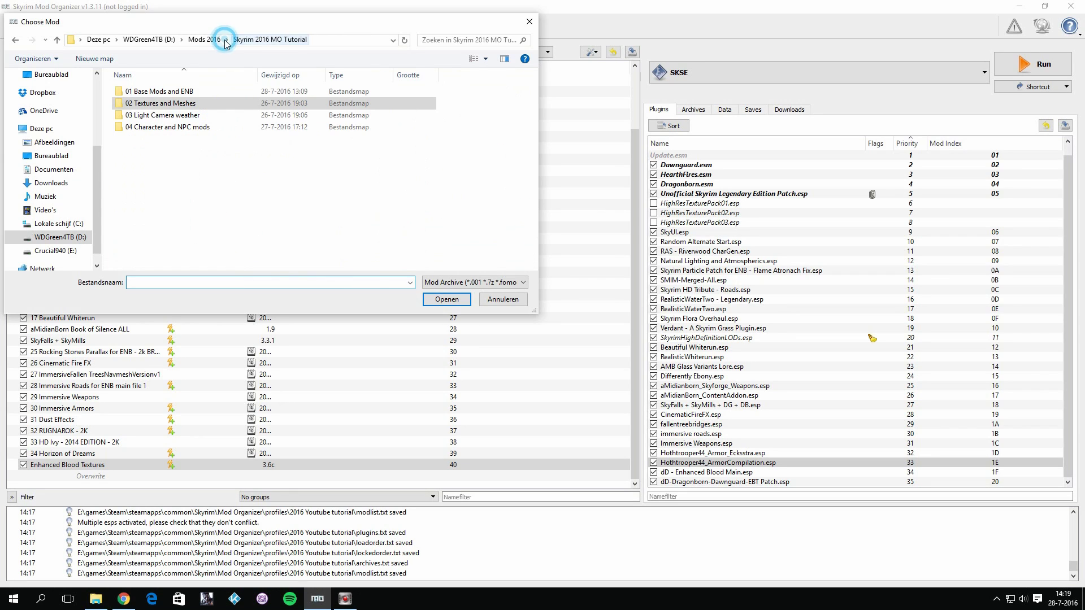
double_click(160, 115)
double_click(170, 91)
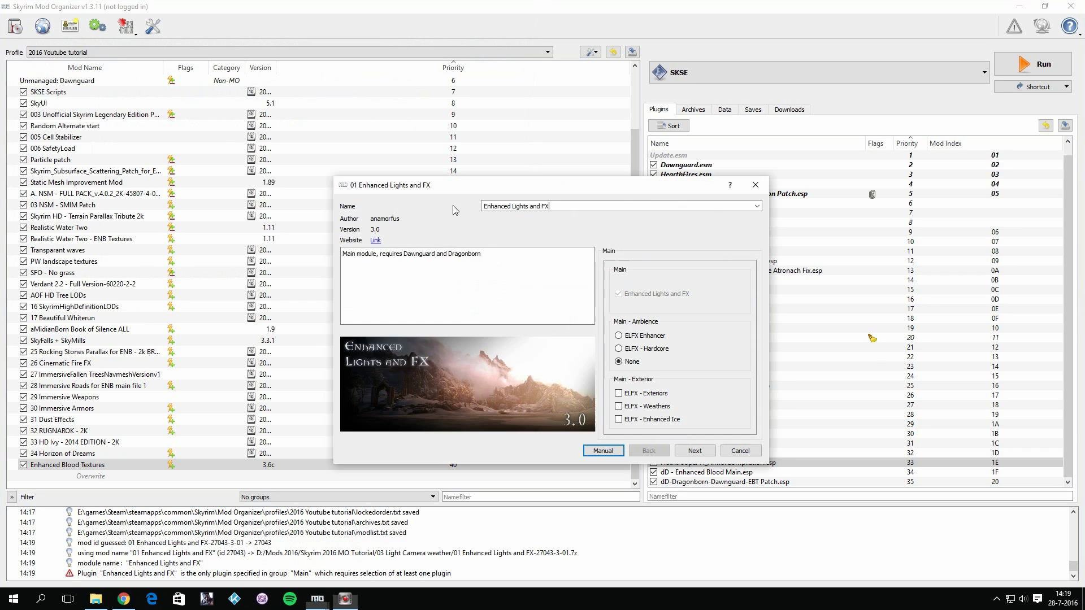
Choose ELFX Enhancer as the ambience and include ELFX - Exteriors, ELFX - Weathers and ELFX - Enhanced Ice
left_click(643, 336)
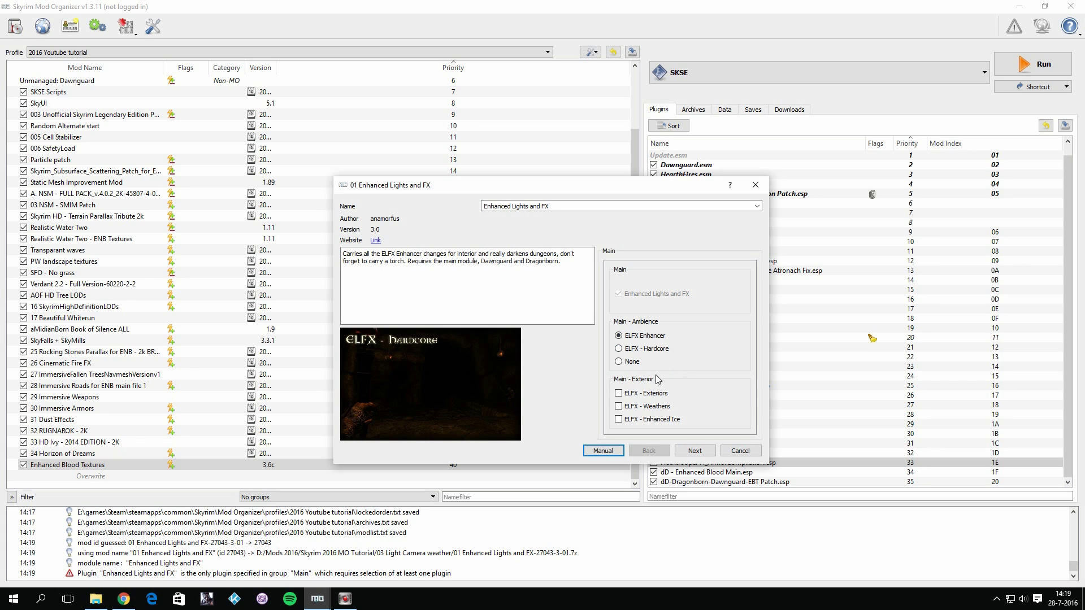
left_click(647, 393)
left_click(647, 407)
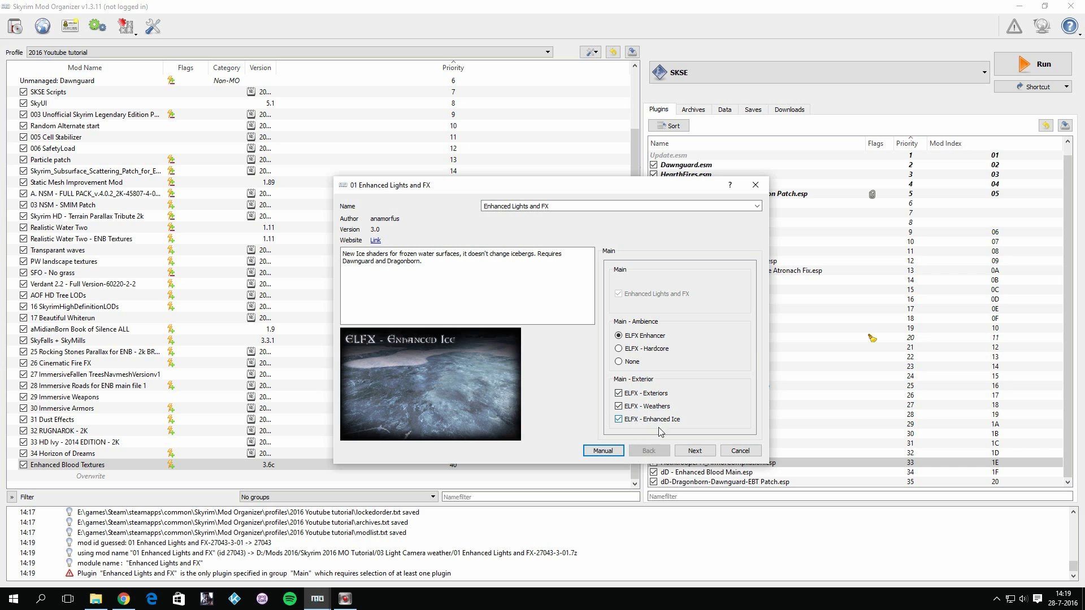
left_click(695, 451)
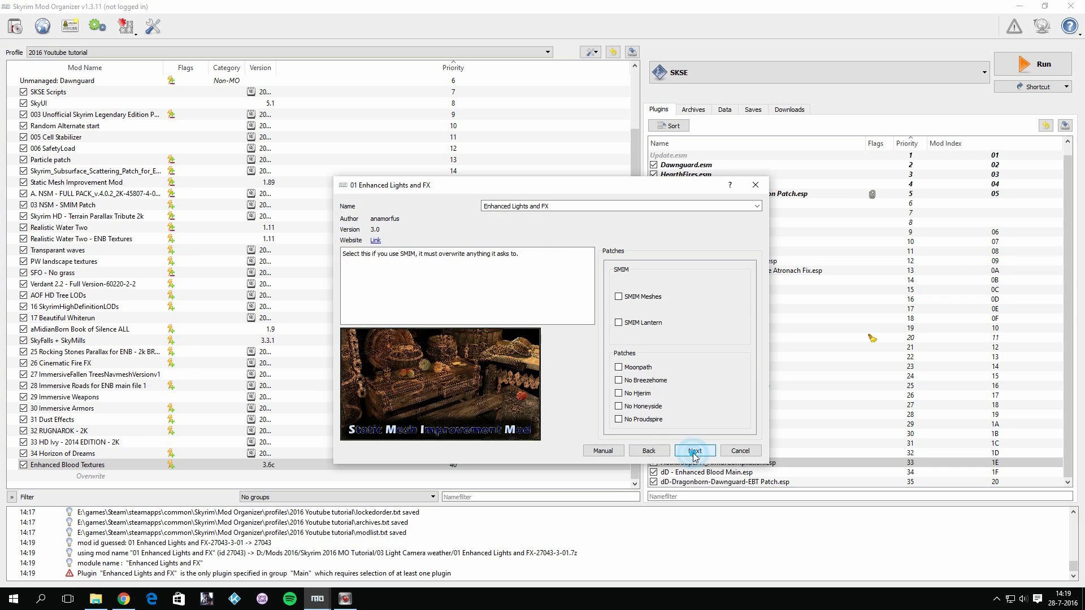
Add the SMIM Meshes patch and ELFX - Weathers for ENBs, leave No Candle Smoke off, and install Enhanced Lights and FX
left_click(655, 298)
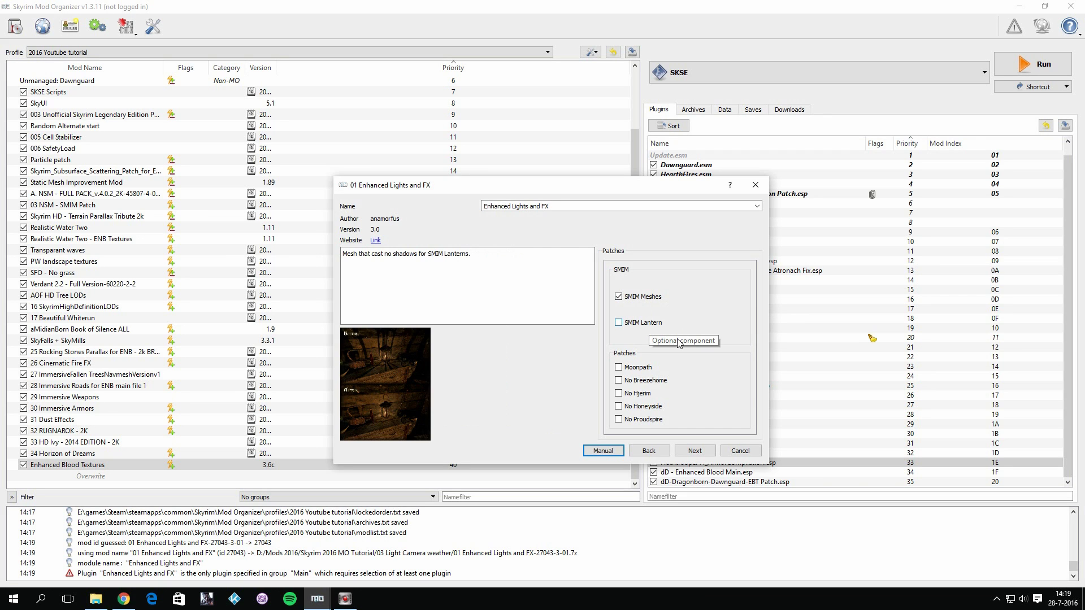
left_click(705, 451)
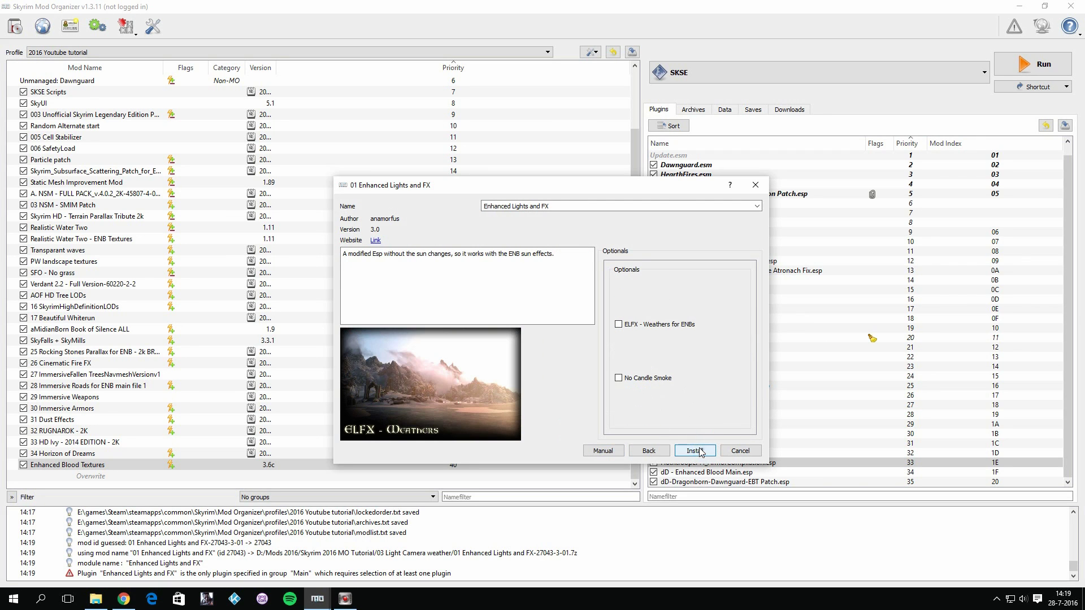
left_click(666, 326)
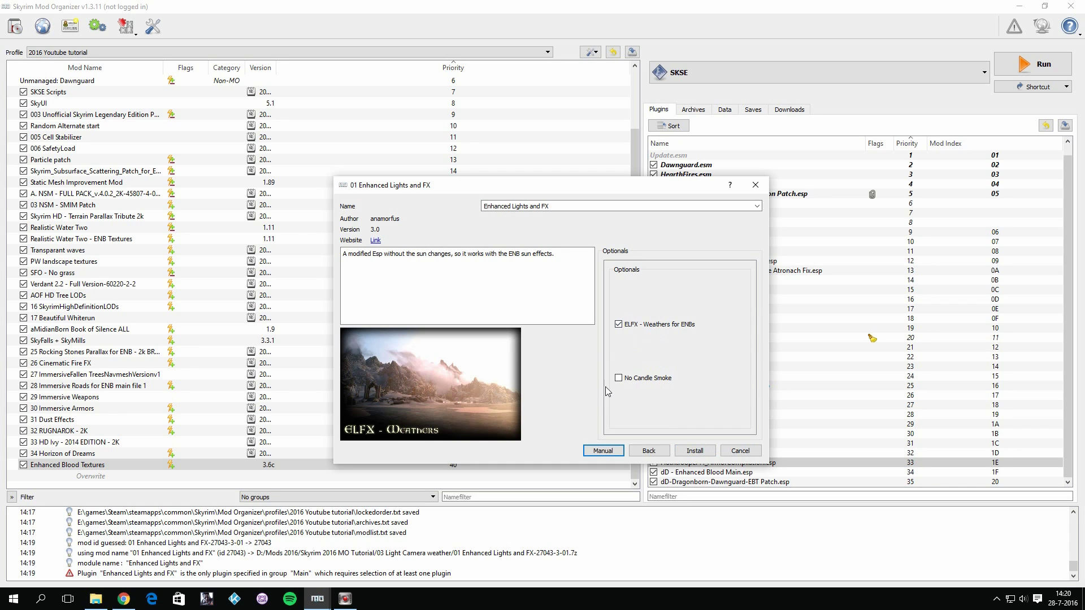
left_click(629, 377)
left_click(630, 378)
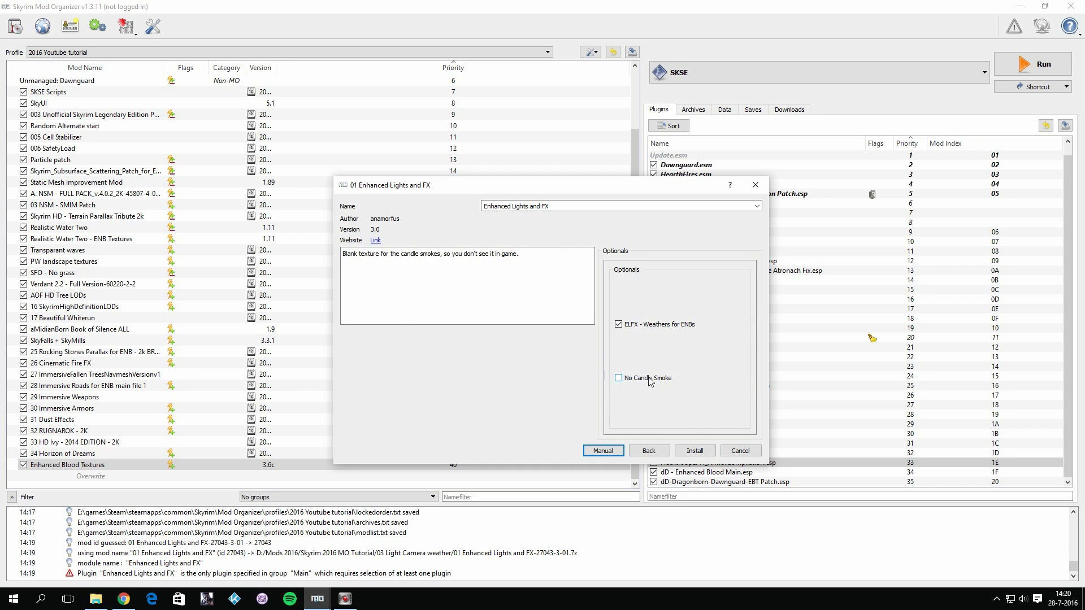
left_click(698, 450)
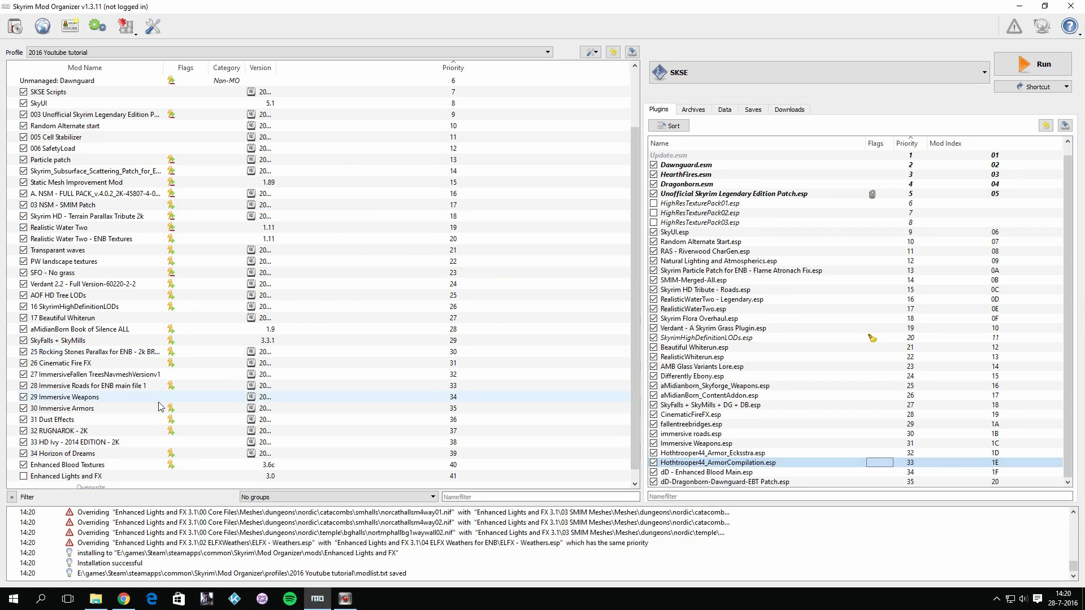
Enable Enhanced Lights and FX in the mod list and check its entries in the plugin list
scroll(161, 407, "down", 1)
left_click(23, 465)
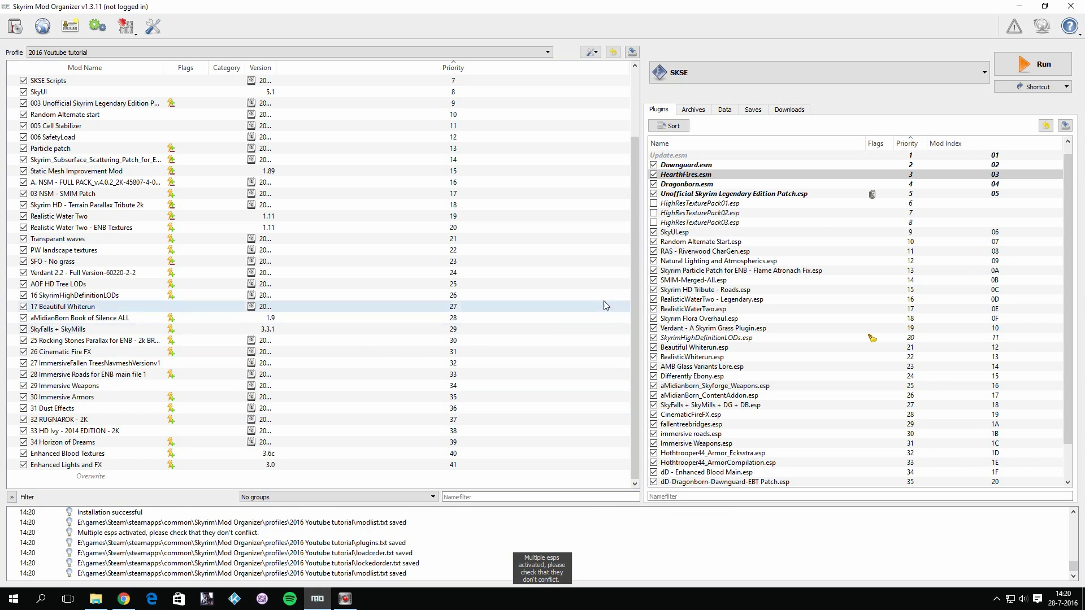
scroll(740, 339, "down", 2)
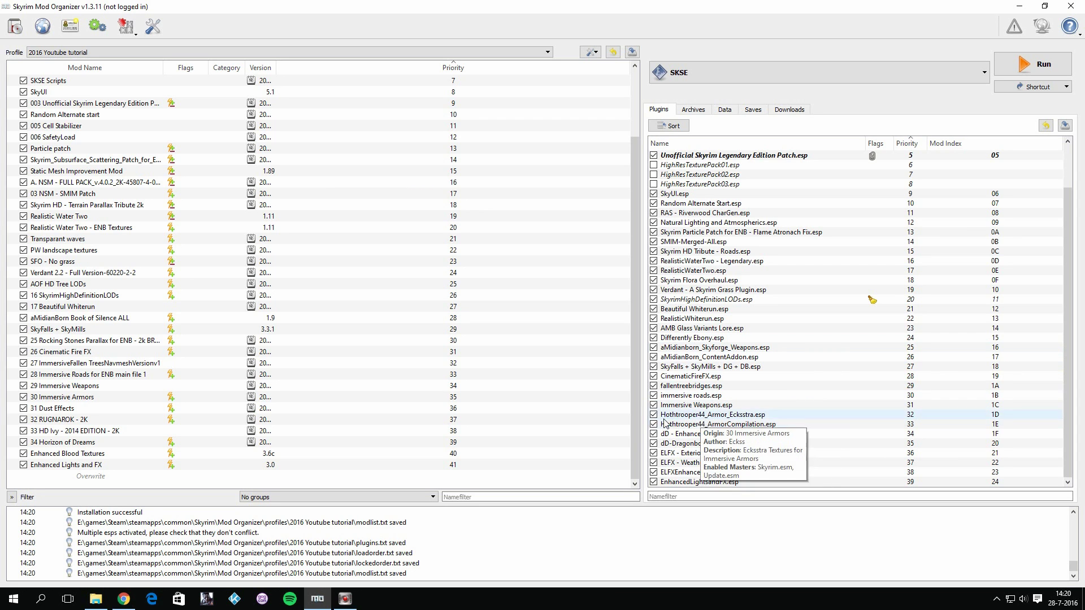
Return to the browser, close the Enhanced Lights and FX page and open Weather Control Center from the guide in a new tab
left_click(124, 599)
scroll(305, 311, "down", 3)
scroll(364, 323, "up", 6)
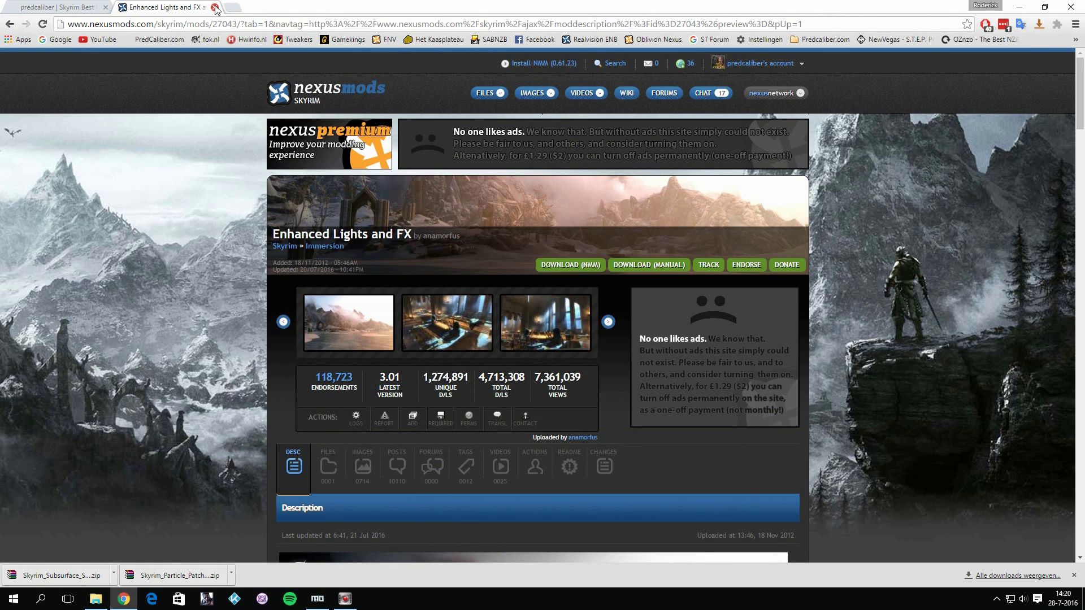
left_click(214, 8)
right_click(353, 335)
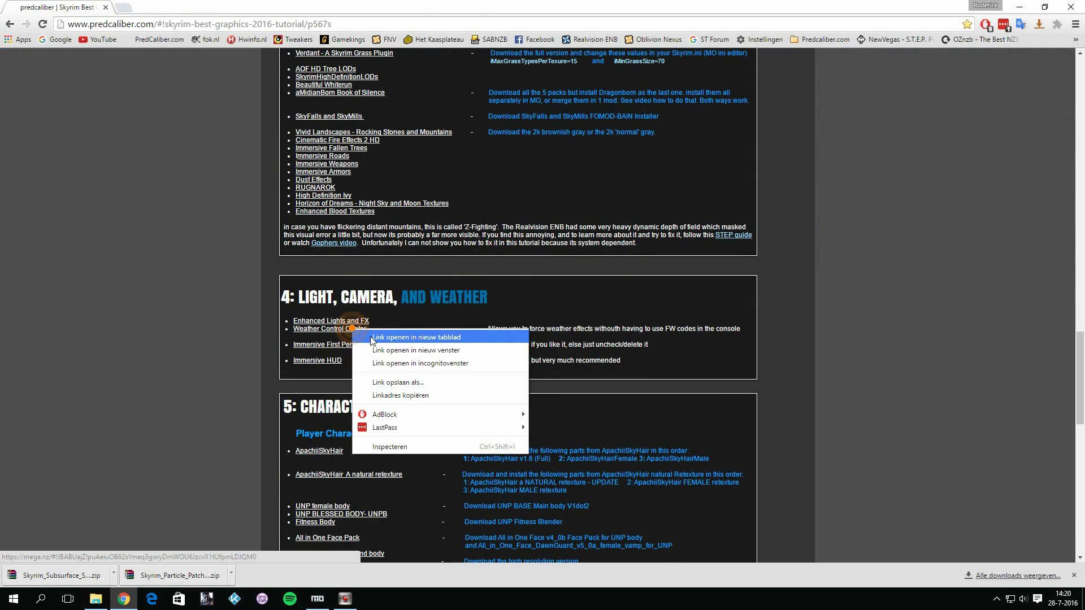
left_click(370, 341)
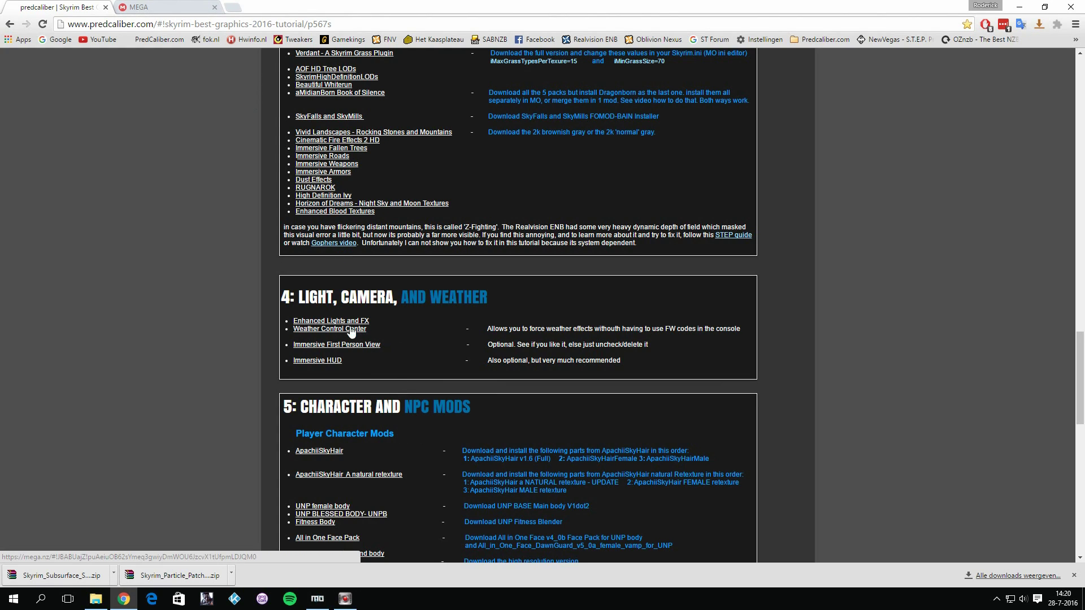
View the Weather Control Center download page on MEGA, close it and switch to Mod Organizer
left_click(162, 5)
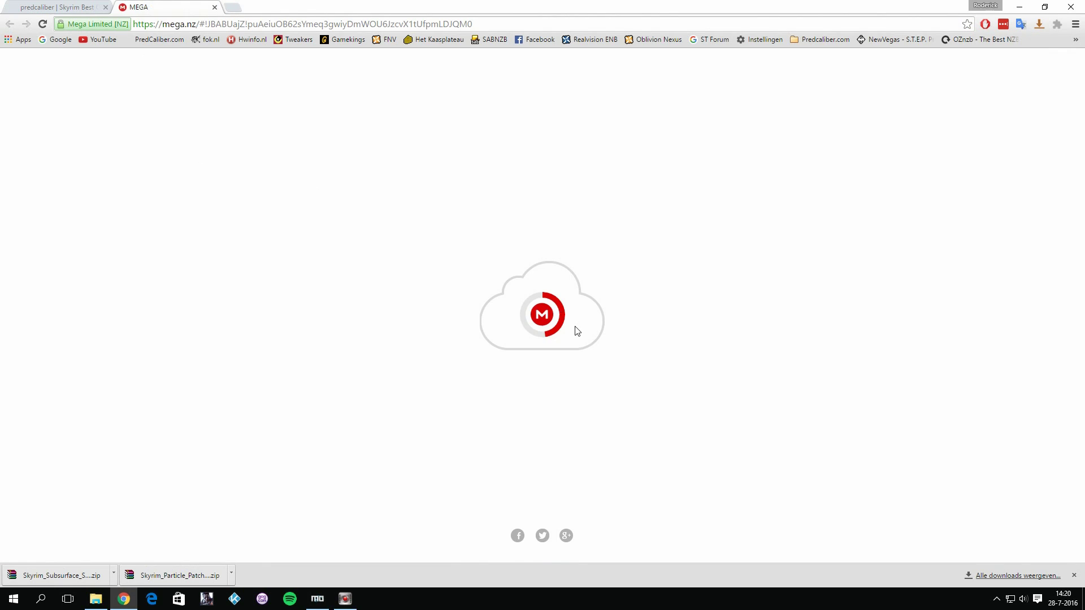
left_click(215, 7)
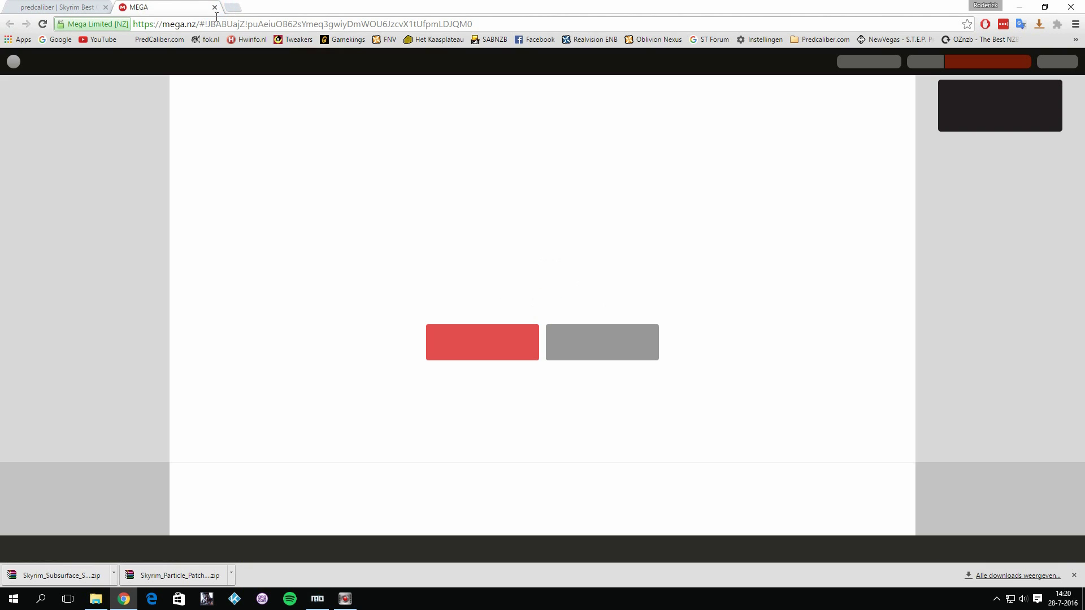
left_click(215, 7)
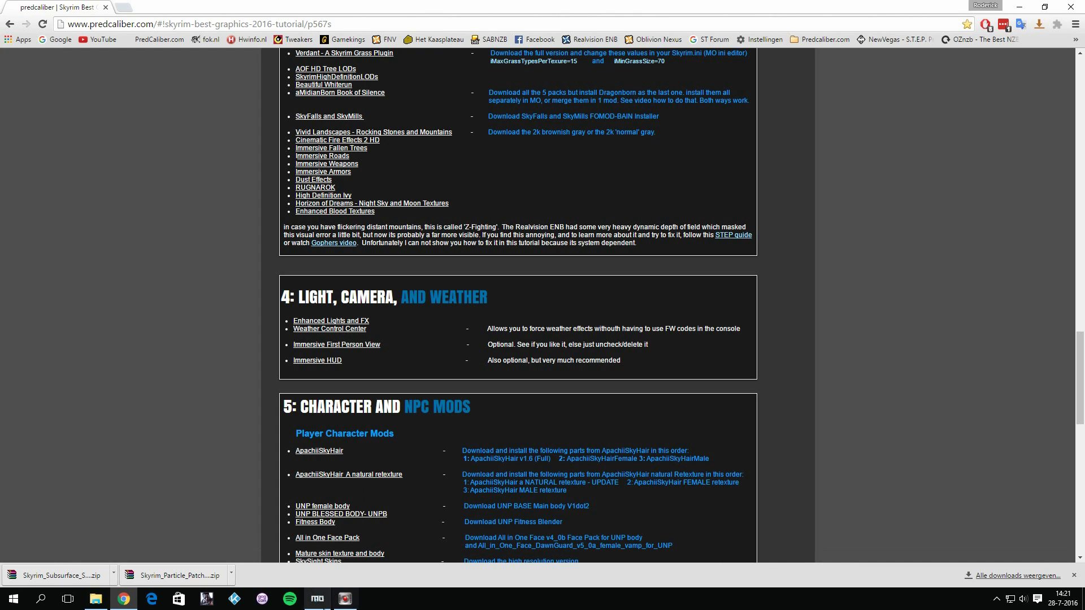
left_click(317, 598)
left_click(14, 26)
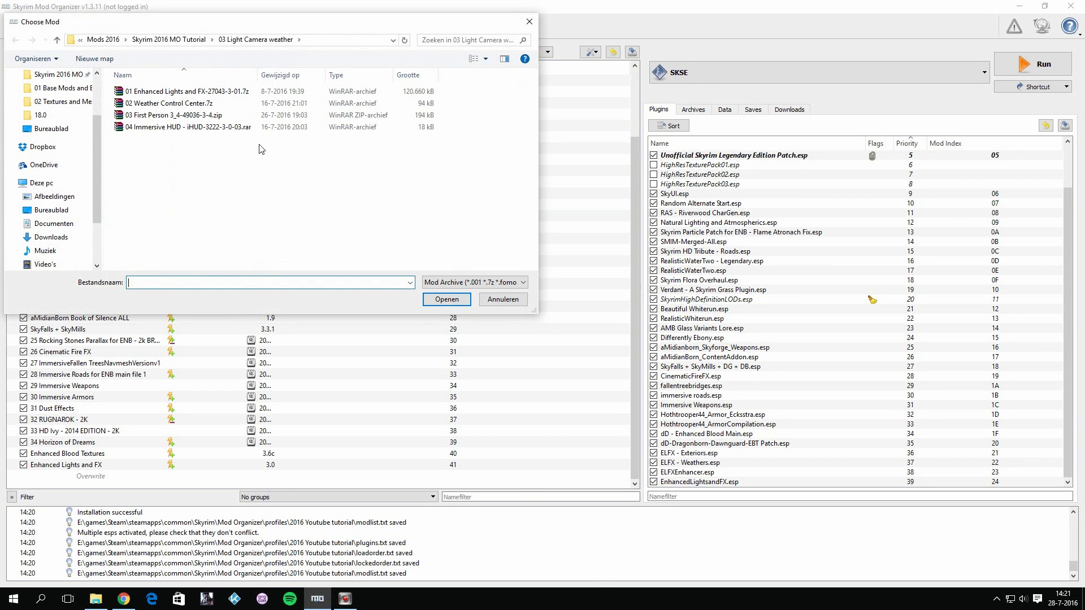
double_click(173, 103)
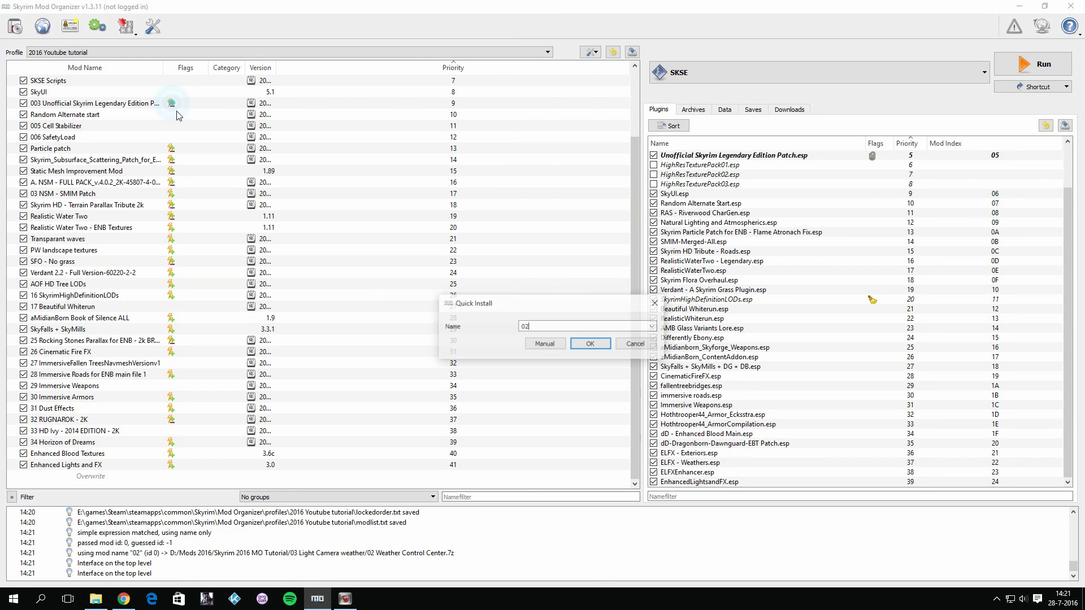
left_click(545, 345)
left_click(669, 438)
Install the 02 Weather Control Center.7z archive manually under the name 02 Weather Control Center and enable it in the mod list
left_click(15, 26)
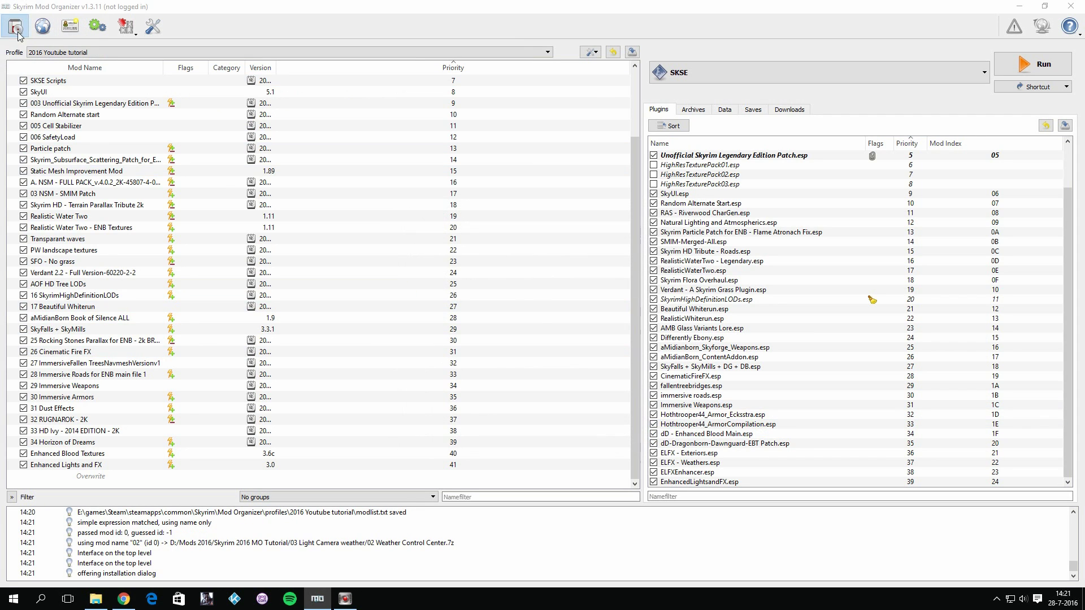
double_click(170, 103)
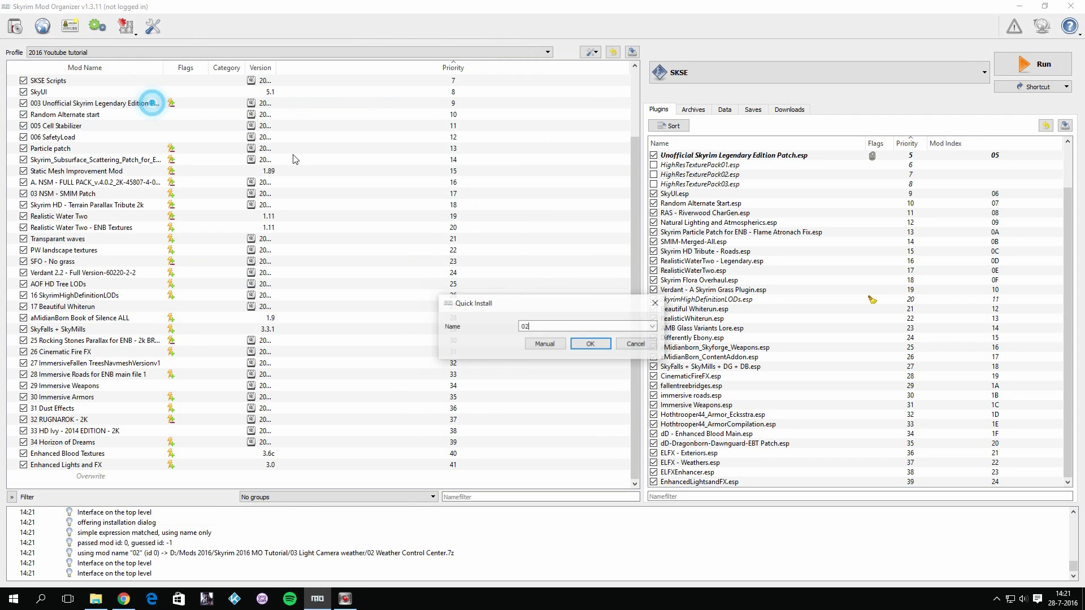
left_click(653, 326)
left_click(596, 343)
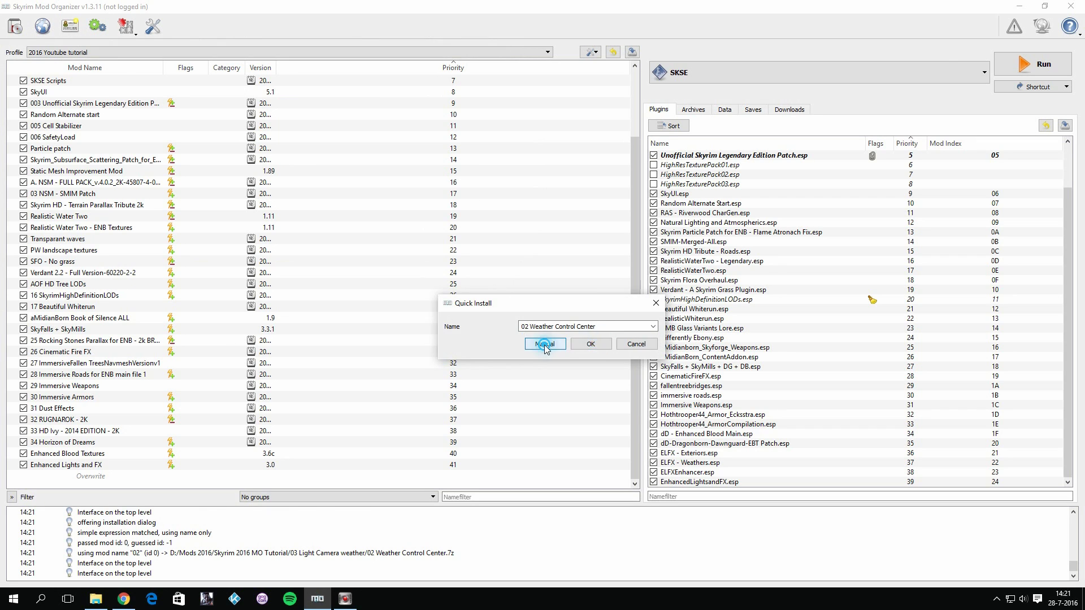
left_click(544, 344)
left_click(623, 438)
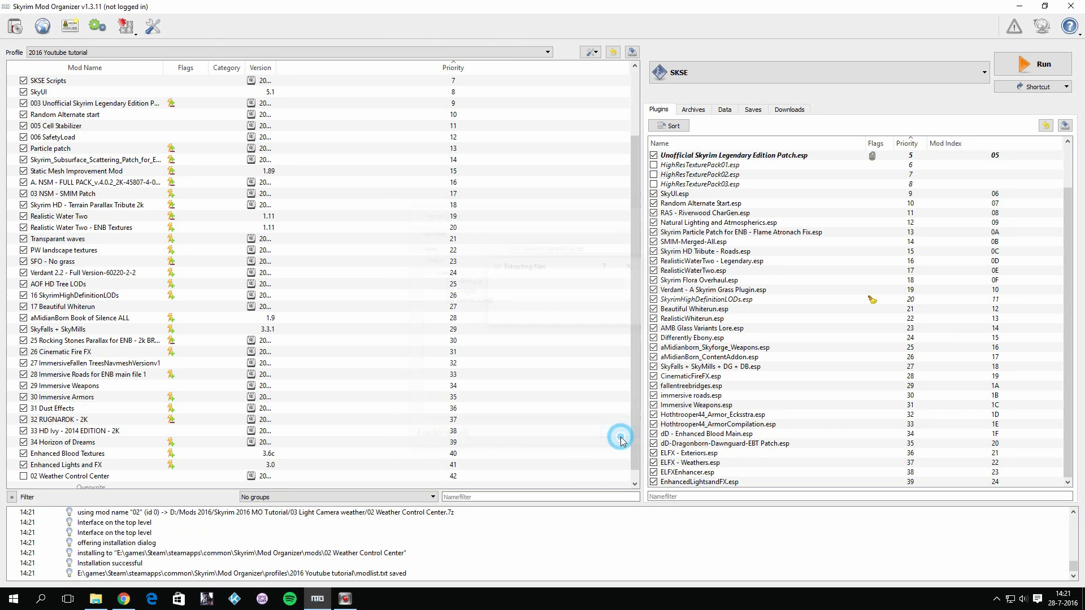
left_click(23, 465)
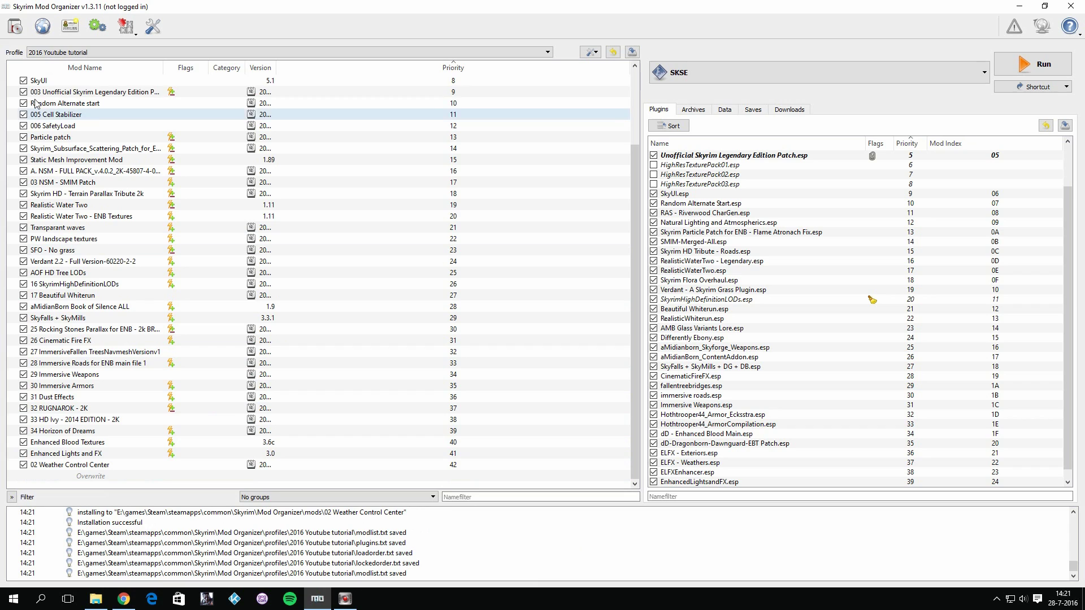
Bring up the archive chooser for the next mod, then switch to the browser and open the guide's Immersive First Person View page in a new tab
left_click(15, 26)
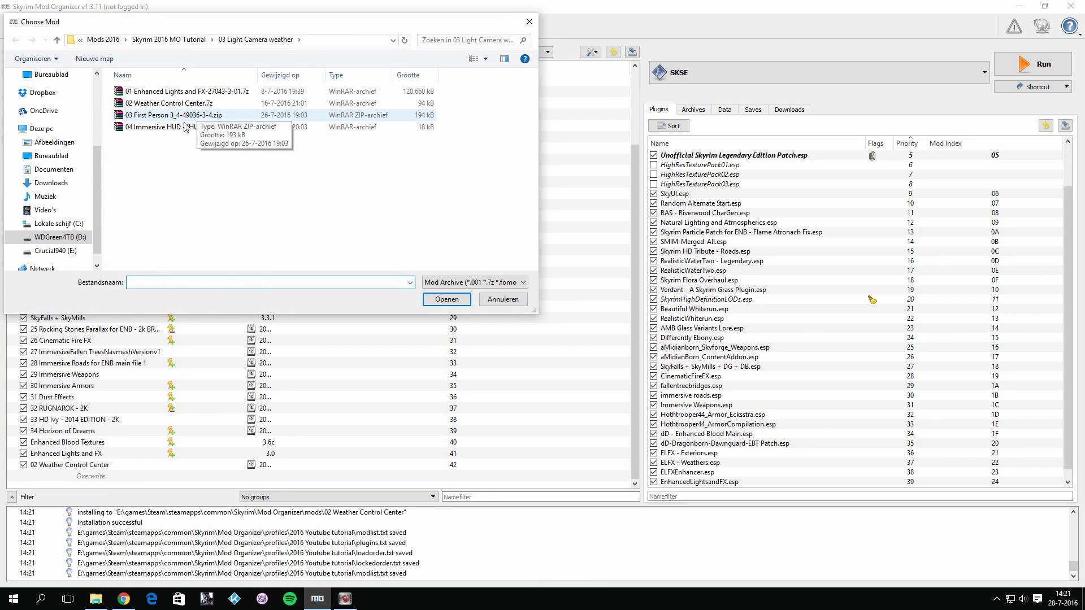
key("alt+Tab")
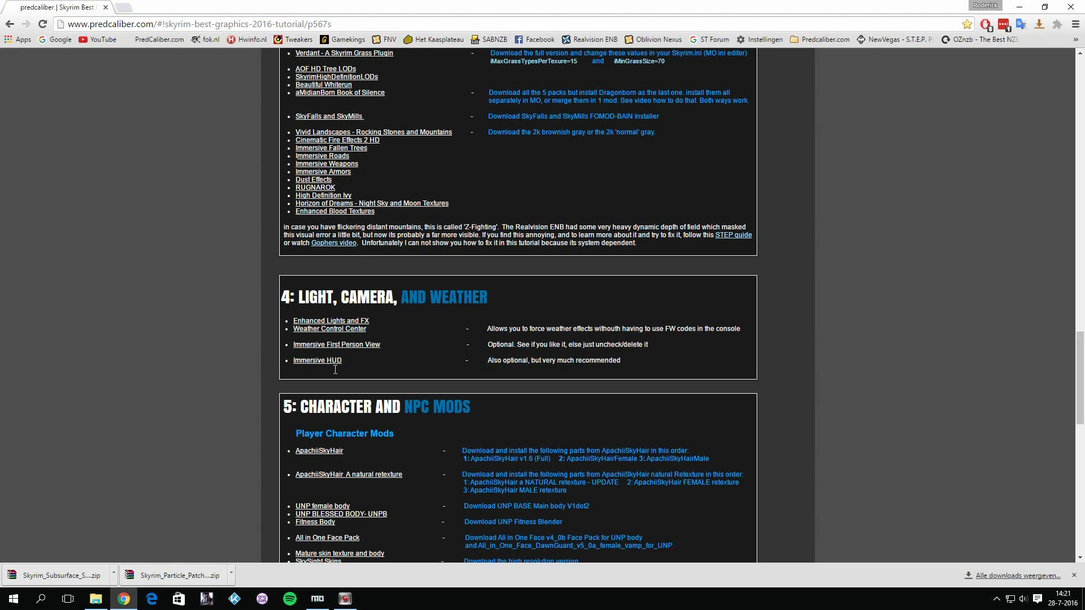
right_click(359, 353)
left_click(376, 361)
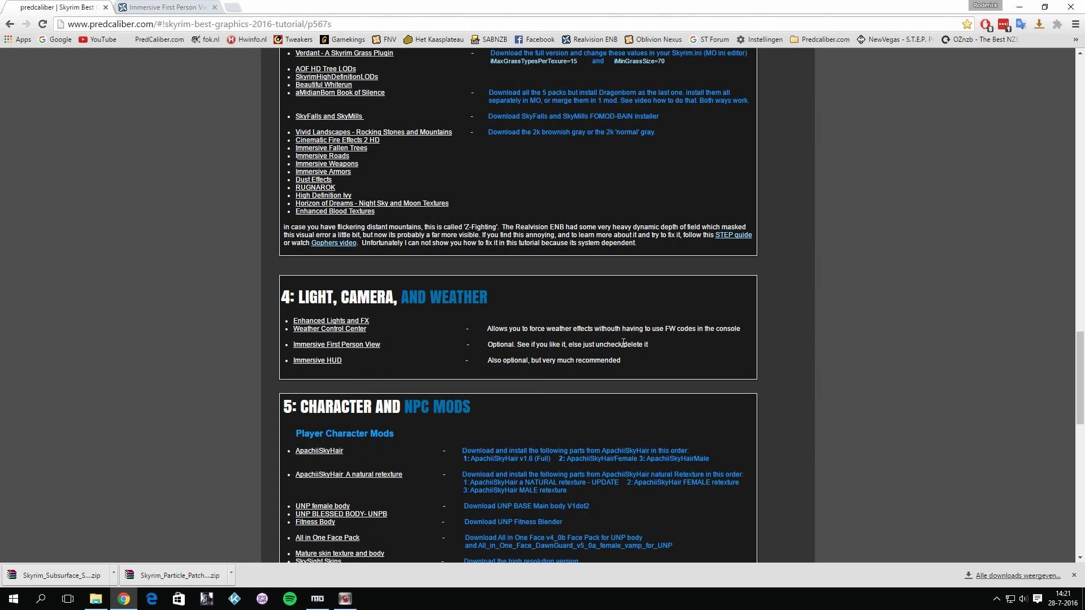
left_click(160, 7)
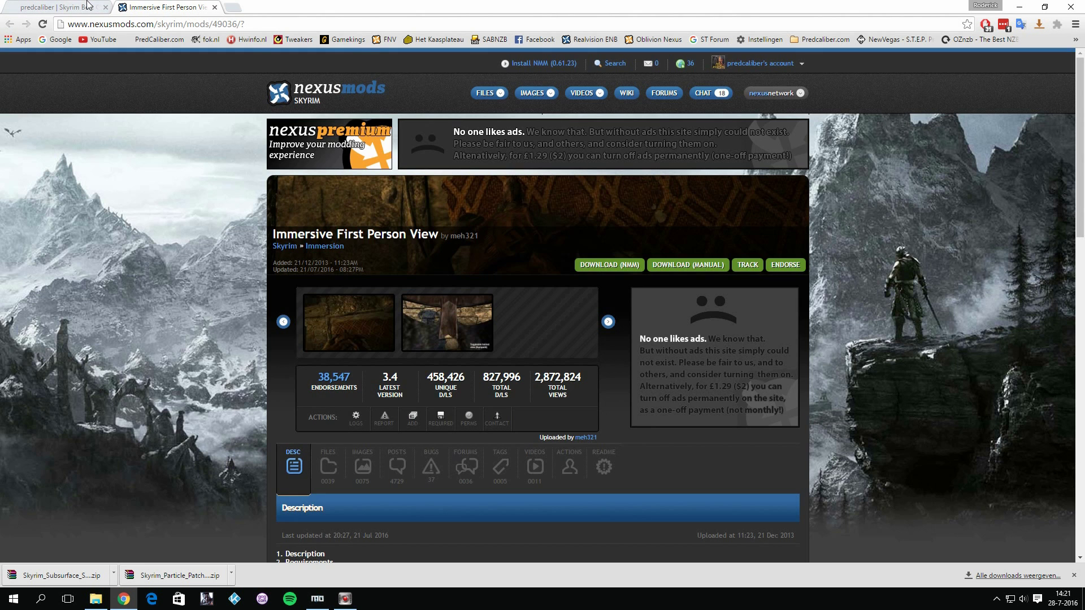
Examine the preview images, description and main files of the Immersive First Person View mod
right_click(73, 6)
left_click(357, 316)
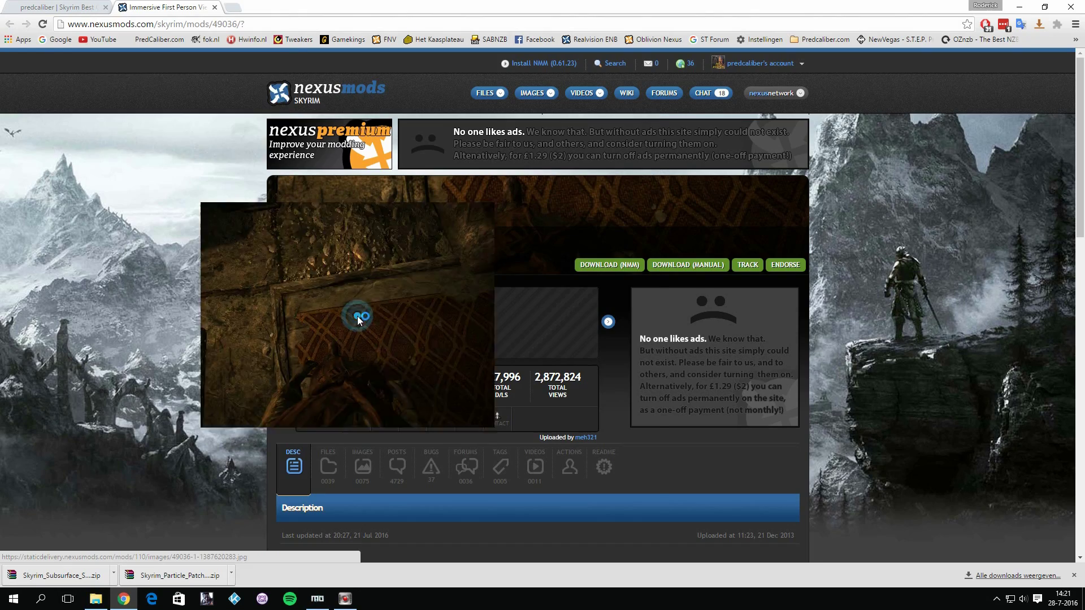
left_click(351, 310)
left_click(456, 309)
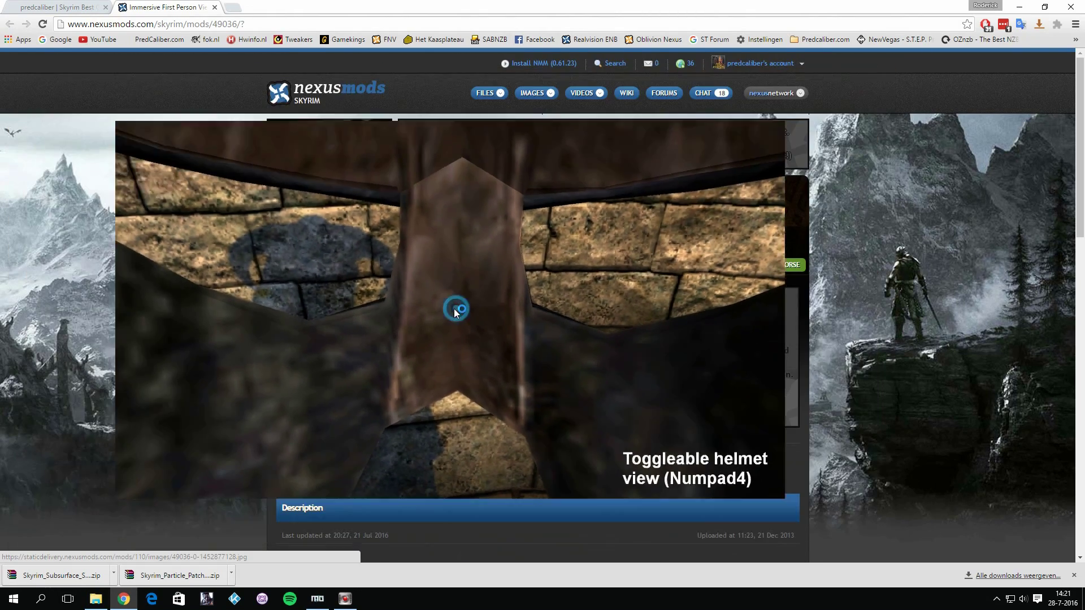
left_click(456, 308)
left_click(346, 318)
left_click(340, 320)
scroll(378, 352, "down", 4)
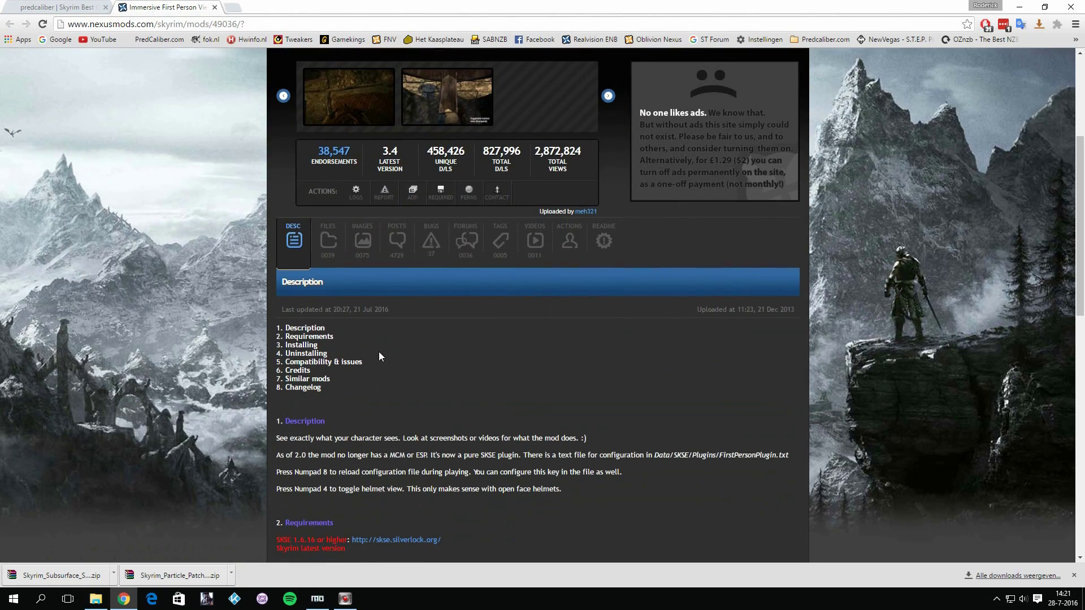
scroll(389, 362, "up", 4)
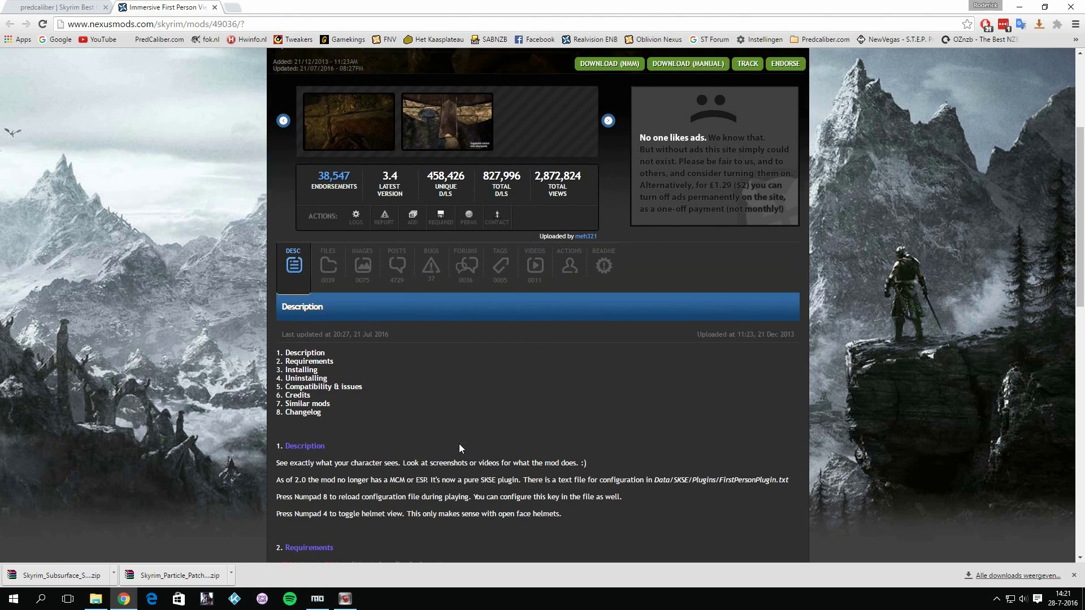
left_click(375, 332)
left_click(358, 310)
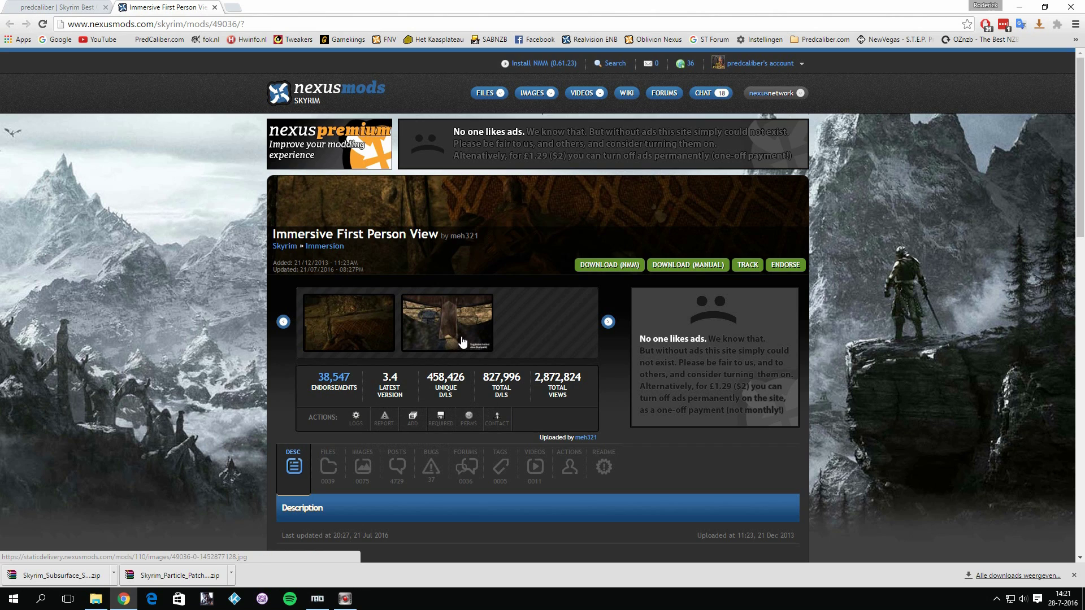
scroll(325, 345, "down", 3)
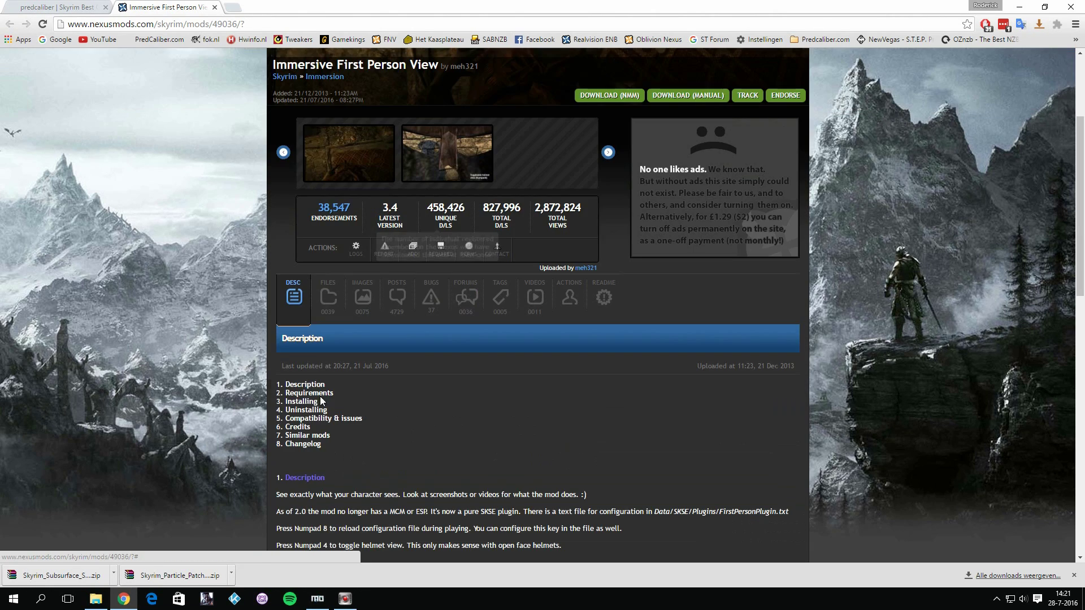
left_click(327, 296)
scroll(407, 398, "down", 2)
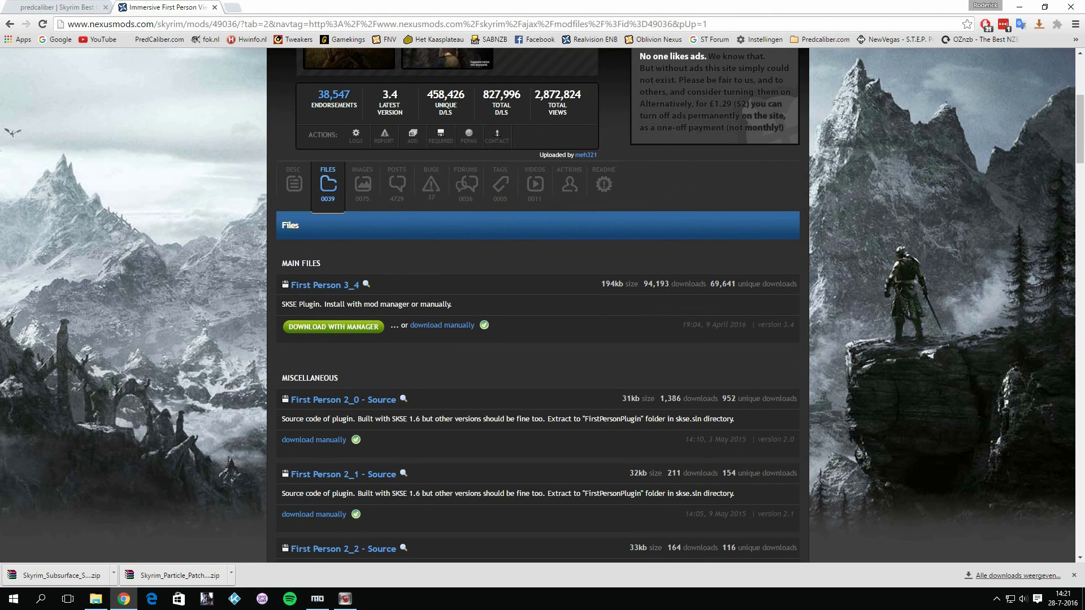
Switch to Mod Organizer, install 03 First Person 3_4-49036-3-4.zip manually as 03 First Person and enable it in the mod list
left_click(317, 599)
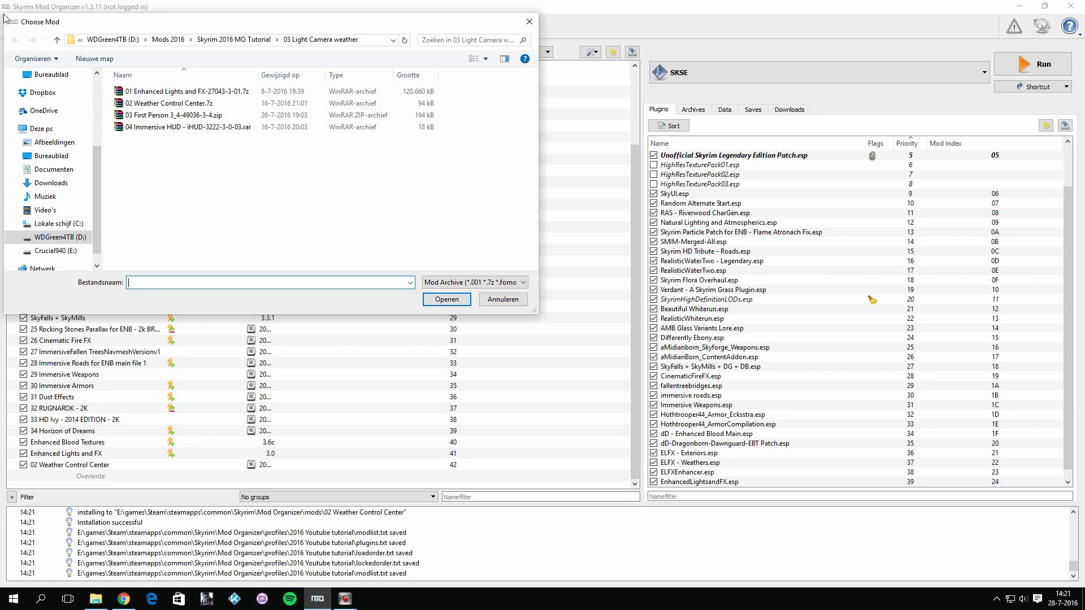
double_click(175, 117)
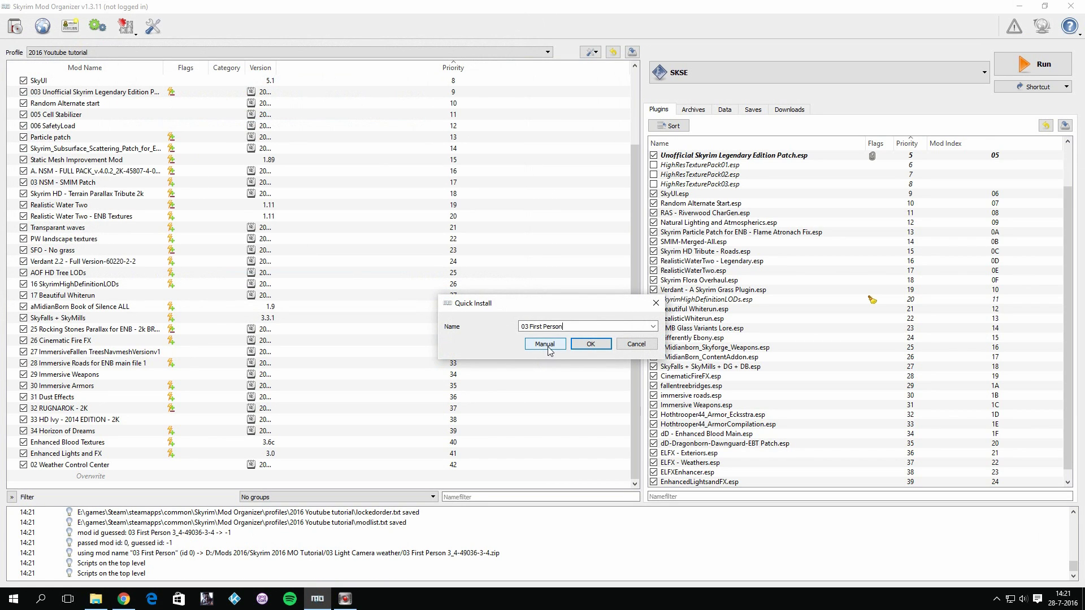
left_click(542, 346)
left_click(624, 438)
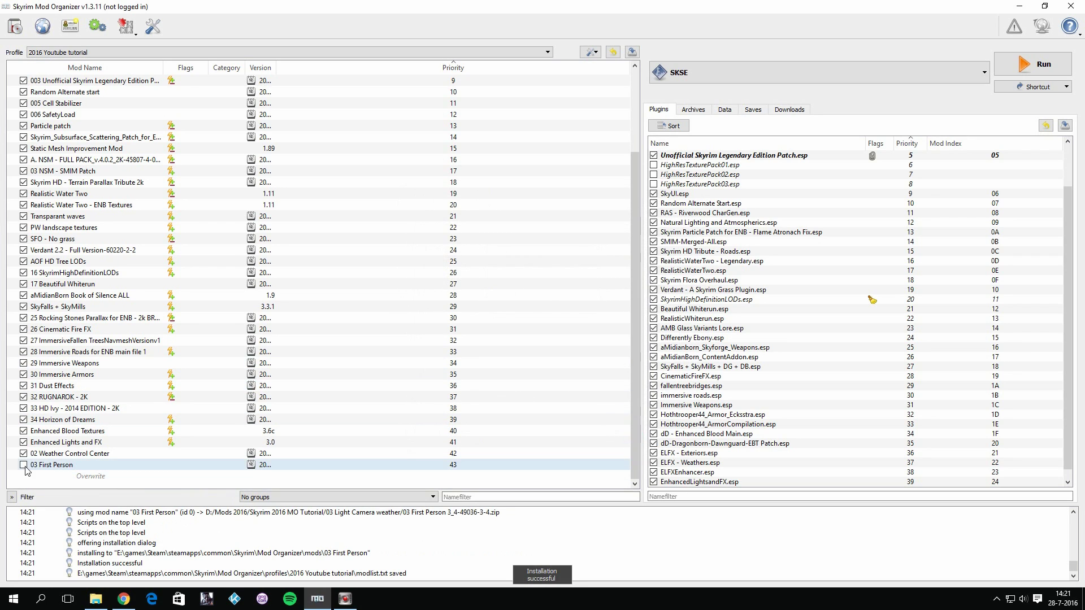
left_click(23, 464)
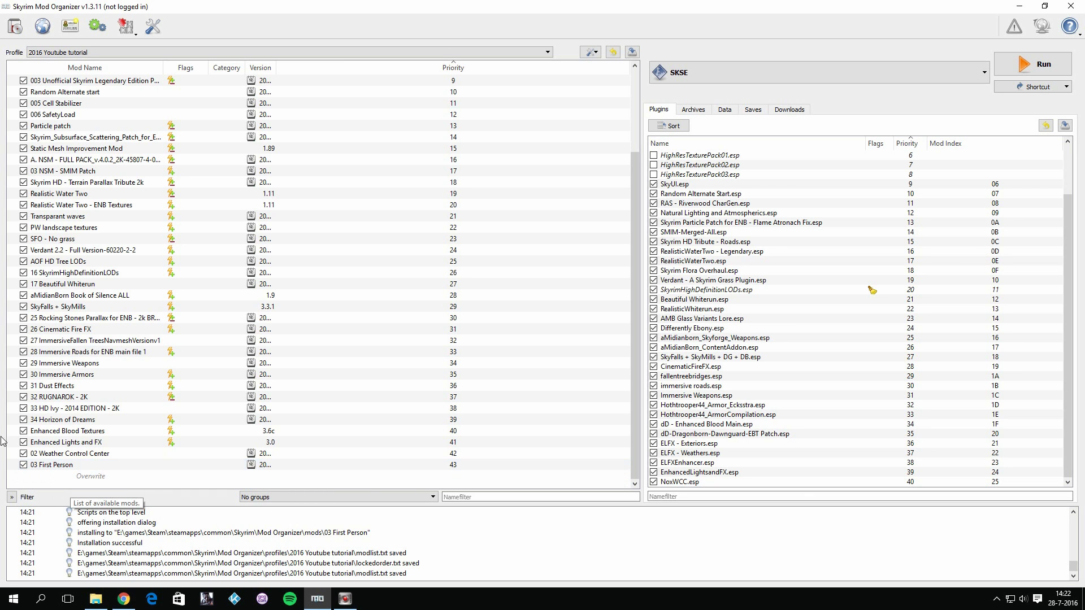
Return to the browser, close the Immersive First Person View page and open Immersive HUD from the guide in a new tab
left_click(135, 604)
left_click(135, 603)
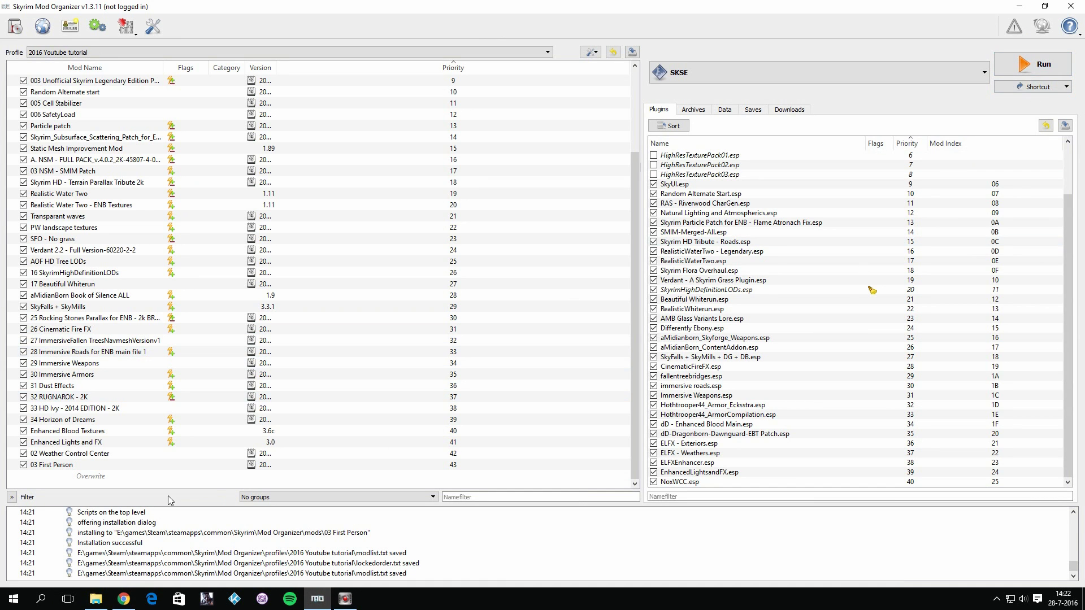
left_click(124, 599)
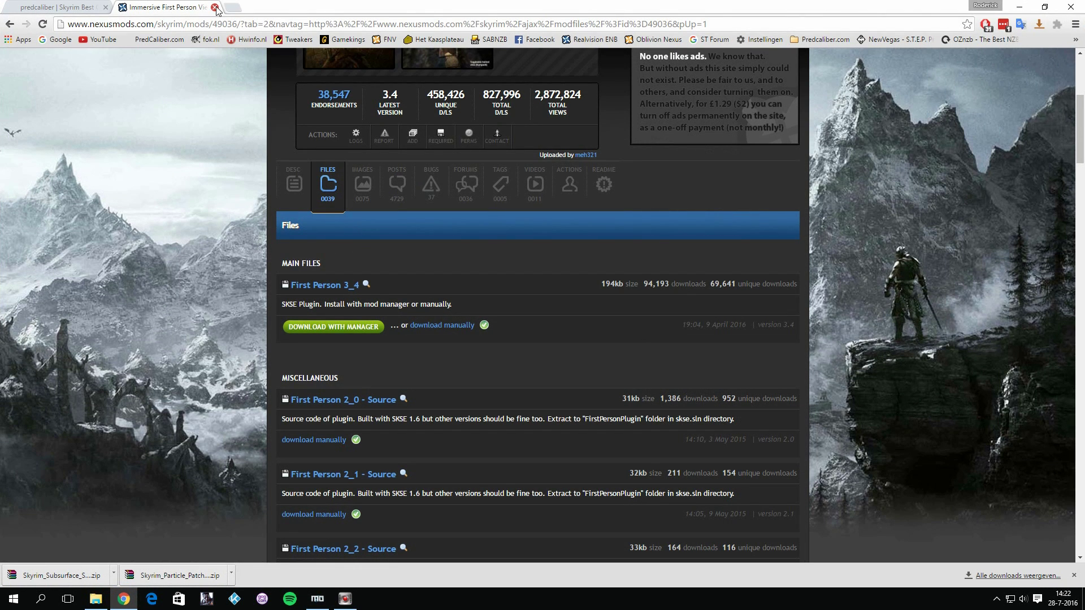
left_click(214, 7)
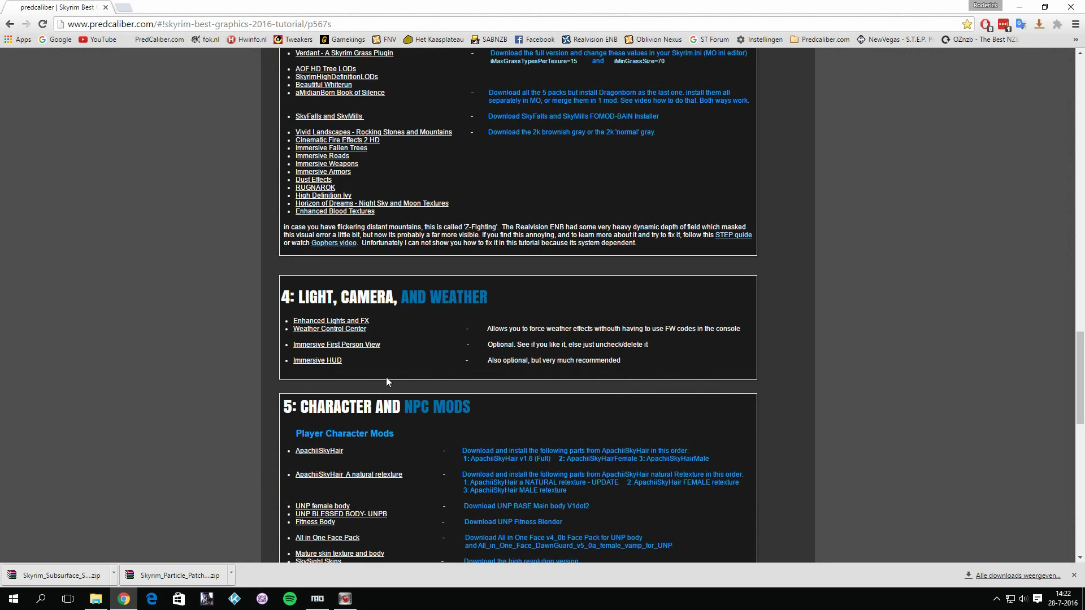
right_click(326, 360)
left_click(350, 365)
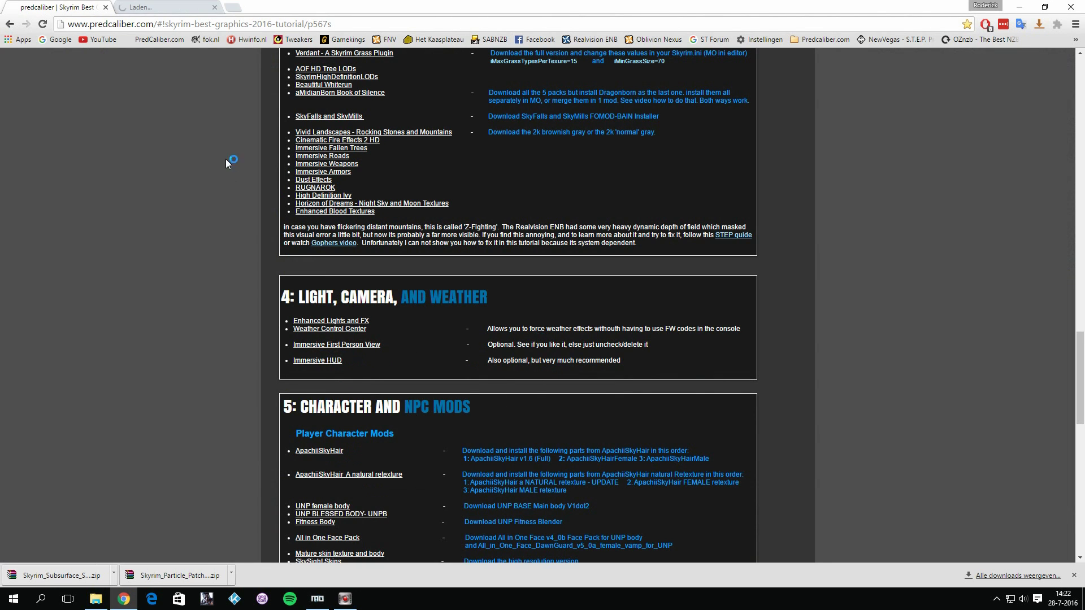
key("ctrl+Tab")
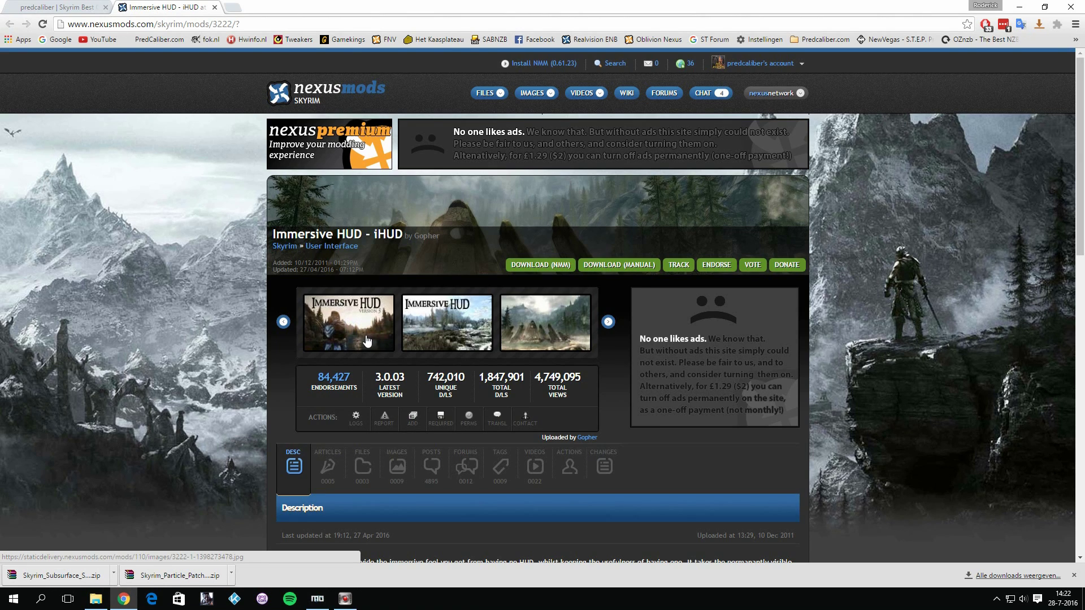
Review the Immersive HUD description and its main files on the mod page
scroll(387, 376, "down", 3)
scroll(385, 373, "down", 1)
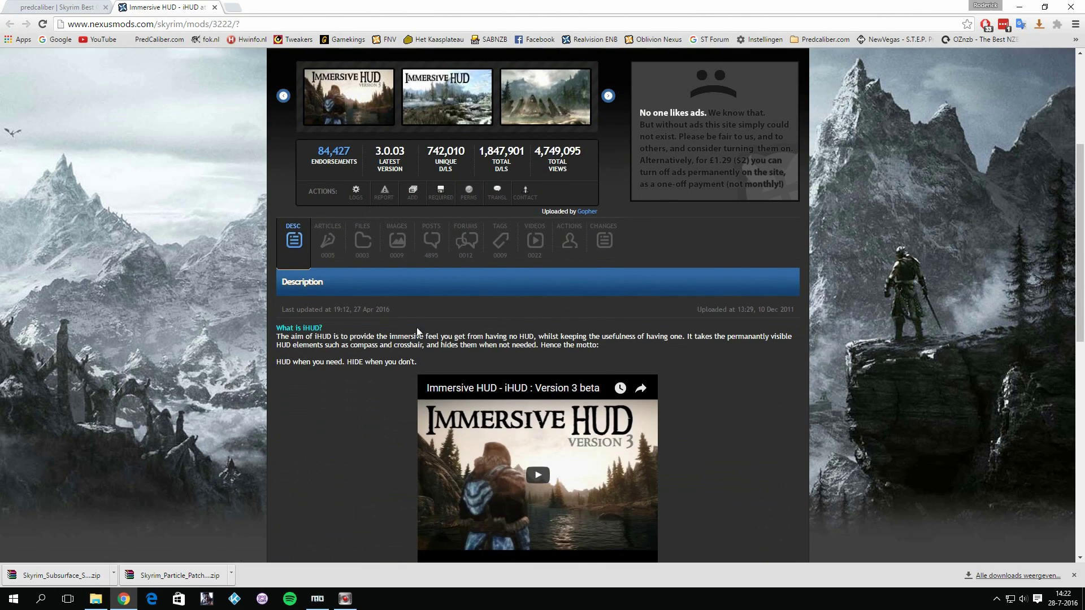
left_click(362, 249)
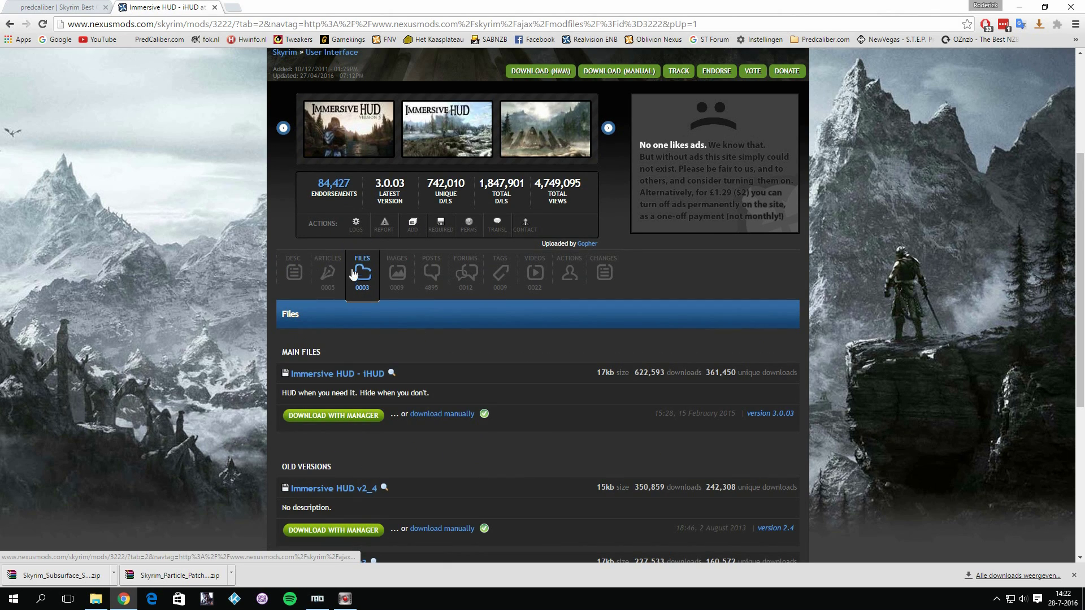
scroll(404, 317, "down", 1)
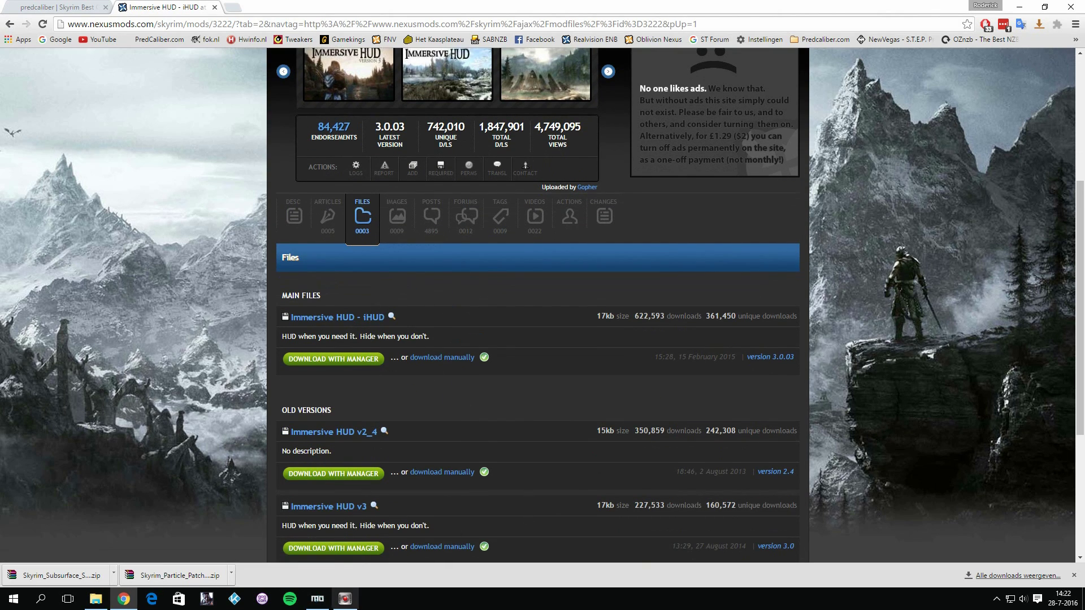
Switch to Mod Organizer, install 04 Immersive HUD - iHUD-3222-3-0-03.rar manually as 04 Immersive HUD - iHUD and enable it in the mod list
left_click(318, 598)
left_click(16, 31)
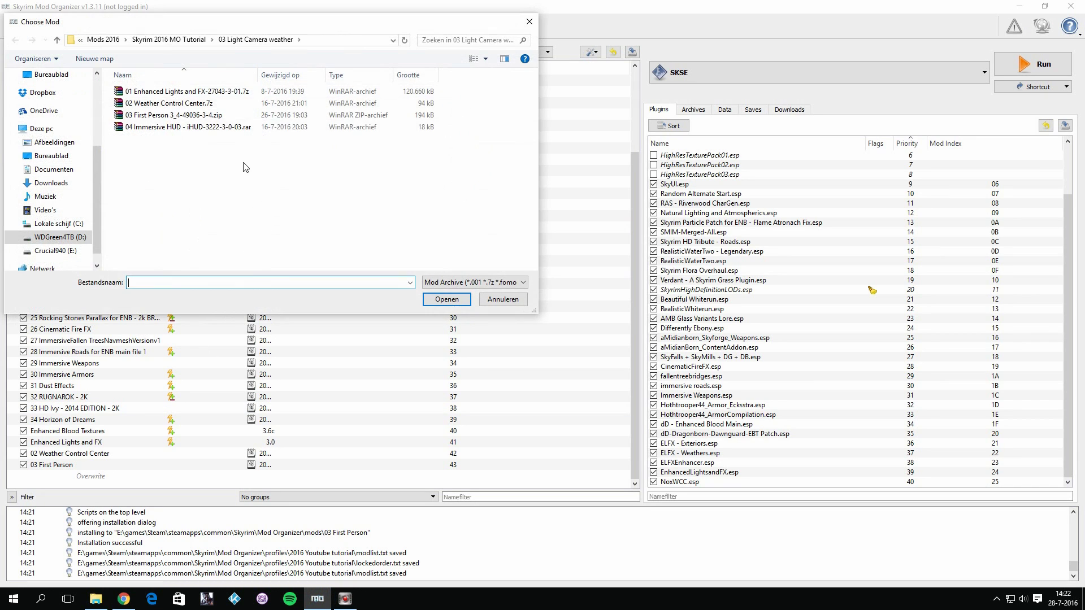
double_click(186, 124)
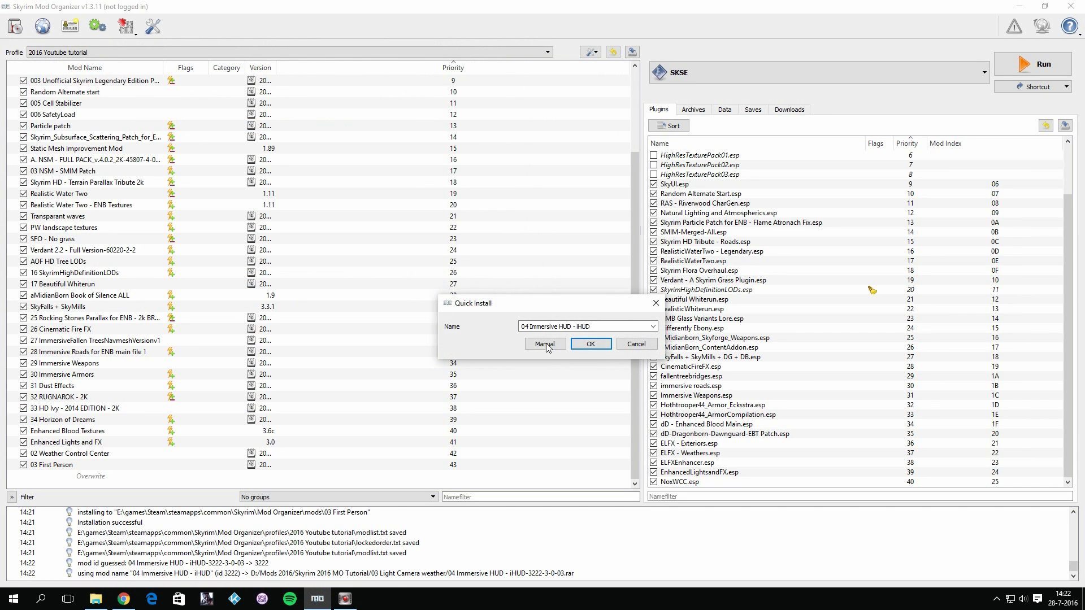
left_click(545, 344)
left_click(624, 438)
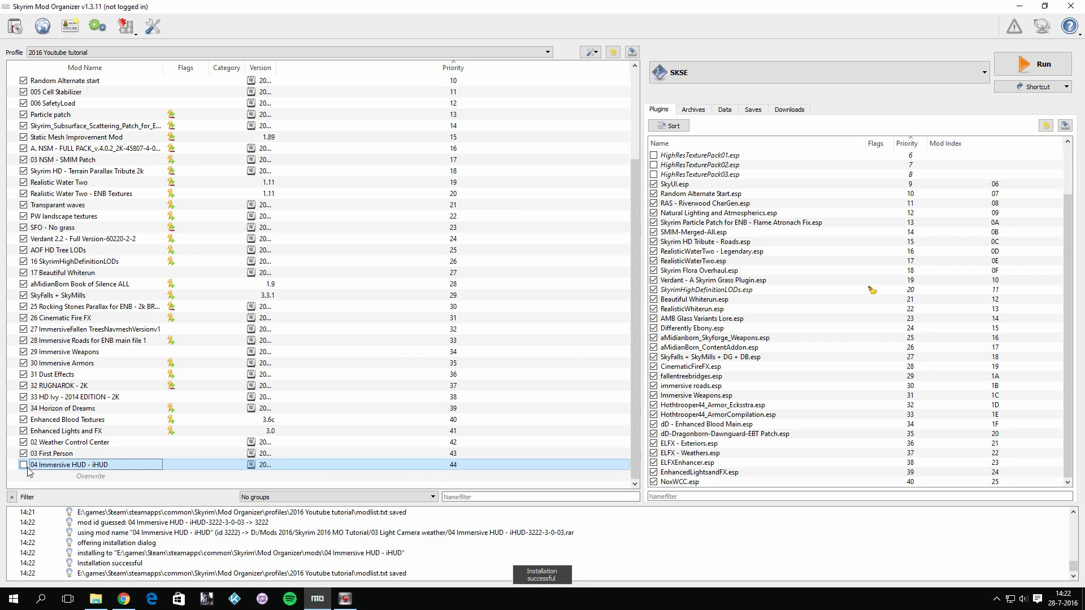
left_click(25, 466)
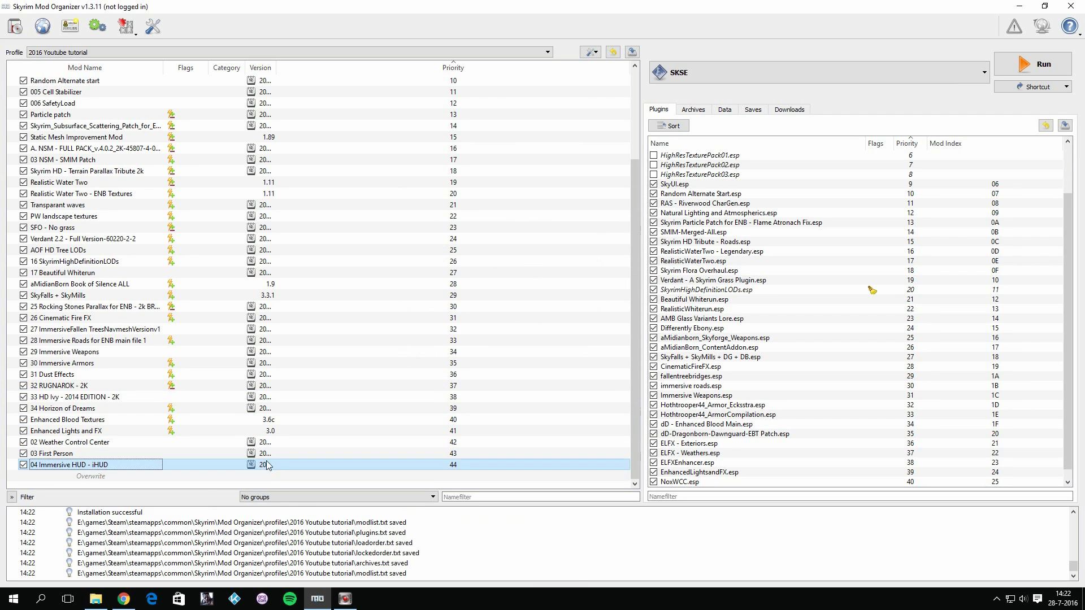
scroll(339, 441, "up", 4)
scroll(389, 428, "down", 4)
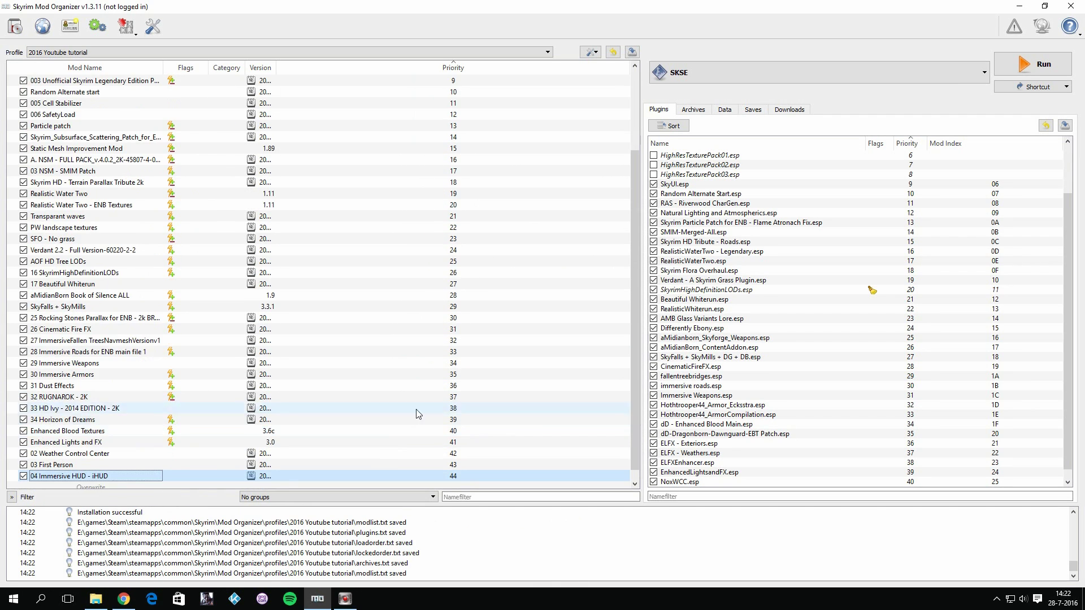
Return to the browser, close the Immersive HUD page and open ApachiiSkyHair from the guide's Character and NPC Mods section in a new tab
left_click(130, 603)
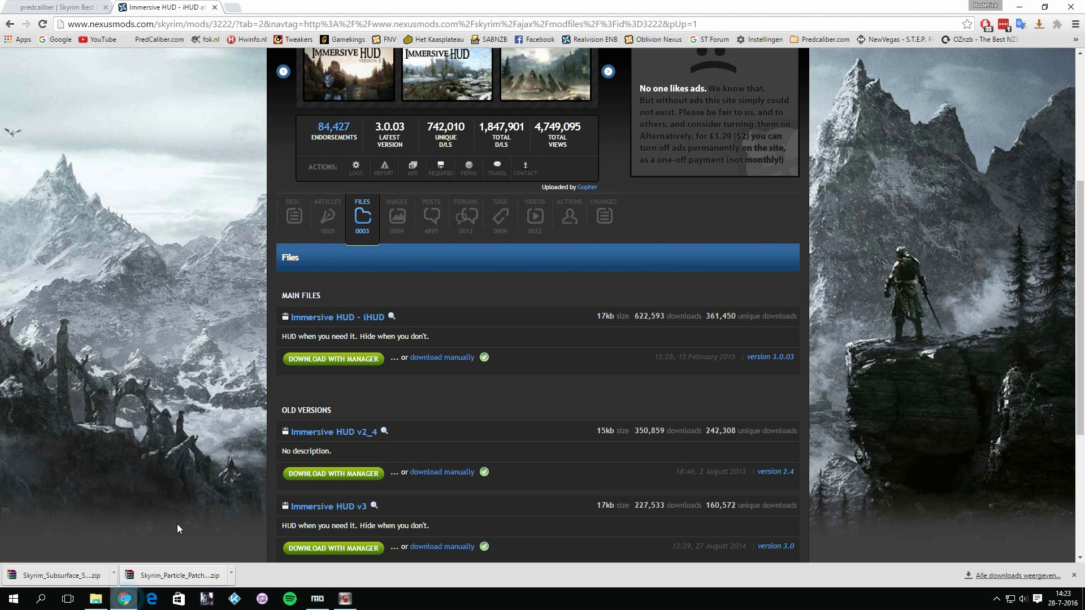
left_click(214, 7)
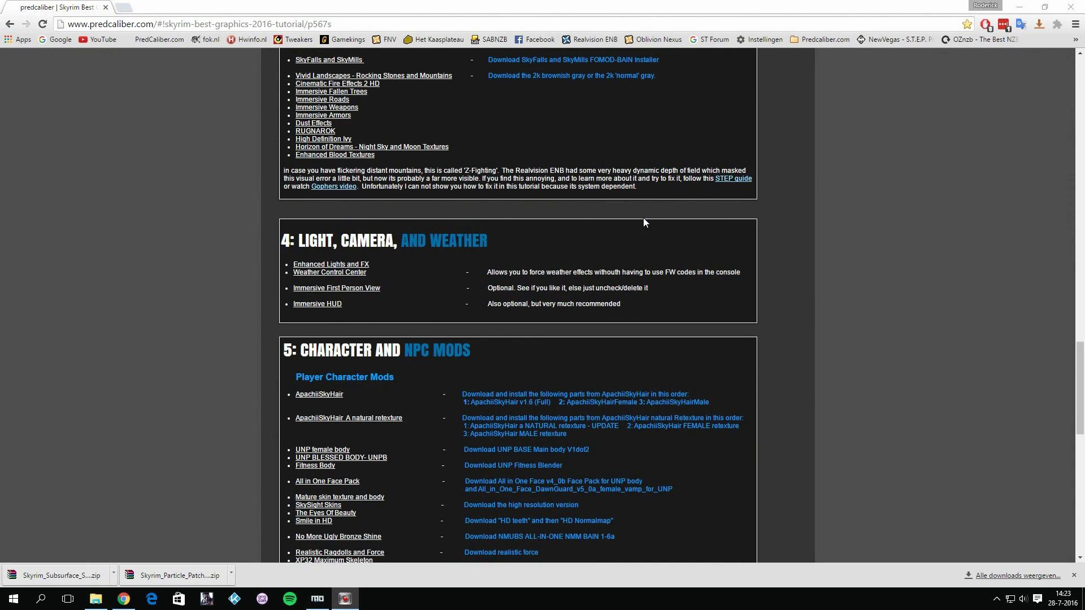
scroll(643, 218, "down", 4)
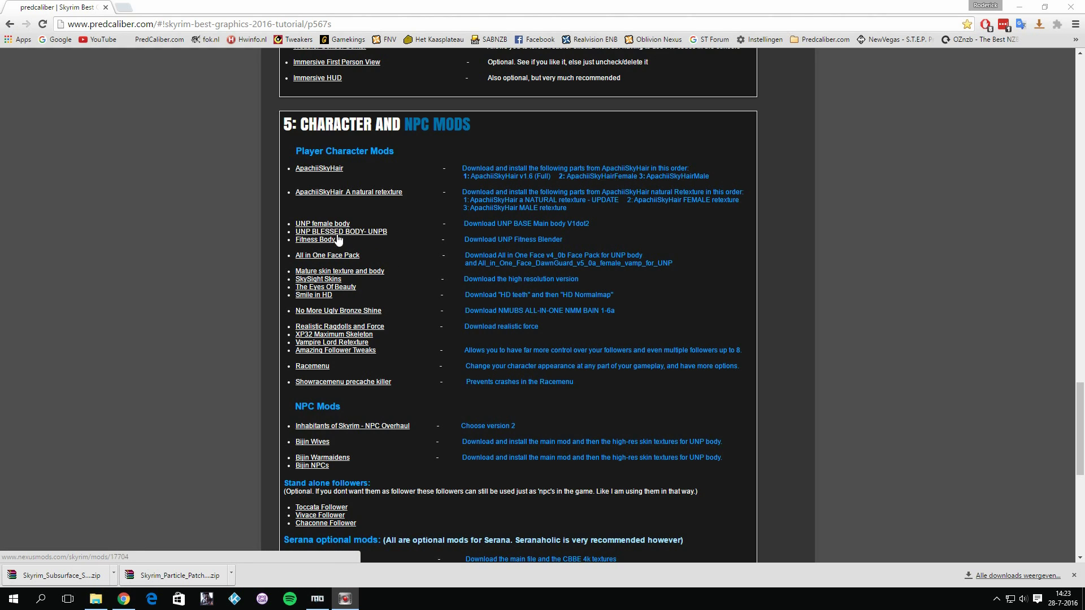
scroll(360, 424, "down", 1)
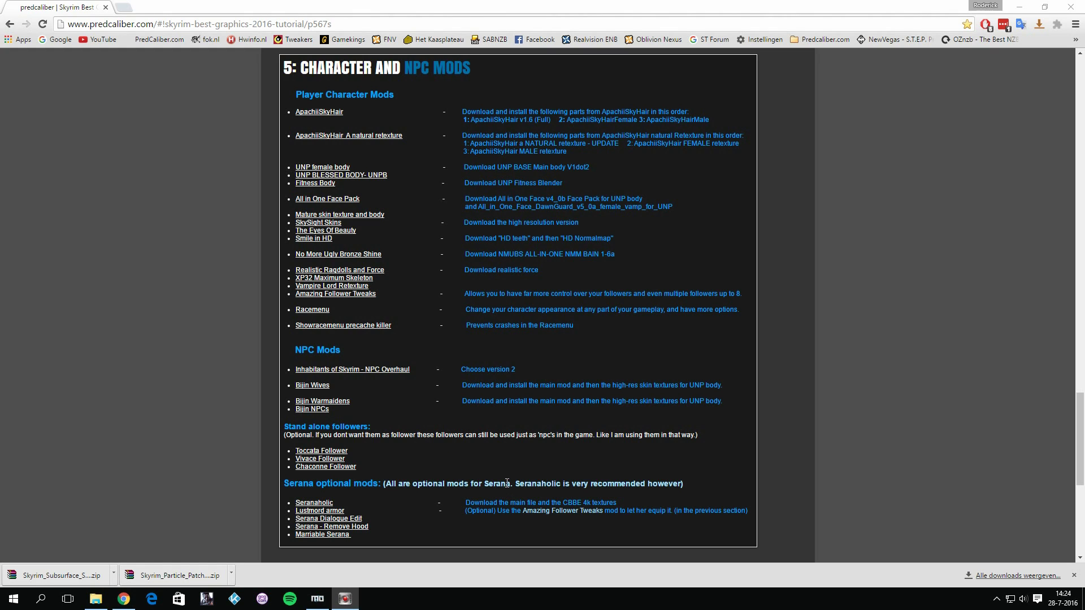
scroll(479, 479, "up", 4)
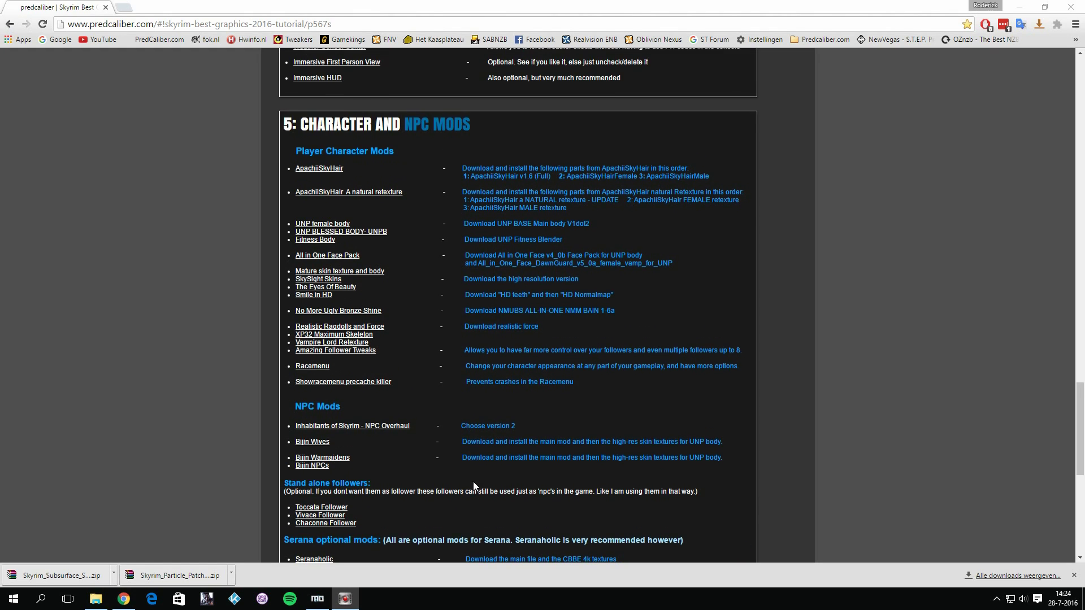
right_click(322, 337)
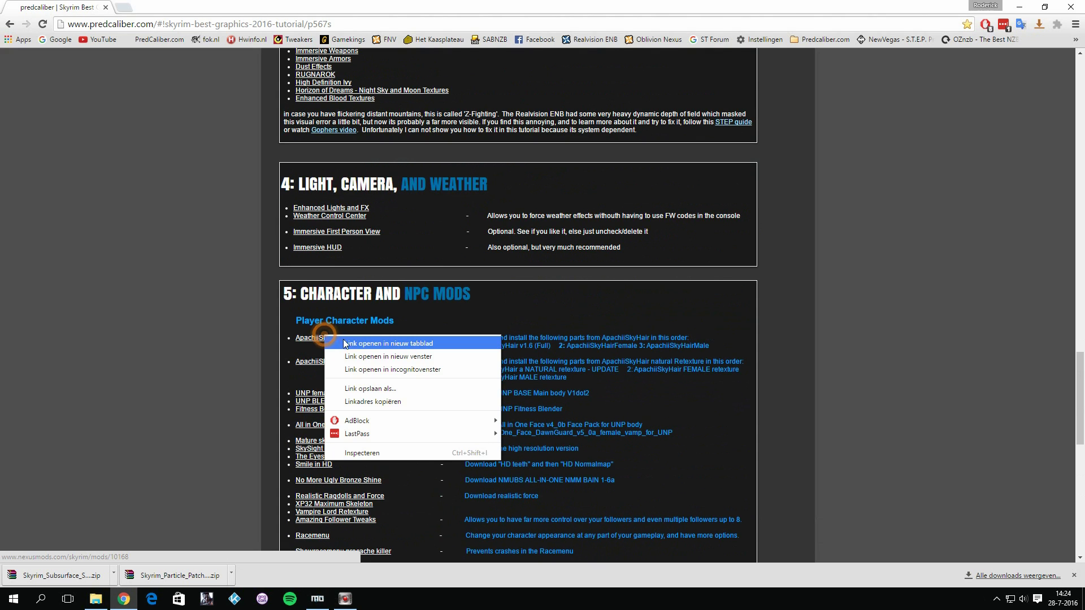
left_click(354, 343)
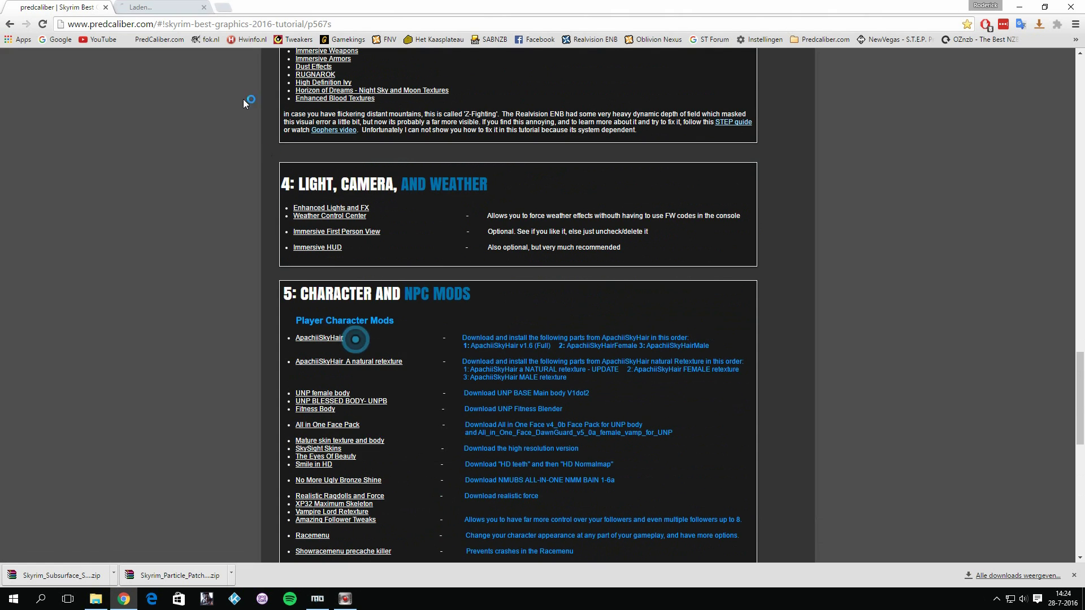
left_click(158, 8)
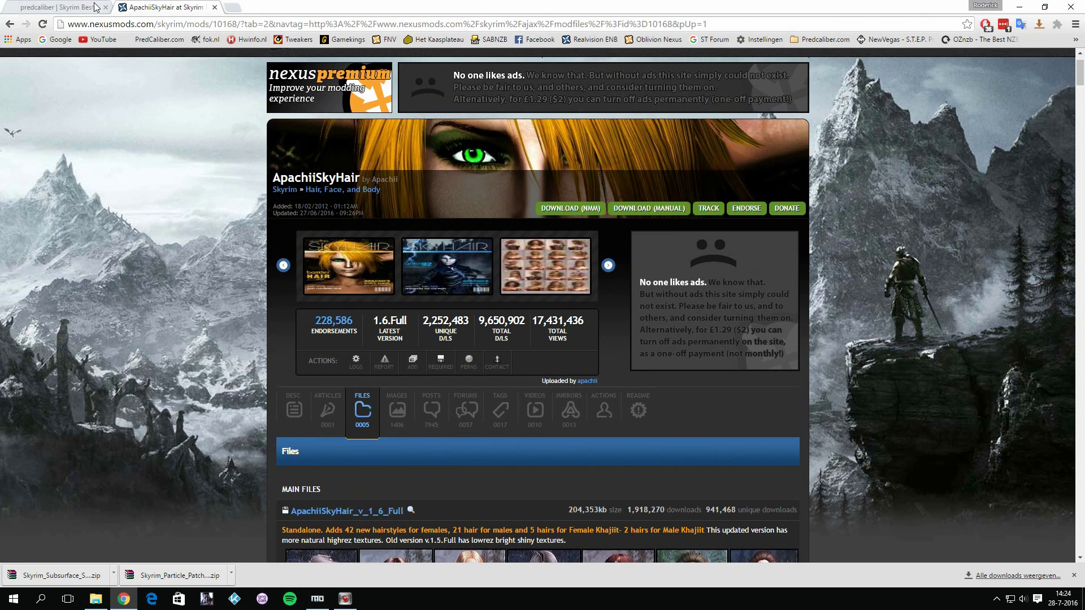
Compare the guide's ApachiiSkyHair install order with the main and optional files on the mod page, including the female and male hair packs
left_click(90, 7)
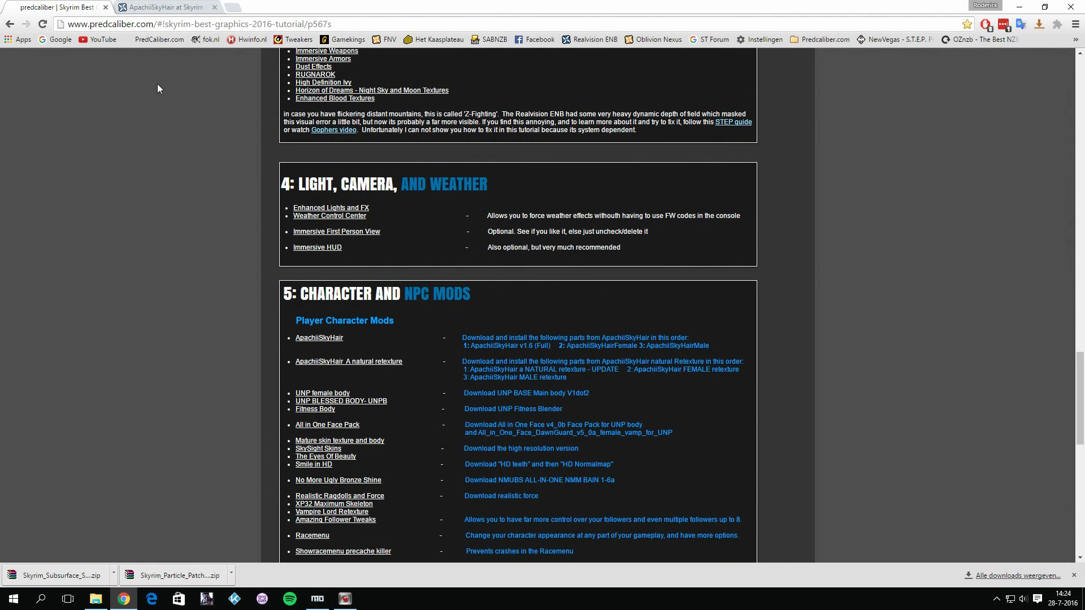
left_click(165, 8)
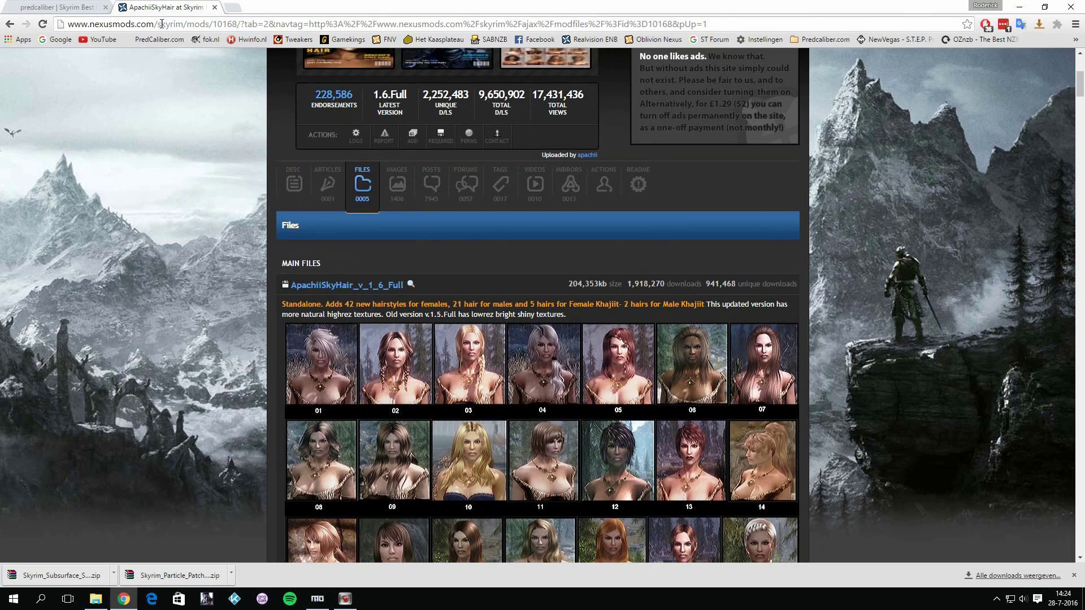
left_click(85, 7)
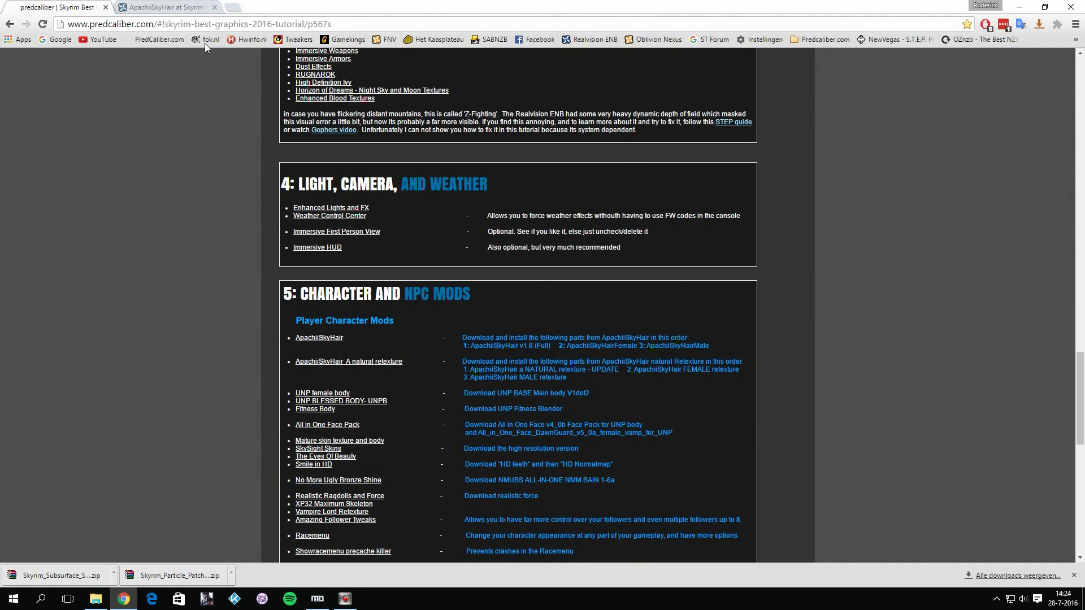
left_click(151, 5)
scroll(282, 410, "down", 10)
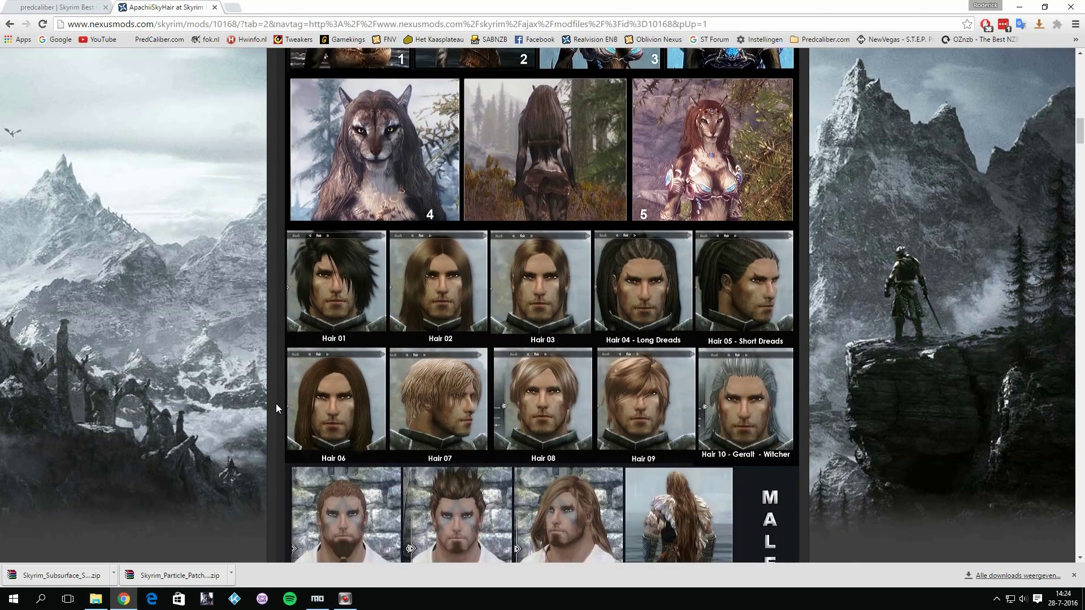
scroll(275, 404, "down", 15)
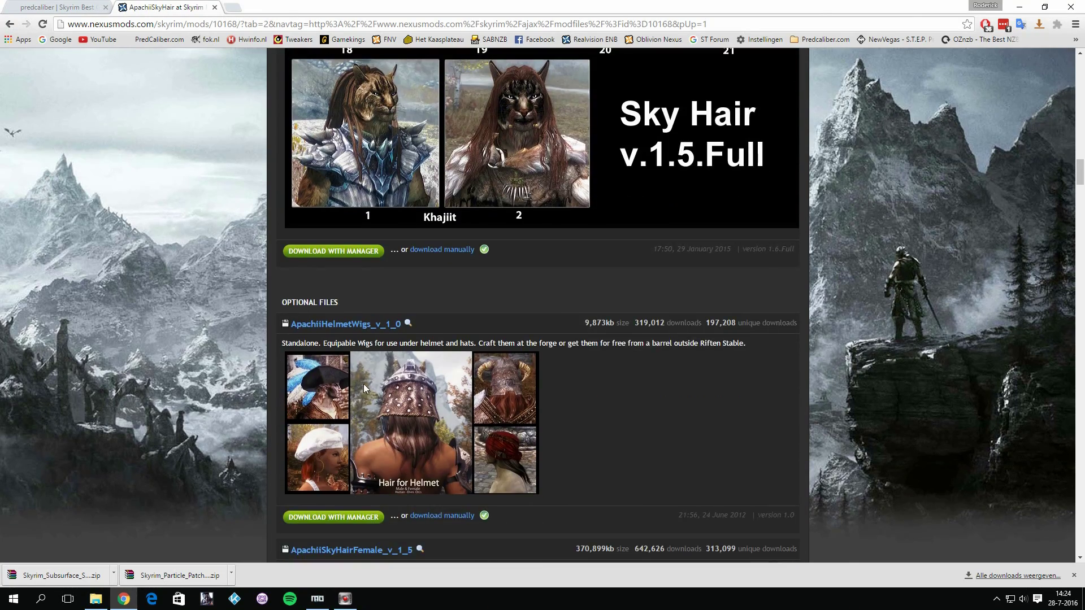
scroll(364, 387, "down", 8)
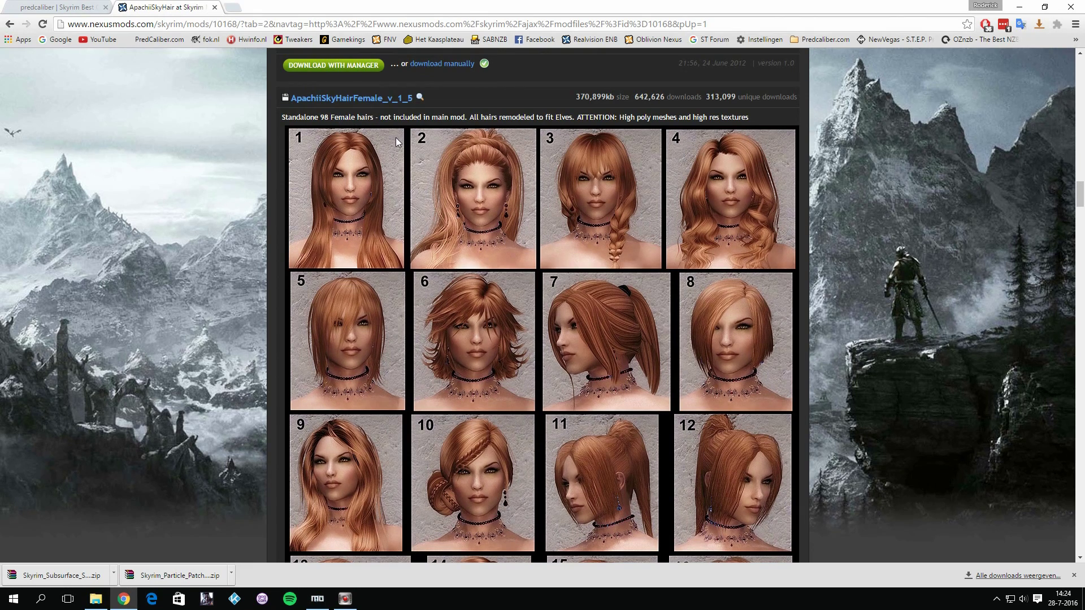
scroll(424, 162, "down", 2)
scroll(415, 317, "up", 13)
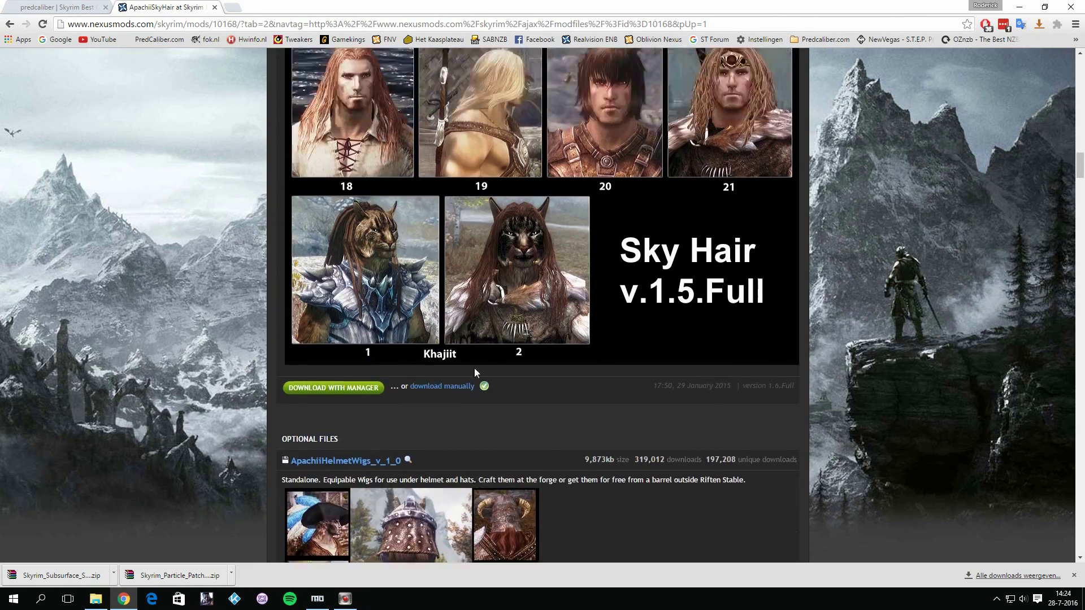
scroll(486, 371, "up", 3)
scroll(500, 374, "down", 20)
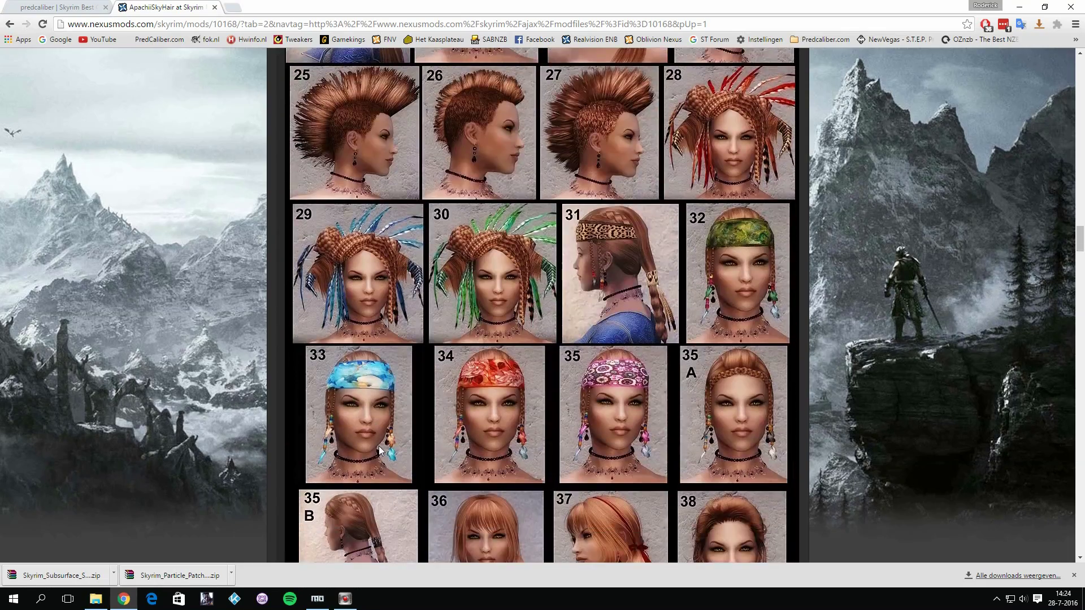
scroll(378, 445, "down", 20)
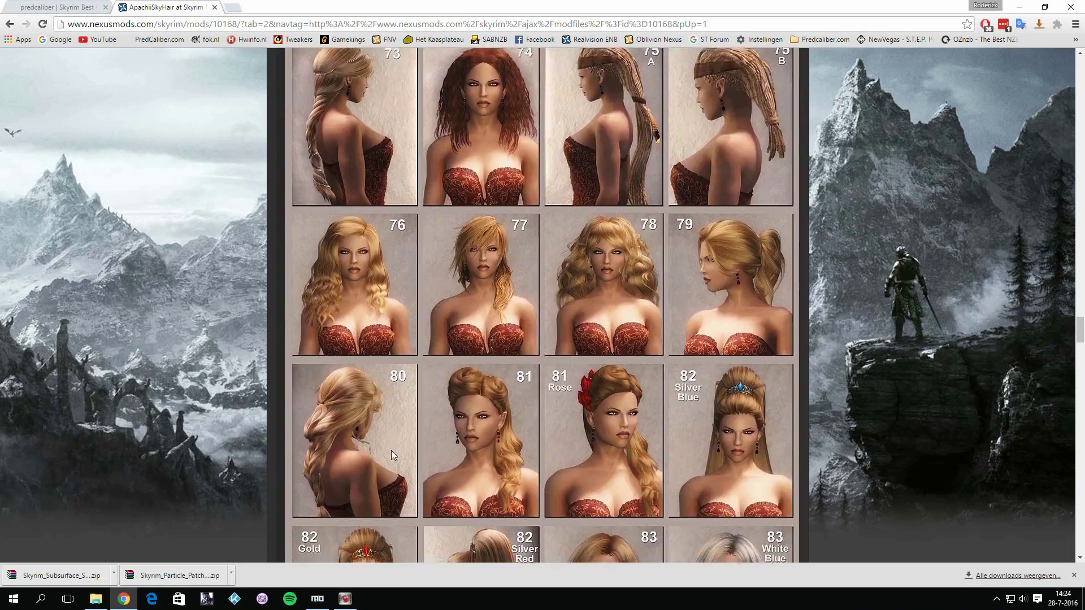
scroll(393, 455, "down", 20)
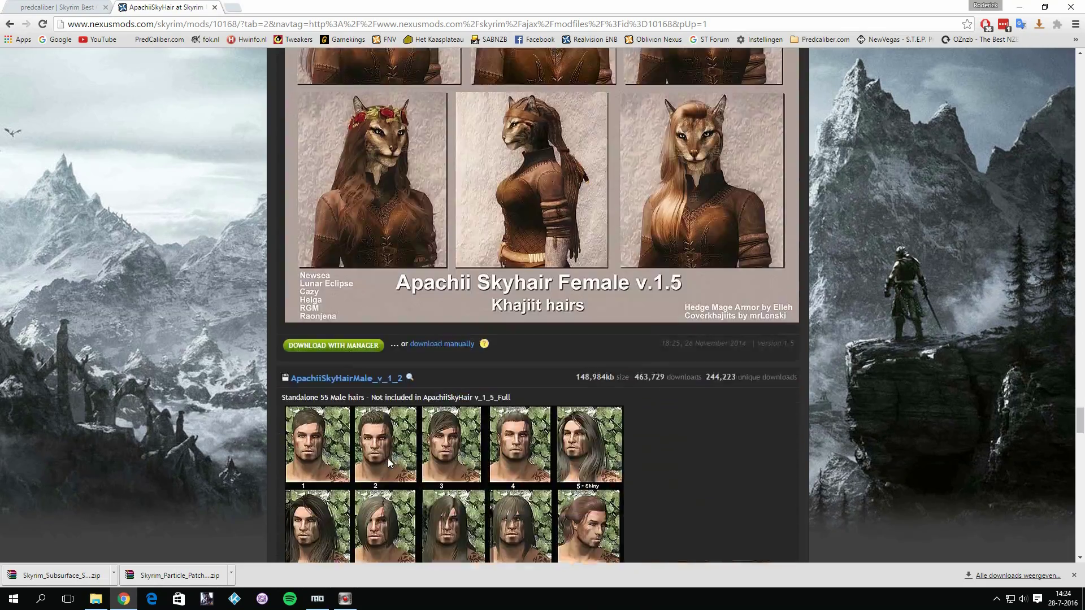
scroll(388, 459, "down", 2)
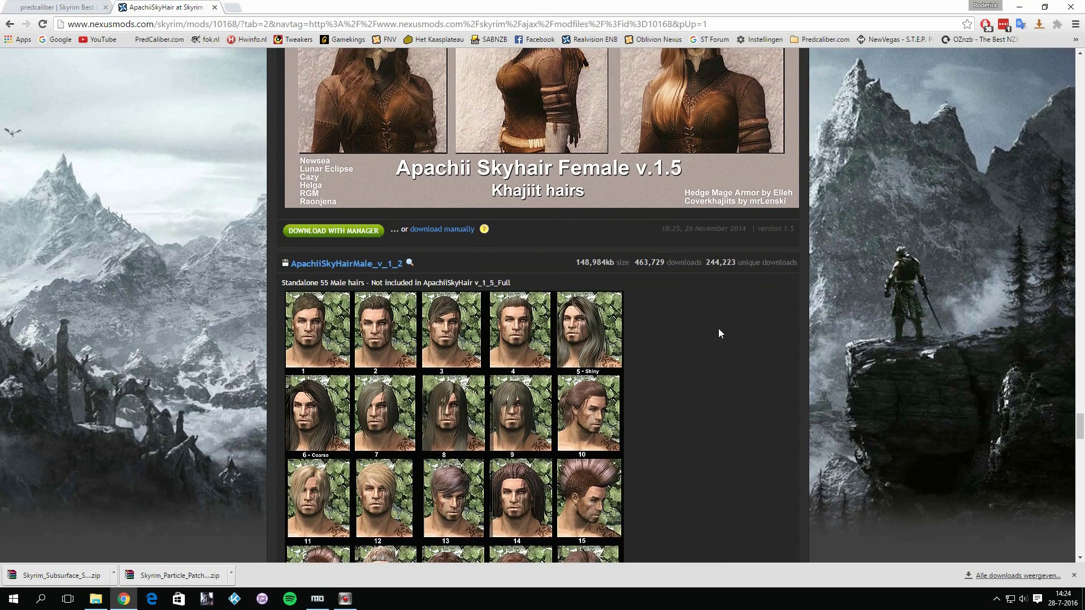
scroll(633, 429, "up", 20)
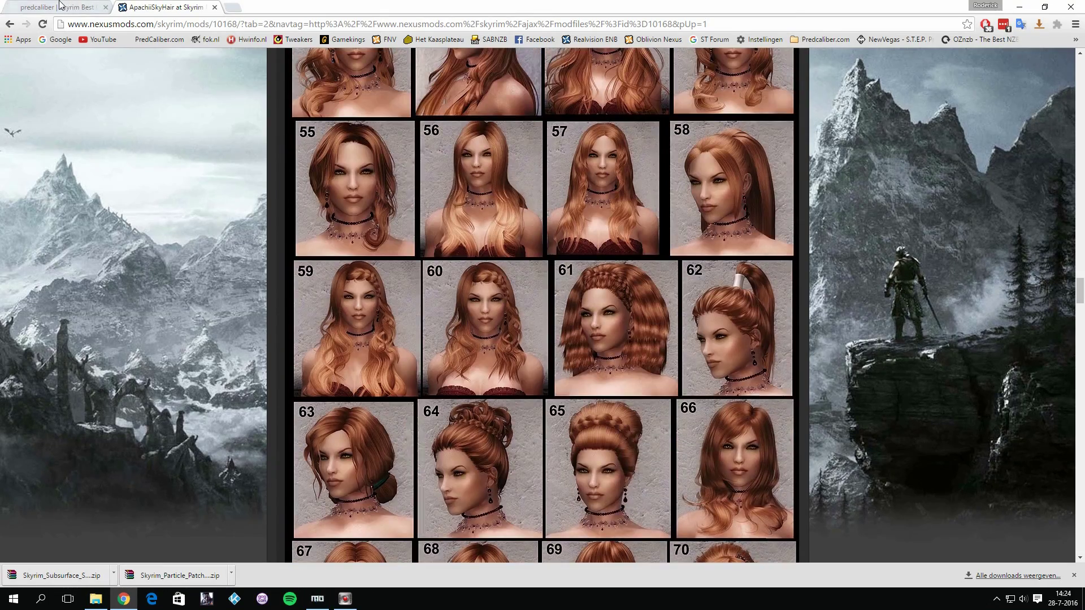
left_click(61, 6)
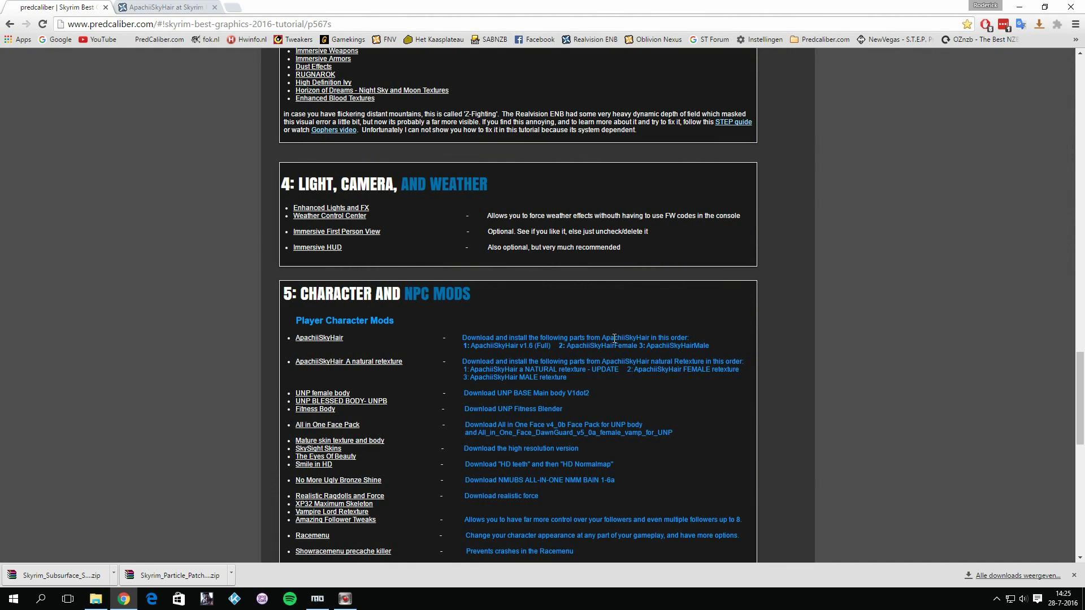
Switch to Mod Organizer and start installing 01 ApachiiSkyHair_v_1_6_Full-10168-1-6-Full.7z from the 04 Character and NPC mods folder
left_click(318, 598)
left_click(15, 26)
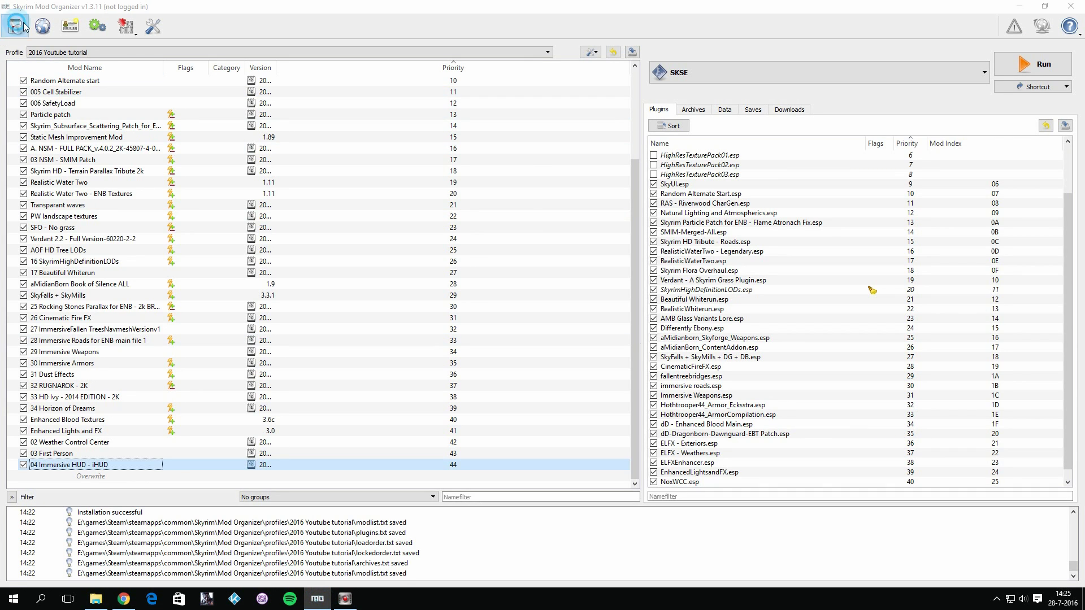
left_click(181, 39)
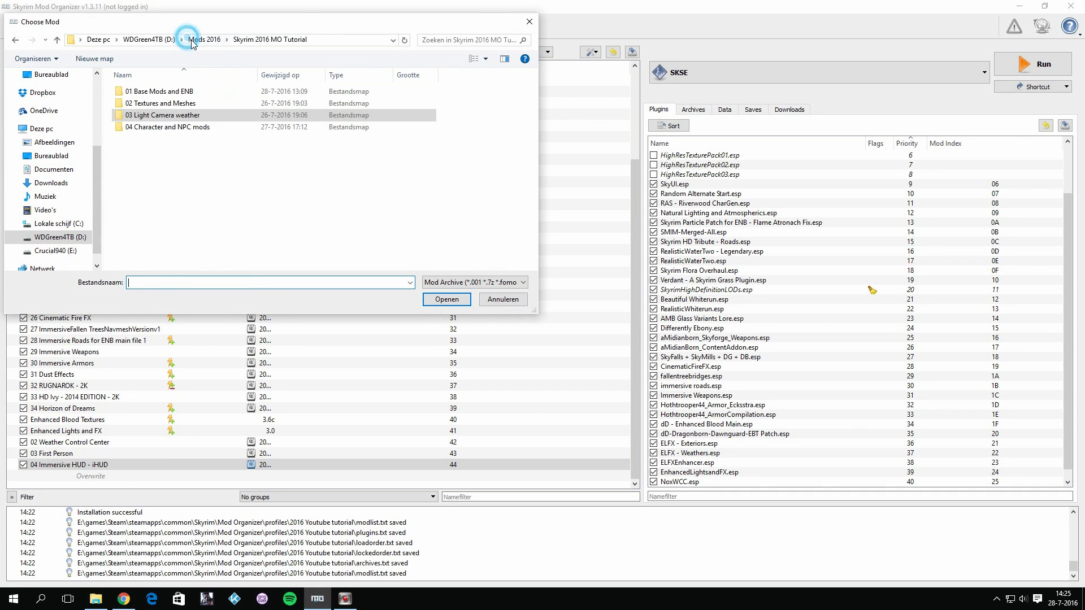
double_click(163, 130)
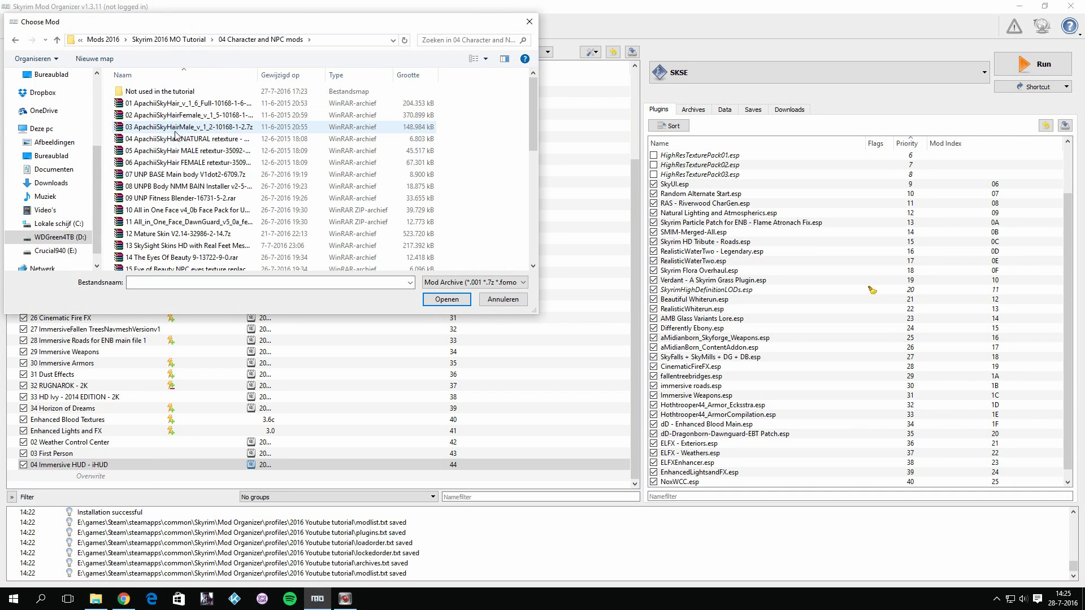
left_click_drag(257, 74, 334, 73)
double_click(226, 104)
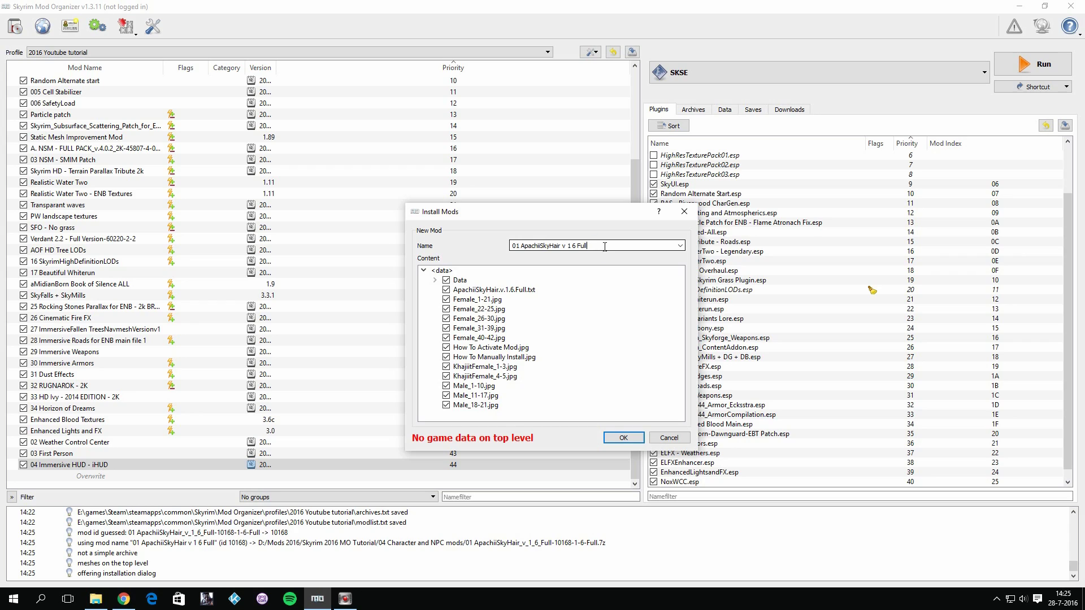
Change the new mod's name to ApachiiSkyHair ALL and select the whole name for reuse
left_click_drag(604, 247, 562, 247)
key("BackSpace")
key("Delete")
key("Delete")
key("Delete")
key("shift+Right")
key("shift+Right")
key("shift+Right")
key("shift+Right")
key("shift+Right")
key("shift+Right")
key("shift+Right")
key("shift+Right")
key("shift+Right")
key("shift+Right")
key("shift+Right")
key("shift+Right")
key("shift+Right")
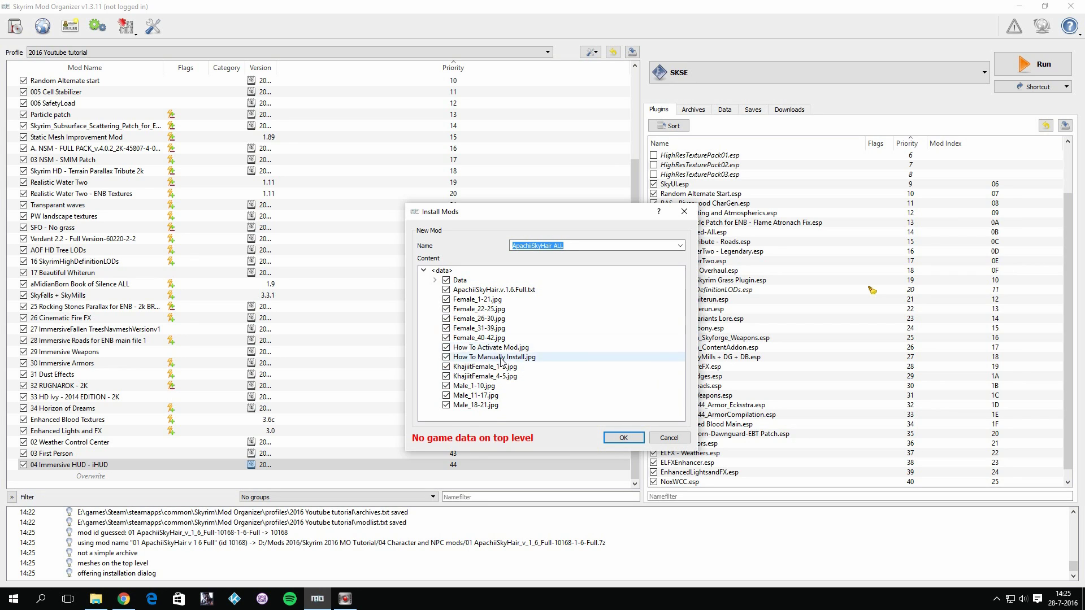
Set the archive's Data folder as the data directory, install ApachiiSkyHair ALL and enable it in the mod list
right_click(462, 282)
left_click(484, 289)
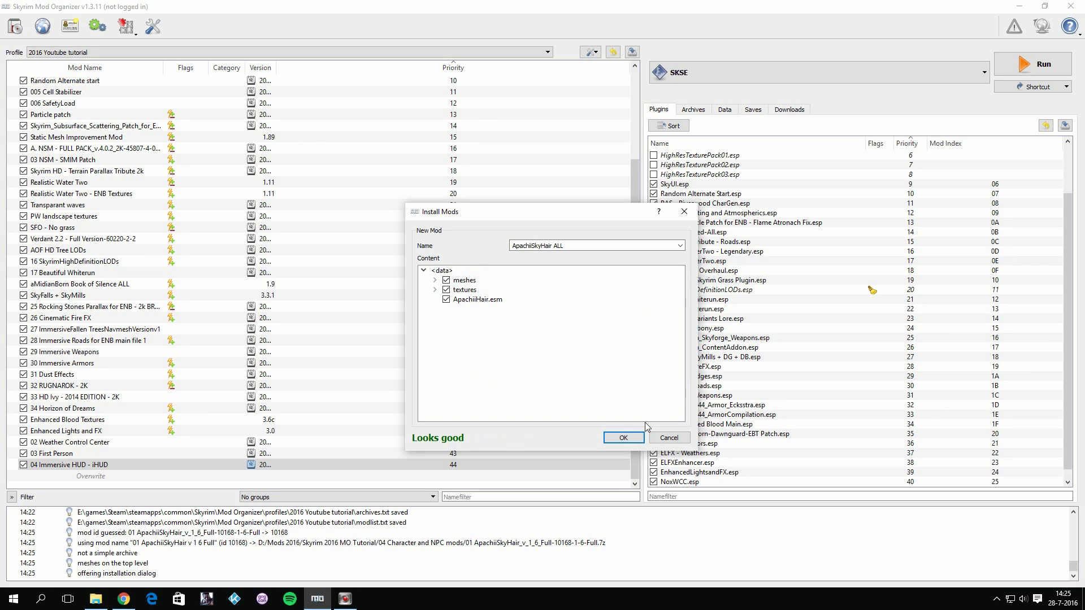
left_click(624, 439)
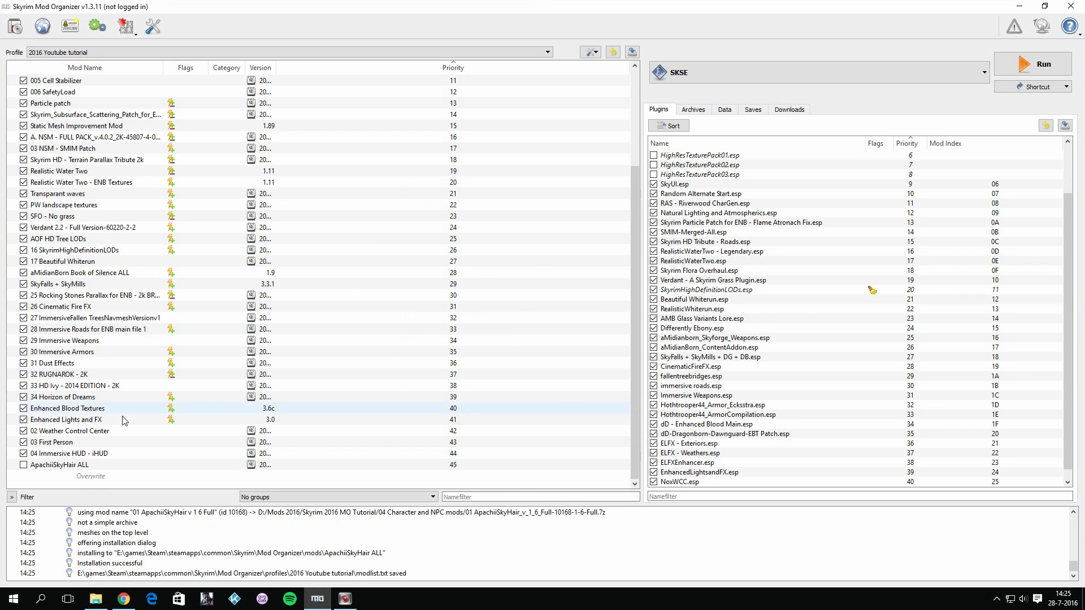
left_click(40, 466)
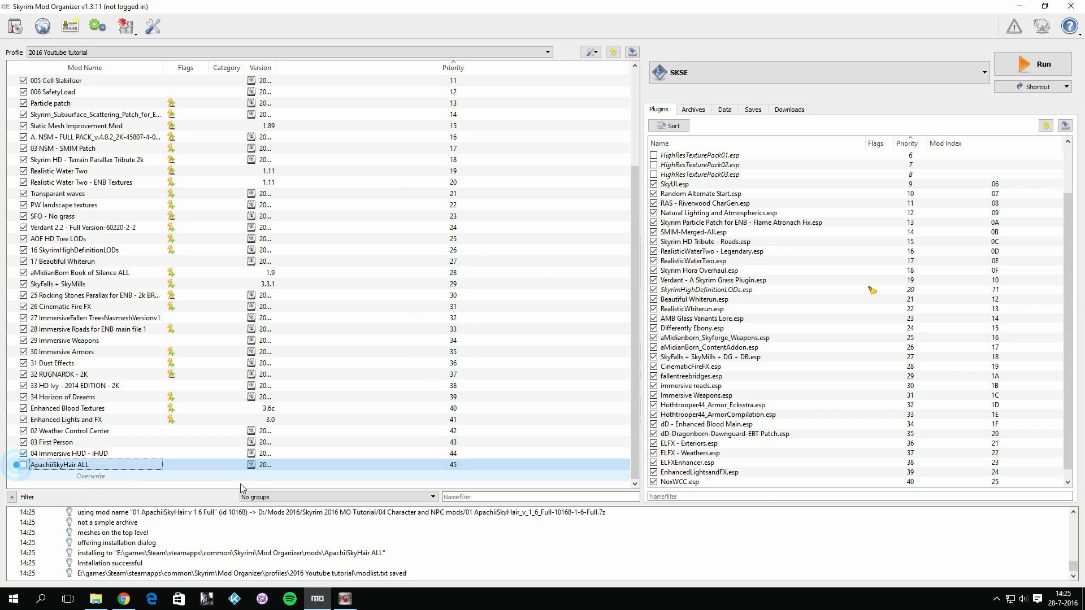
left_click(23, 464)
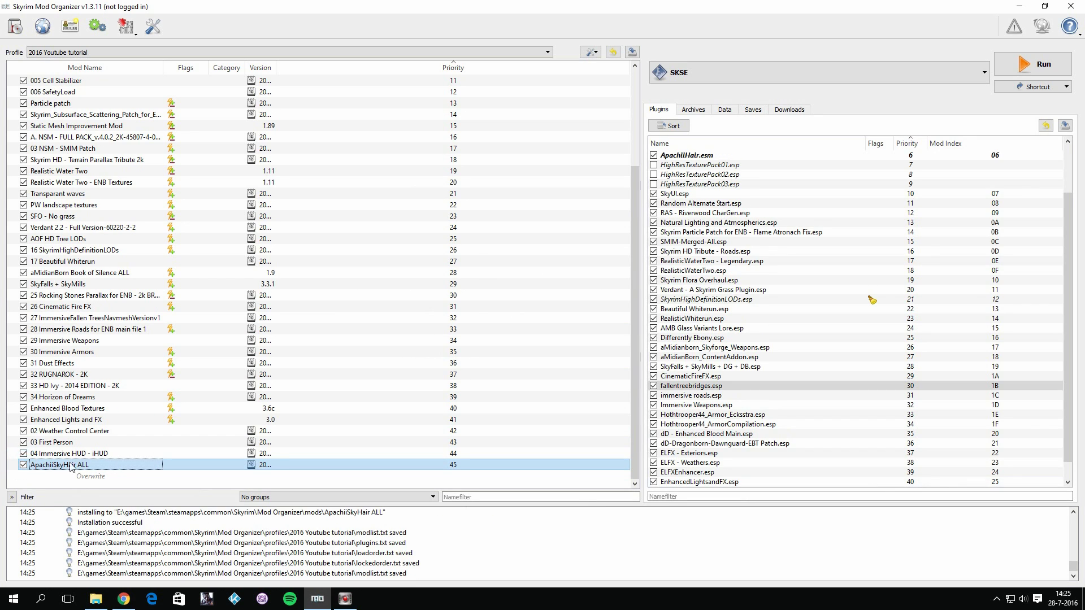
Start installing 02 ApachiiSkyHairFemale_v_1_5-10168-1-5.7z and set its mod name to ApachiiSkyHair ALL
scroll(750, 339, "up", 2)
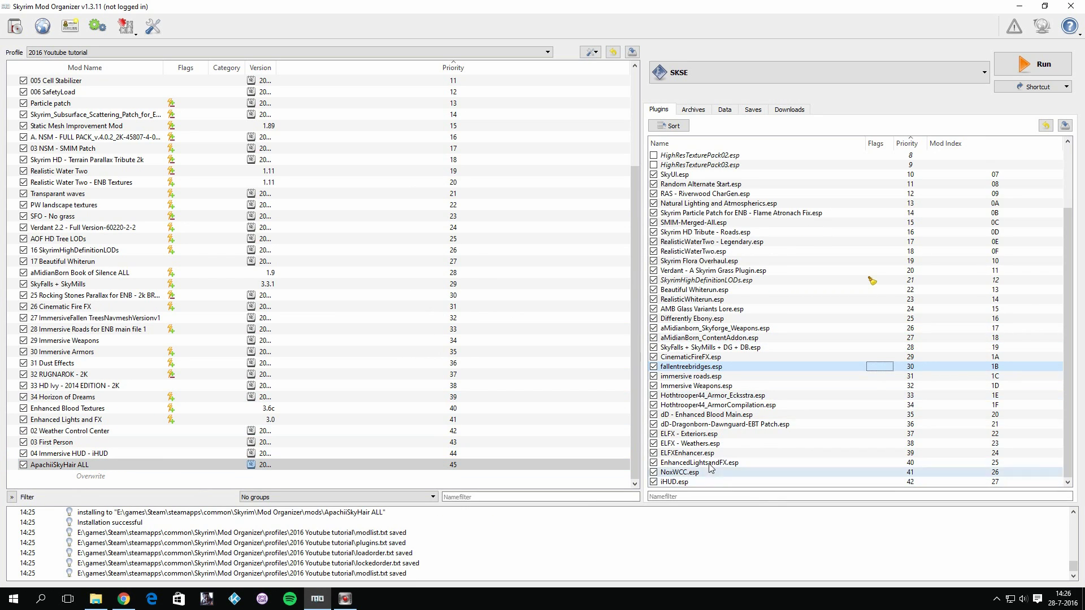
scroll(726, 405, "down", 3)
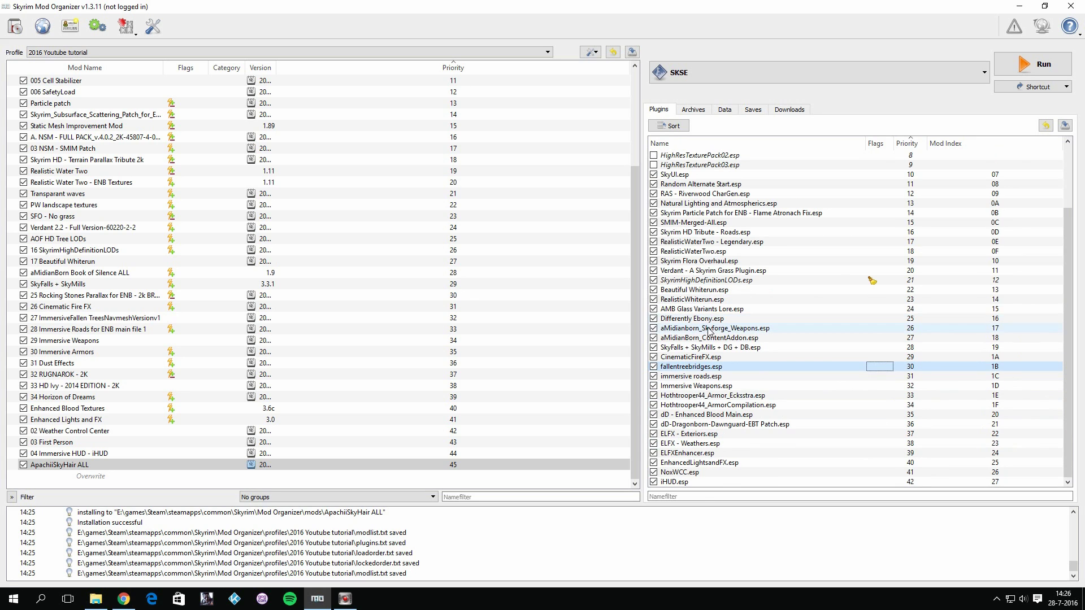
left_click(15, 26)
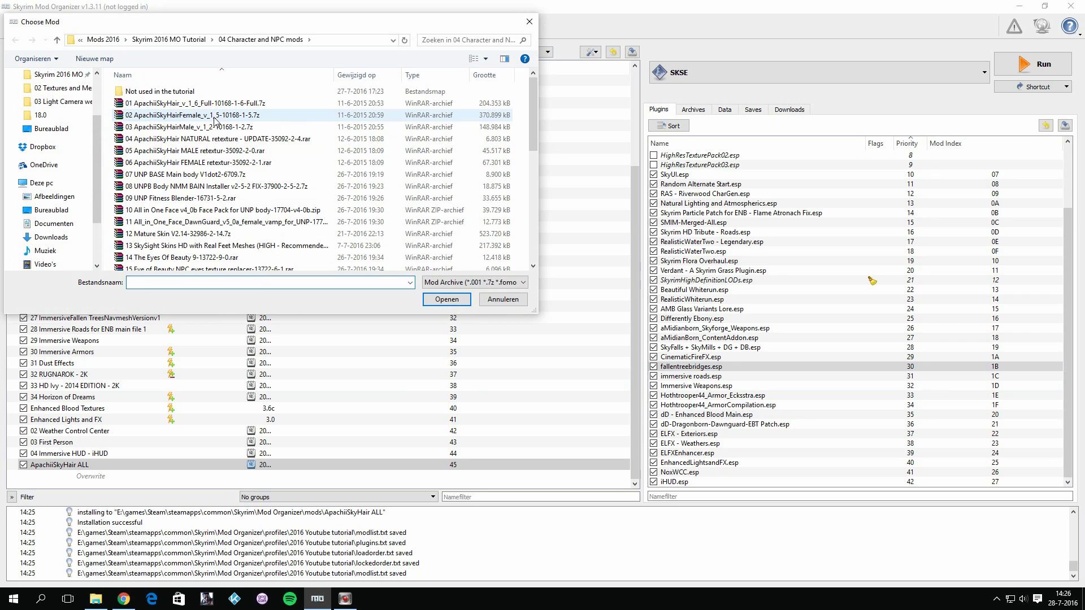
double_click(215, 117)
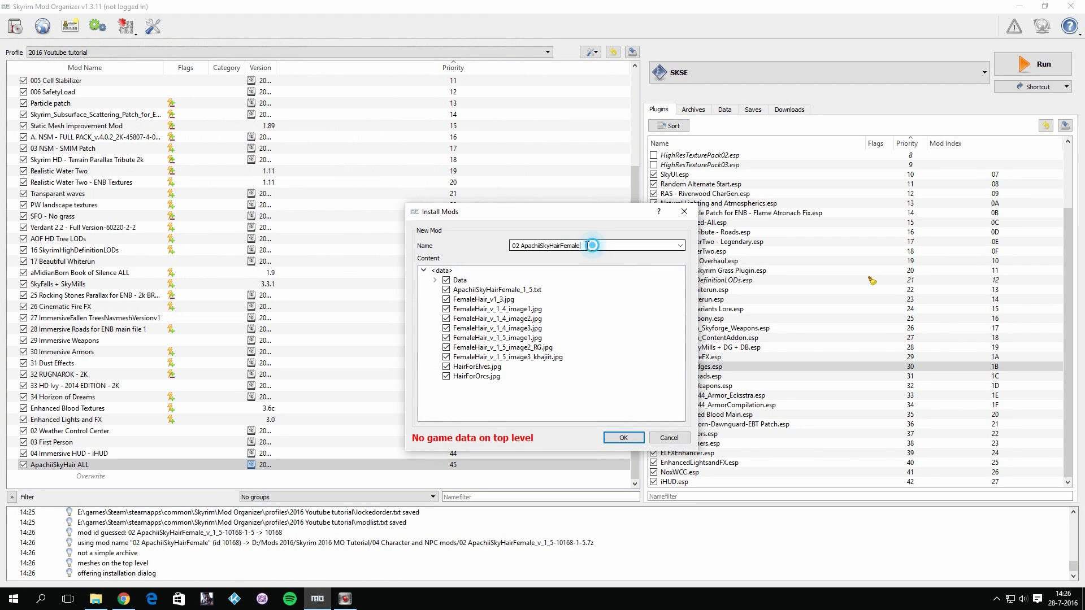
left_click_drag(591, 245, 106, 228)
key("ctrl+v")
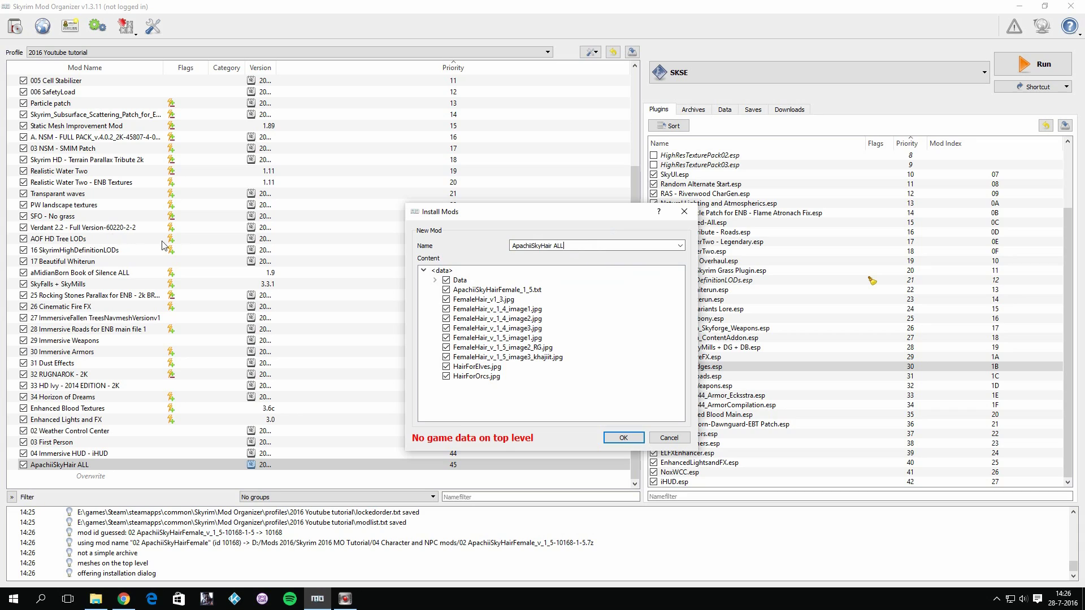
Set the female hair archive's Data folder as the data directory and merge its files into the existing ApachiiSkyHair ALL mod
right_click(467, 281)
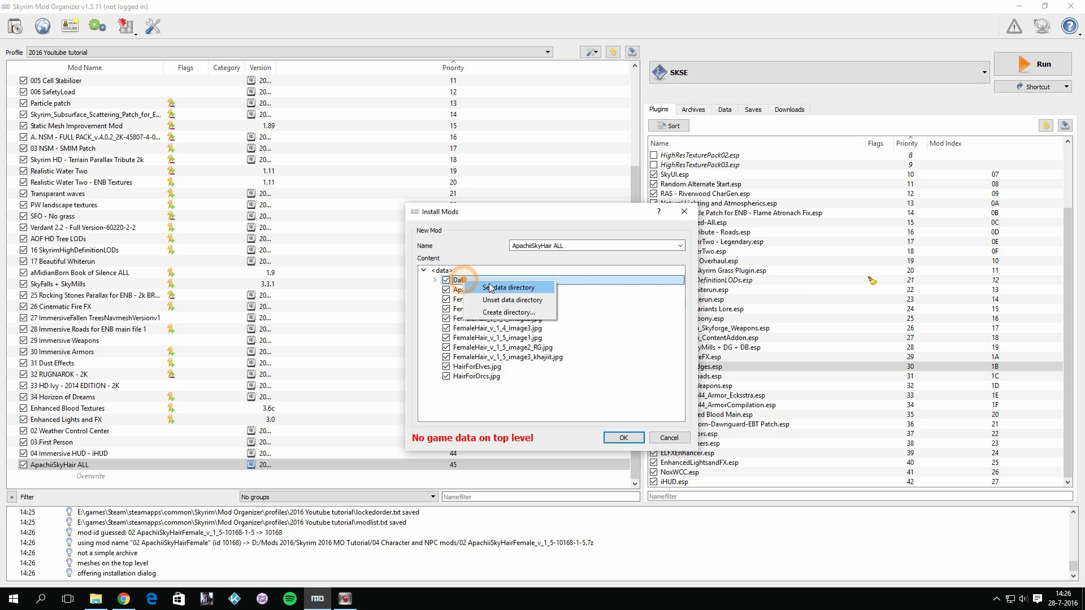
left_click(489, 287)
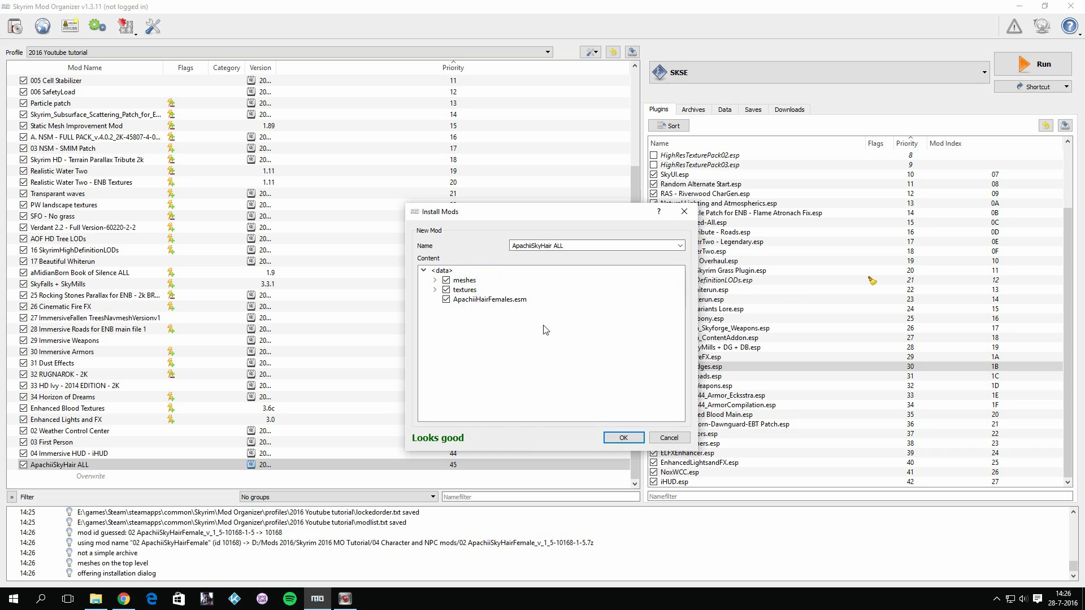
left_click(623, 438)
left_click(503, 431)
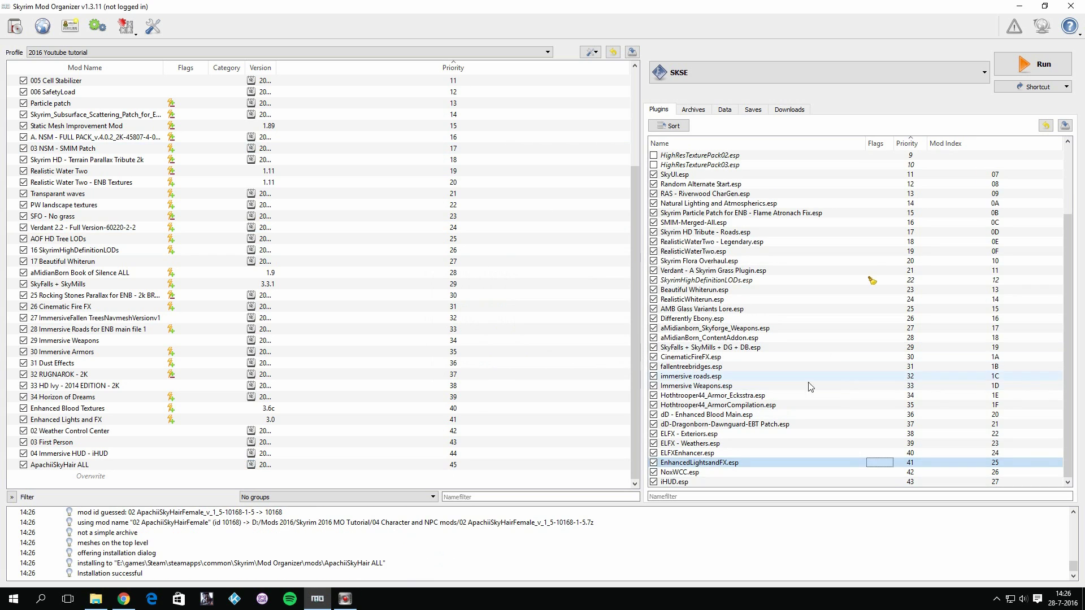
Start installing 03 ApachiiSkyHairMale_v_1_2-10168-1-2.7z and name it ApachiiSkyHair ALL as well
scroll(174, 279, "up", 4)
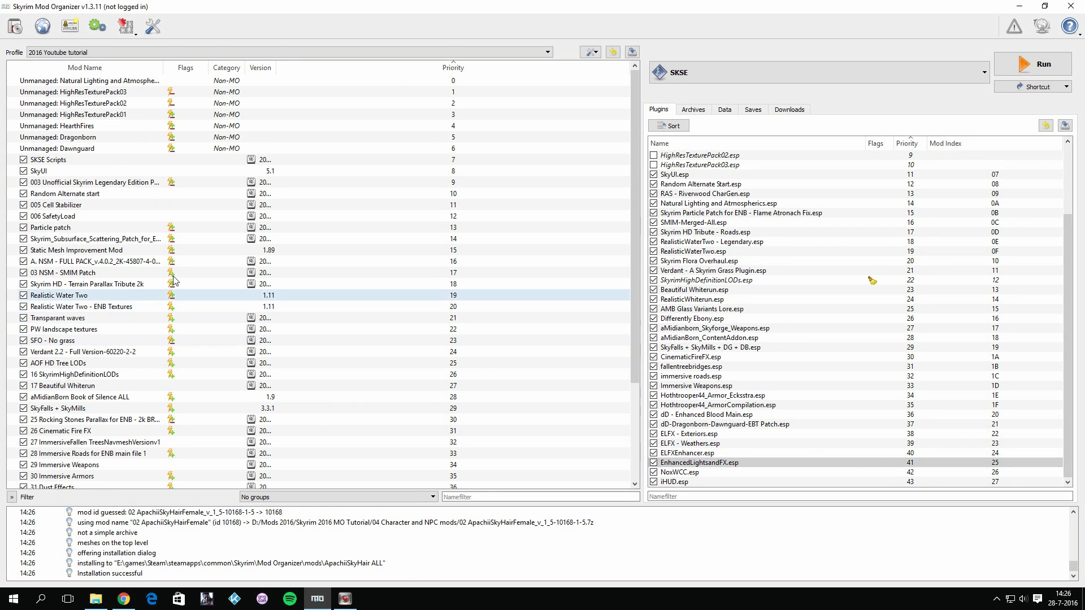
scroll(174, 279, "down", 4)
left_click(15, 26)
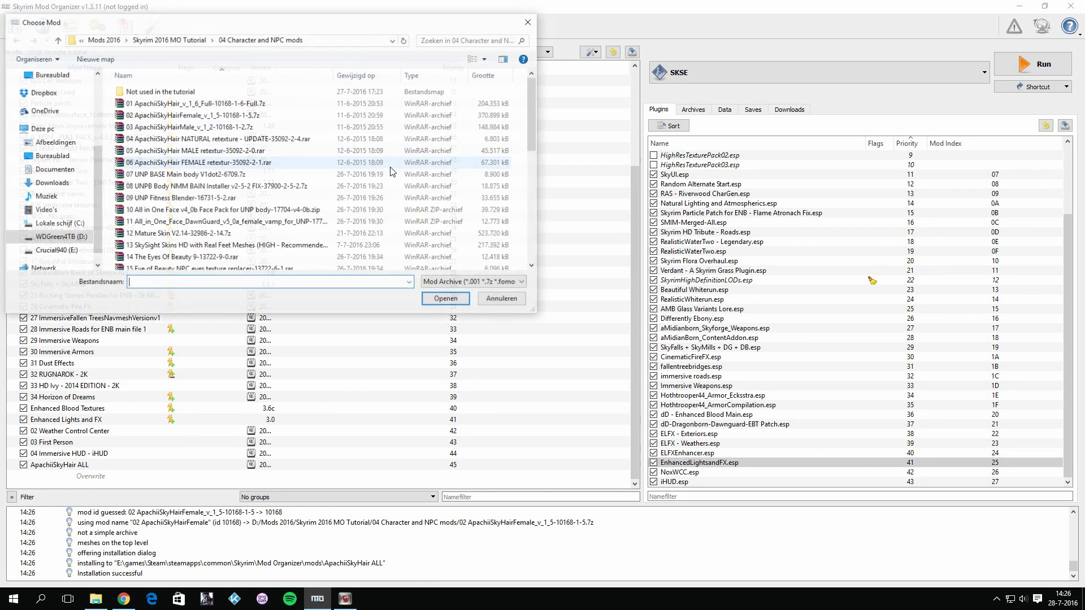
double_click(243, 127)
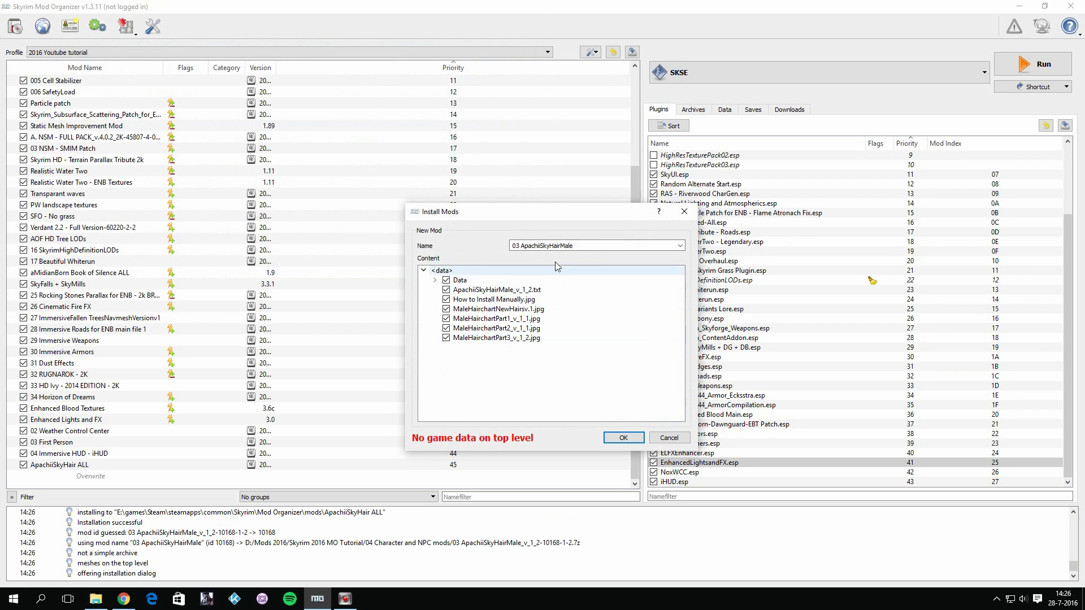
triple_click(593, 246)
key("ctrl+v")
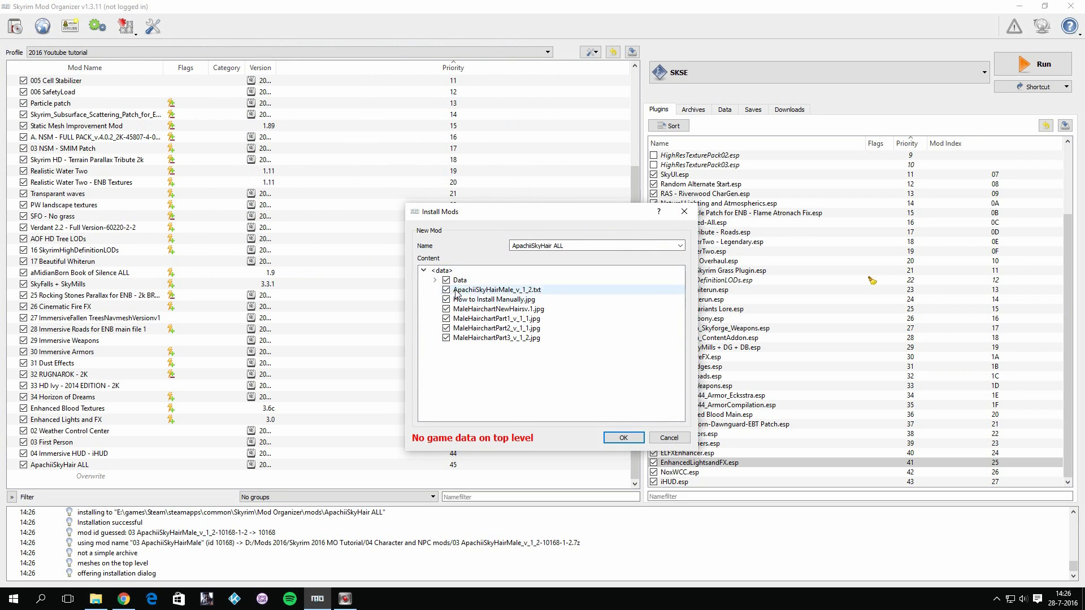
Set the male hair archive's Data folder as the data directory and merge it into the existing ApachiiSkyHair ALL mod
right_click(562, 280)
left_click(585, 289)
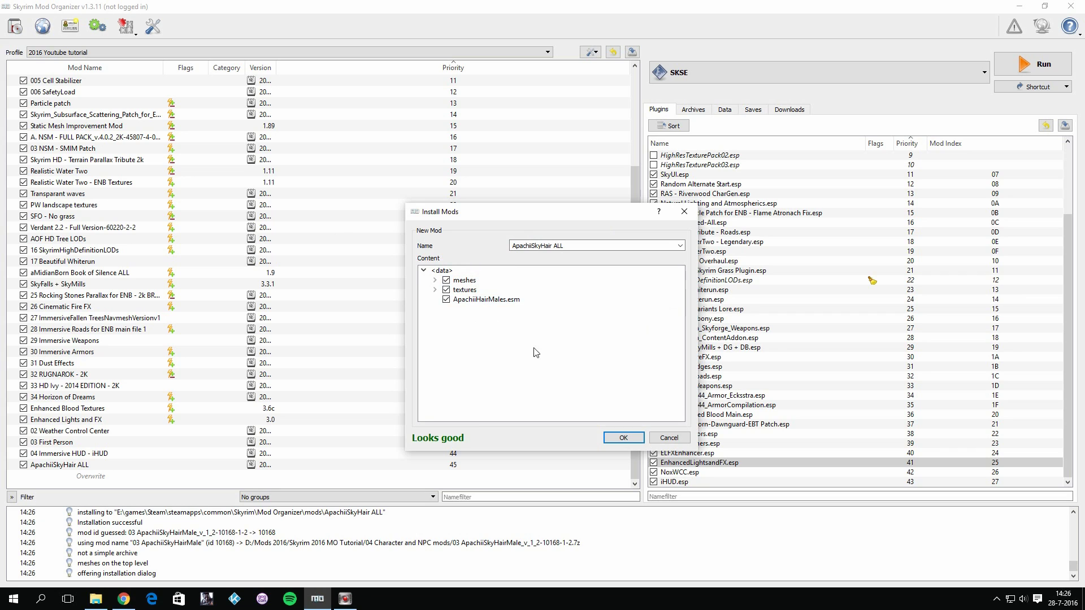
left_click(624, 437)
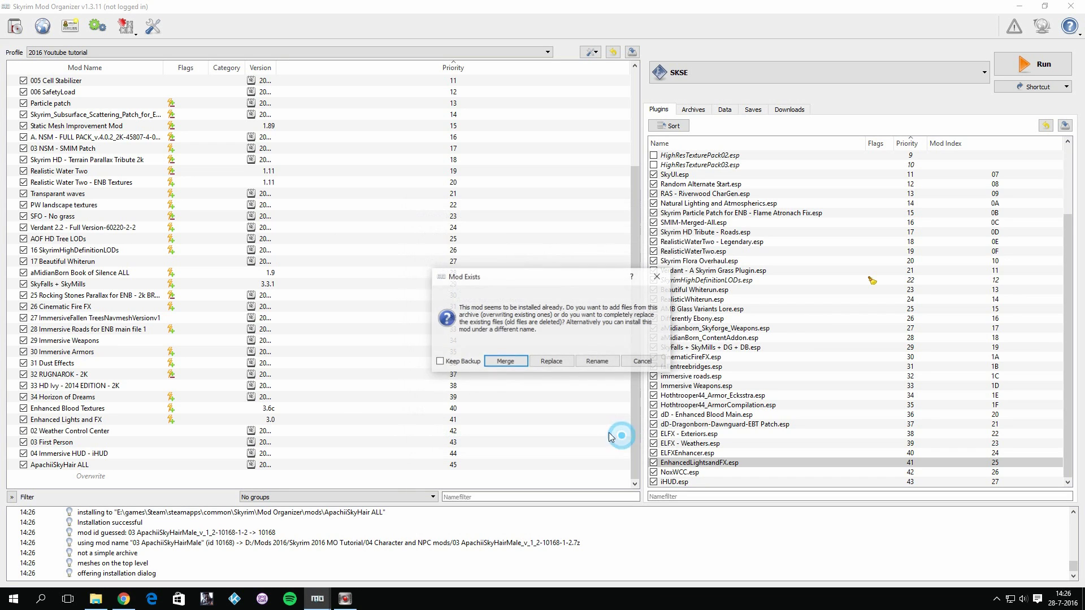
left_click(508, 365)
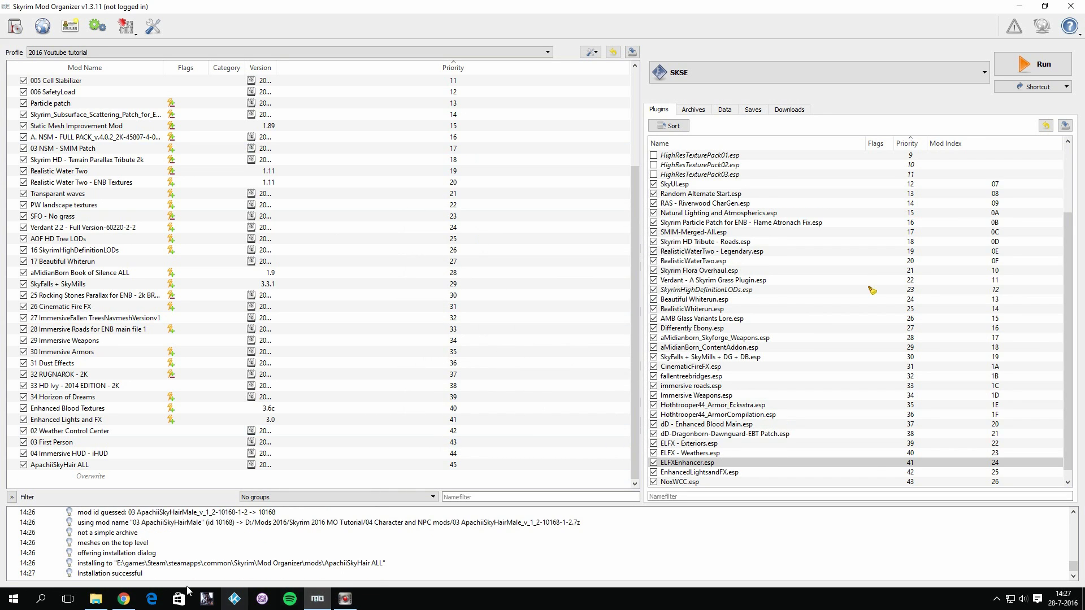
Switch to Chrome, open the guide's ApachiiSkyHair natural retexture link in a new tab, close the old ApachiiSkyHair page and view the retexture's files
left_click(125, 600)
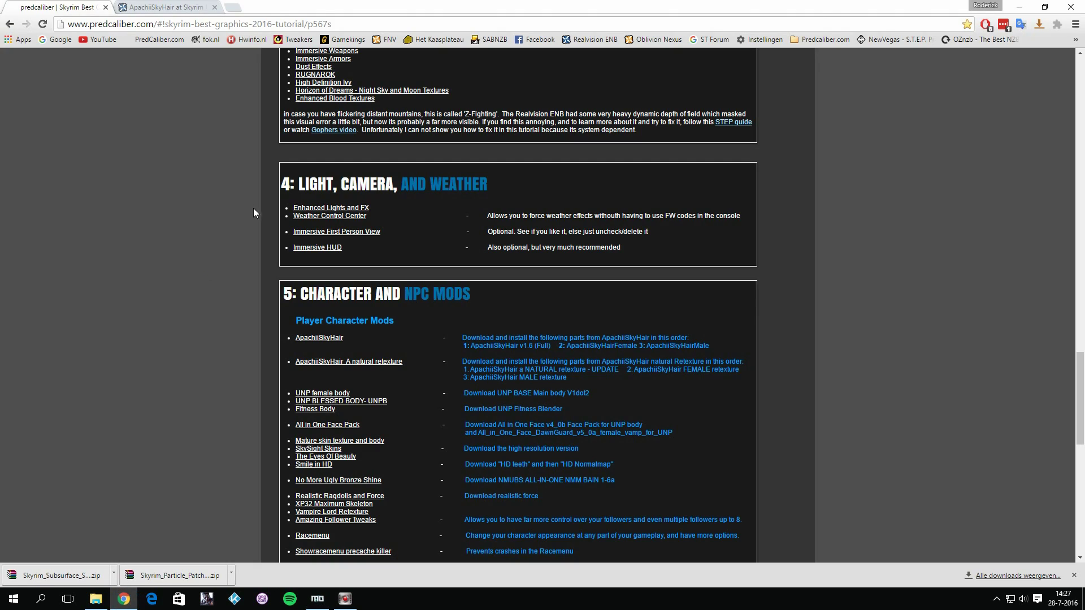
right_click(390, 368)
left_click(404, 374)
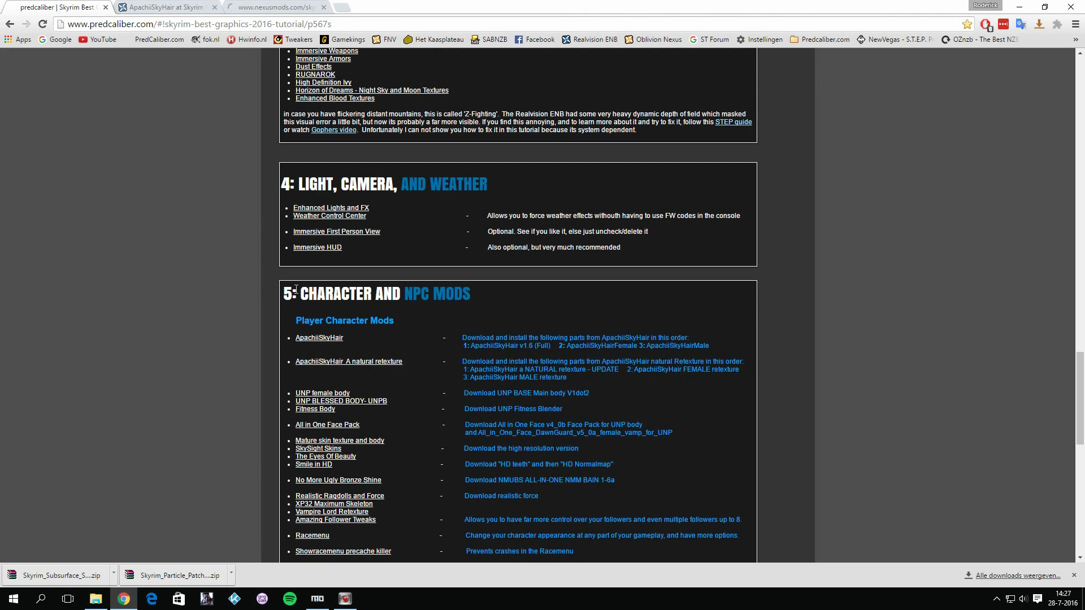
left_click(217, 6)
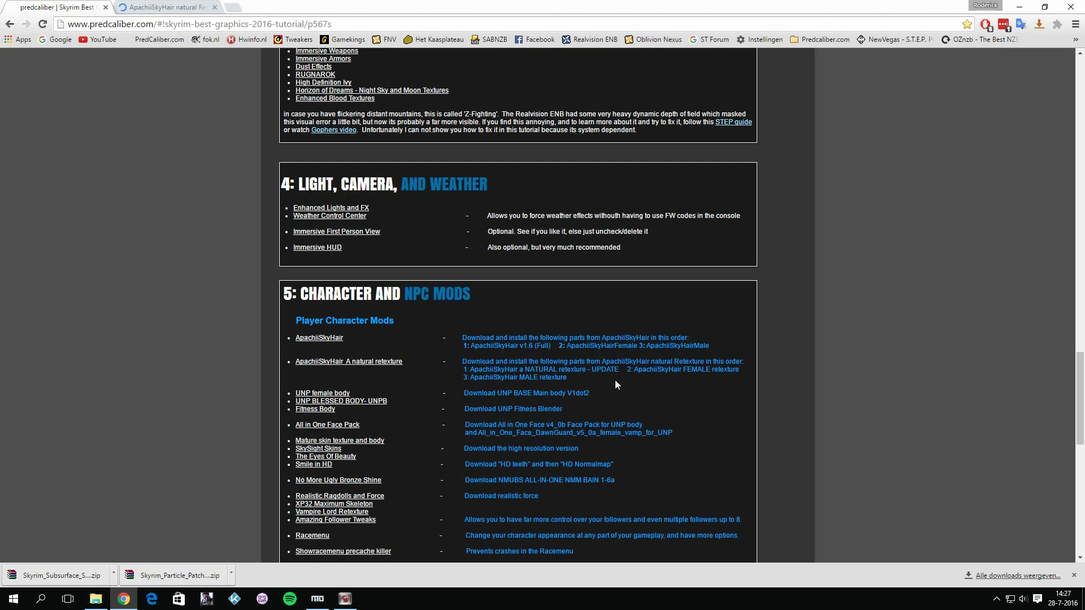
left_click(174, 7)
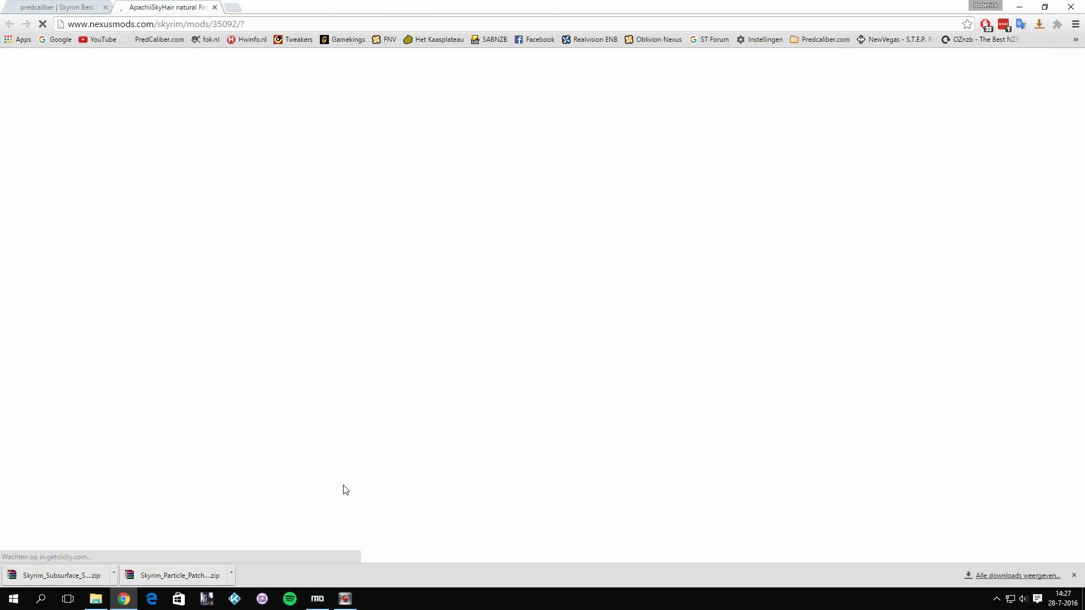
scroll(360, 488, "down", 5)
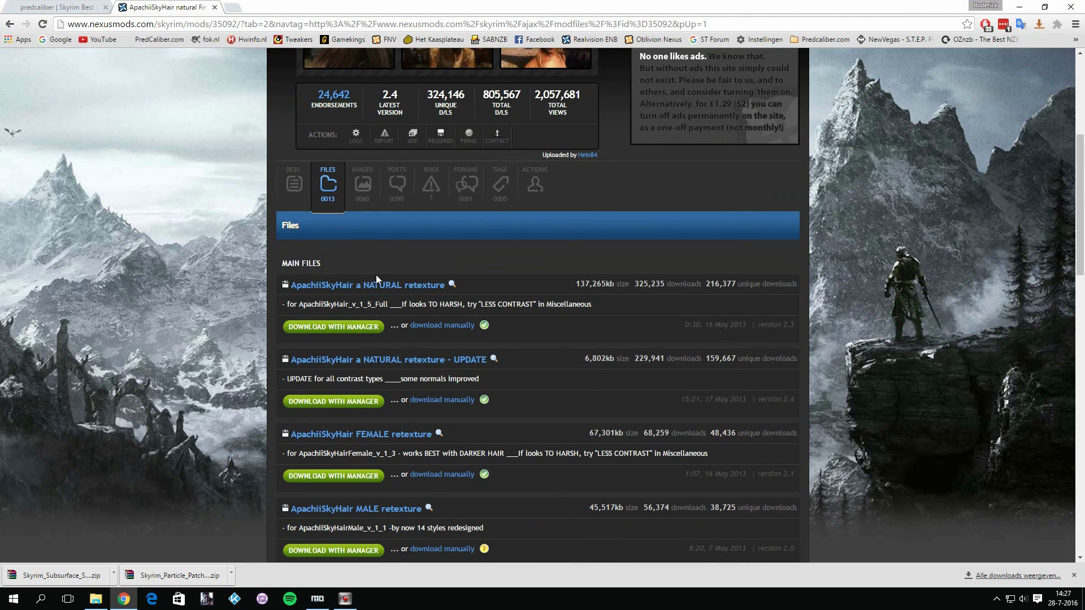
Compare the guide's natural retexture install order with the UPDATE, FEMALE and MALE main files, and return to Mod Organizer
left_click(62, 7)
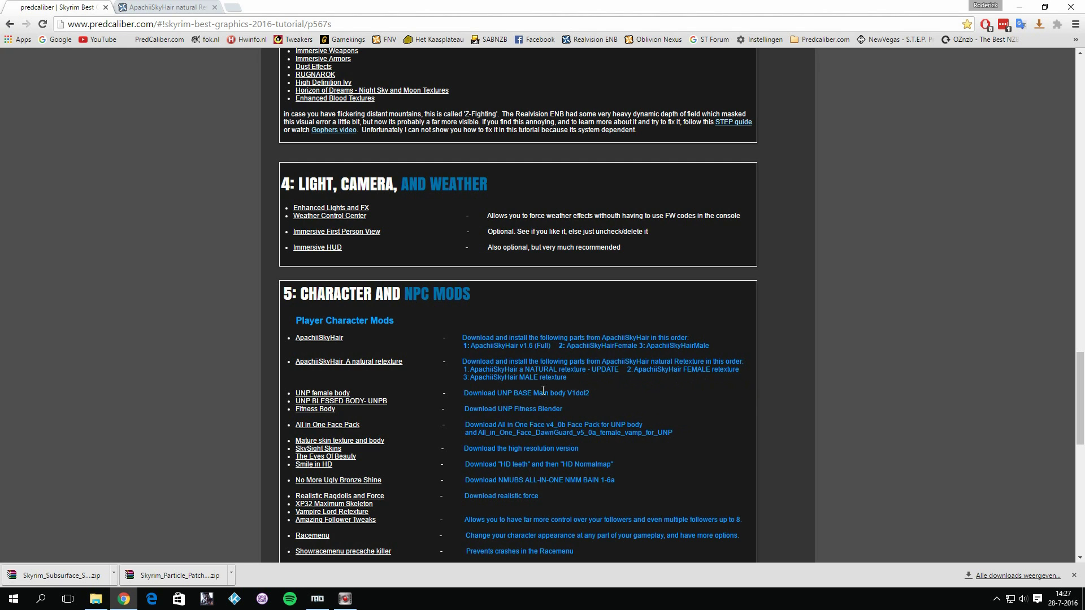
left_click(158, 6)
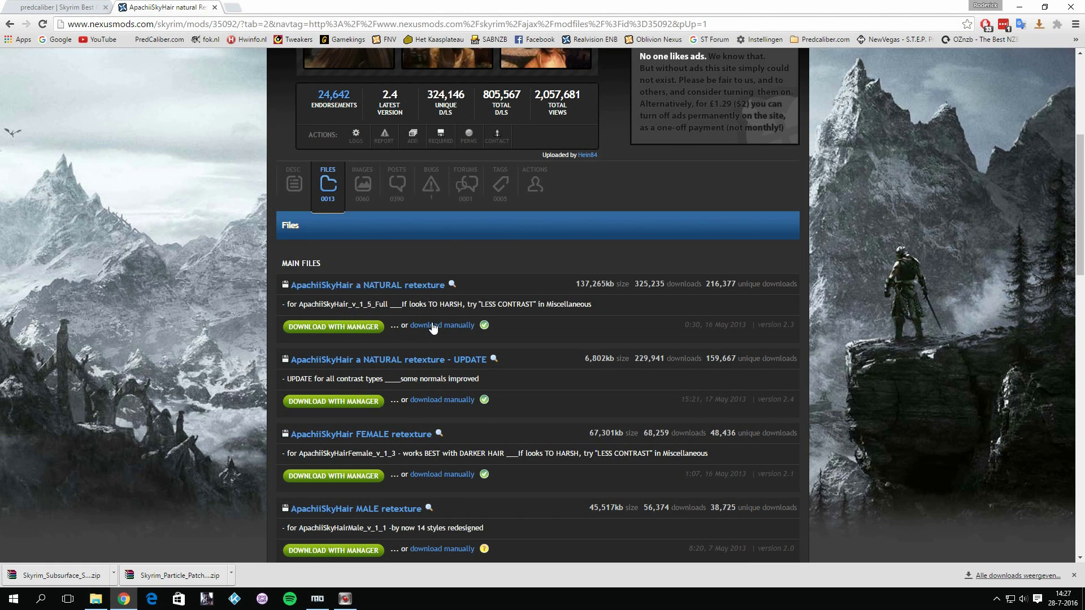
scroll(435, 328, "down", 3)
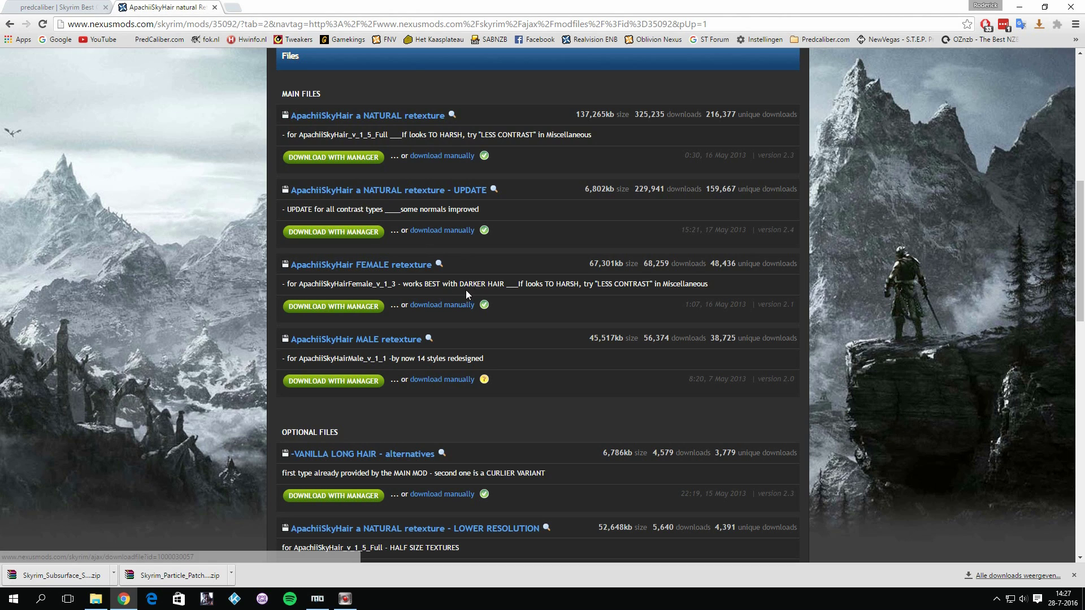
left_click(319, 599)
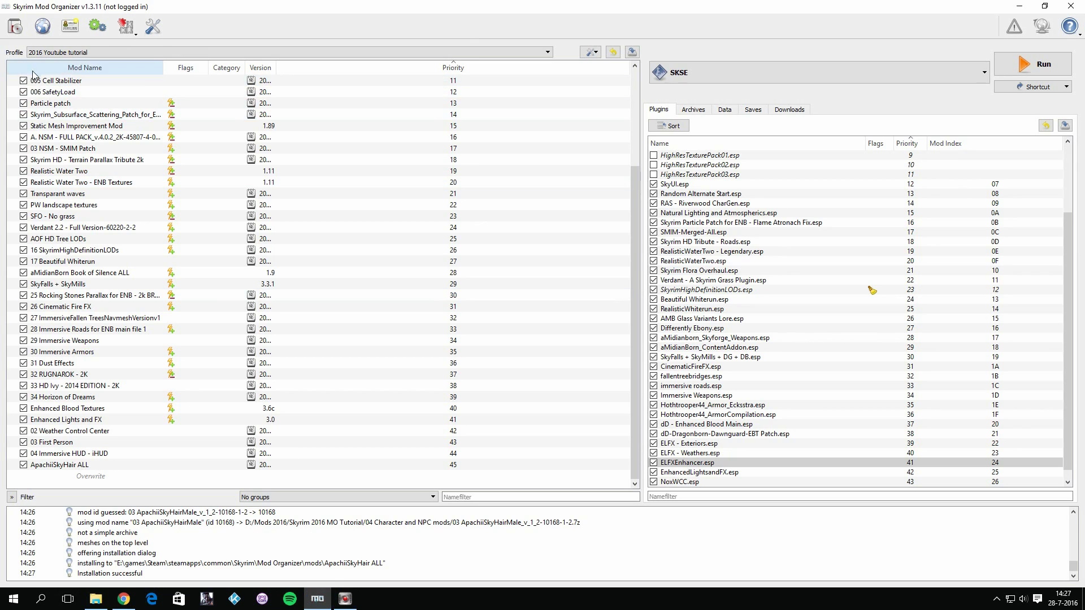
Choose the archive "04 ApachiiSkyHair NATURAL retexture - UPDATE-35092-2-4.rar" for installation and name the mod "ApachiiSkyHair ALL"
left_click(14, 28)
scroll(277, 233, "down", 5)
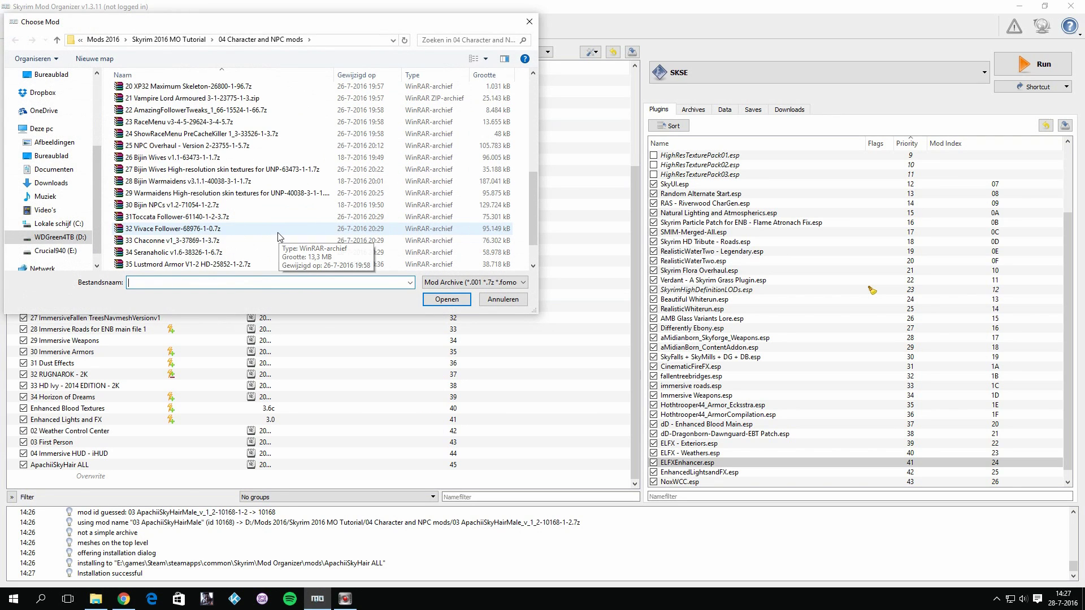
scroll(277, 237, "up", 4)
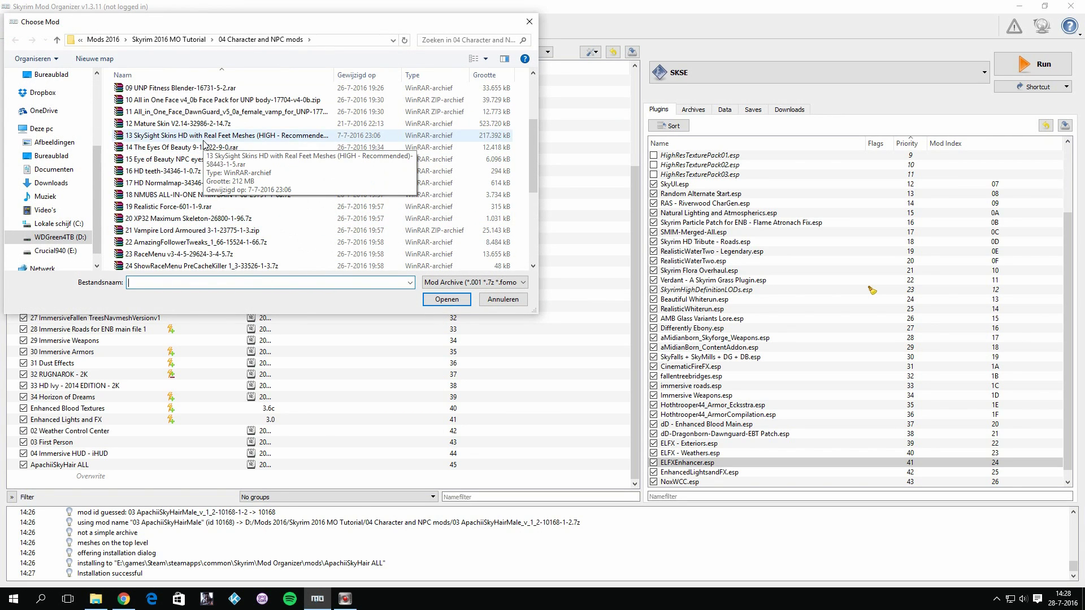
scroll(220, 129, "up", 2)
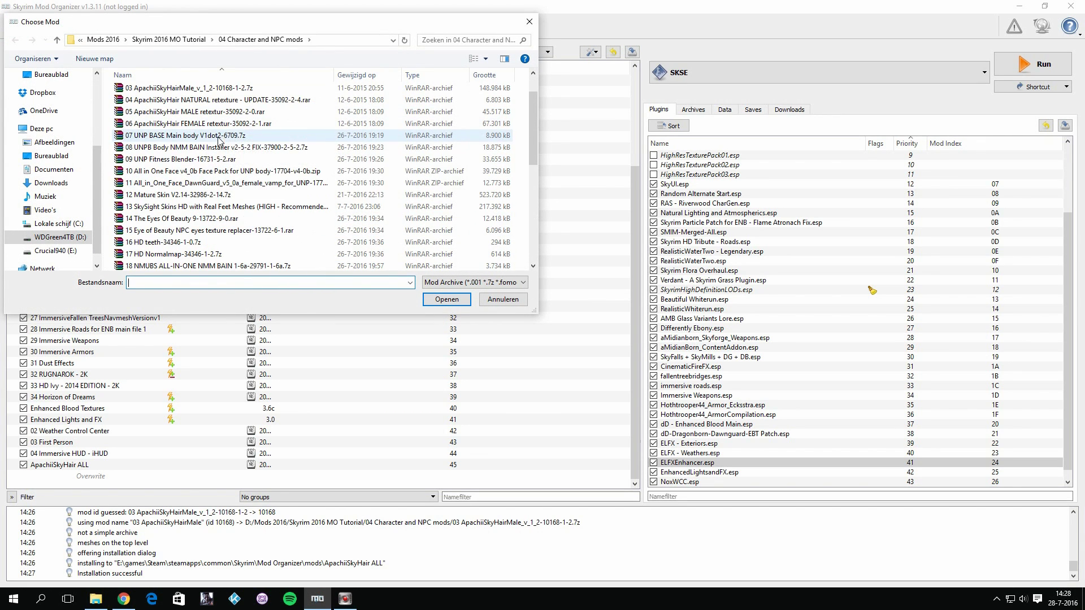
double_click(224, 102)
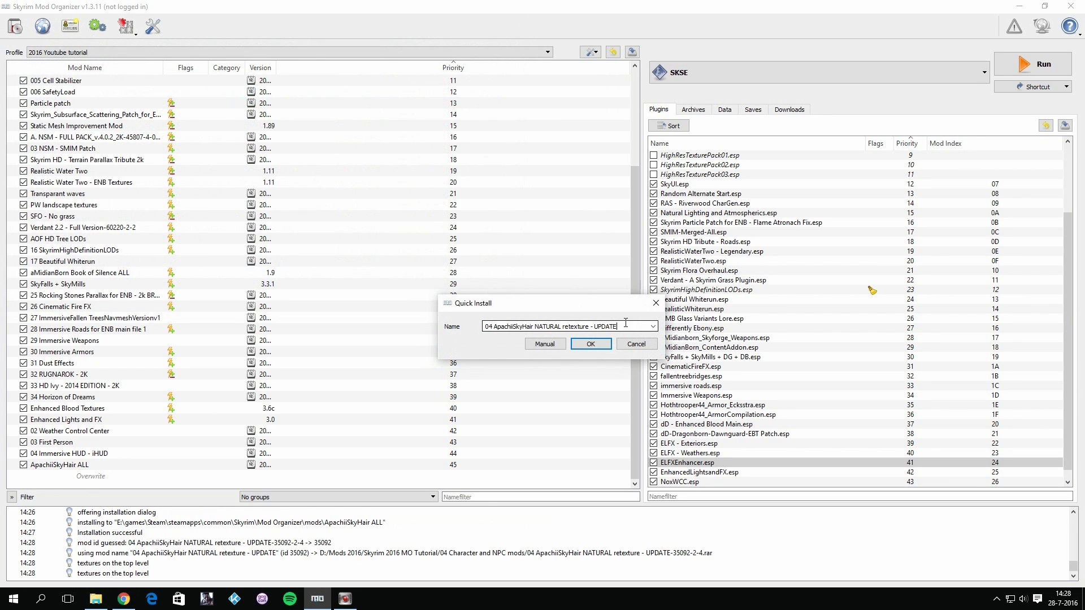
left_click_drag(626, 322, 317, 308)
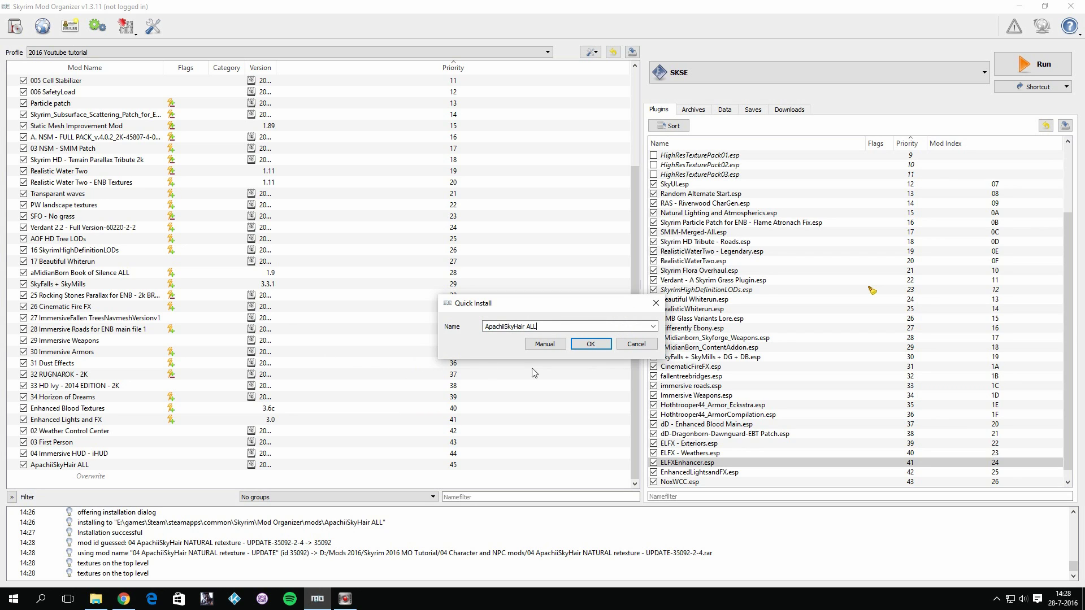
Set the archive's Data folder as the data directory in the manual installer and merge the files into the existing ApachiiSkyHair ALL mod
left_click(552, 345)
left_click(469, 285)
right_click(468, 285)
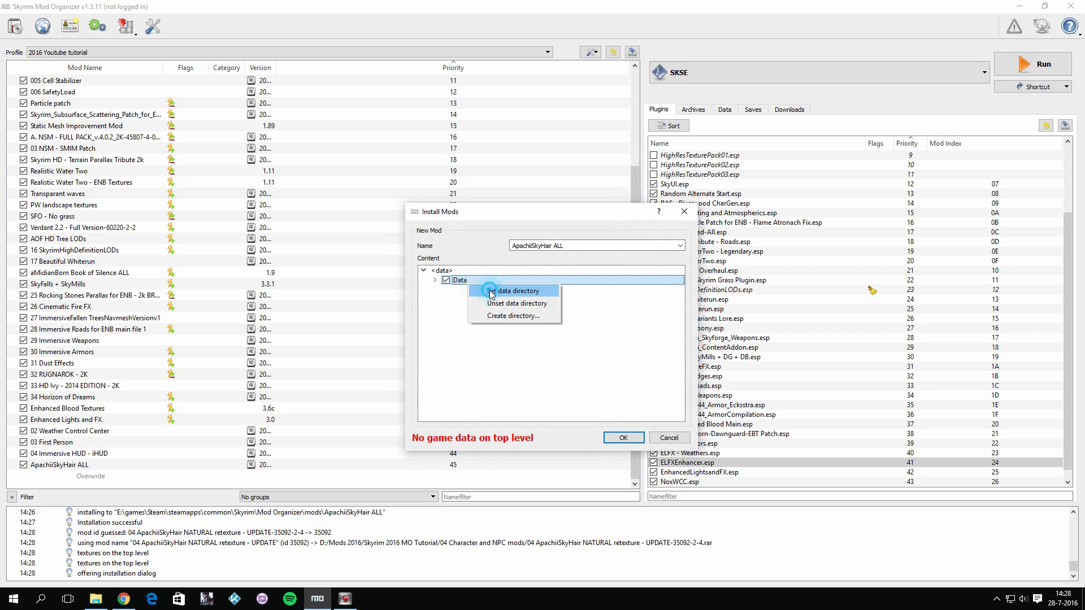
left_click(497, 291)
left_click(631, 438)
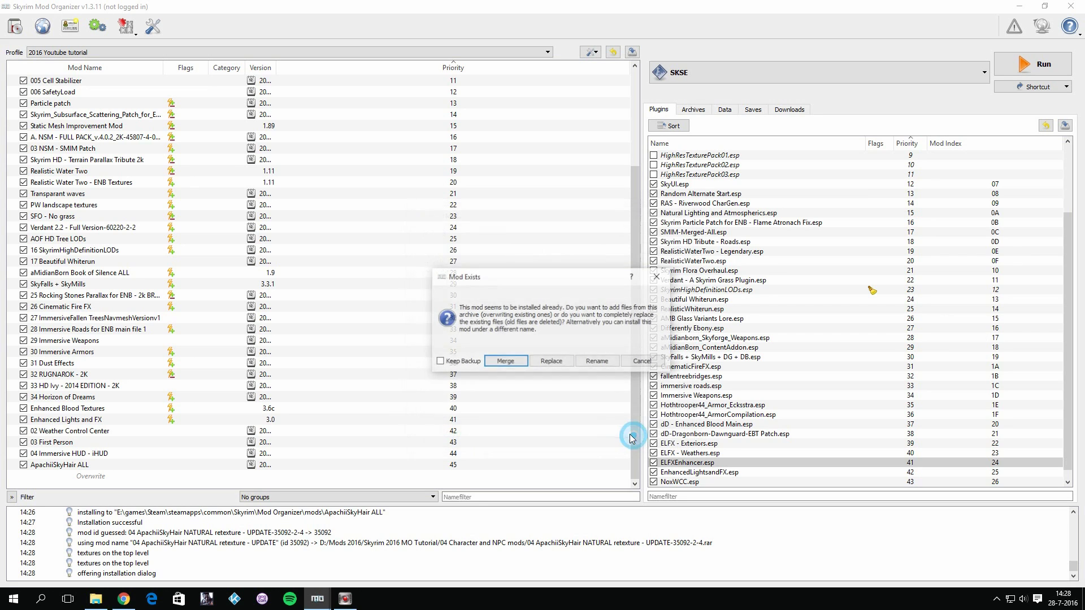
left_click(506, 362)
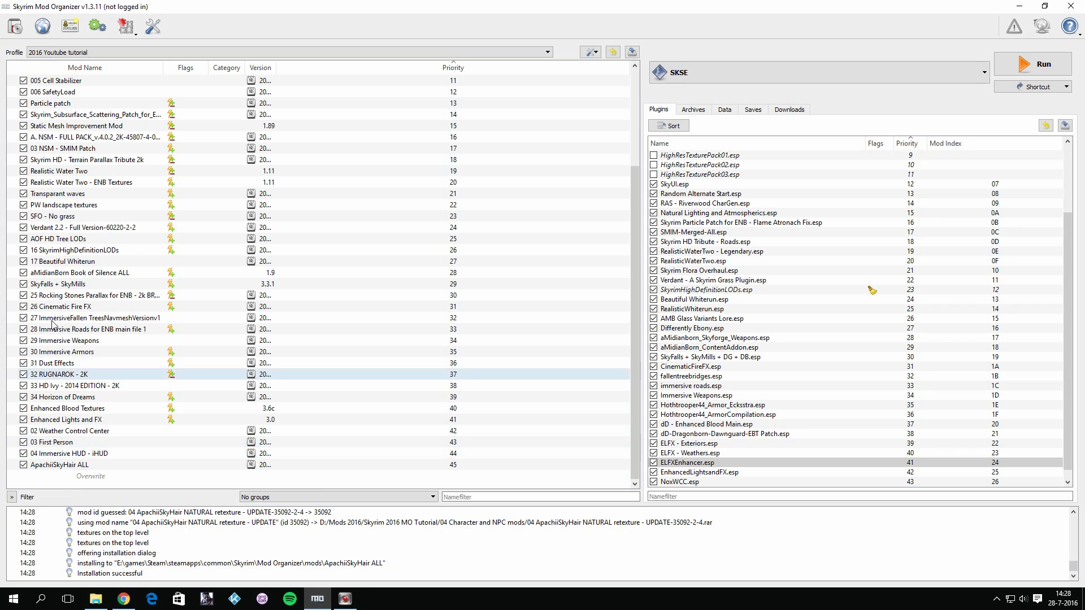
scroll(76, 402, "down", 3)
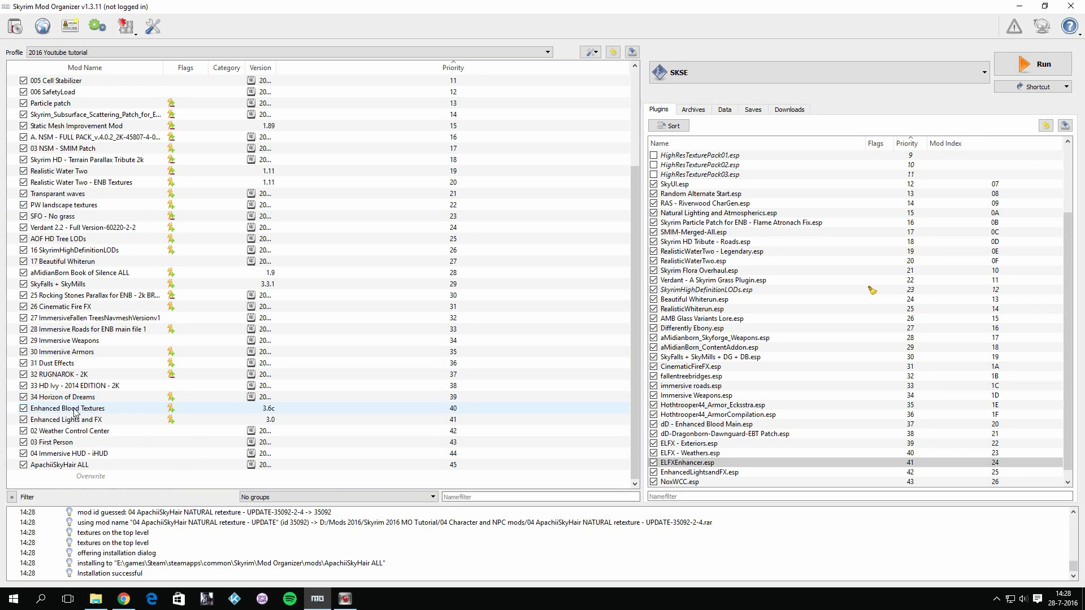
scroll(85, 367, "up", 4)
scroll(107, 316, "down", 4)
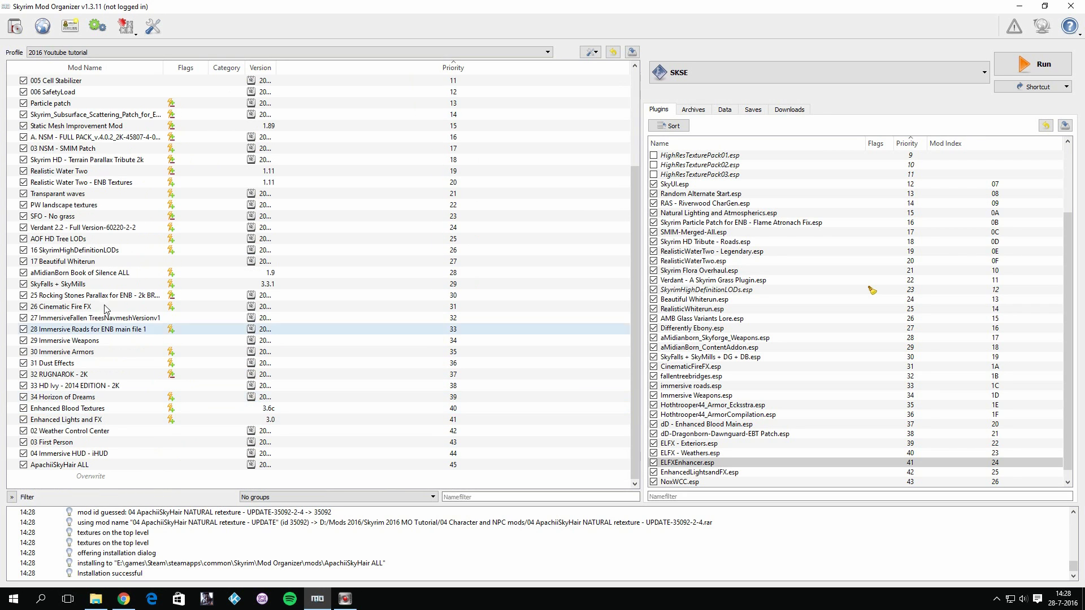
Choose "05 ApachiiSkyHair MALE retextur-35092-2-0.rar" for manual installation and set its top folder as the data directory
left_click(16, 27)
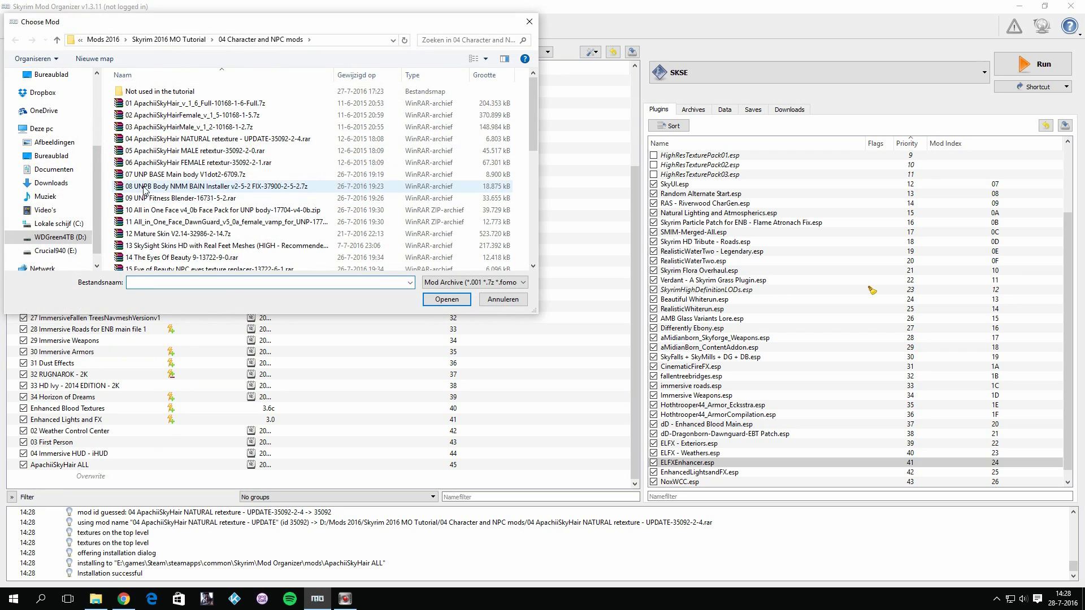
left_click(210, 152)
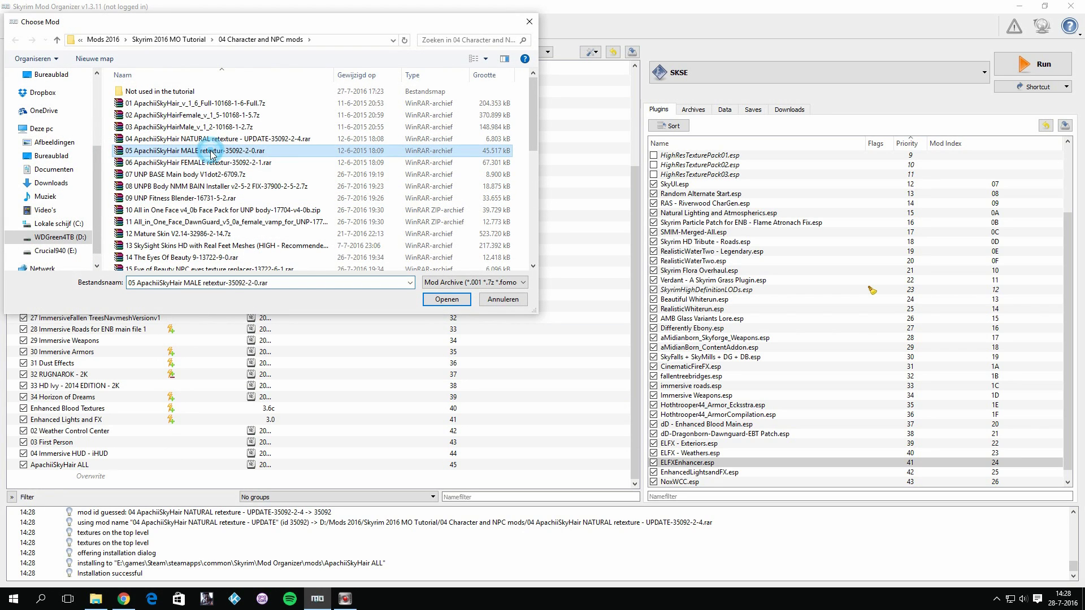
double_click(210, 152)
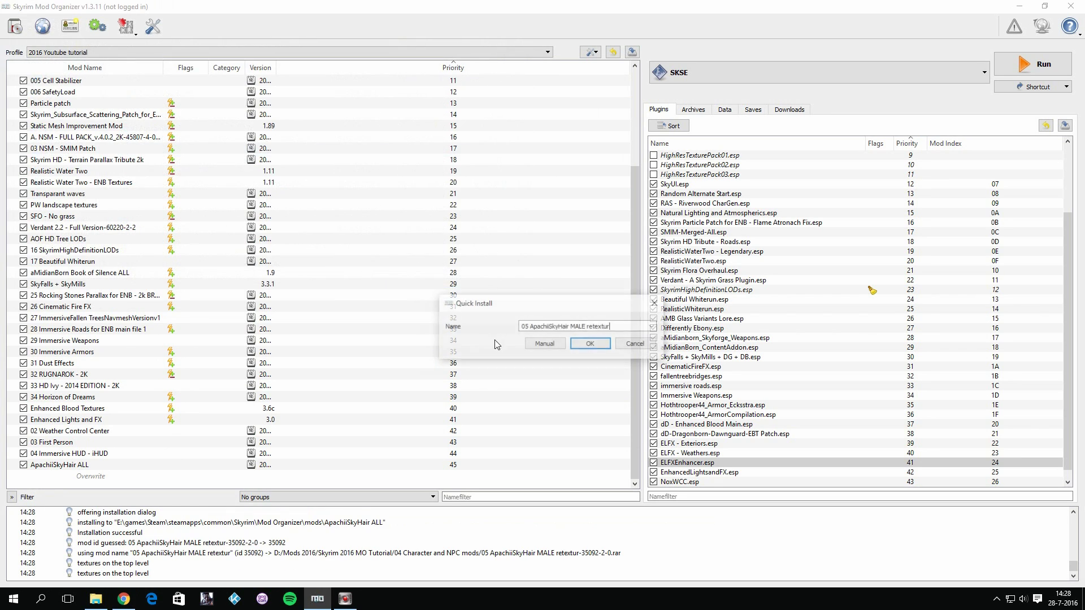
left_click(548, 343)
right_click(462, 284)
left_click(480, 290)
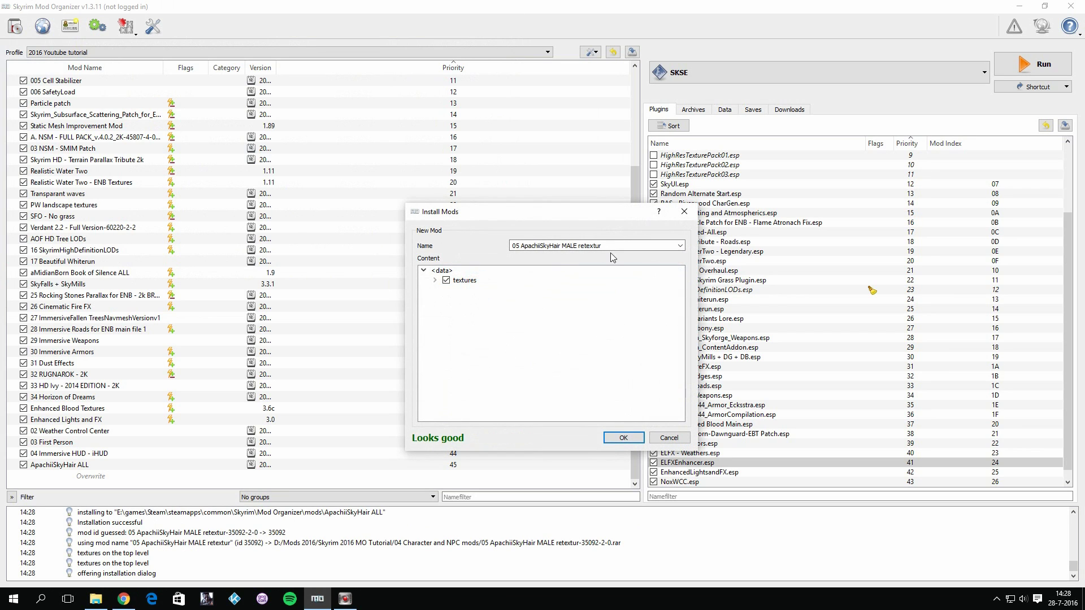
Name the male retexture mod "ApachiiSkyHair ALL" and merge it into the existing mod of that name
triple_click(622, 246)
type("ApachiiSkyHair ALL")
left_click(622, 436)
left_click(505, 366)
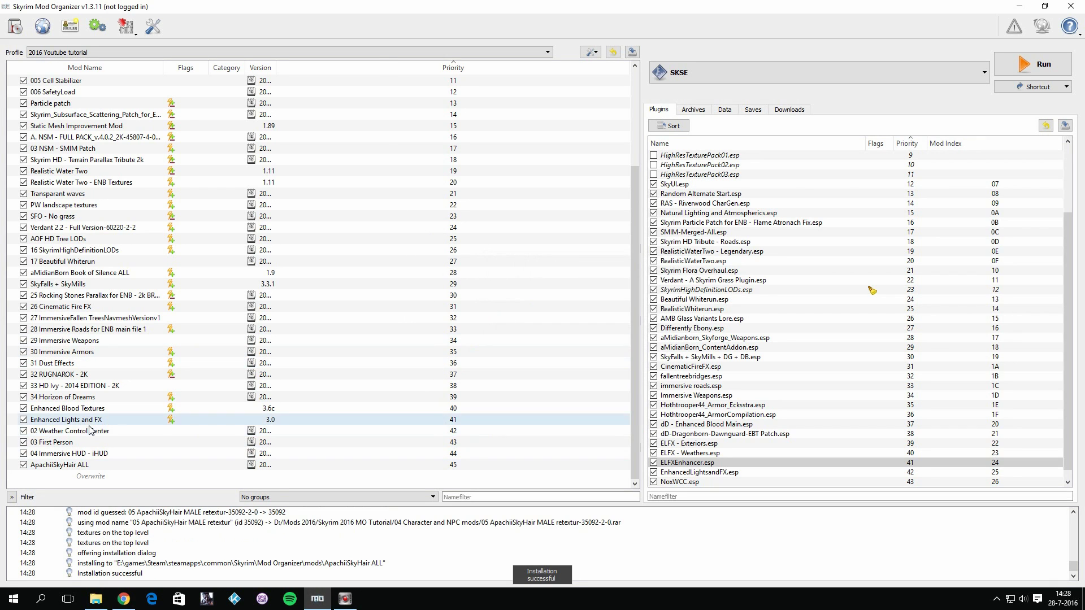
Choose the archive "06 ApachiiSkyHair FEMALE retextur-35092-2-1.rar" for installation and name the mod "ApachiiSkyHair ALL"
left_click(16, 26)
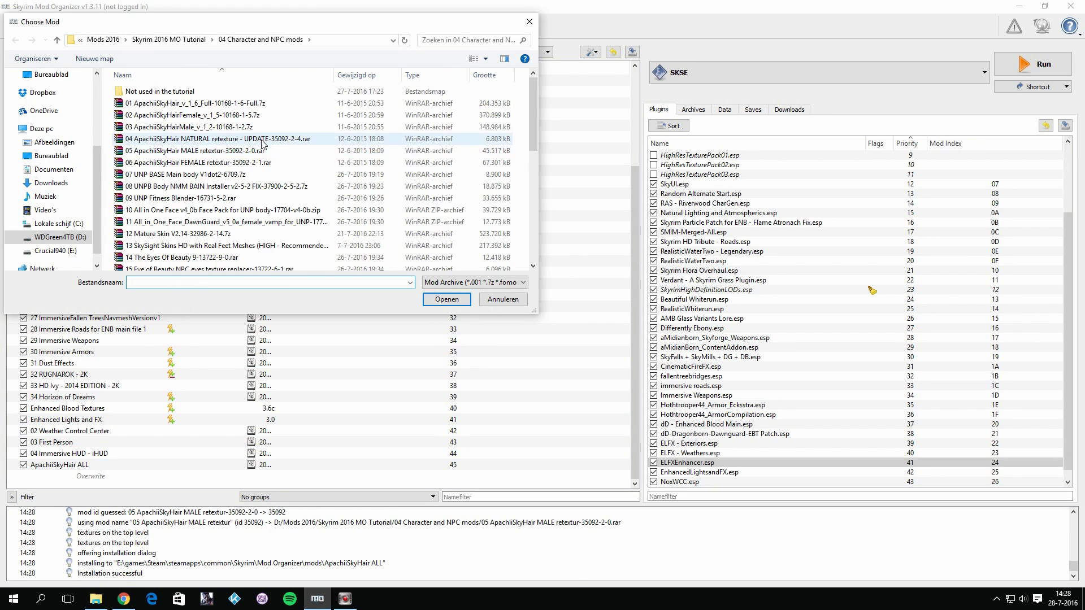
double_click(218, 162)
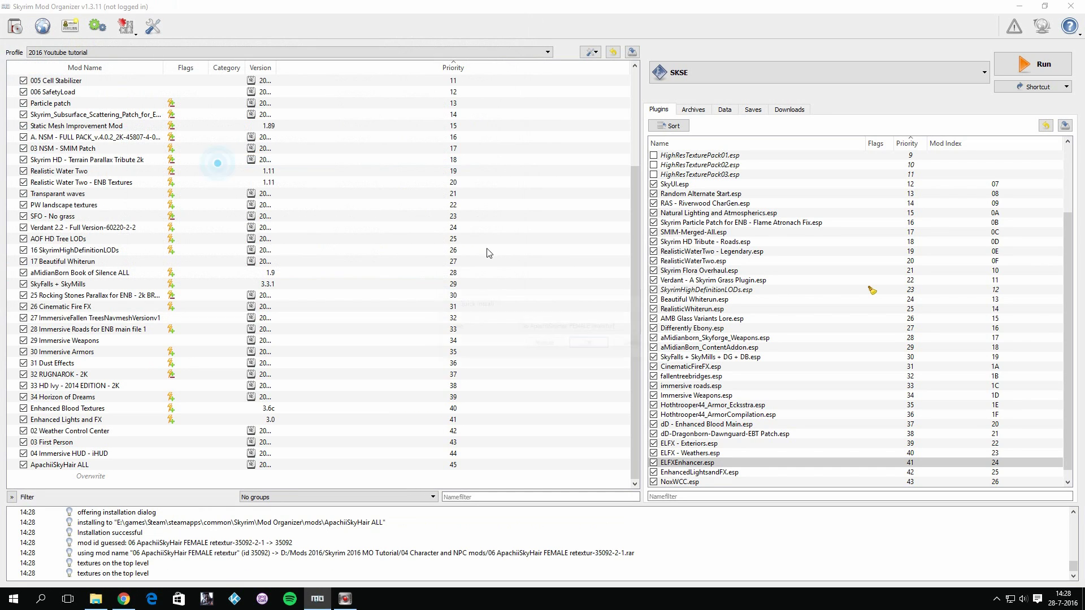
type("ApachiiSkyHair ALL")
key("End")
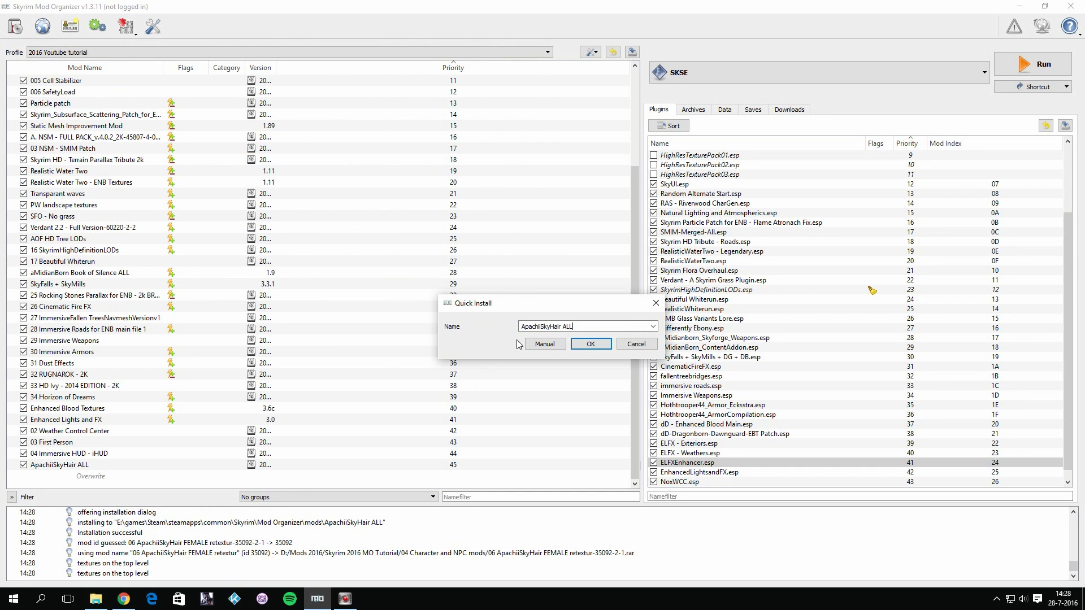
Set the female retexture's top folder as the data directory in the manual installer and merge it into the existing mod
left_click(543, 345)
right_click(464, 281)
left_click(509, 290)
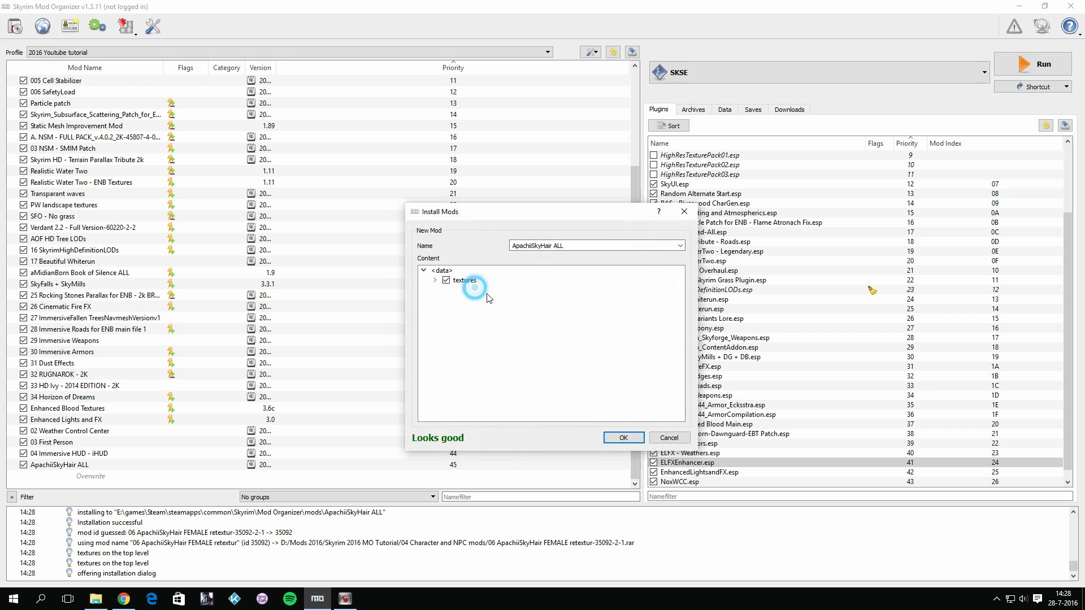
left_click(621, 438)
left_click(497, 360)
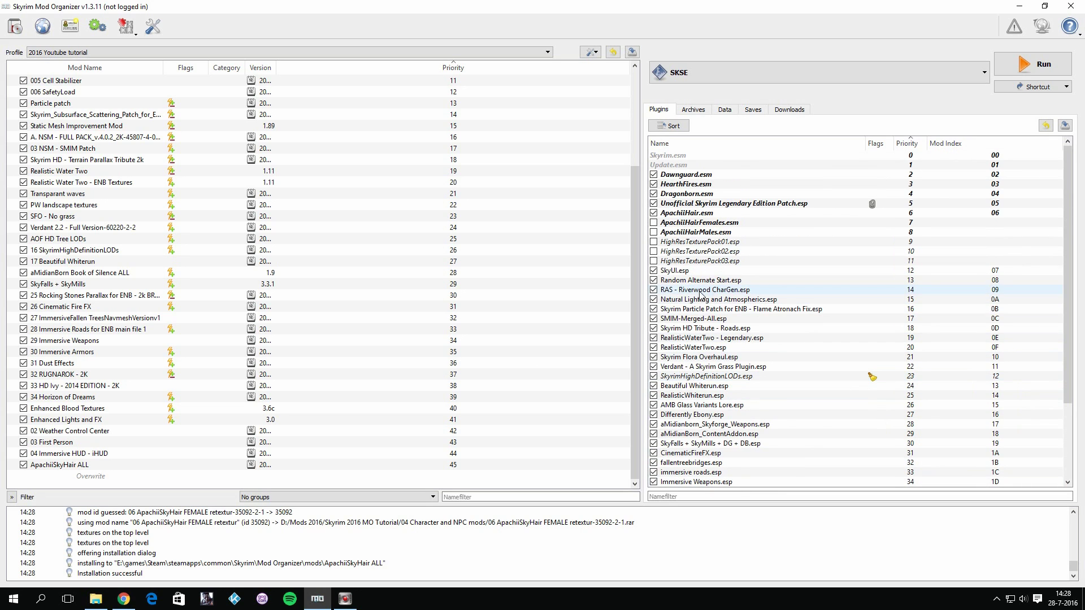
Enable the plugins ApachiiHairFemales.esm and ApachiiHairMales.esm in the load order
scroll(707, 339, "up", 4)
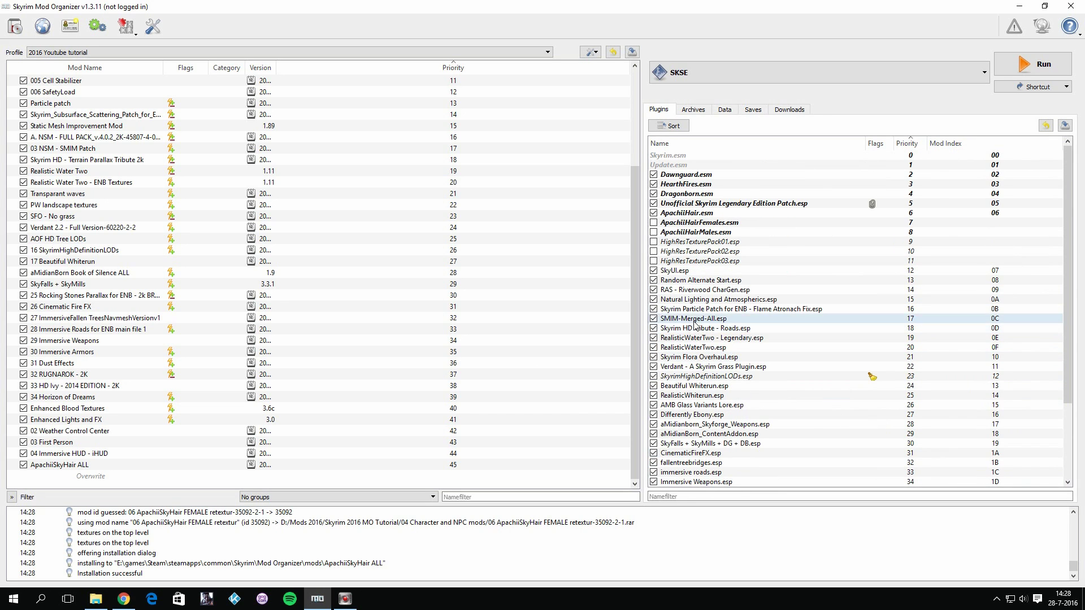
left_click(653, 223)
left_click(654, 233)
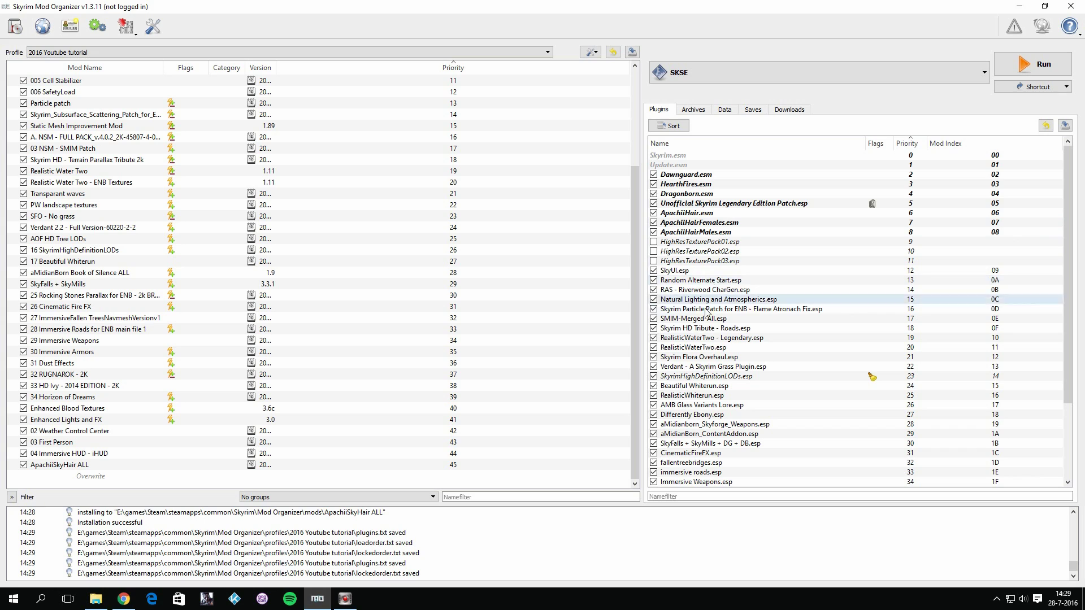
scroll(705, 314, "down", 4)
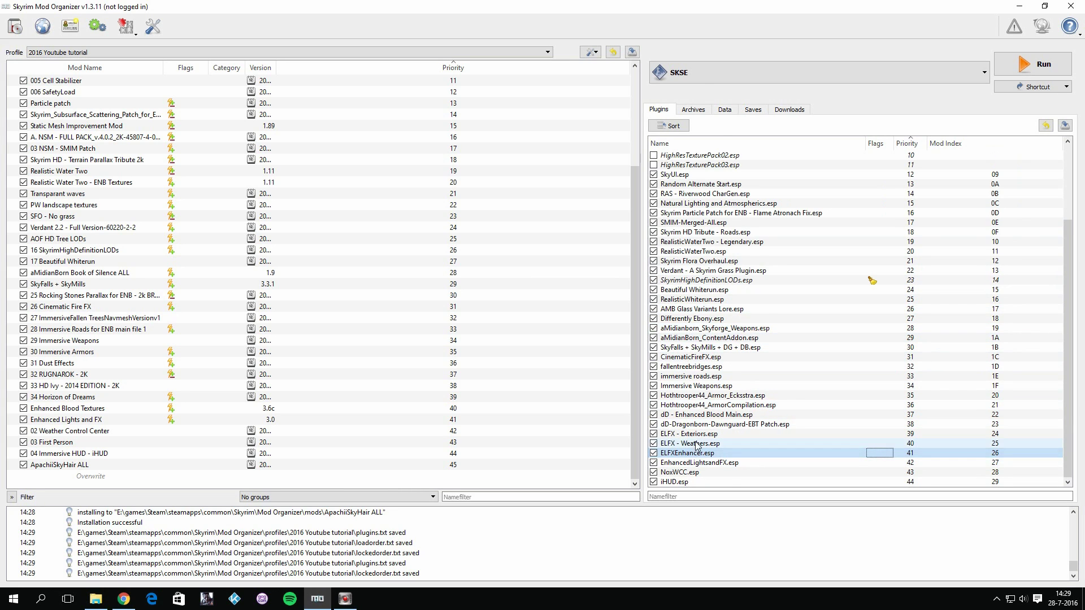
scroll(697, 446, "up", 4)
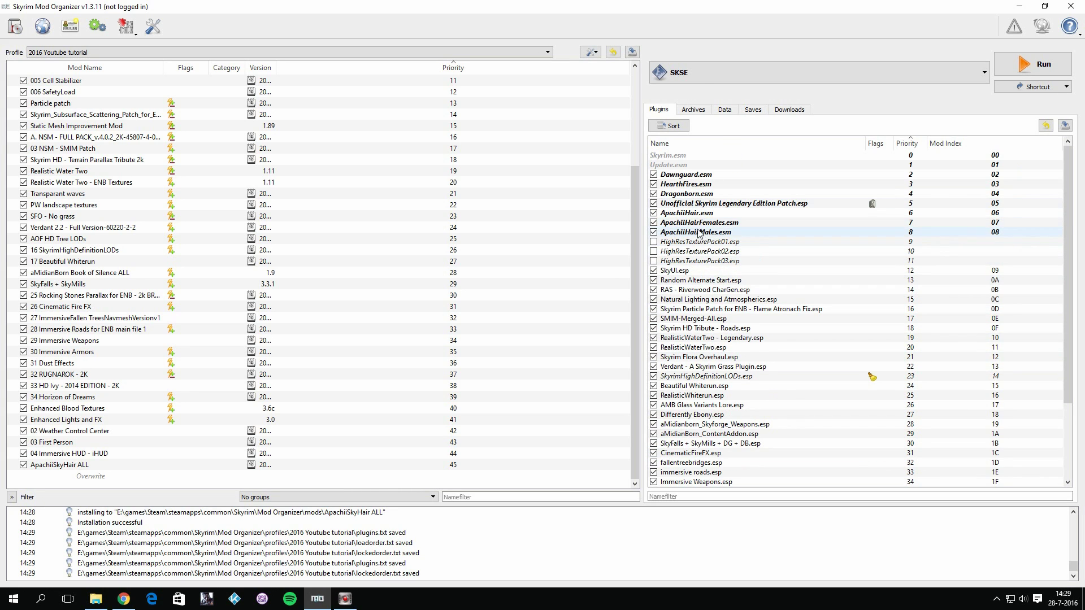
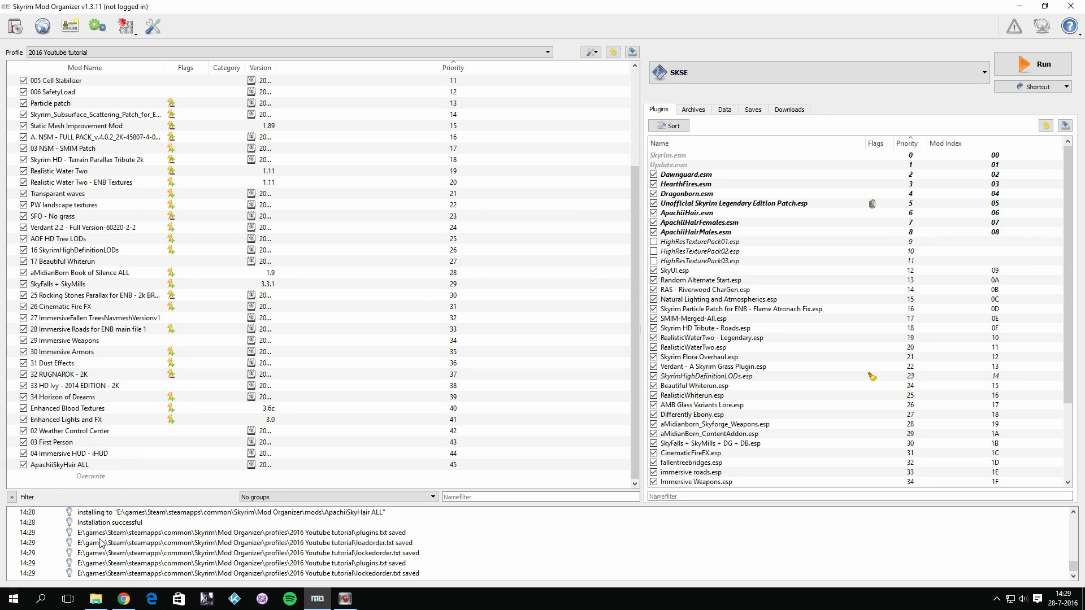
Switch to Chrome, close the ApachiiSkyHair natural Retexture page and open the guide's "UNP female body" link in a new tab
left_click(123, 599)
scroll(296, 344, "up", 6)
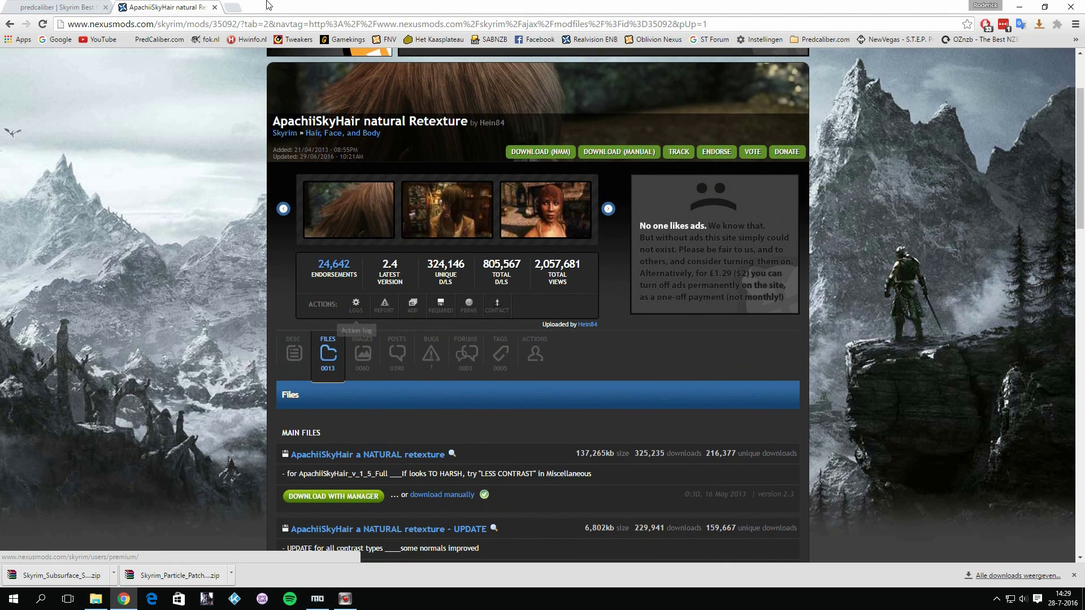
left_click(214, 7)
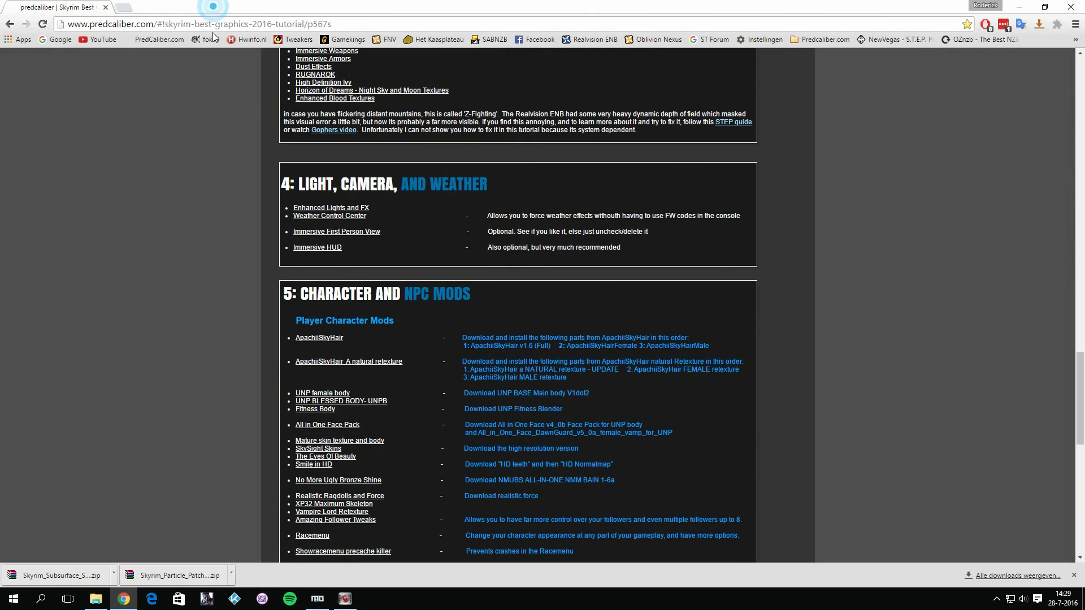
right_click(333, 394)
left_click(362, 401)
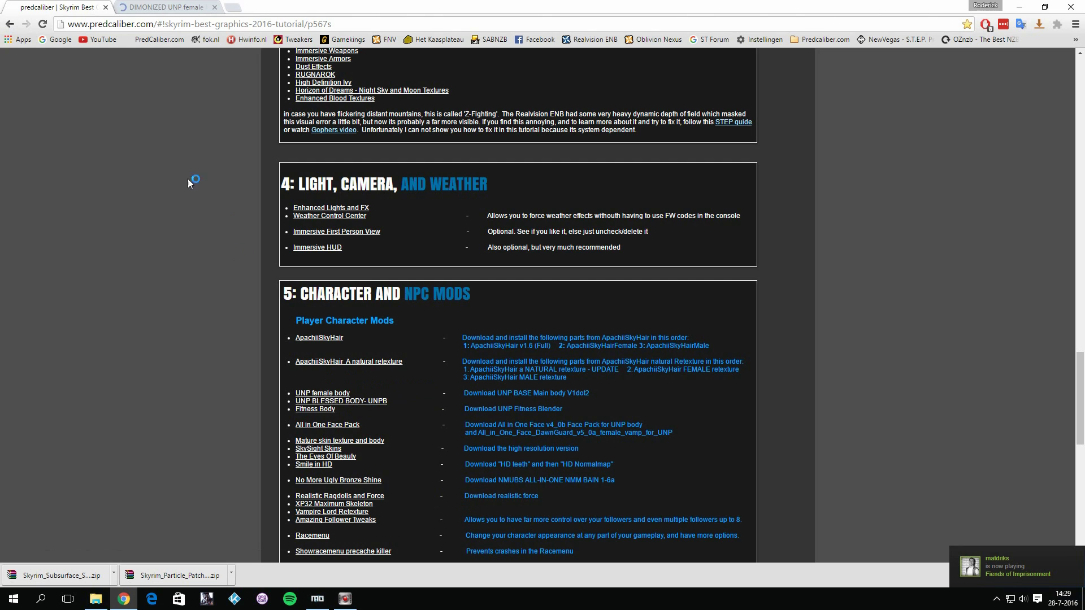
Show the files of the DIMONIZED UNP female body mod and examine its main files
left_click(178, 14)
scroll(338, 424, "down", 4)
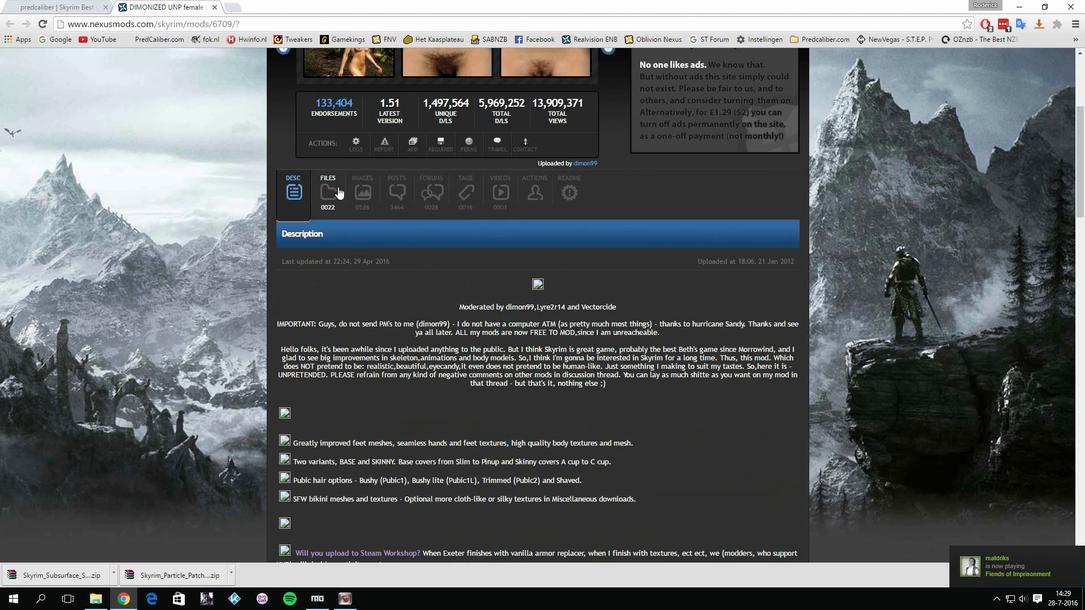
left_click(328, 193)
scroll(372, 414, "down", 4)
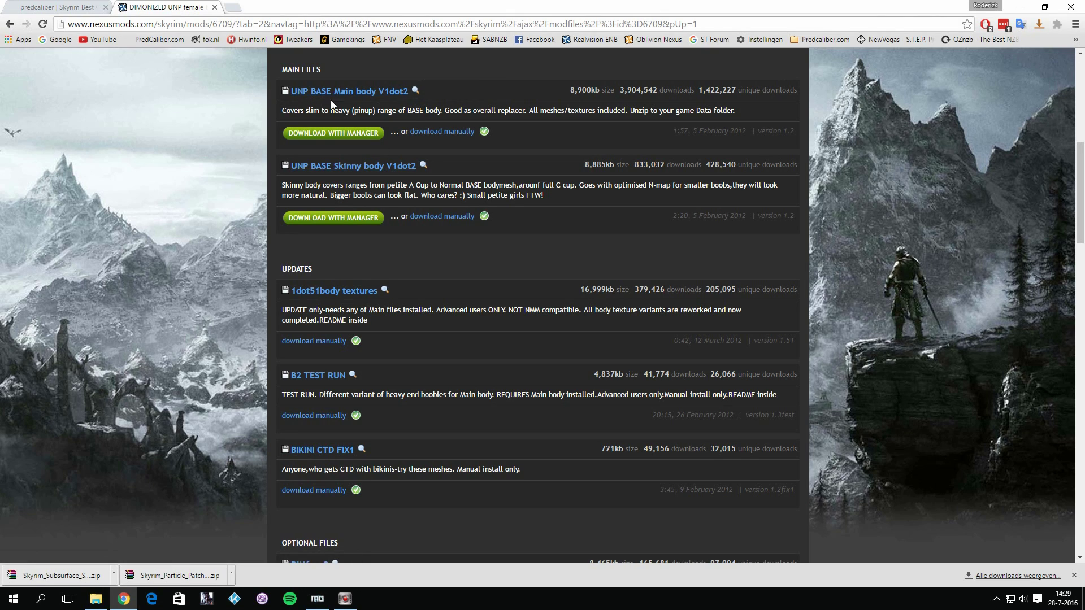
Switch back to Mod Organizer and choose the archive "07 UNP BASE Main body V1dot2-6709.7z" for installation
left_click(323, 608)
left_click(13, 25)
scroll(247, 197, "down", 2)
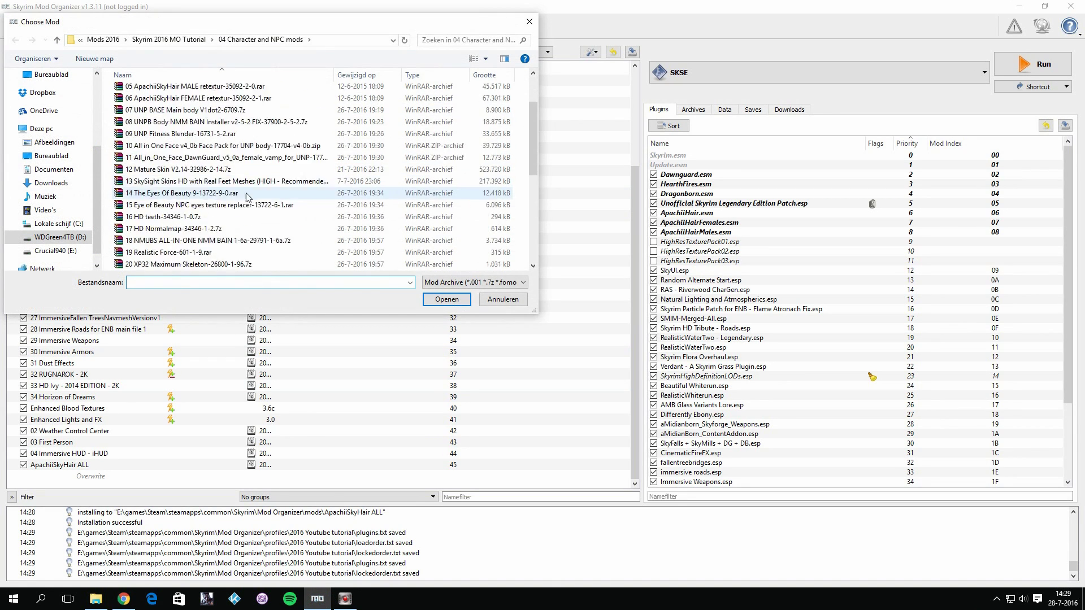
scroll(237, 197, "down", 1)
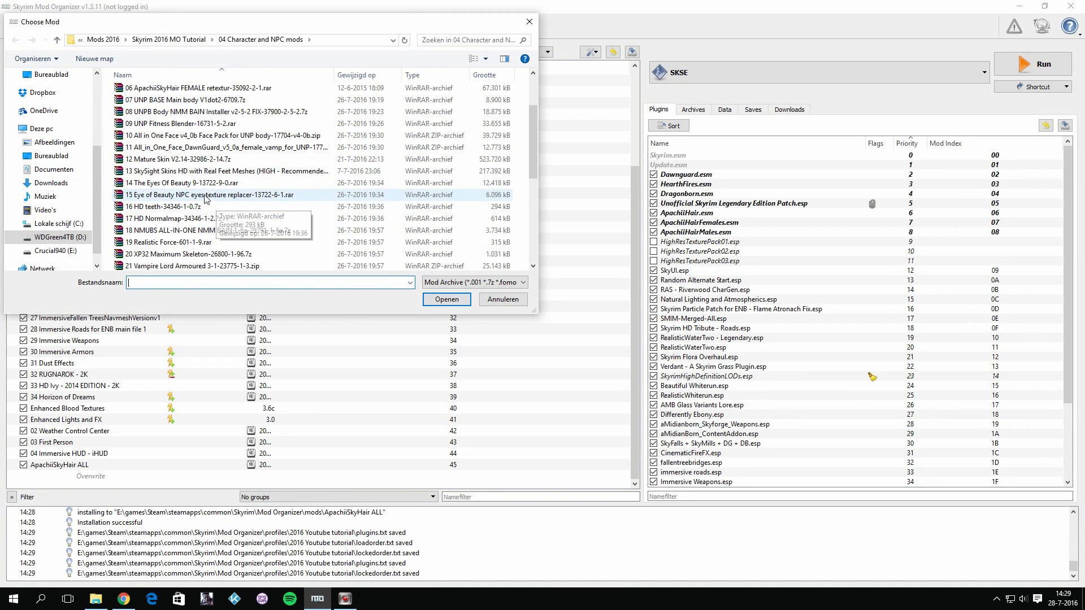
double_click(204, 100)
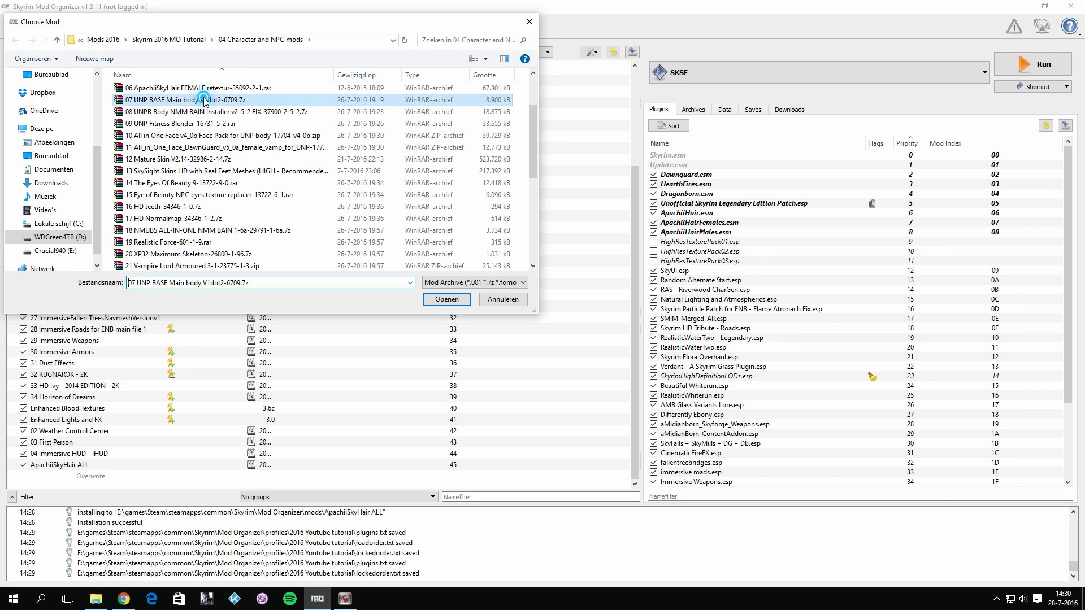
Open the manual installer for the UNP body archive and set the UNP_BASE_Main_body_V1dot2 folder as the data directory
left_click(546, 346)
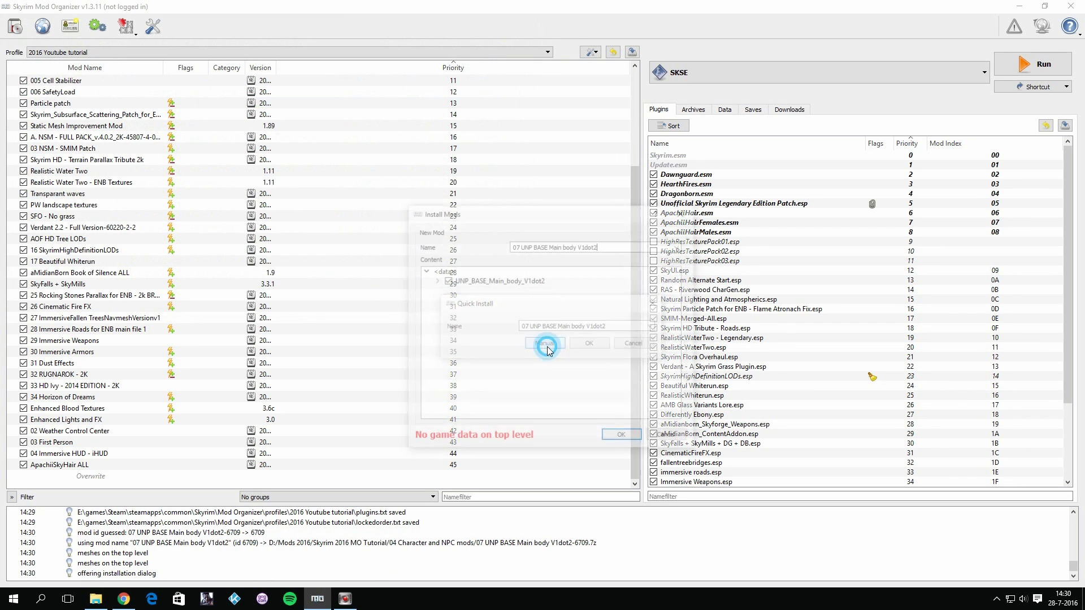
double_click(487, 281)
right_click(488, 284)
left_click(514, 288)
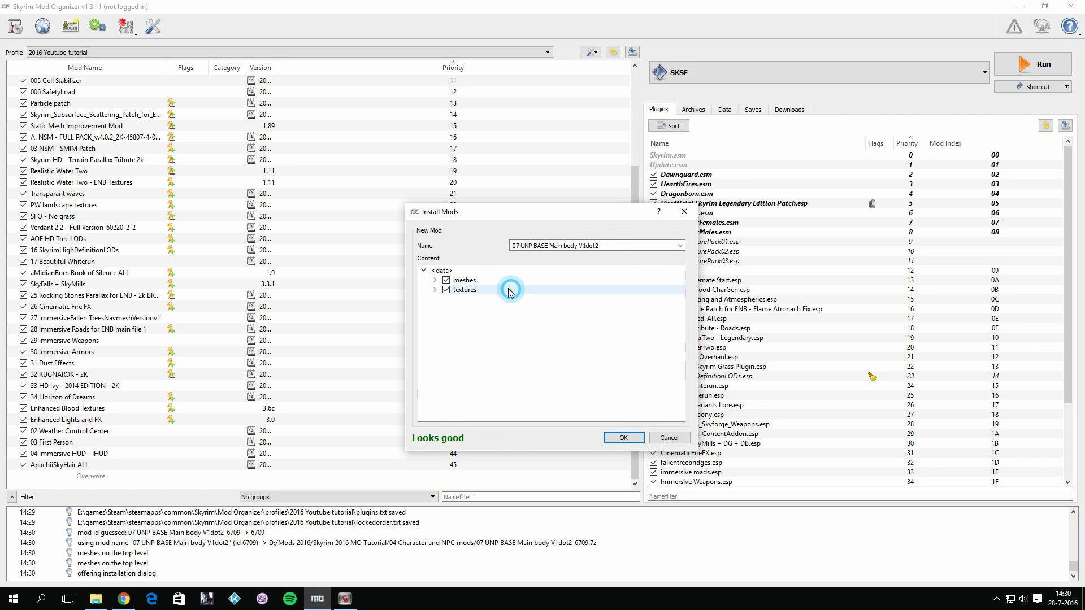
Install the UNP BASE Main body V1dot2 mod and enable it in the mod list
left_click(622, 438)
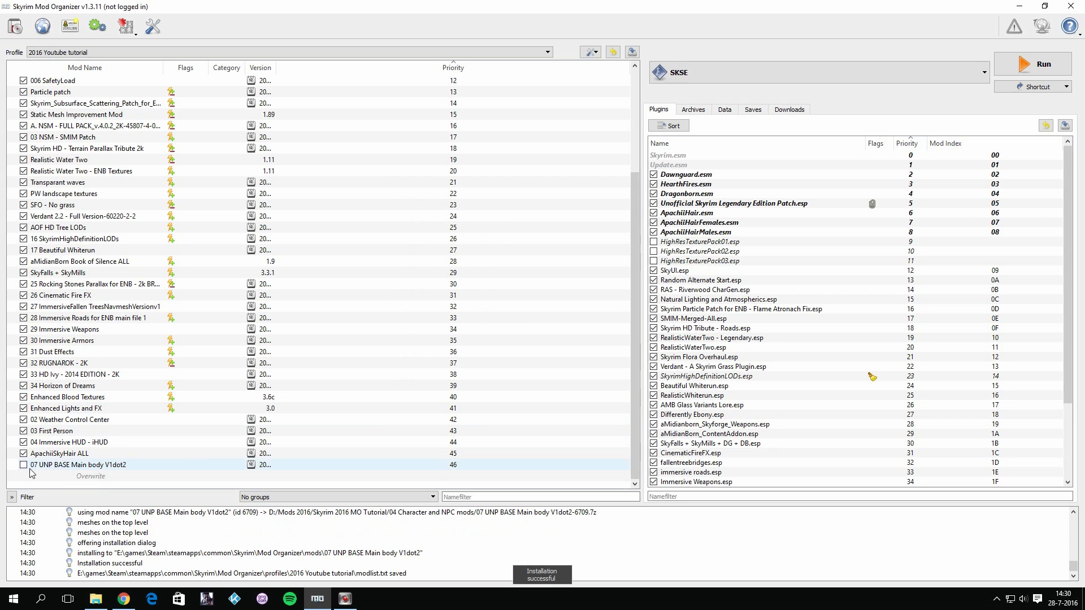
left_click(23, 465)
Switch to Chrome, close the DIMONIZED UNP female body page and open the guide's "UNP BLESSED BODY- UNPB" link in a new tab
left_click(123, 599)
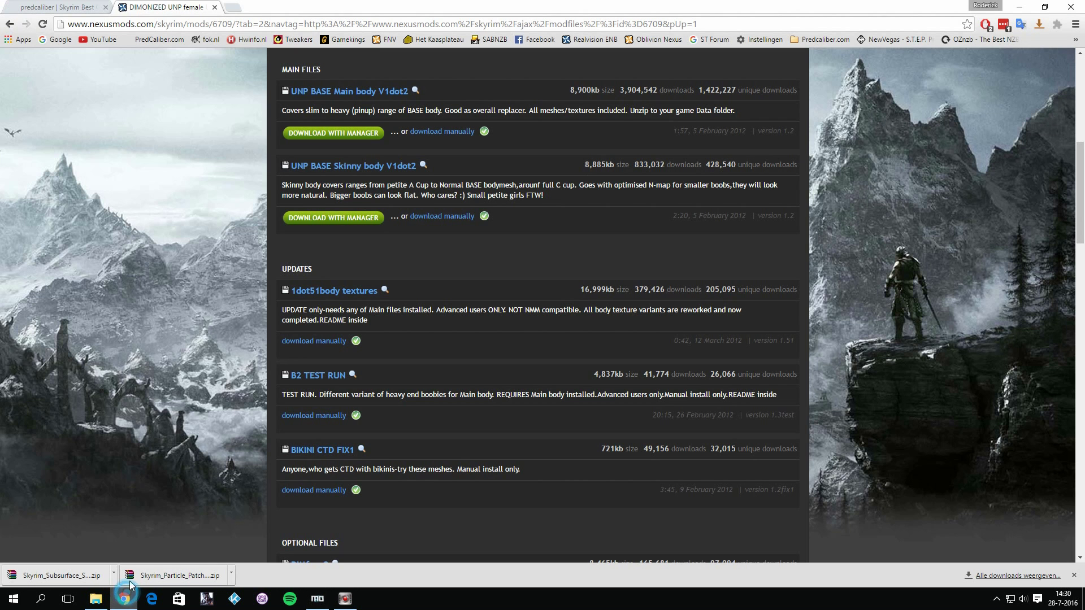
left_click(215, 7)
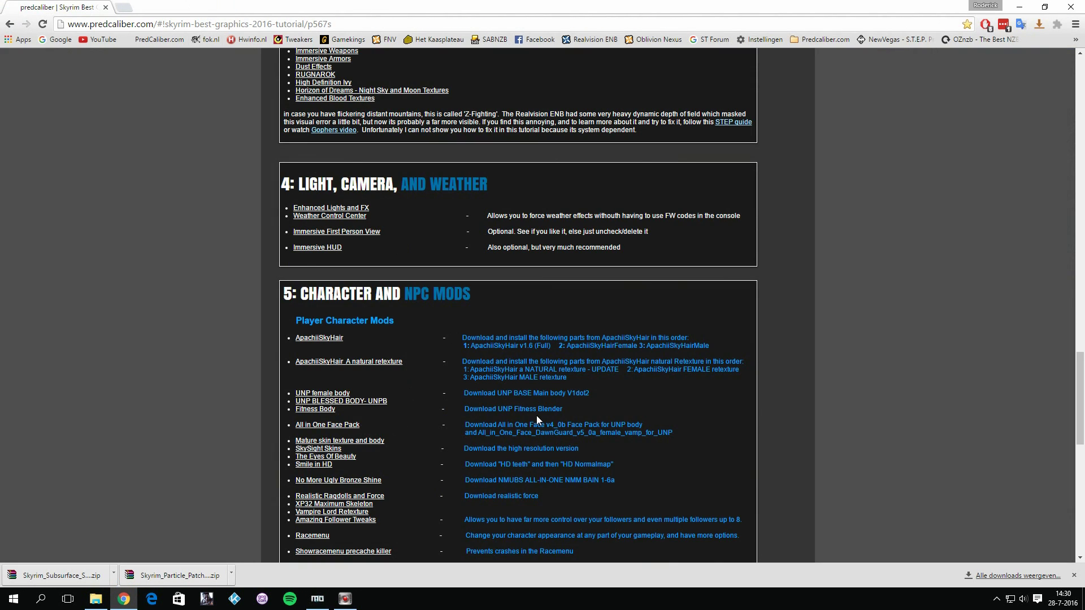
right_click(349, 403)
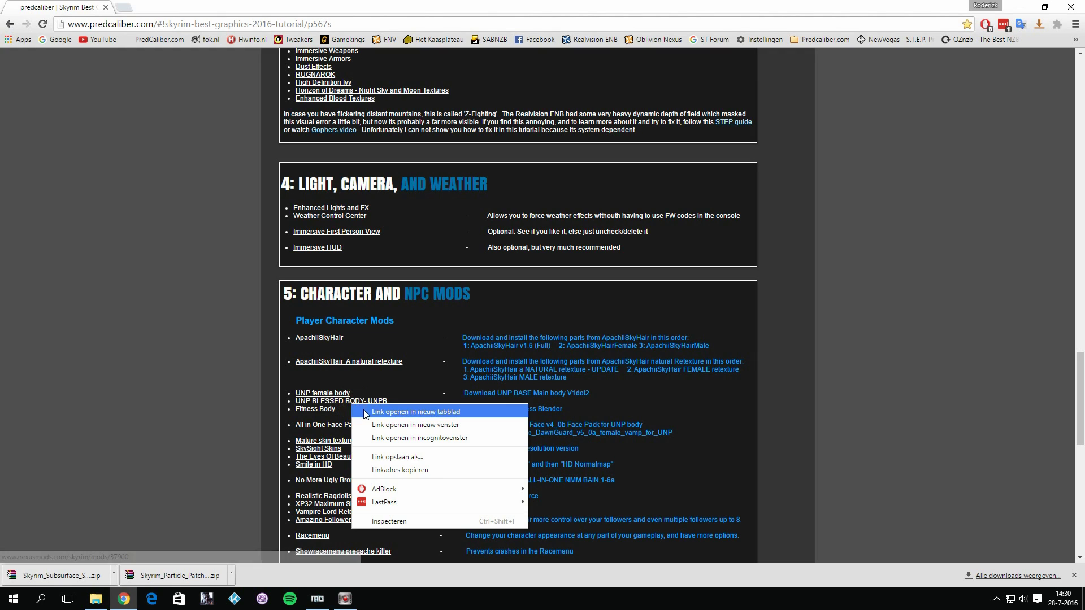
left_click(435, 411)
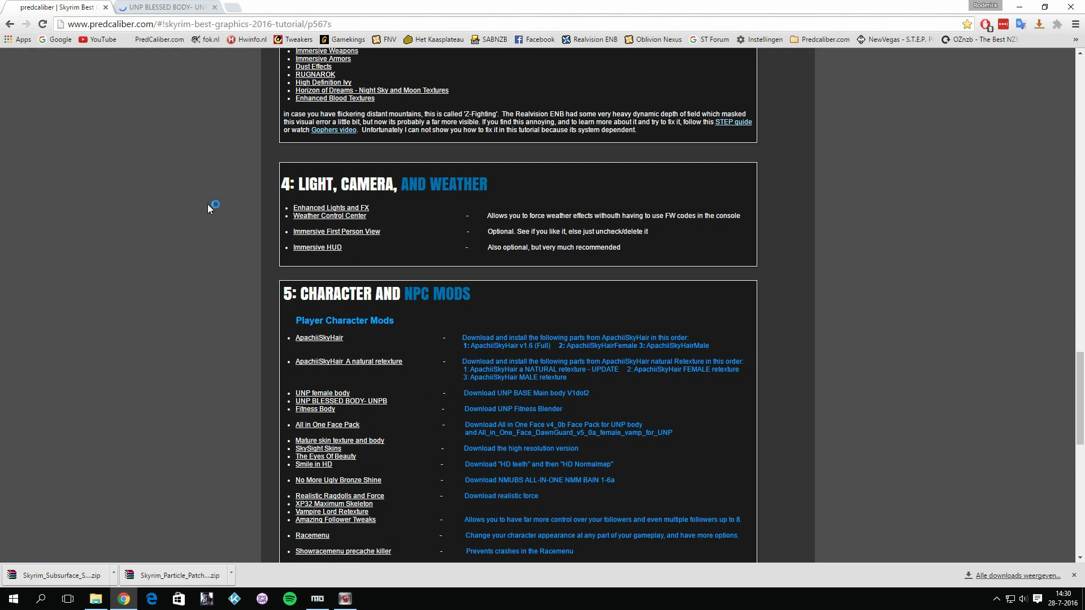
left_click(212, 4)
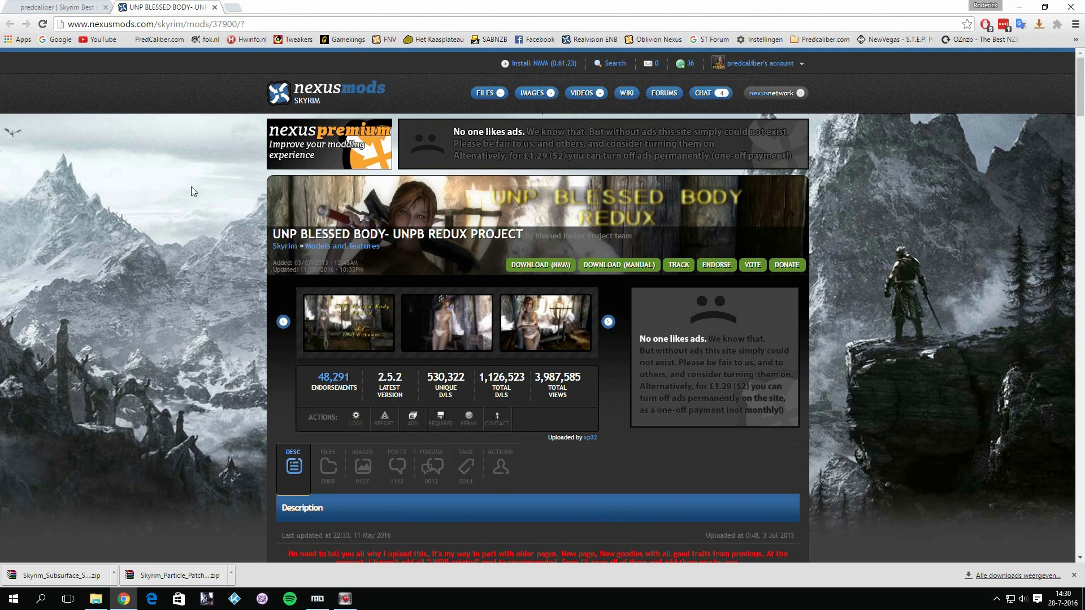
Show the files of the UNP BLESSED BODY mod and examine its main files
left_click(333, 471)
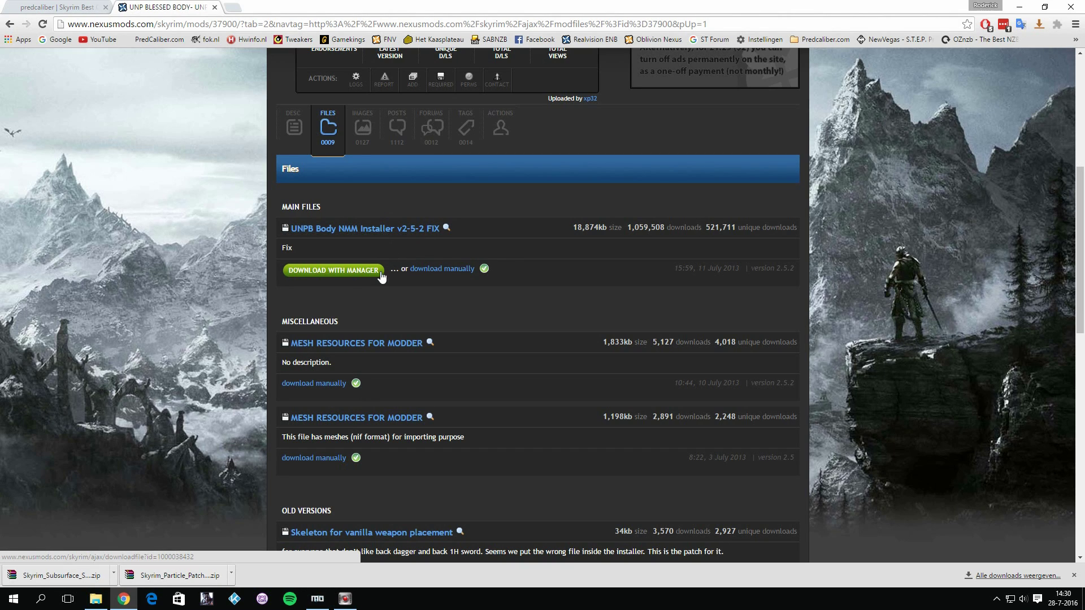
scroll(432, 299, "down", 2)
scroll(432, 299, "up", 3)
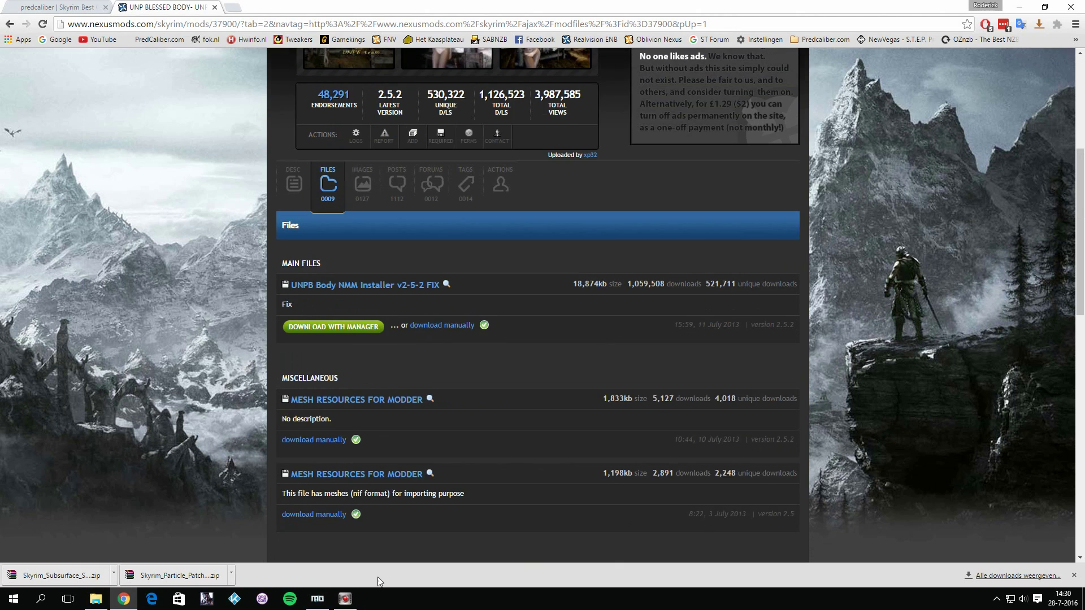
Switch back to Mod Organizer and choose the archive "08 UNPB Body NMM BAIN Installer v2-5-2 FIX-37900-2-5-2.7z" for installation
left_click(319, 602)
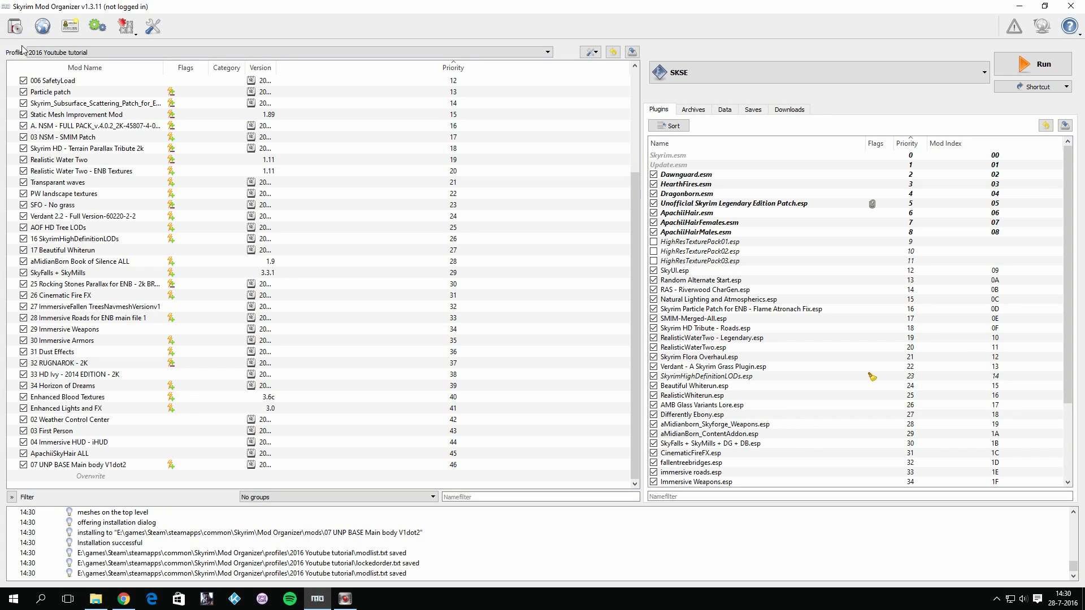
left_click(16, 24)
scroll(239, 232, "down", 7)
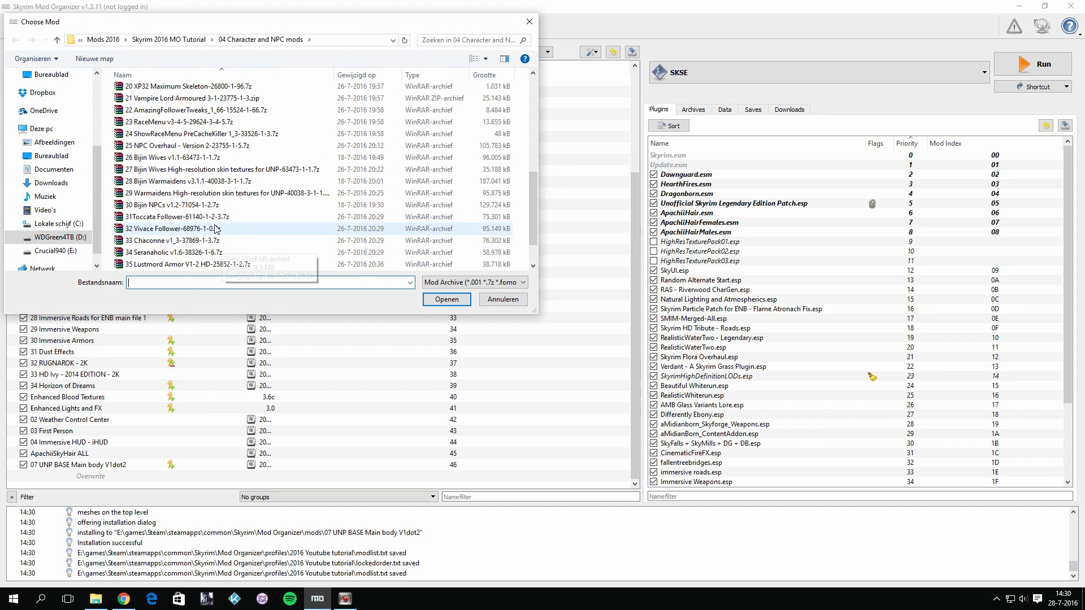
scroll(198, 180, "up", 3)
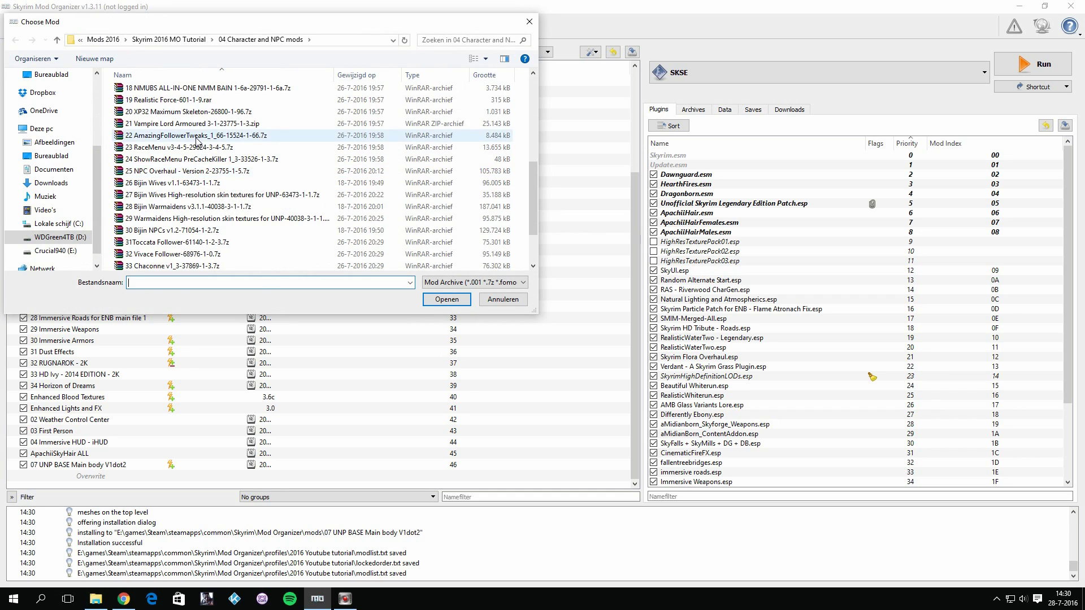
scroll(206, 141, "up", 1)
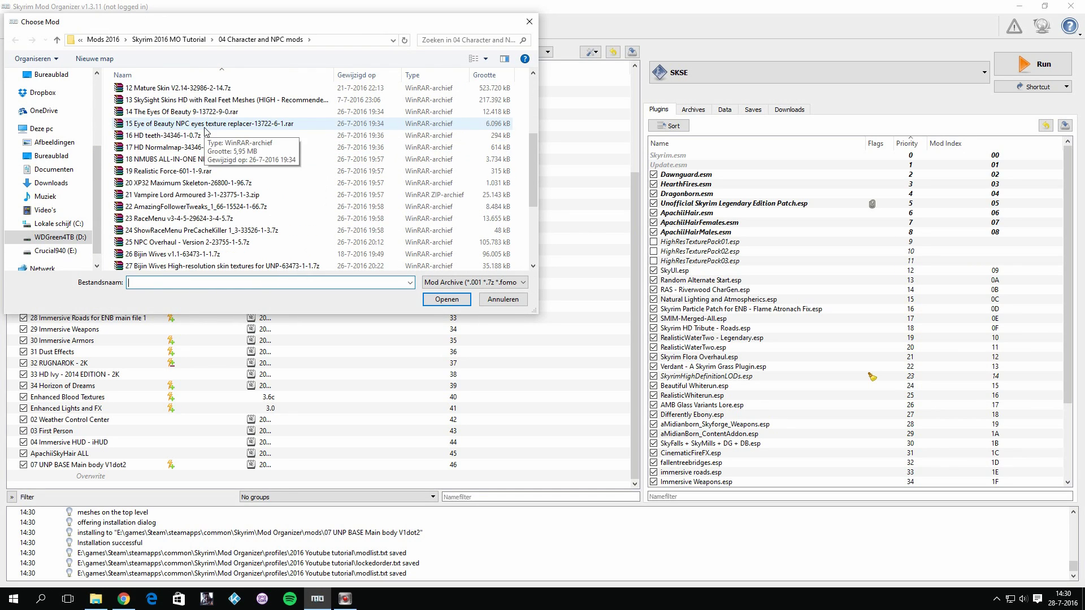
scroll(208, 127, "up", 2)
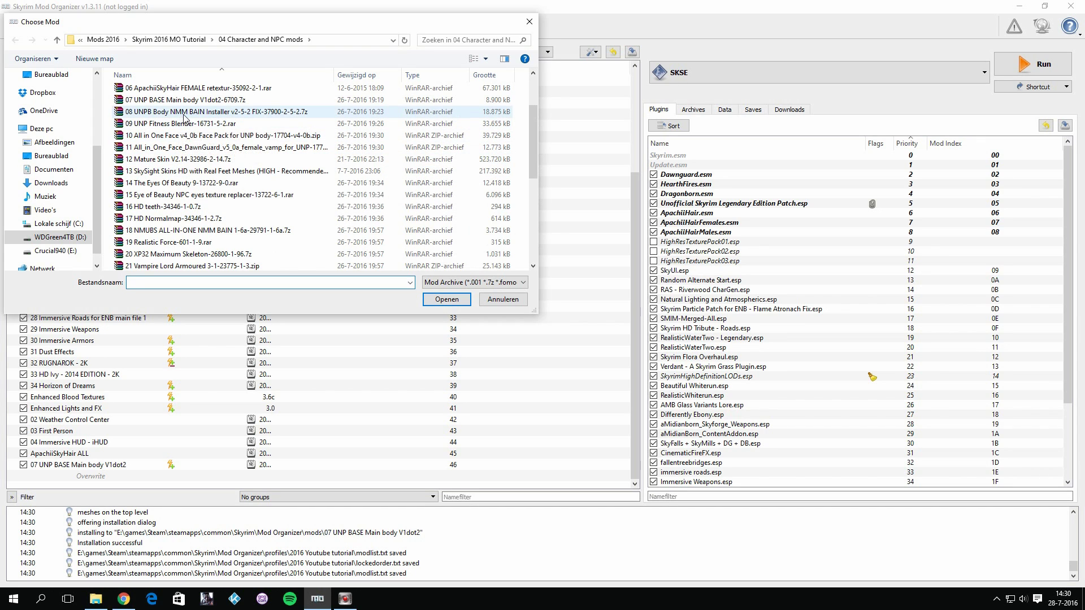
double_click(202, 112)
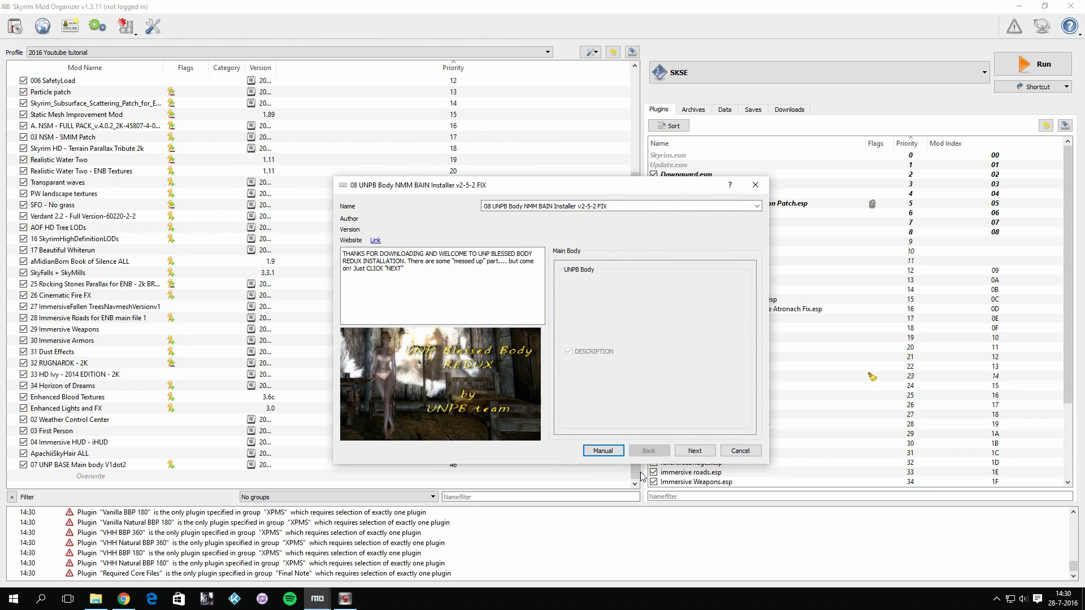
Configure the UNPB body with T/BBP or Bouncing, SFW or NeverNude, BBP SFW and the "I have my own skeleton!" option
left_click(695, 451)
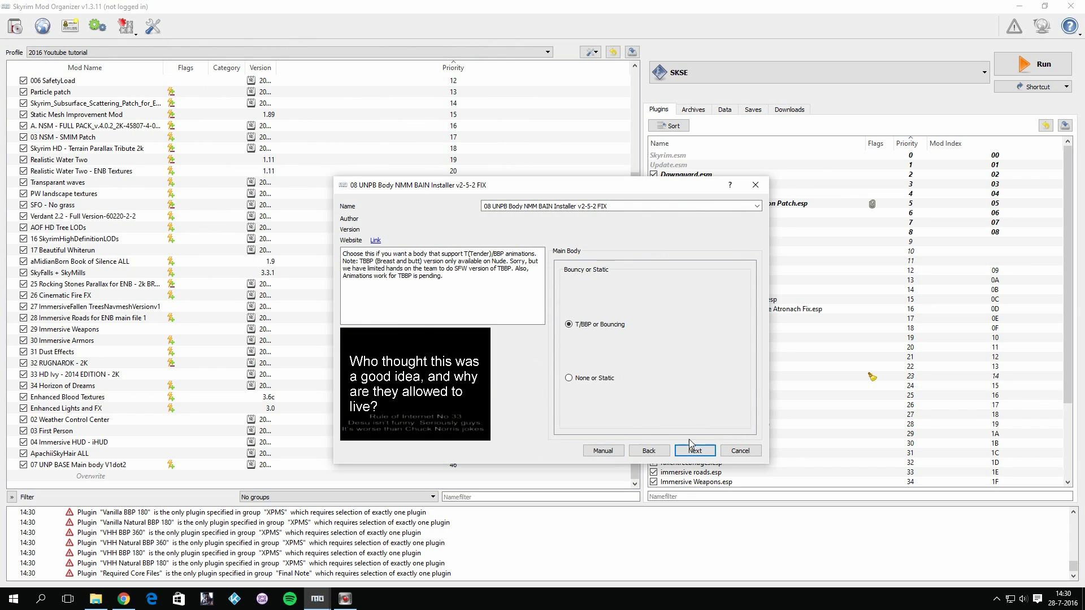
left_click(694, 450)
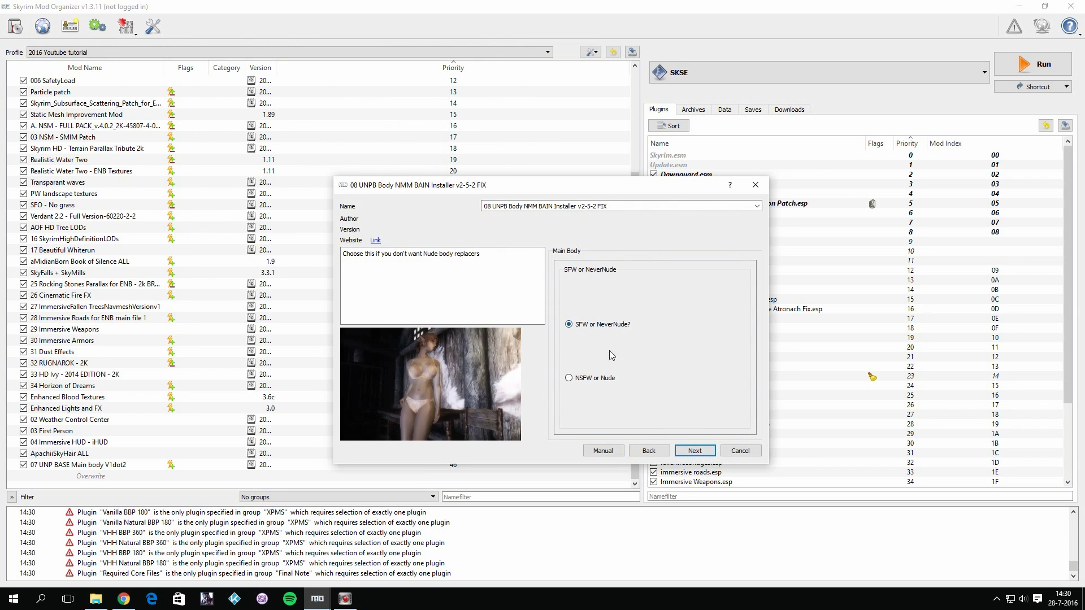
left_click(691, 452)
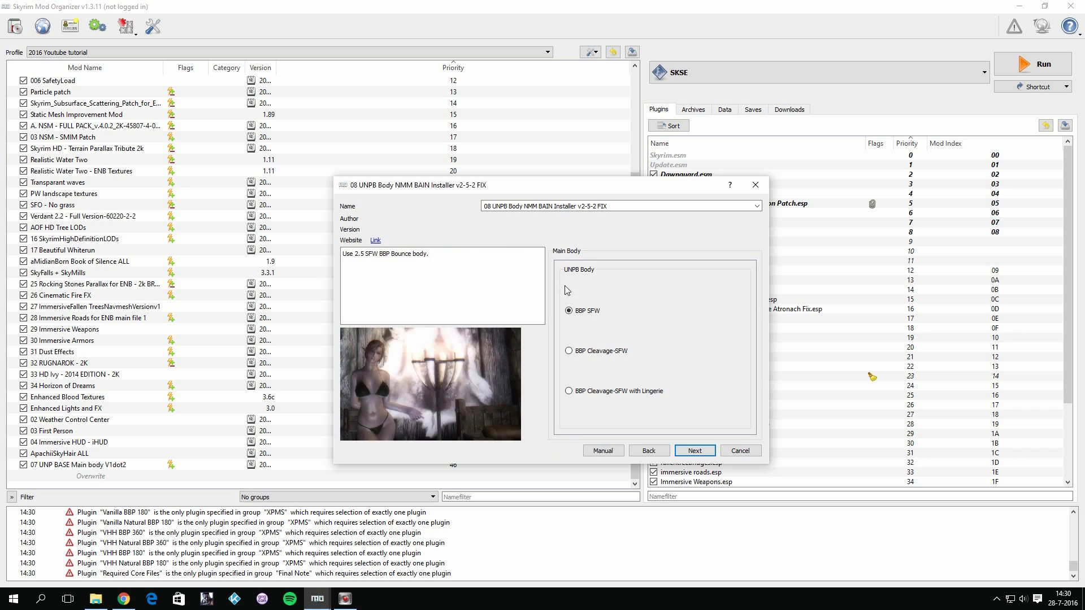
left_click(696, 451)
left_click(690, 446)
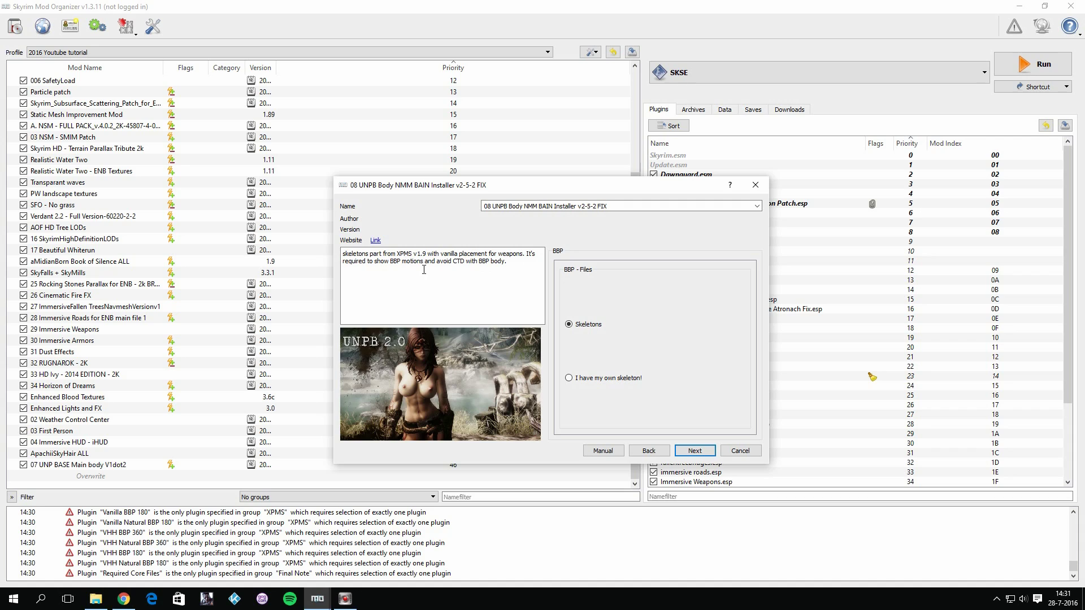
left_click(568, 378)
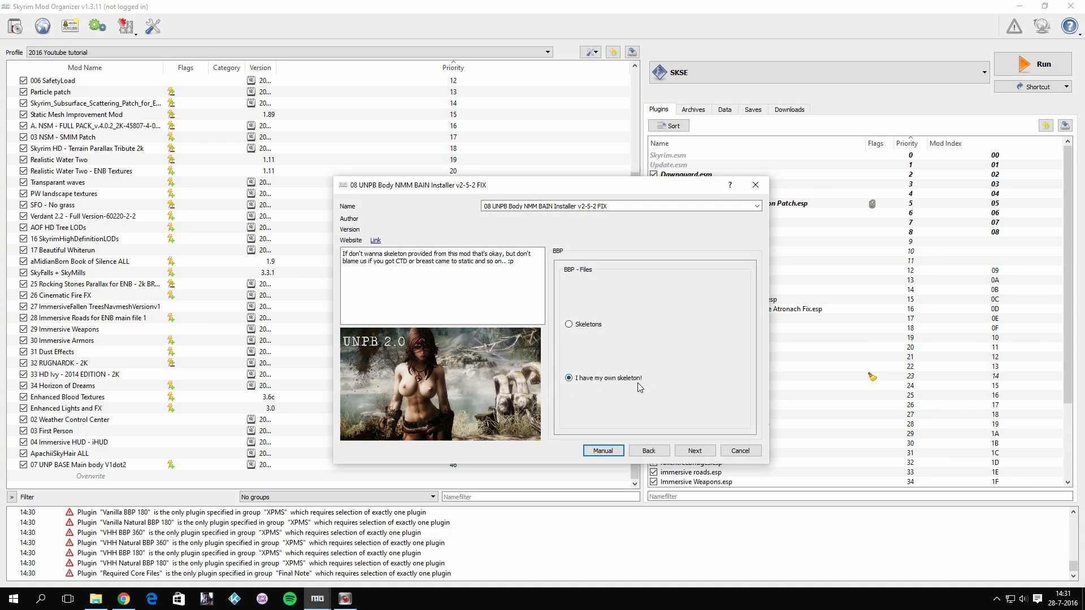
left_click(701, 452)
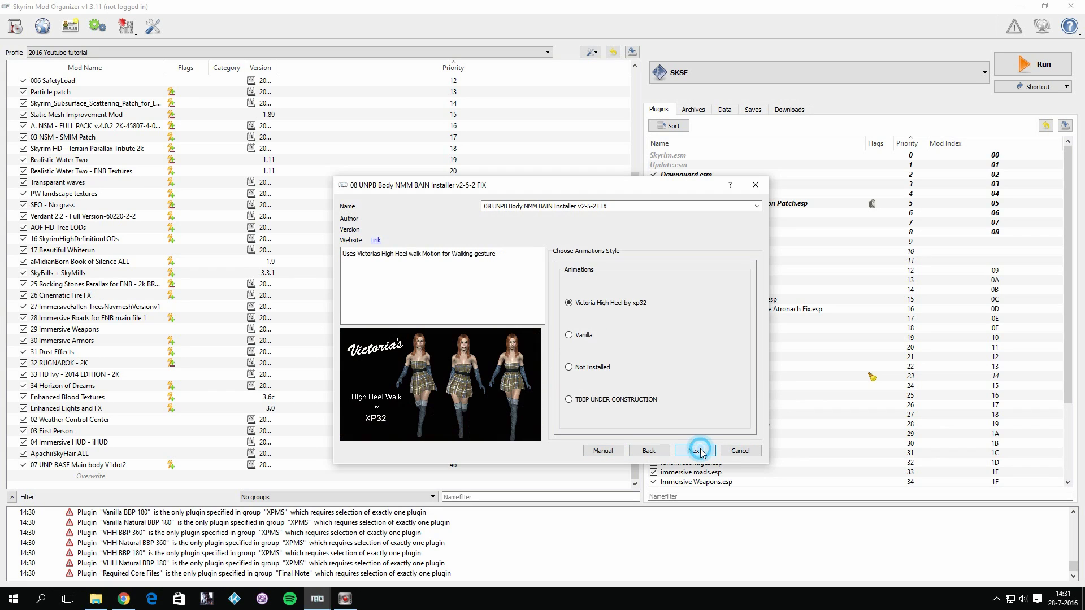
Set the UNPB animations to Vanilla style, "Reguler Breast Motion by XP32" and Default Direction
left_click(582, 335)
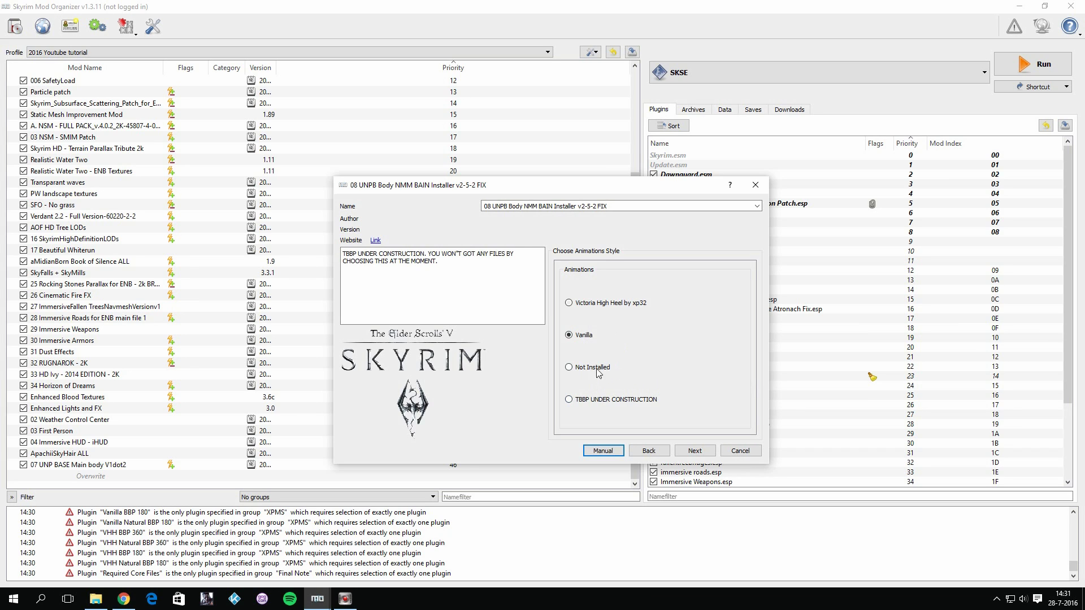
left_click(694, 452)
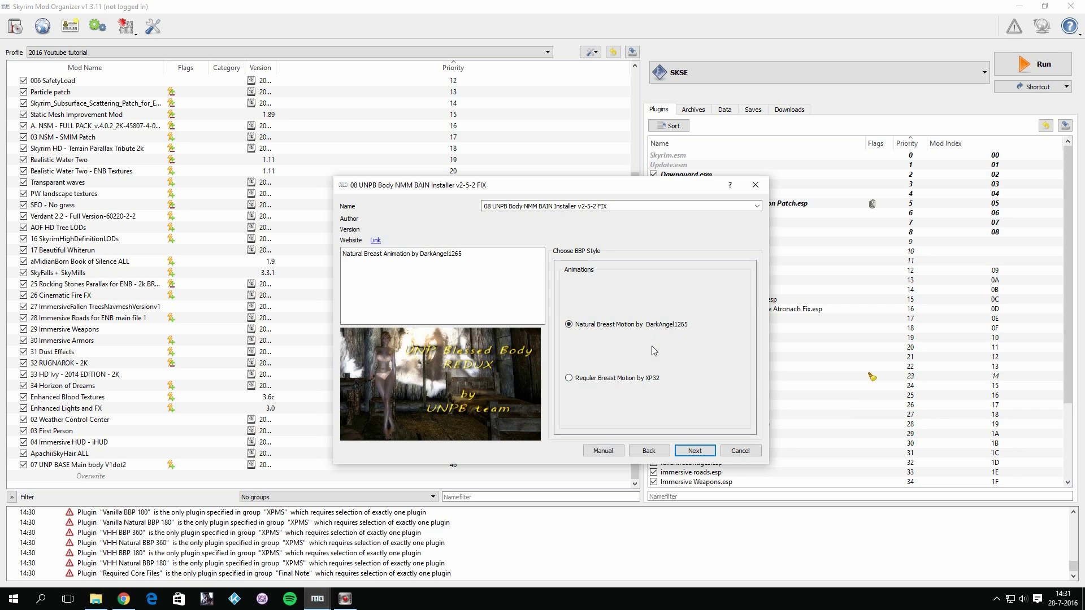
left_click(620, 385)
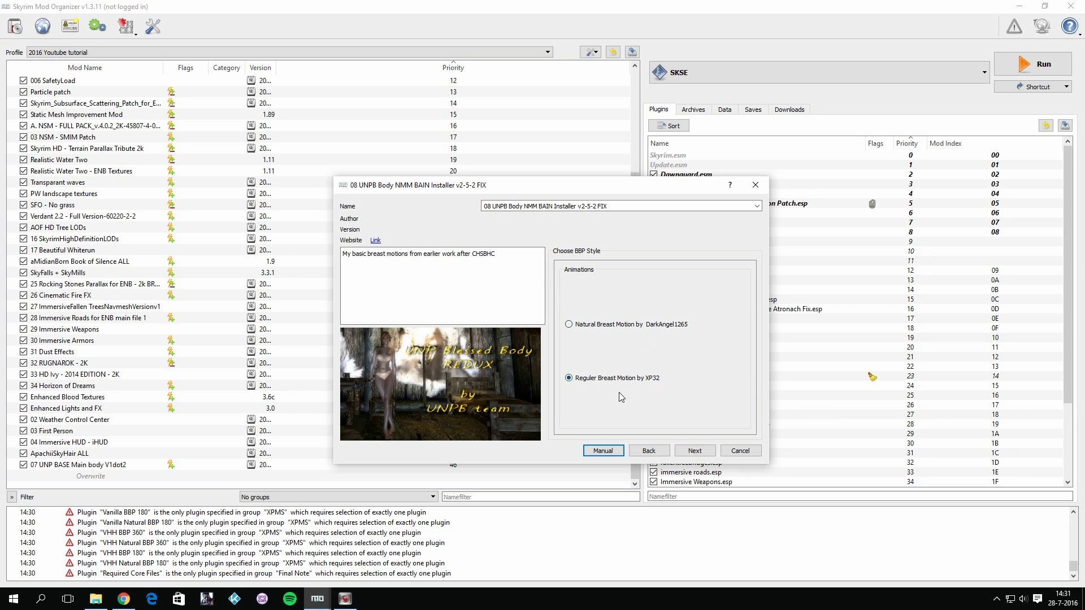
left_click(695, 451)
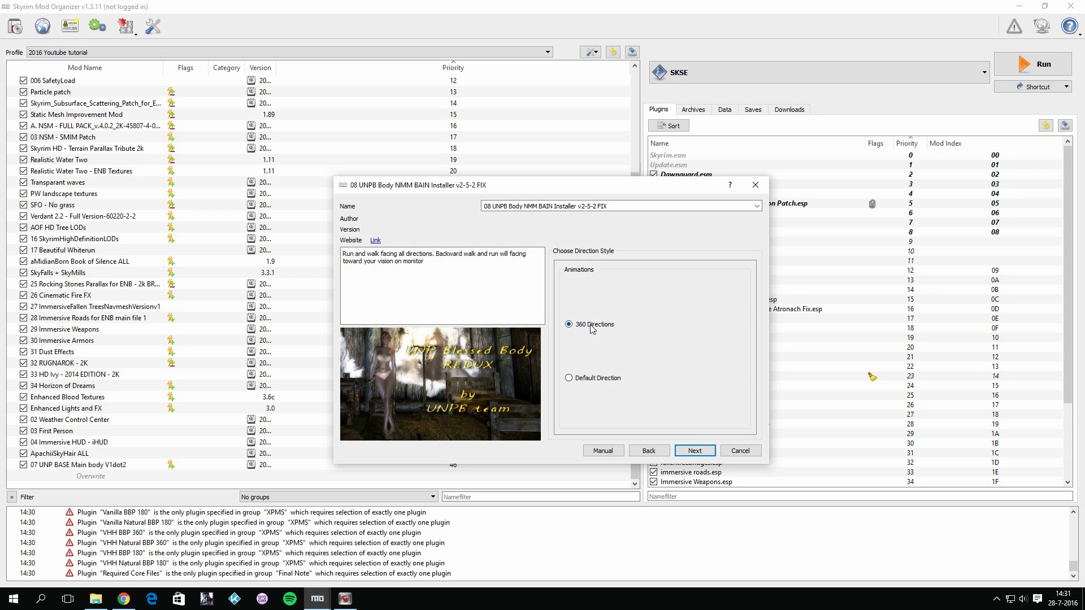
left_click(594, 378)
left_click(697, 459)
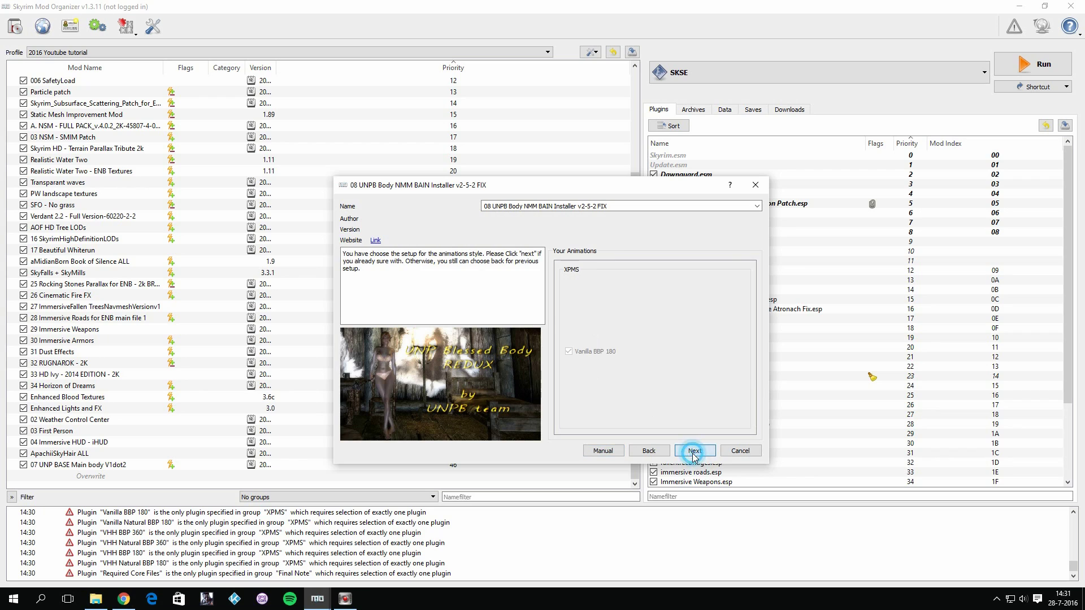
left_click(577, 352)
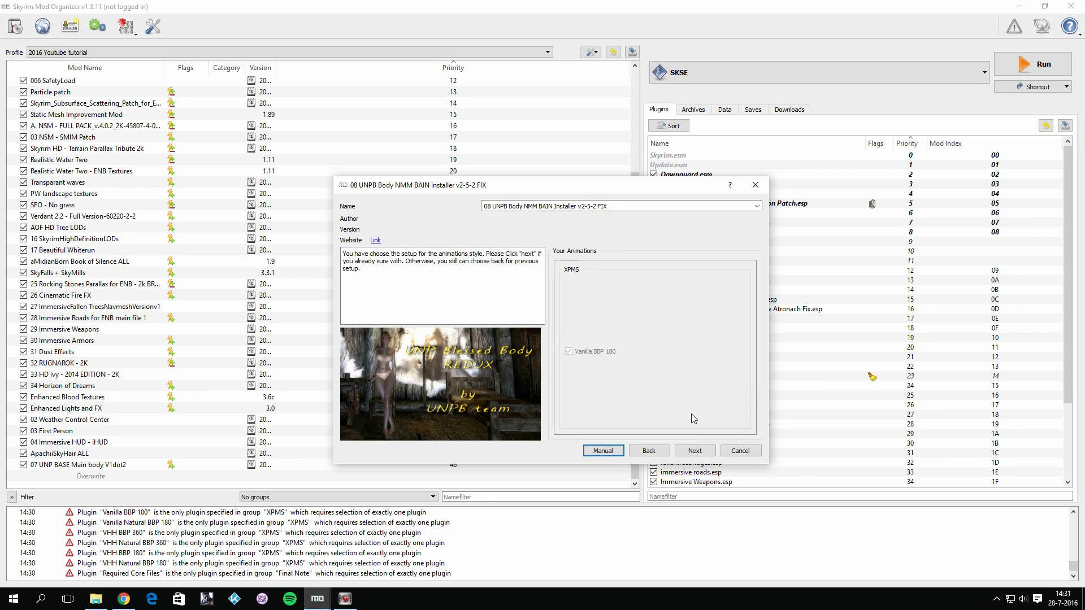
Leave out the optional skin textures and include the Magic-Shield-Crouch-Torch patch for NON FNIS User
left_click(701, 451)
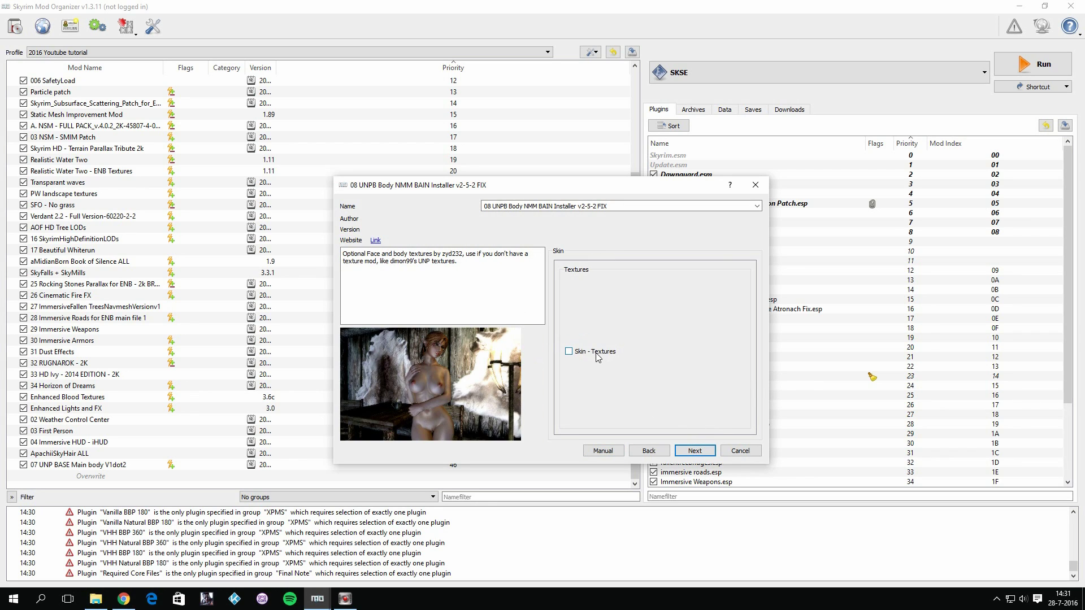
left_click(694, 451)
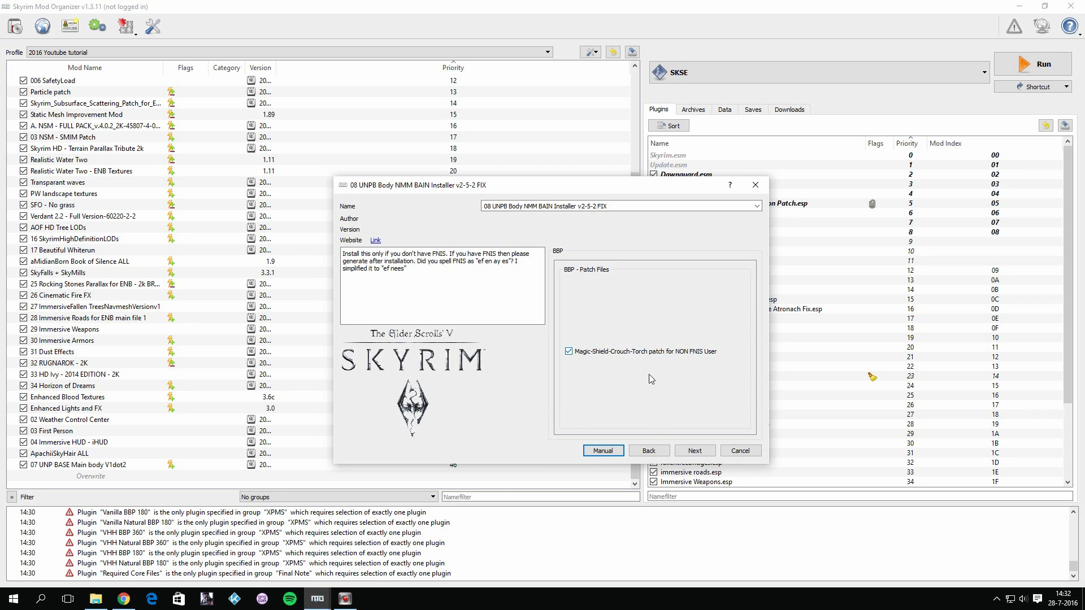
left_click(706, 451)
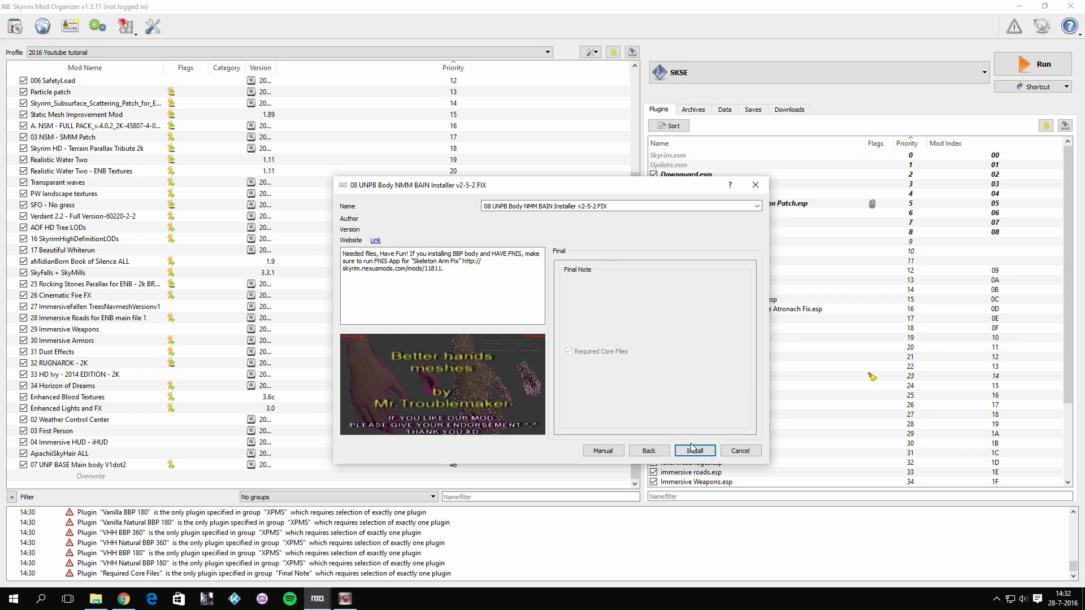
Install the configured UNPB body mod and enable it in the mod list
left_click(693, 450)
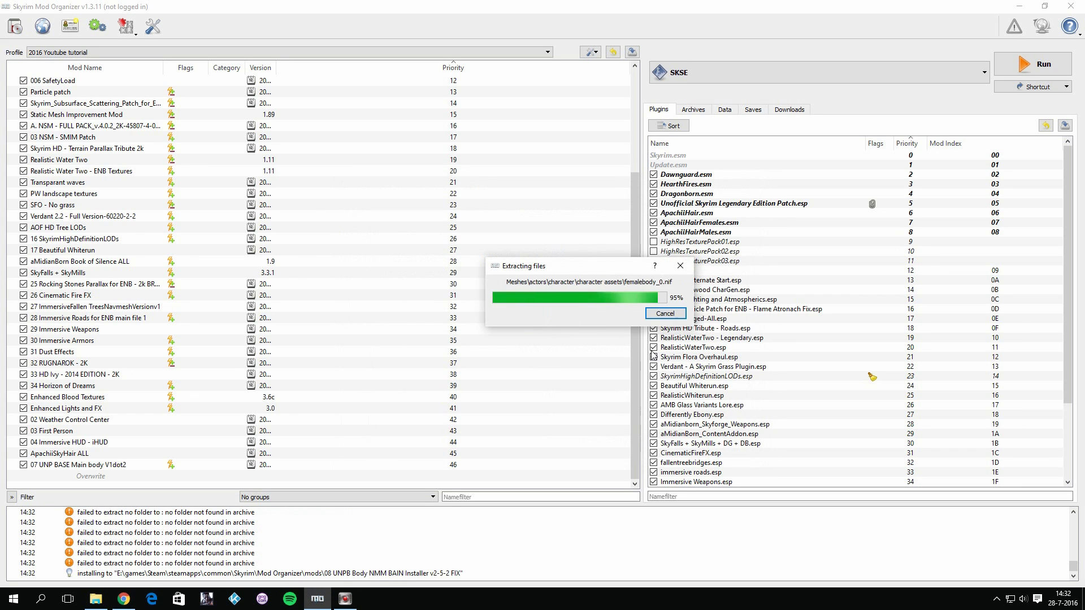
scroll(85, 418, "down", 1)
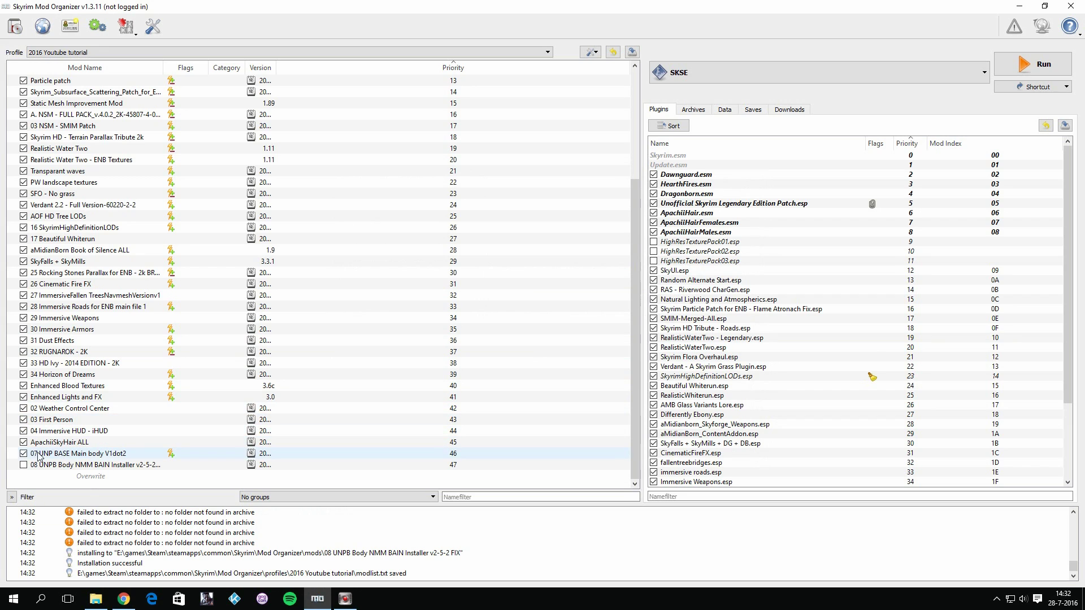
left_click(23, 464)
scroll(819, 362, "down", 3)
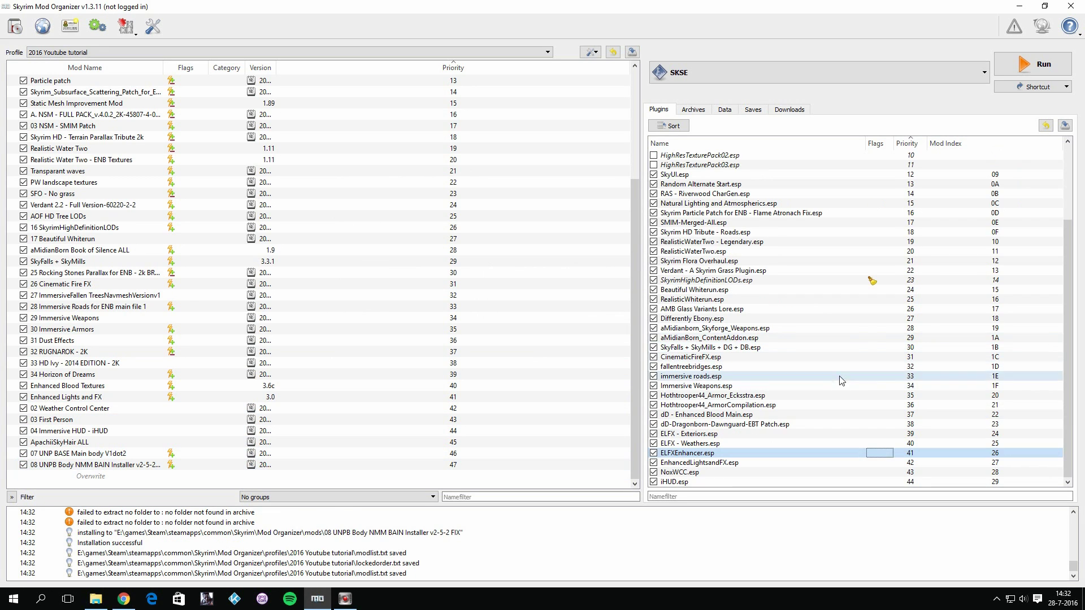
Switch to the Chrome browser, open the guide's Fitness Body link on Nexus Mods and look up UNP Fitness Blender among its files
left_click(13, 34)
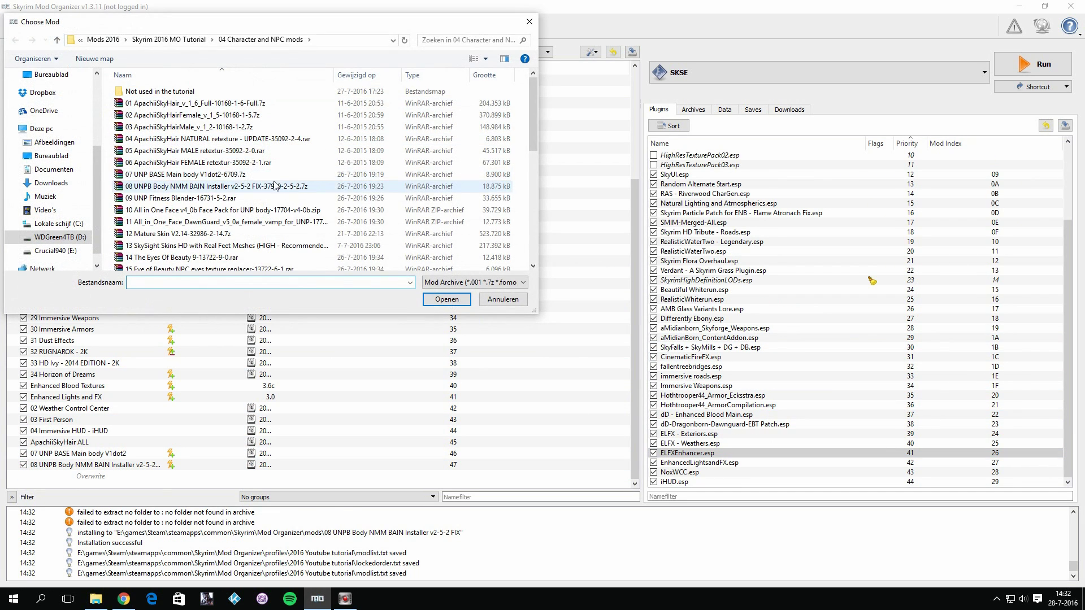
left_click(134, 602)
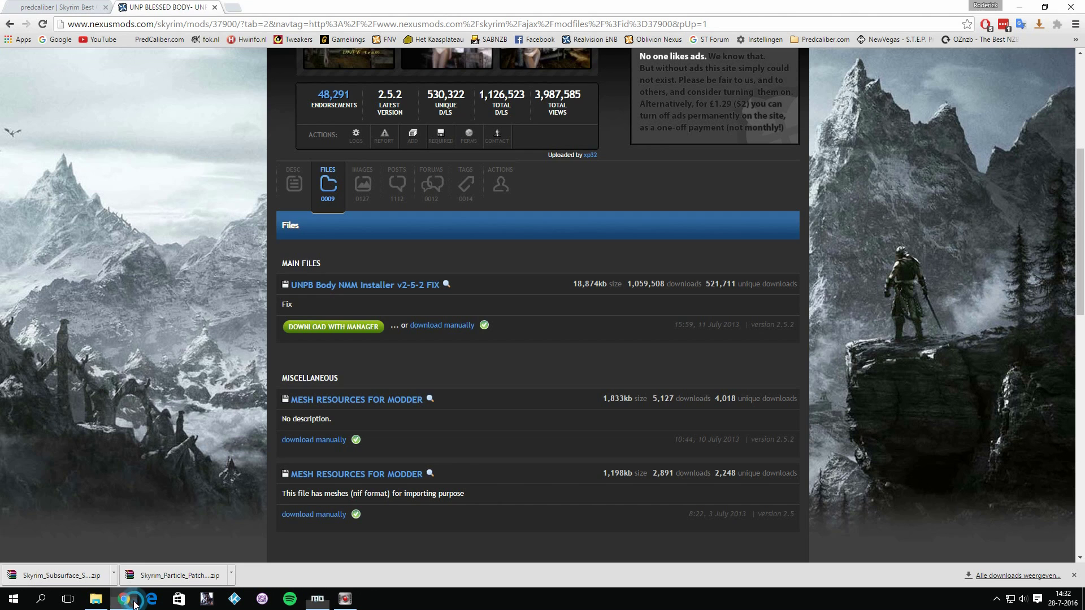
left_click(215, 7)
scroll(383, 317, "down", 3)
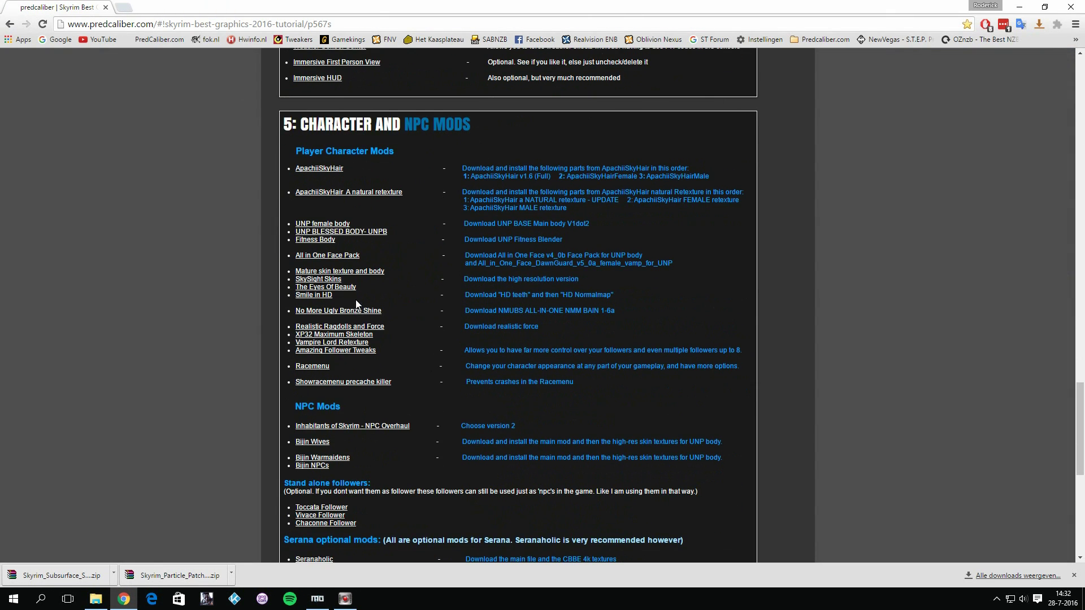
right_click(332, 240)
left_click(396, 248)
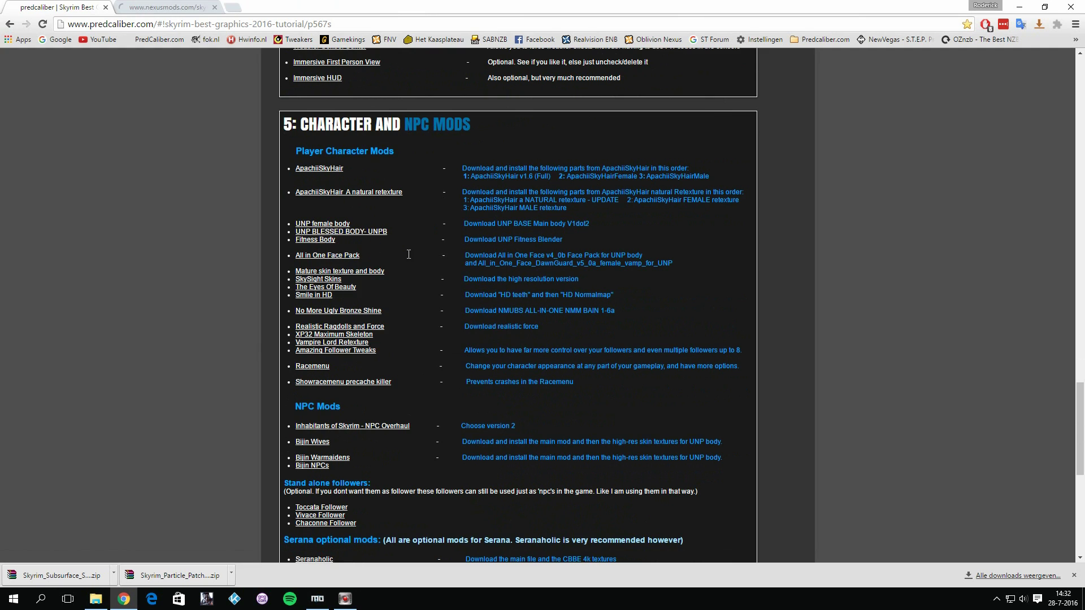
left_click(169, 7)
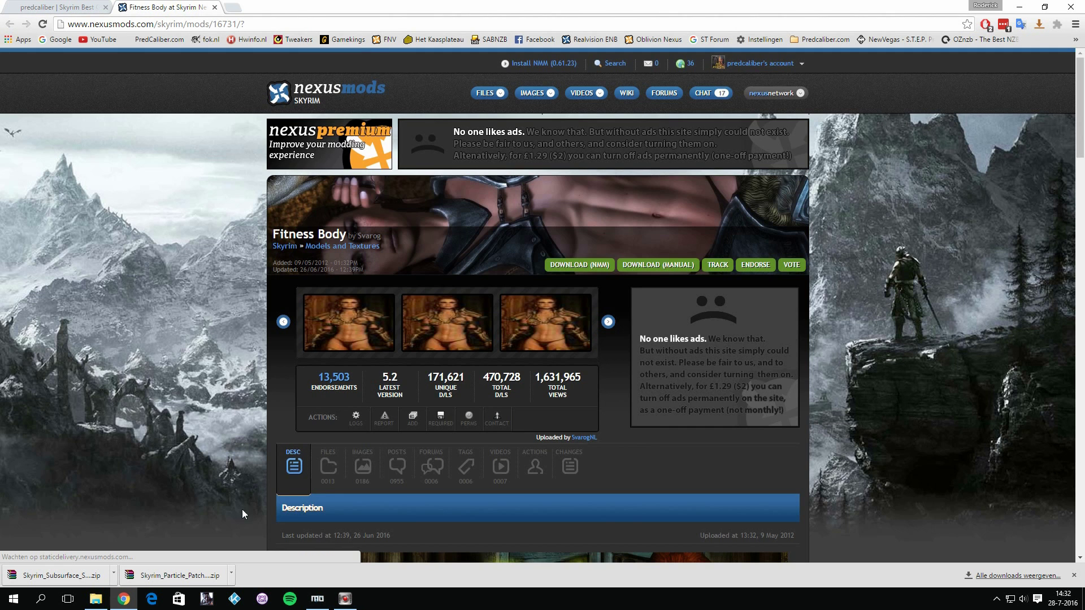
left_click(342, 481)
scroll(384, 452, "down", 8)
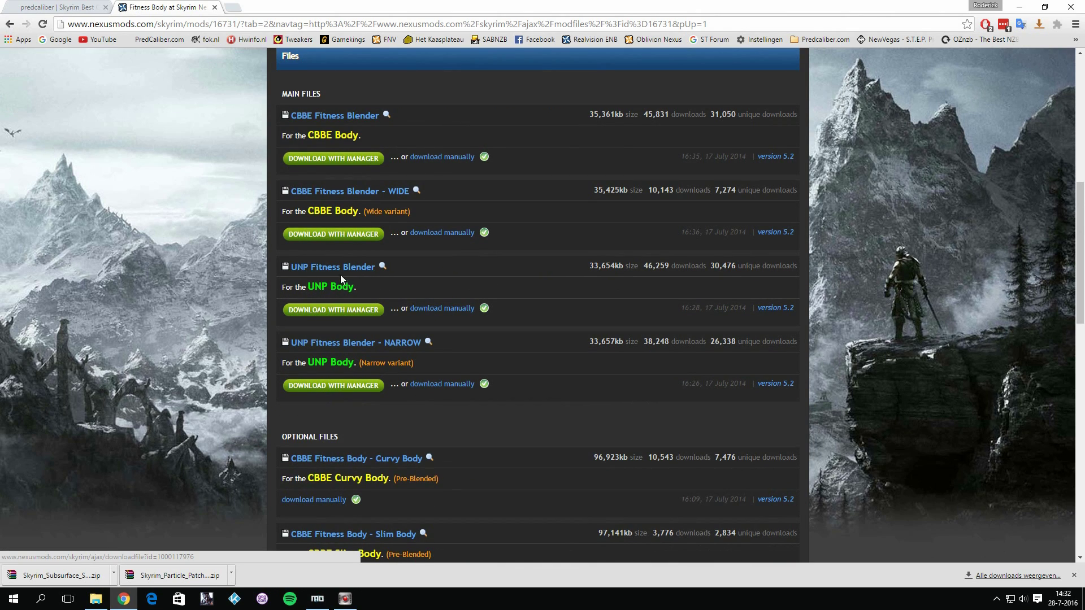
Switch to Mod Organizer and try to install the 09 UNP Fitness Blender archive with Fitness Blender - UNP as data directory
left_click(317, 598)
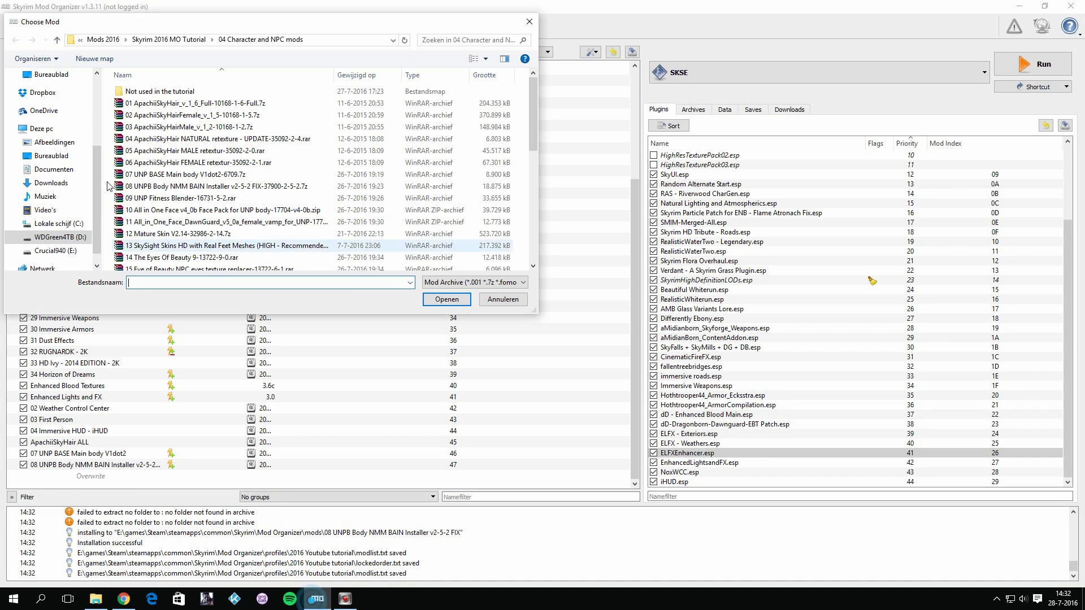
double_click(192, 197)
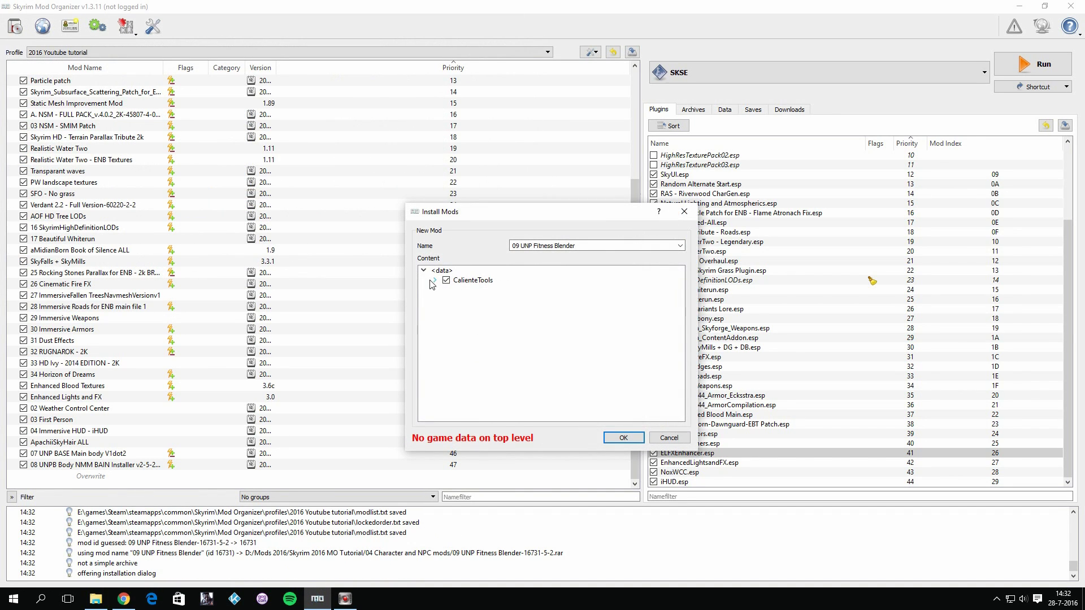
left_click(434, 281)
right_click(480, 289)
left_click(492, 294)
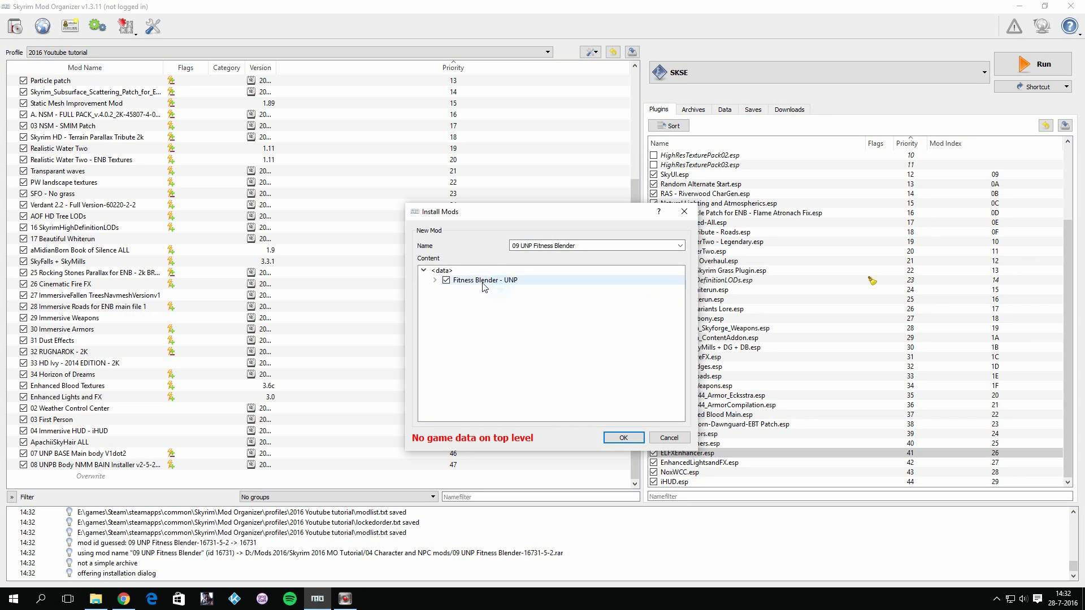
right_click(485, 287)
left_click(434, 281)
right_click(498, 281)
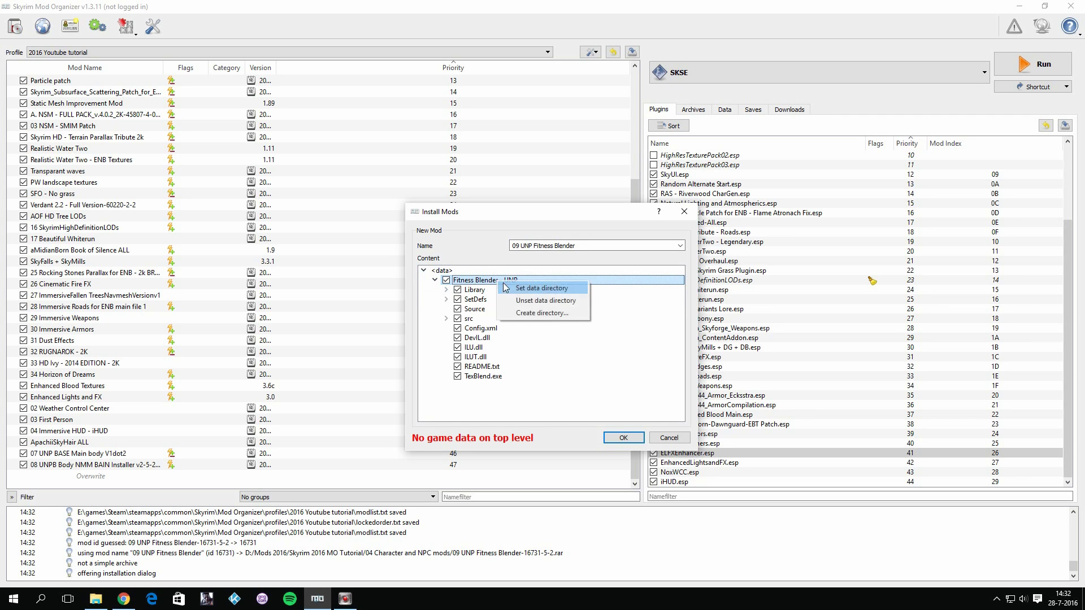
left_click(505, 287)
Inspect the Library folder and top-level contents of the Fitness Blender archive and cancel its installation
left_click(437, 281)
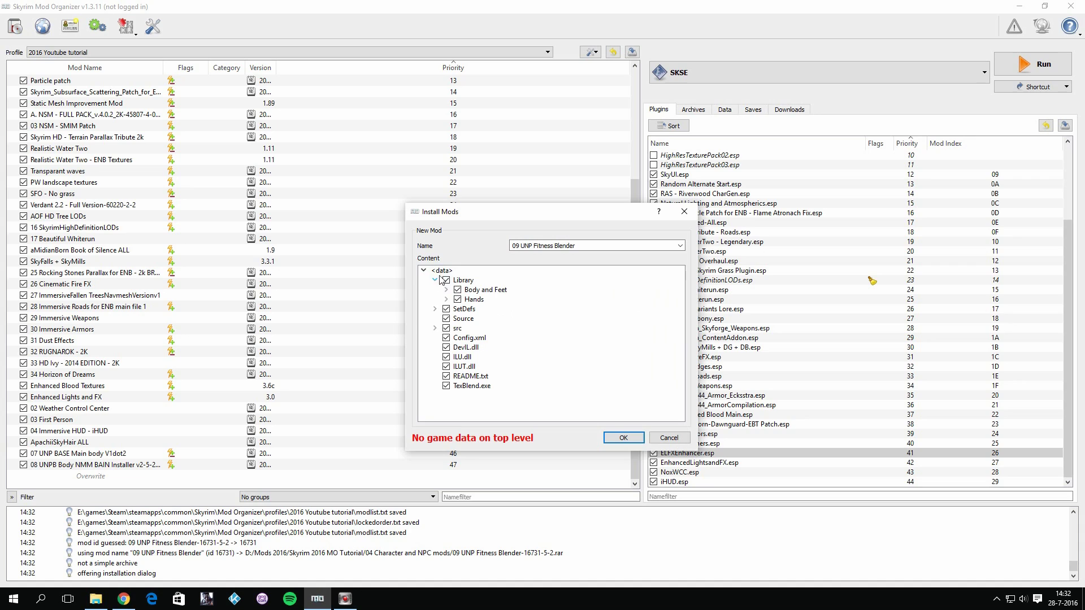
double_click(429, 274)
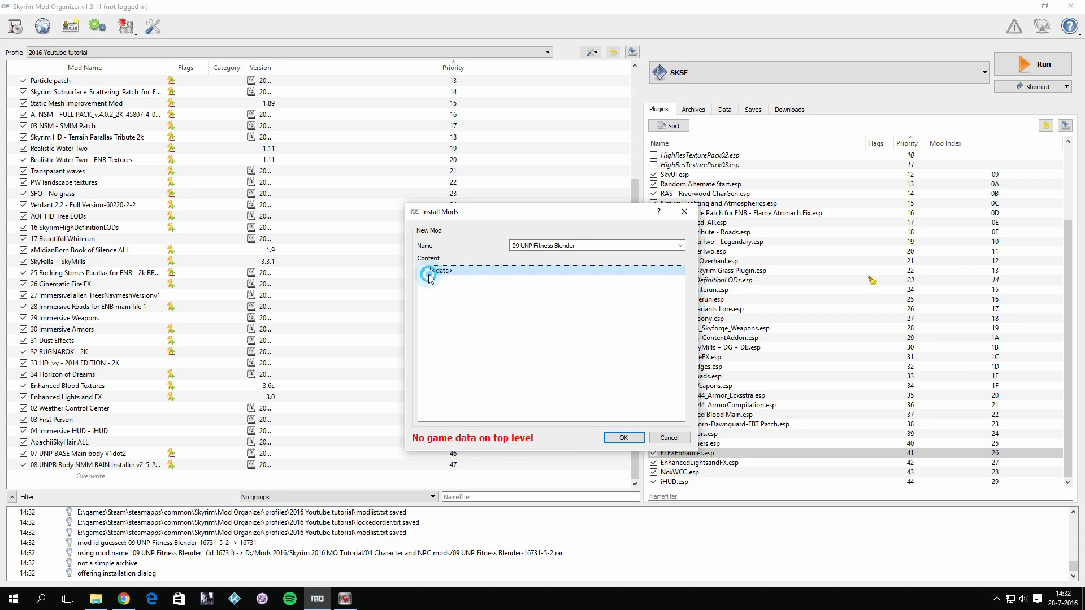
left_click(423, 271)
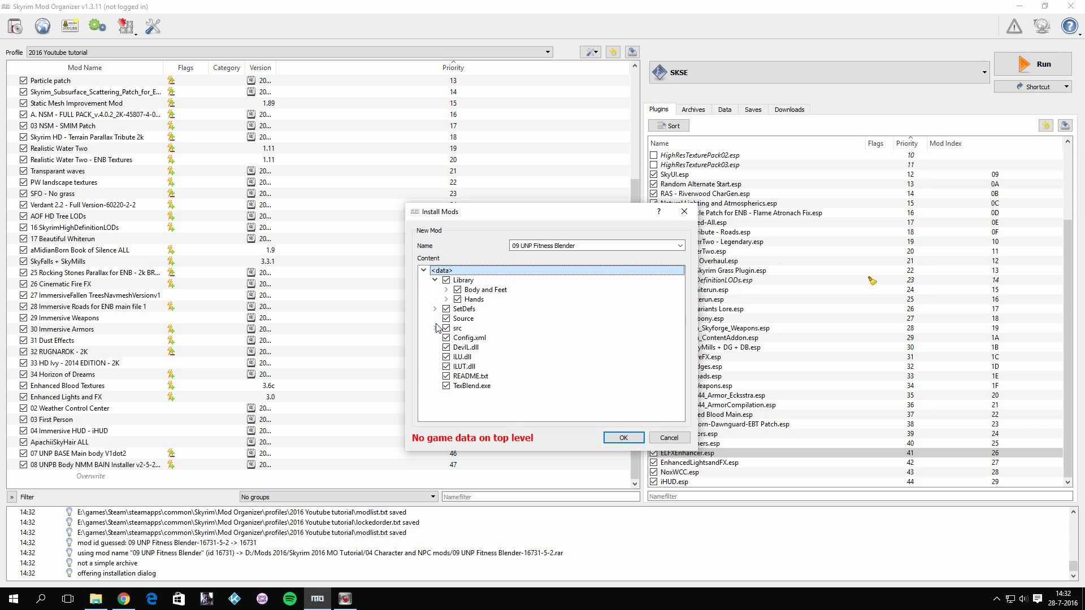
left_click(436, 281)
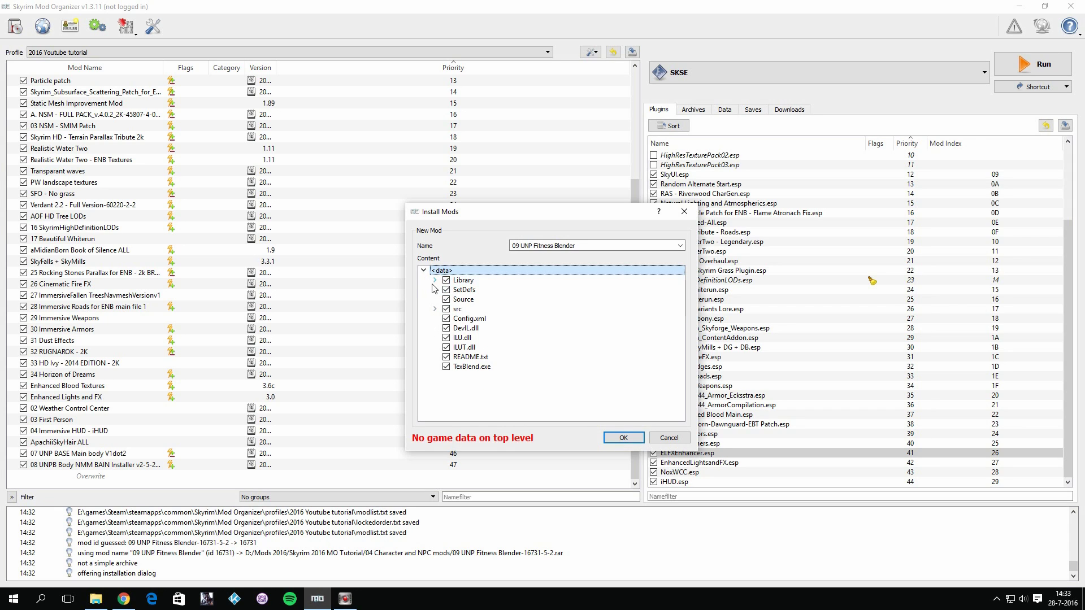
left_click(448, 270)
right_click(448, 271)
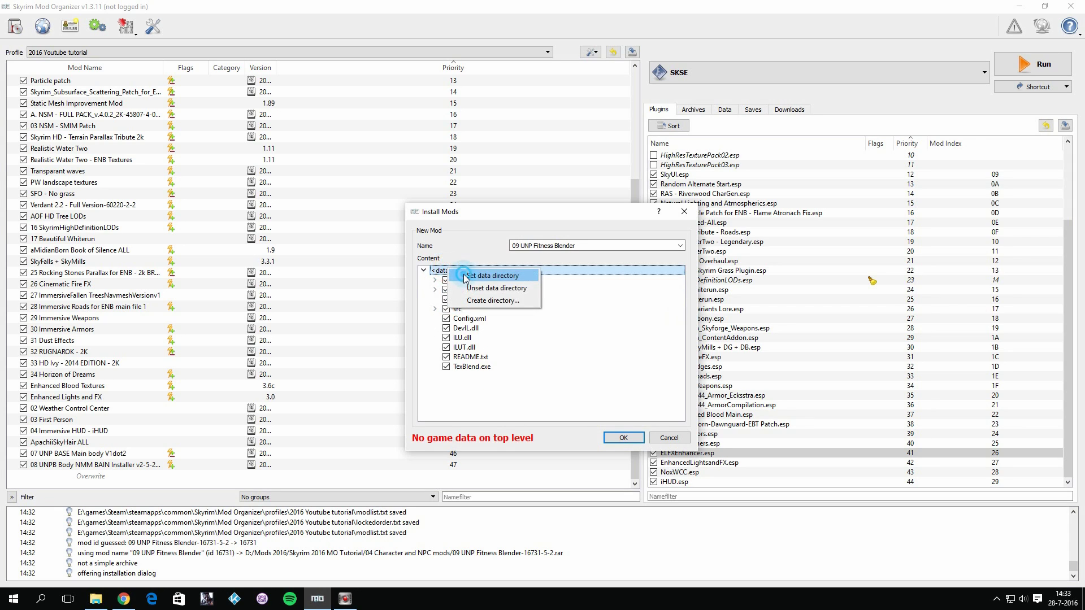
left_click(594, 421)
left_click(649, 437)
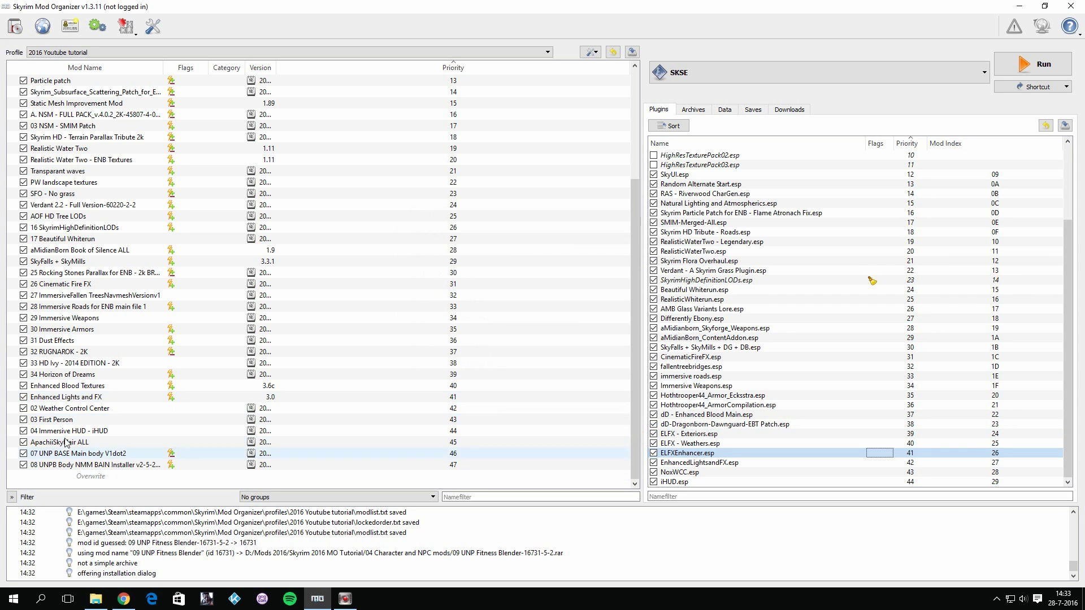
Try to install the 09 UNP Fitness Blender archive again with CalienteTools as data directory, and cancel the installation
left_click(14, 27)
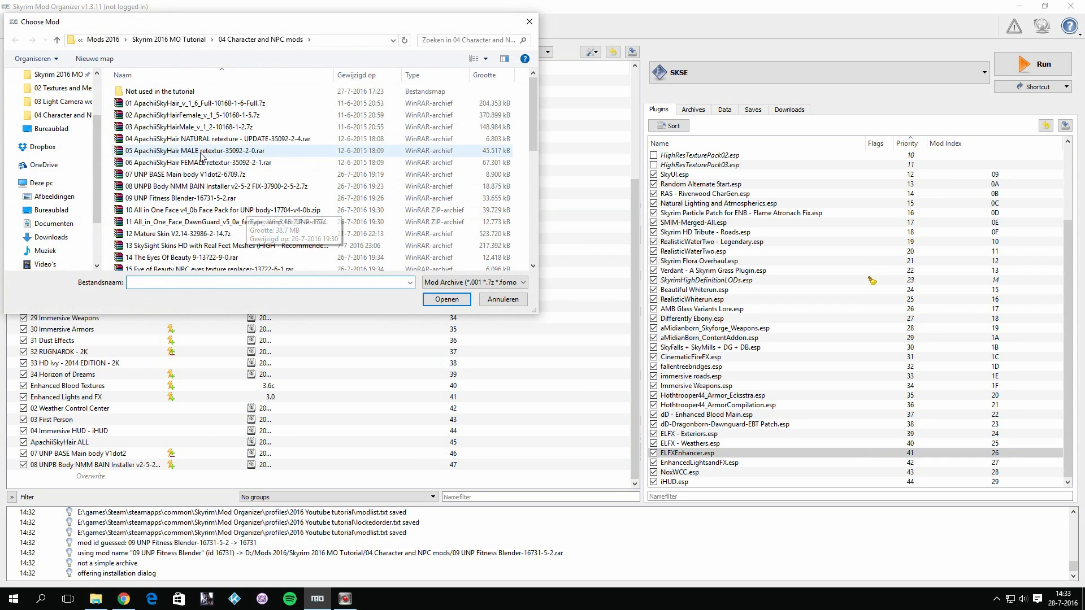
double_click(197, 198)
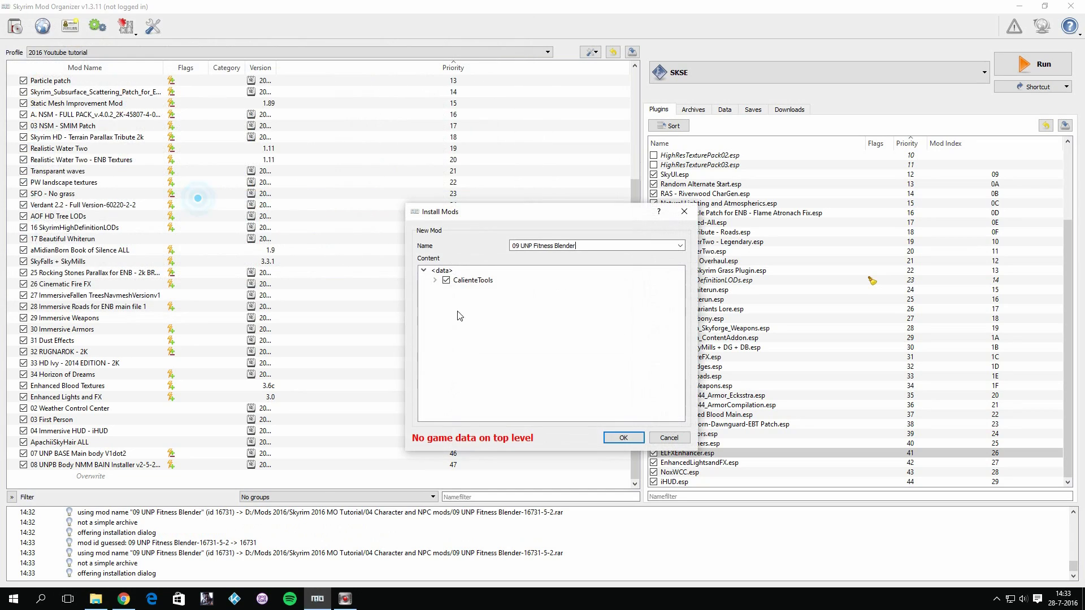
left_click(435, 281)
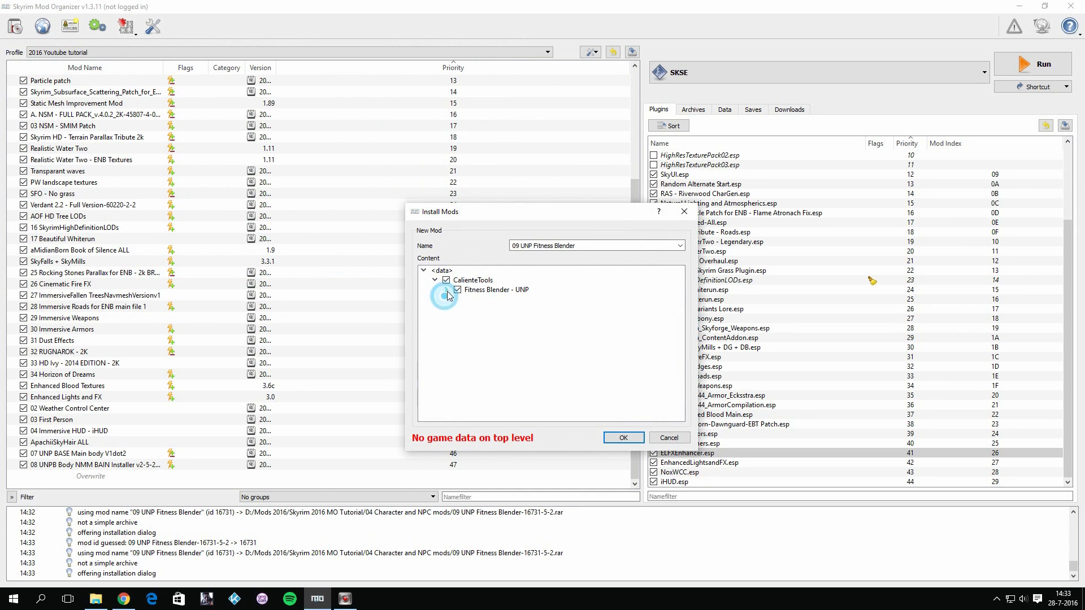
left_click(447, 291)
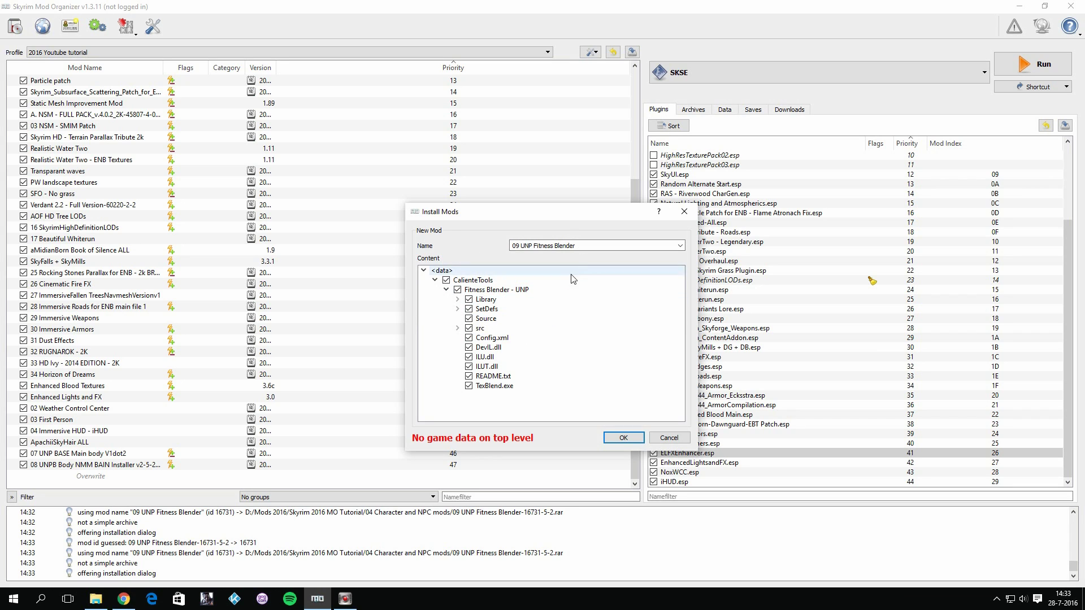
right_click(474, 278)
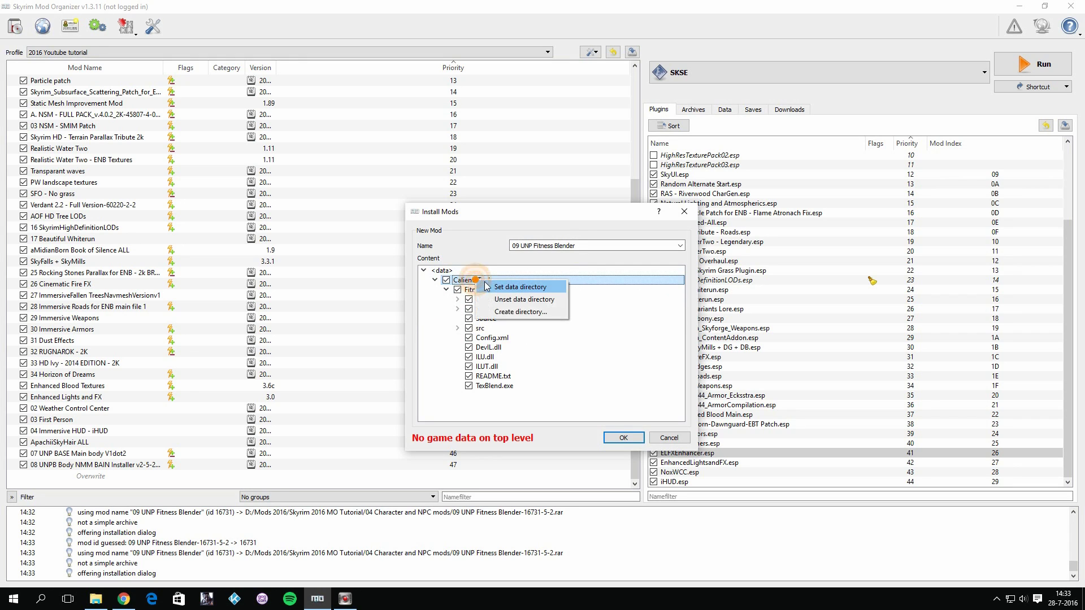
left_click(500, 285)
right_click(460, 273)
key("Escape")
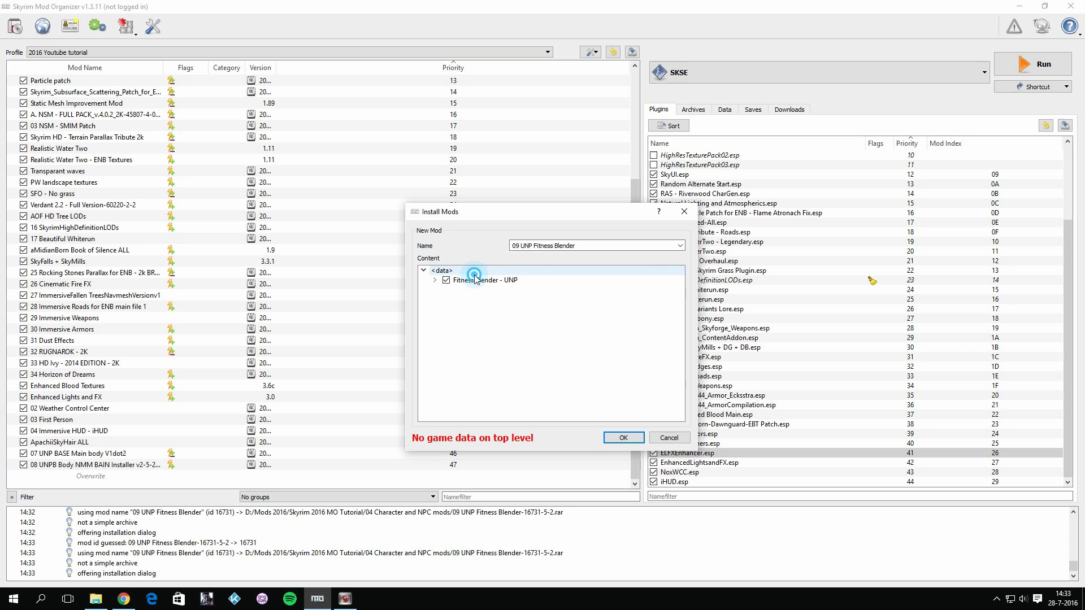
left_click(442, 282)
left_click(670, 438)
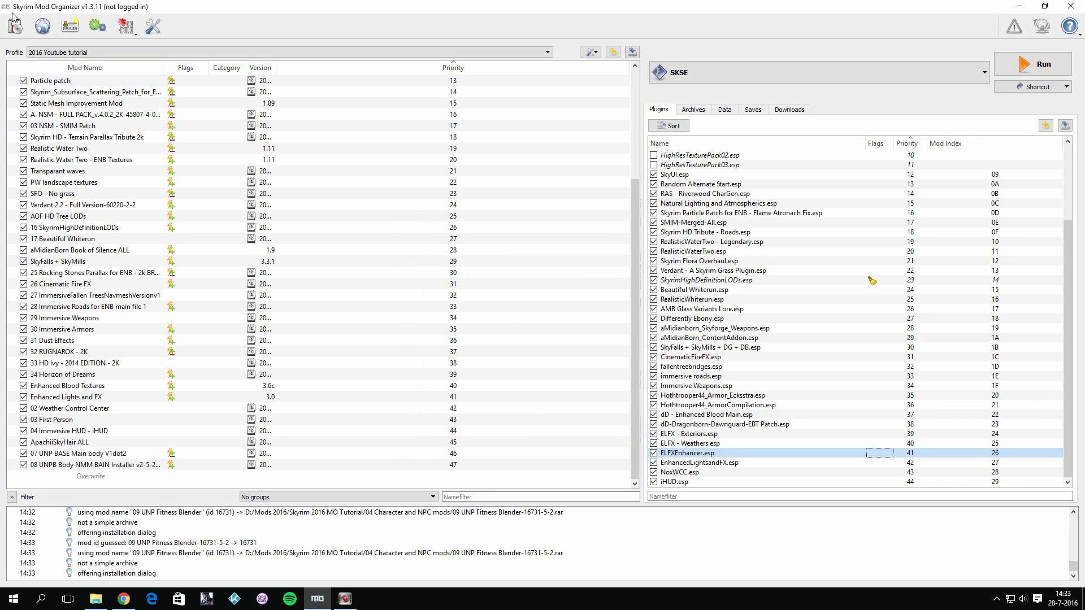
Retry the 09 UNP Fitness Blender archive with its nested Fitness Blender - UNP folder as data directory, and cancel the installation
left_click(15, 26)
scroll(215, 220, "down", 1)
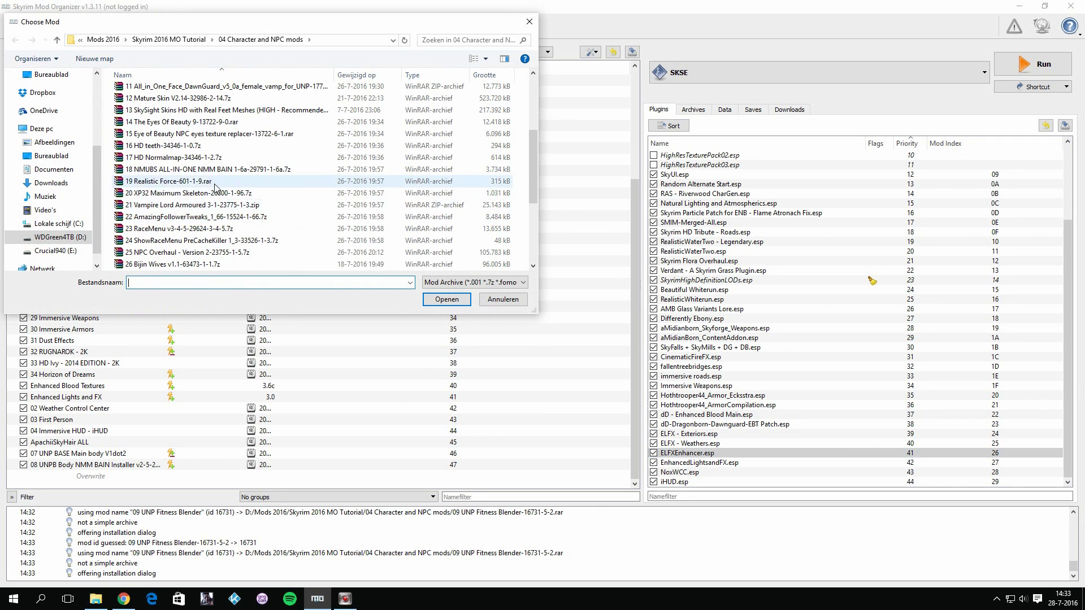
scroll(203, 187, "up", 2)
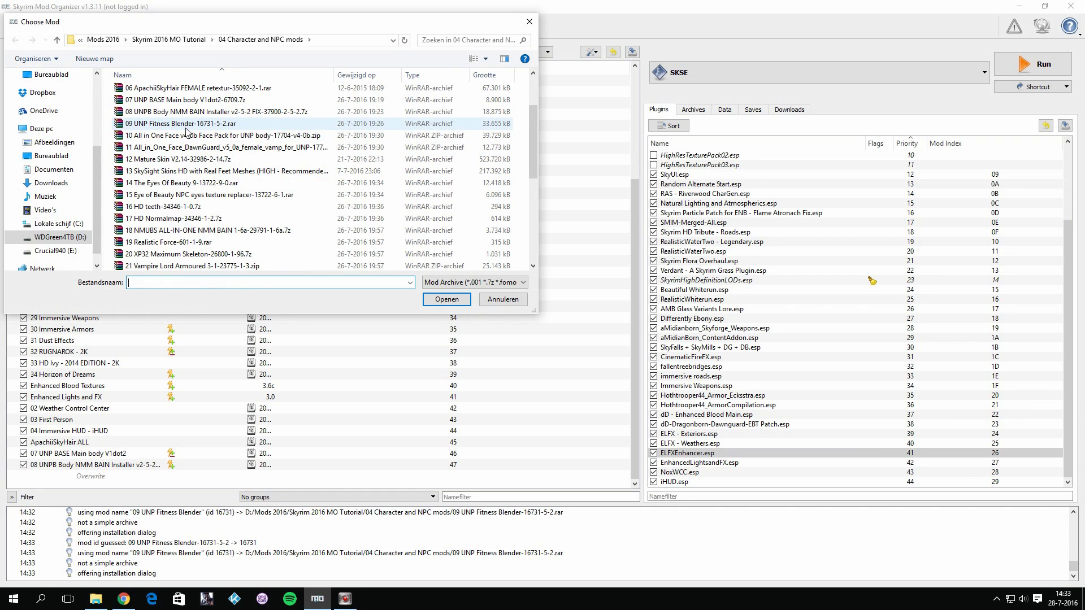
double_click(187, 123)
left_click(439, 289)
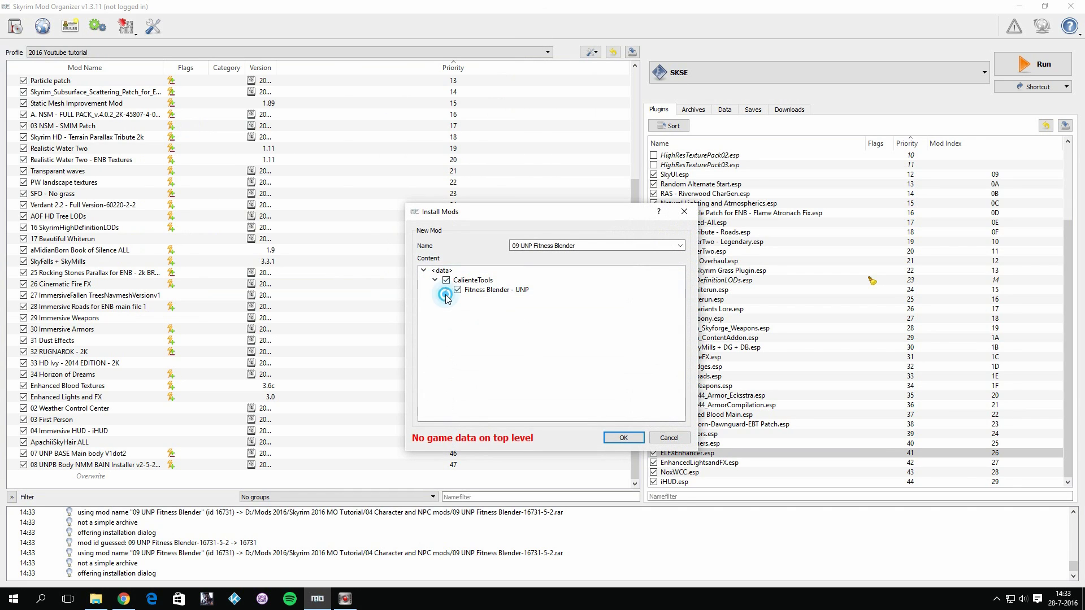
left_click(446, 289)
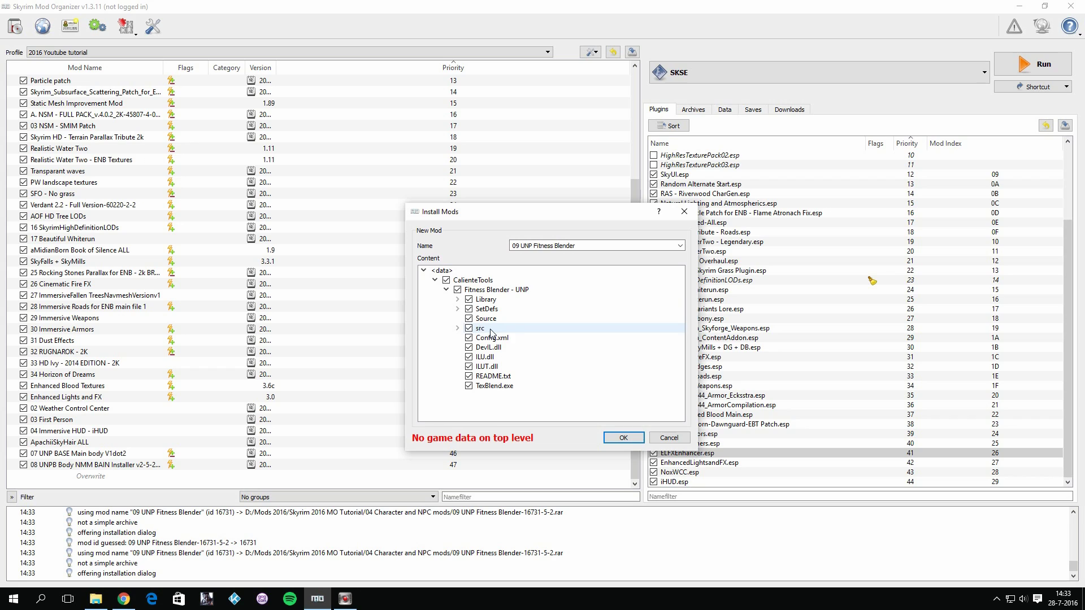
left_click(489, 290)
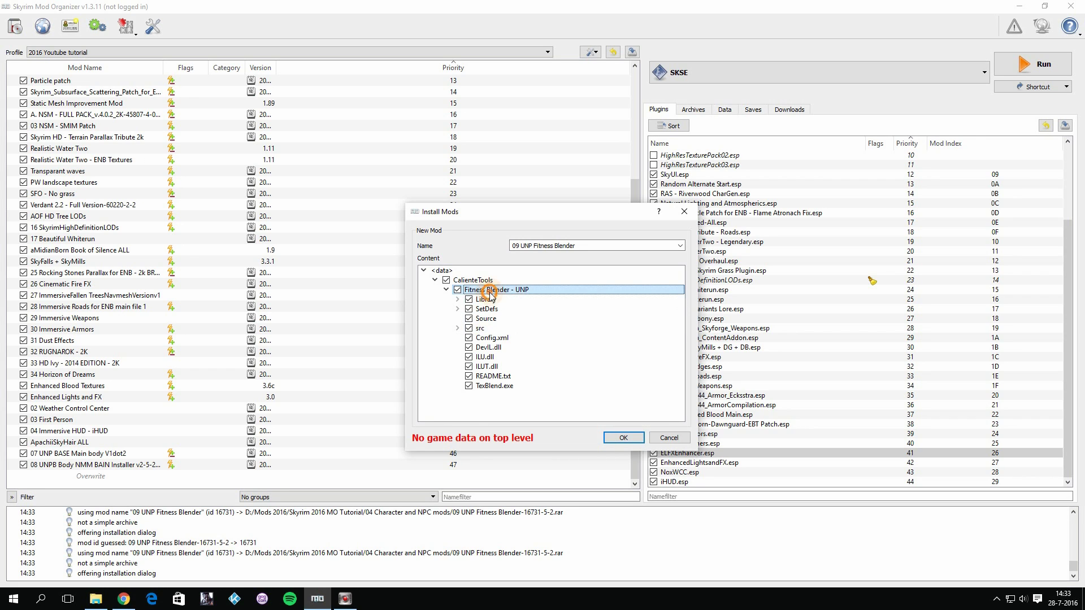
right_click(489, 290)
left_click(508, 298)
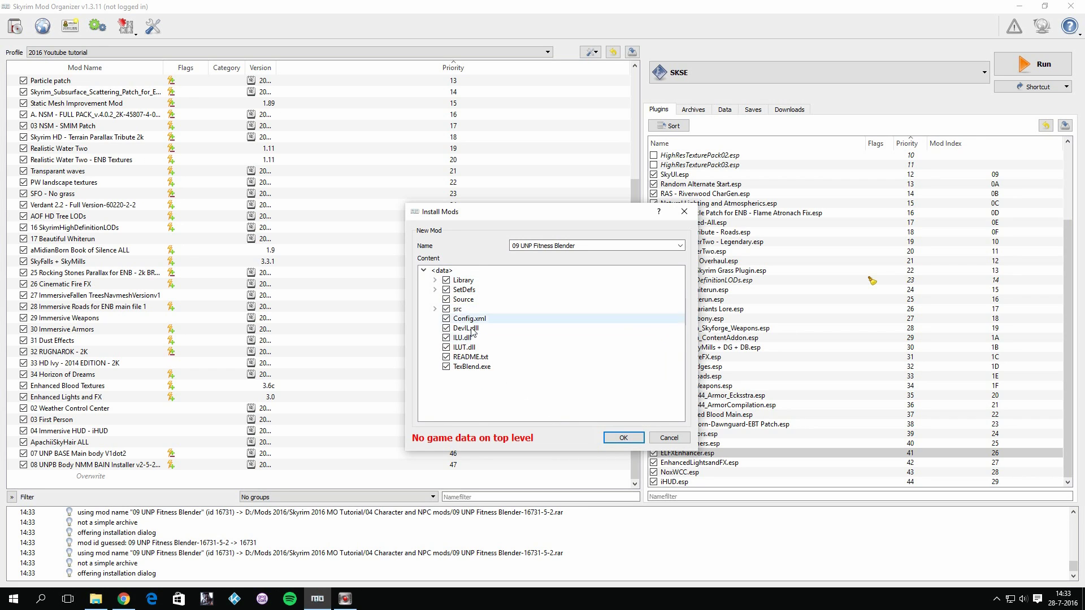
left_click(678, 441)
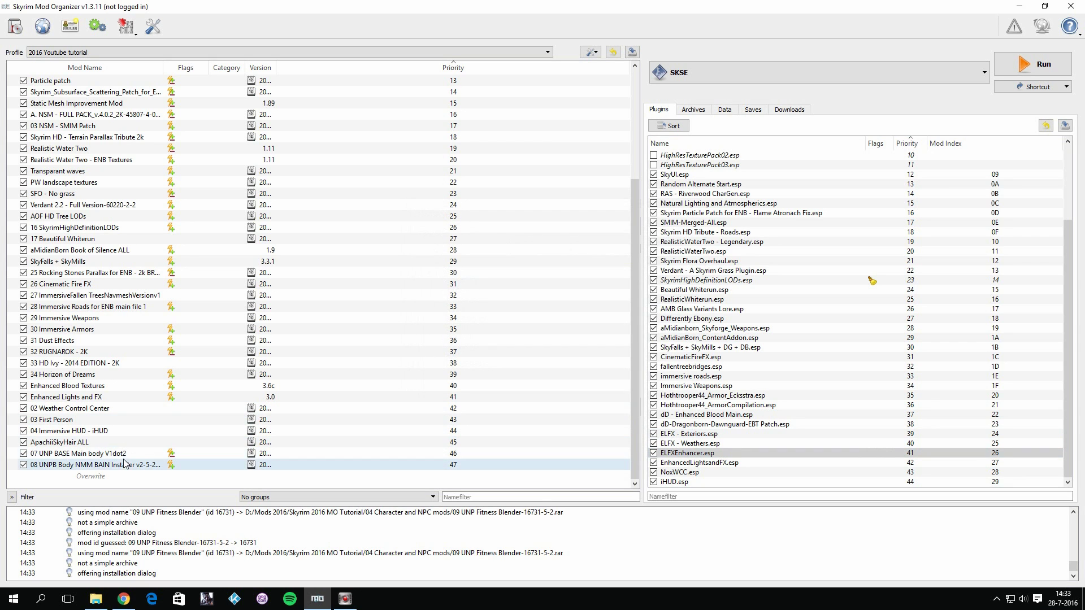
Switch to Chrome, open the files of the guide's All in One Face Pack mod and check which files the guide requires
left_click(123, 598)
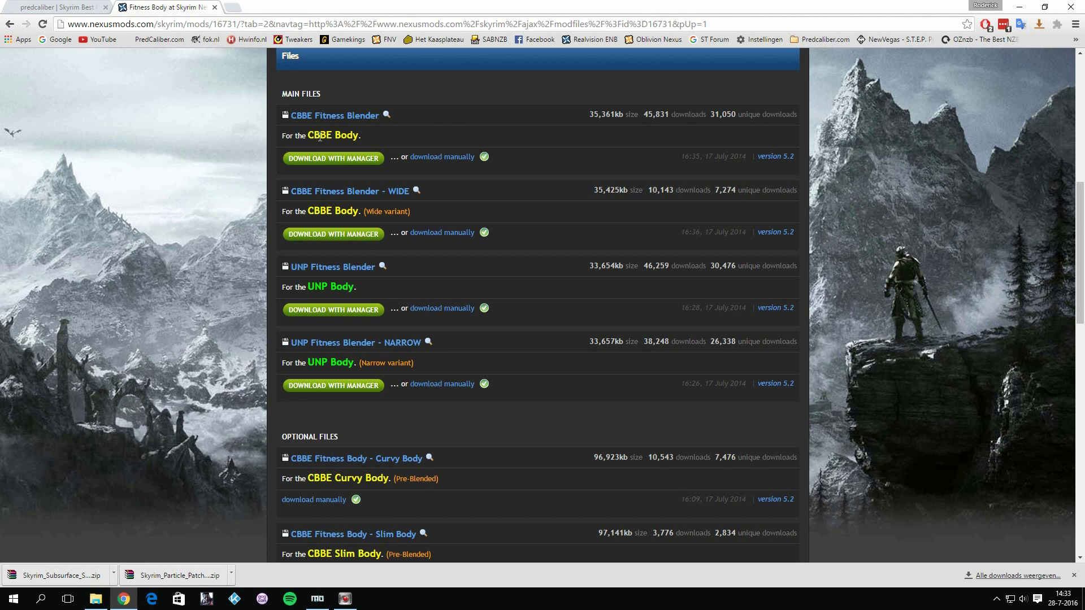
left_click(215, 7)
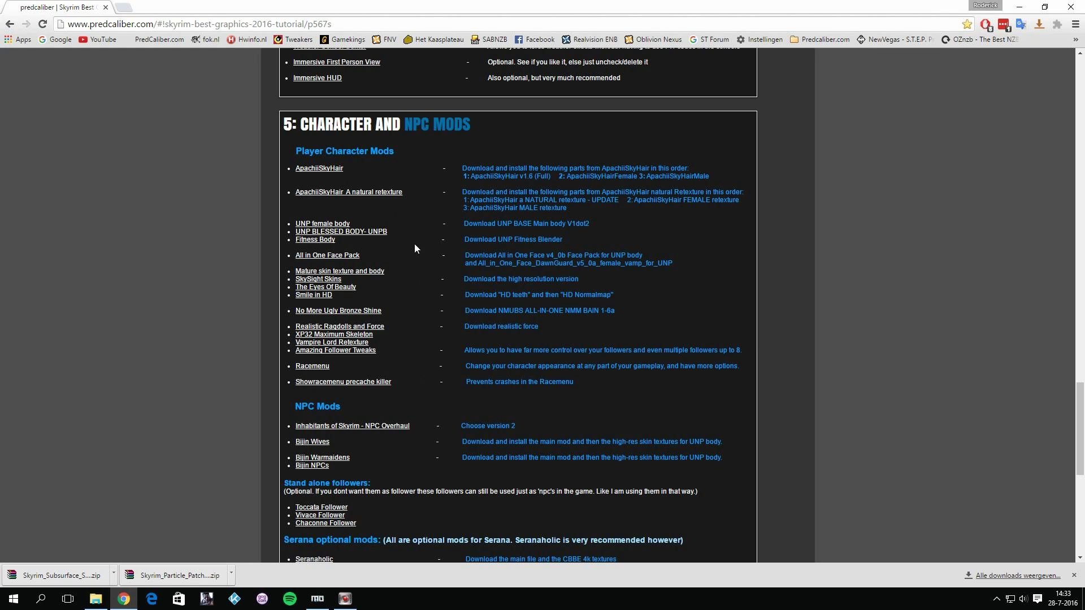
right_click(352, 263)
left_click(370, 268)
left_click(151, 8)
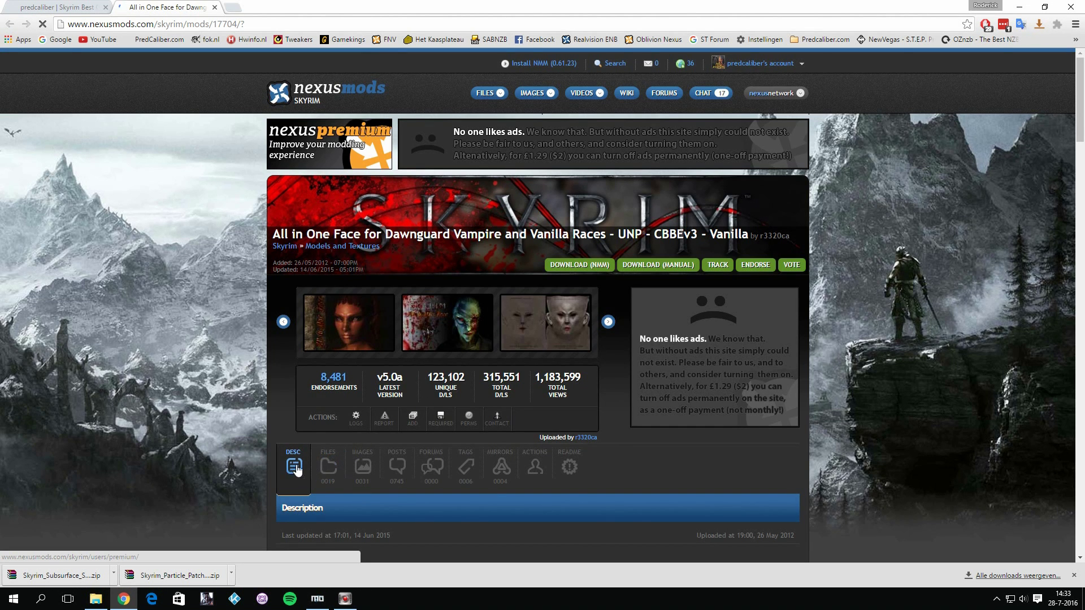
left_click(328, 465)
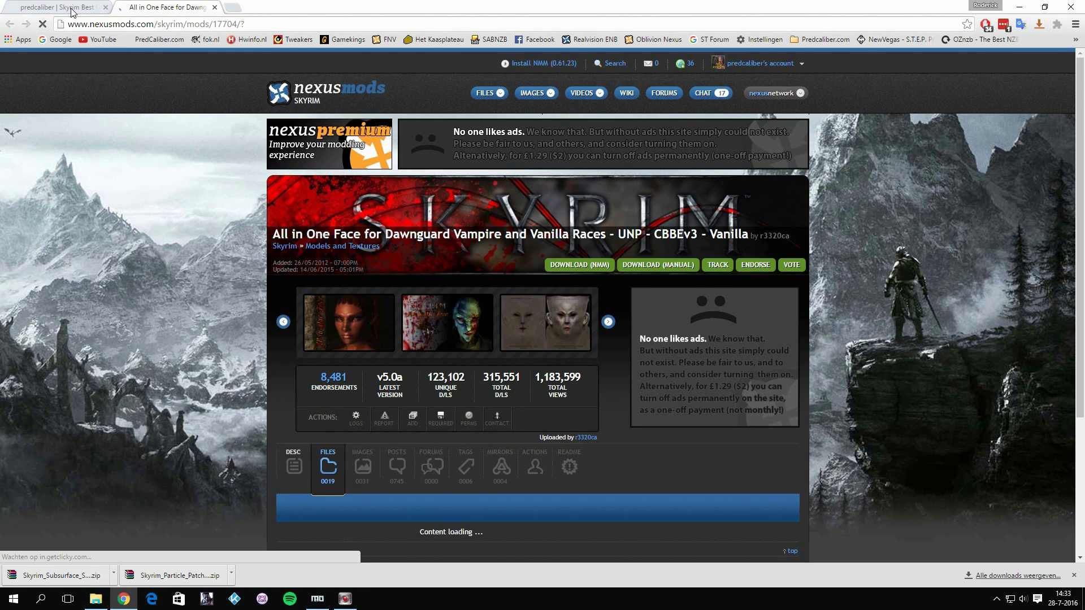
left_click(72, 9)
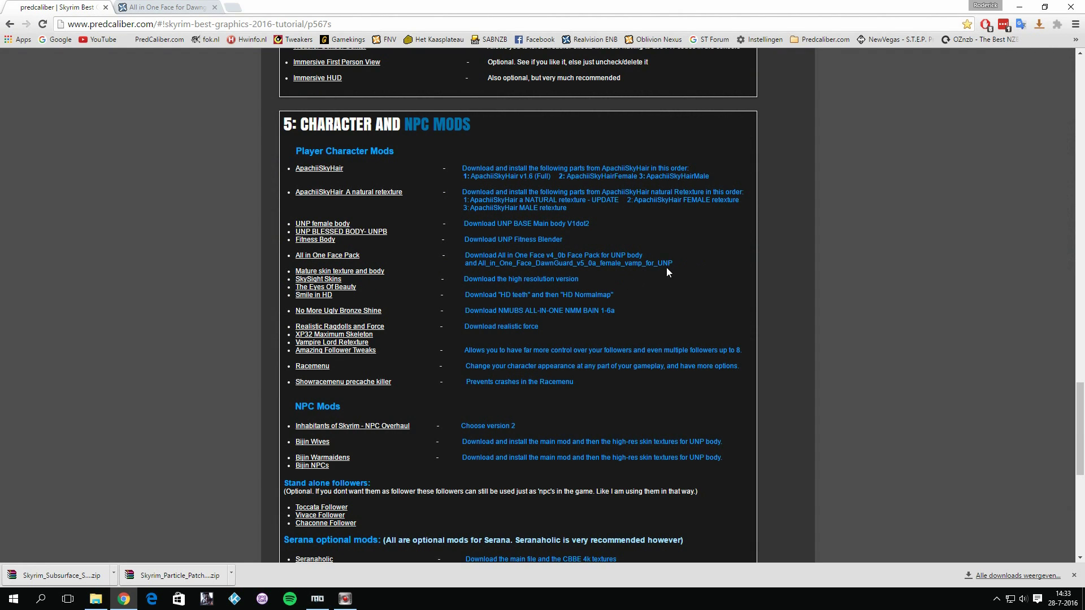
Look through the All in One Face main files for the UNP face pack and the Dawnguard female vampire UNP file
left_click(186, 7)
scroll(511, 330, "up", 2)
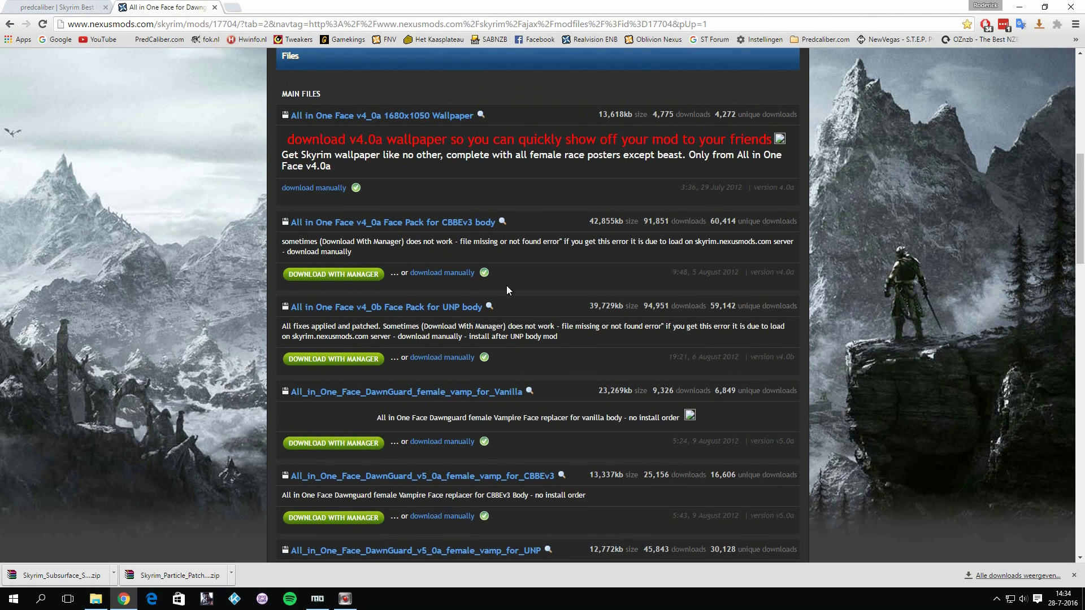
scroll(427, 177, "down", 2)
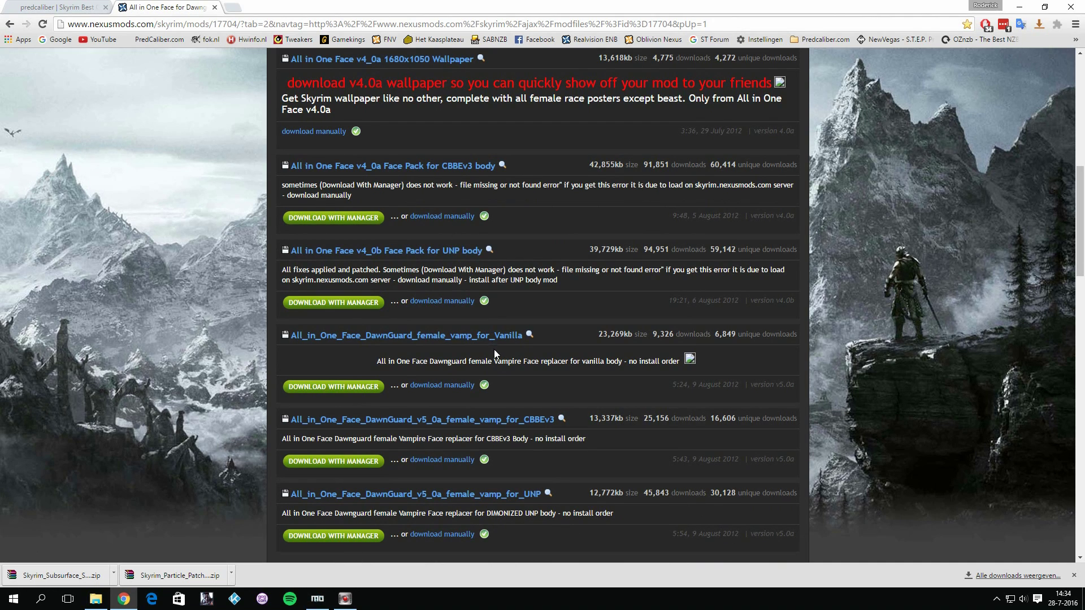
scroll(503, 349, "down", 1)
scroll(512, 350, "down", 1)
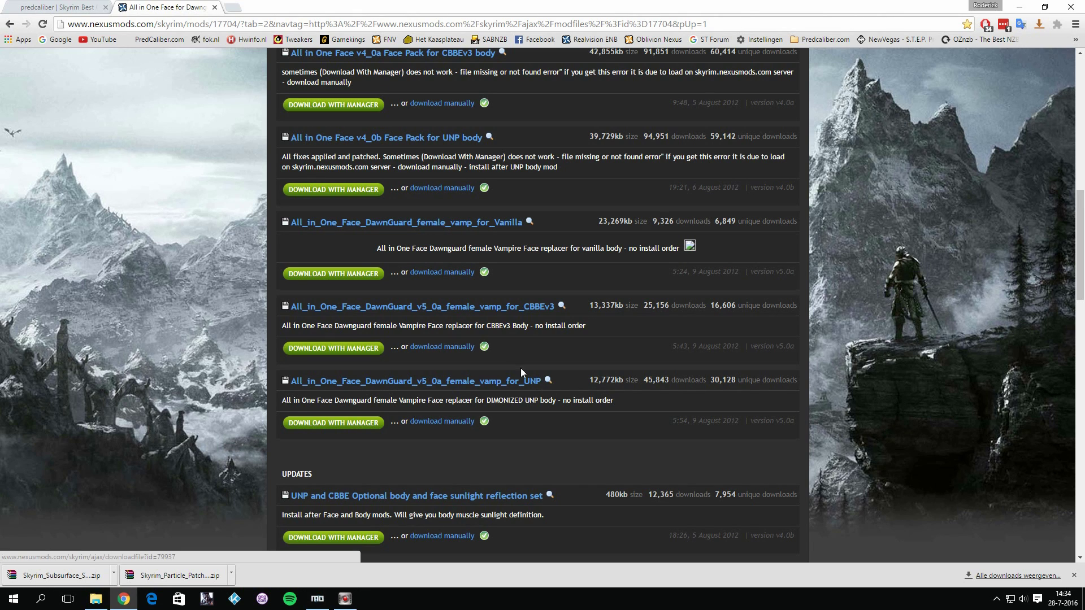
scroll(521, 367, "down", 1)
Switch to Mod Organizer, install the 10 All in One Face v4_0b Face Pack for UNP body with Data as data directory, and enable it
left_click(320, 599)
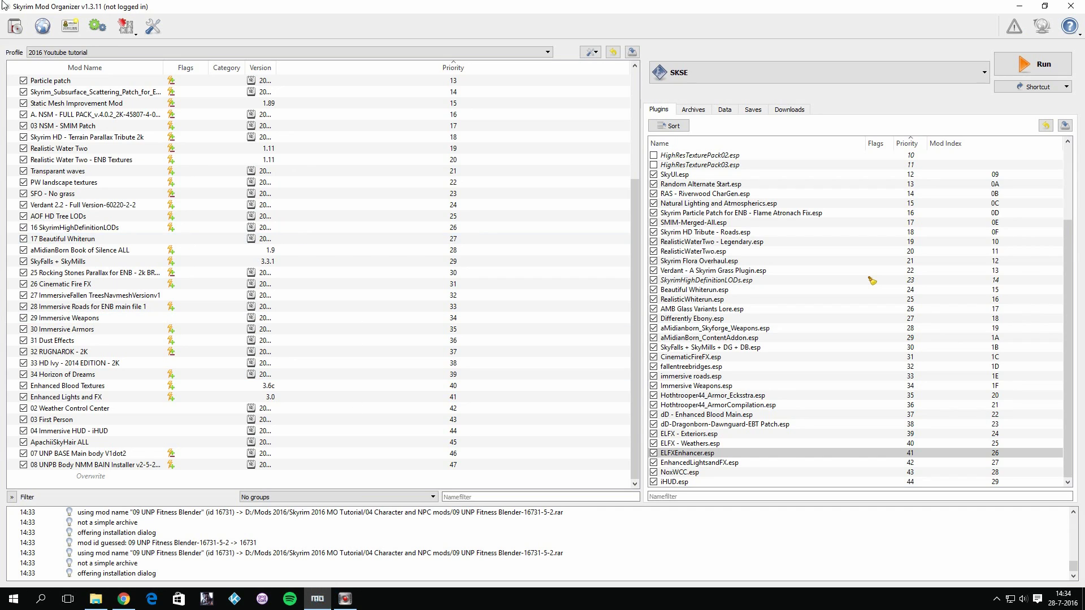
left_click(16, 26)
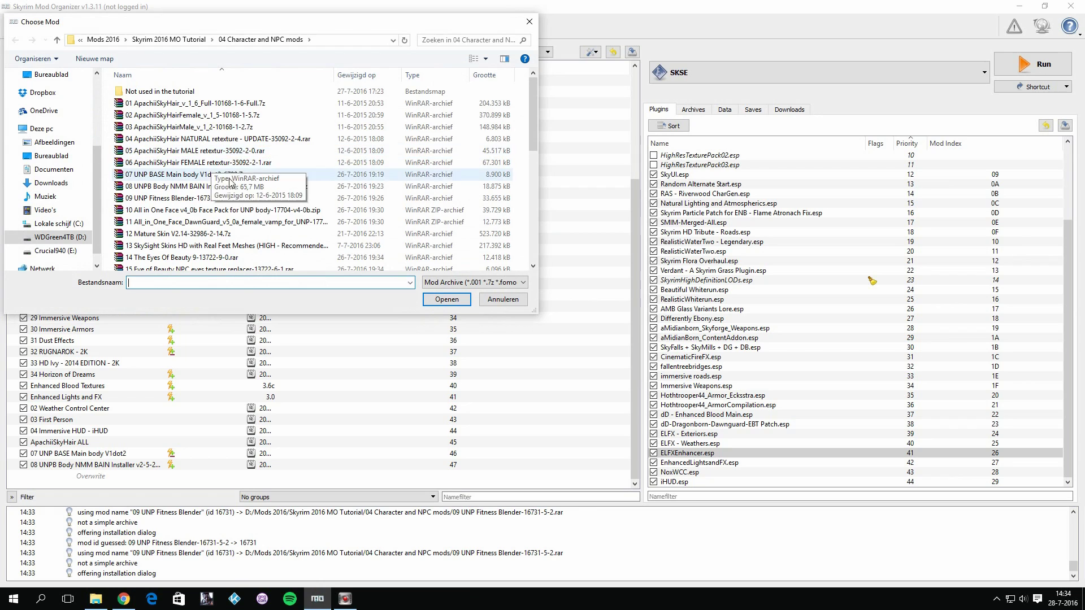
double_click(267, 215)
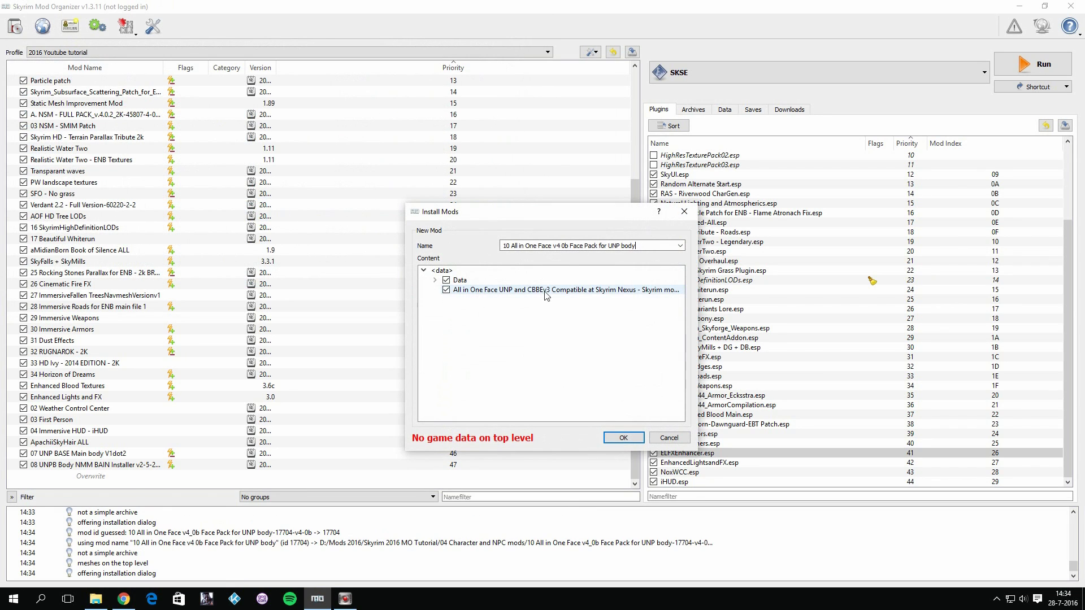
left_click(545, 291)
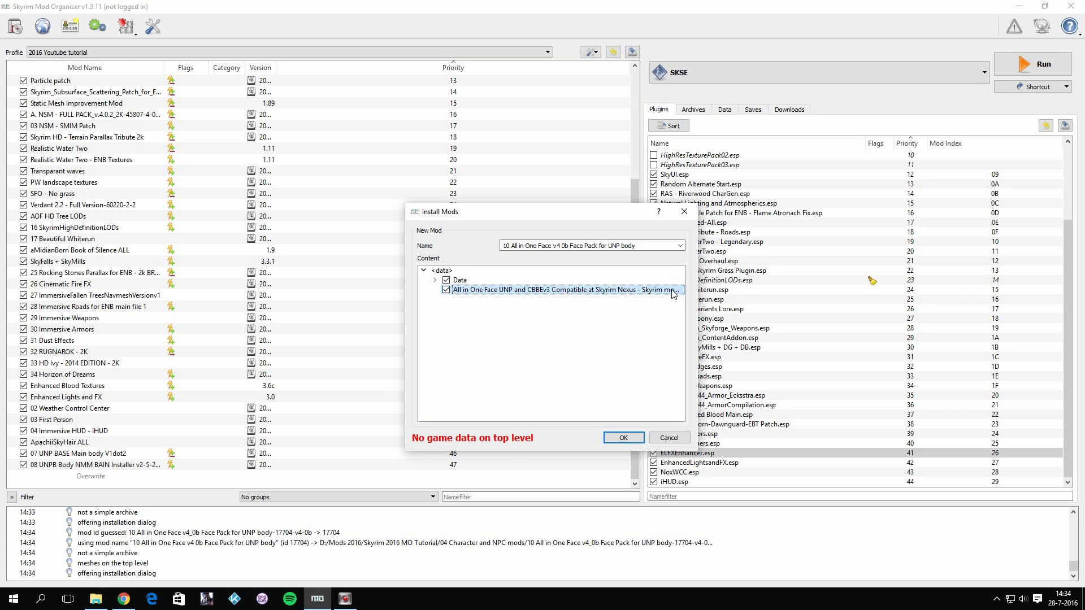
right_click(447, 290)
left_click(474, 297)
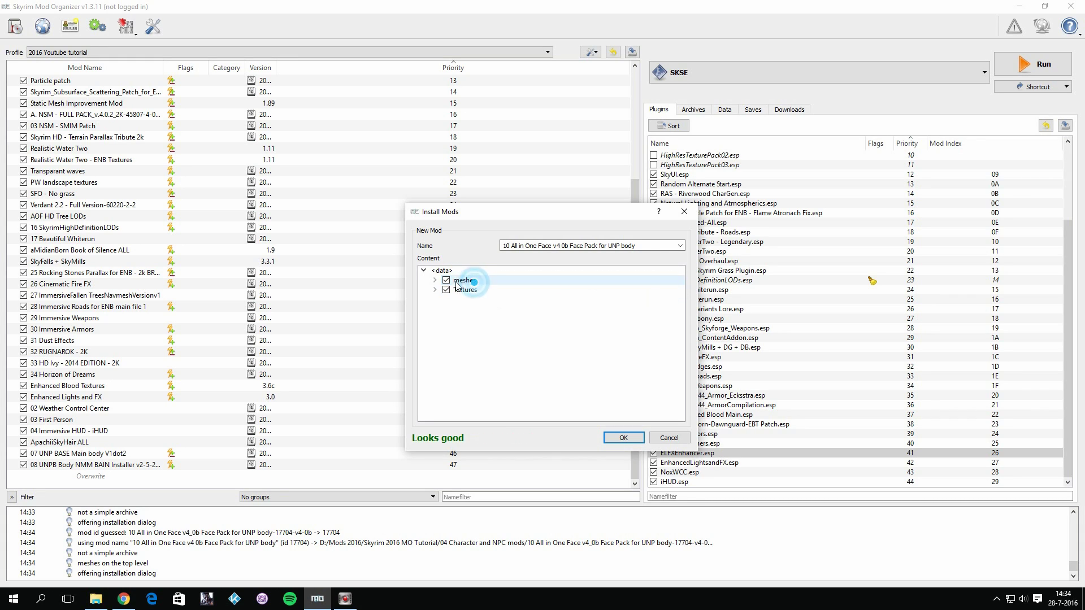
left_click(625, 437)
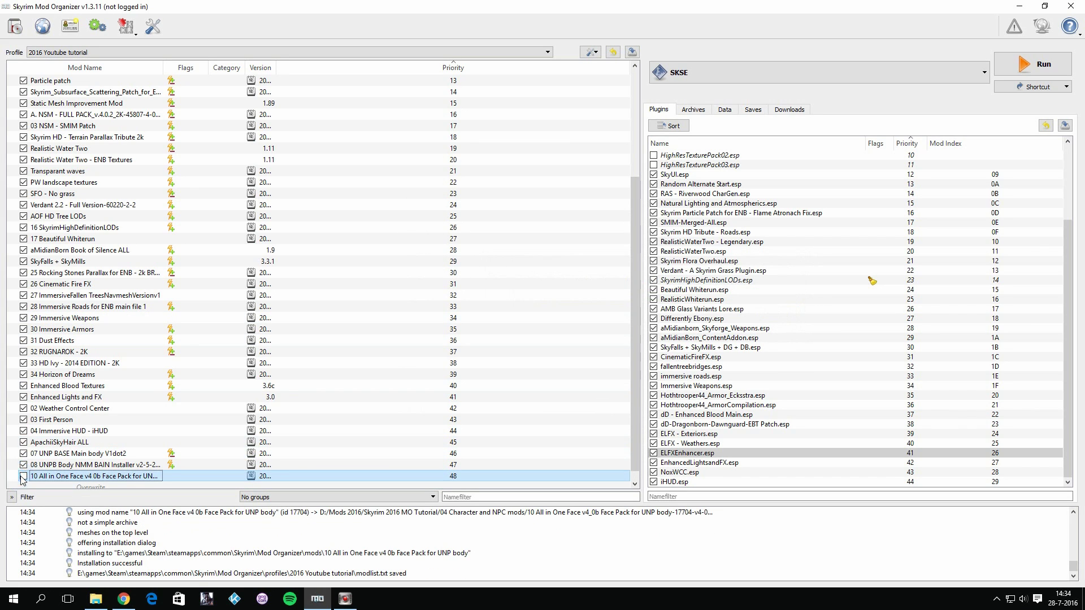
left_click(23, 477)
Install the 11 All_in_One_Face_DawnGuard_v5_0a_female_vamp_for_UNP archive with Data as data directory, and enable the mod
left_click(16, 26)
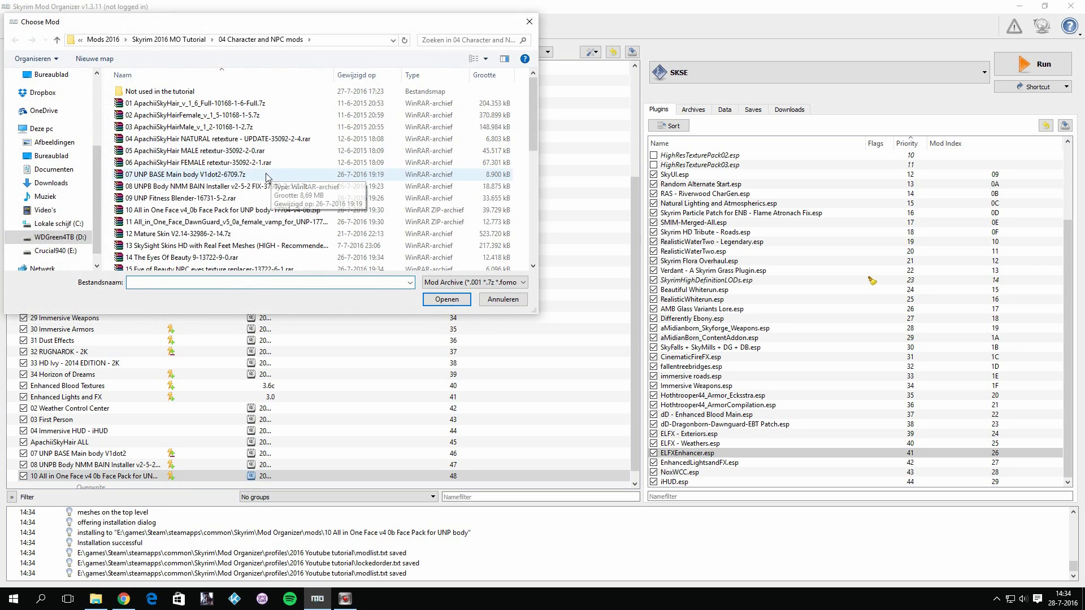
double_click(221, 222)
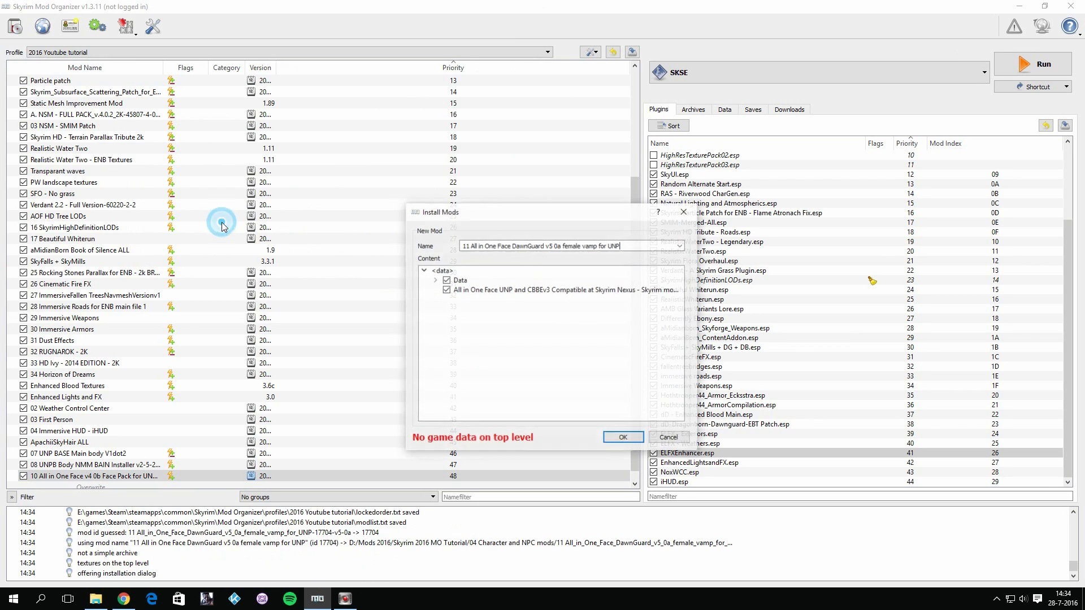
right_click(459, 281)
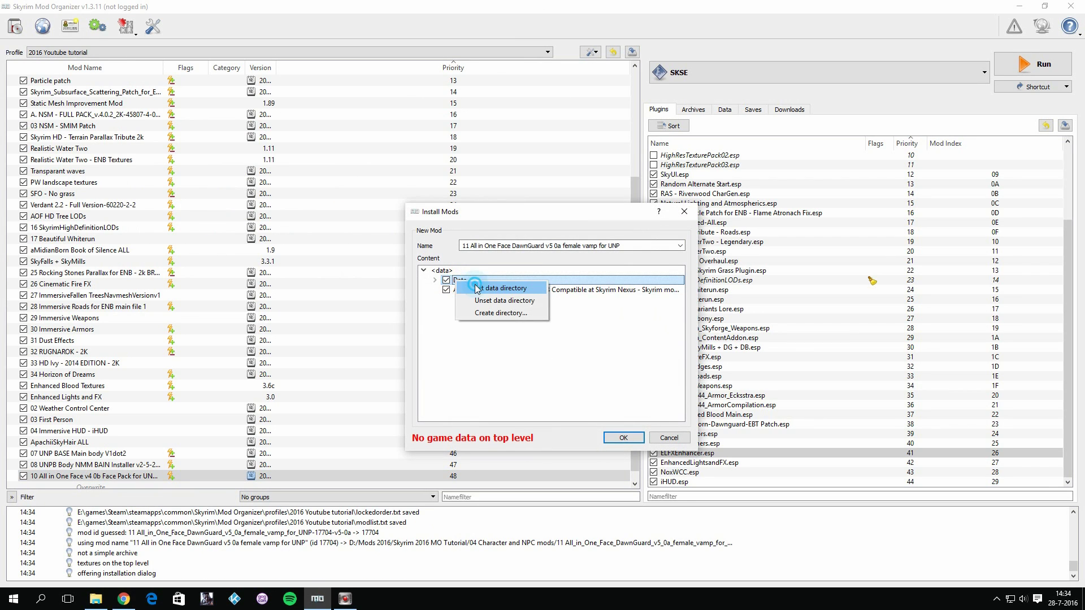
left_click(651, 290)
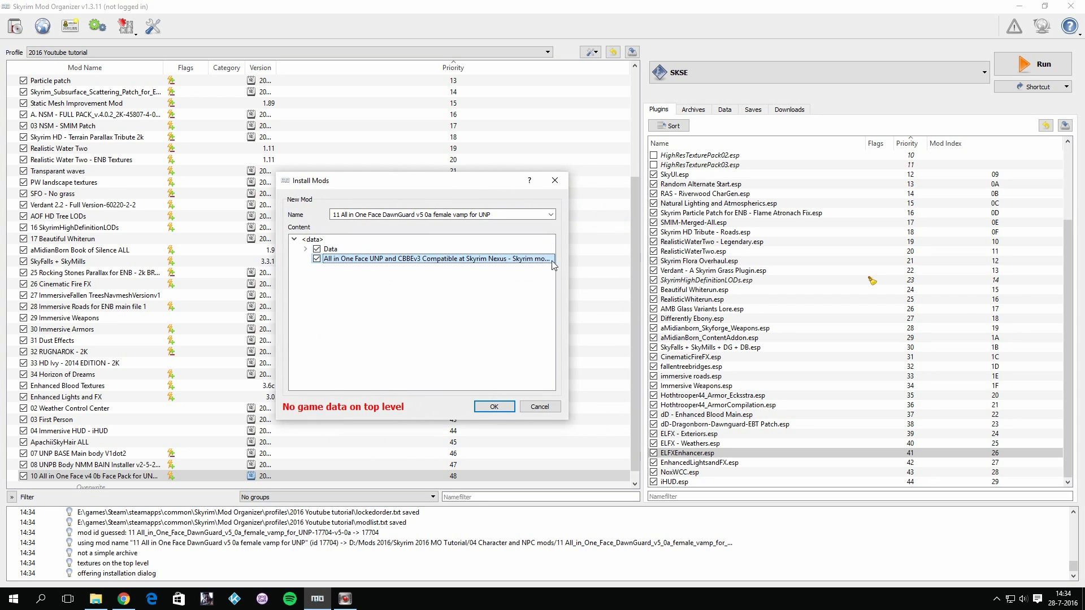
left_click_drag(572, 262, 586, 283)
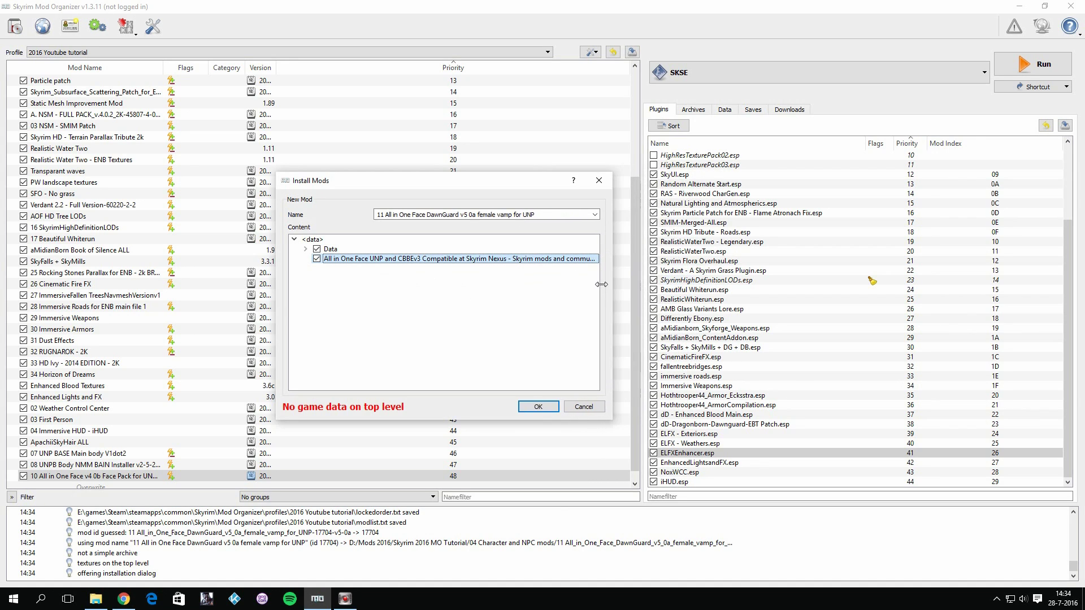
right_click(327, 264)
left_click(373, 282)
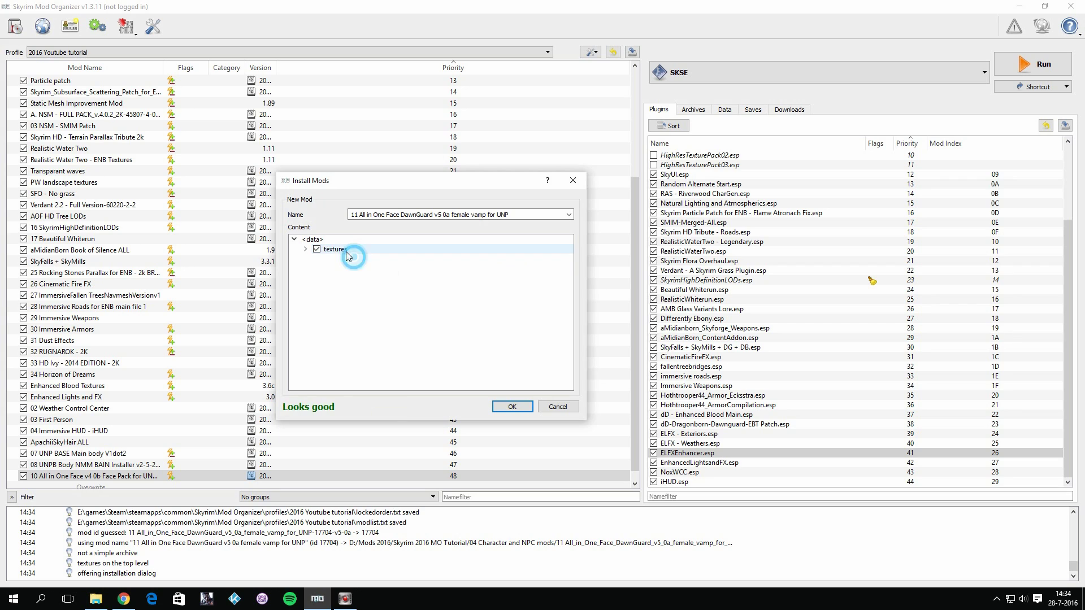
left_click(501, 407)
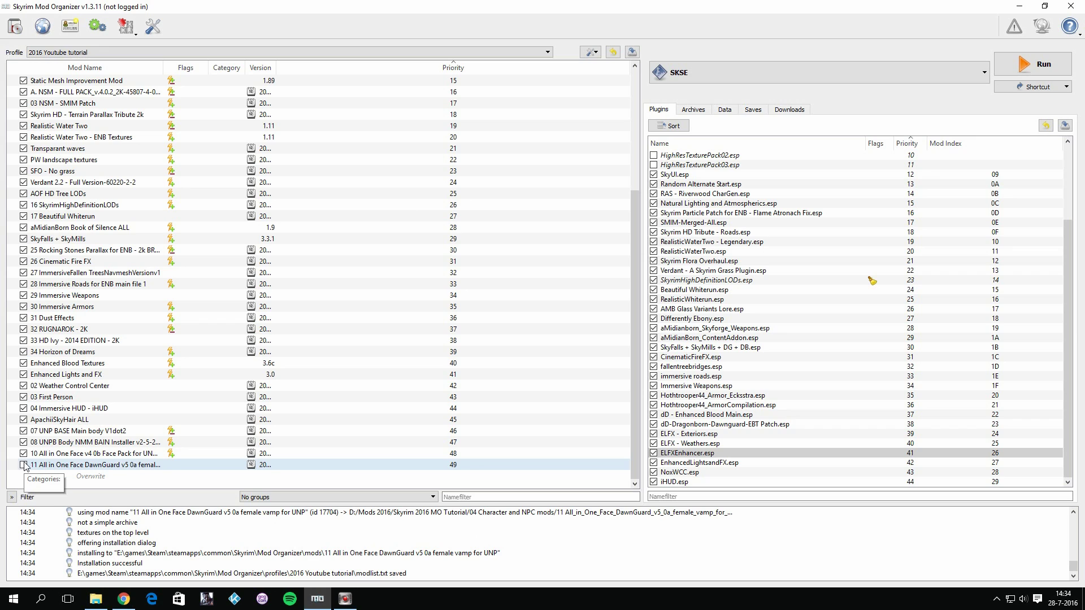
left_click(23, 464)
scroll(713, 278, "up", 4)
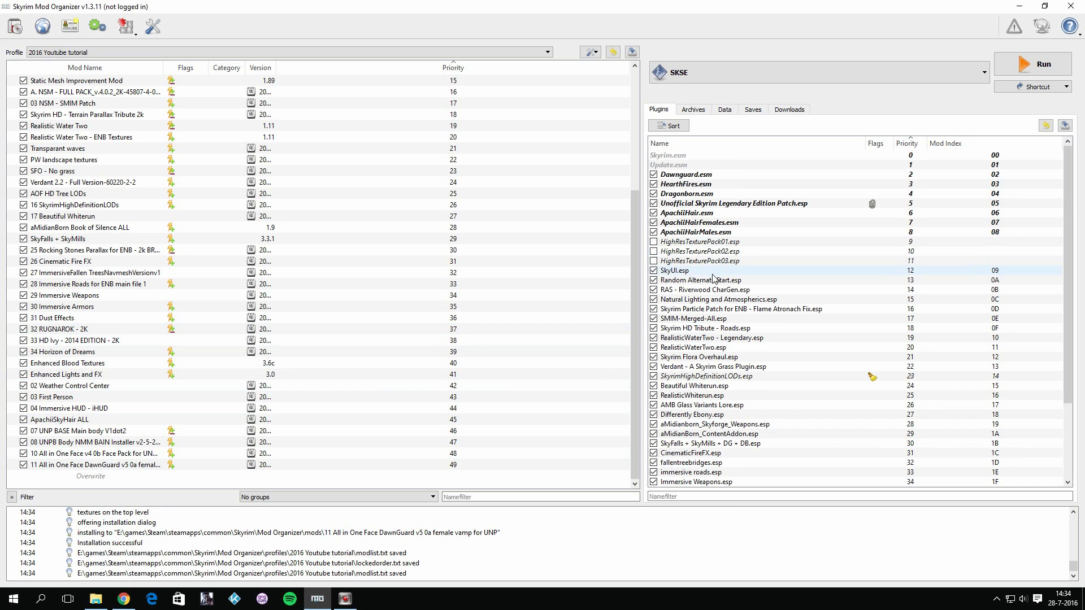
scroll(694, 449, "down", 3)
left_click(693, 452)
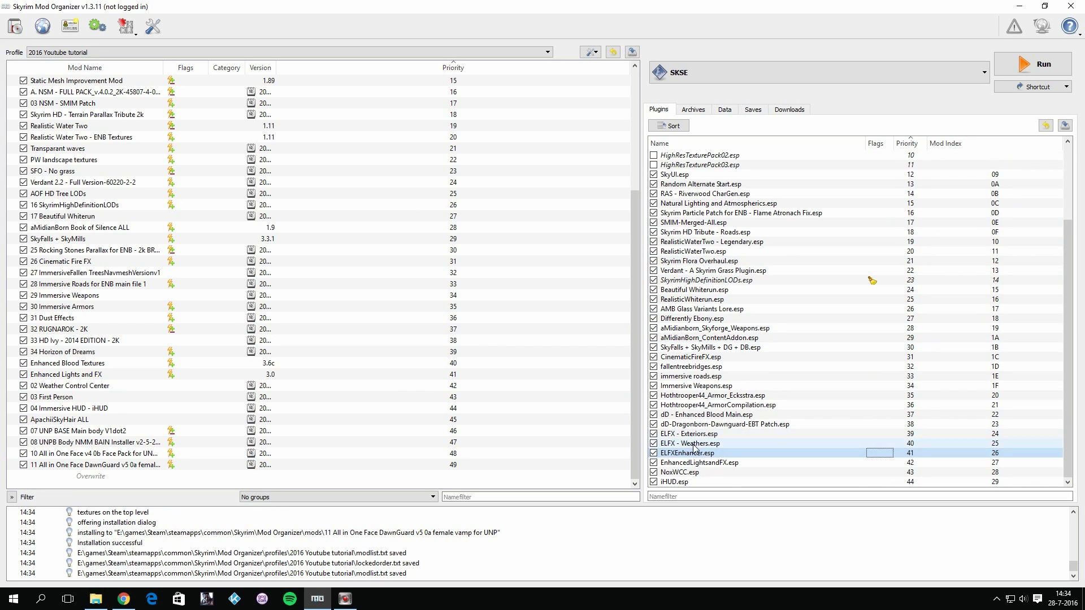
scroll(694, 449, "up", 4)
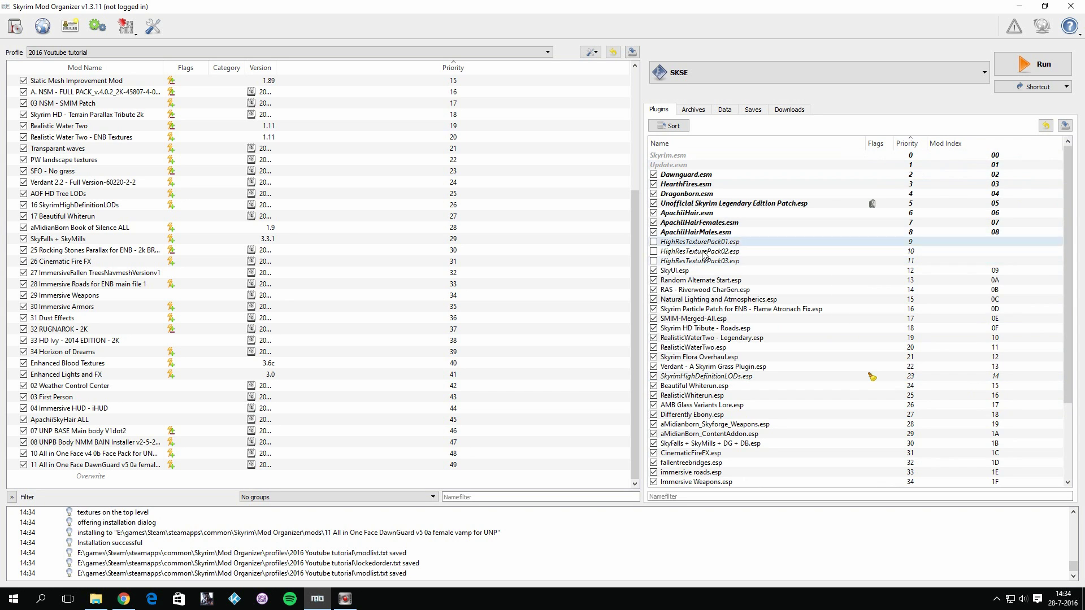
scroll(713, 305, "down", 3)
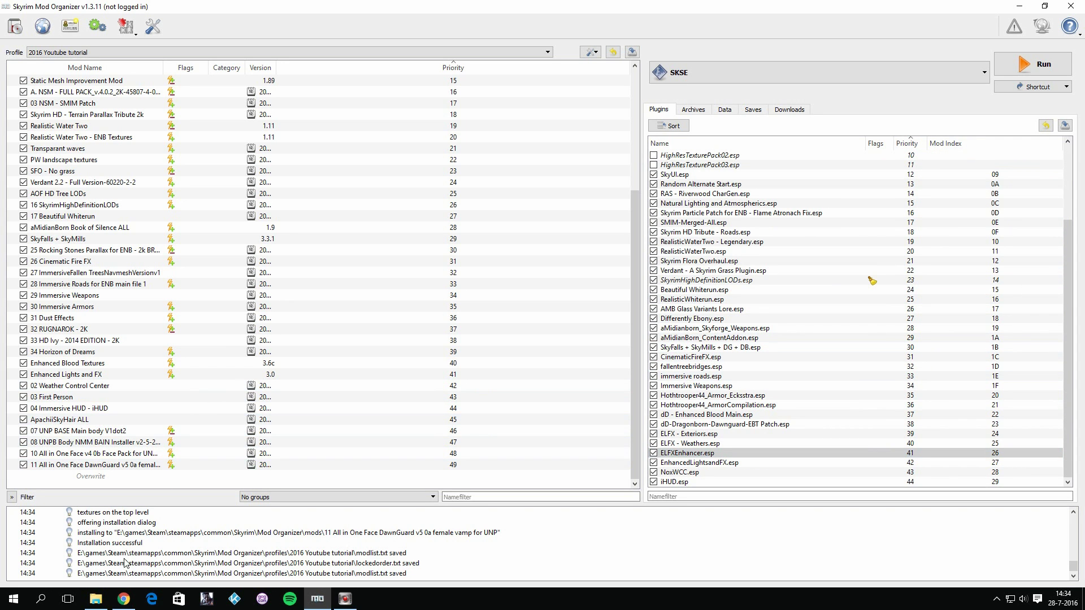
Switch to Chrome, check the remaining update and old-version files of All in One Face, and close its page
left_click(124, 599)
scroll(428, 225, "down", 4)
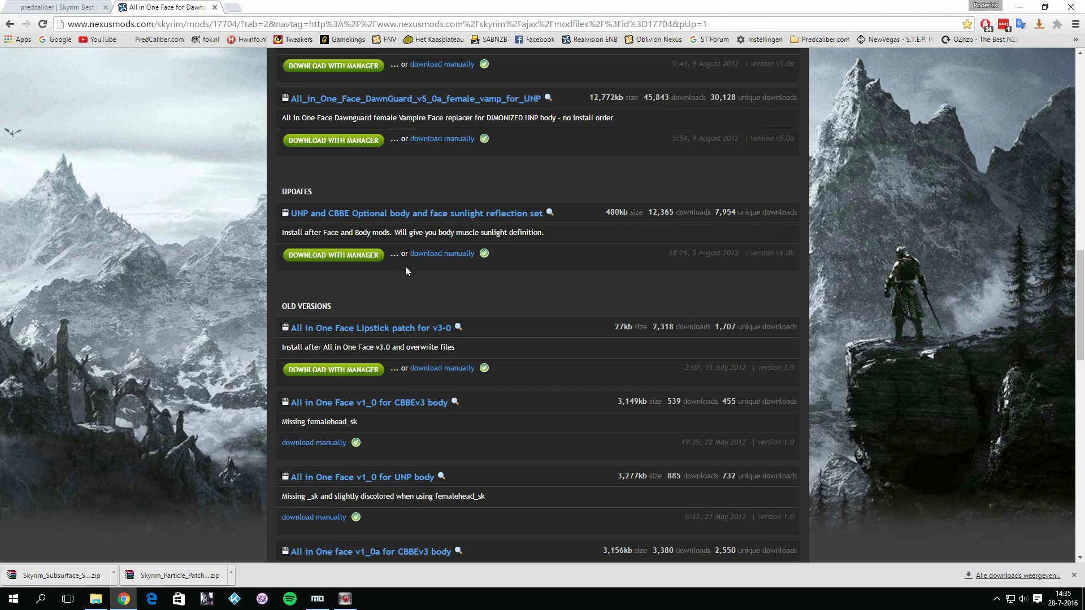
scroll(405, 266, "up", 10)
left_click(215, 8)
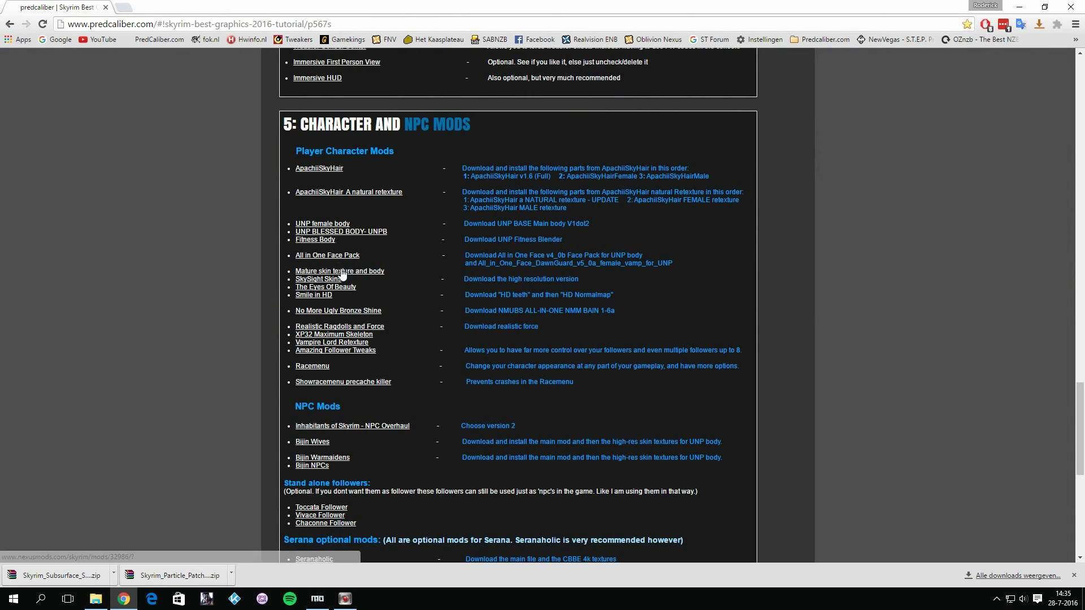
Open the guide's Mature skin texture and body mod in its own tab and examine its main and optional files
middle_click(362, 276)
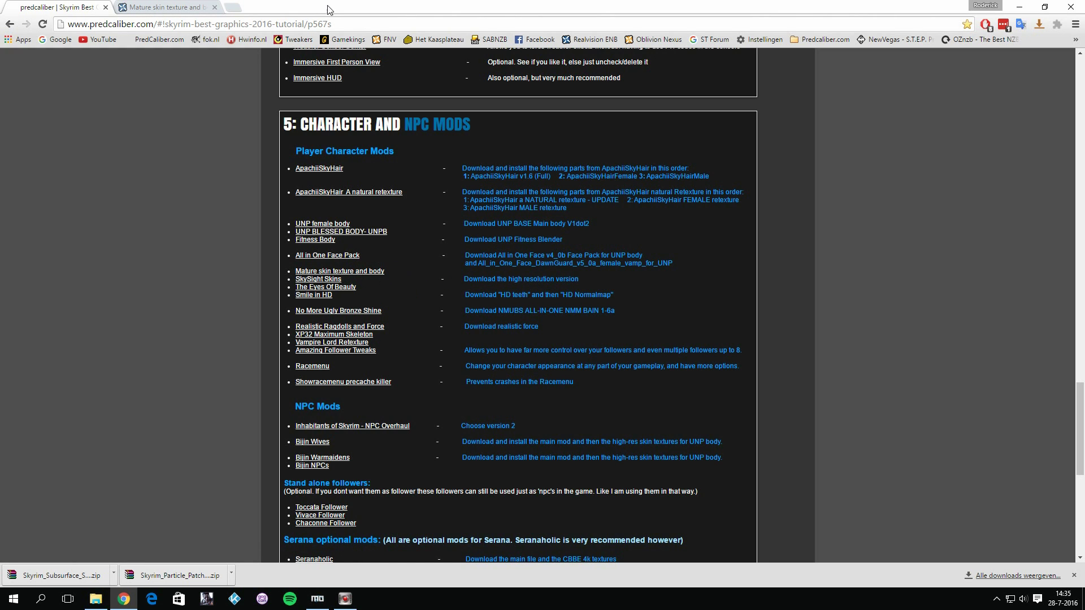
left_click(173, 5)
left_click(346, 461)
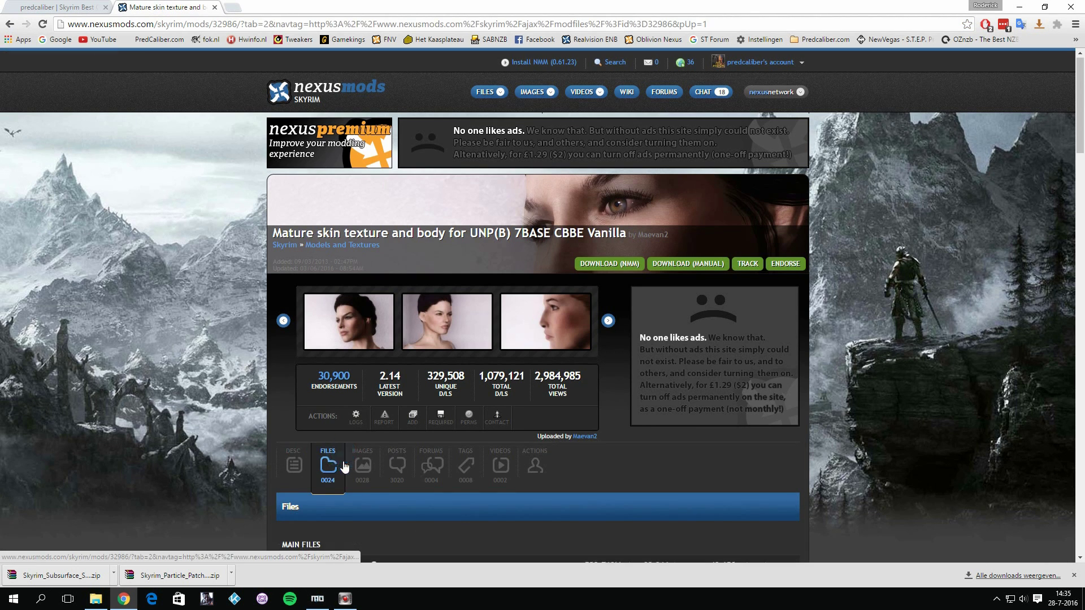
scroll(355, 259, "down", 5)
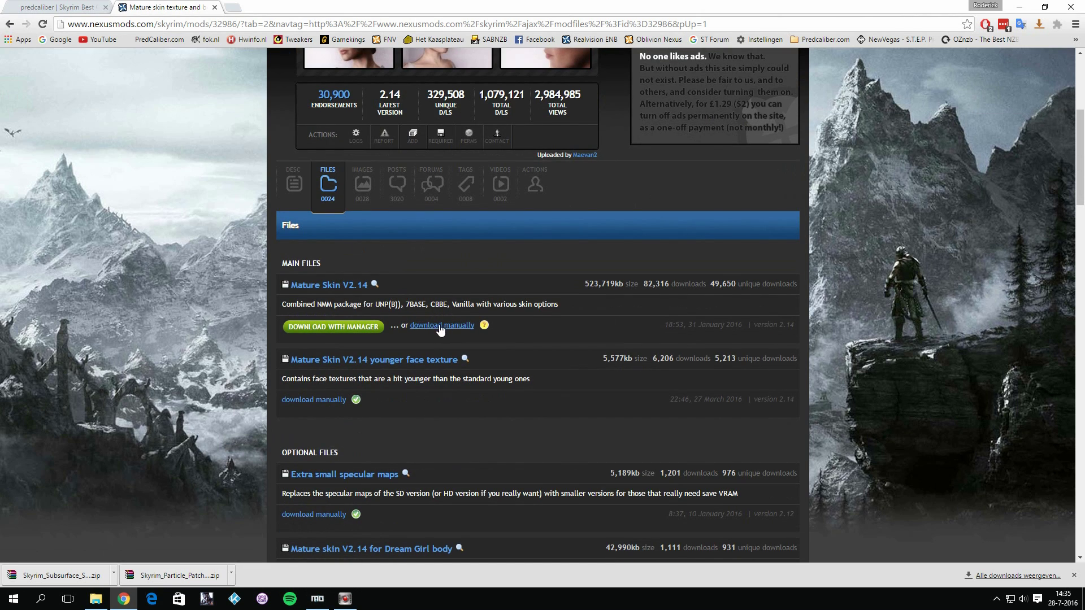
scroll(499, 360, "down", 2)
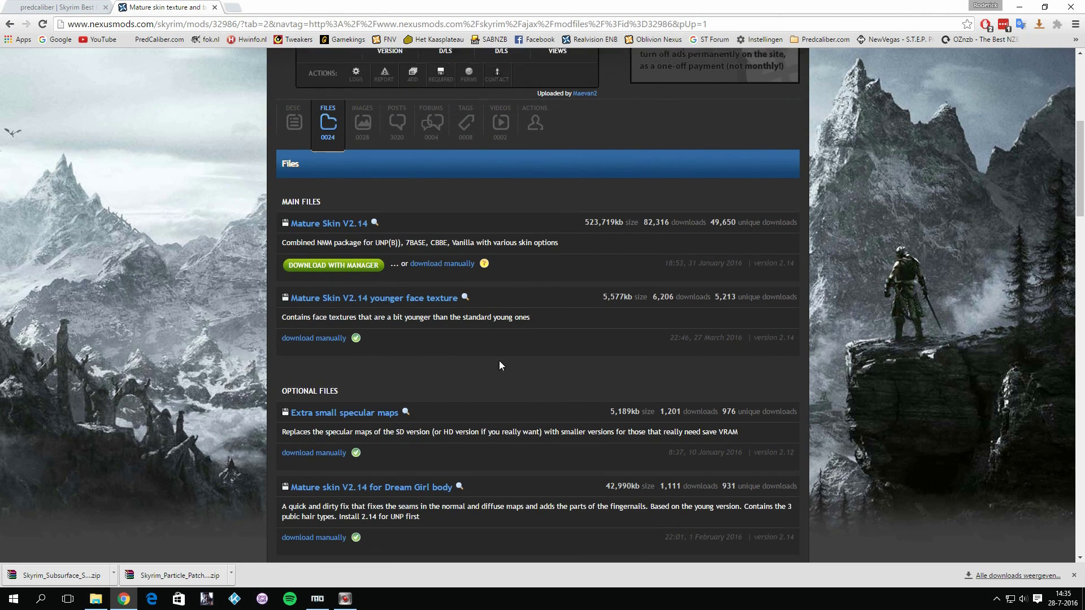
scroll(361, 531, "up", 2)
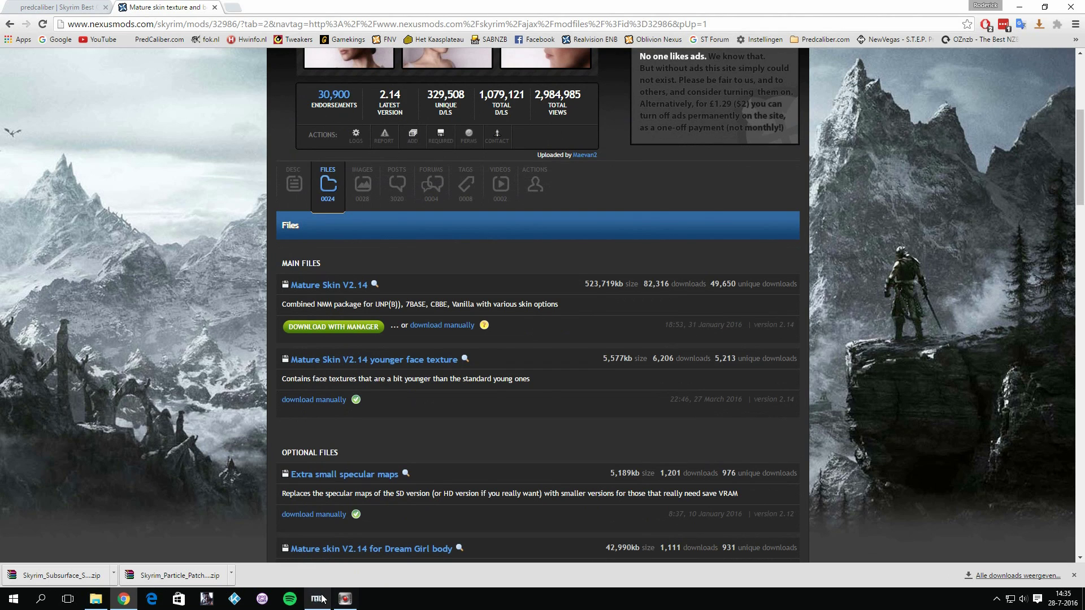
Switch to Mod Organizer and start installing the 12 Mature Skin V2.14 archive, keeping UNP as the body type
left_click(318, 599)
left_click(24, 33)
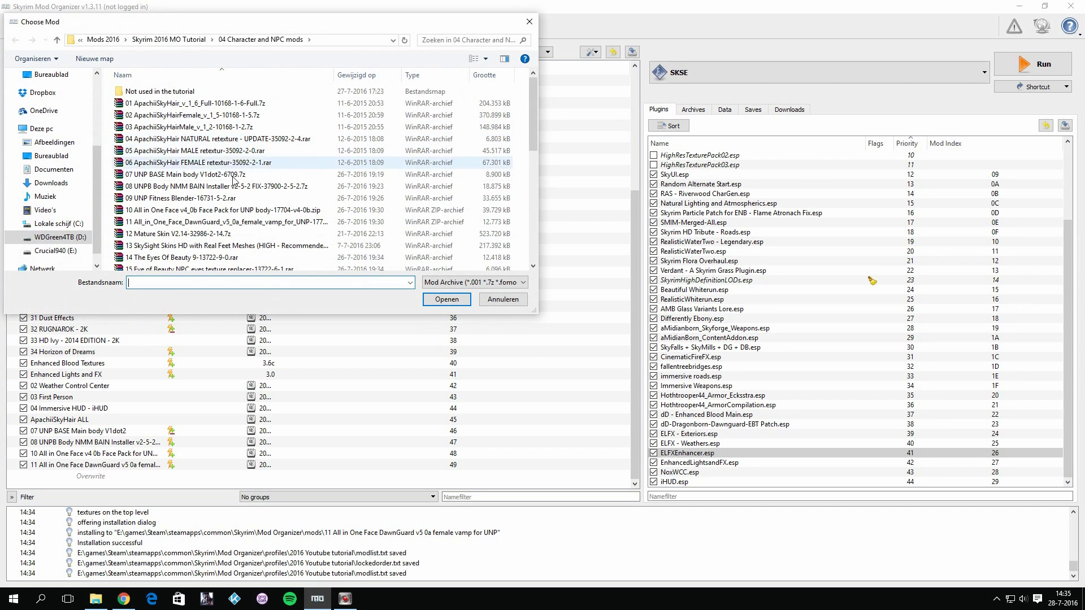
double_click(199, 236)
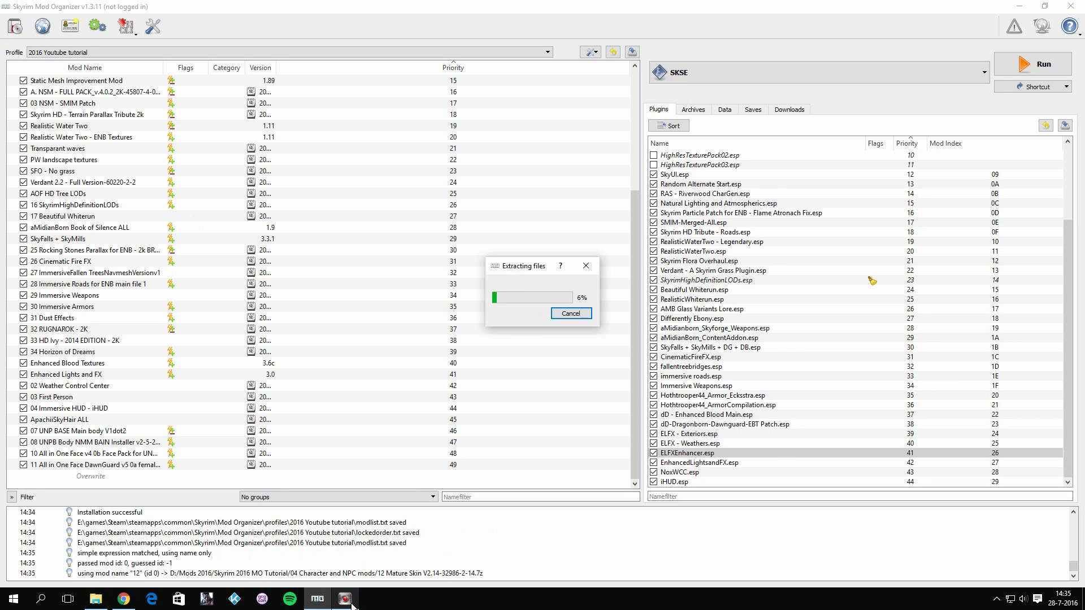
mouse_move(662, 382)
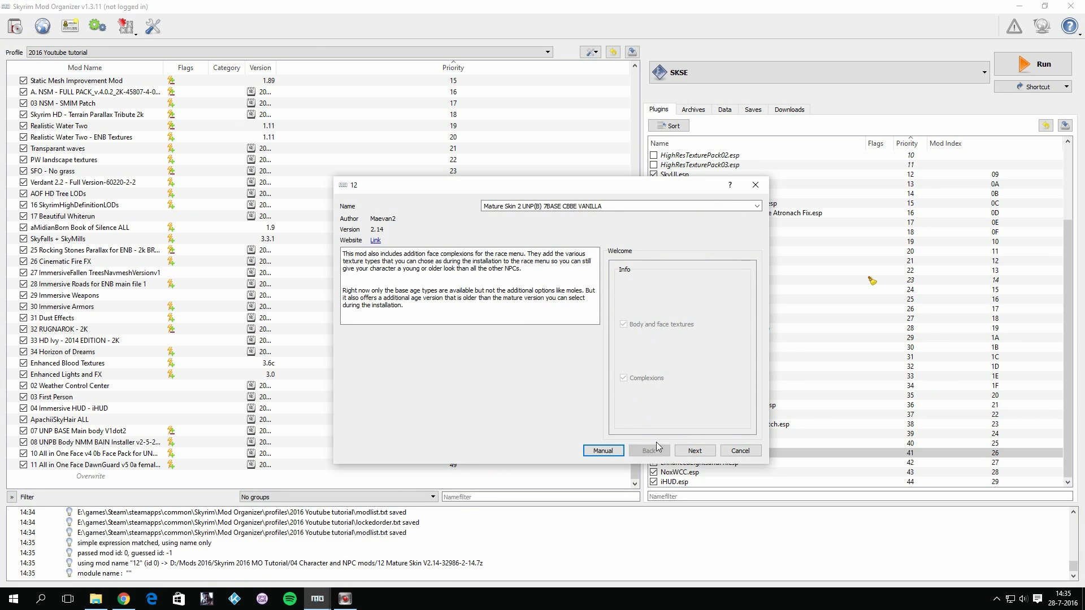
left_click(694, 450)
left_click(685, 450)
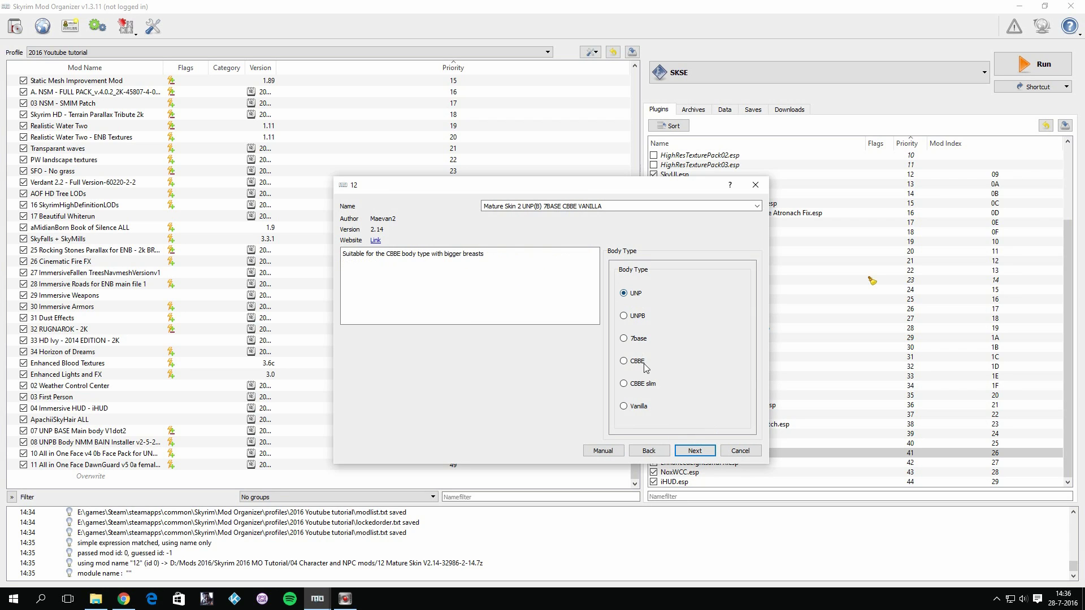
left_click(691, 453)
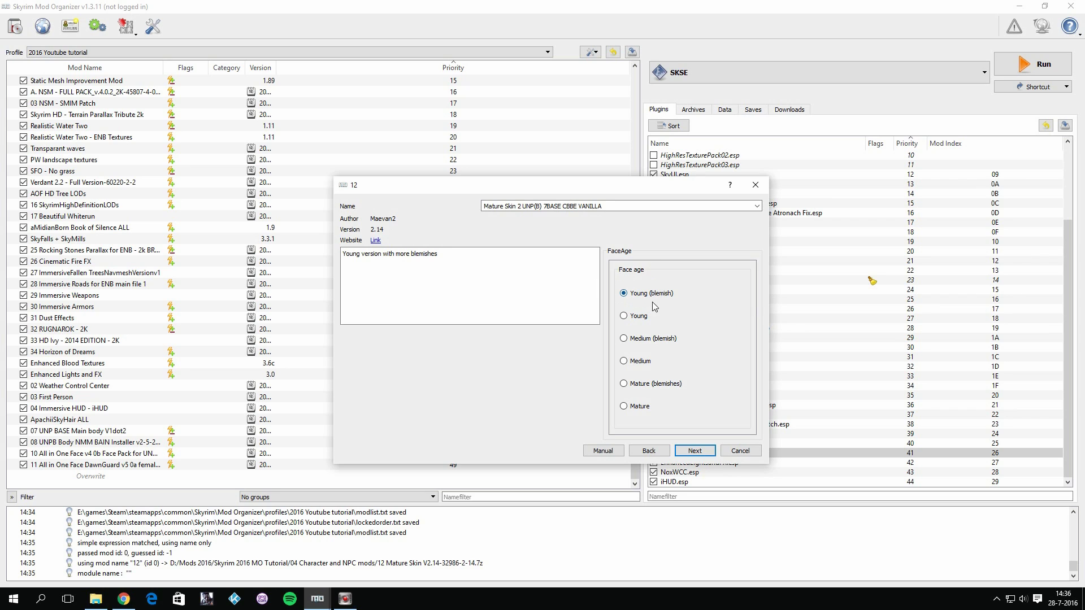
Keep Young (blemish) as the Mature Skin face age and proceed to the face options after rechecking the choice
left_click(690, 443)
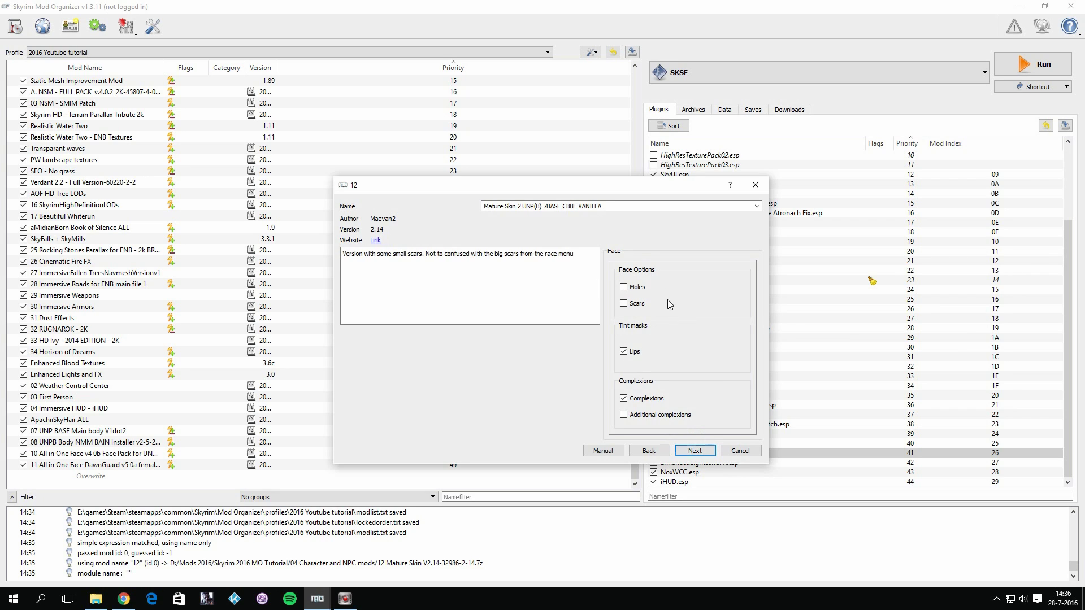
left_click(649, 450)
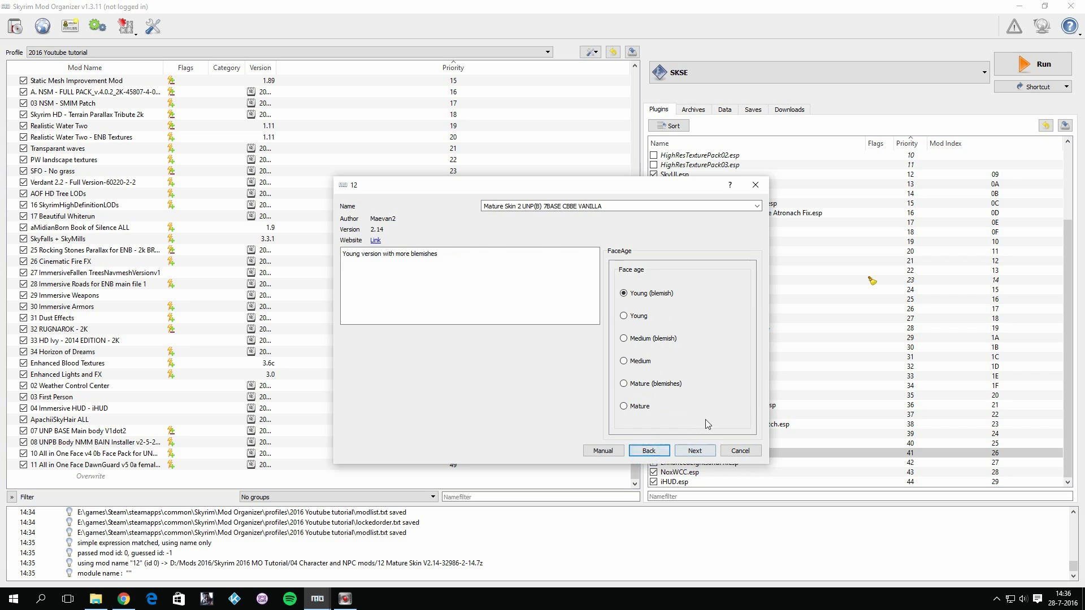
left_click(694, 451)
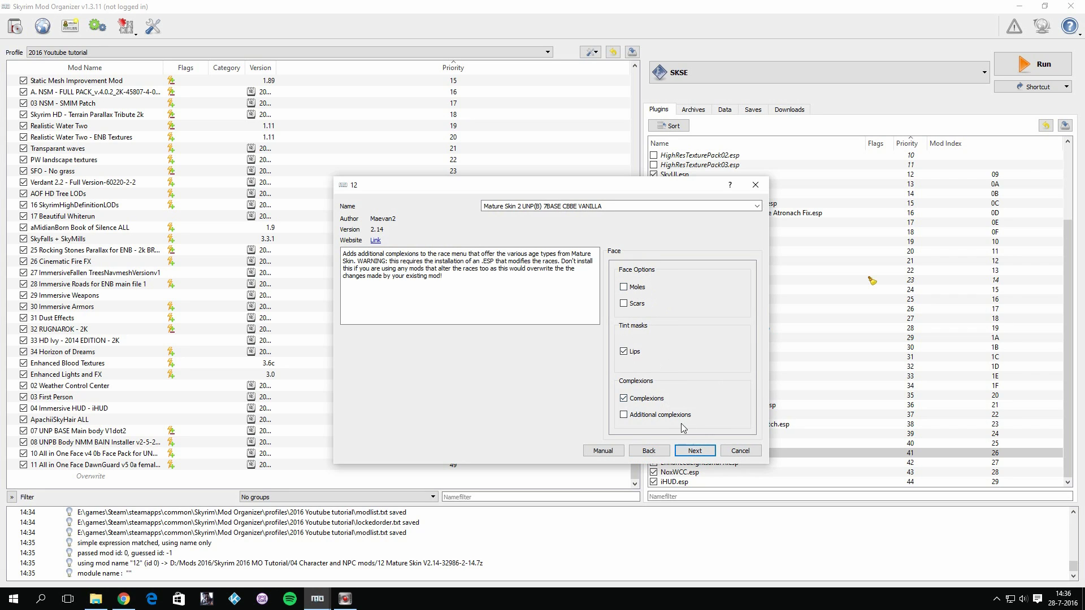
Finish installing Mature Skin with the preset face options, Young body age, the Shaved option and new normal maps, and enable the mod
left_click(694, 450)
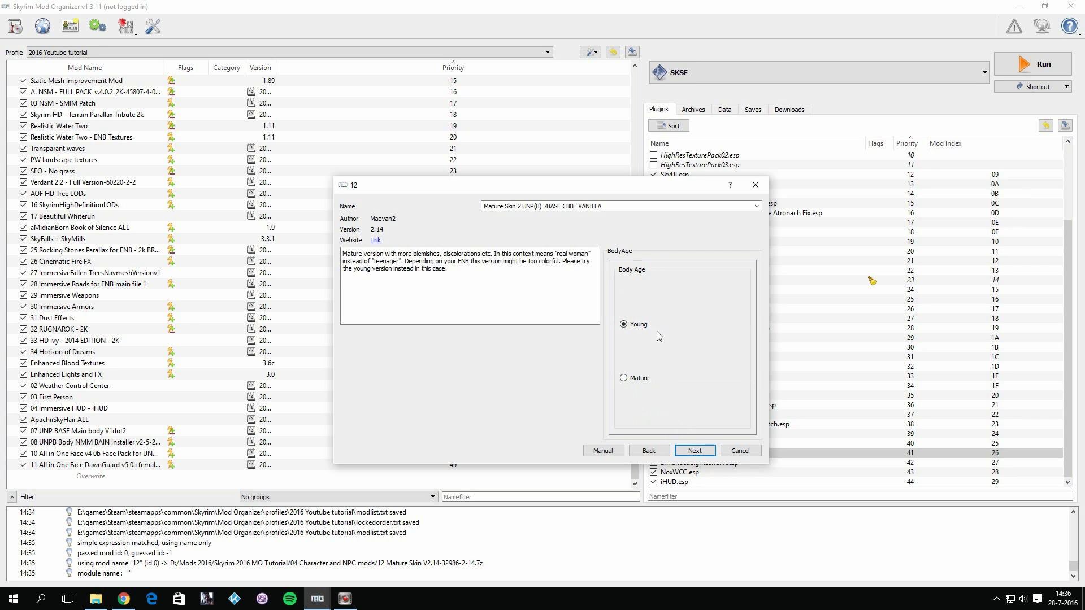
left_click(699, 454)
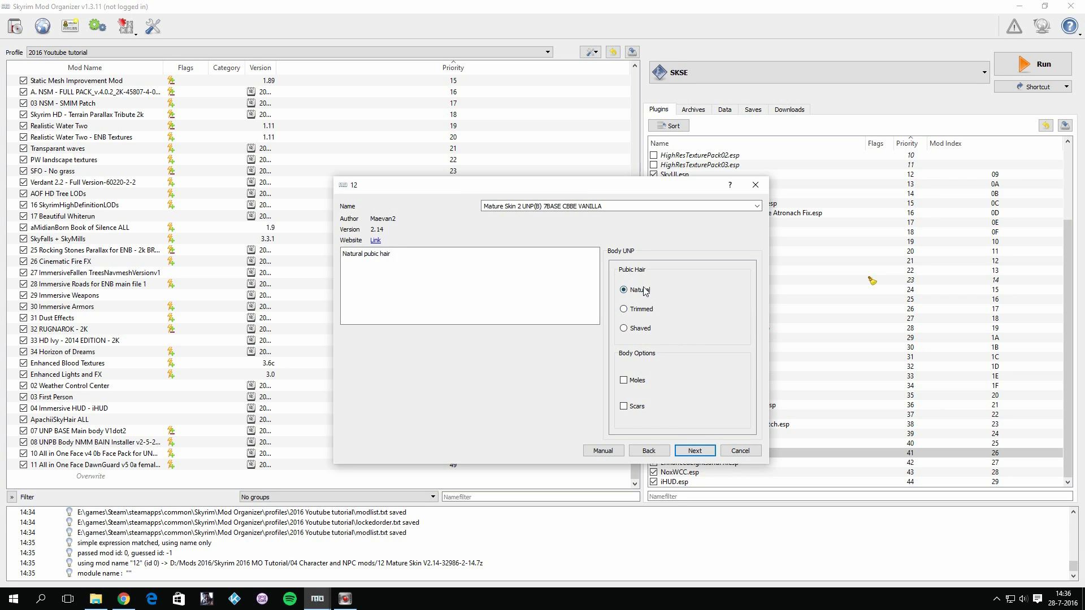
left_click(643, 330)
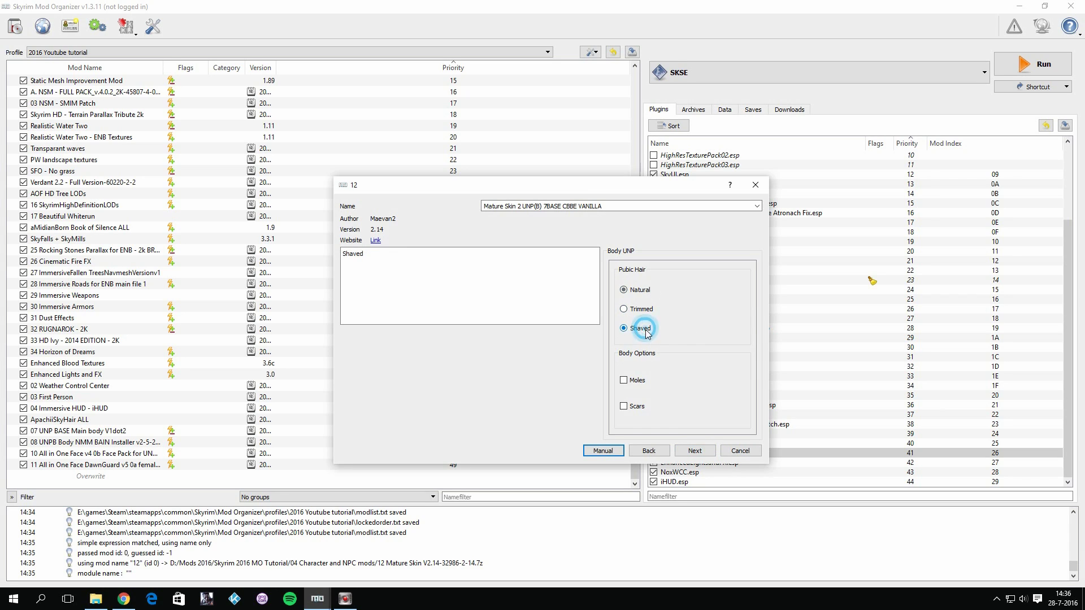
left_click(704, 451)
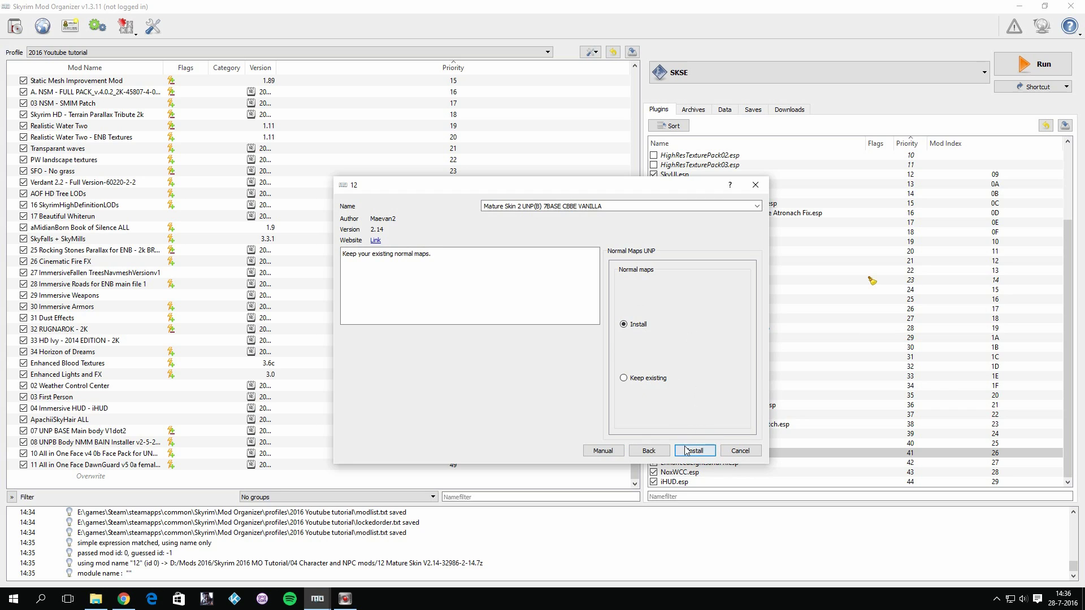
left_click(688, 449)
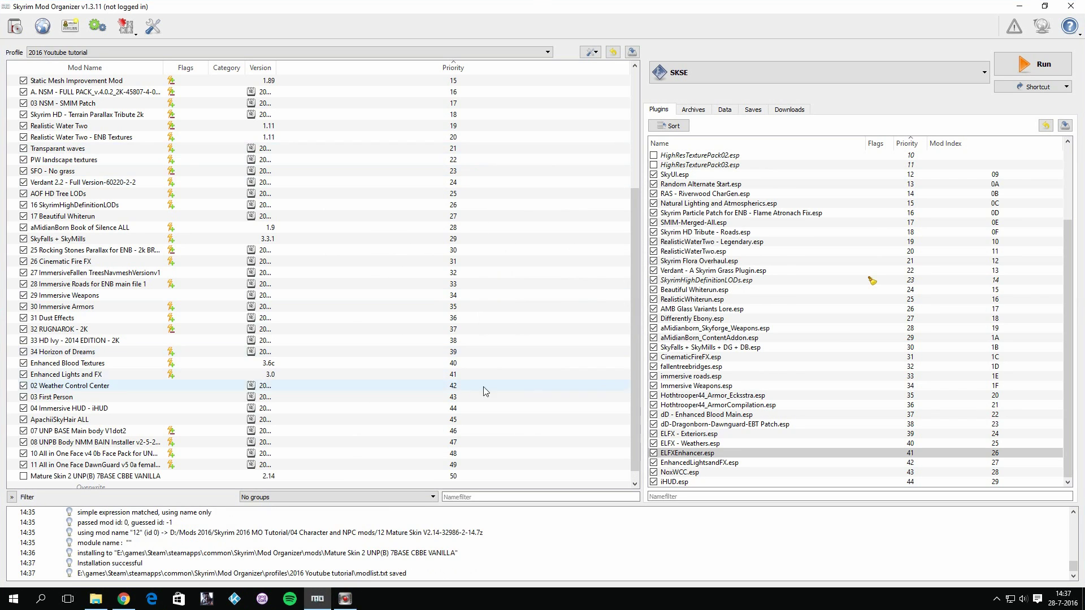
left_click(23, 465)
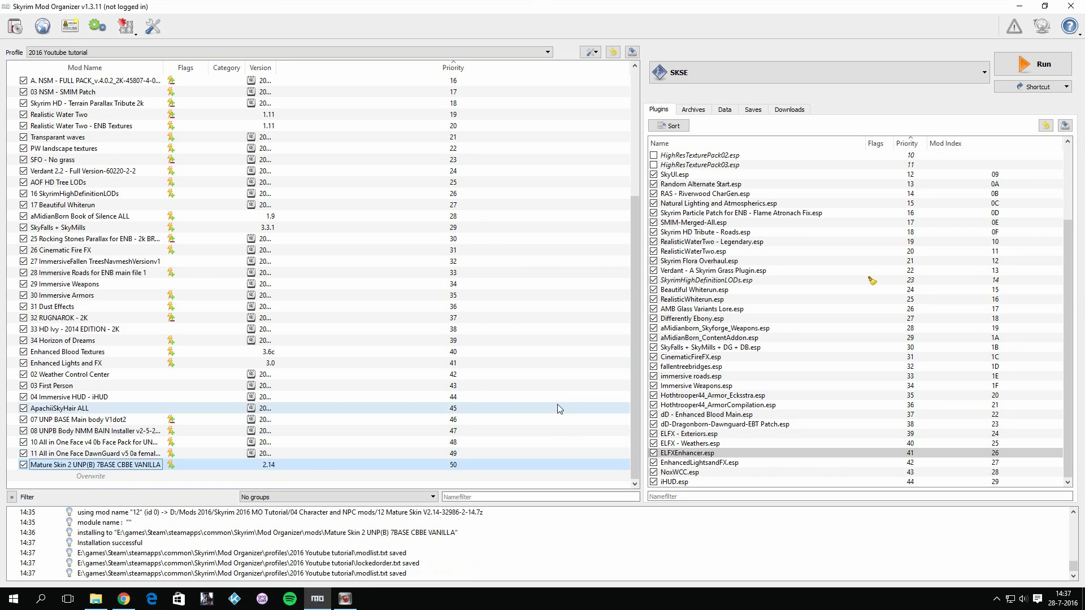
scroll(774, 396, "up", 3)
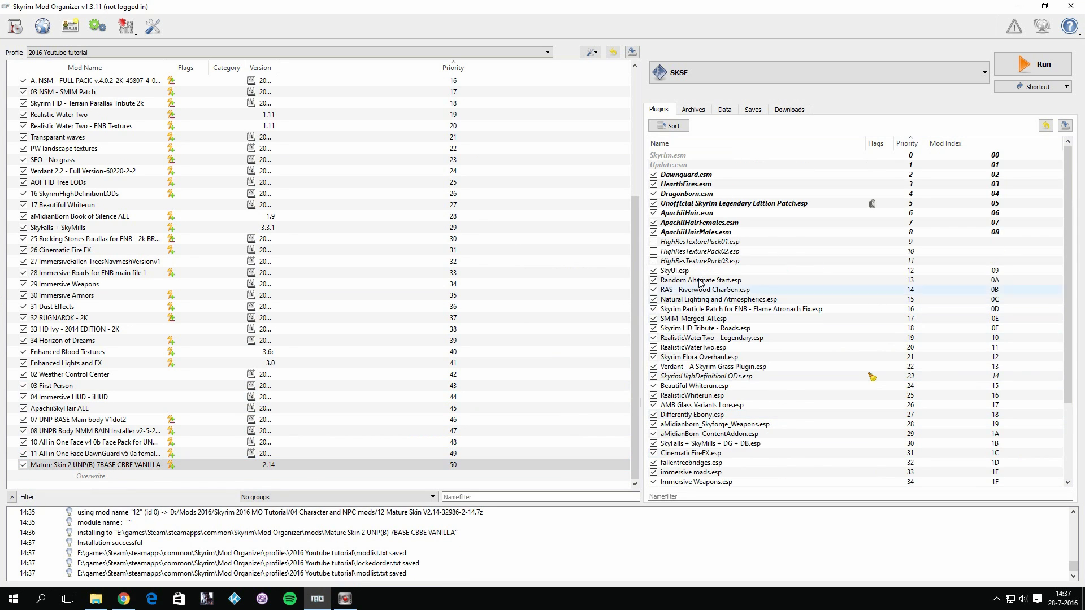
scroll(774, 396, "down", 3)
scroll(220, 301, "up", 5)
scroll(227, 300, "down", 5)
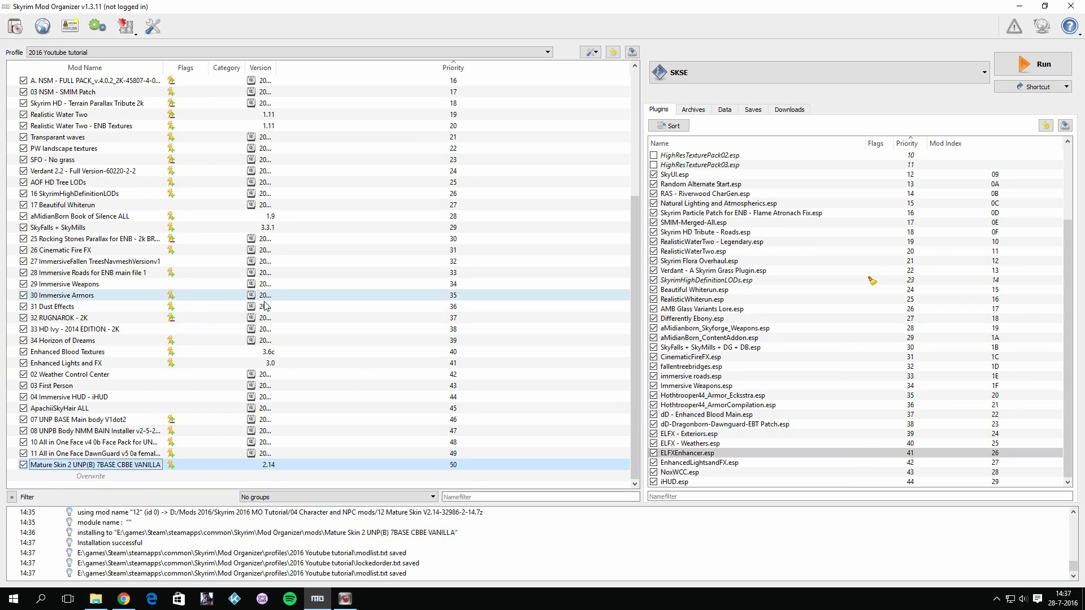
scroll(260, 289, "up", 5)
scroll(217, 317, "down", 5)
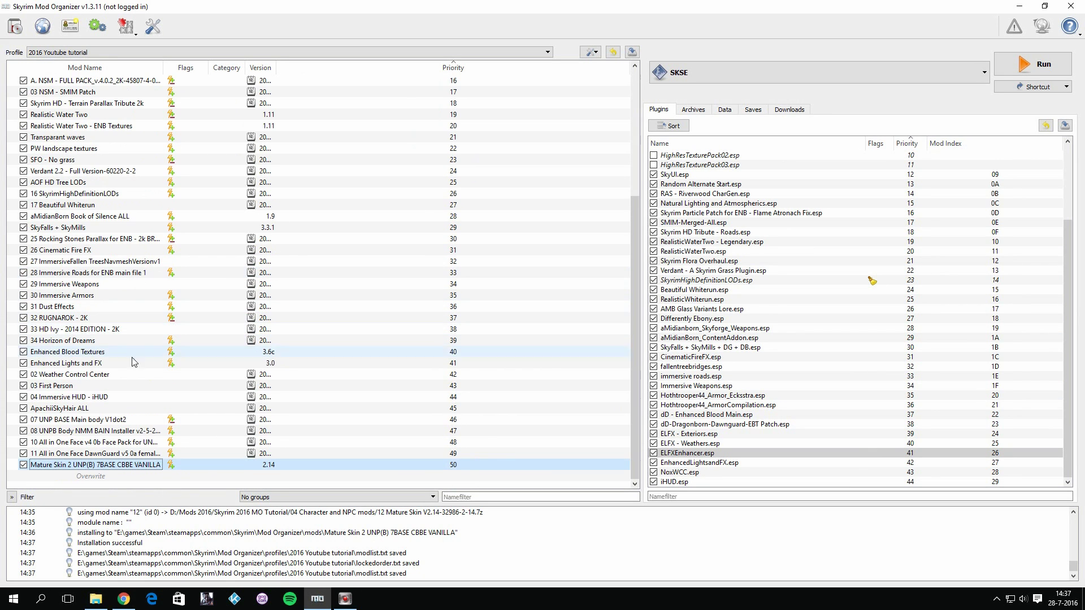
Switch to Chrome and close the Mature Skin page to return to the guide's mod list
left_click(123, 599)
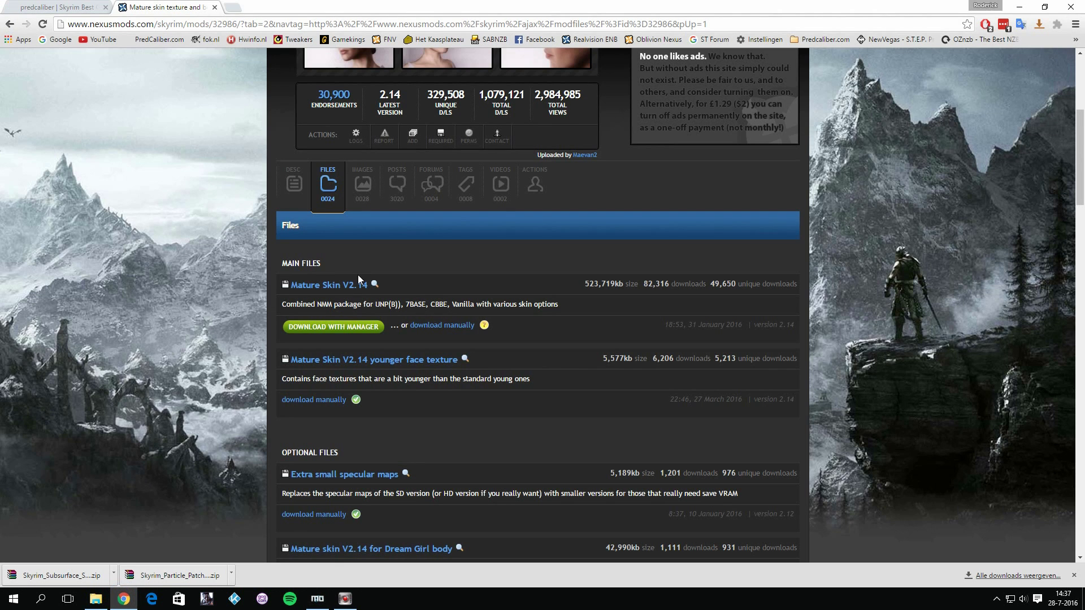
left_click(215, 7)
scroll(429, 378, "down", 1)
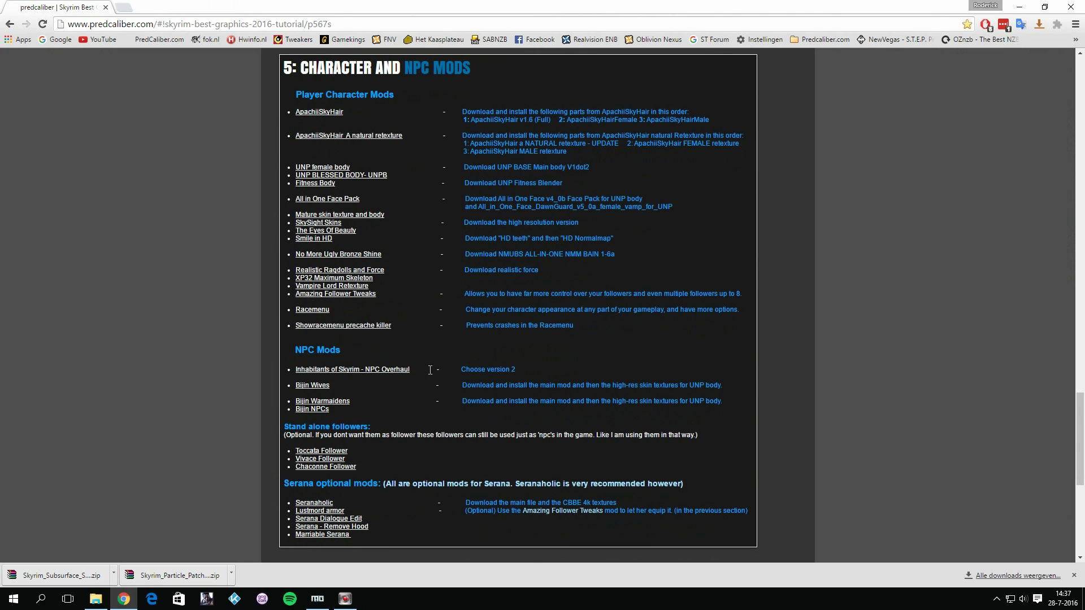
Open the guide's SkySight Skins mod in its own tab and examine its main files
right_click(334, 225)
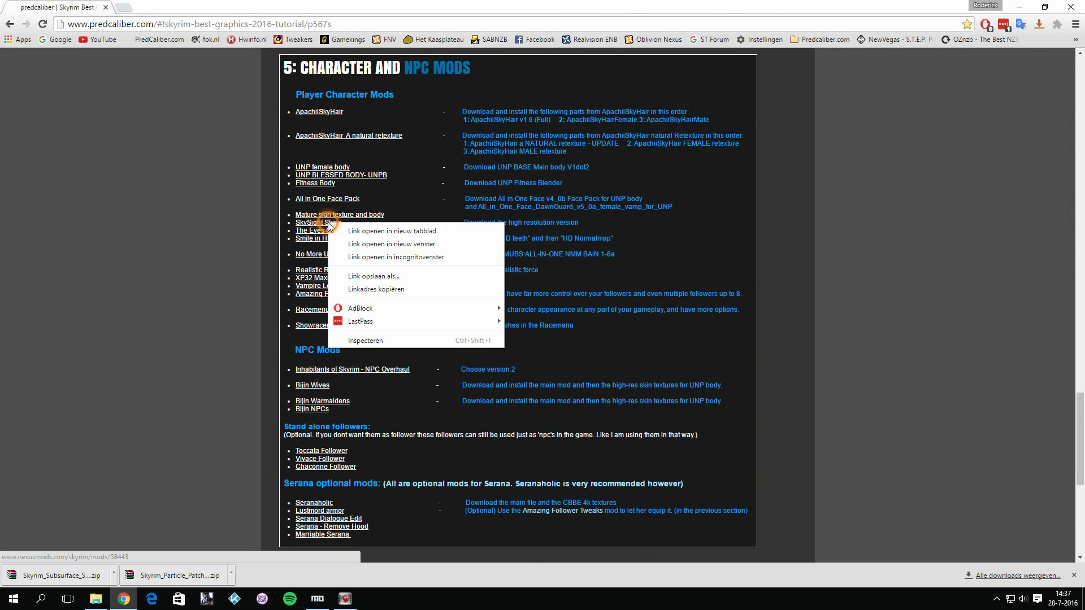
left_click(367, 230)
key("ctrl+Tab")
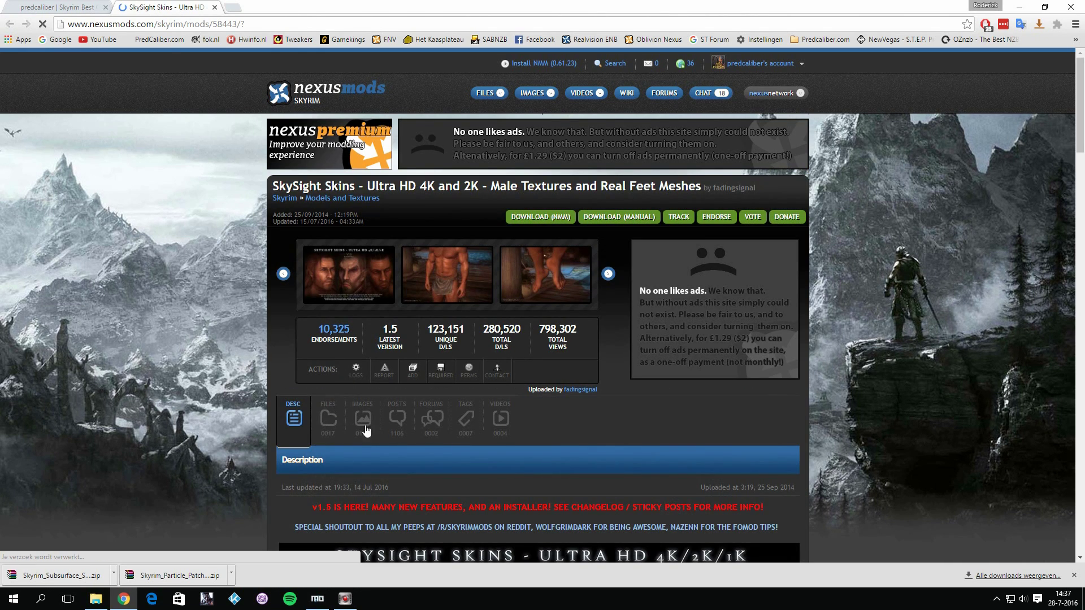
left_click(328, 418)
scroll(448, 346, "down", 5)
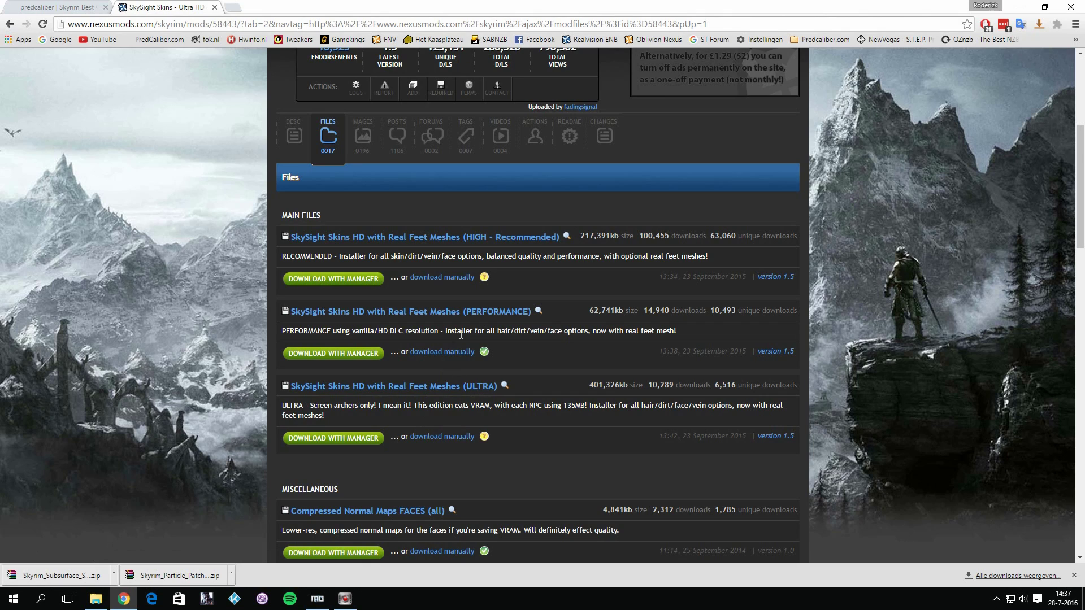
scroll(553, 405, "up", 1)
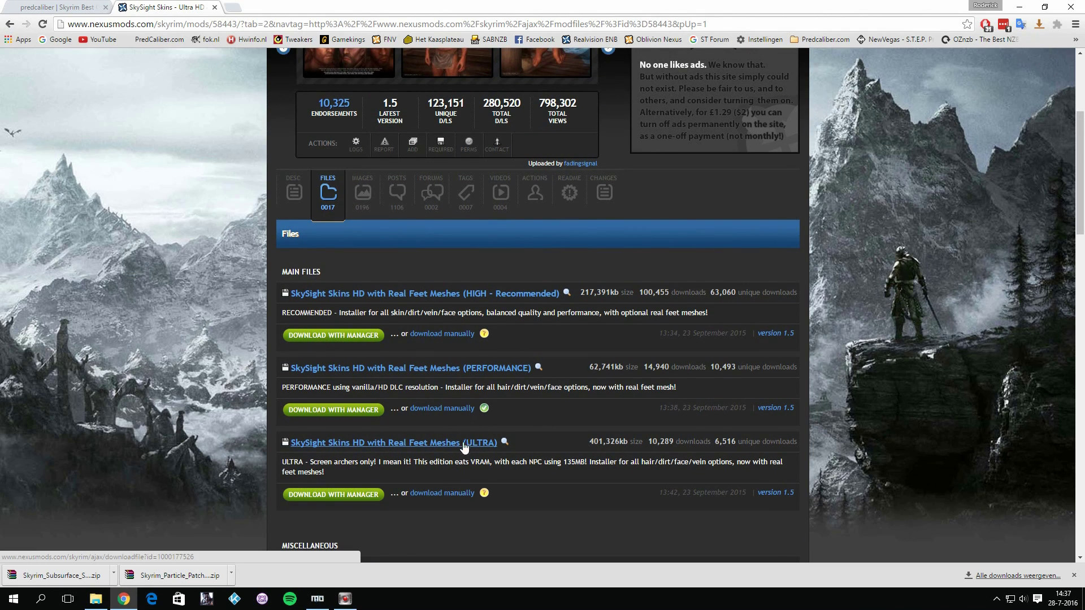
scroll(504, 353, "up", 1)
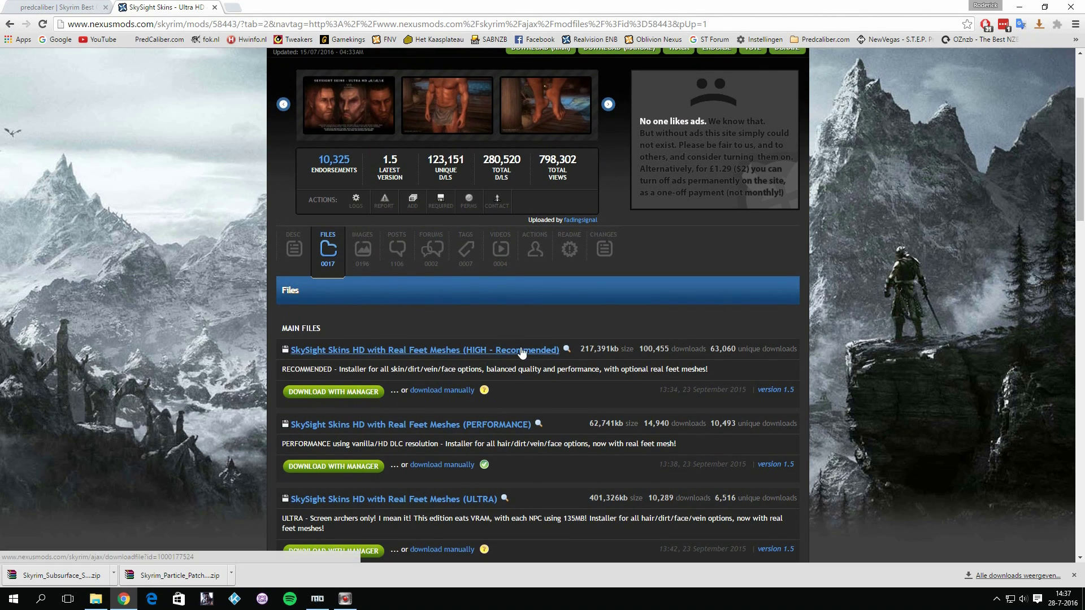
Switch to Mod Organizer and start installing the 13 SkySight Skins HD (HIGH - Recommended) archive, keeping Real Feet Meshes
left_click(317, 599)
left_click(14, 26)
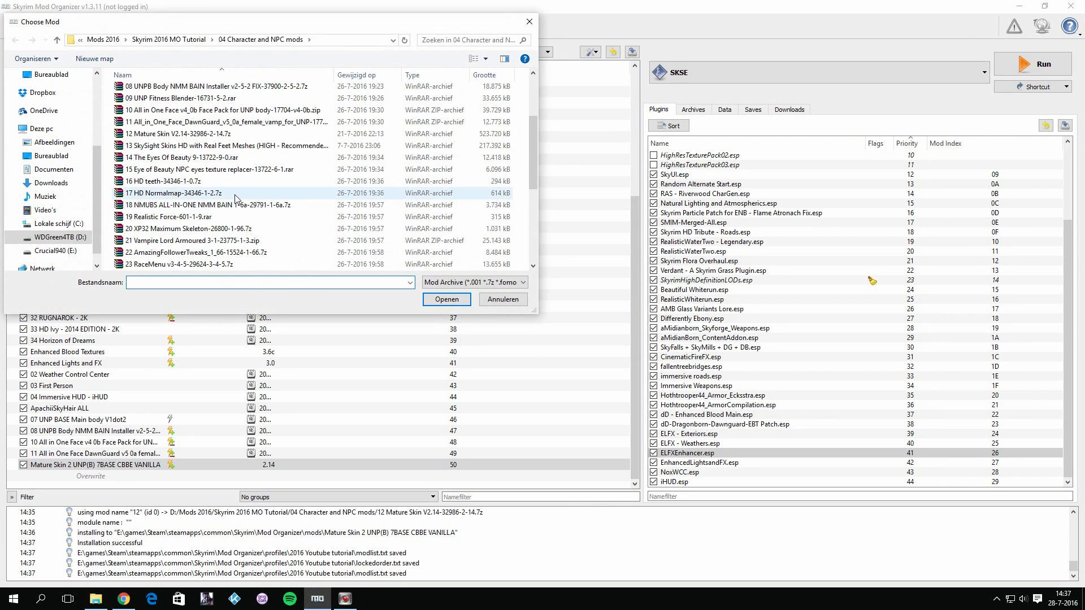
double_click(217, 146)
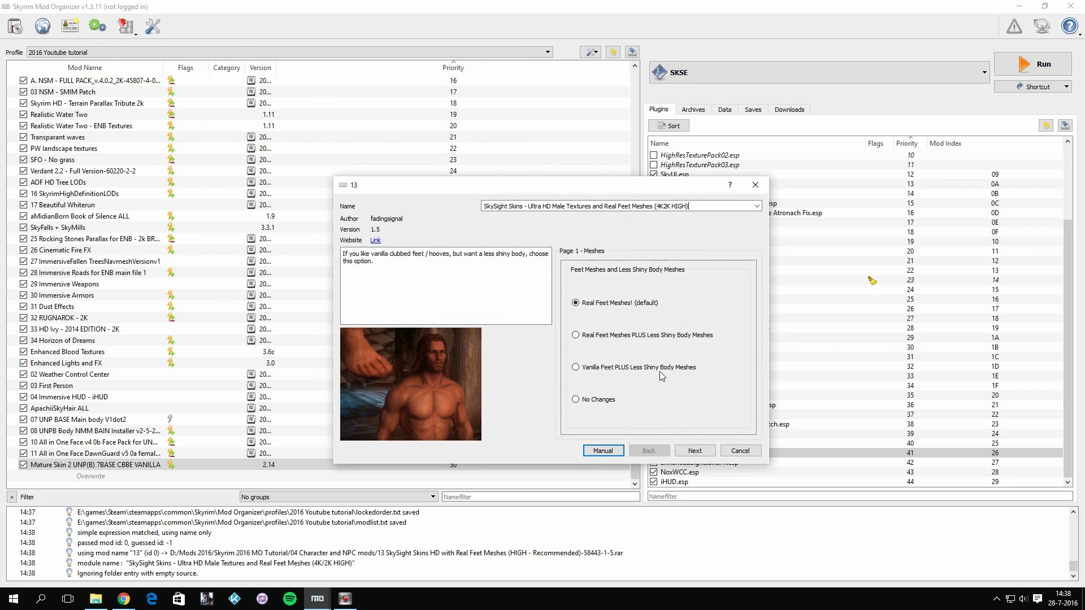
left_click(689, 452)
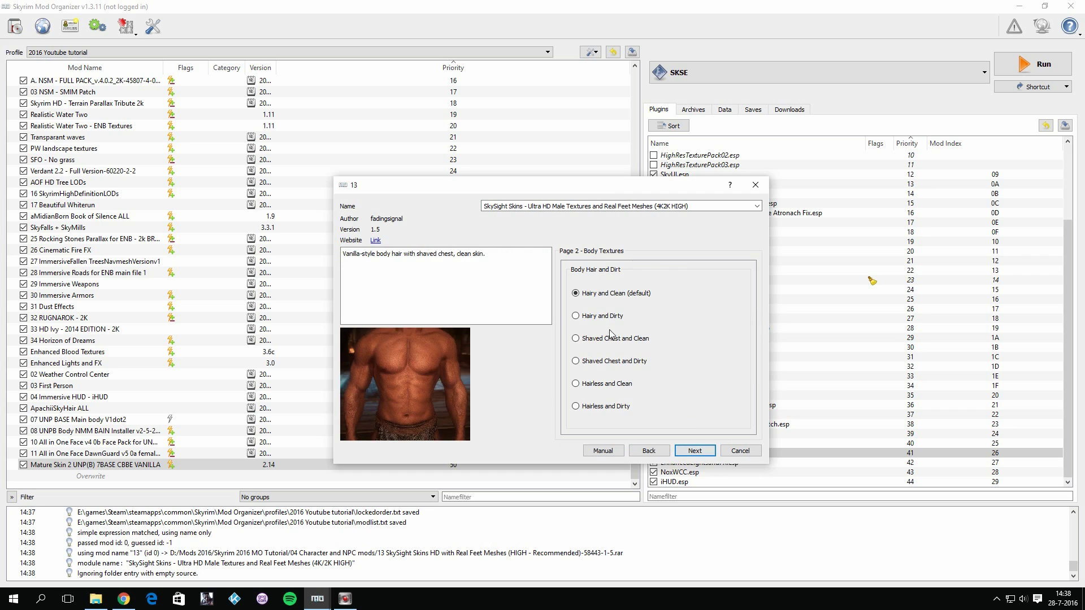
Choose Shaved Chest and Clean, keep Vanilla Veins and Vanilla Age, install SkySight Skins and enable it in the mod list
left_click(643, 338)
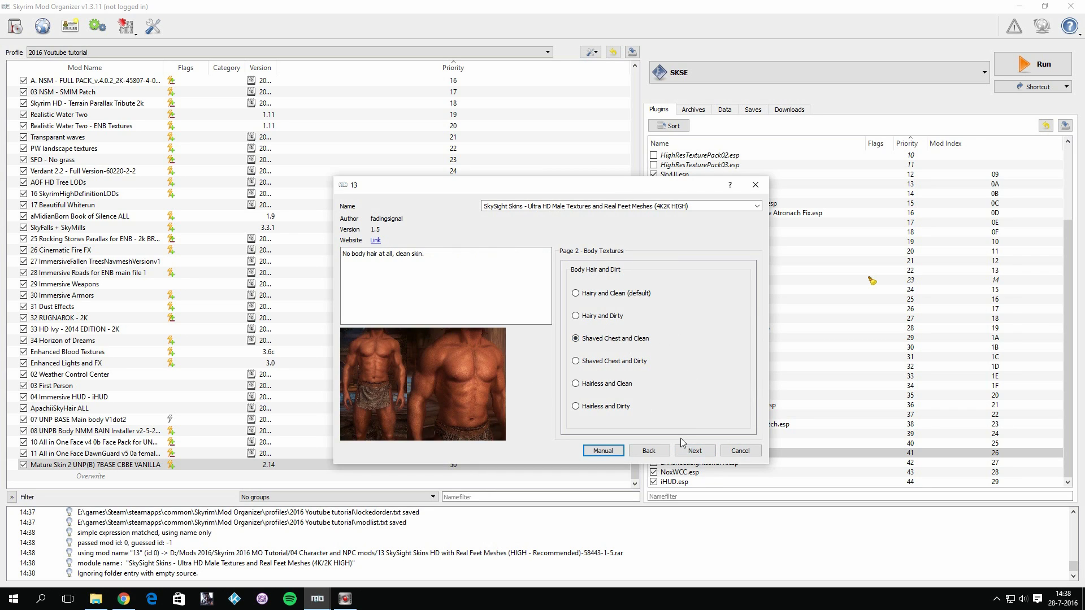
left_click(694, 450)
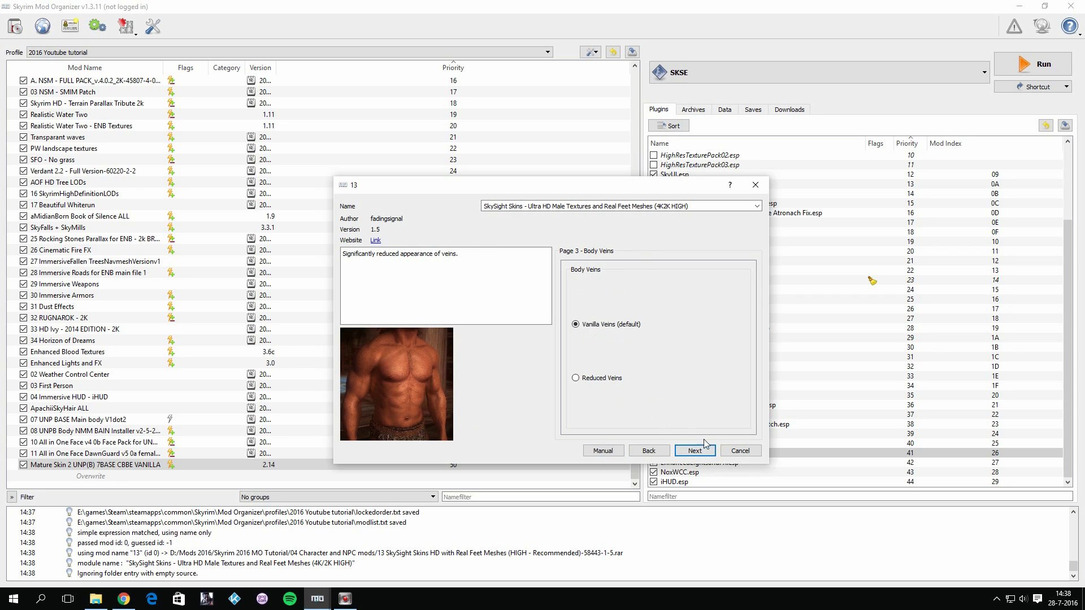
left_click(710, 450)
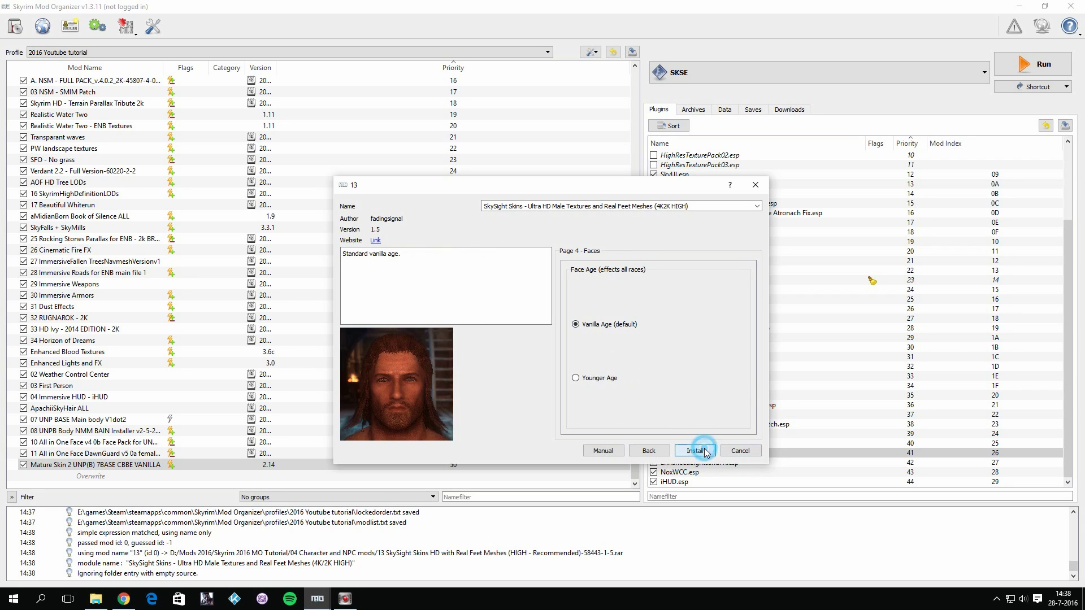
left_click(694, 451)
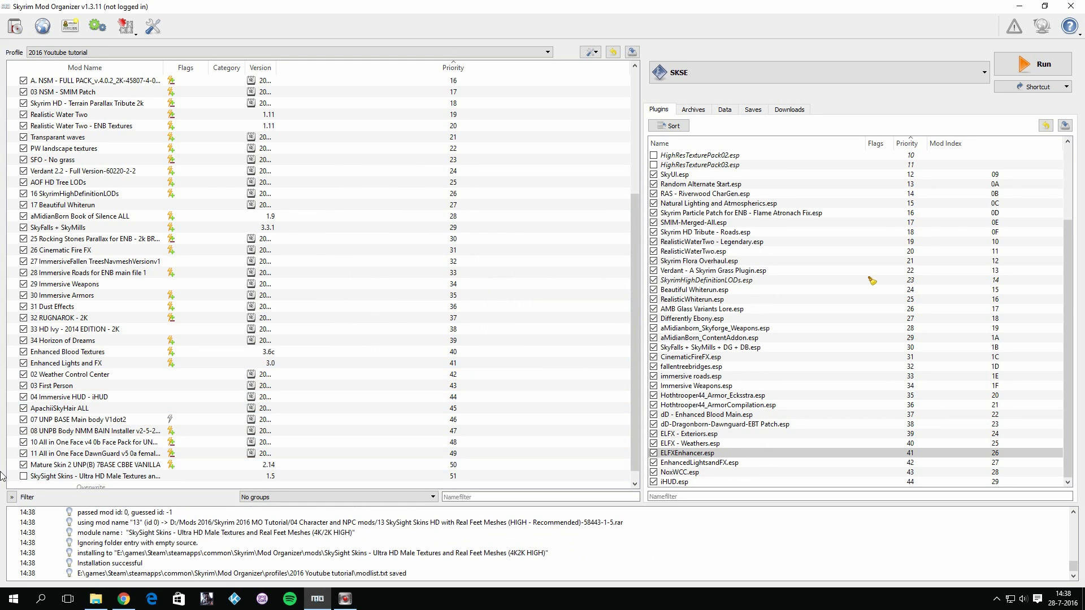
left_click(30, 478)
left_click(24, 476)
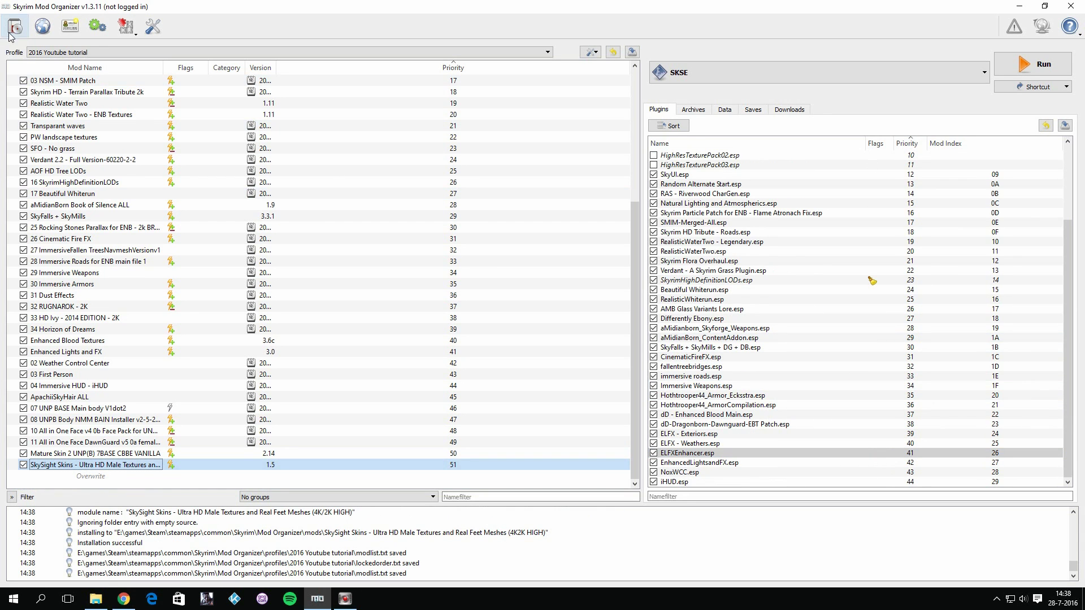
Open the chooser for the next mod archive, switch to Chrome and close the SkySight Skins page
left_click(15, 26)
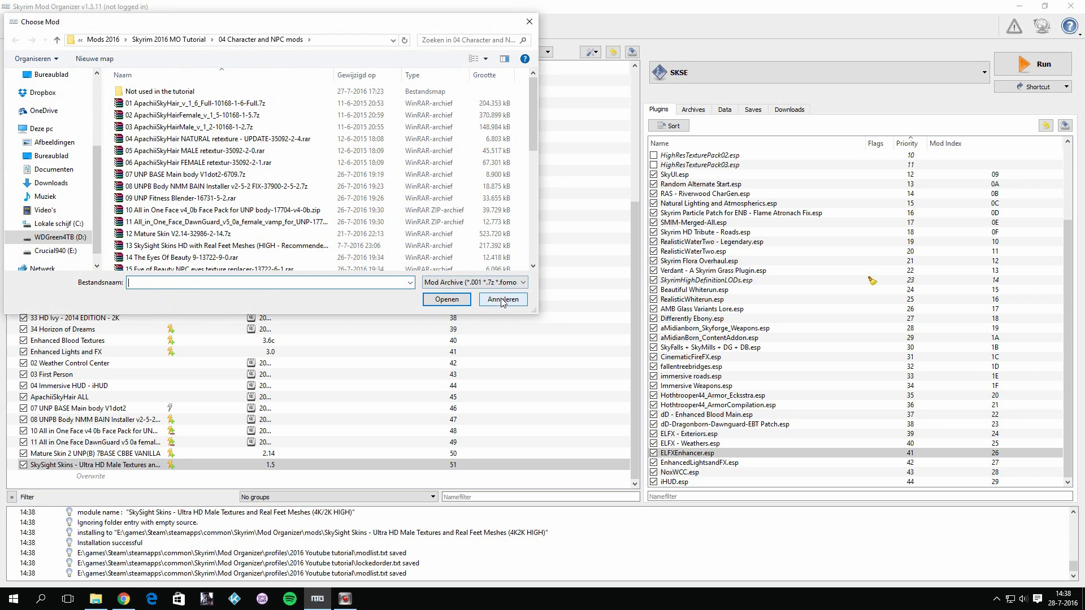
left_click(123, 599)
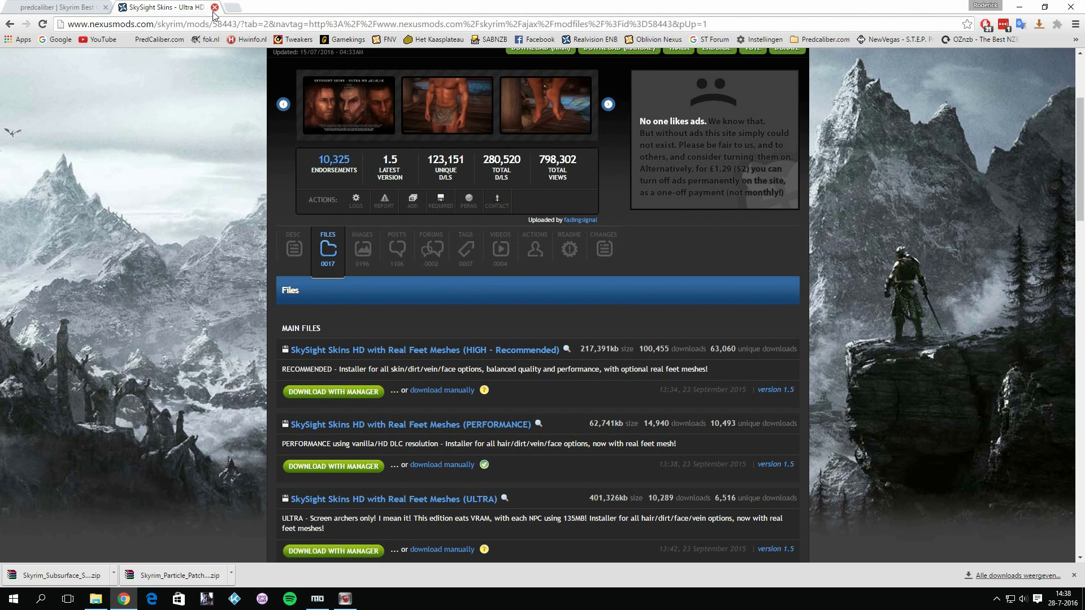
left_click(214, 7)
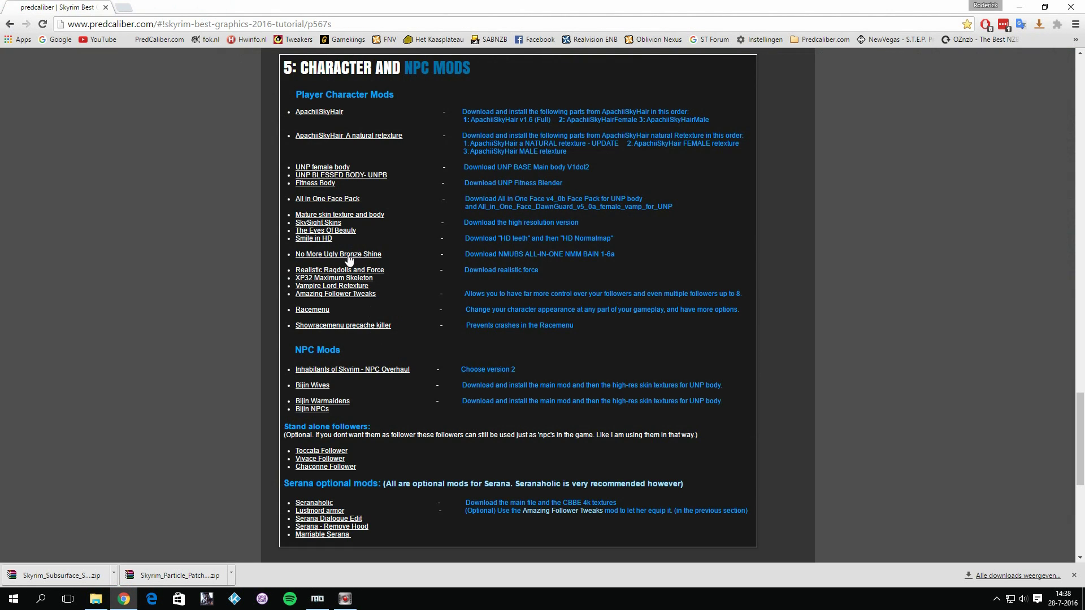
Open the guide's The Eyes Of Beauty mod in its own tab and examine its main, update and optional files
right_click(346, 234)
left_click(461, 240)
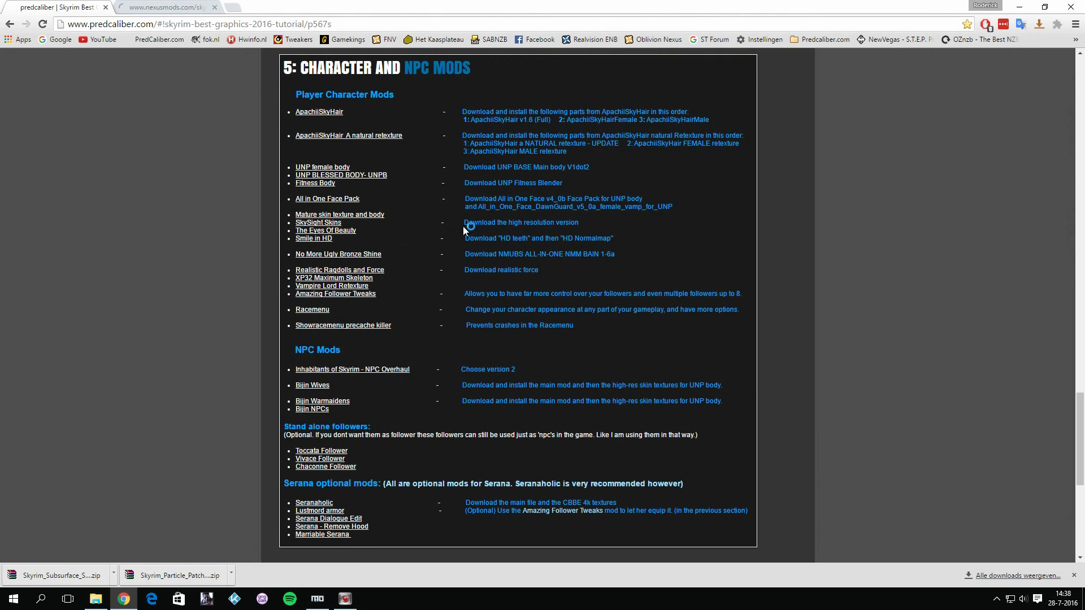
left_click(166, 8)
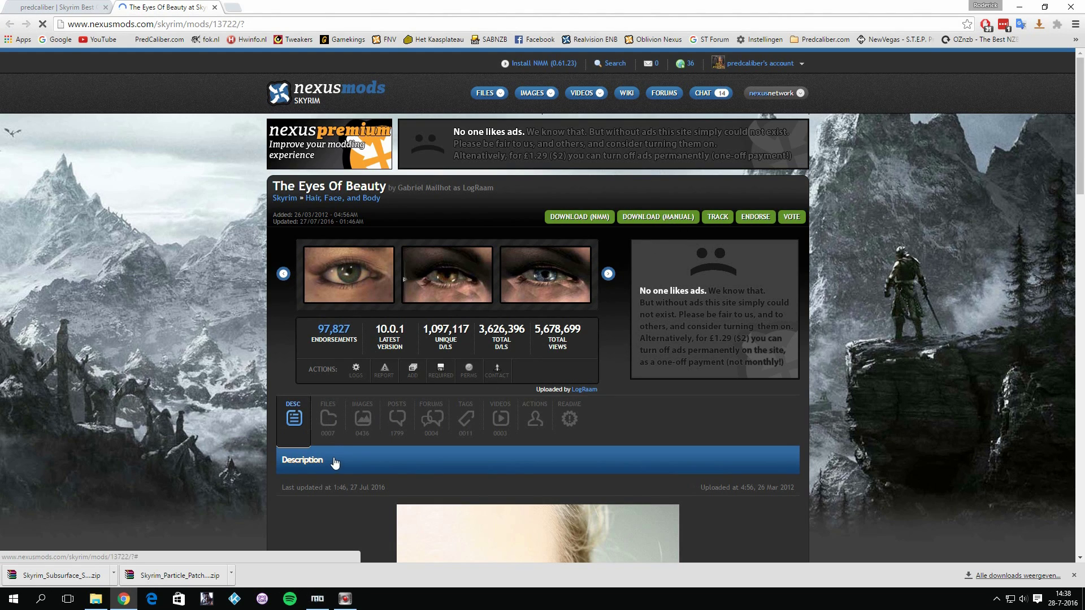
left_click(333, 421)
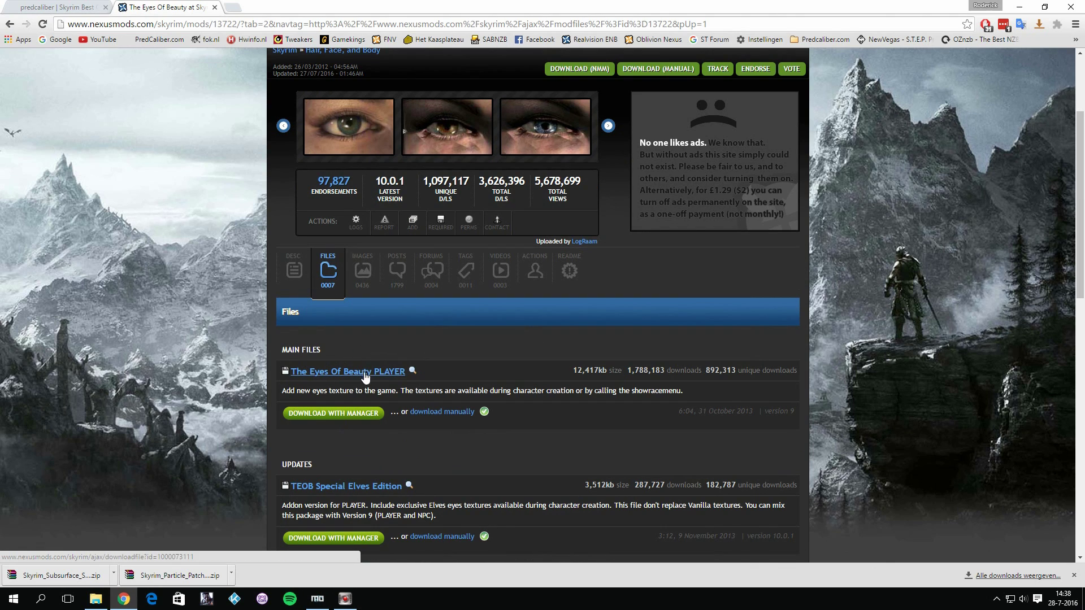
scroll(481, 414, "down", 3)
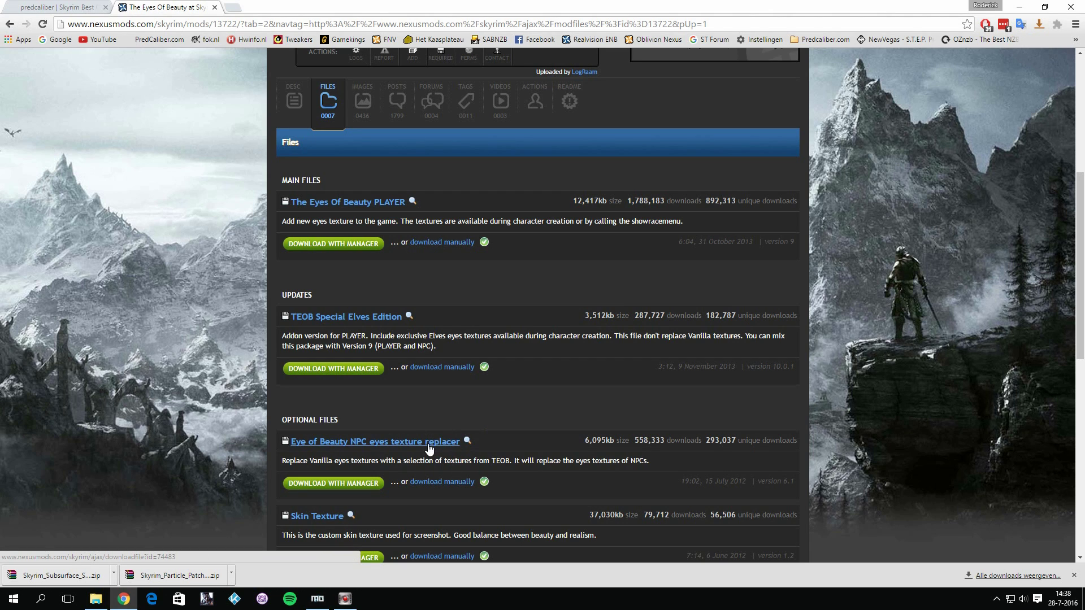
Switch to Mod Organizer, manually install the 14 The Eyes Of Beauty archive with its textures and plugin, and enable it in the mod list
left_click(320, 600)
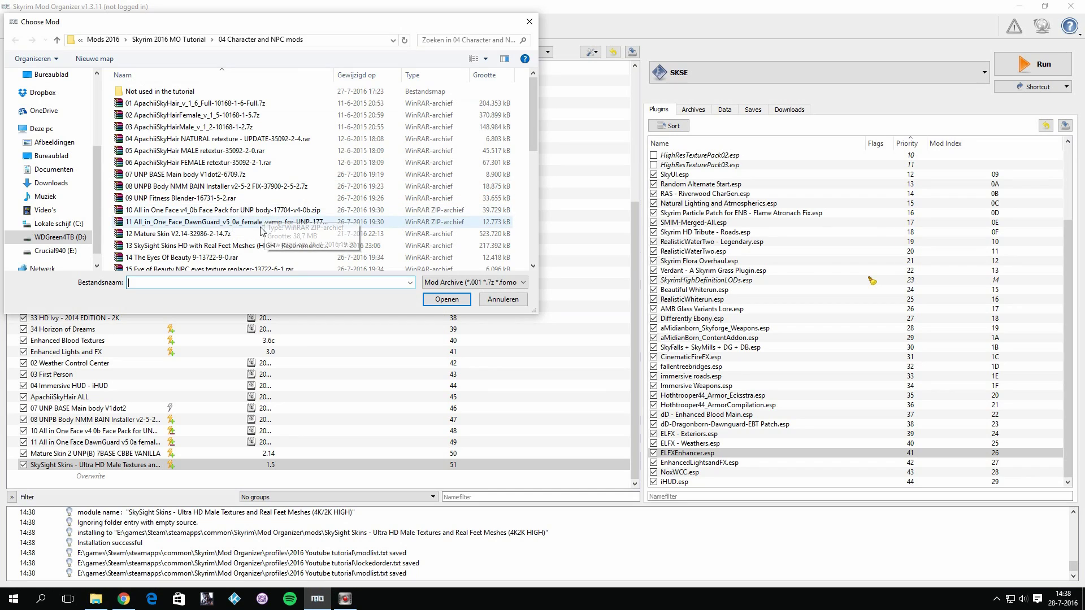
scroll(255, 229, "down", 1)
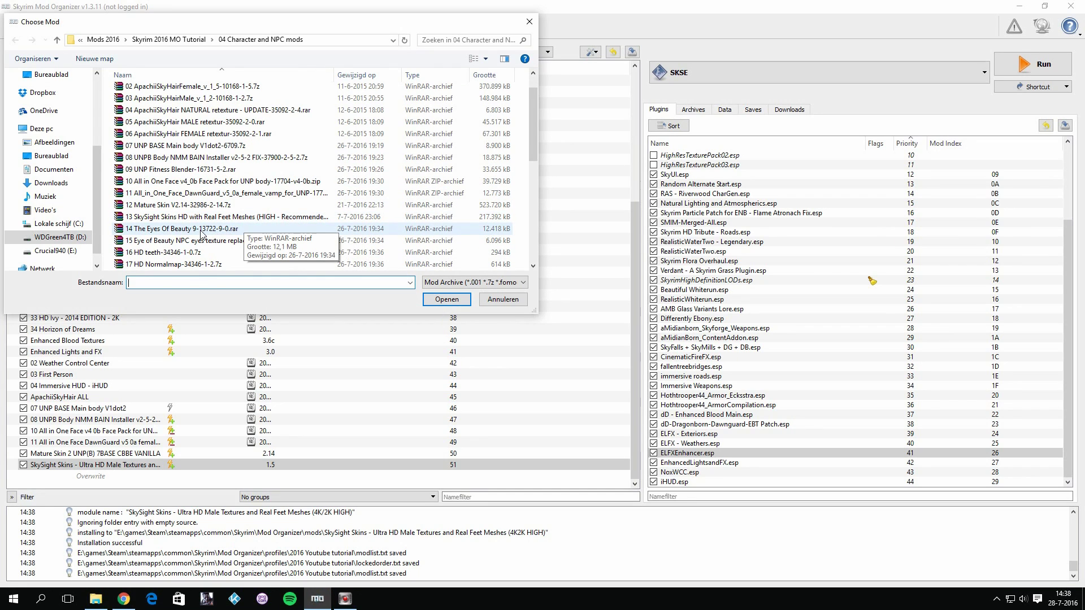
left_click(202, 230)
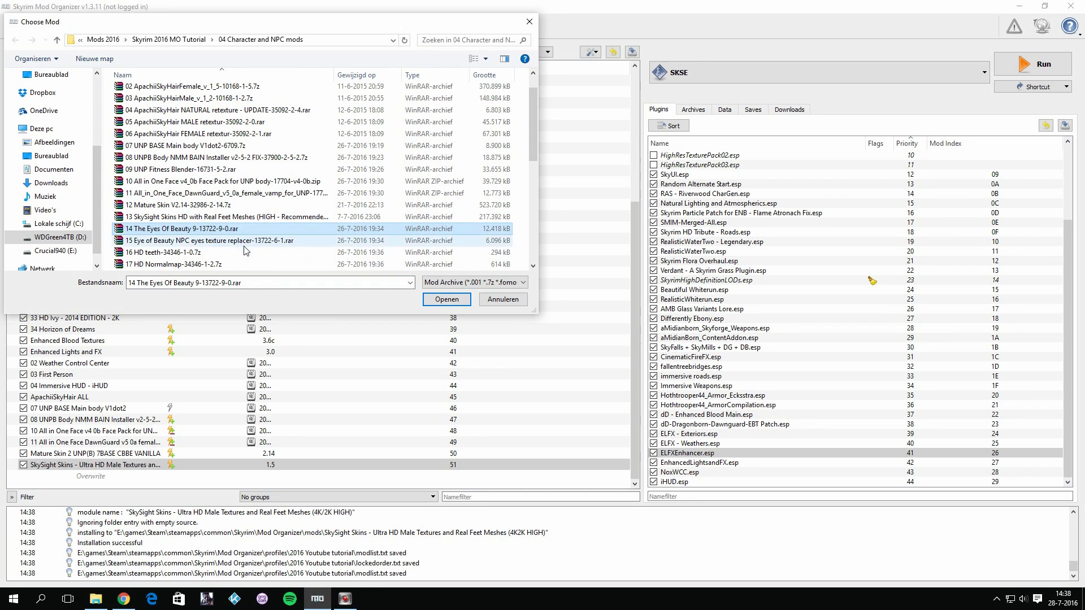
double_click(219, 229)
left_click(543, 344)
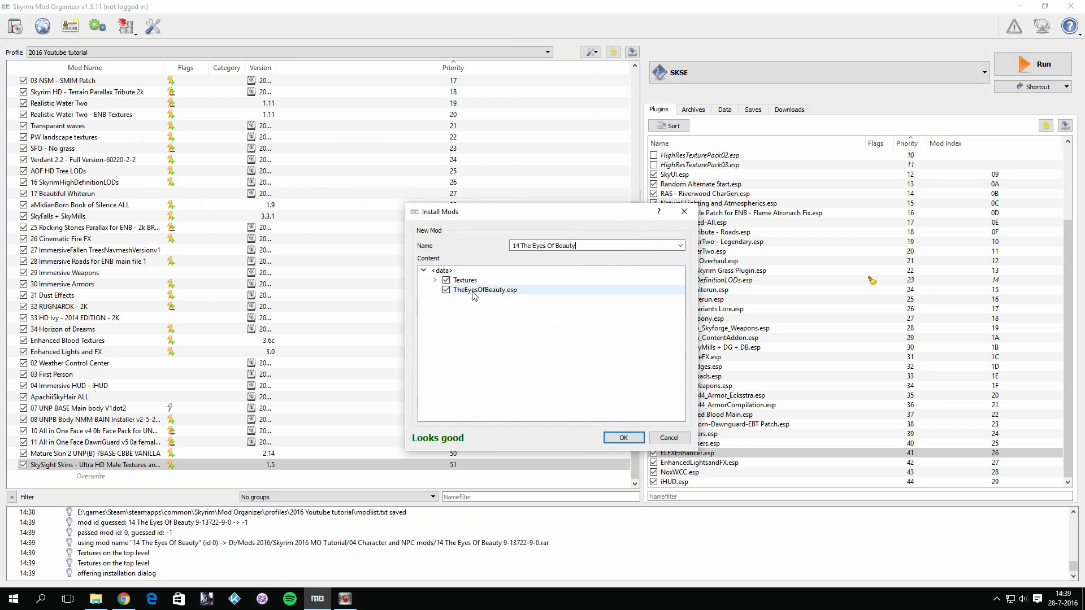
left_click(623, 439)
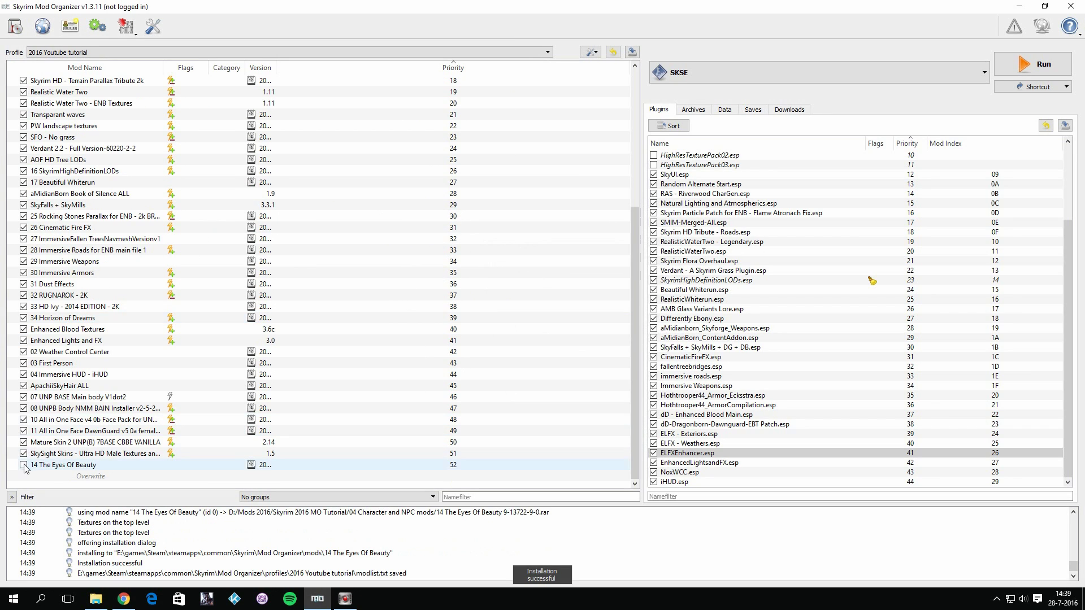
left_click(22, 474)
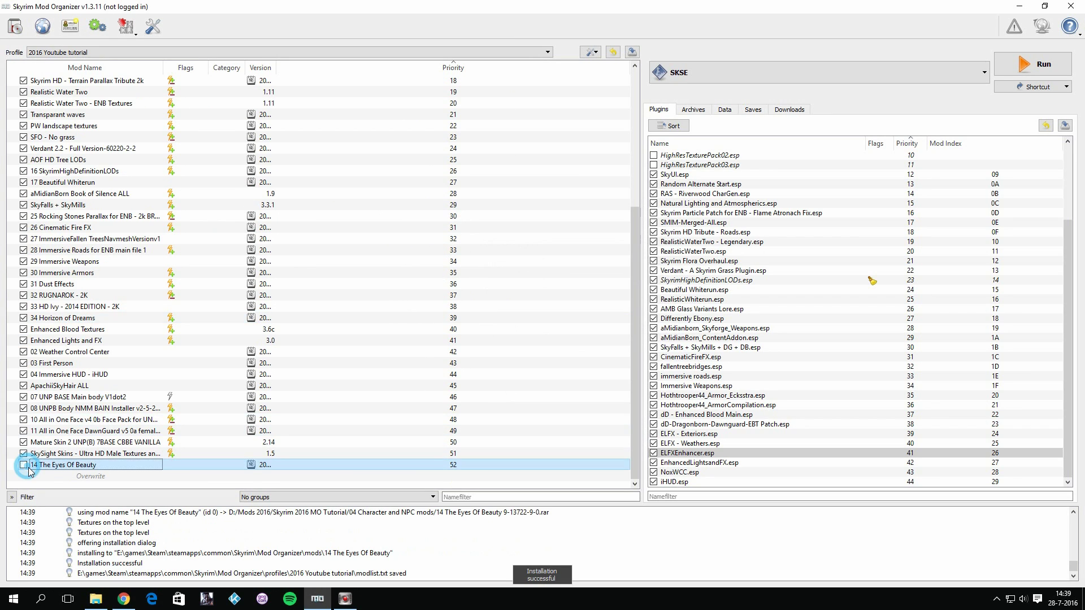
Manually install the 15 Eye of Beauty NPC eyes texture replacer archive and enable it in the mod list
left_click(15, 26)
scroll(495, 242, "down", 3)
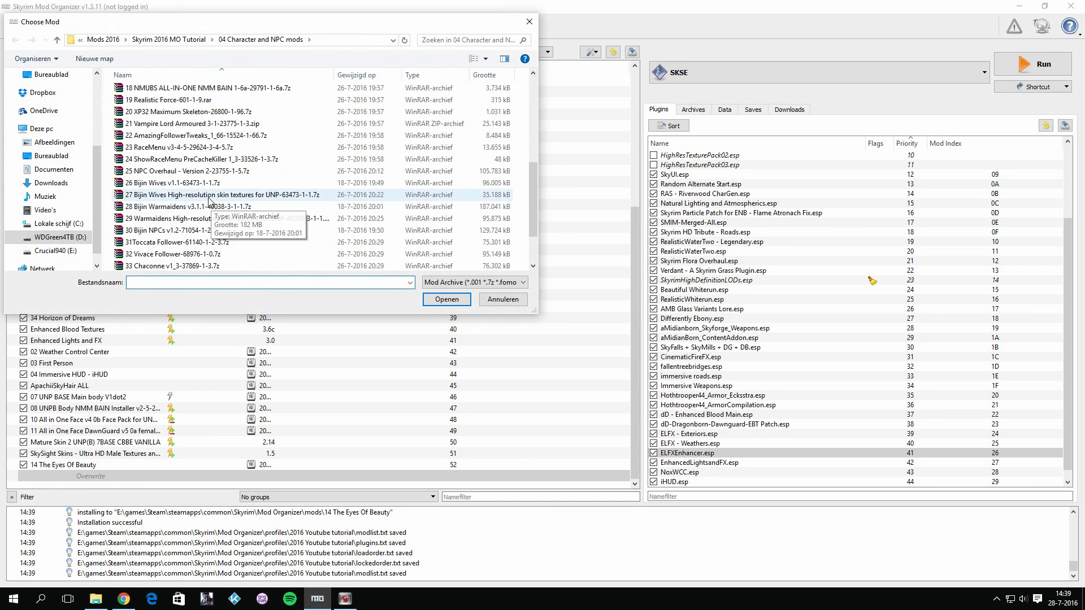
left_click(169, 161)
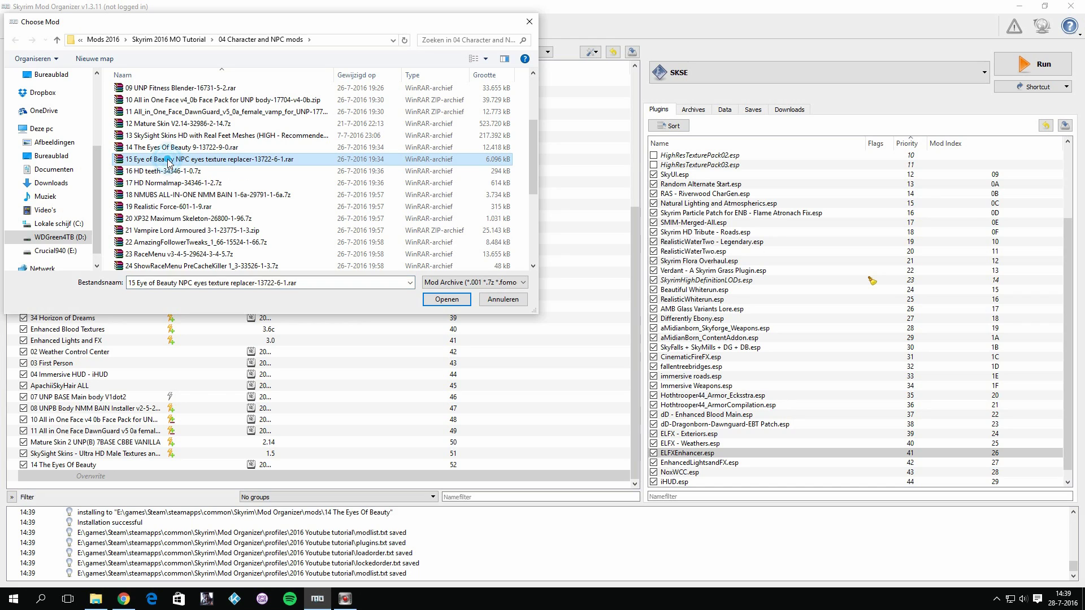
left_click(544, 345)
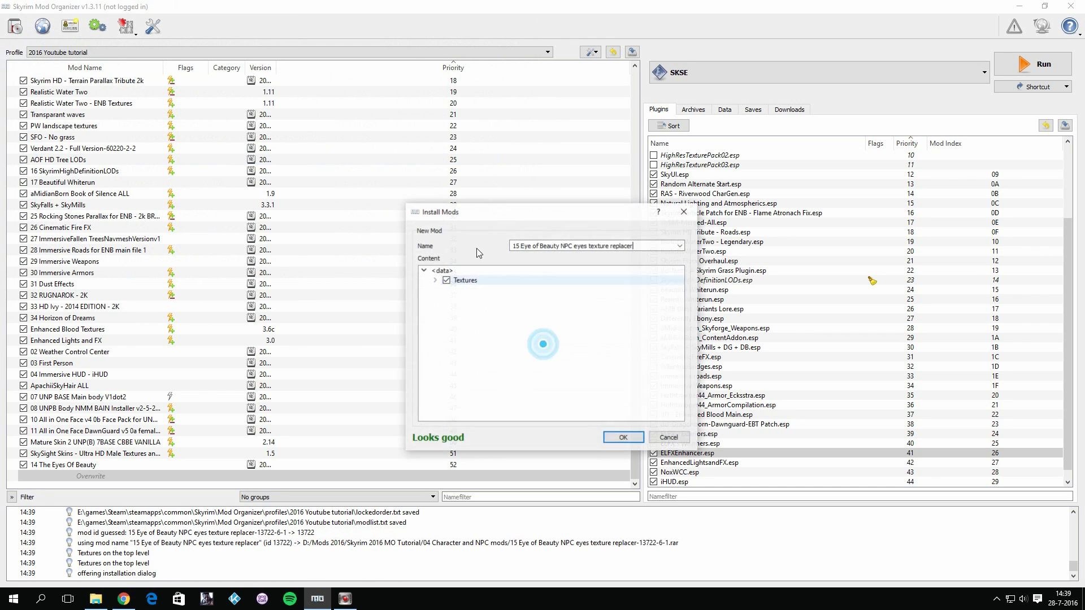
left_click(622, 437)
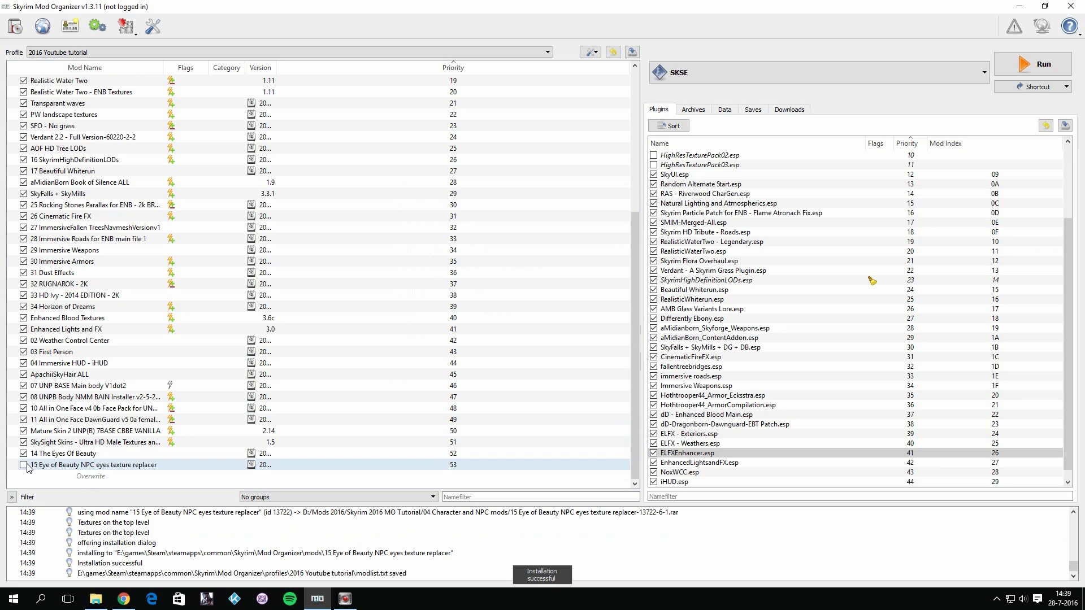
left_click(24, 464)
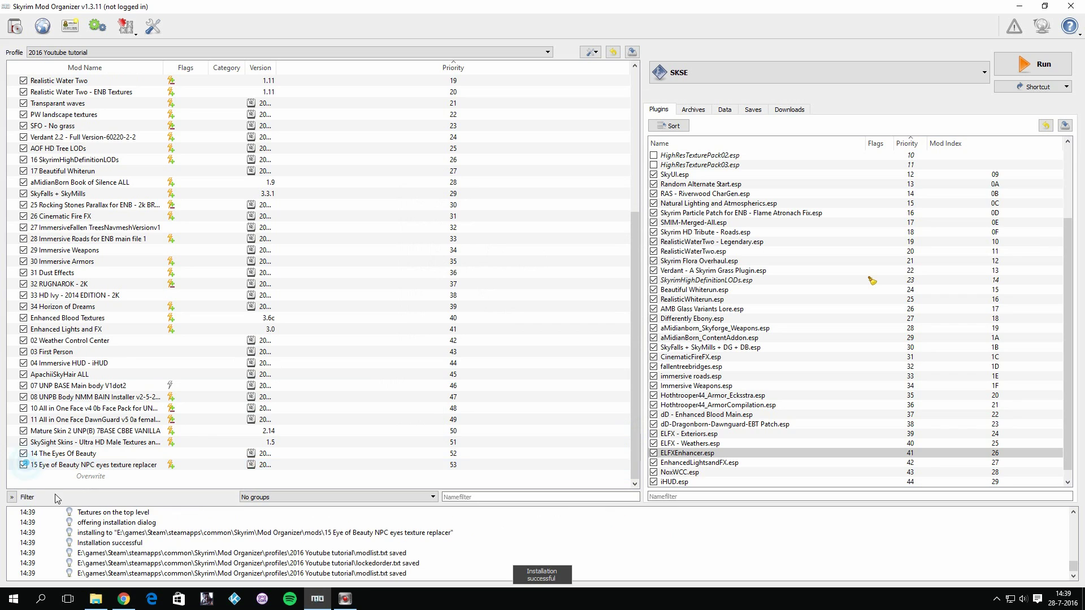
Switch to Chrome, close The Eyes Of Beauty page and examine the files of the guide's Smile in HD mod in its own tab
left_click(124, 599)
left_click(213, 8)
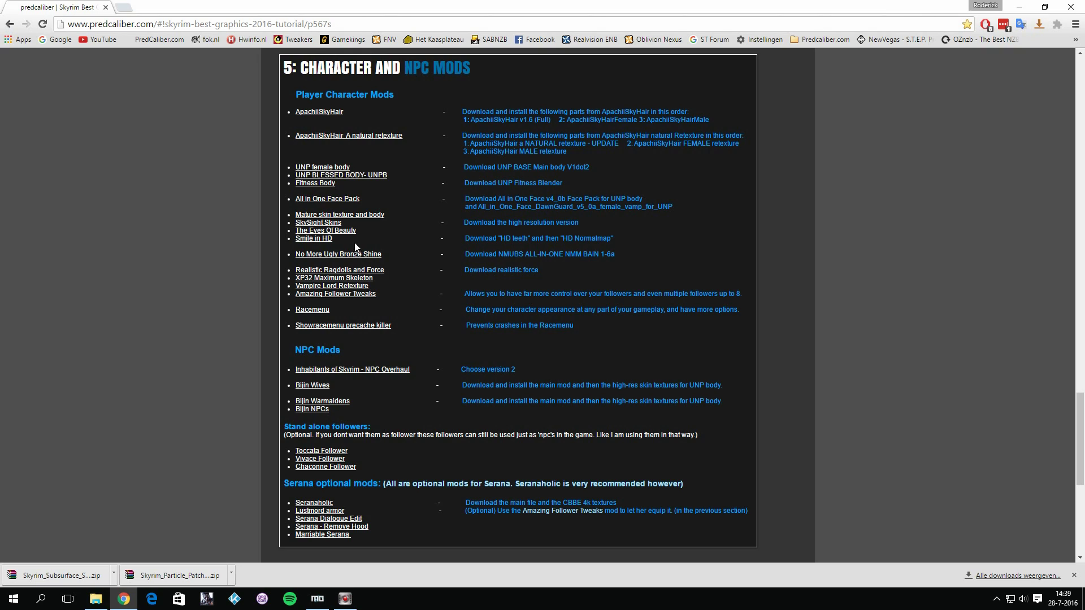
right_click(321, 240)
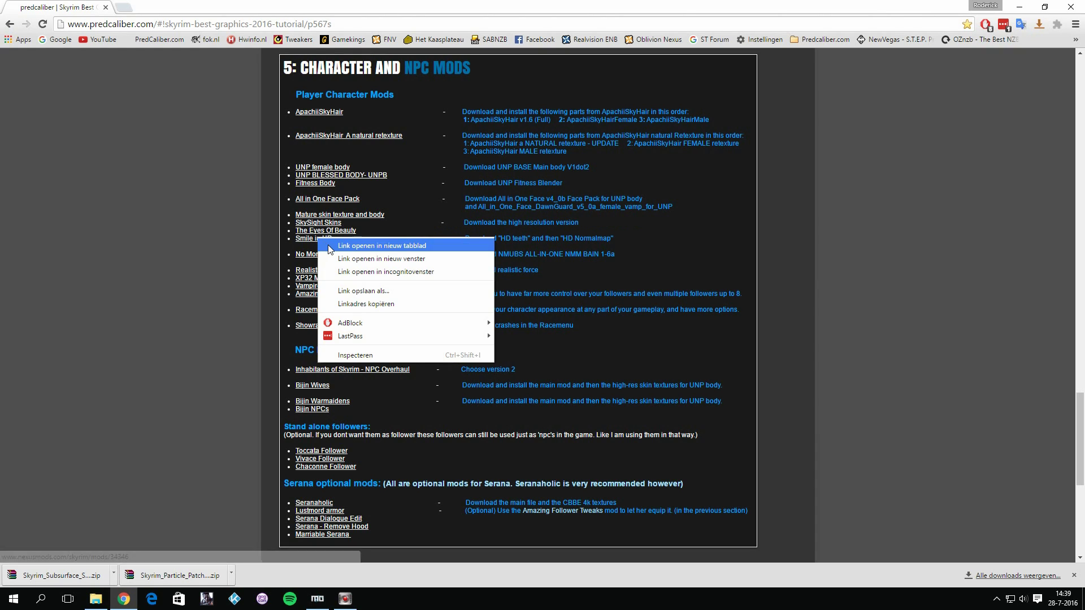
left_click(395, 244)
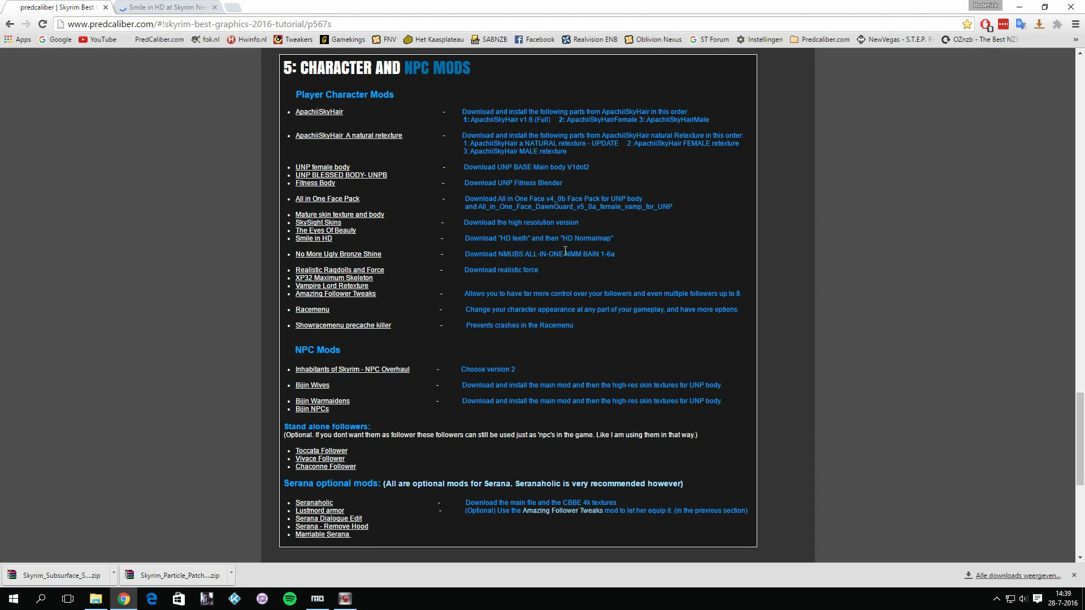
left_click(175, 7)
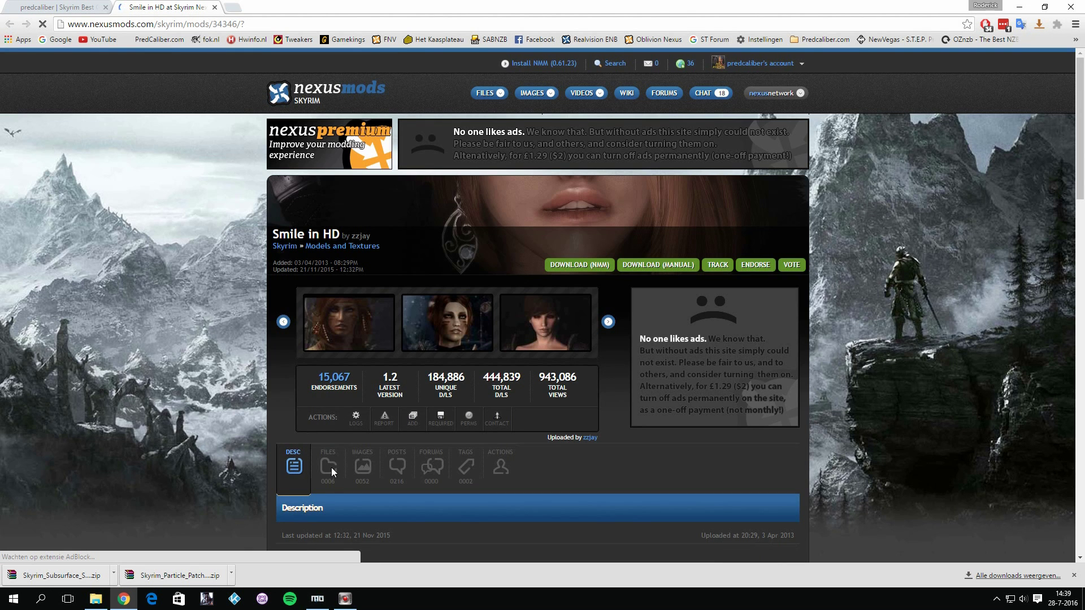
left_click(334, 449)
scroll(350, 438, "down", 6)
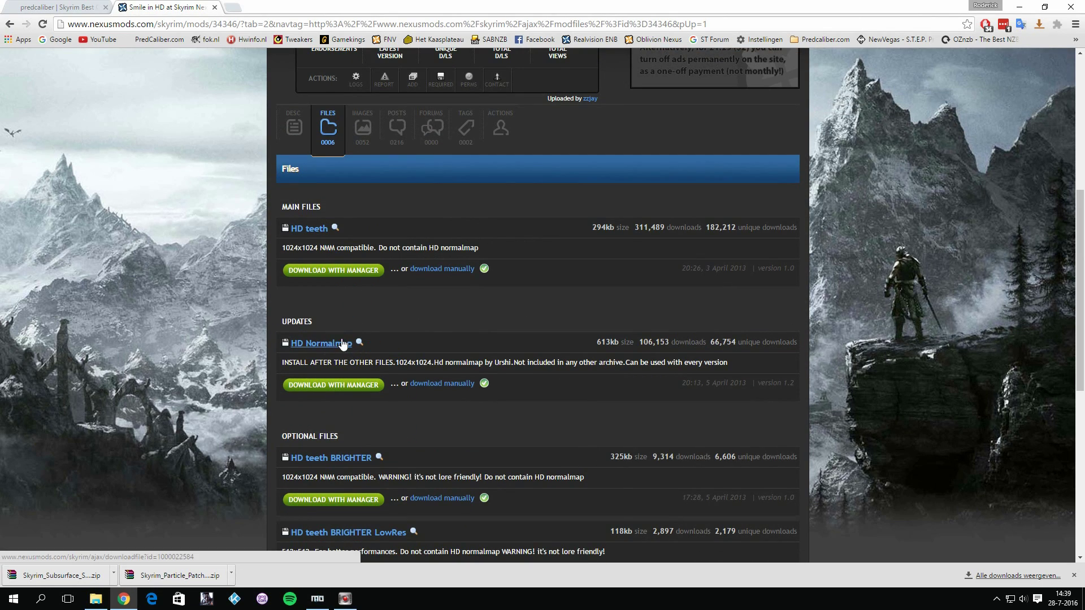
Switch to Mod Organizer, manually install the 16 HD teeth archive and enable it in the mod list
left_click(337, 599)
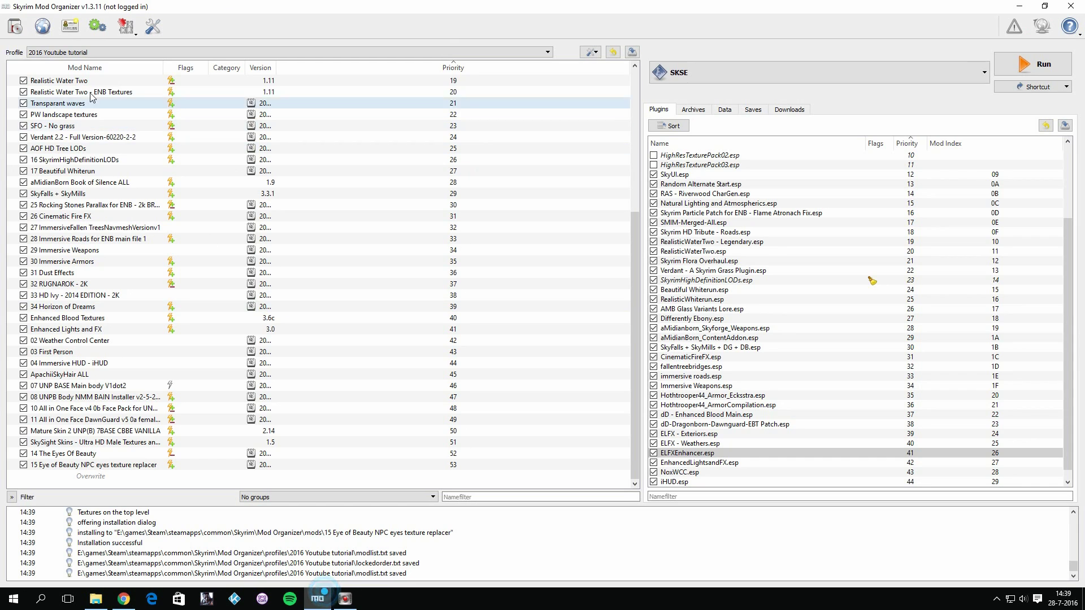
left_click(15, 28)
scroll(260, 187, "down", 3)
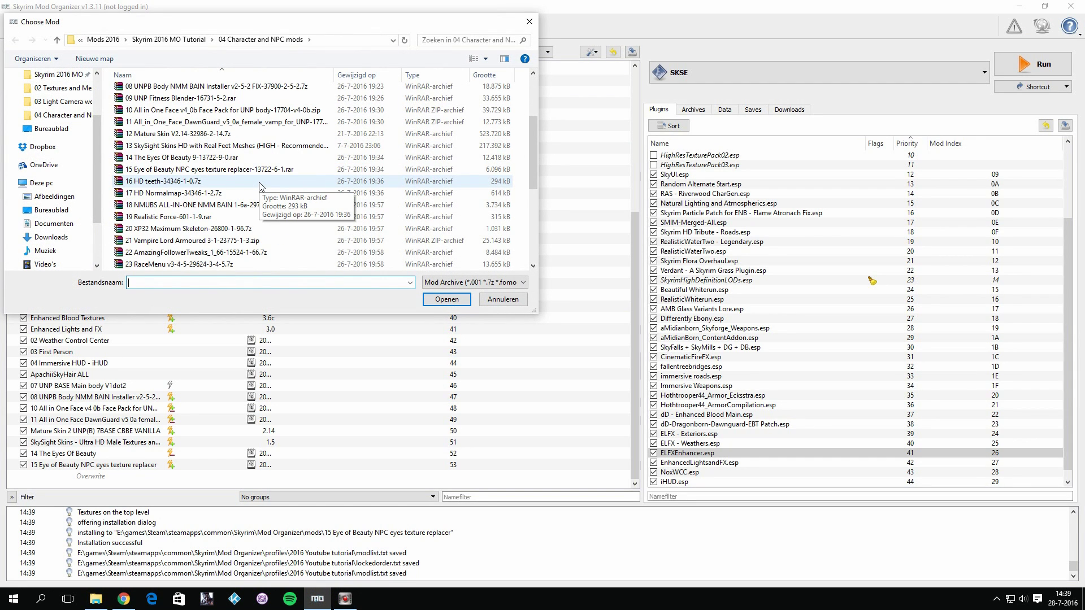
double_click(259, 182)
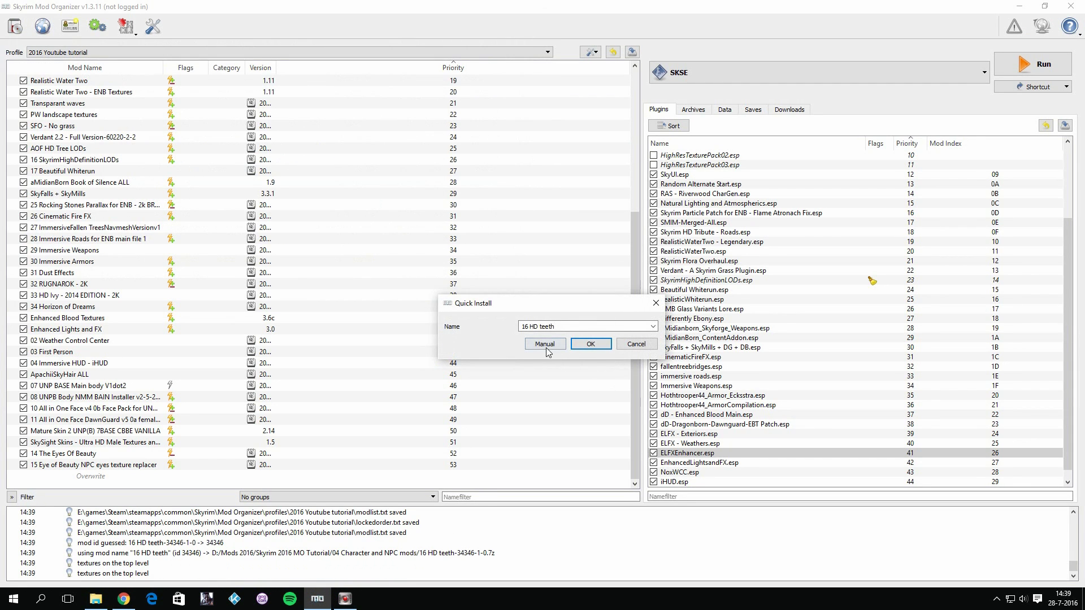
left_click(545, 345)
left_click(623, 438)
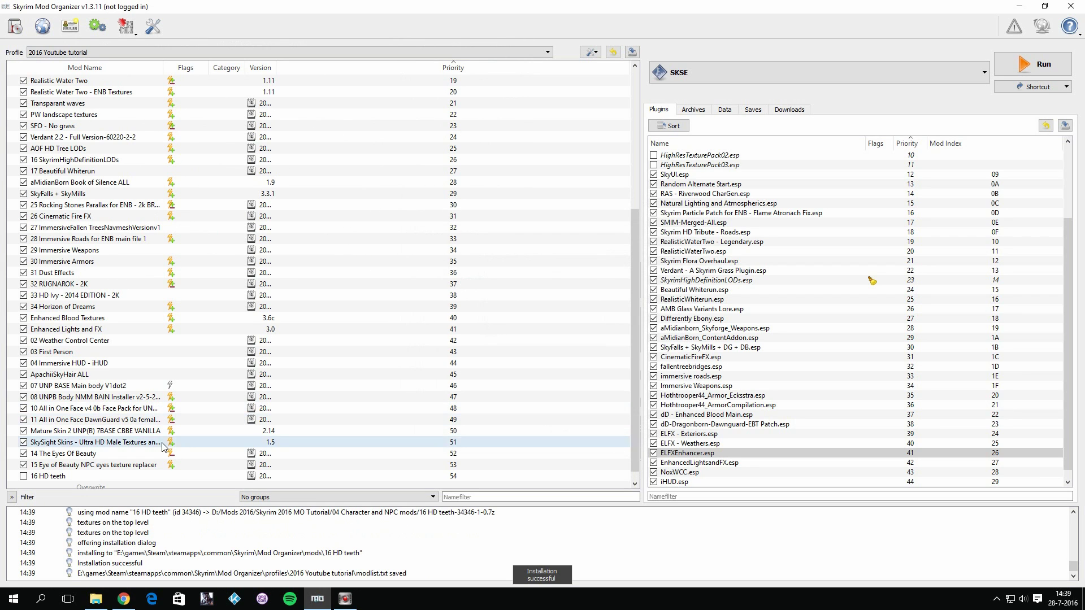
left_click(23, 476)
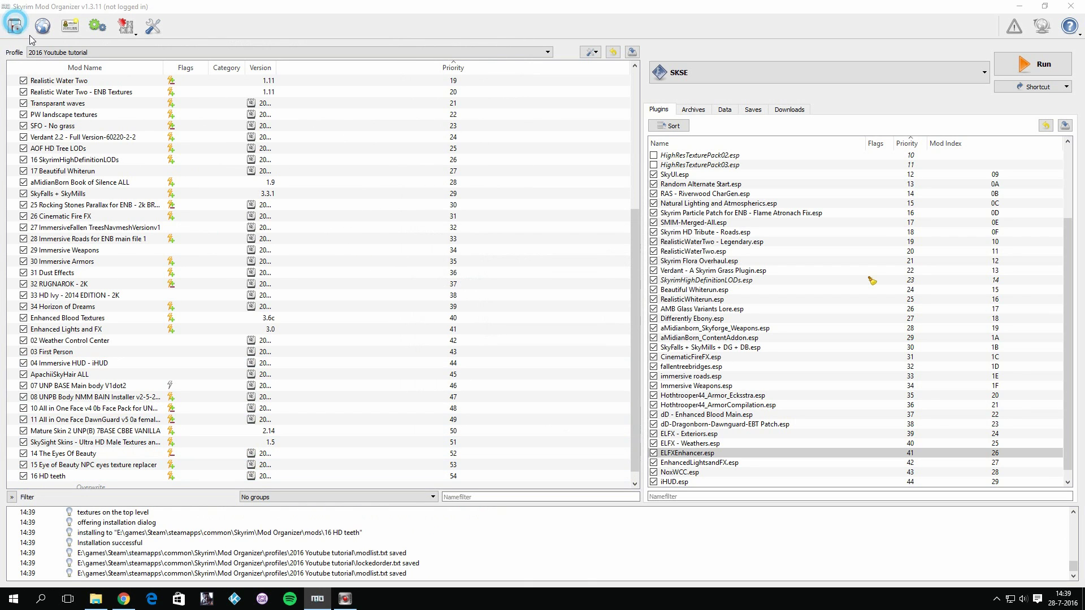
Install the 17 HD Normalmap archive manually and enable it in the mod list
left_click(14, 26)
scroll(219, 155, "down", 5)
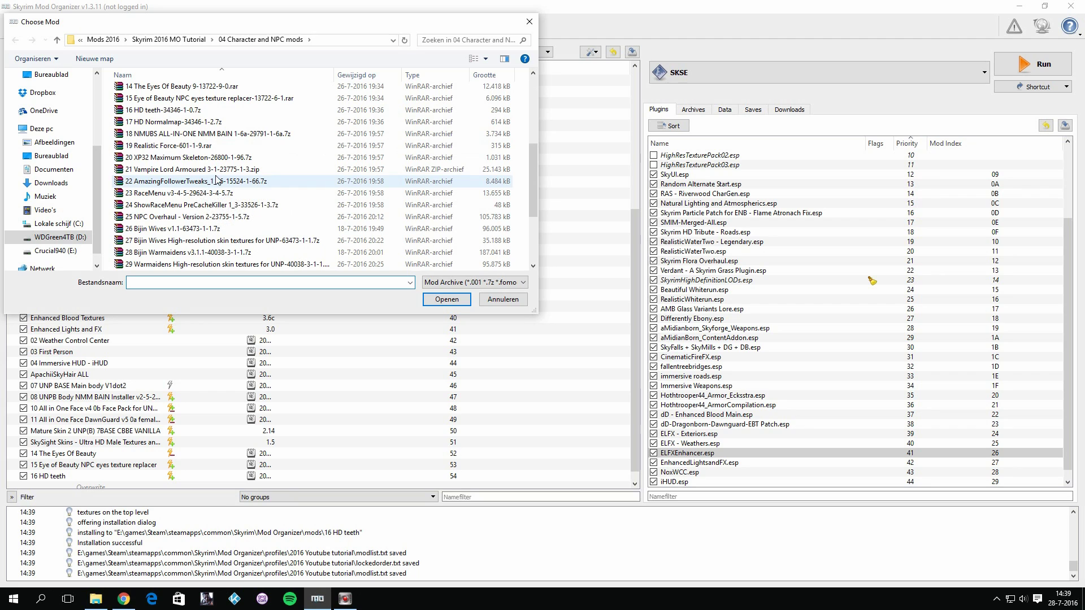
double_click(172, 122)
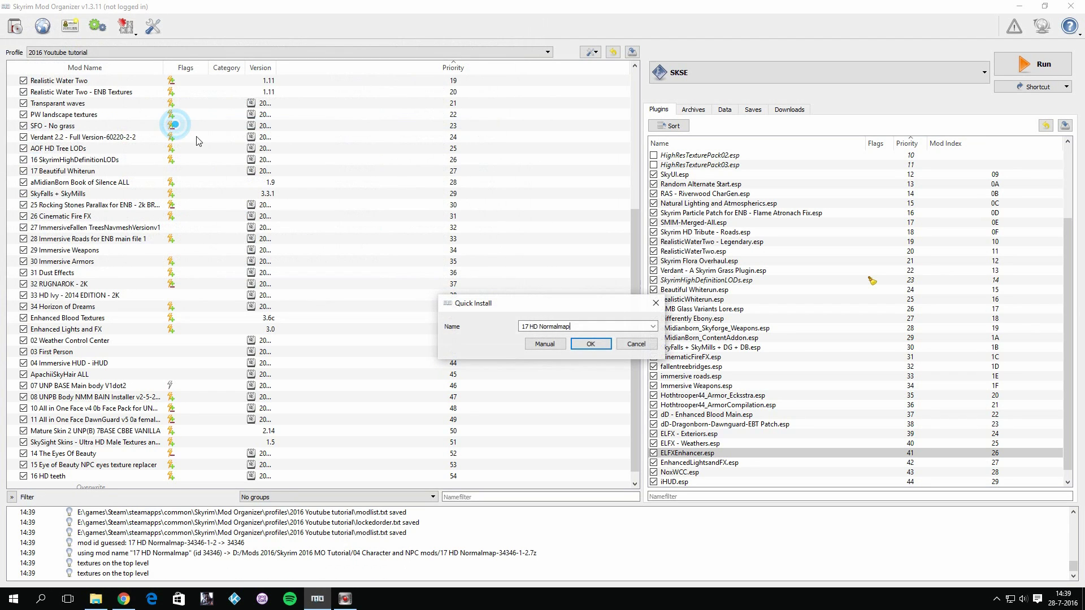
left_click(617, 436)
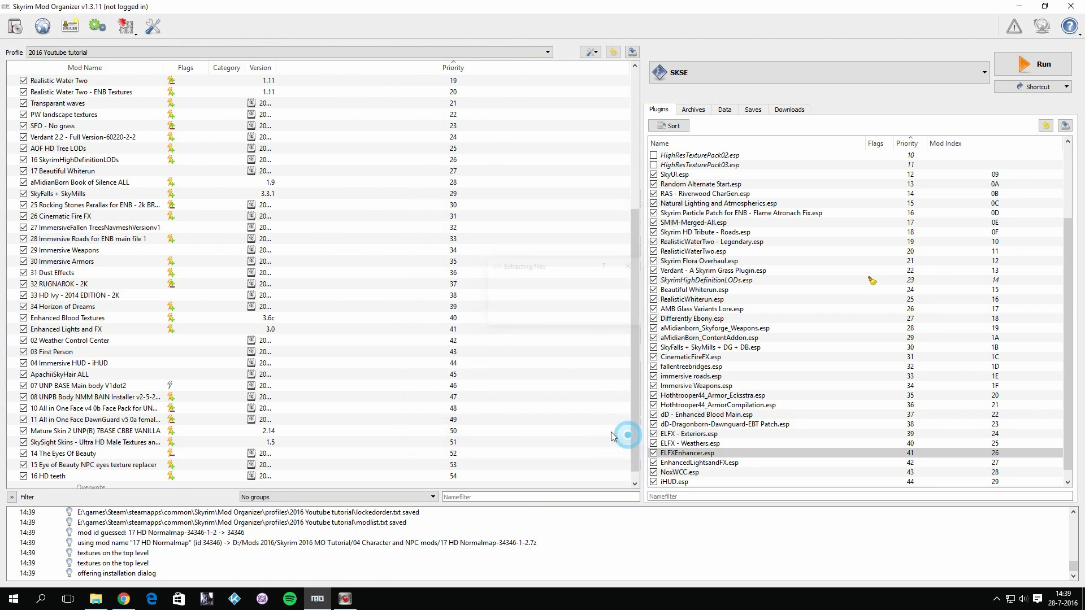
left_click(23, 466)
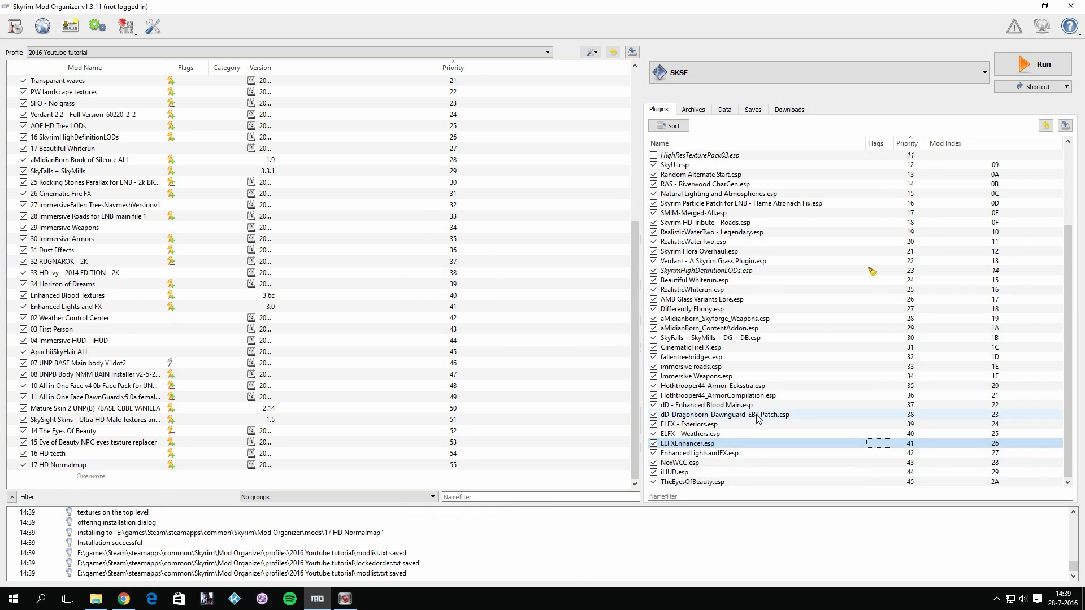
scroll(723, 294, "down", 4)
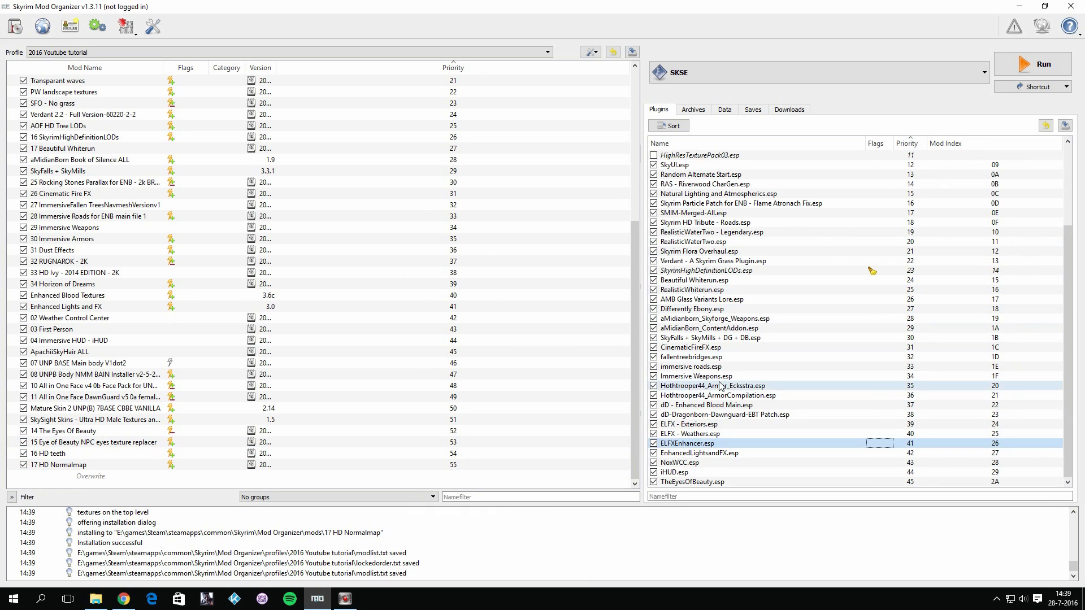
Switch to Chrome, close the Smile in HD page and examine the files of the guide's No More Ugly Bronze Shine mod
left_click(123, 599)
left_click(214, 8)
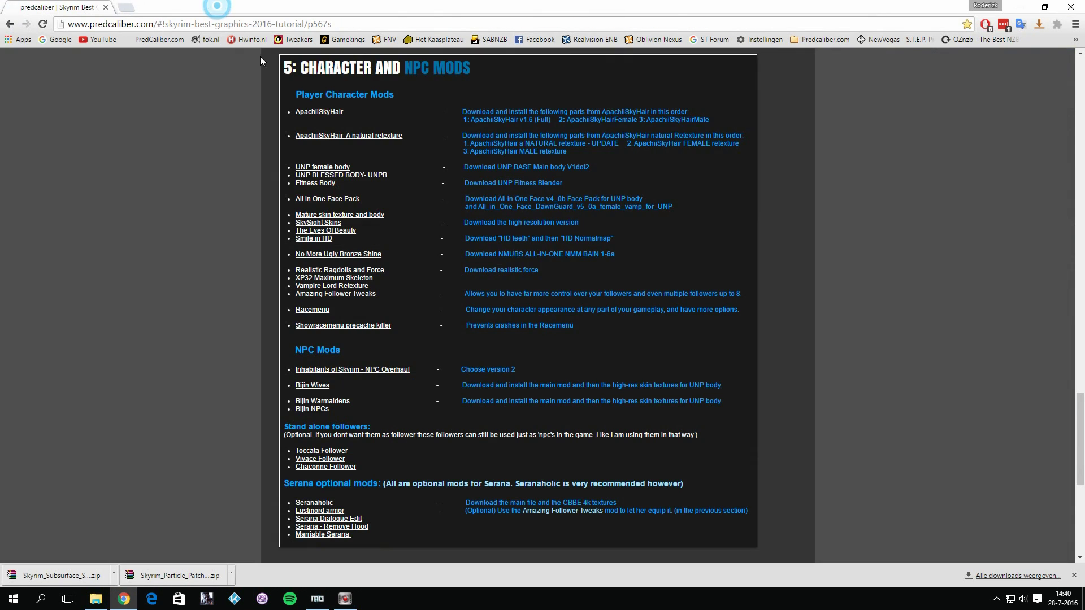
right_click(330, 256)
left_click(344, 264)
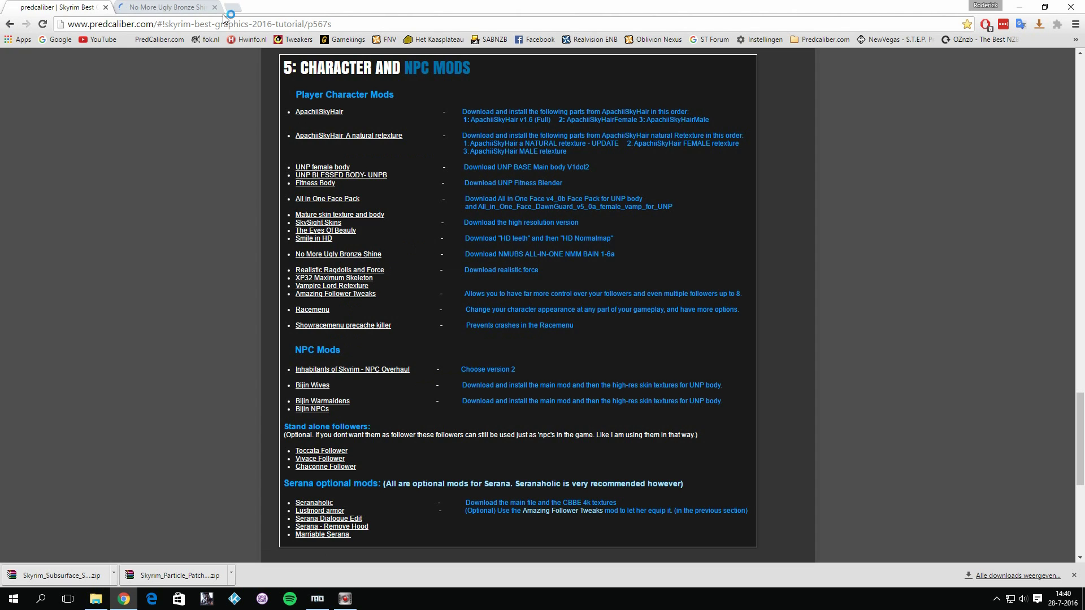
left_click(185, 5)
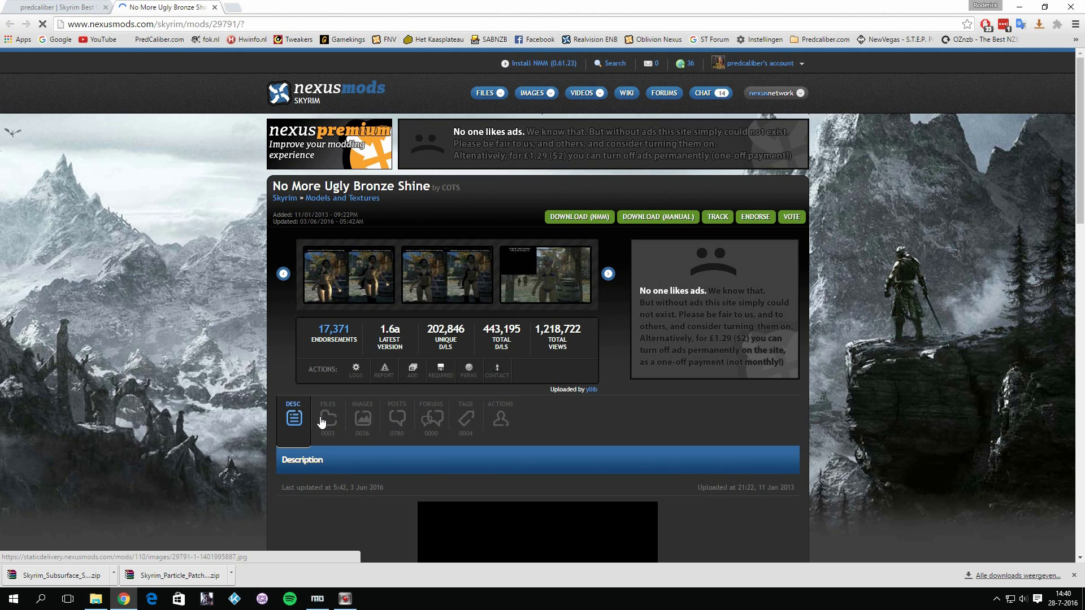
scroll(352, 306, "down", 4)
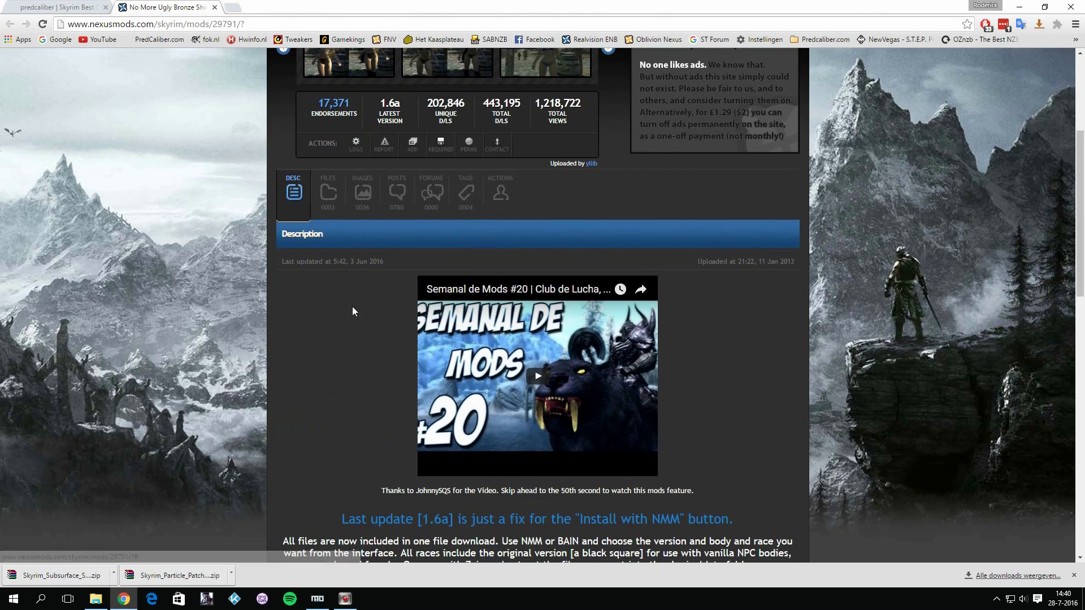
left_click(318, 194)
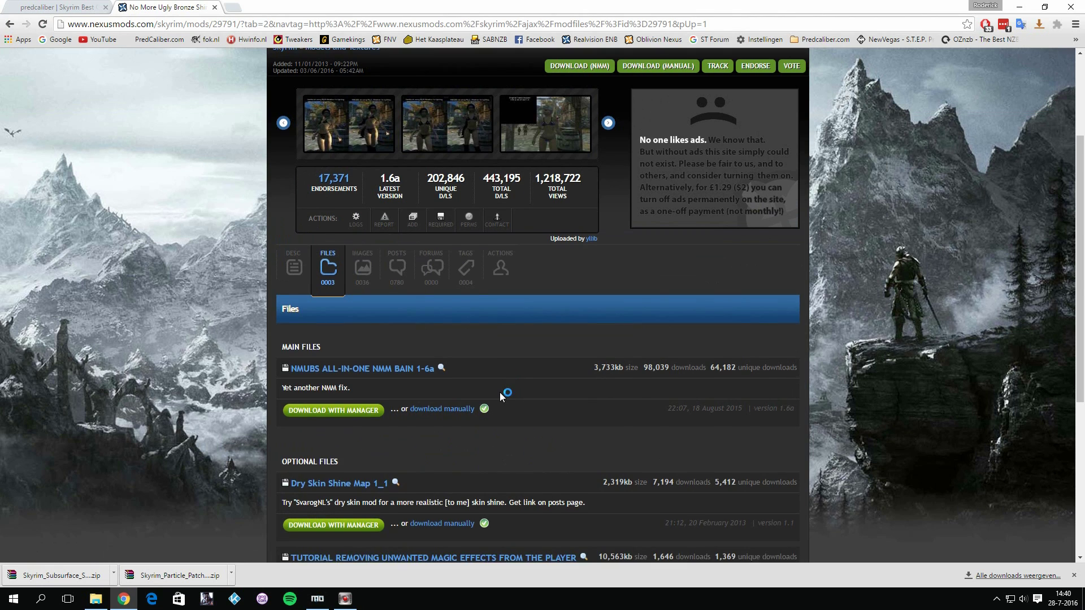
scroll(363, 184, "down", 4)
scroll(363, 184, "up", 1)
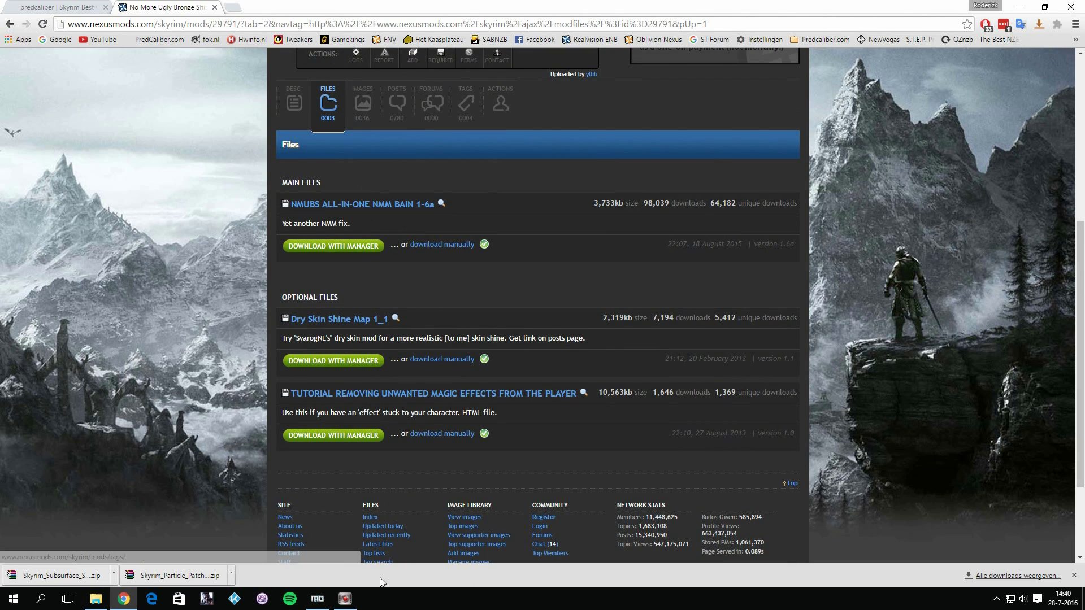
Switch to Mod Organizer, install the 18 NMUBS ALL-IN-ONE archive with Vanilla UNP A and None for every custom race, and enable it
left_click(317, 599)
left_click(45, 28)
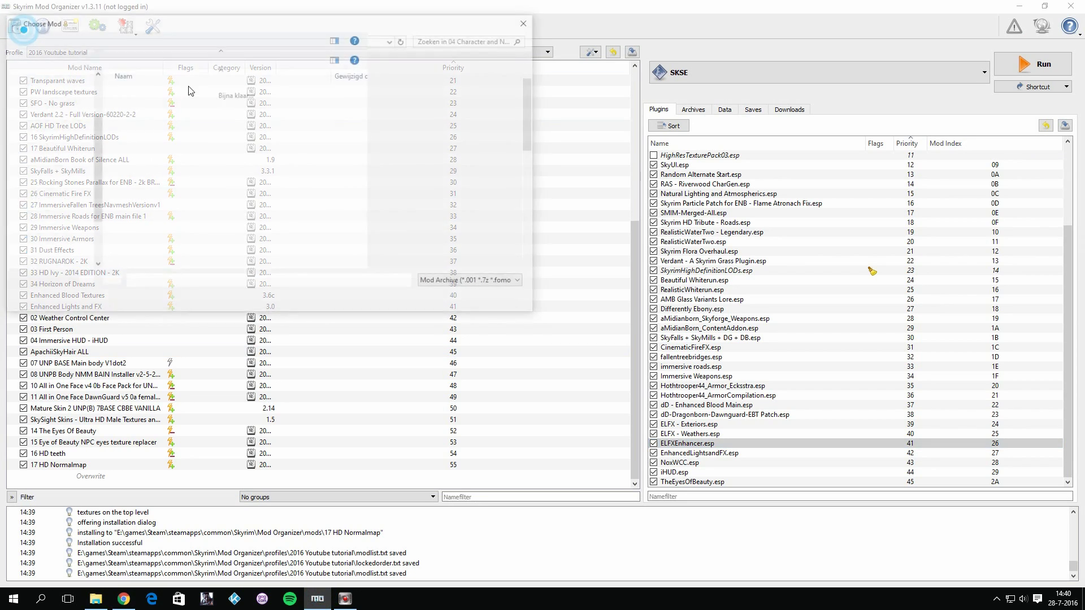
scroll(264, 189, "down", 3)
double_click(204, 205)
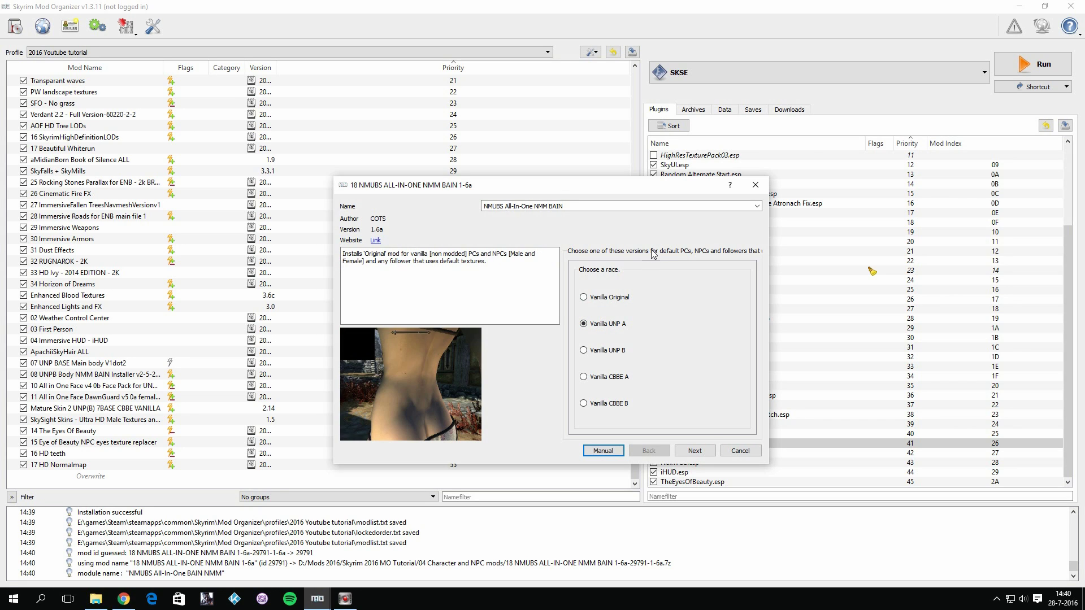
left_click(692, 455)
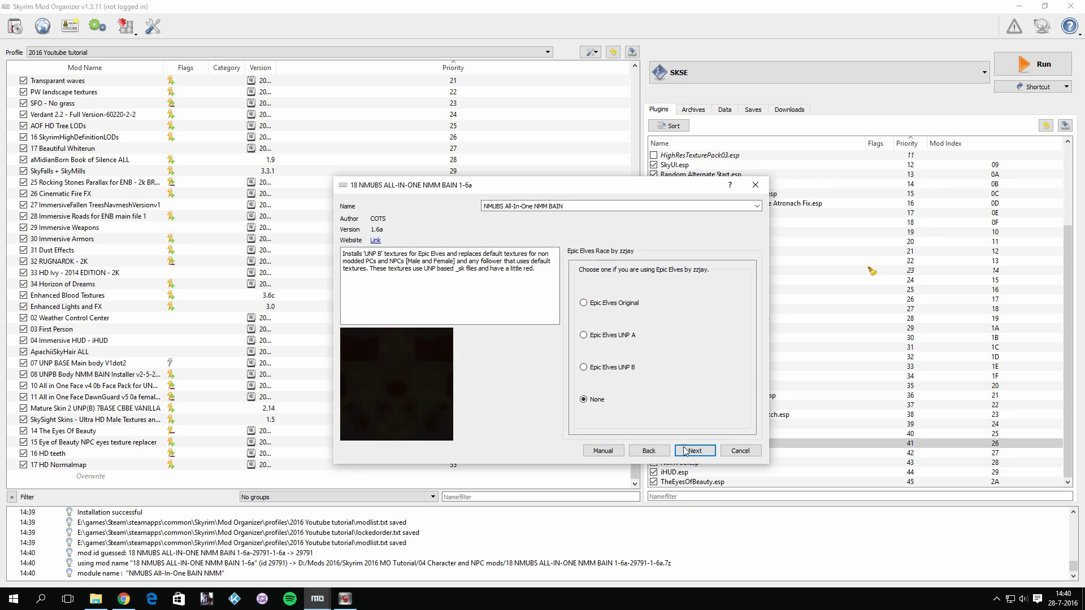
left_click(695, 451)
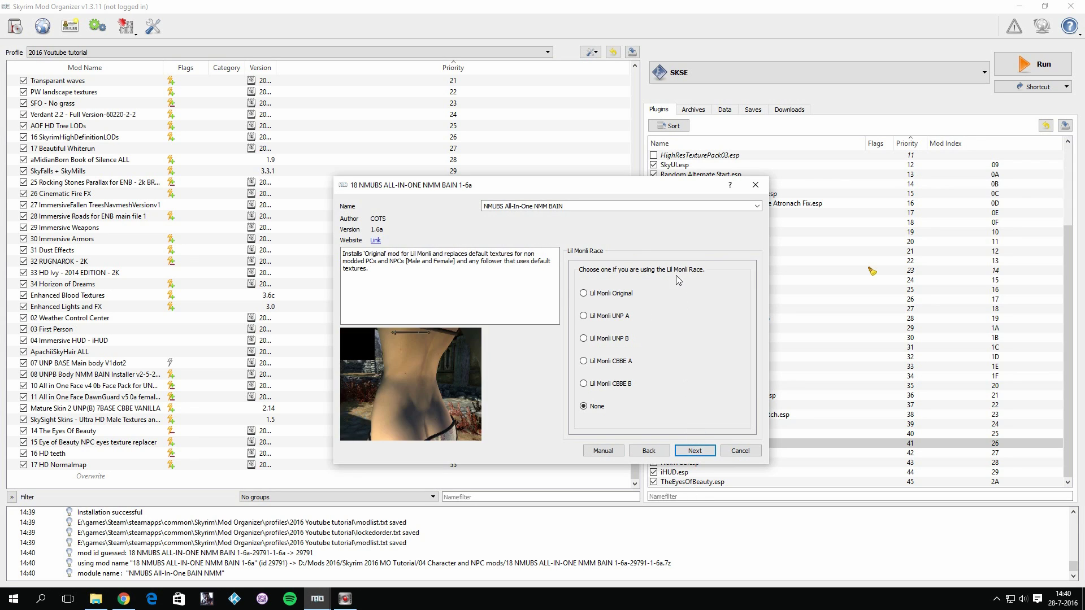
left_click(694, 450)
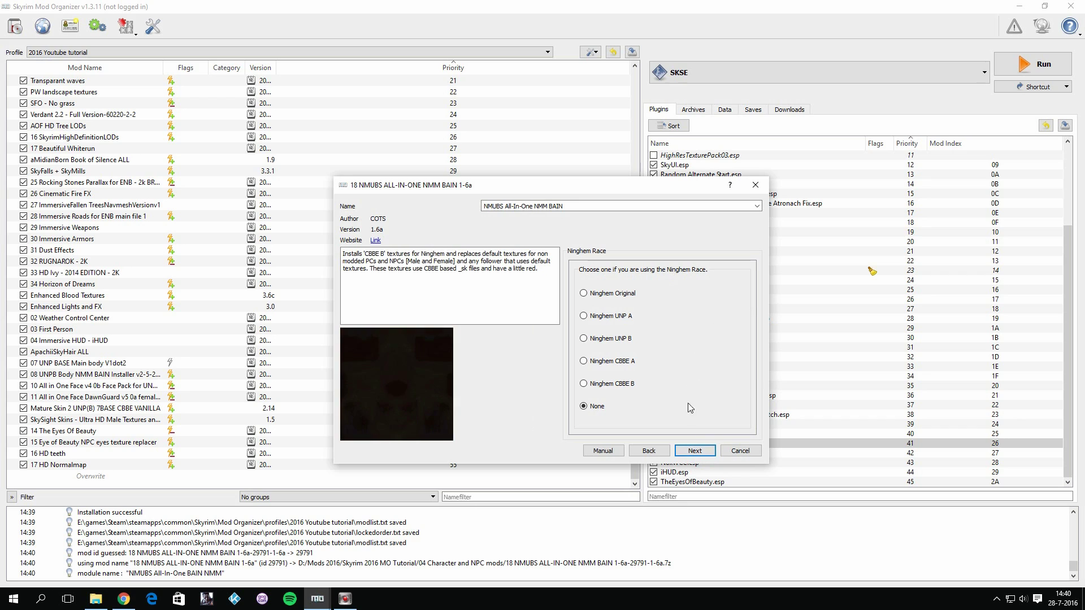
left_click(696, 450)
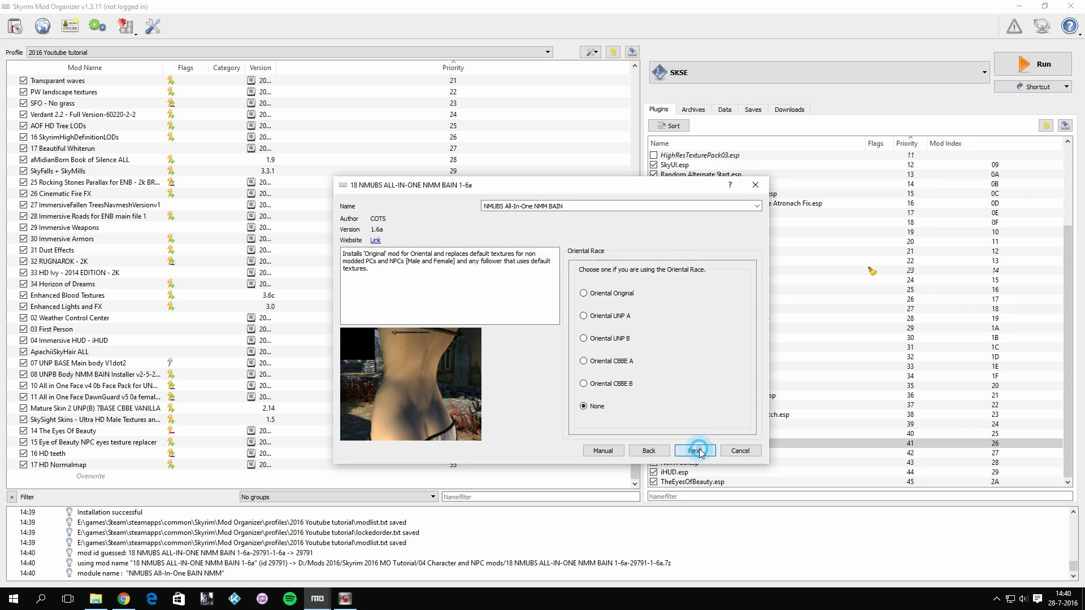
left_click(697, 451)
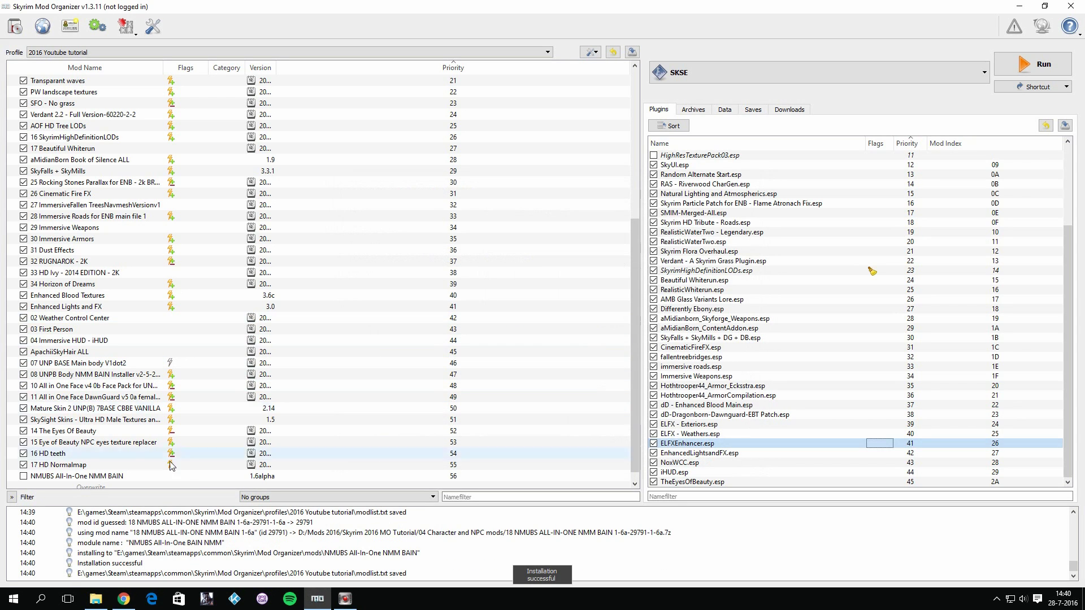
left_click(24, 476)
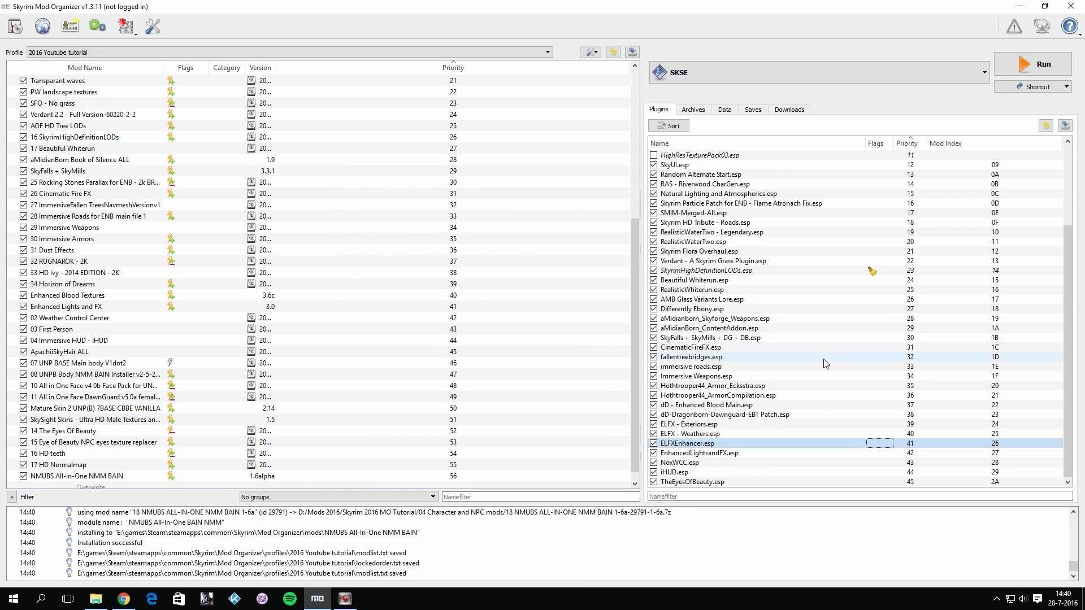
mouse_move(1068, 285)
left_mouse_down()
mouse_move(1065, 192)
mouse_move(1067, 283)
left_mouse_up()
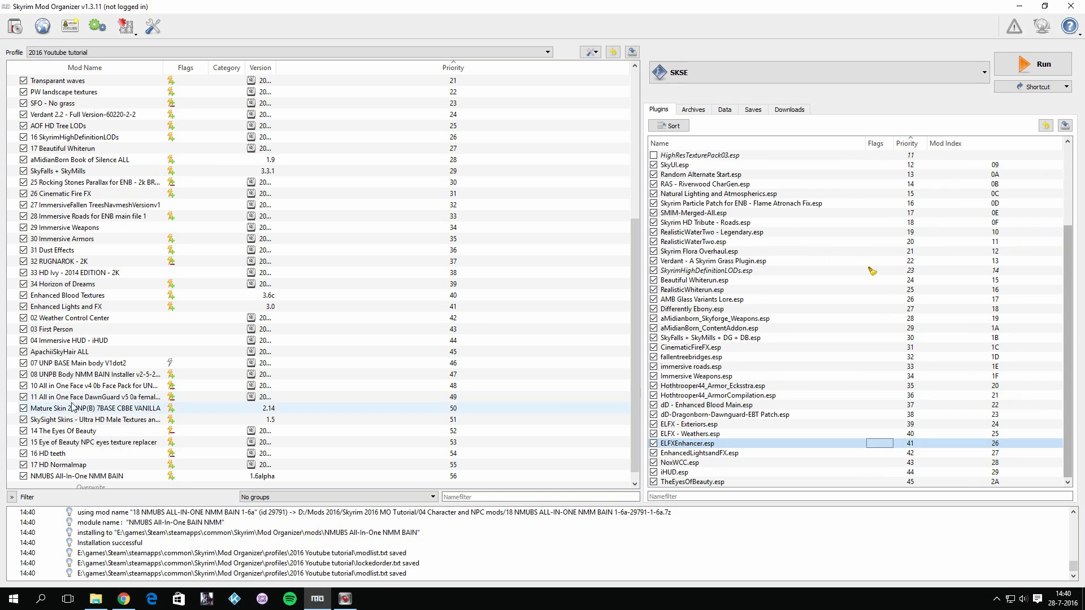
Switch to Chrome, close the No More Ugly Bronze Shine page and open the guide's Realistic Ragdolls and XP32 Maximum Skeleton links in new tabs
left_click(123, 599)
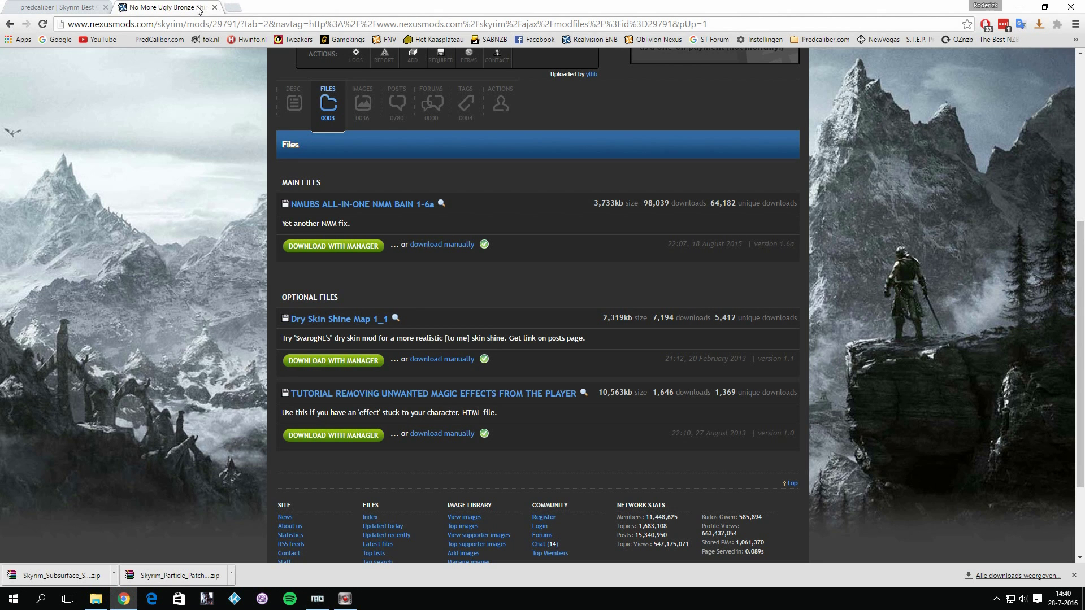
left_click(215, 7)
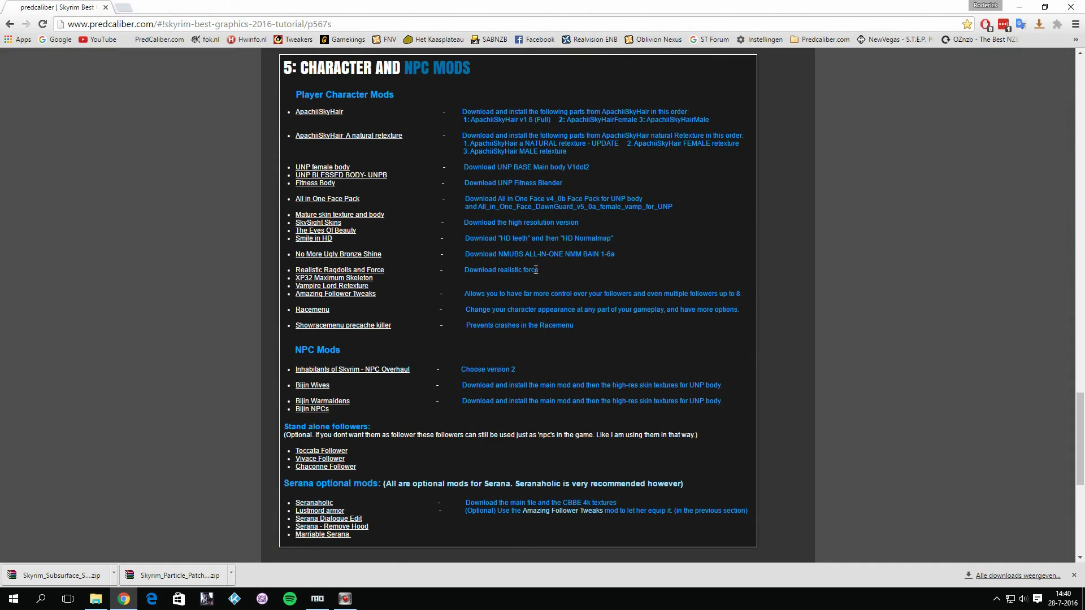
right_click(363, 273)
left_click(376, 279)
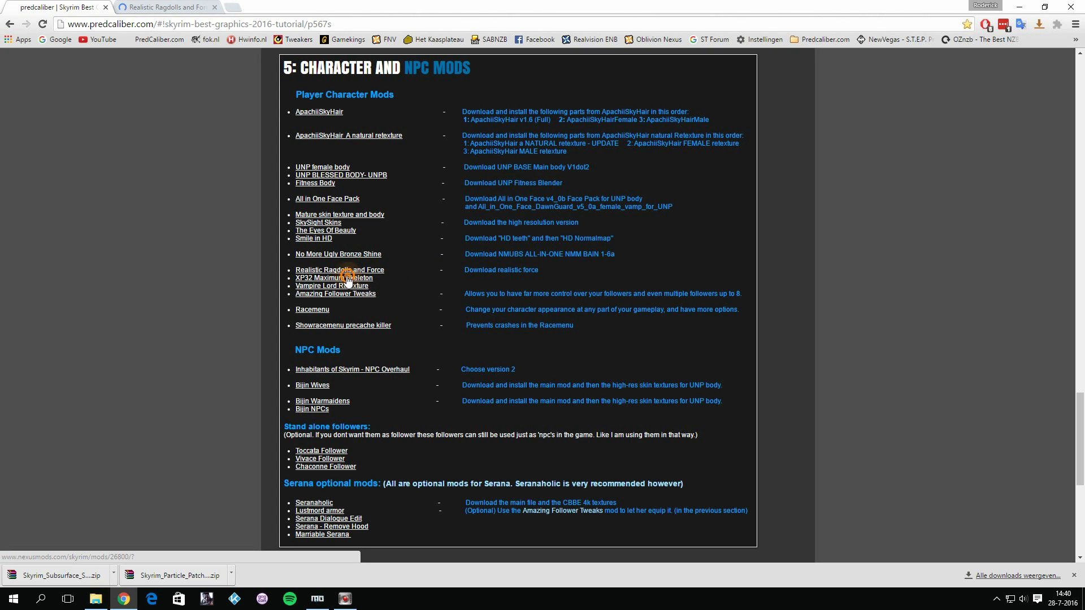
right_click(347, 278)
left_click(349, 285)
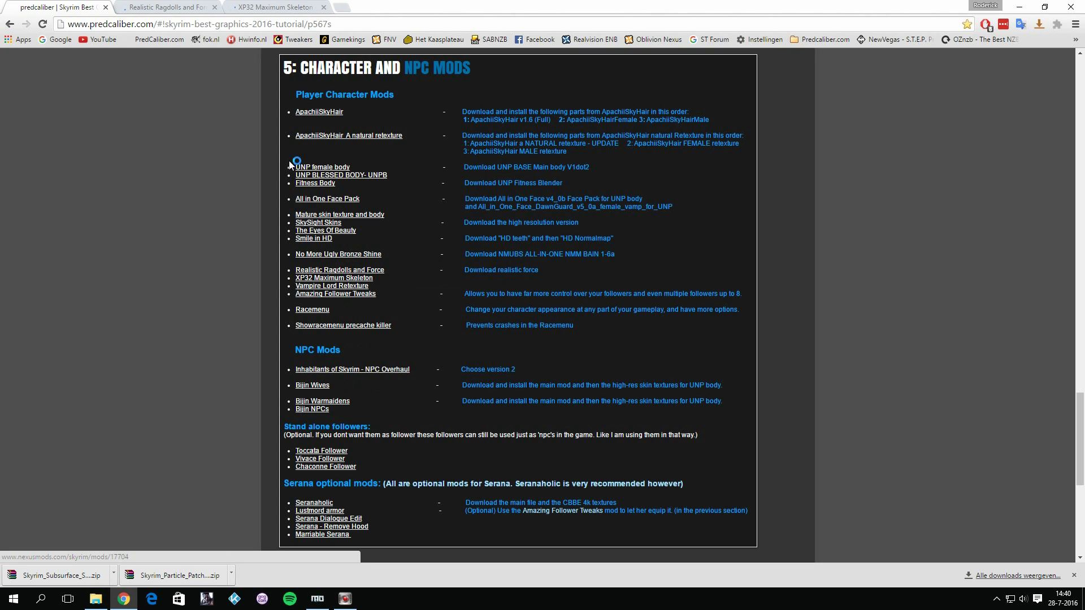
Examine the files offered on the Realistic Ragdolls and Force page and on the XP32 Maximum Skeleton page
left_click(180, 6)
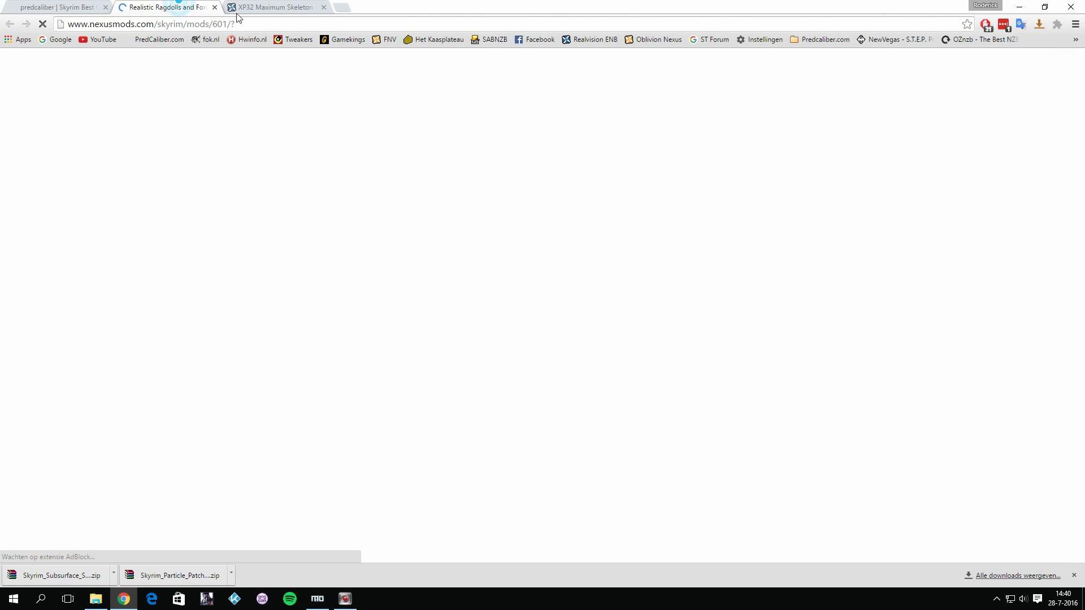
left_click(281, 5)
key("ctrl+shift+Tab")
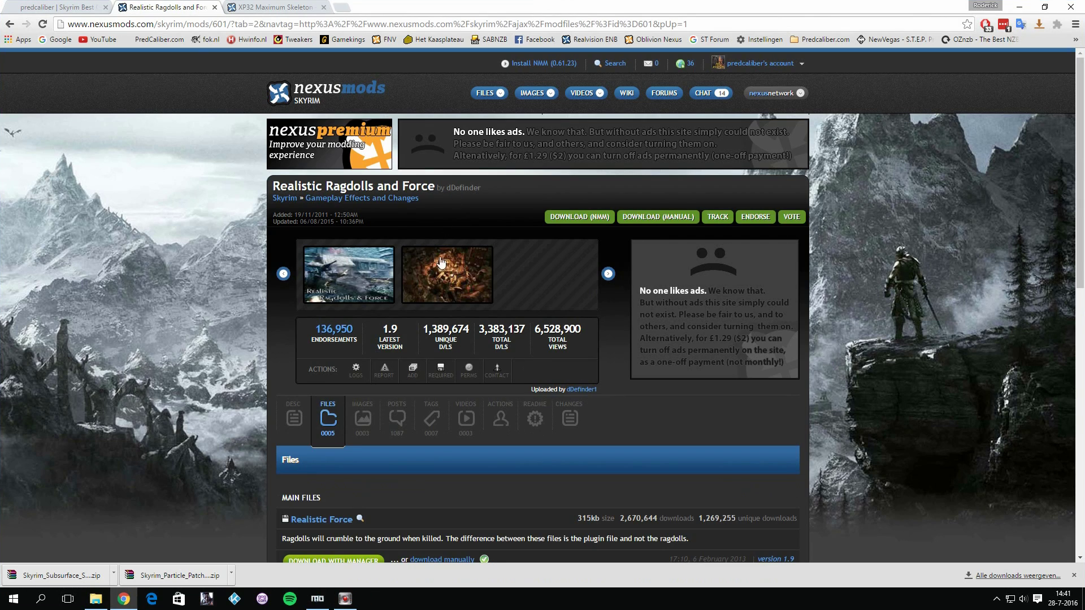
scroll(425, 417, "down", 4)
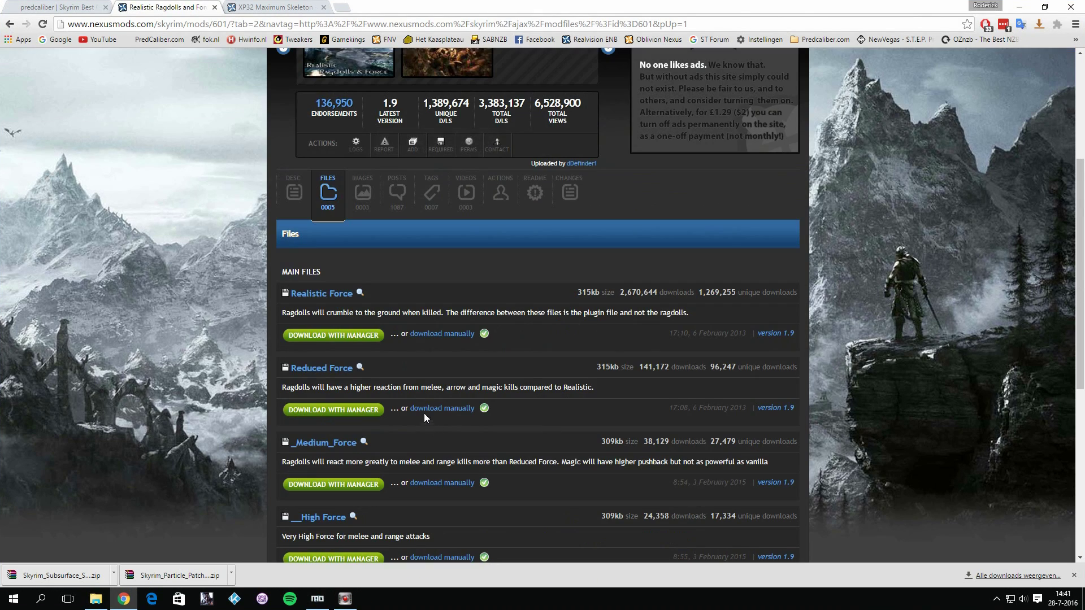
left_click(241, 8)
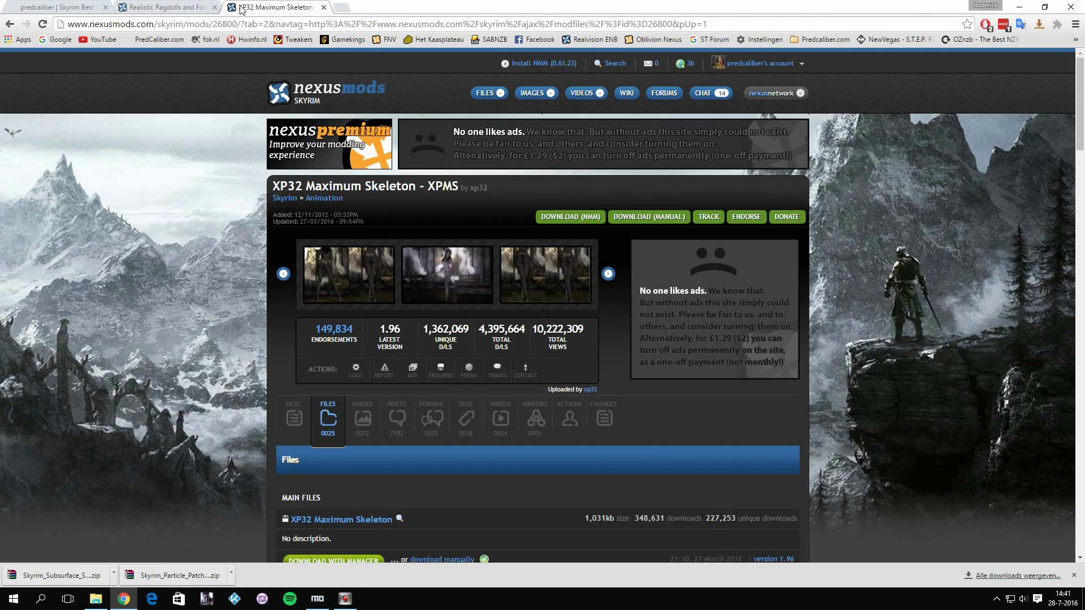
scroll(529, 298, "down", 3)
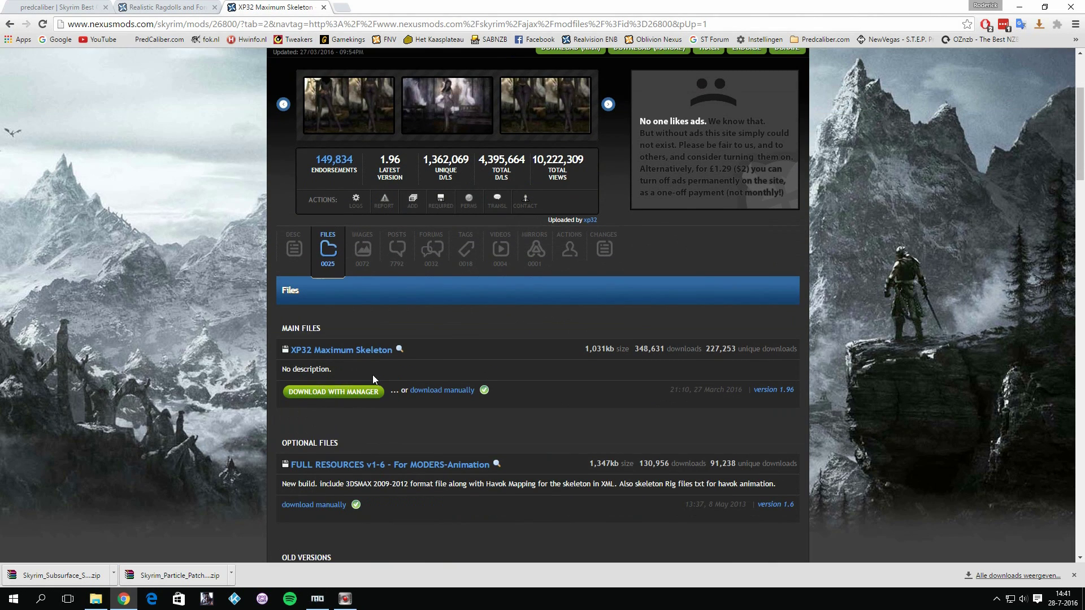
scroll(342, 355, "down", 3)
Switch to Mod Organizer, manually install the 19 Realistic Force archive and enable it in the mod list
left_click(318, 598)
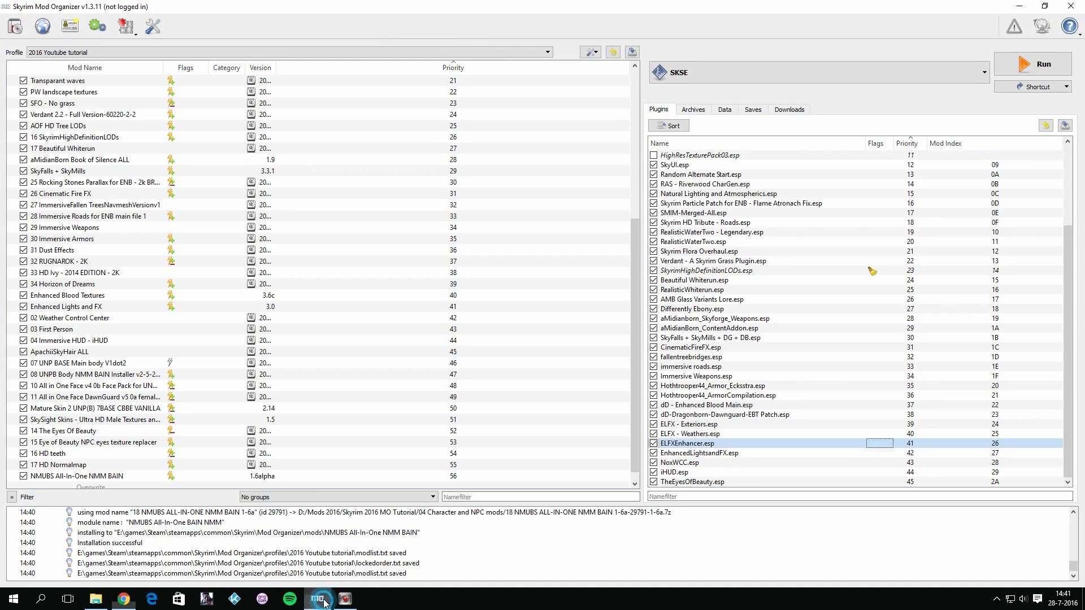
left_click(15, 26)
scroll(208, 240, "down", 5)
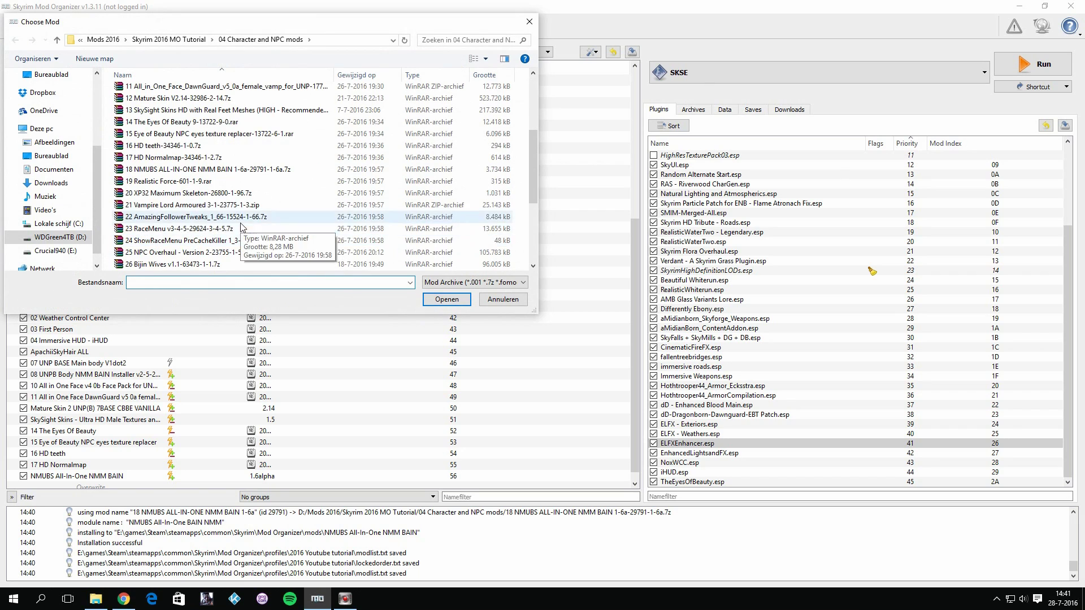
double_click(172, 181)
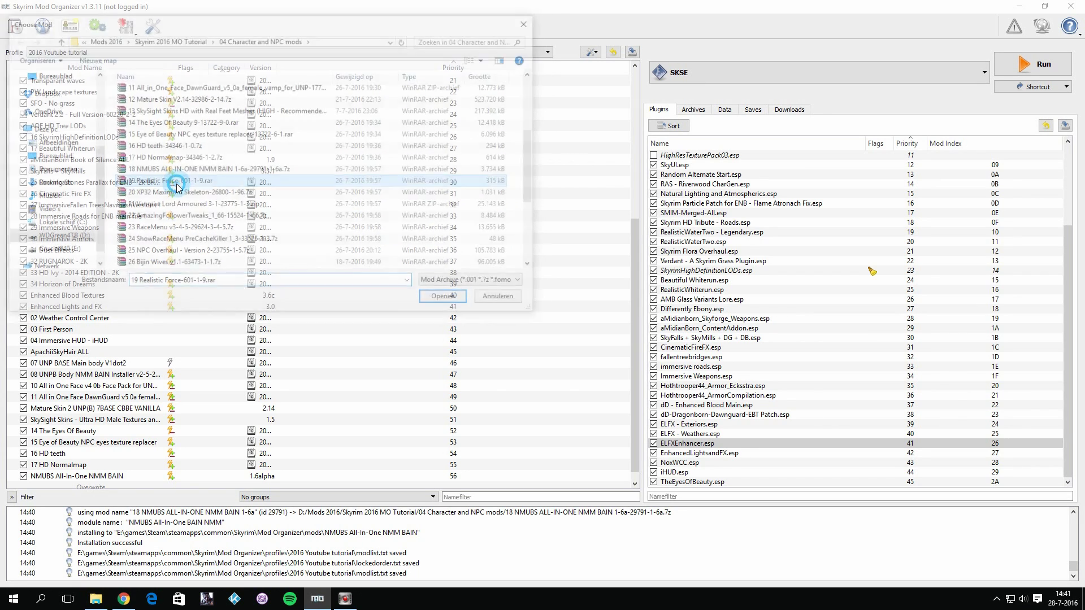
left_click(528, 346)
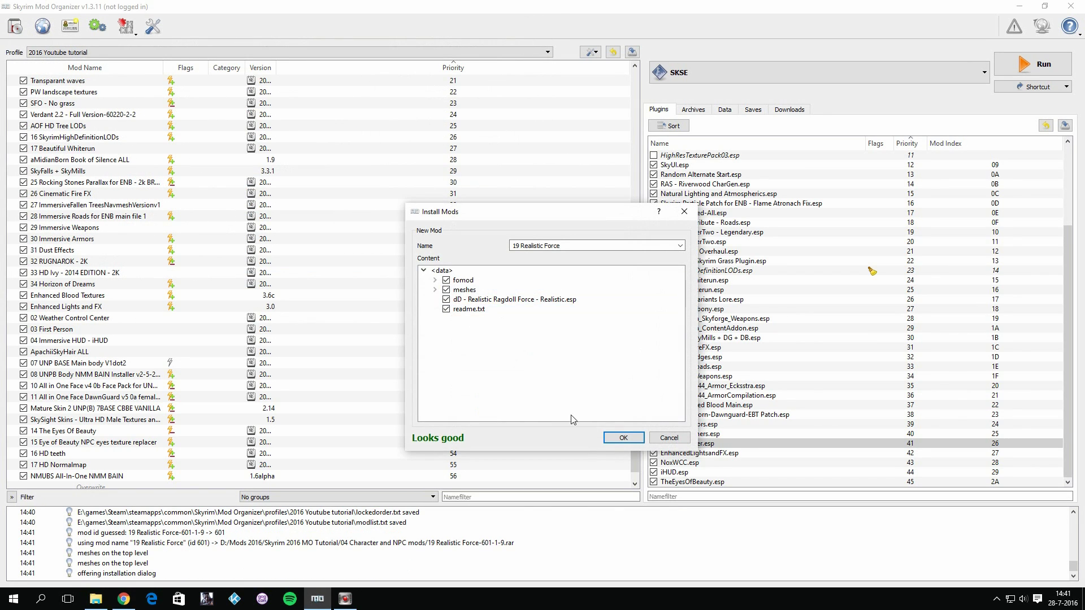
left_click(623, 438)
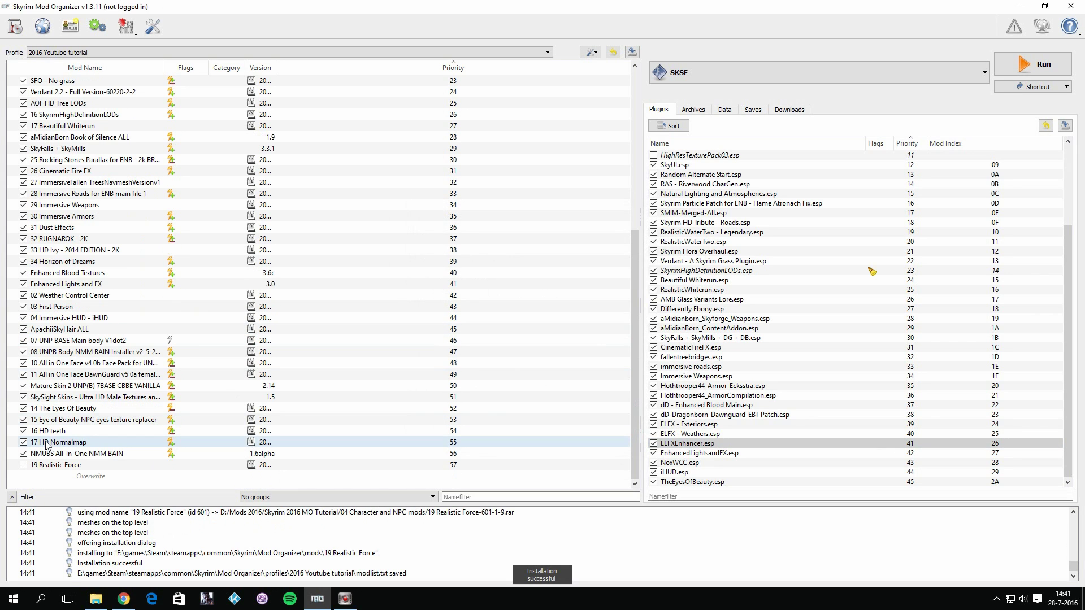
left_click(23, 465)
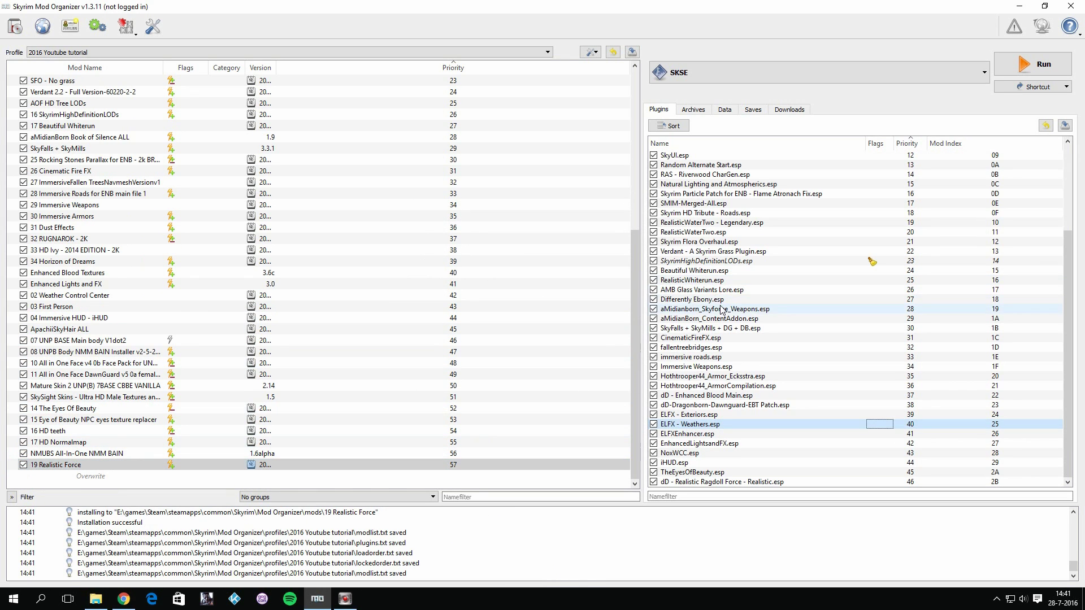
Install the 20 XP32 Maximum Skeleton archive with XPMS Default placements, NO for the Joy Of perspective mod and no optional extras
left_click(15, 26)
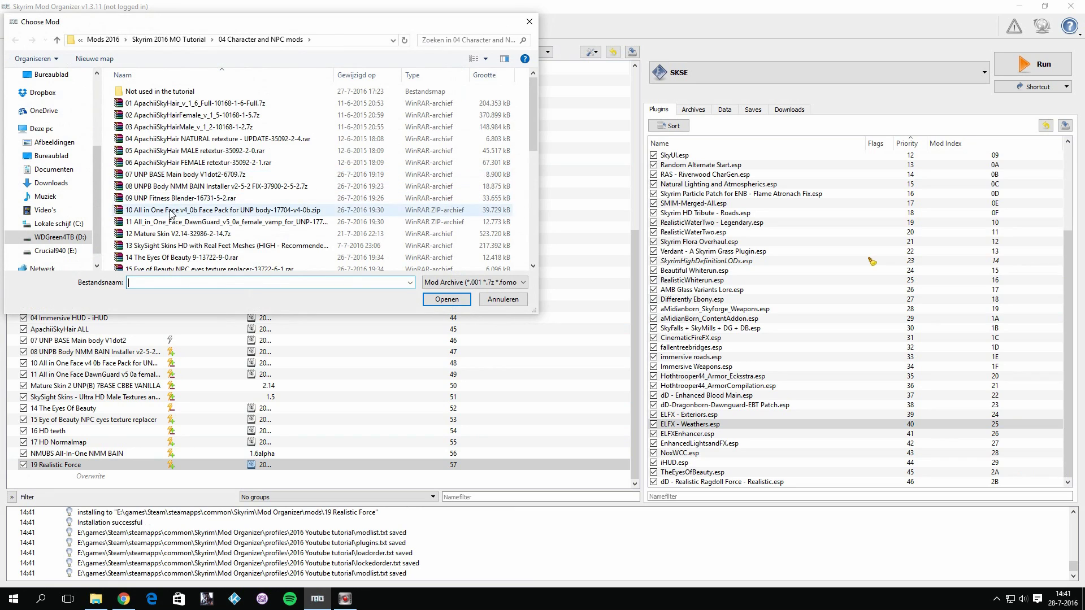
scroll(221, 229, "down", 3)
scroll(221, 229, "down", 4)
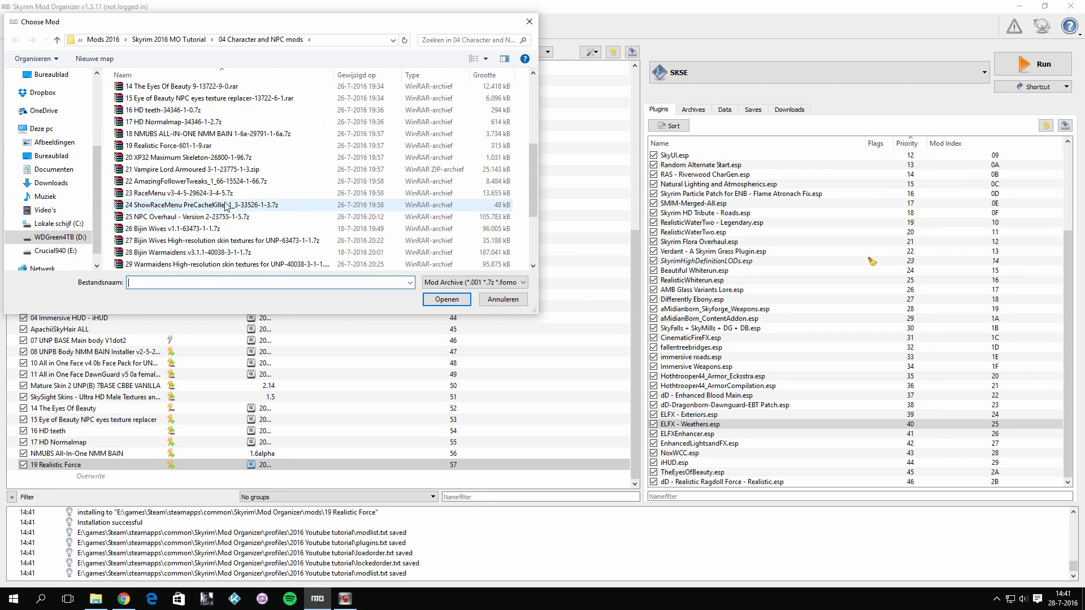
double_click(200, 157)
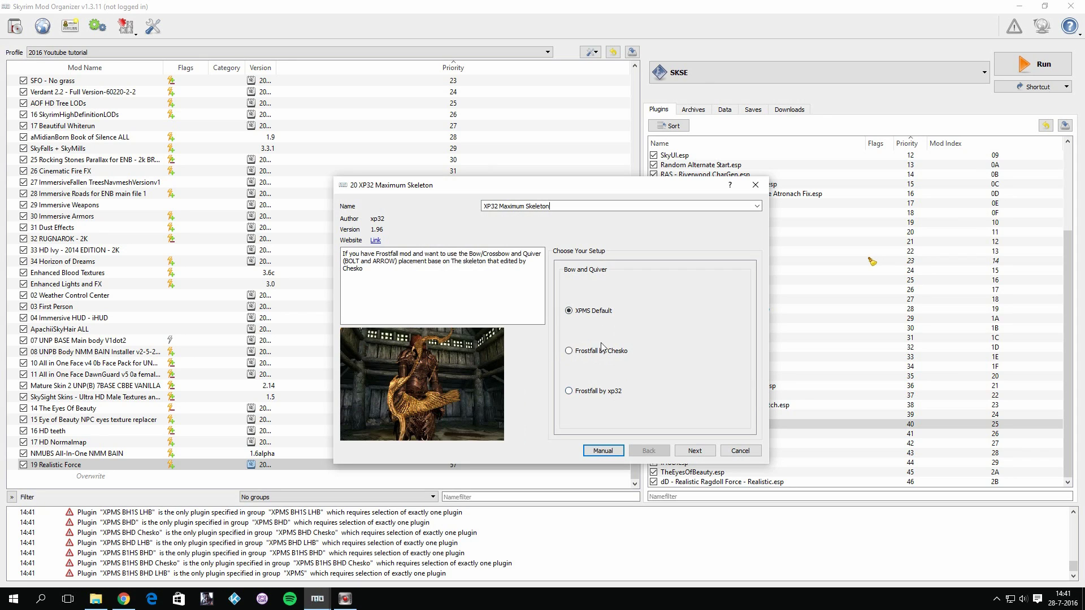
left_click(705, 453)
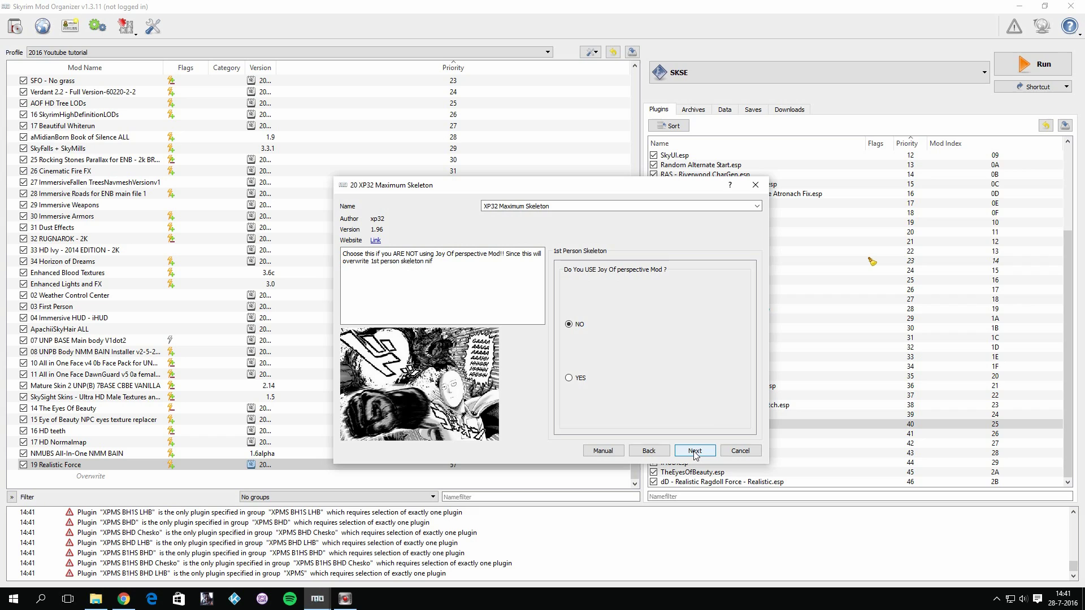
left_click(695, 453)
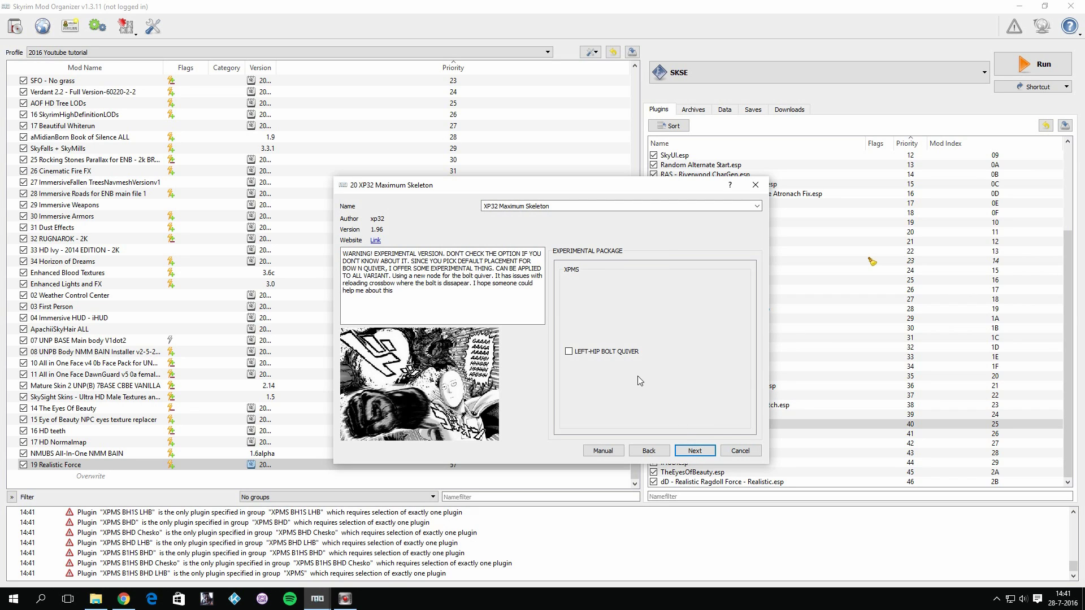
left_click(697, 451)
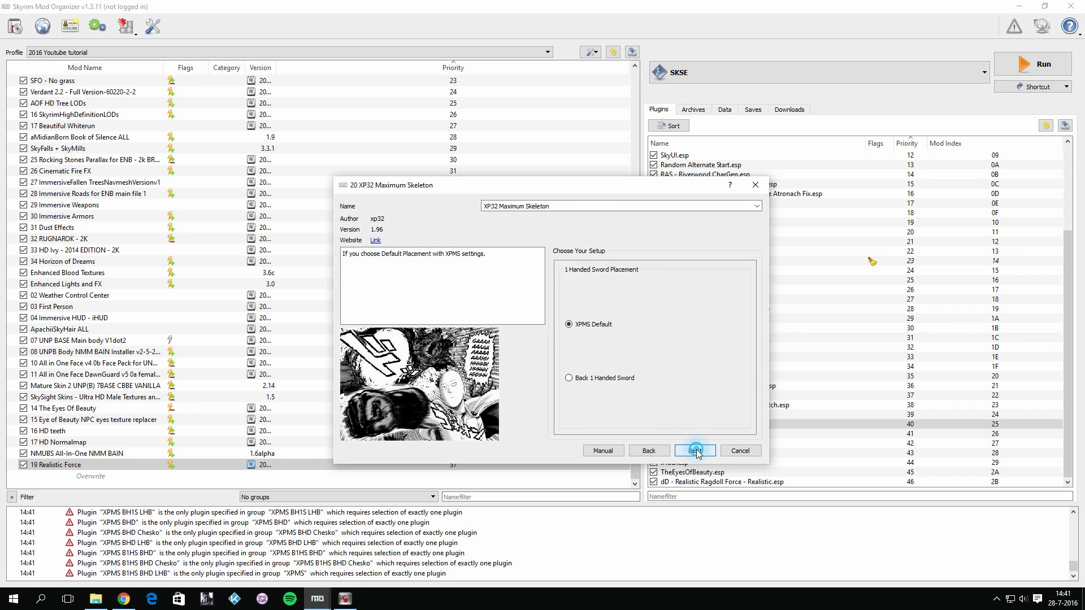
left_click(696, 451)
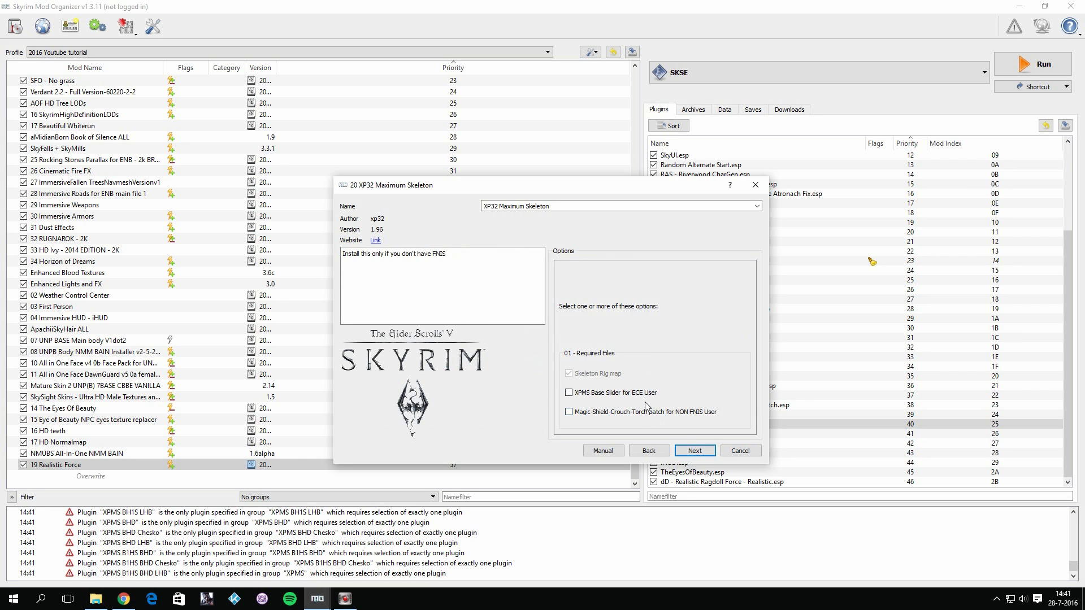
left_click(694, 450)
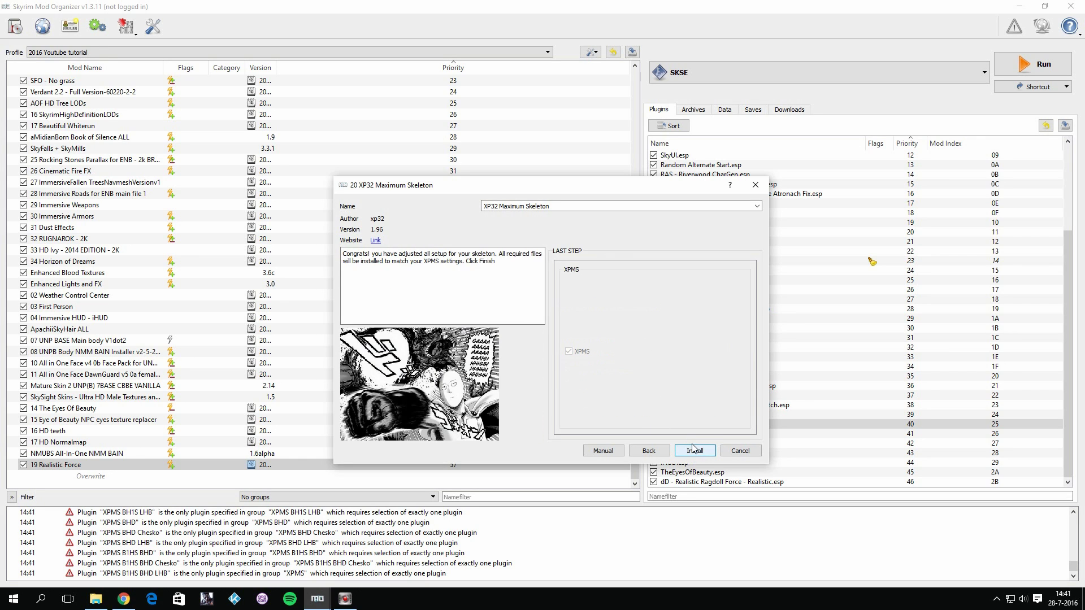
left_click(695, 450)
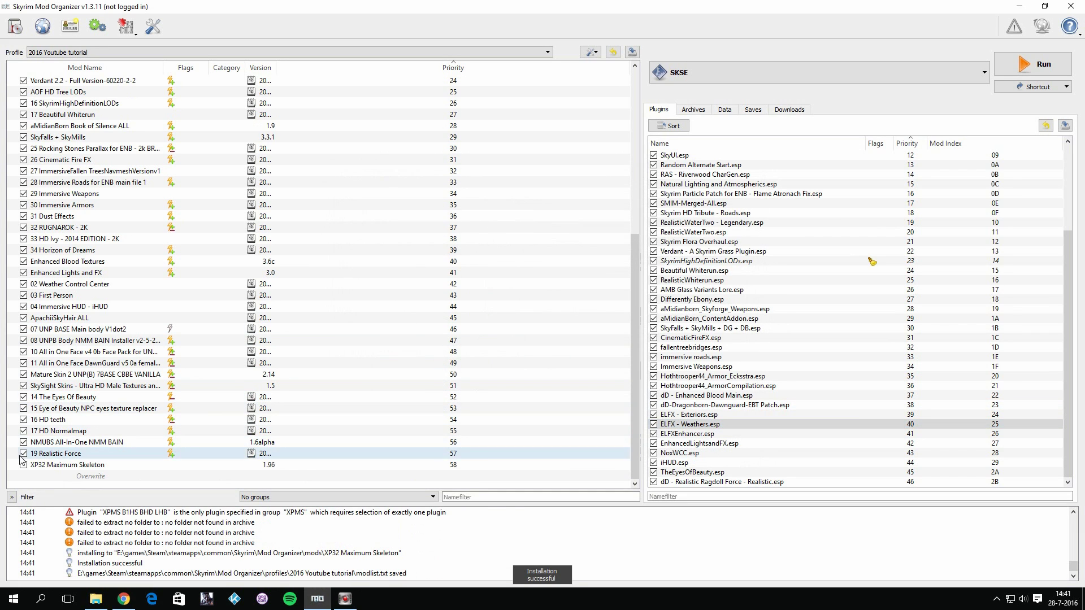
Enable the XP32 Maximum Skeleton mod in the mod list
left_click(26, 468)
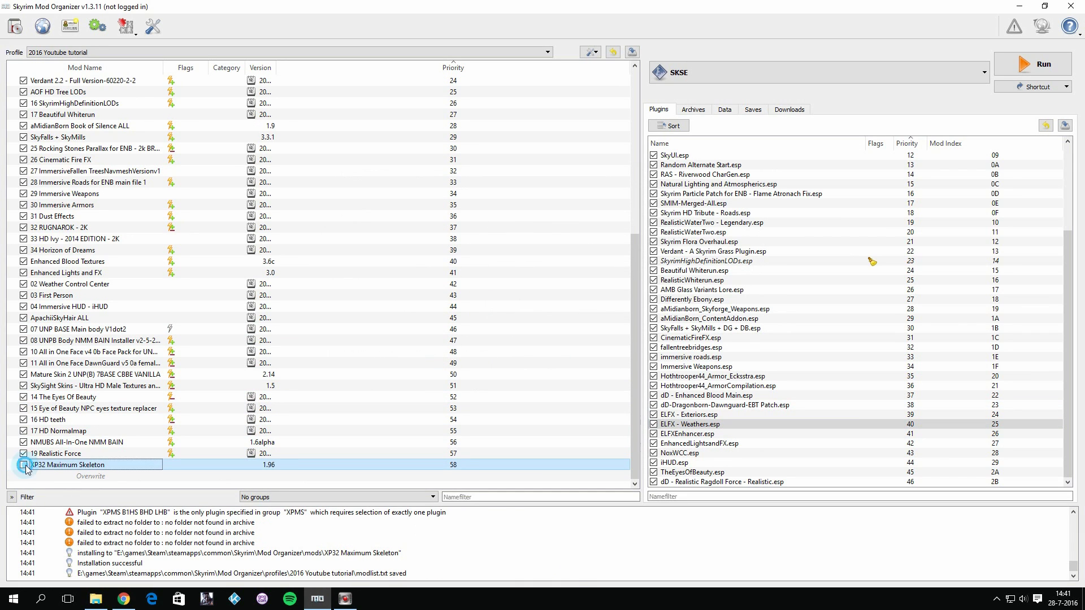
left_click(24, 465)
scroll(731, 405, "up", 4)
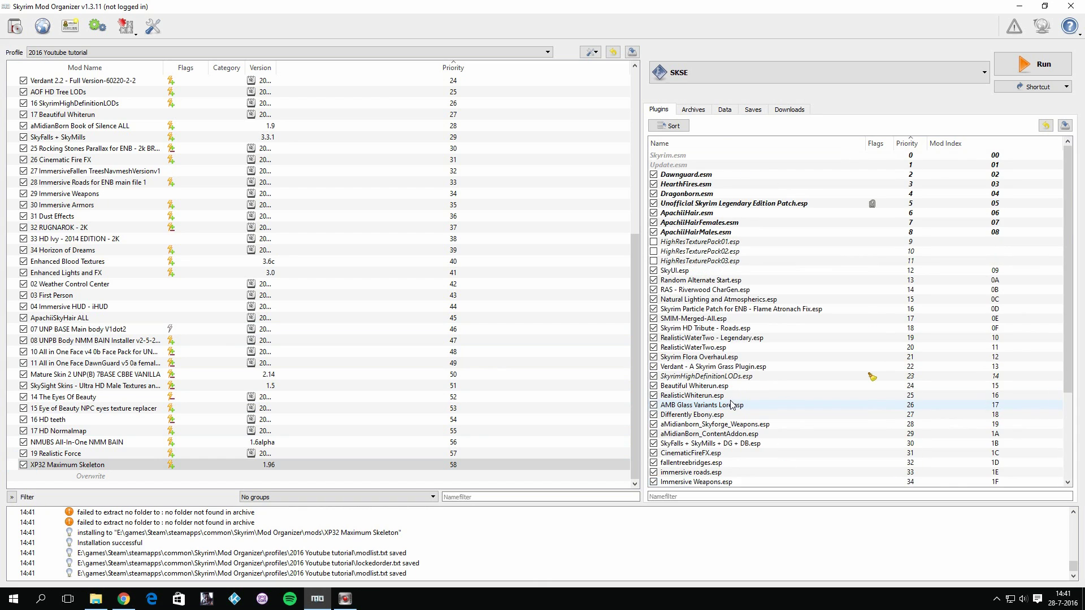
scroll(731, 405, "down", 4)
scroll(239, 370, "up", 10)
scroll(238, 370, "down", 10)
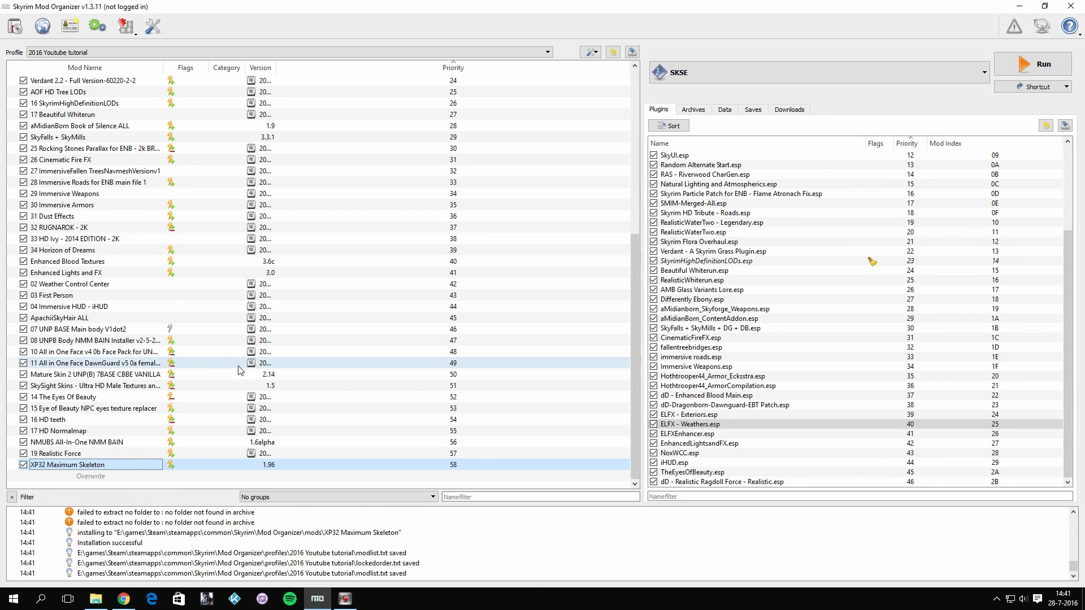
Switch to Chrome, close the XP32 Maximum Skeleton and Realistic Ragdolls pages, and open the Vampire Lord Retexture file list from the guide
left_click(123, 599)
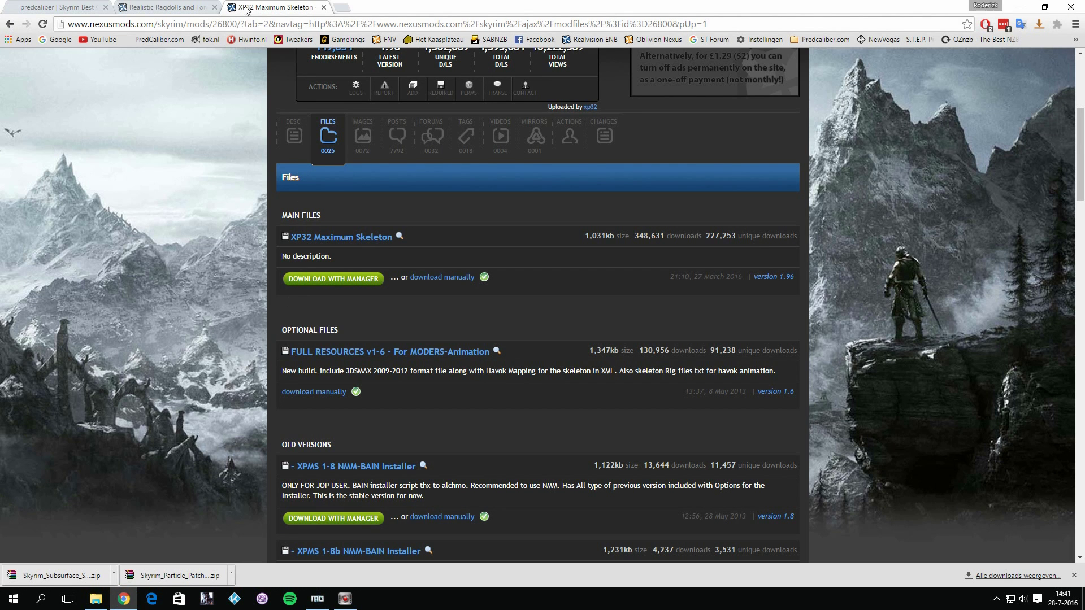
left_click(324, 7)
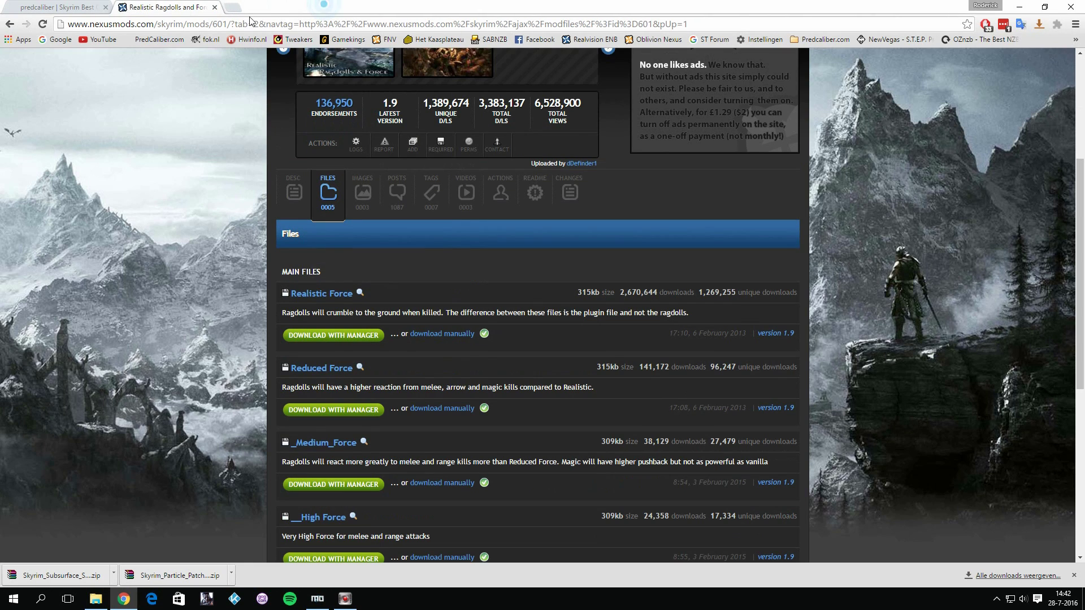
left_click(215, 8)
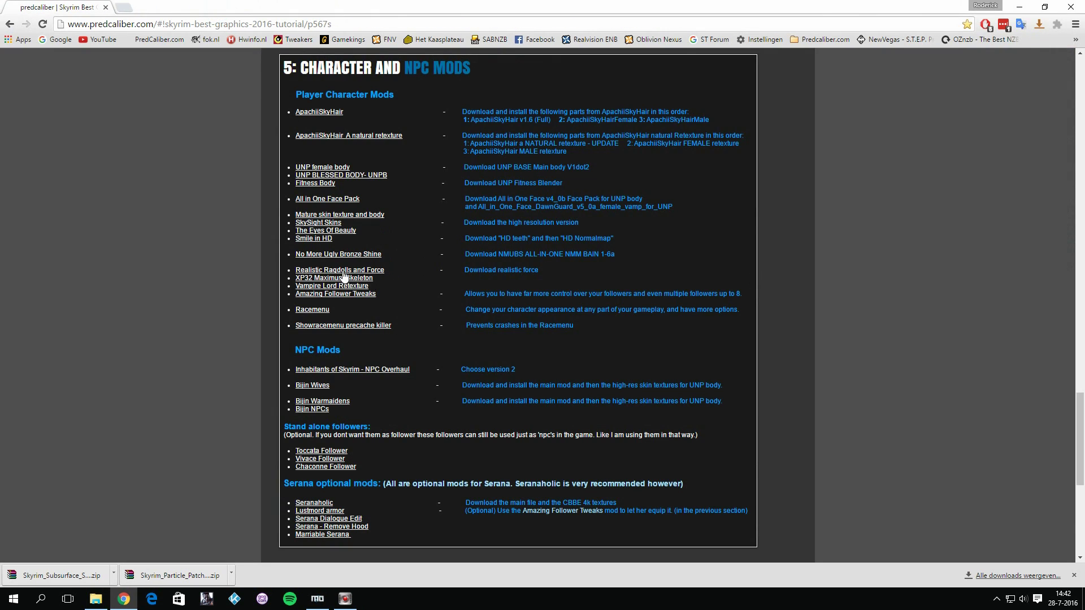
middle_click(355, 289)
left_click(156, 9)
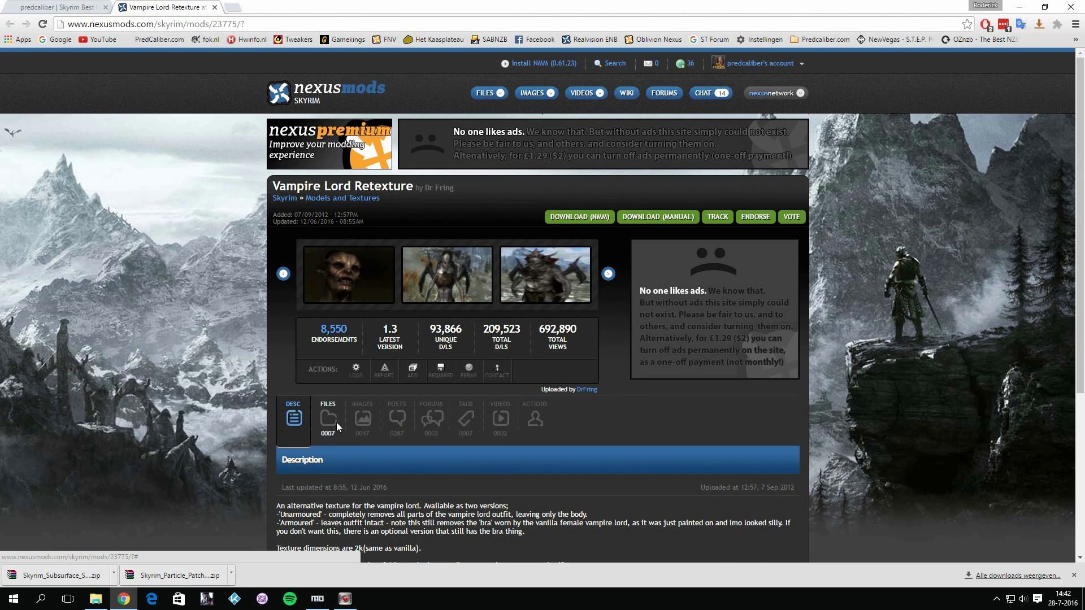
left_click(334, 419)
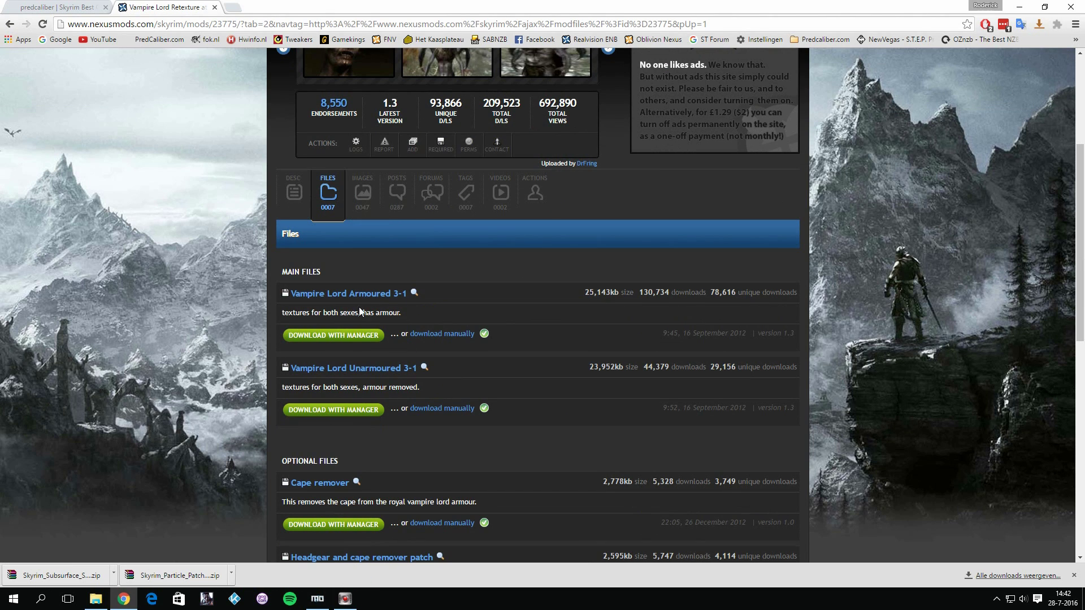
Switch to Mod Organizer and start a manual installation of the 21 Vampire Lord Armoured 3-1 archive
left_click(317, 598)
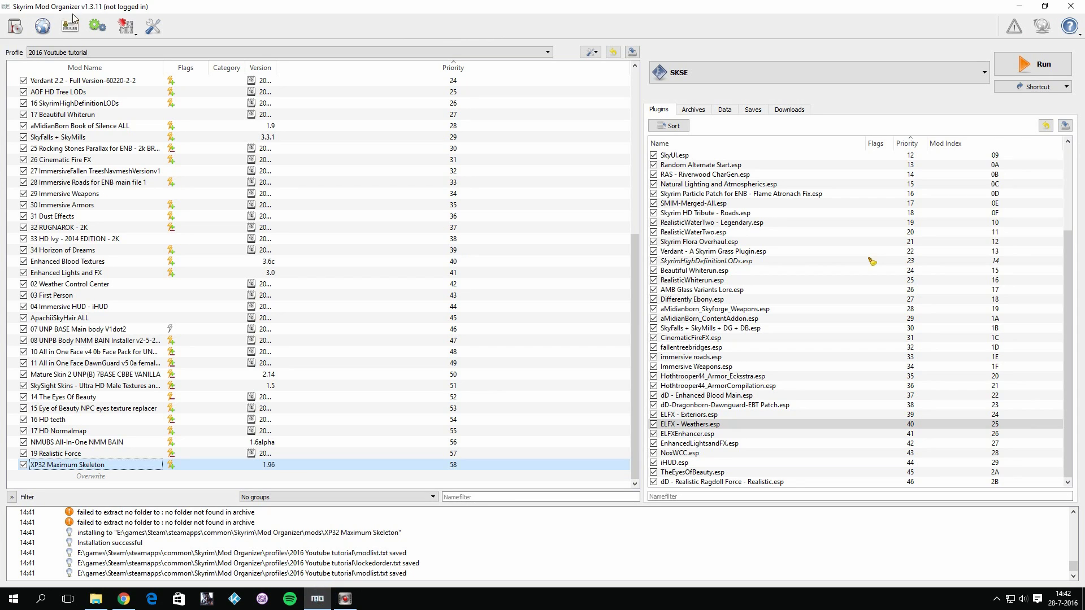
left_click(42, 25)
scroll(245, 203, "down", 6)
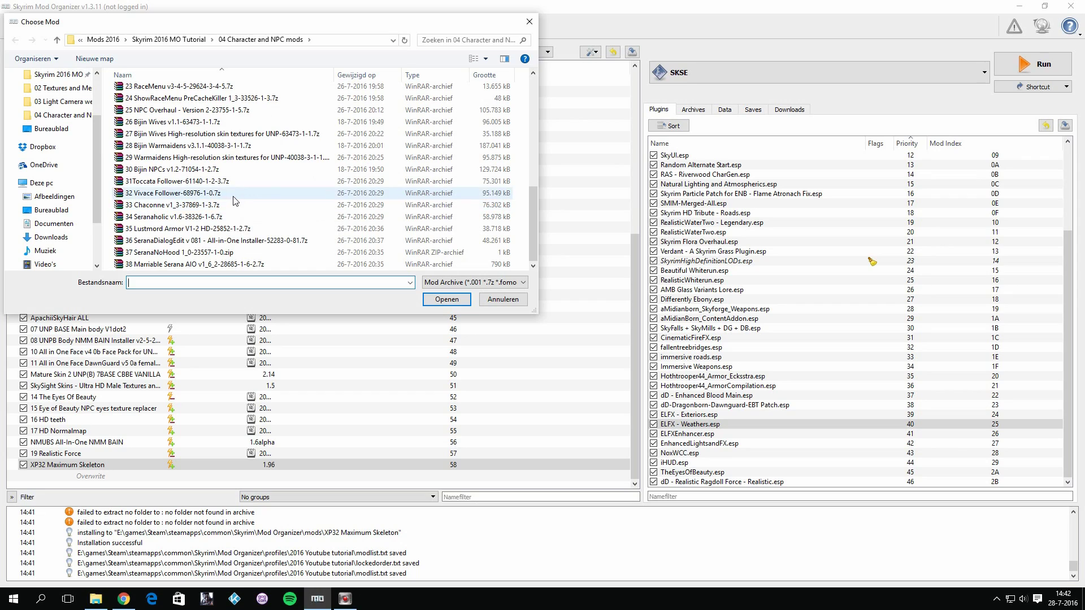
scroll(244, 203, "down", 1)
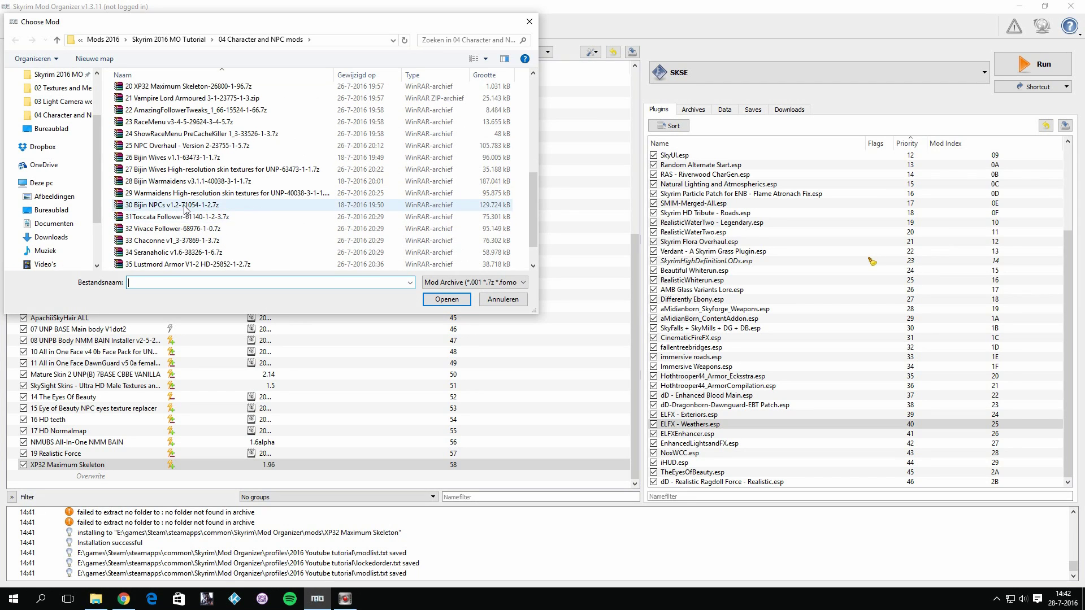
double_click(192, 98)
left_click(537, 345)
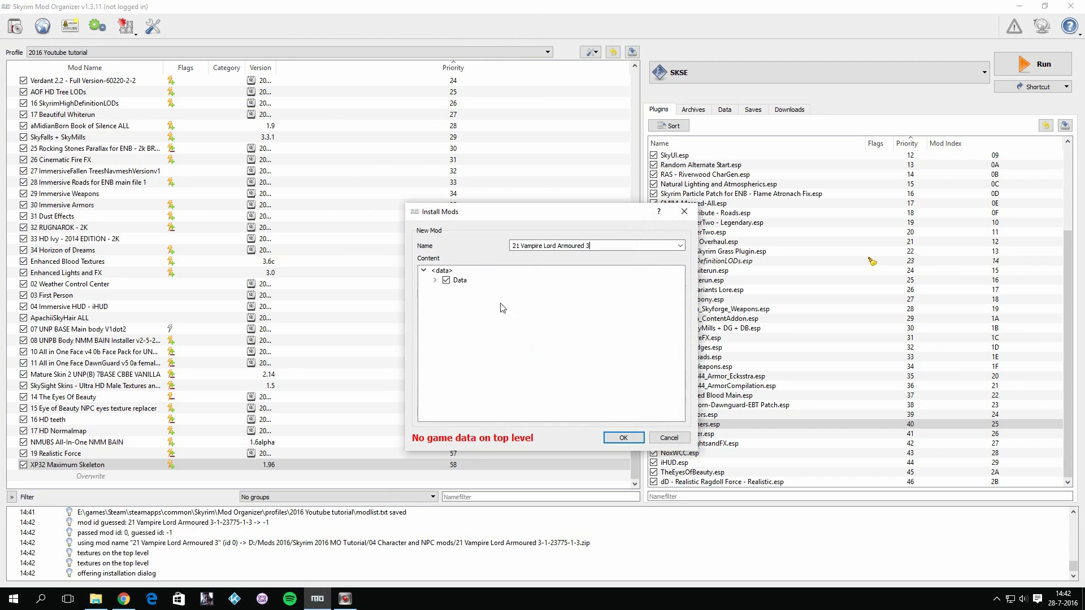
Install 21 Vampire Lord Armoured 3 with its Data folder as the data directory and enable it in the mod list
right_click(452, 280)
key("Escape")
left_click(633, 434)
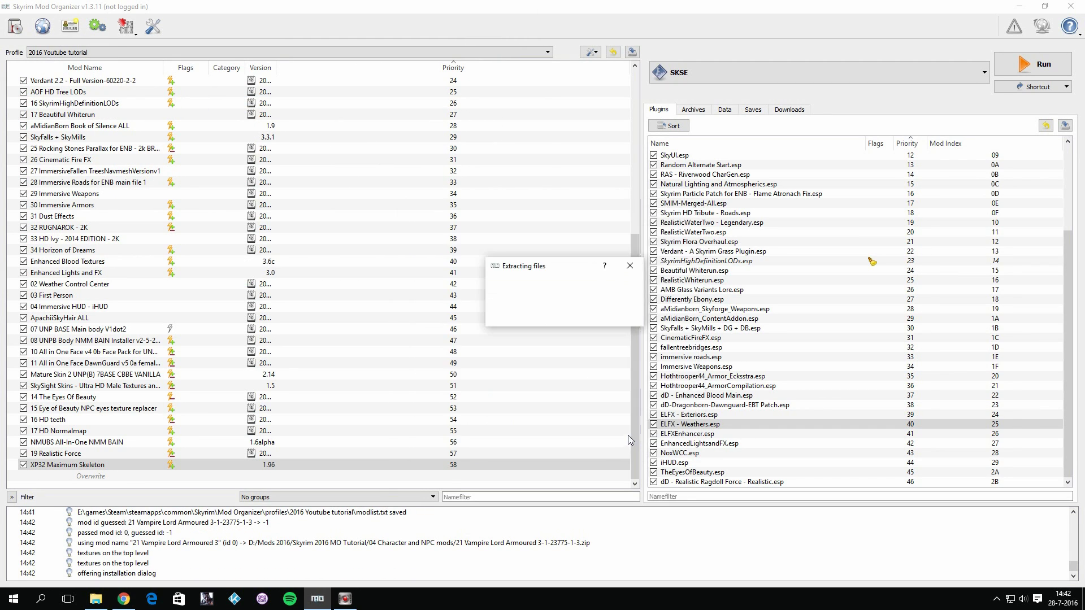
left_click(24, 465)
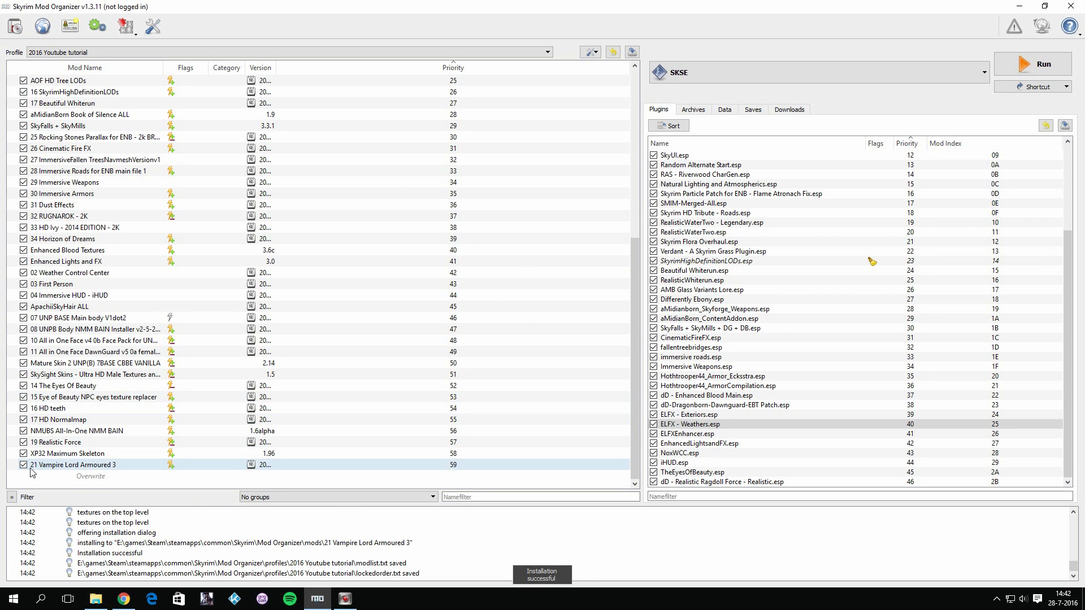
Switch to Chrome, close the Vampire Lord Retexture page and open the Amazing Follower Tweaks file list from the guide
left_click(123, 599)
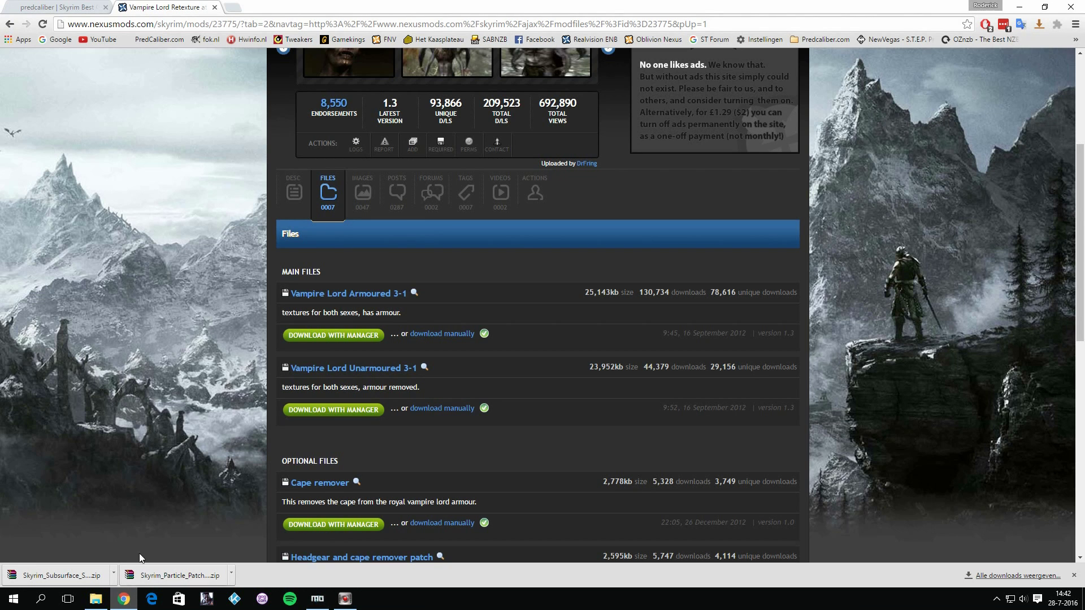
left_click(214, 7)
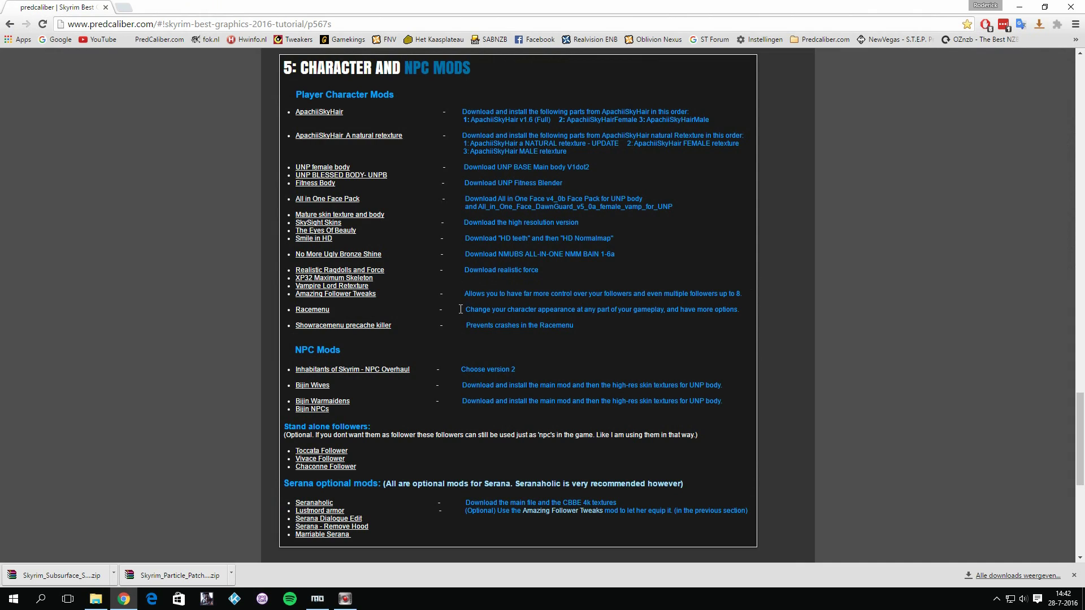
right_click(362, 296)
left_click(369, 304)
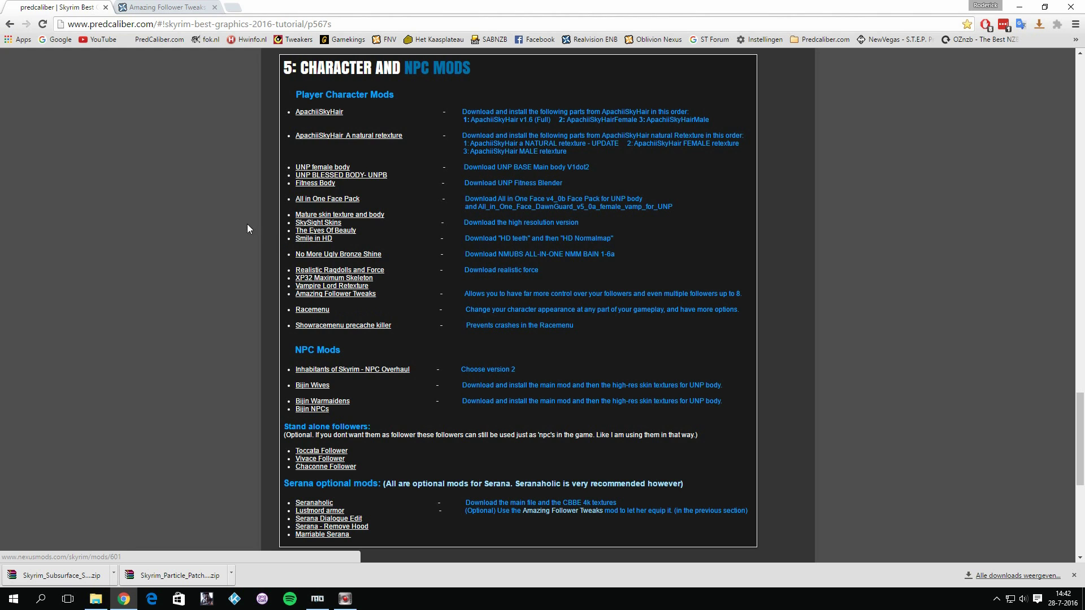
left_click(180, 7)
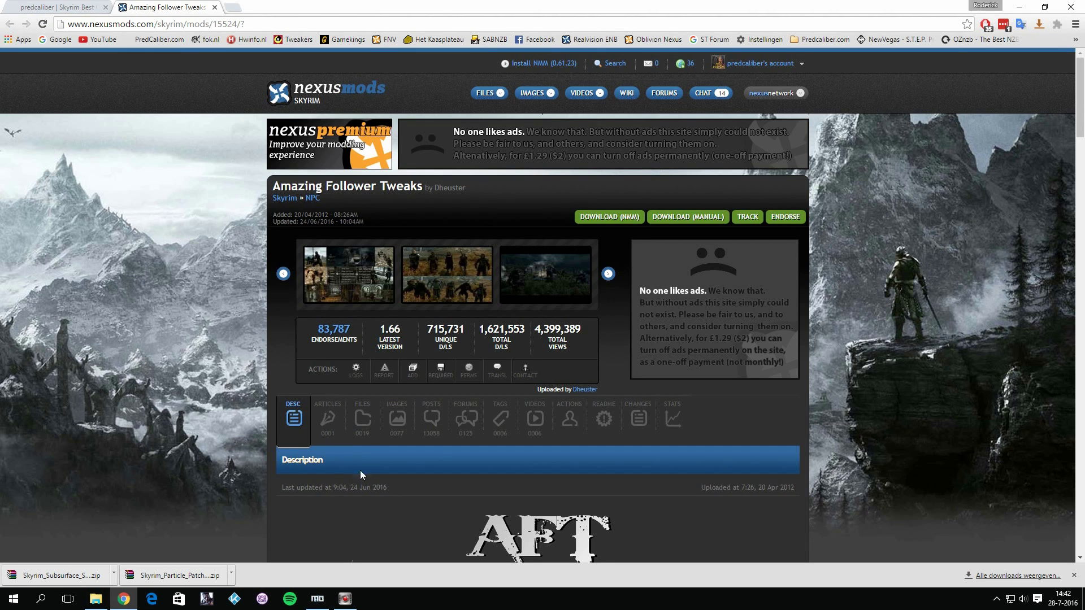
left_click(362, 418)
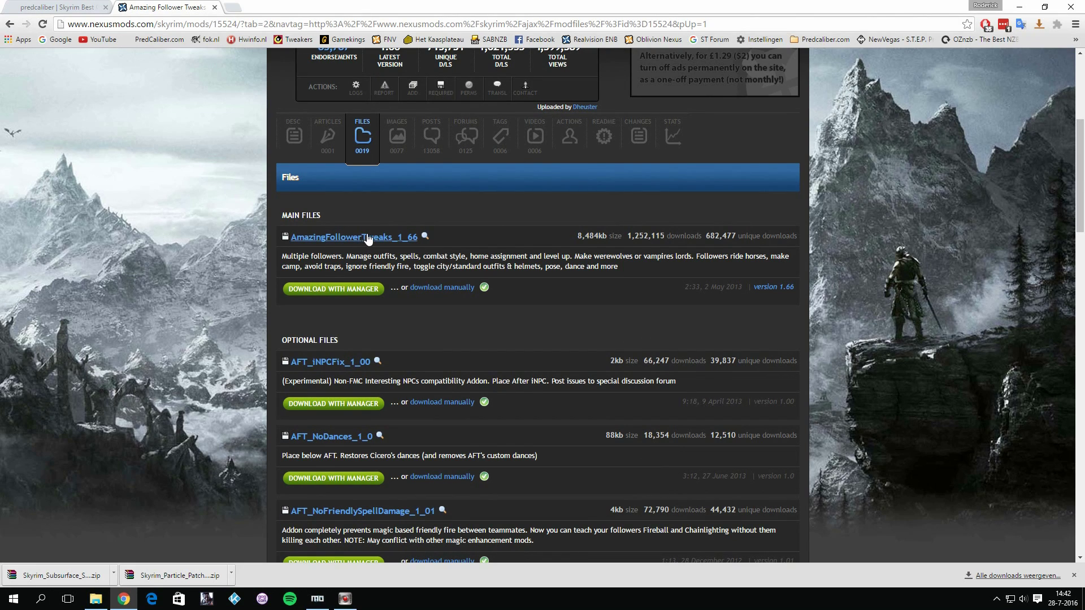
right_click(472, 262)
left_click(460, 263)
Switch to Mod Organizer and select the 22 AmazingFollowerTweaks_1_66 archive for installation
left_click(316, 599)
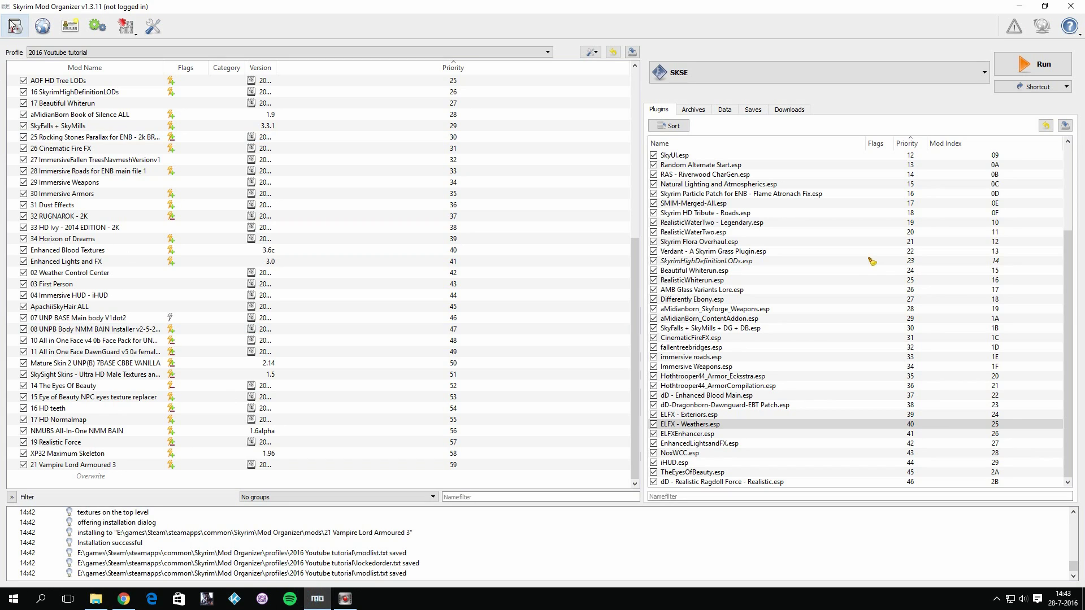
left_click(17, 26)
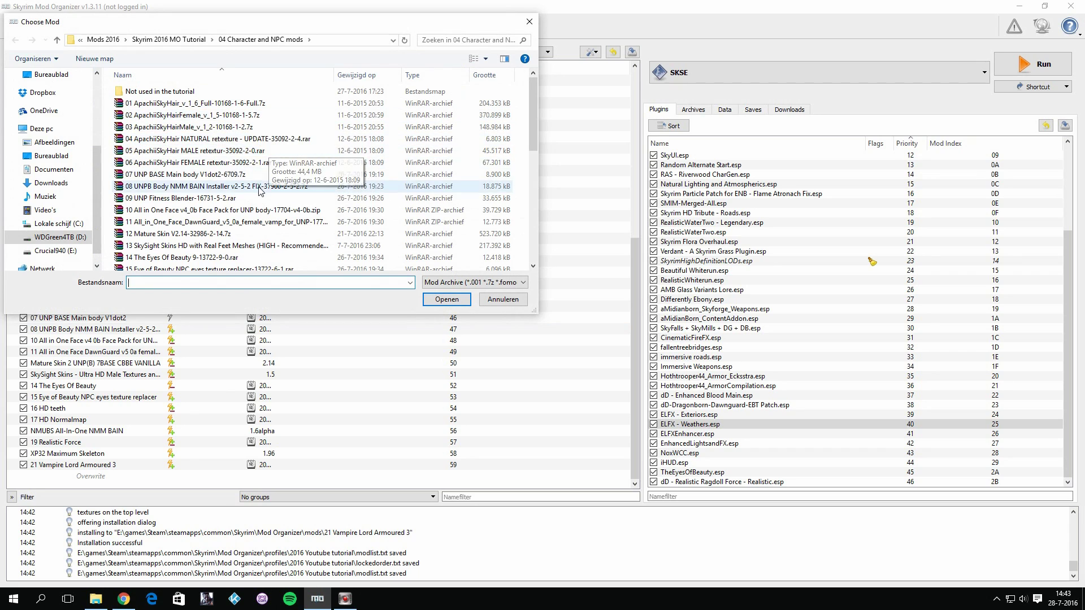
scroll(244, 190, "down", 5)
scroll(244, 190, "down", 3)
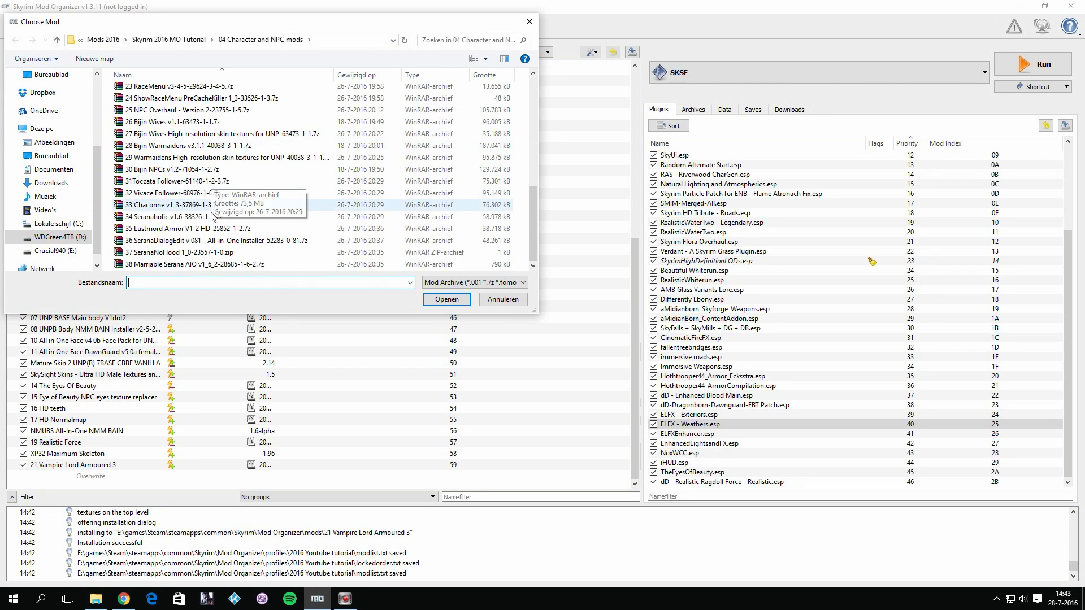
scroll(185, 151, "up", 2)
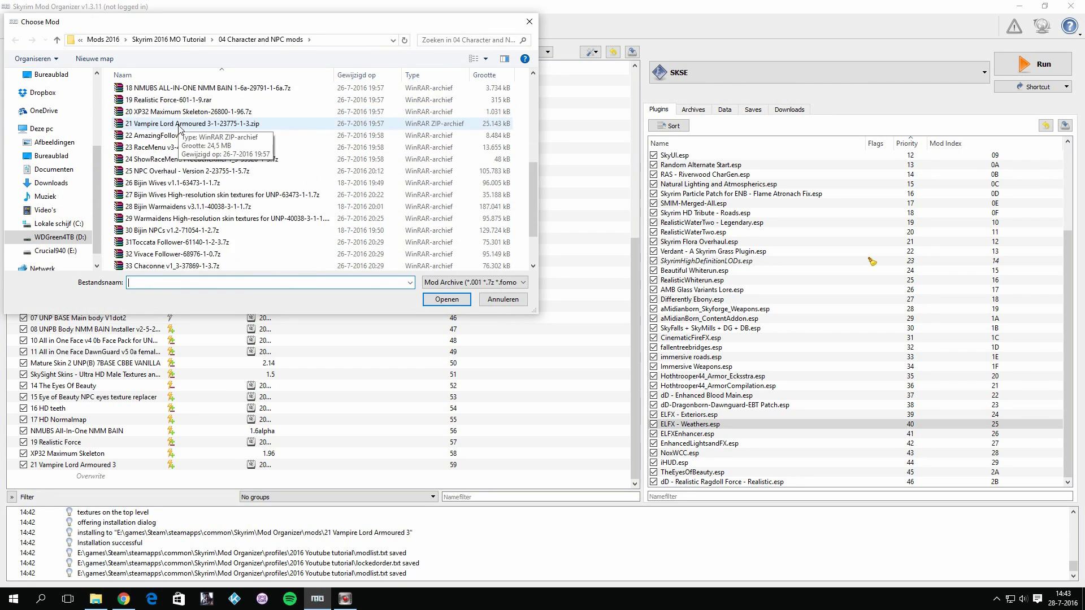
double_click(186, 136)
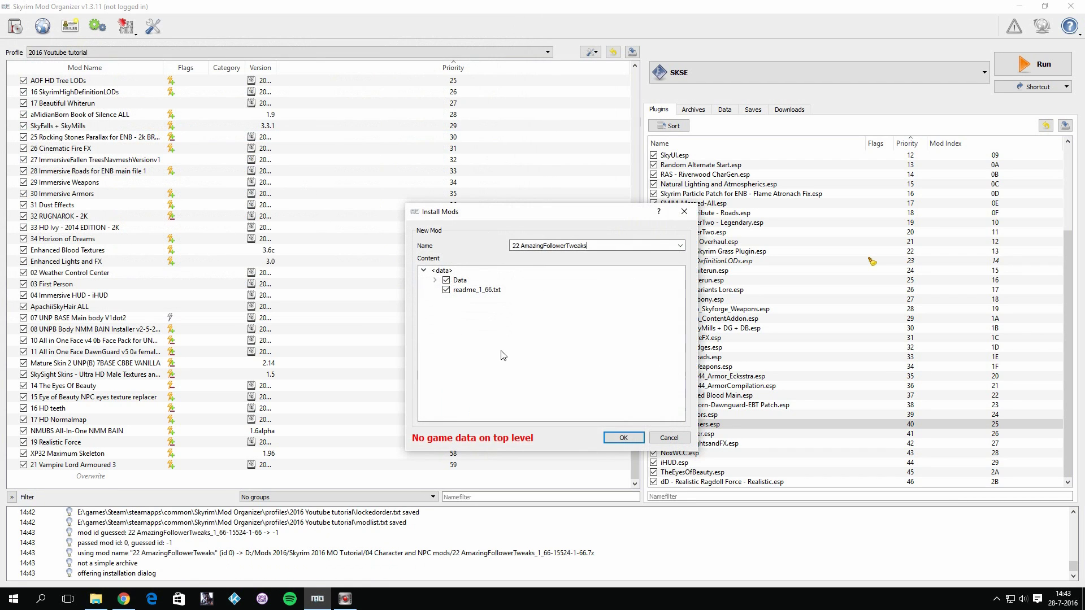
Install 22 AmazingFollowerTweaks with its Data folder as the data directory and enable it in the mod list
right_click(459, 280)
left_click(486, 286)
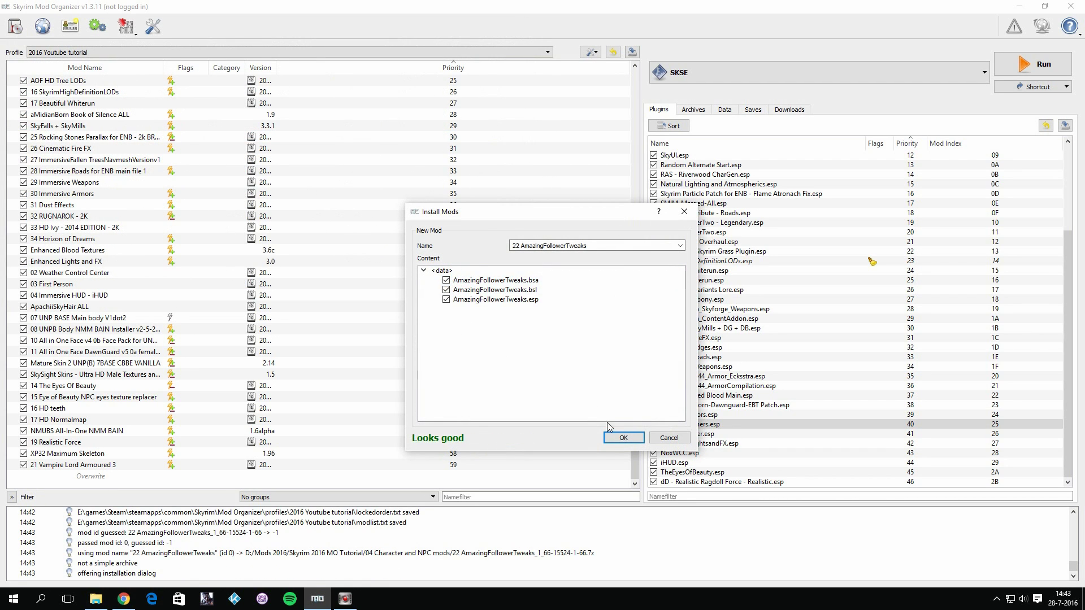
left_click(620, 438)
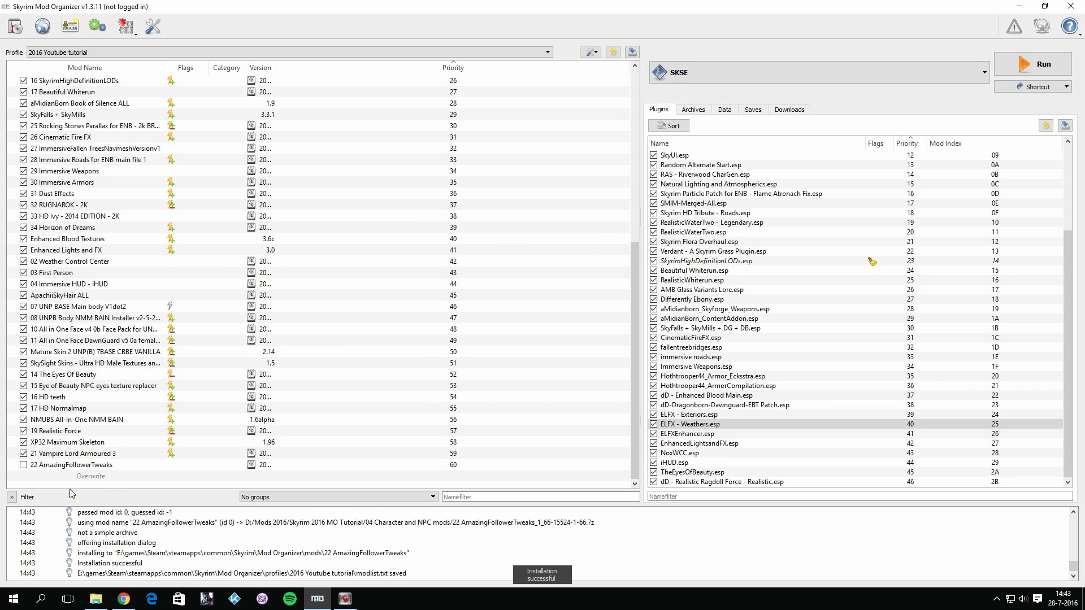
left_click(24, 465)
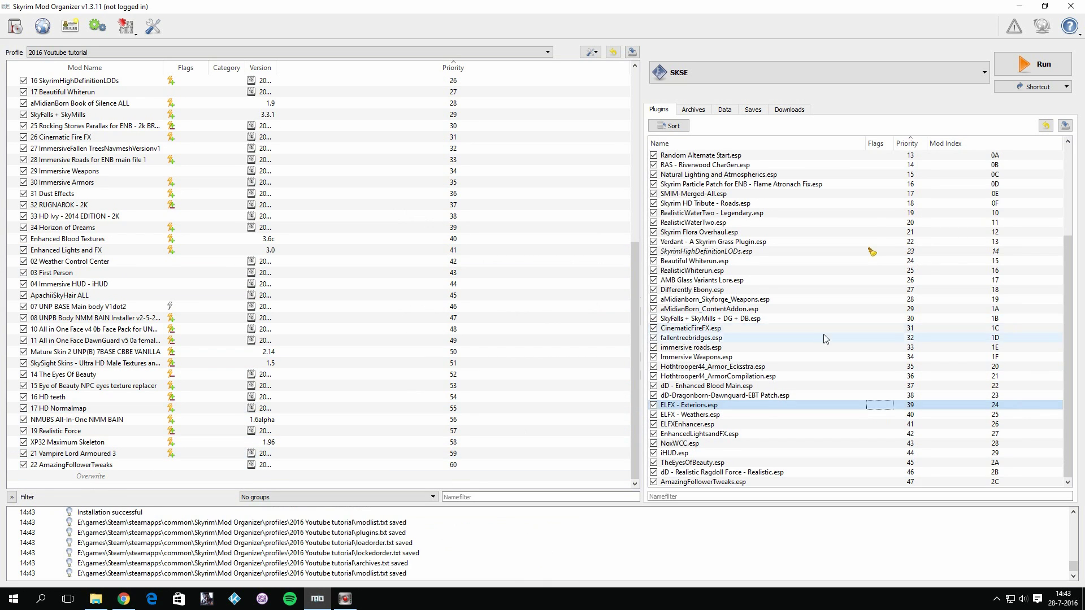
Switch to Chrome, close the Amazing Follower Tweaks page and open the RaceMenu file list from the guide
left_click(123, 599)
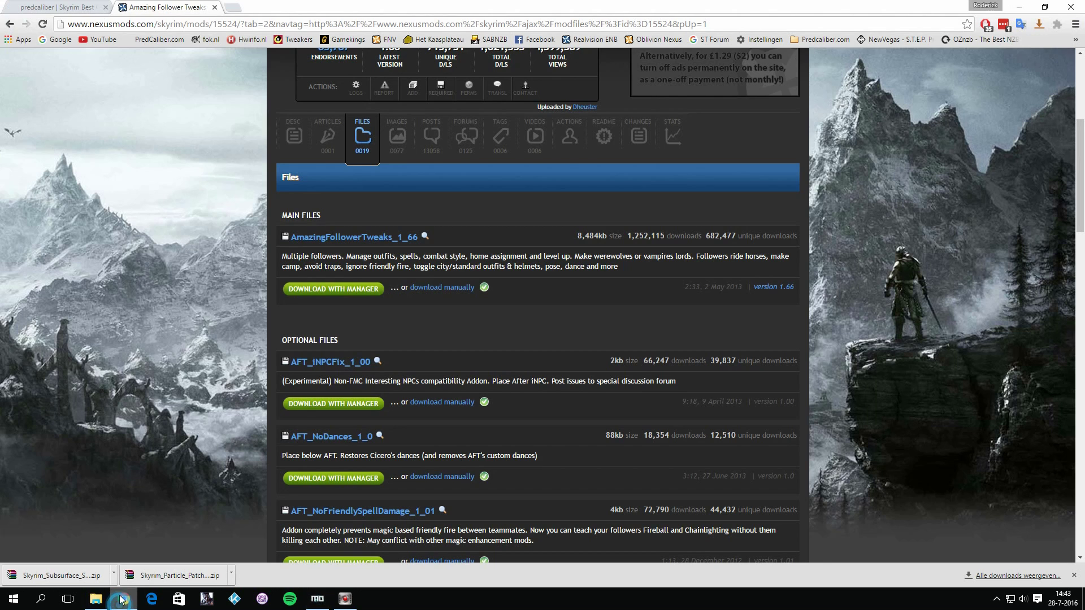
left_click(214, 7)
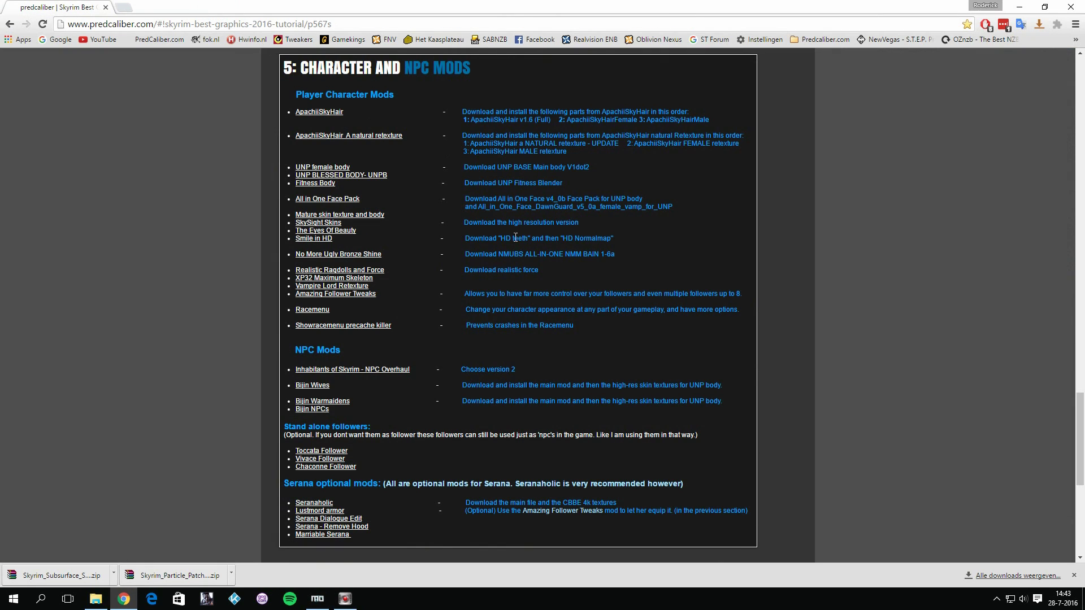
right_click(317, 309)
left_click(351, 315)
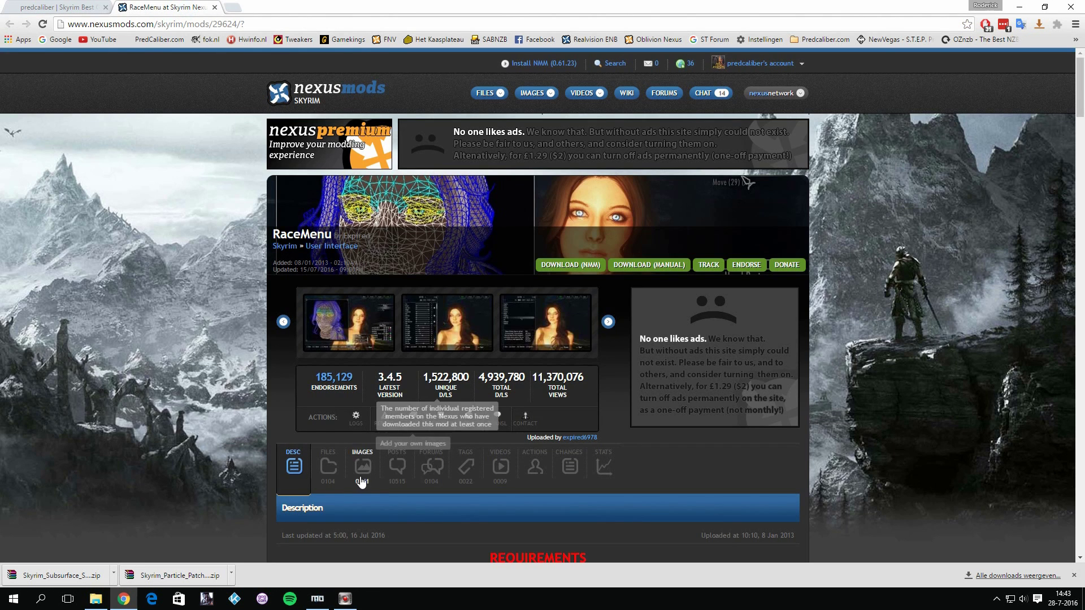
left_click(328, 465)
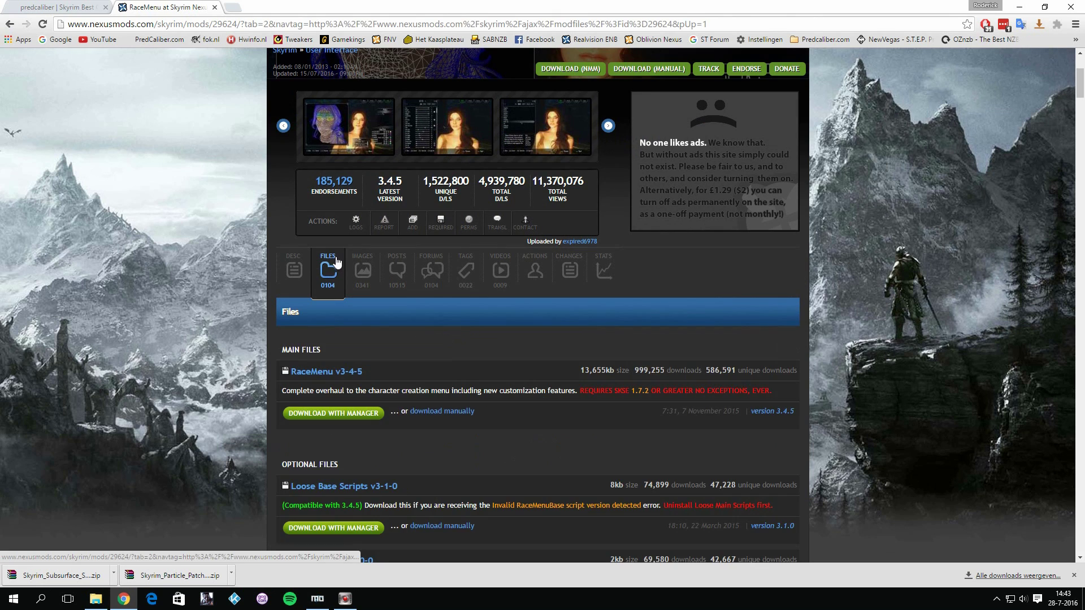
scroll(408, 327, "down", 2)
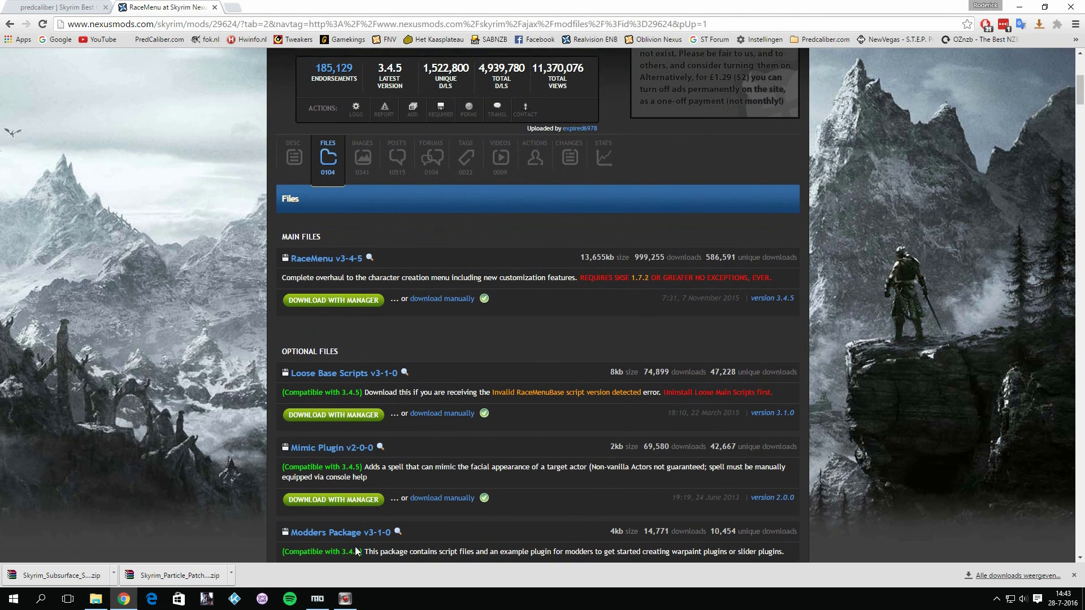
Switch to Mod Organizer, start installing a mod from an archive and browse the 04 Character and NPC mods folder for RaceMenu
left_click(317, 599)
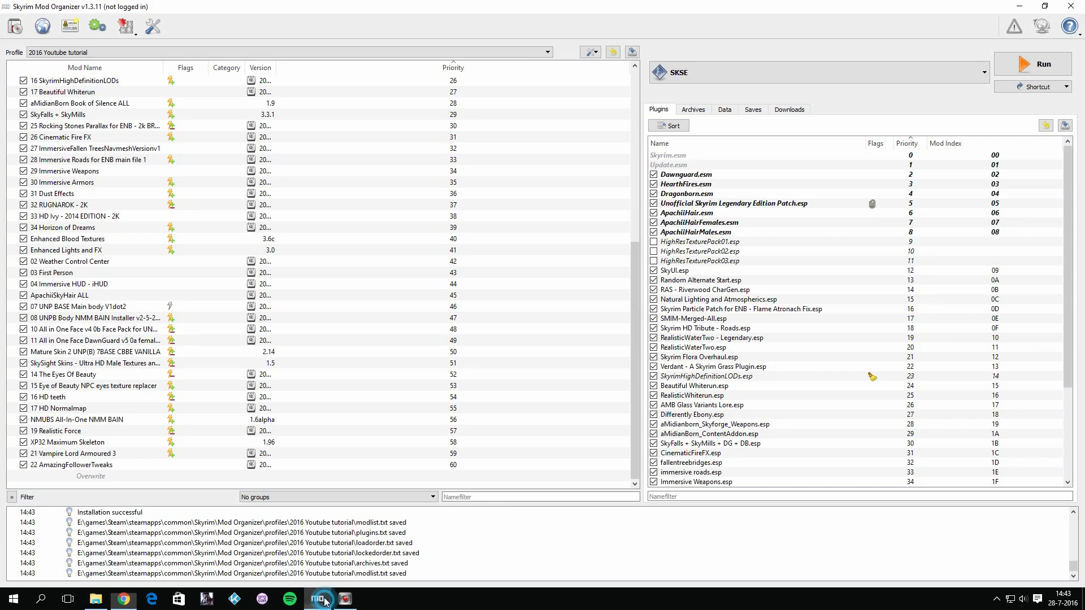
left_click(14, 26)
scroll(231, 173, "down", 2)
scroll(231, 172, "up", 1)
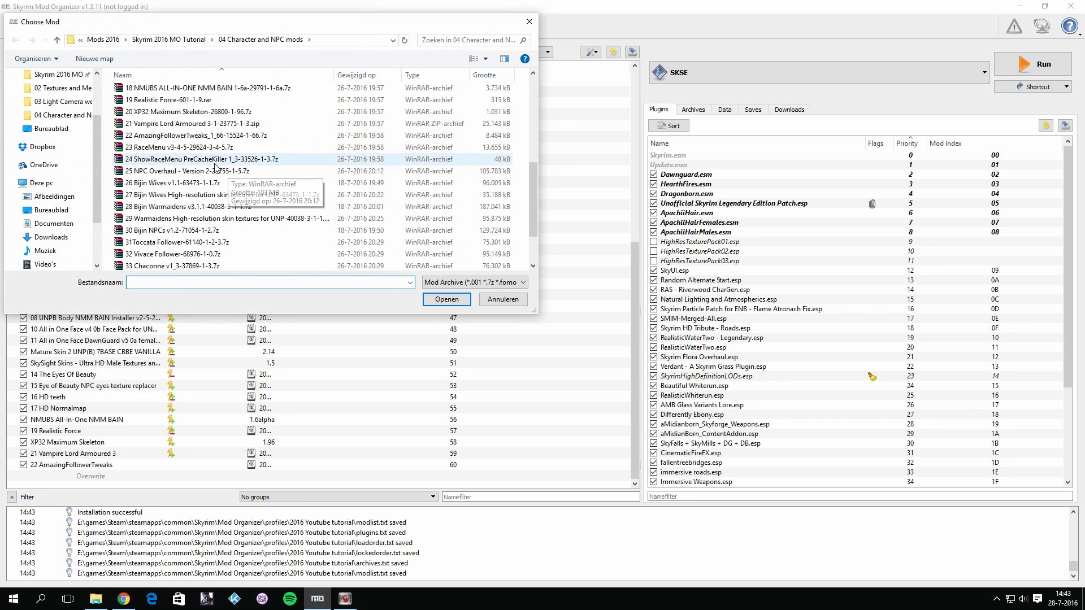
double_click(175, 148)
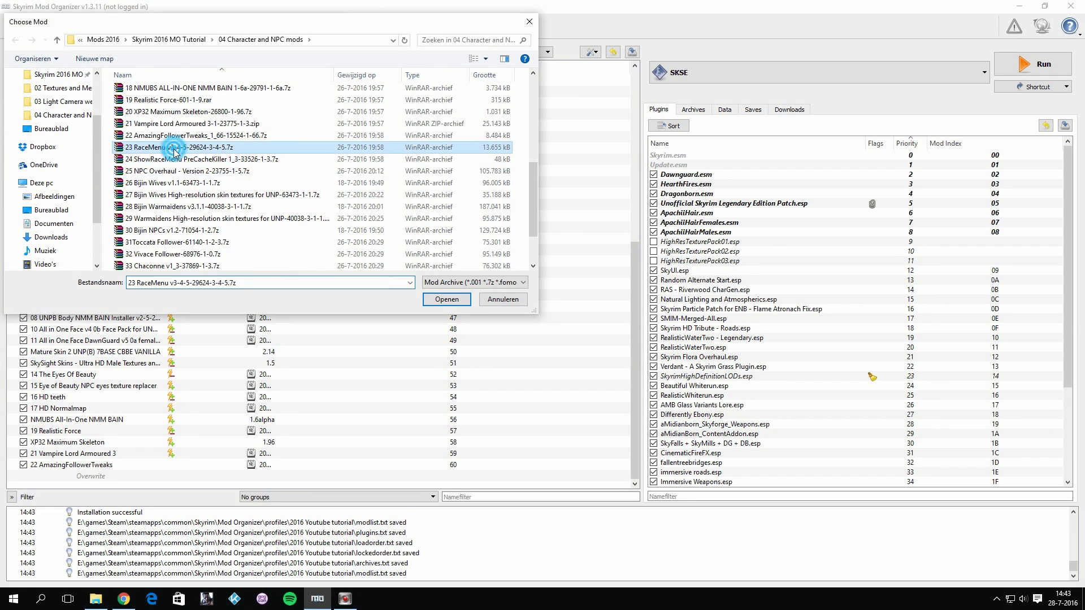
left_click(551, 344)
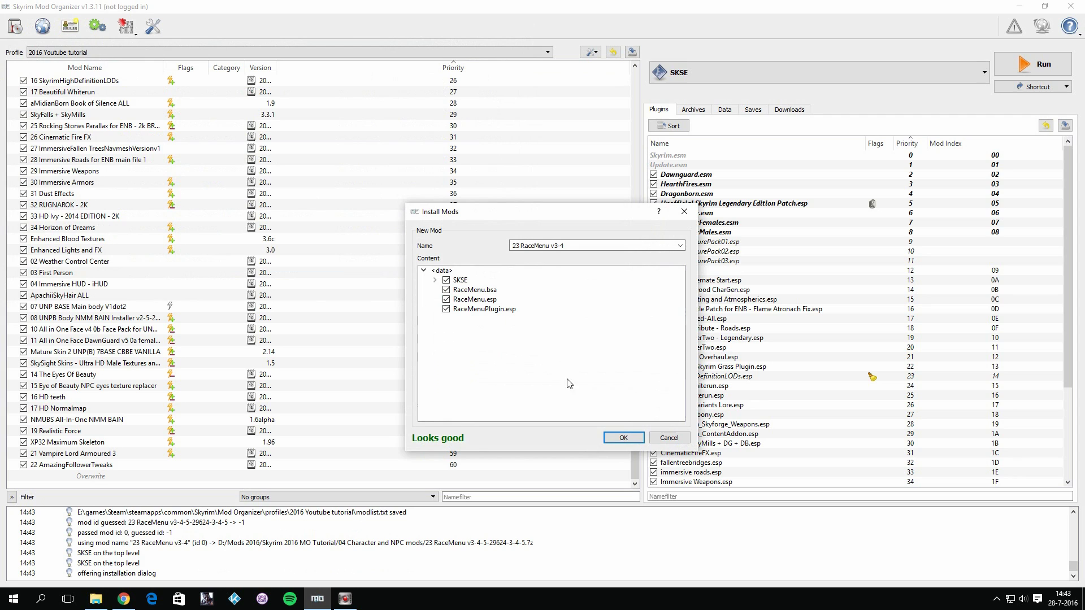
left_click(624, 438)
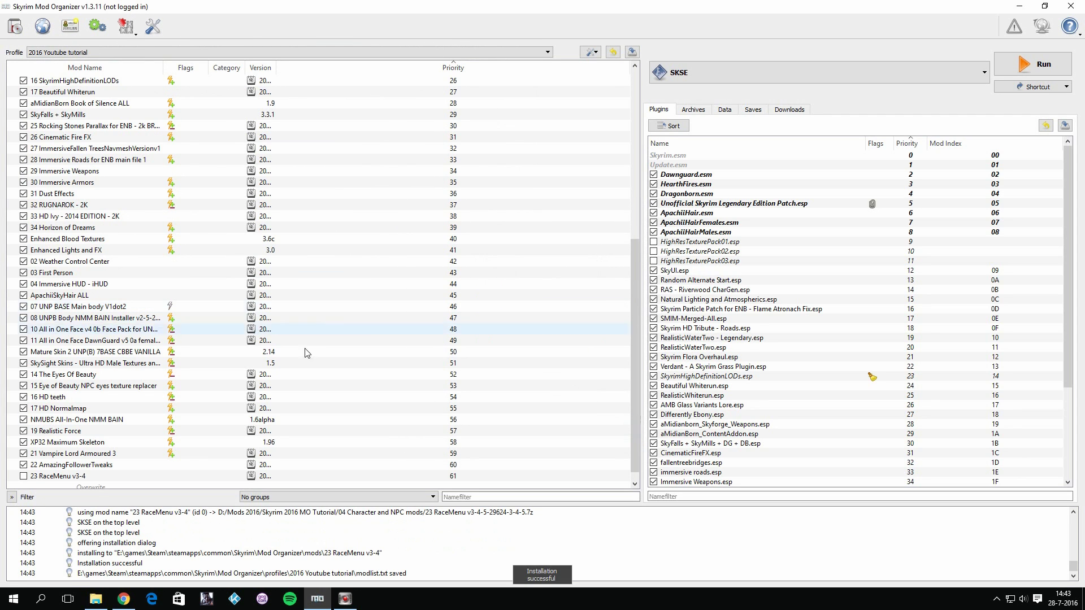
left_click(23, 464)
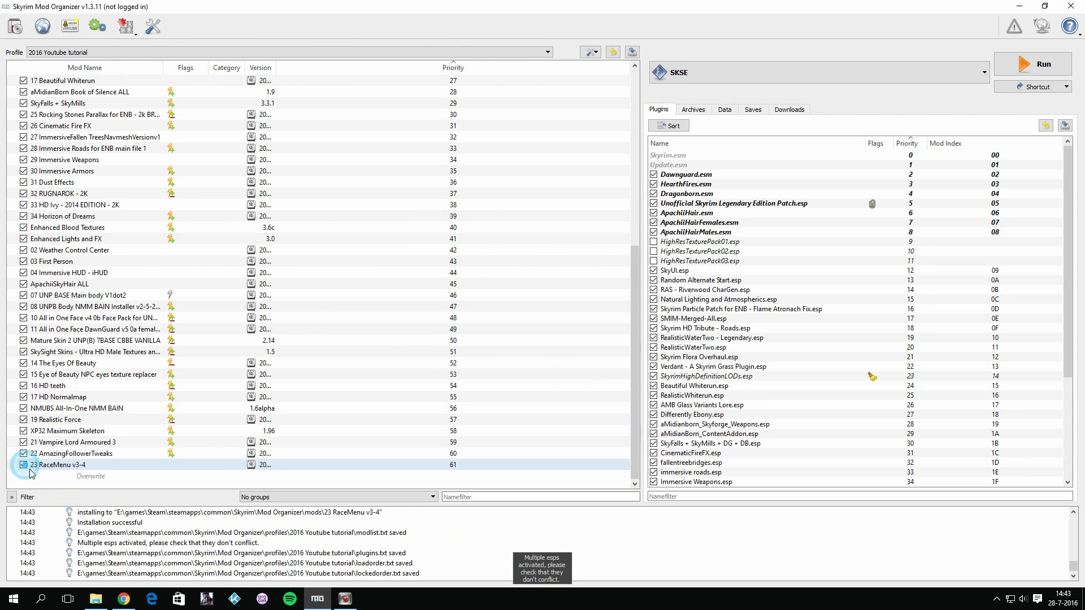
In Chrome, close the RaceMenu page and open the files page of Showracemenu precache killer from the guide's mod list
left_click(123, 599)
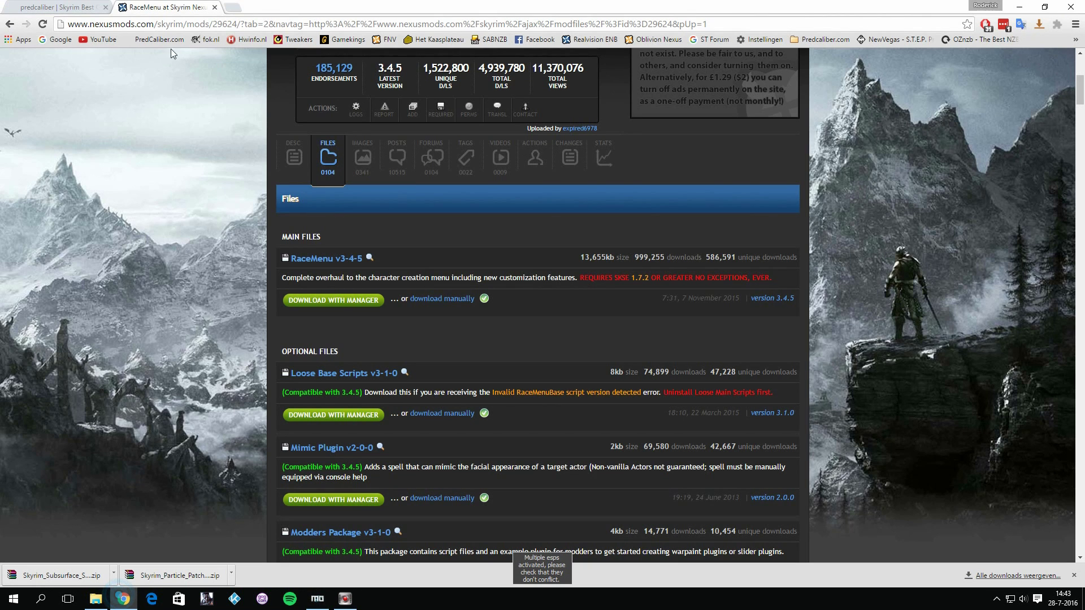
left_click(215, 8)
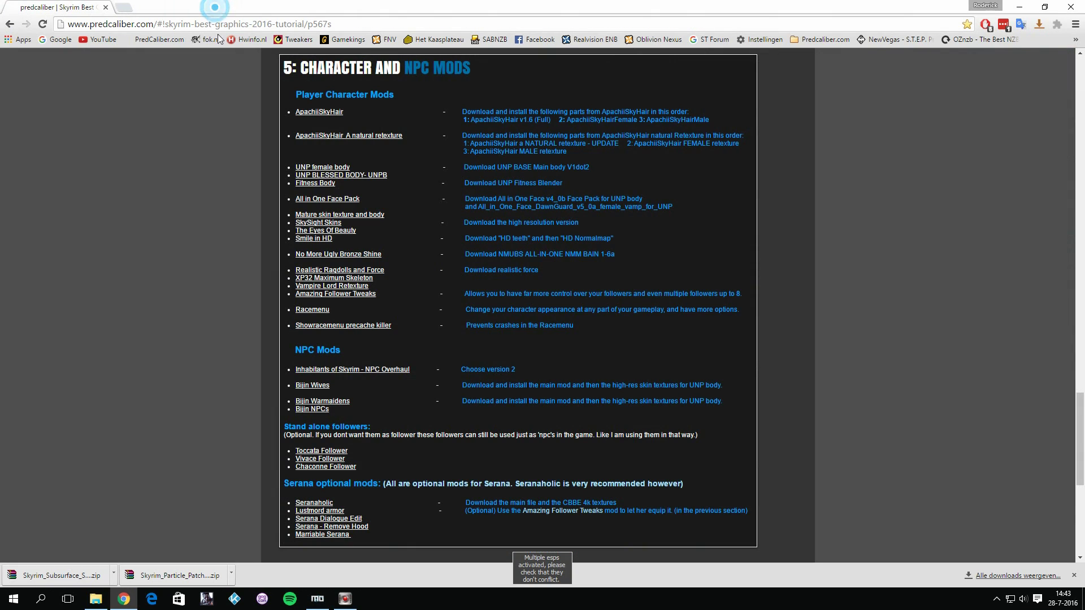
middle_click(368, 329)
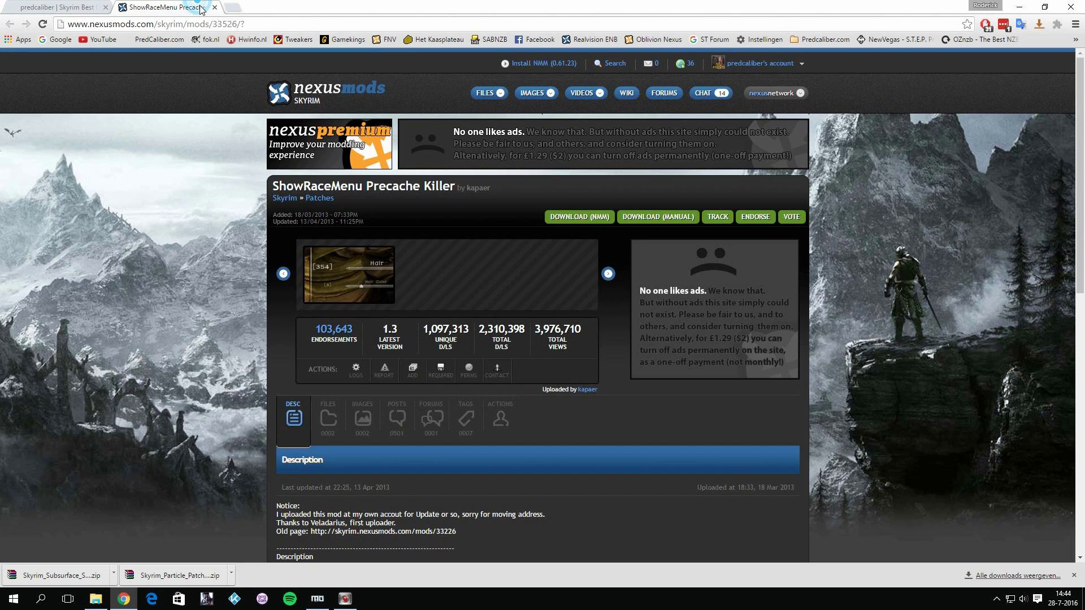
left_click(192, 8)
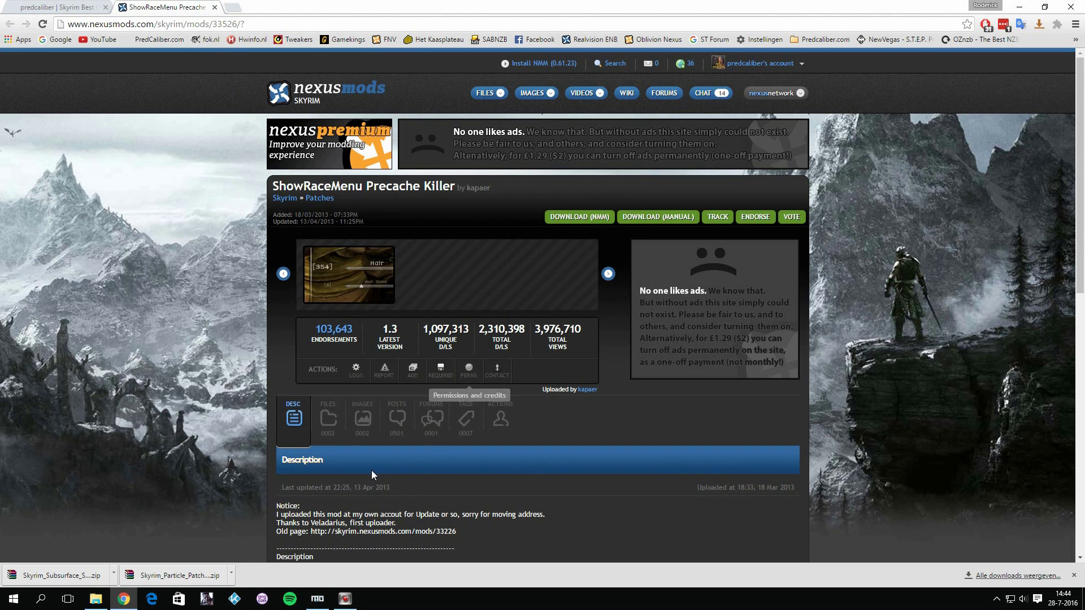
left_click(332, 424)
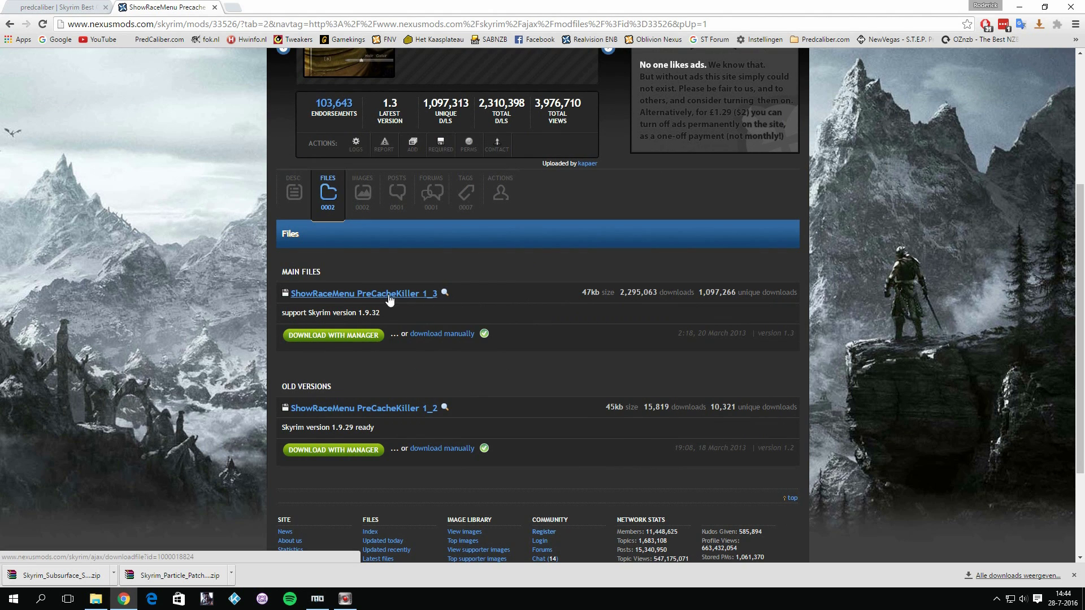
In Mod Organizer, open the archive 24 ShowRaceMenu PreCacheKiller 1_3-33526-1-3.7z and set the folder containing SKSE as its data directory
left_click(317, 598)
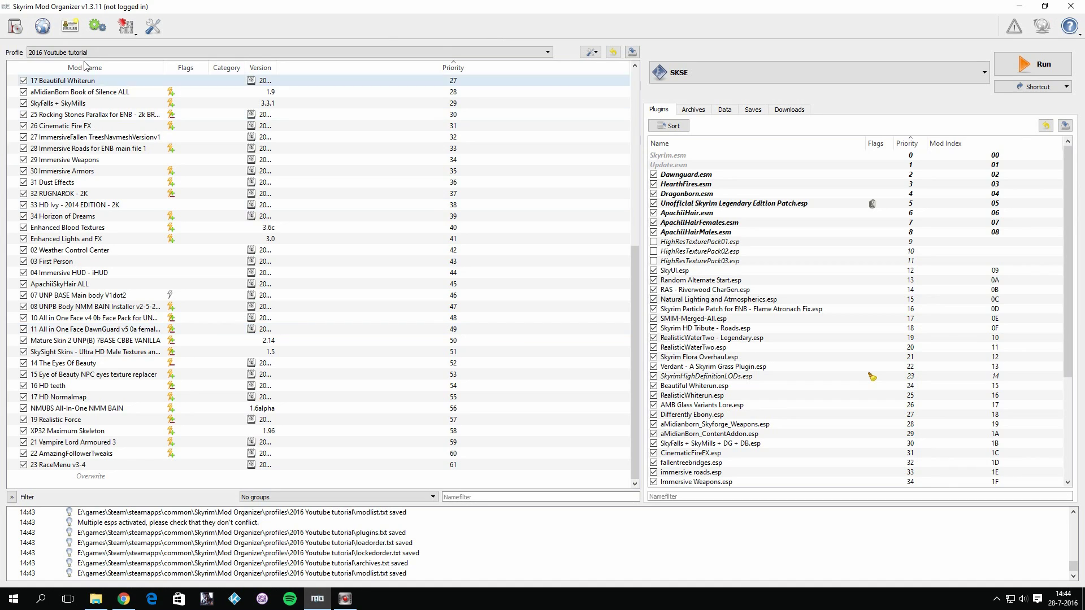
left_click(5, 28)
scroll(220, 206, "down", 3)
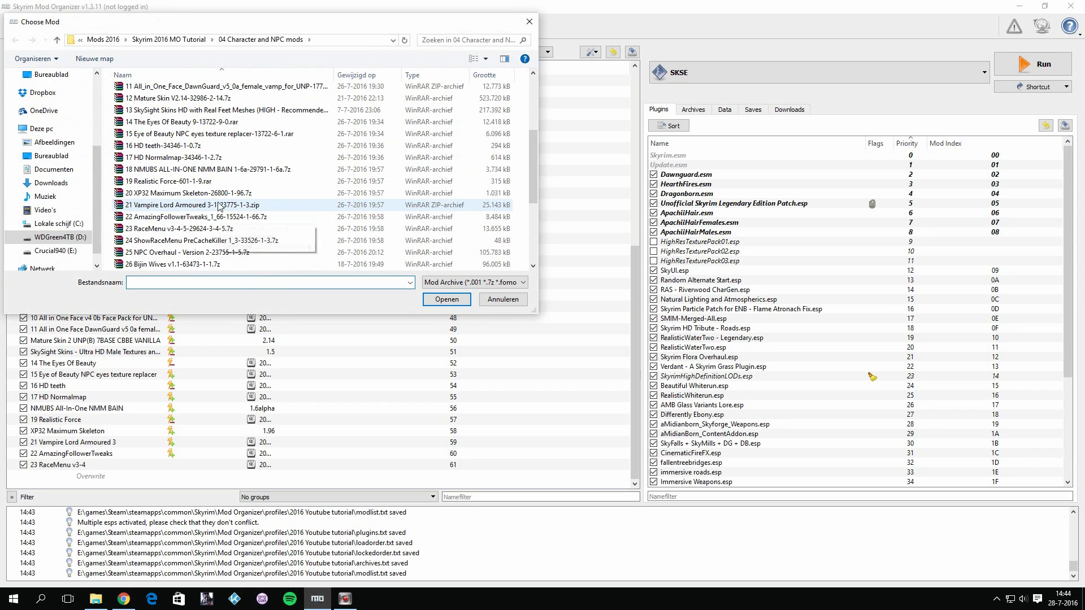
double_click(186, 241)
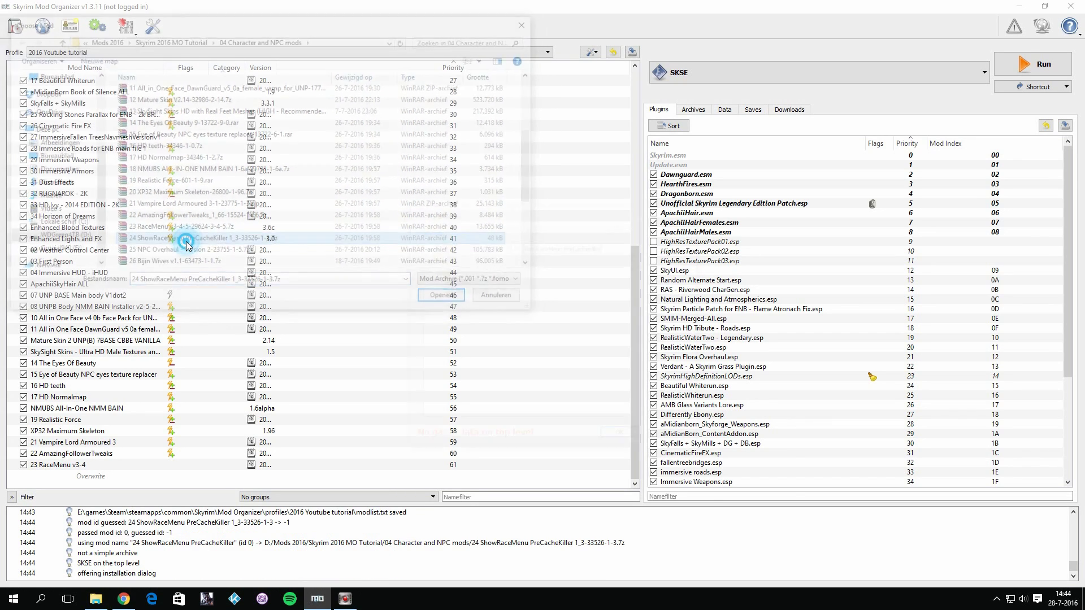
left_click(458, 279)
right_click(459, 280)
left_click(475, 288)
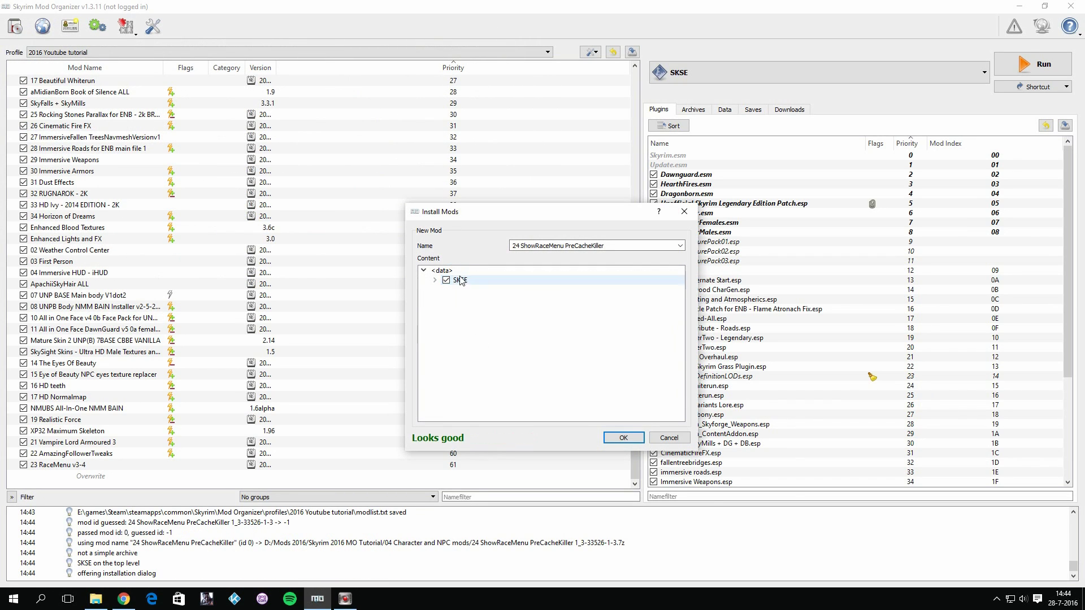
Complete the ShowRaceMenu PreCacheKiller installation and enable the mod in the mod list
left_click(623, 438)
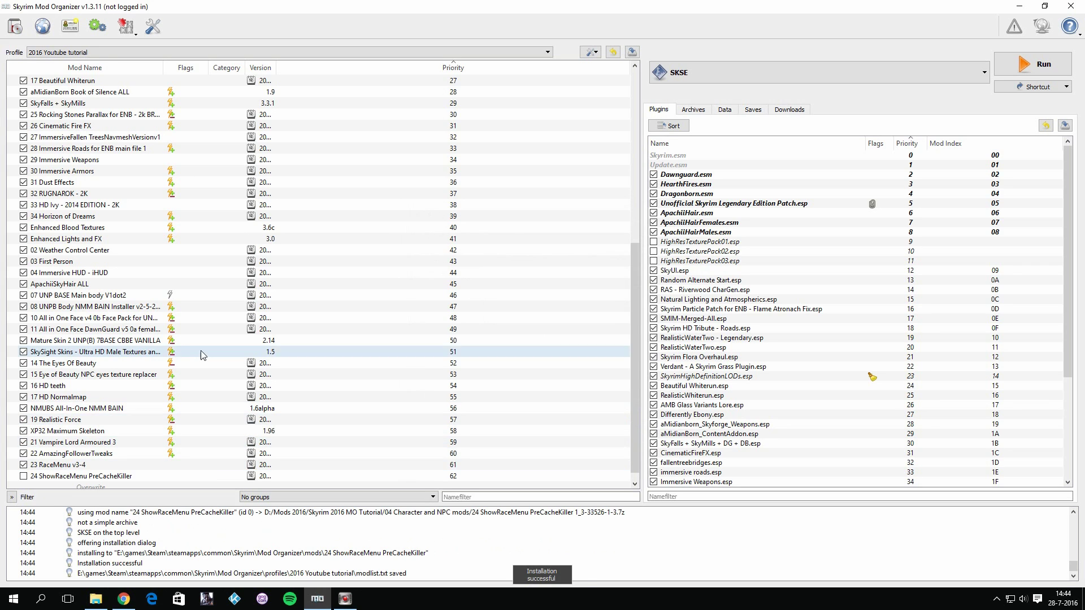
scroll(169, 356, "down", 1)
left_click(24, 464)
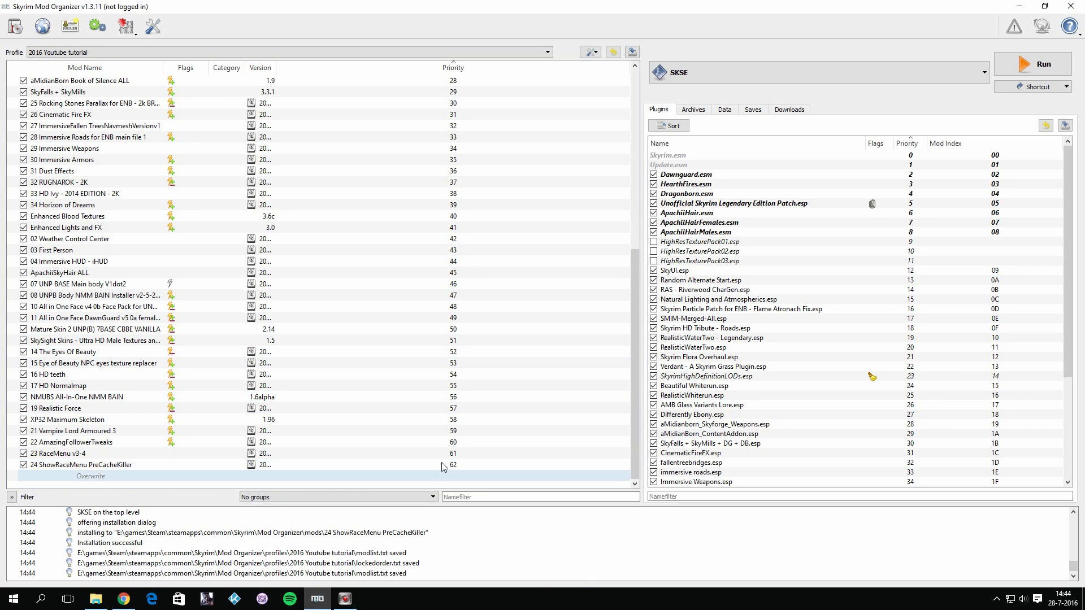
Examine the plugin load order down to the RaceMenu entries at its end
scroll(848, 340, "down", 5)
left_click(879, 386)
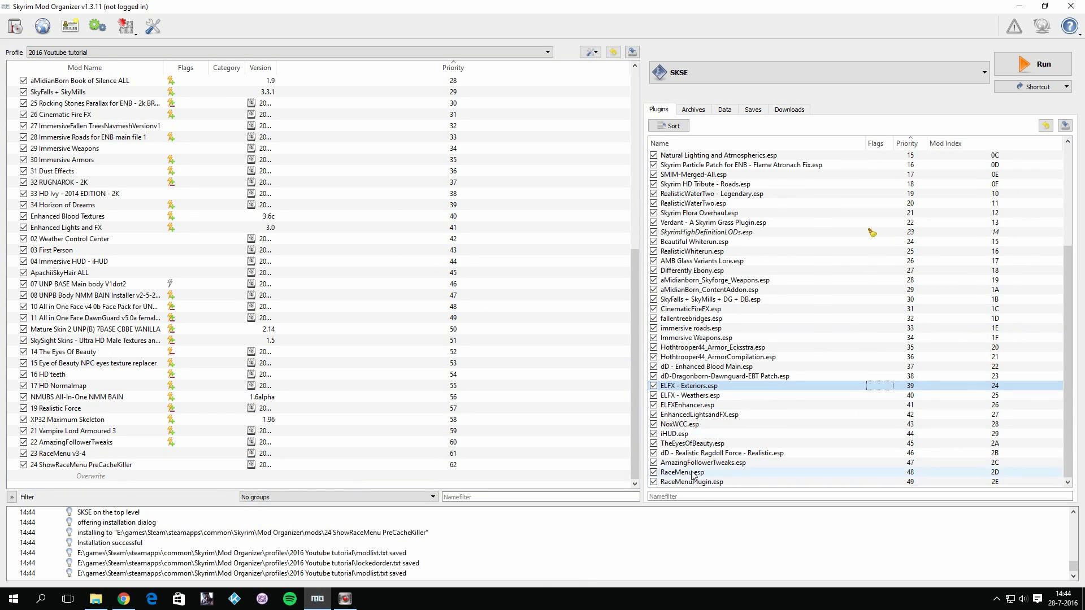
scroll(715, 322, "up", 1)
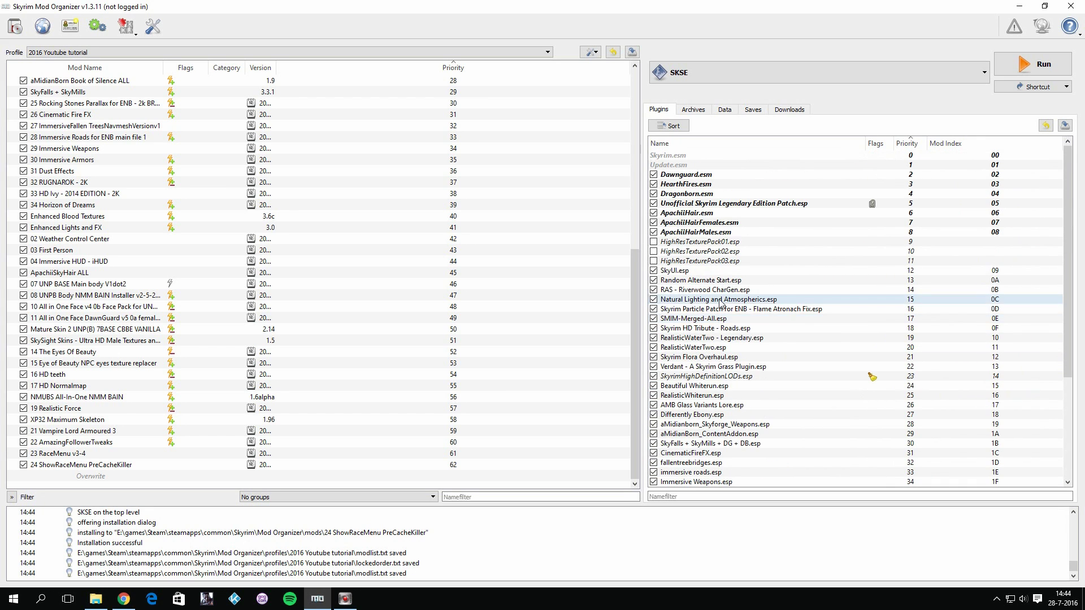
scroll(729, 311, "down", 1)
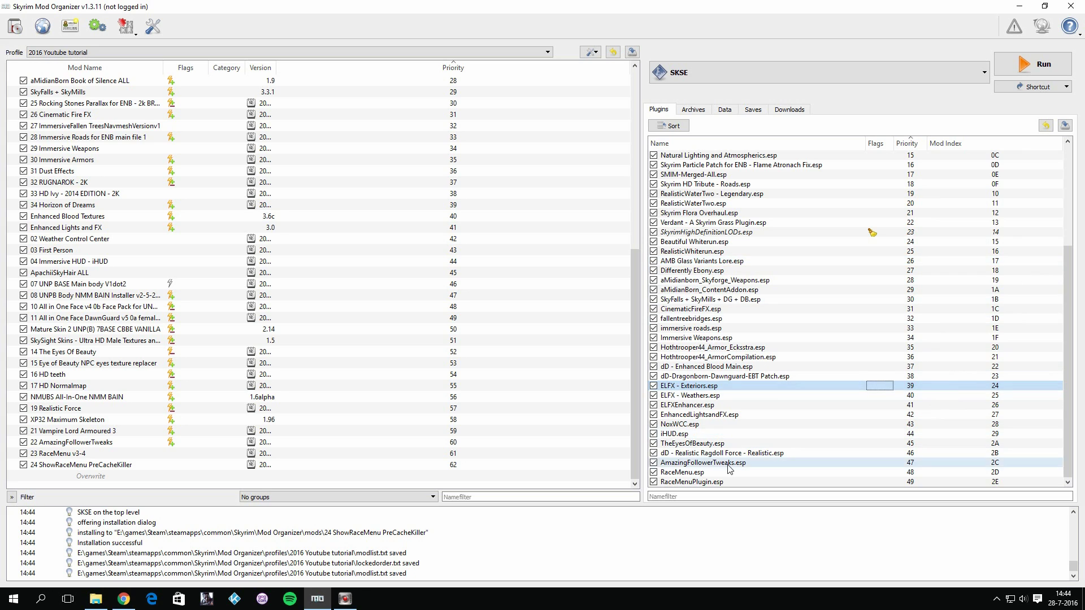
In Chrome, close the ShowRaceMenu Precache Killer page and review the Character and NPC Mods section of the guide
left_click(123, 599)
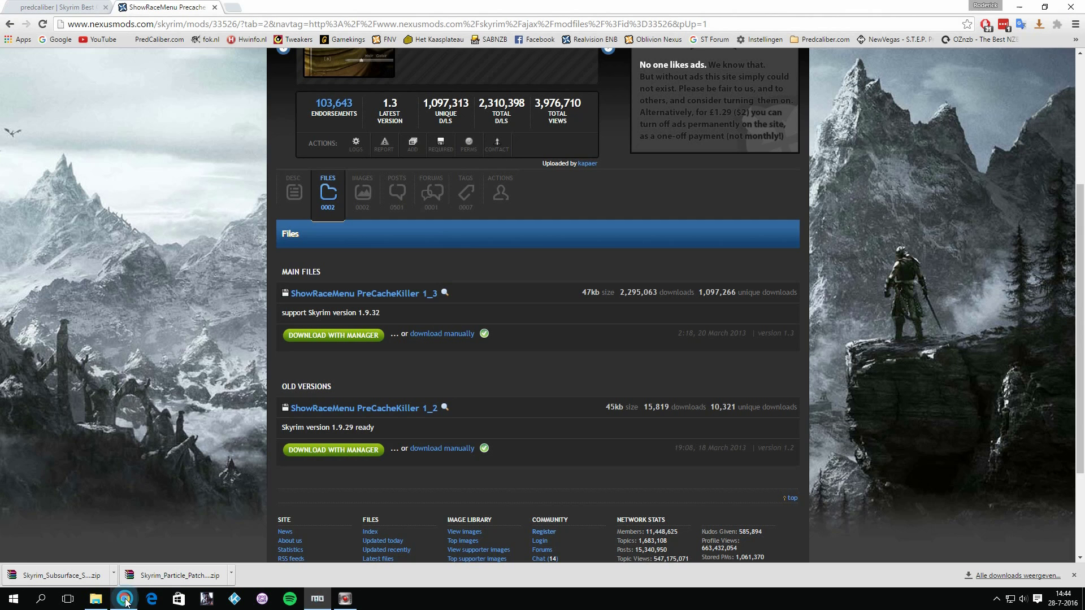
left_click(215, 7)
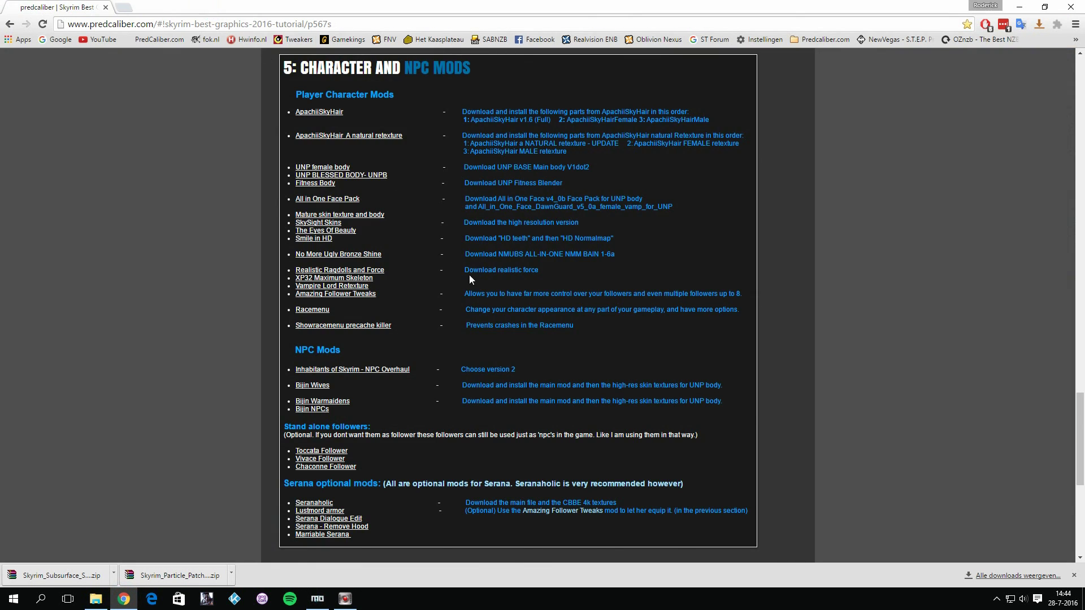
scroll(432, 334, "up", 2)
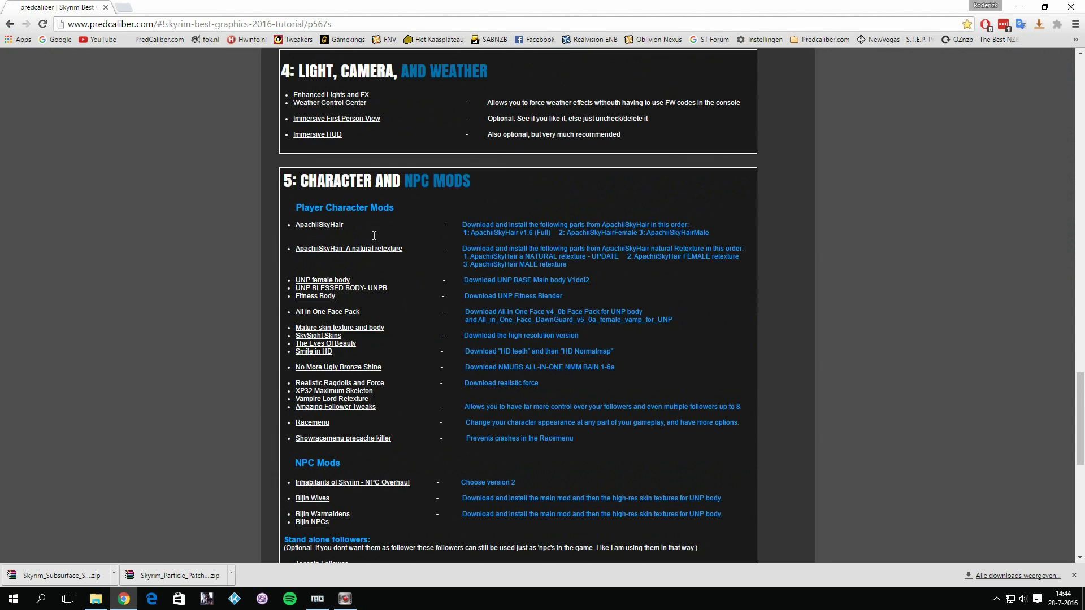
scroll(379, 205, "down", 1)
scroll(348, 333, "down", 2)
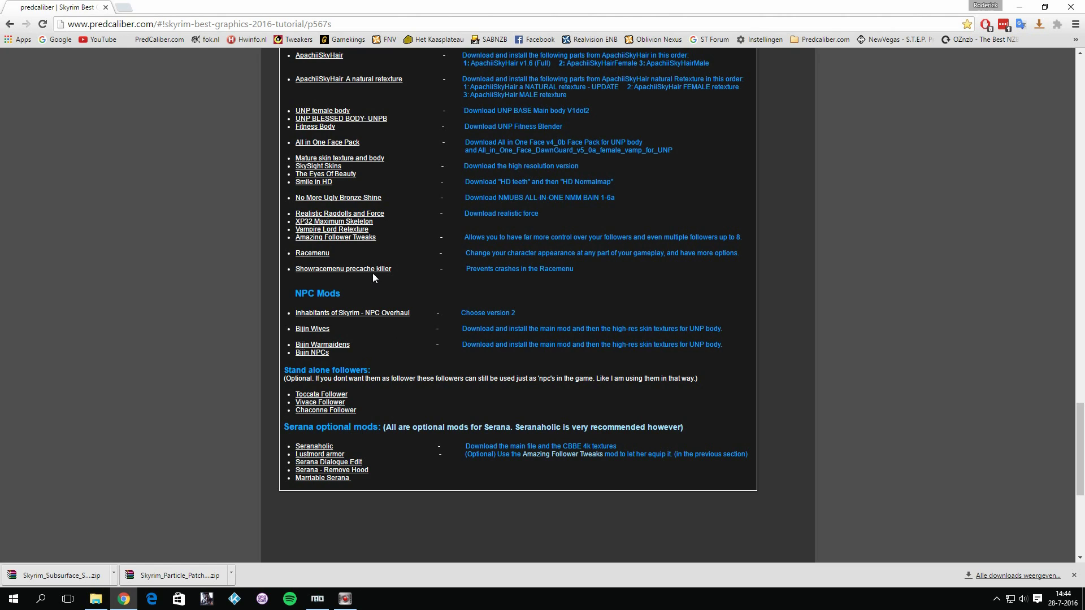
scroll(382, 320, "up", 2)
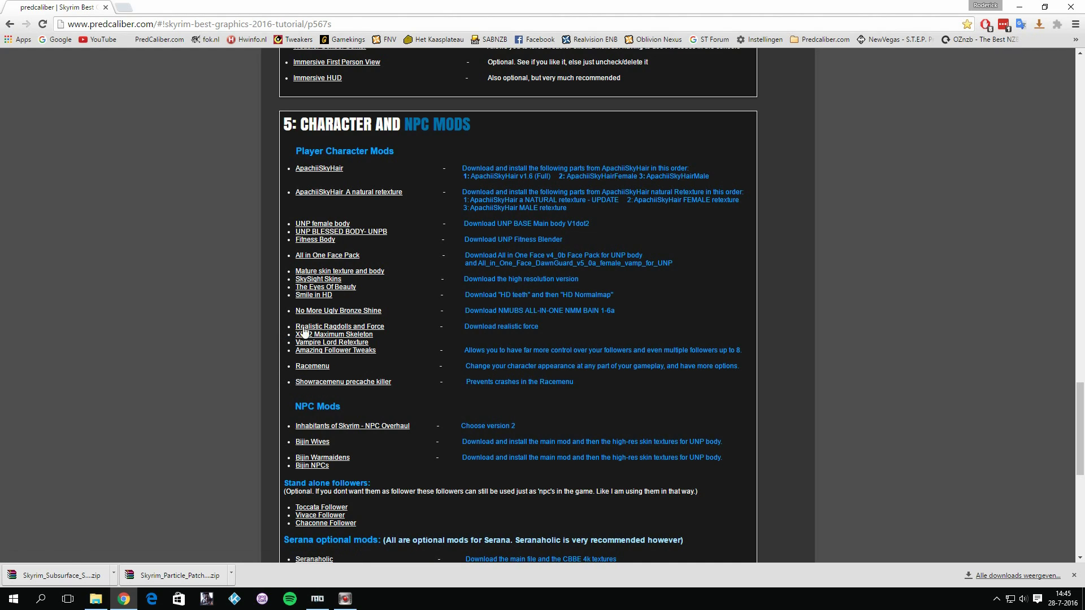
scroll(378, 391, "down", 1)
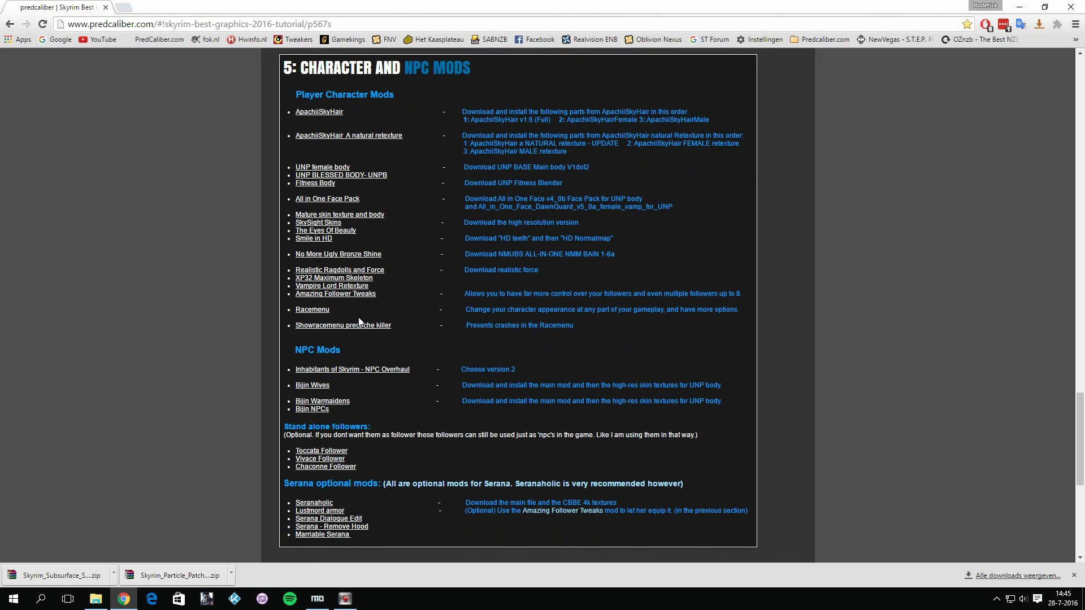
Return to Mod Organizer and launch the game through SKSE
left_click(317, 599)
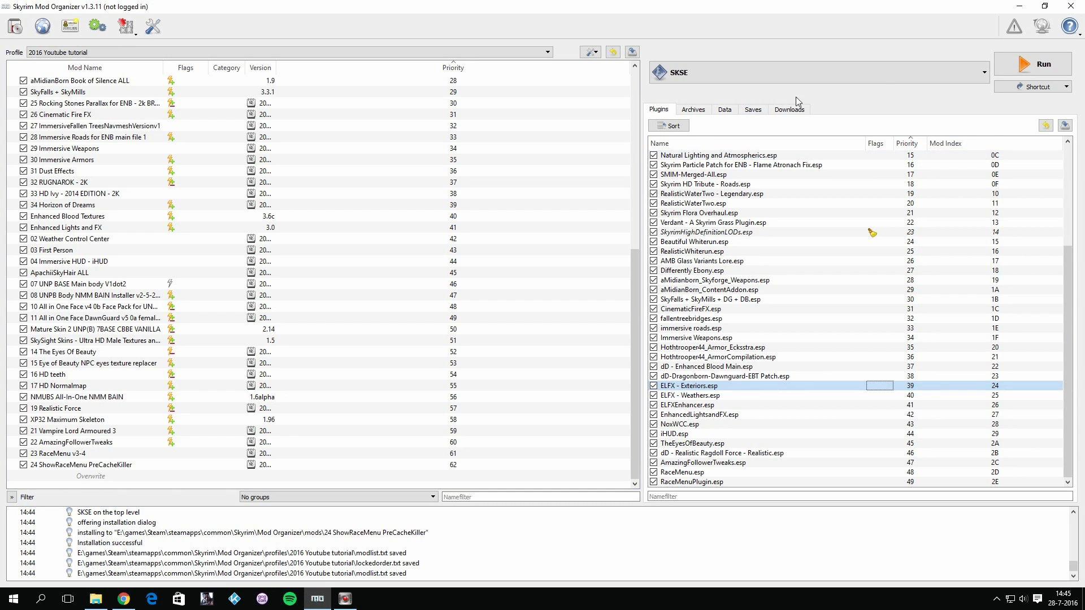
left_click(1044, 66)
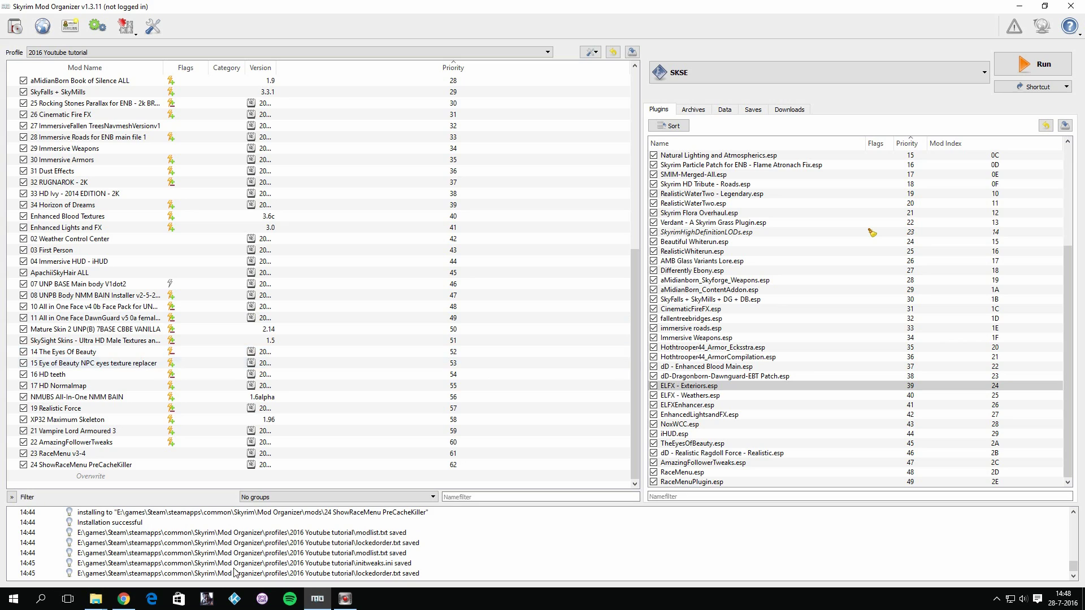
In Chrome, open the Inhabitants of Skyrim - NPC Overhaul page from the guide and find NPC Overhaul - Version 2 among its files
left_click(123, 599)
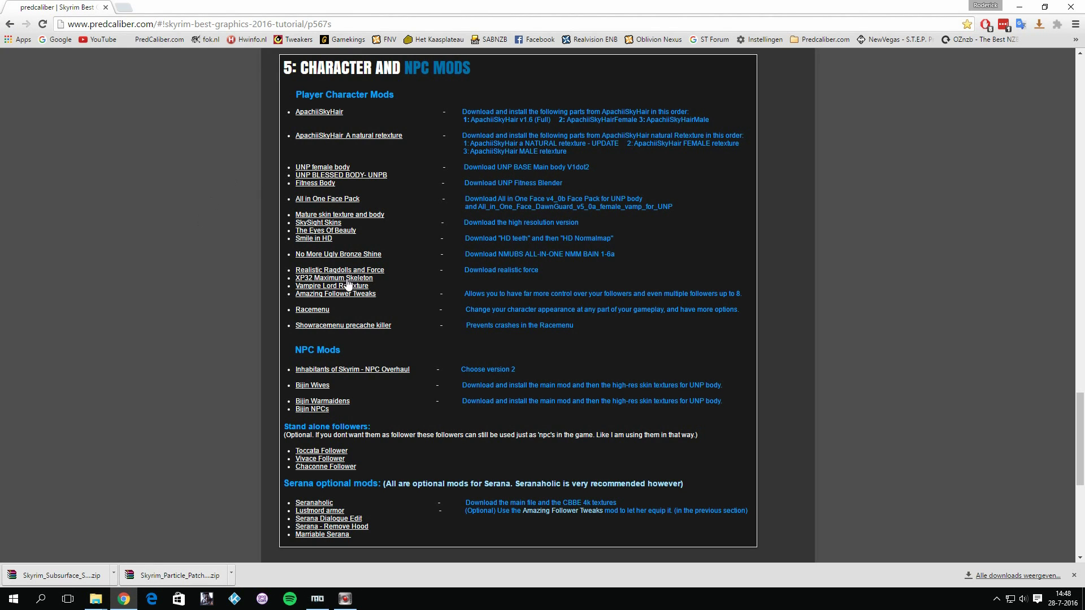
right_click(352, 371)
left_click(362, 377)
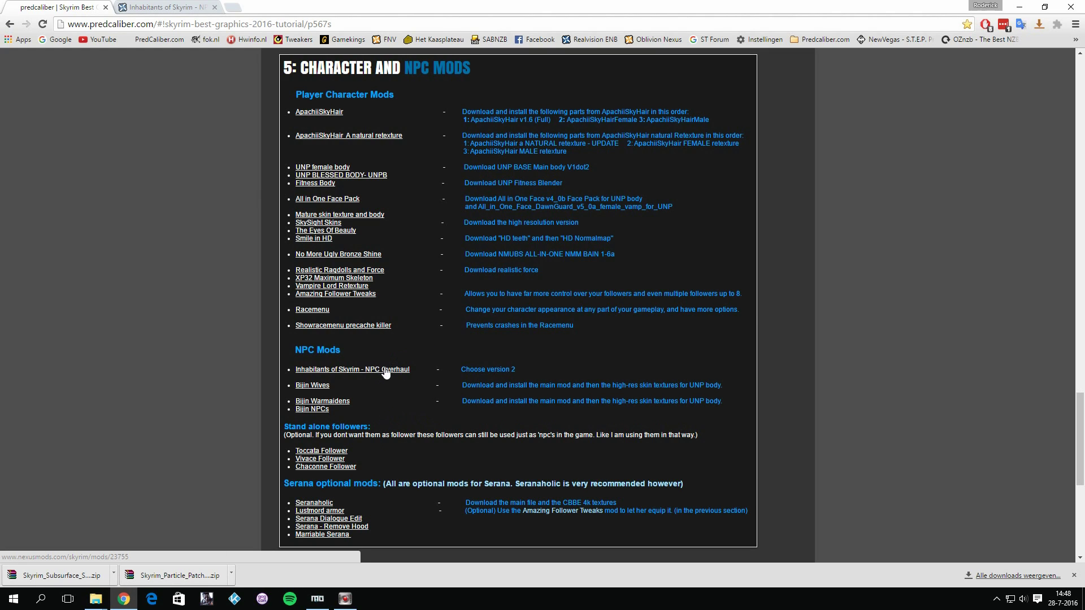
left_click(165, 8)
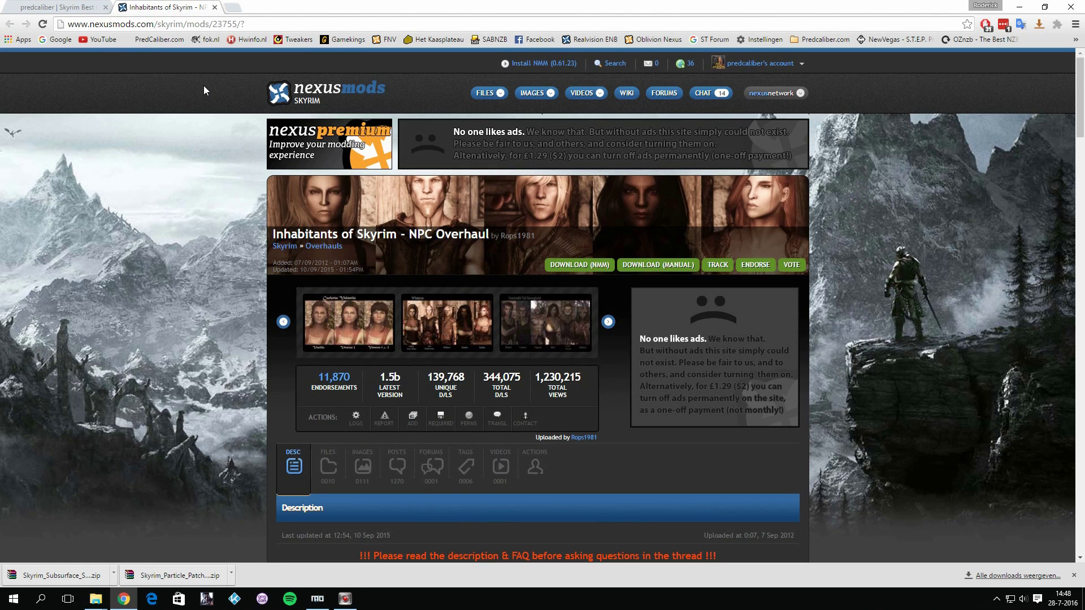
left_click(329, 467)
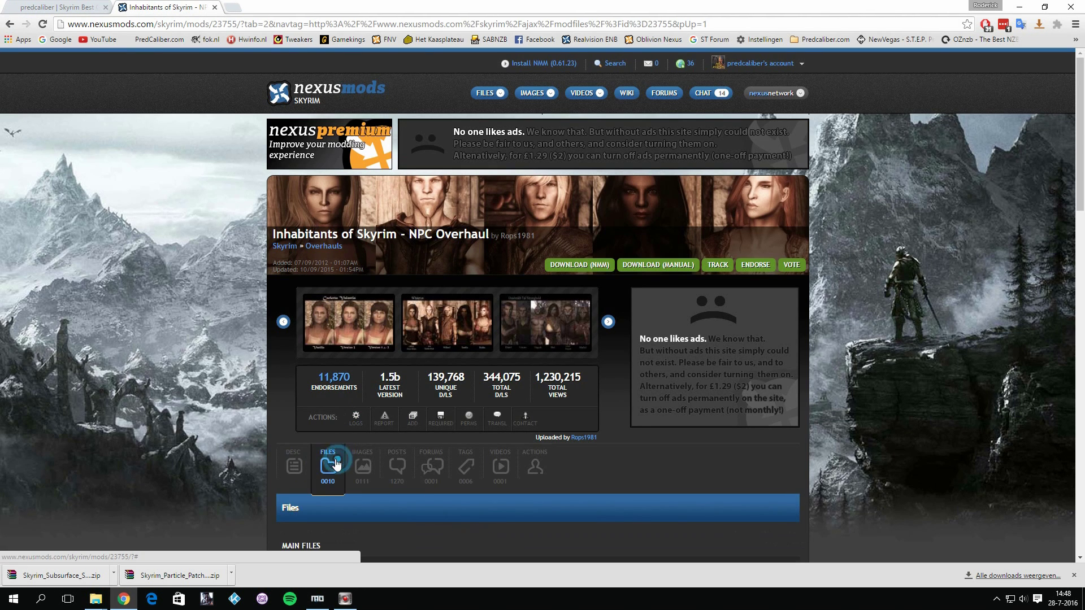
scroll(327, 441, "down", 5)
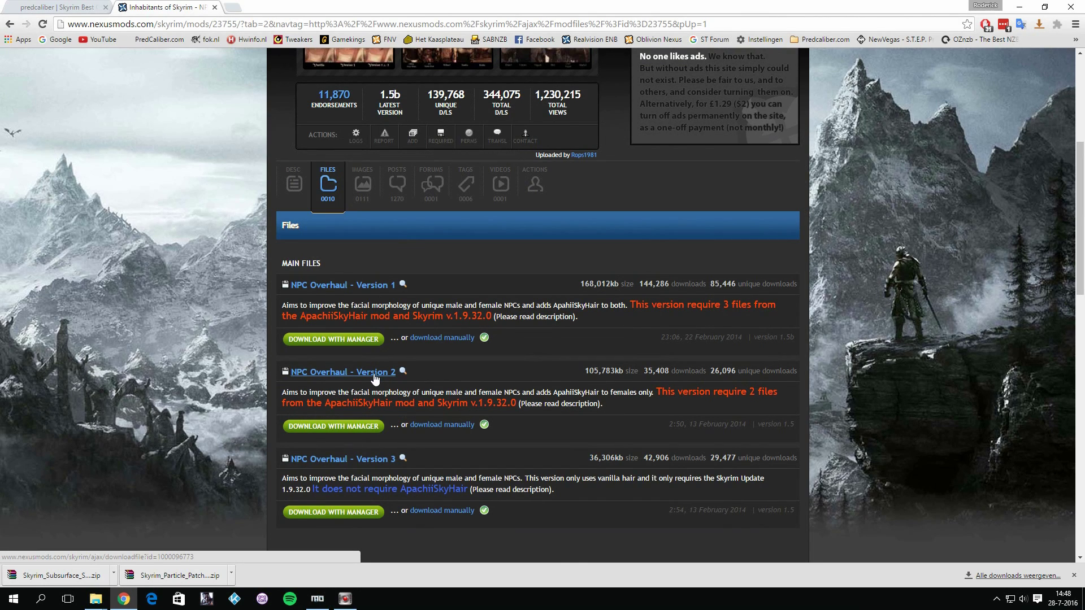
In Mod Organizer, open the 25 NPC Overhaul - Version 2 archive for manual installation and set NPC_Overhaul_V_2_ as its data directory
left_click(318, 599)
left_click(22, 28)
scroll(225, 226, "down", 5)
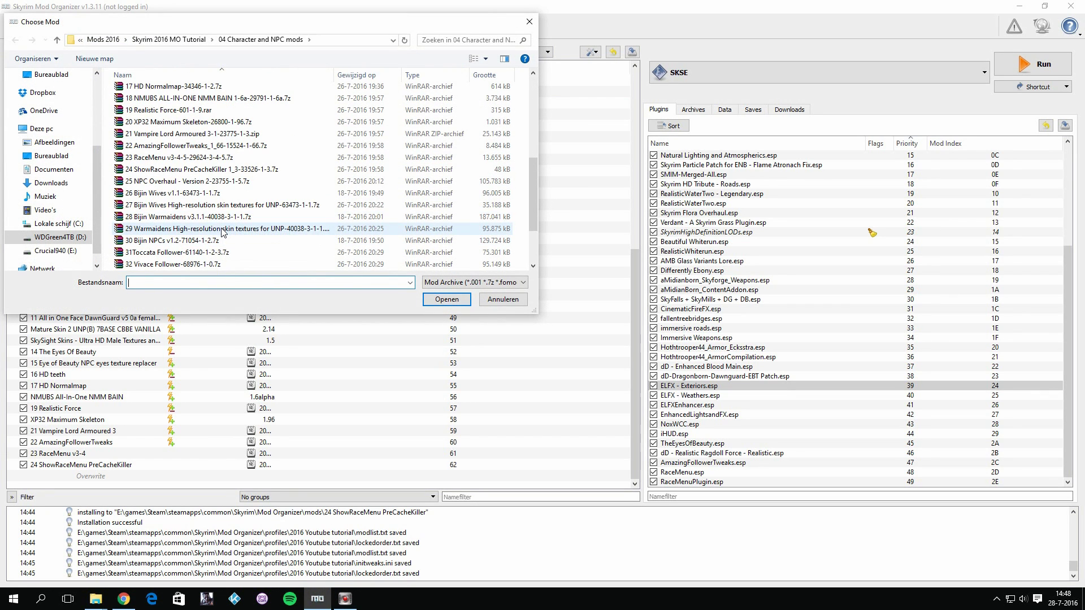
double_click(181, 180)
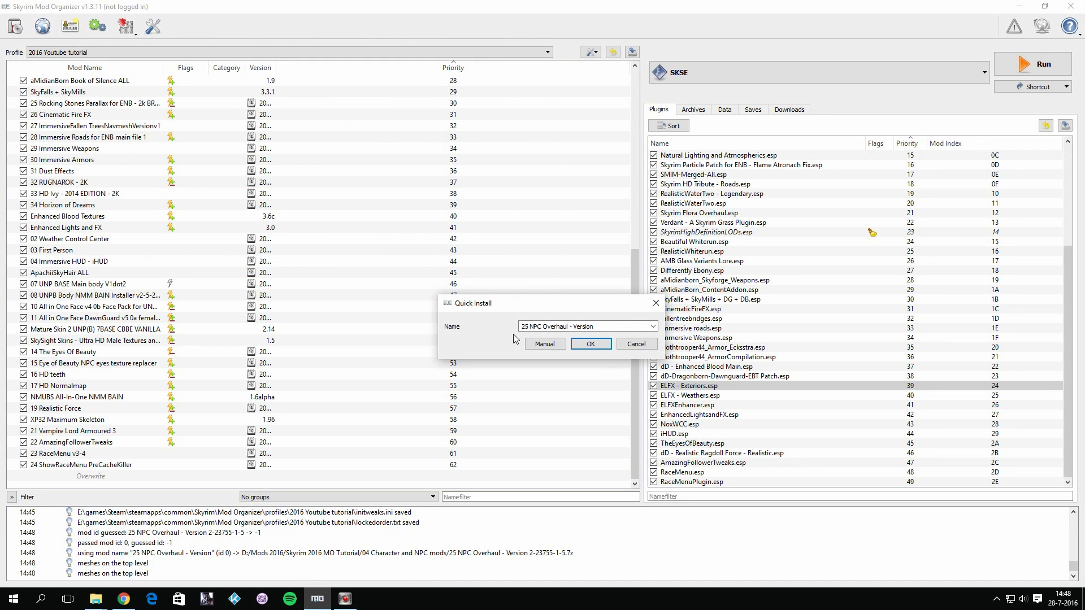
left_click(544, 344)
left_click(436, 280)
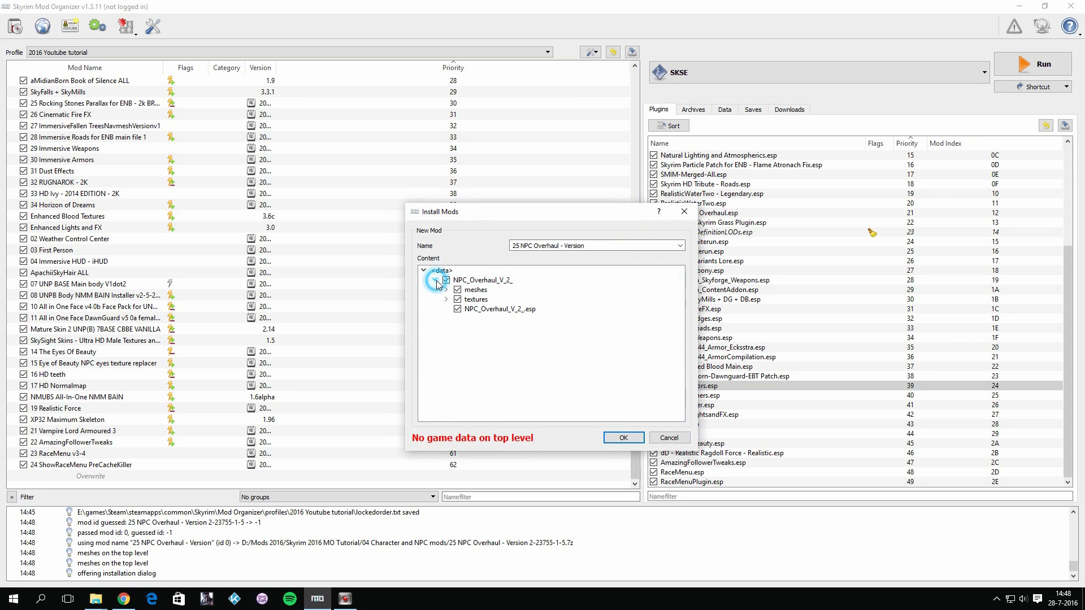
right_click(482, 279)
left_click(514, 286)
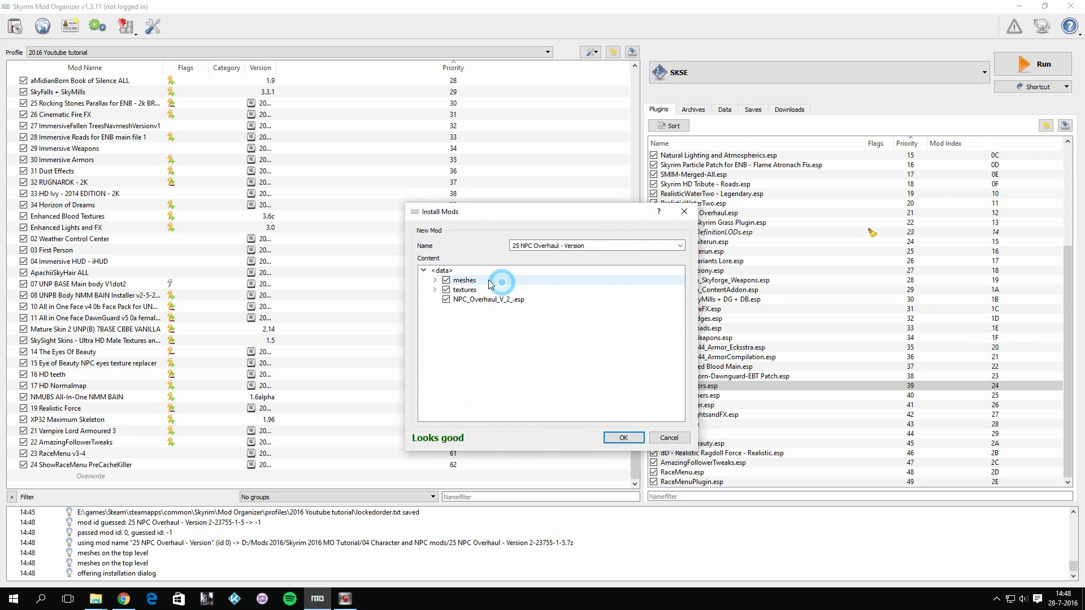
Complete the installation of 25 NPC Overhaul - Version and enable the mod in the mod list
left_click(623, 437)
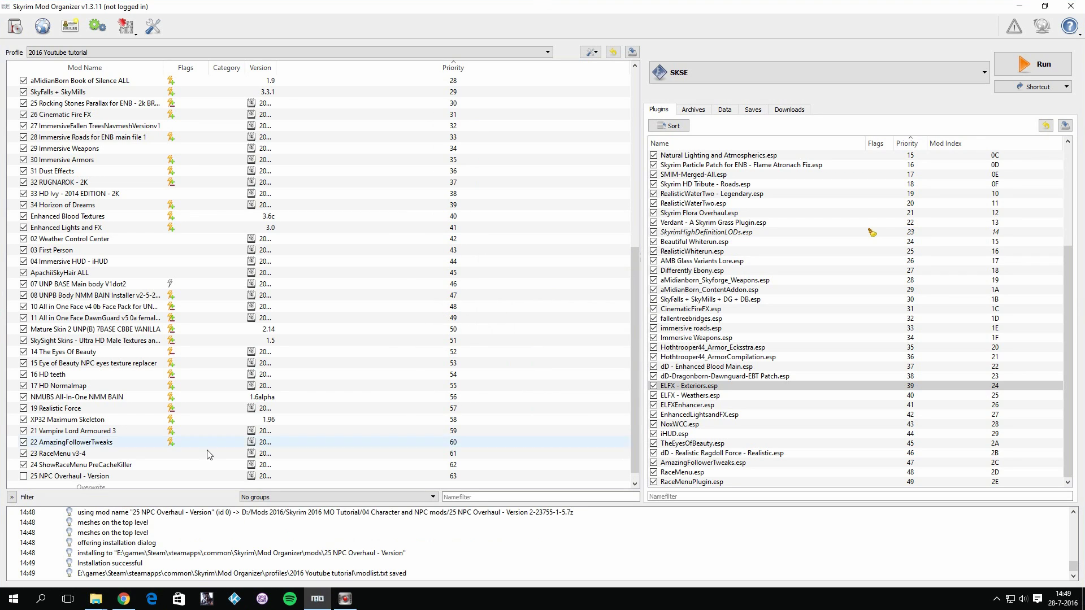
left_click(23, 477)
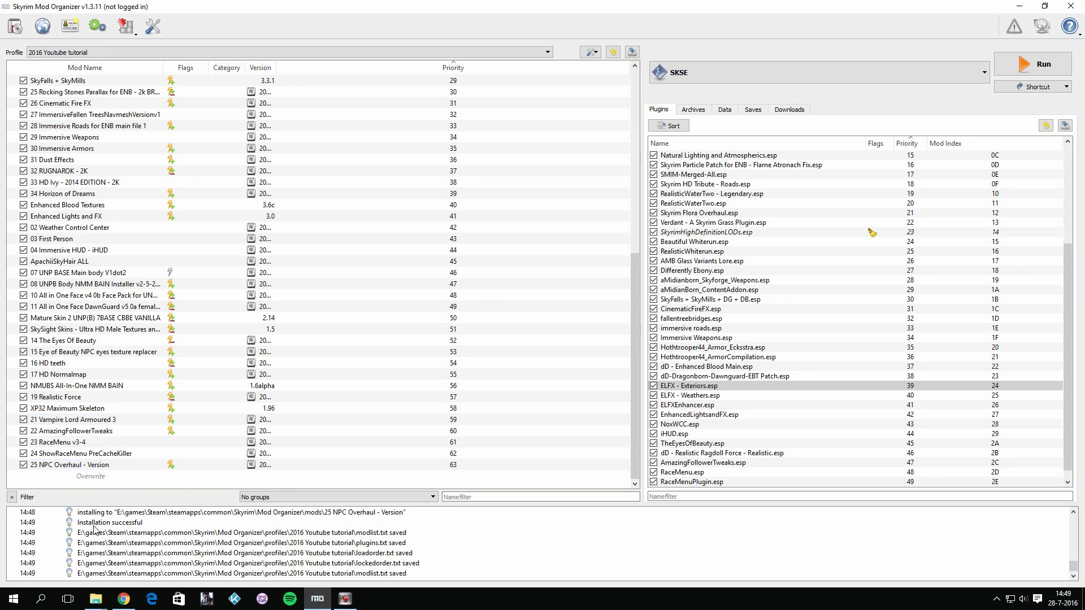
In Chrome, close the Inhabitants of Skyrim page and open the guide's Bijin Wives, Bijin Warmaidens and Bijin NPCs links in new tabs
left_click(132, 600)
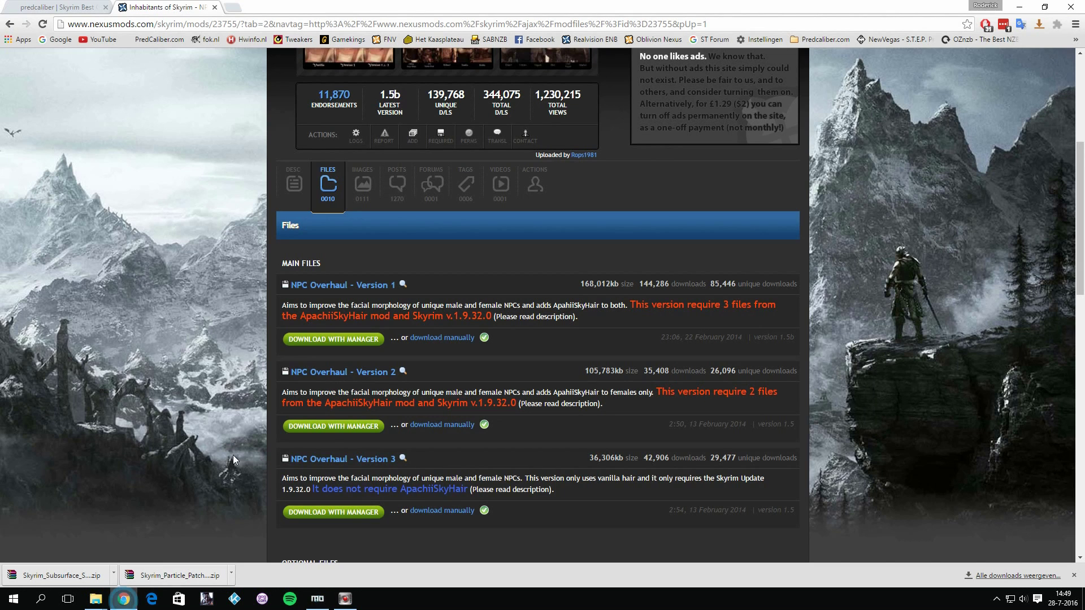
left_click(214, 7)
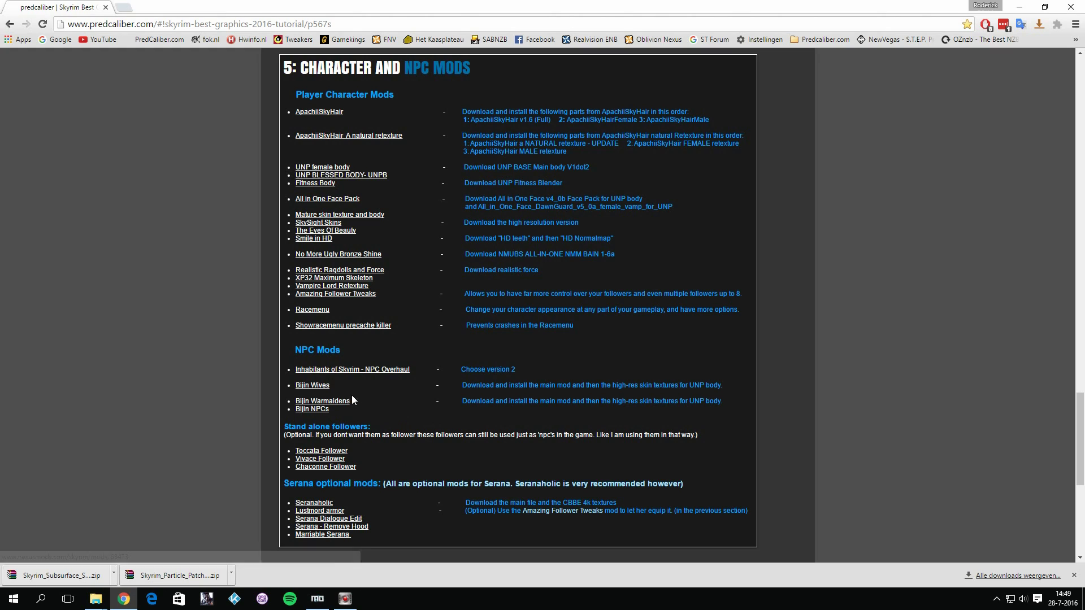
right_click(316, 388)
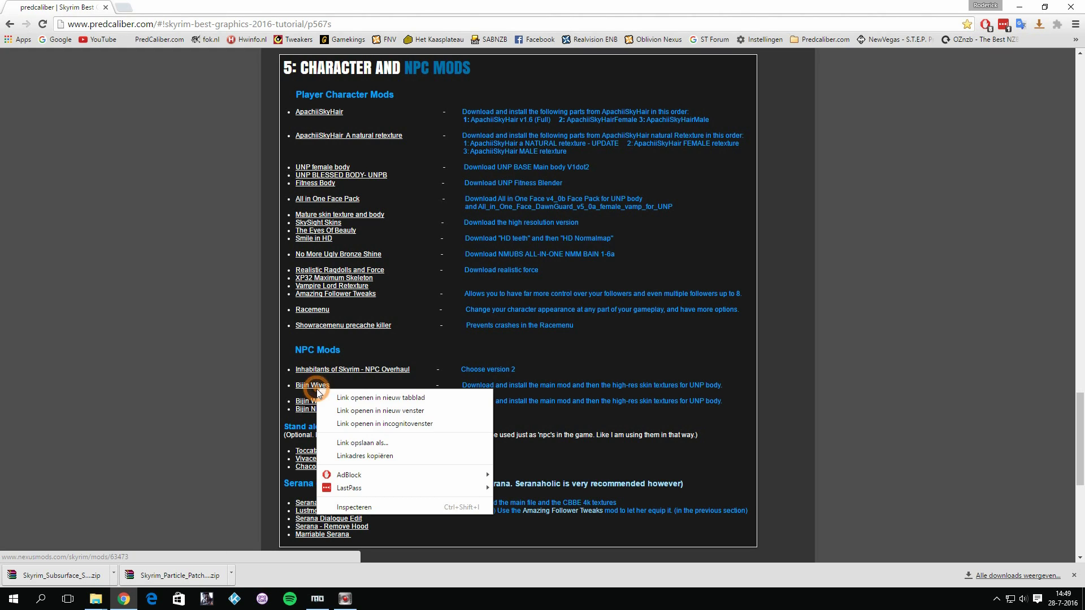
left_click(339, 395)
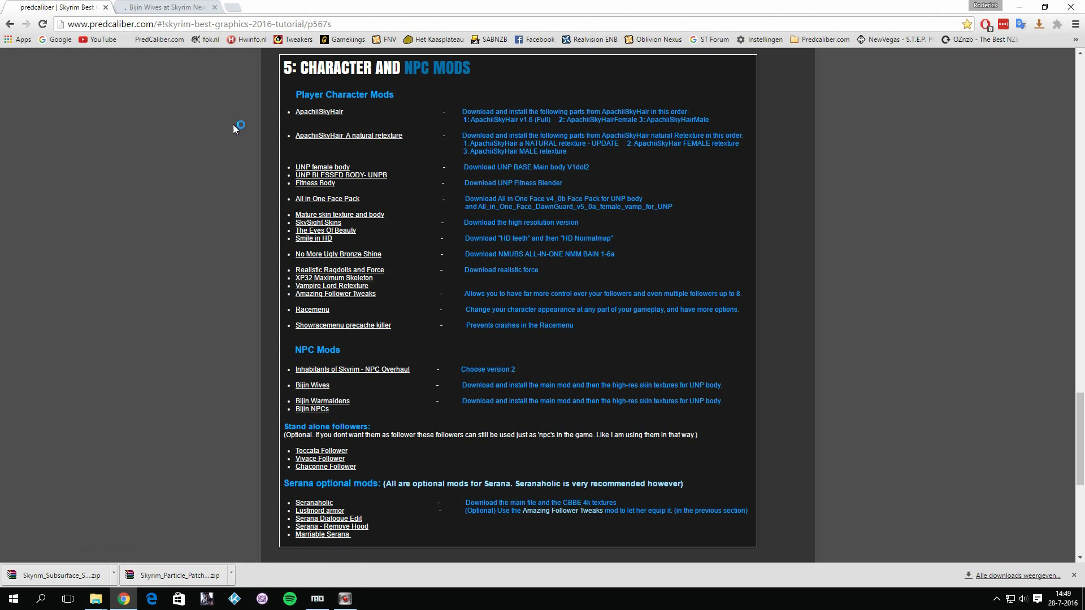
left_click(169, 7)
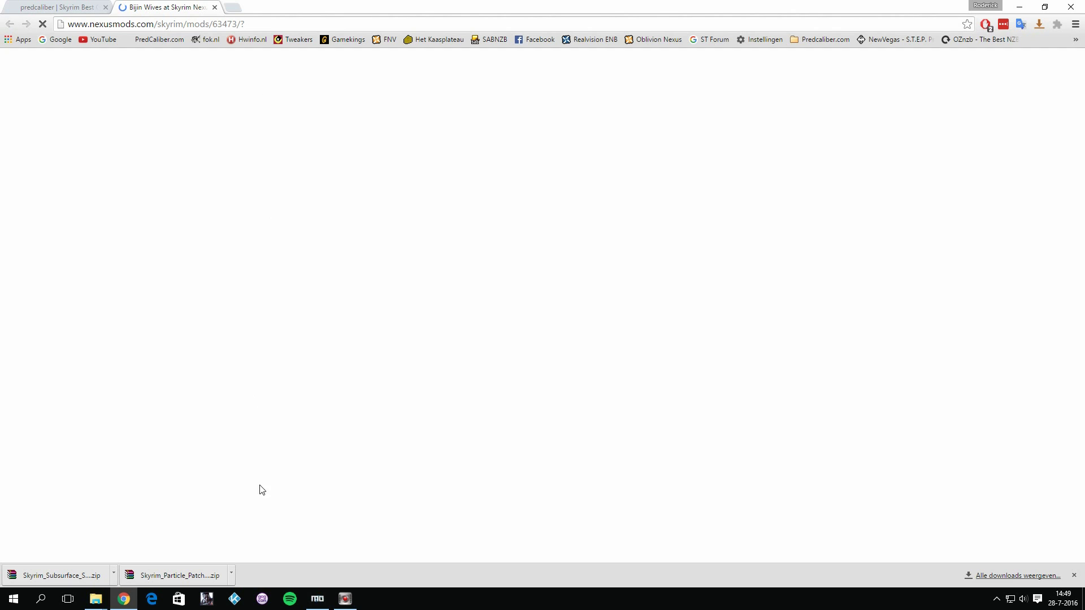
left_click(44, 7)
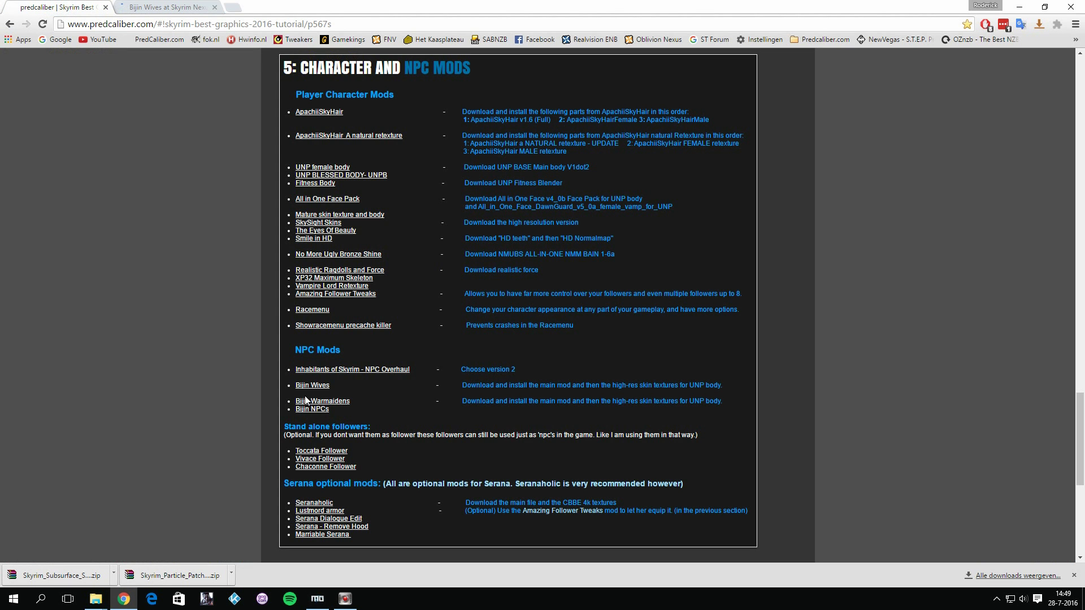
right_click(324, 402)
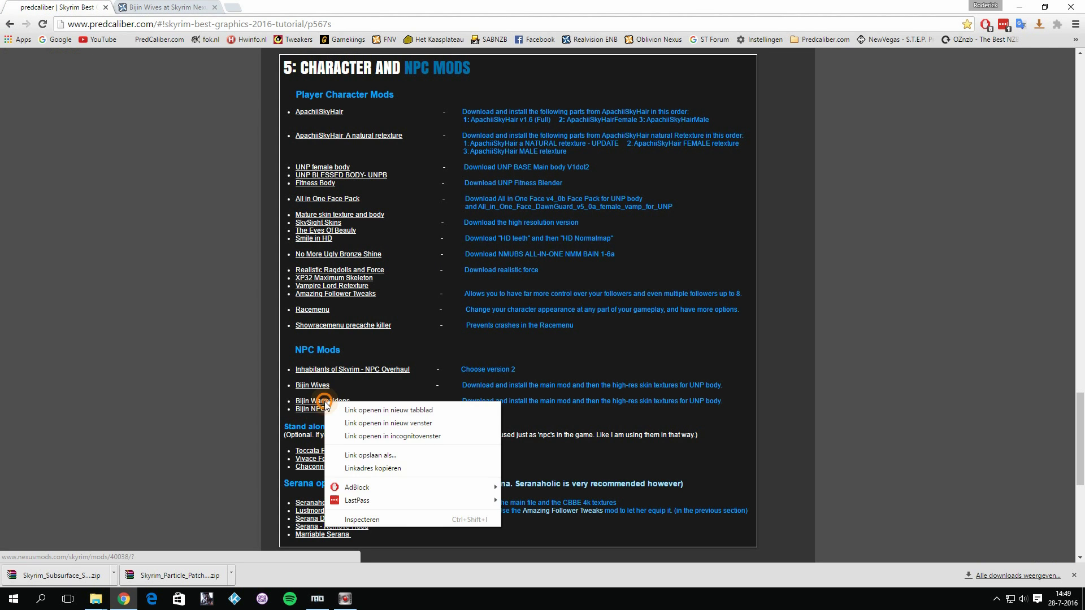
left_click(362, 408)
right_click(320, 408)
left_click(335, 415)
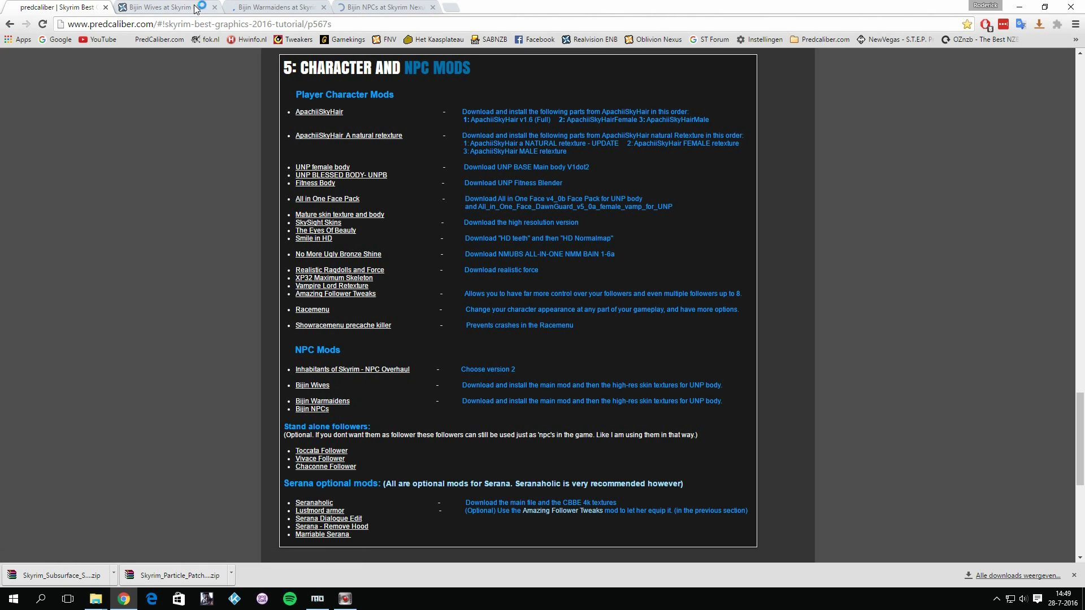
Look through the Bijin Wives files for the v1.1 main file and the high-resolution skin textures for UNP
key("ctrl+Tab")
left_click(339, 479)
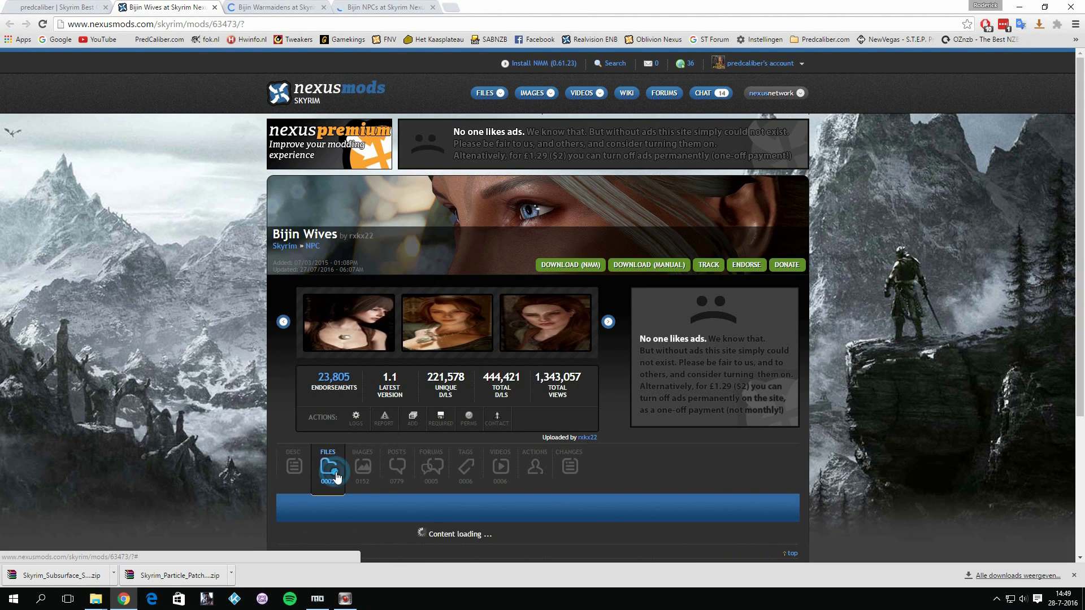
scroll(340, 479, "down", 3)
left_click(276, 8)
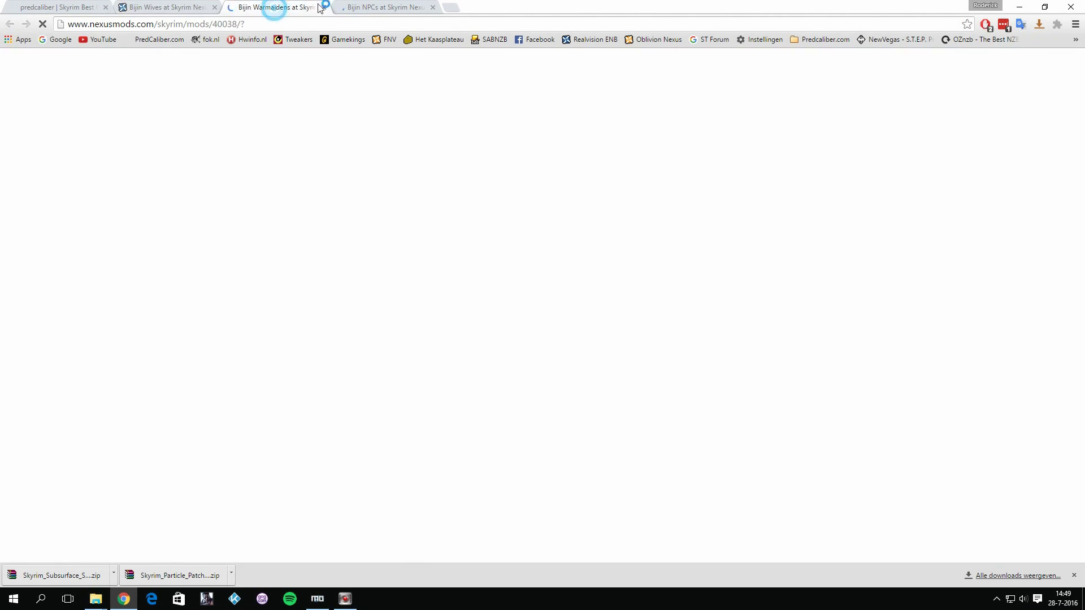
left_click(195, 8)
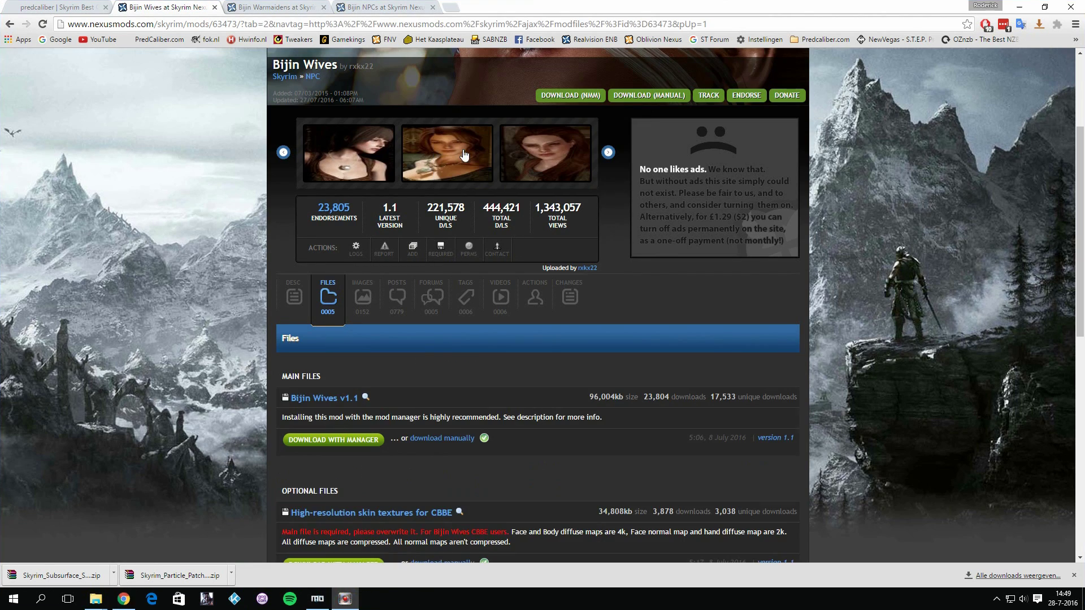
scroll(480, 342, "down", 2)
scroll(419, 341, "up", 1)
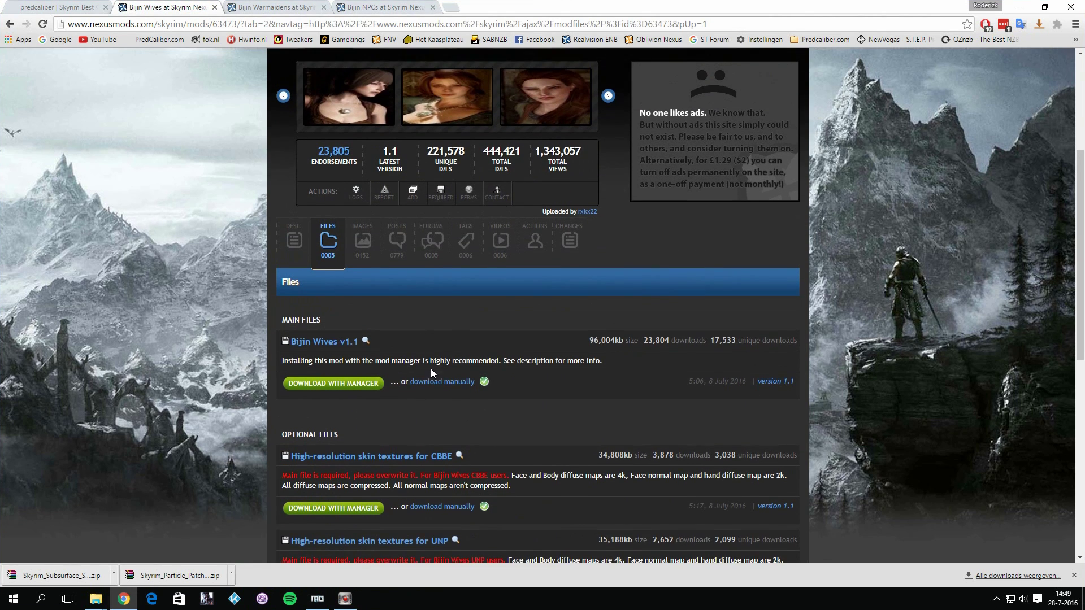
scroll(445, 382, "down", 3)
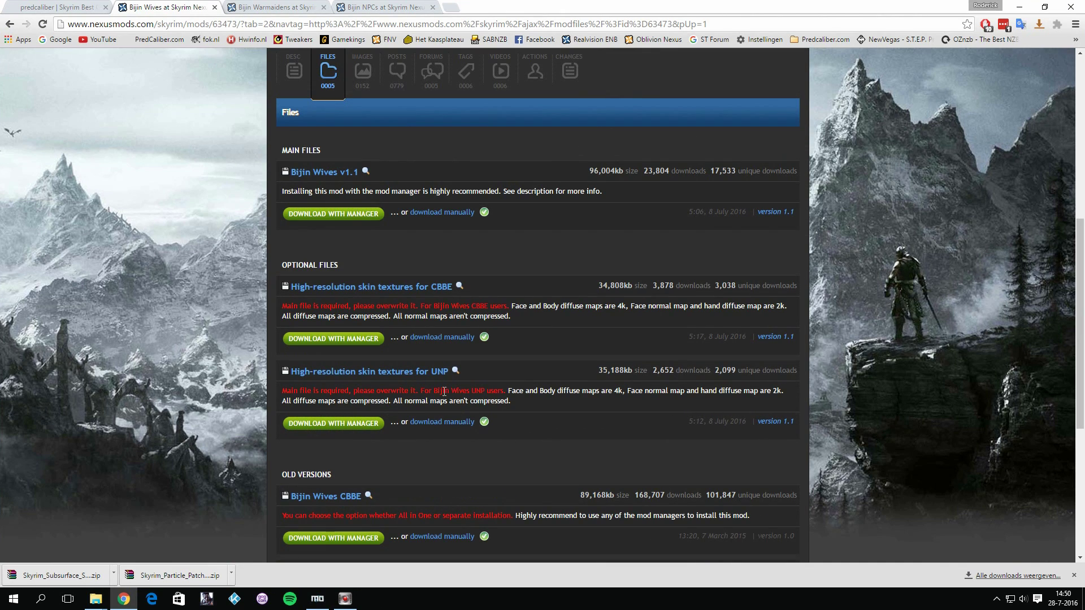
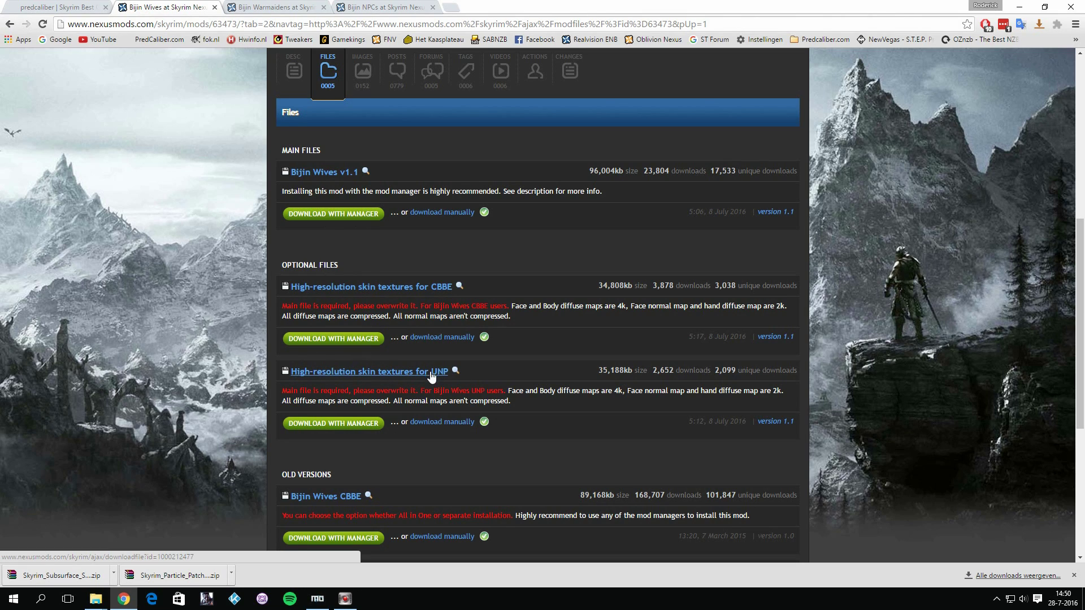
Look through the Bijin Warmaidens files for the v3.1.1 main file and the high-resolution skin textures for UNP
left_click(299, 6)
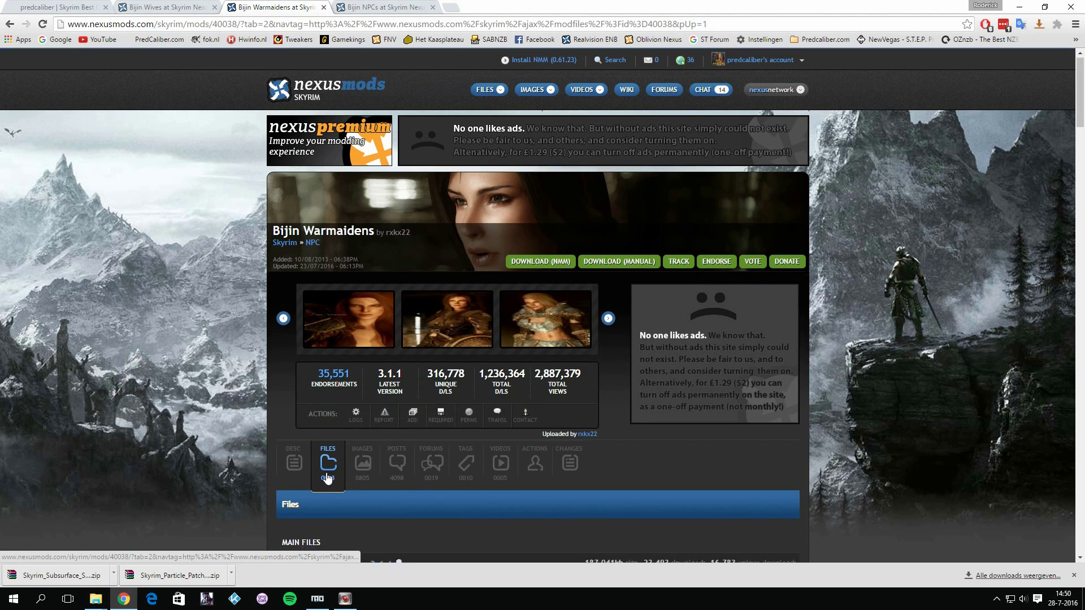
scroll(326, 478, "down", 3)
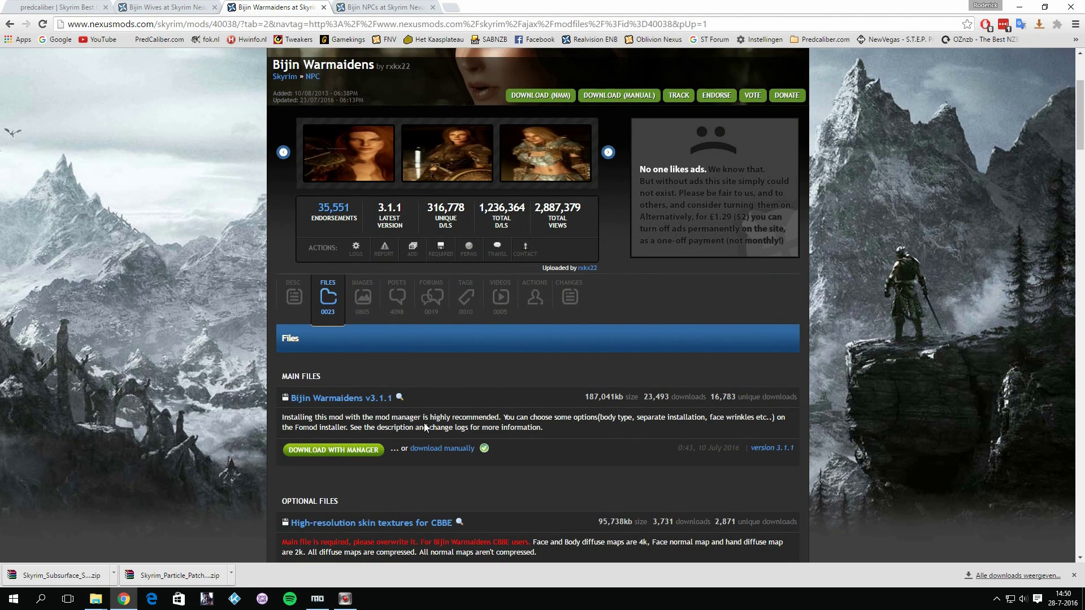
scroll(425, 427, "down", 6)
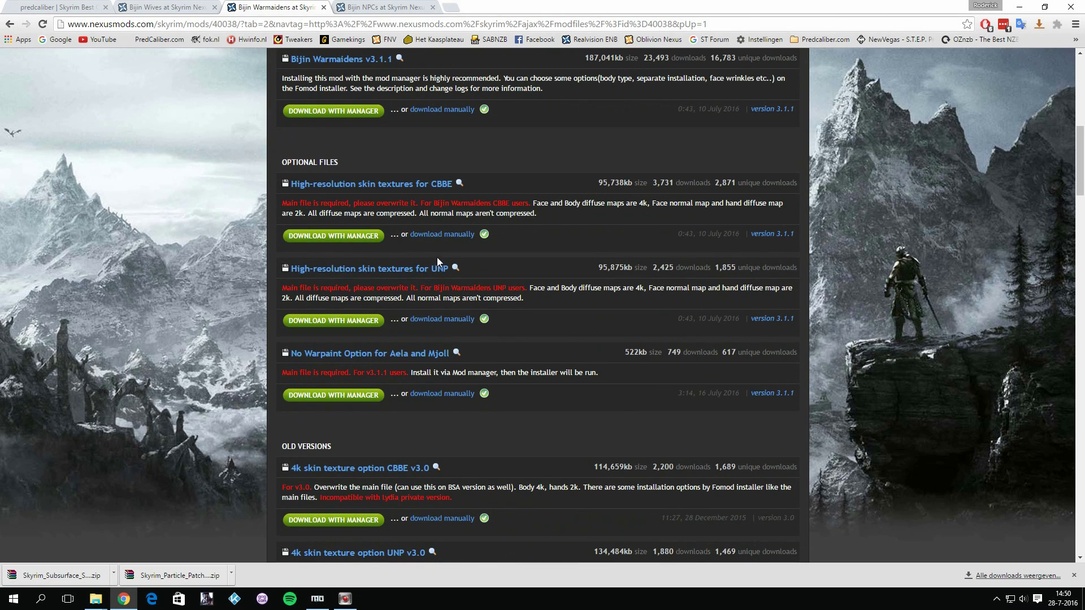
scroll(439, 276, "up", 3)
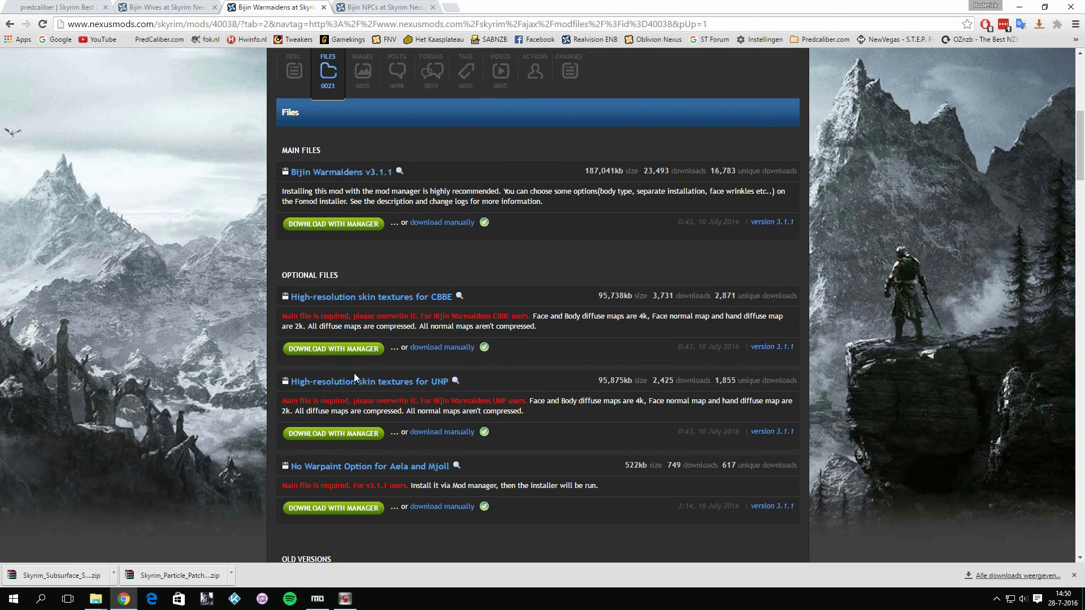
scroll(343, 401, "up", 6)
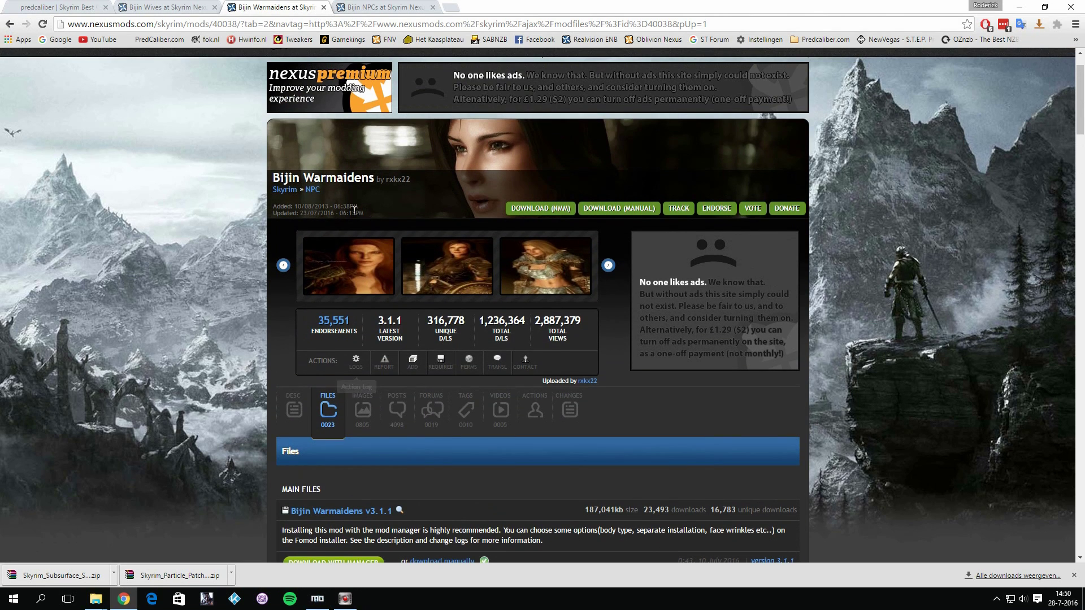
scroll(462, 354, "down", 5)
scroll(338, 435, "down", 3)
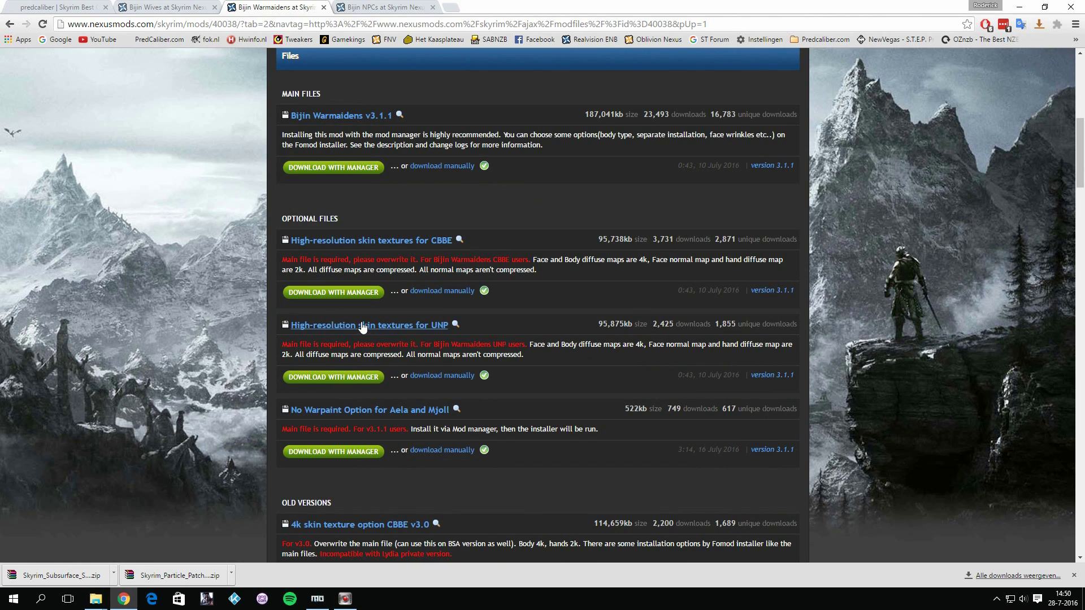
Check the Bijin NPCs page for the Bijin NPCs v1.2 main file
left_click(372, 7)
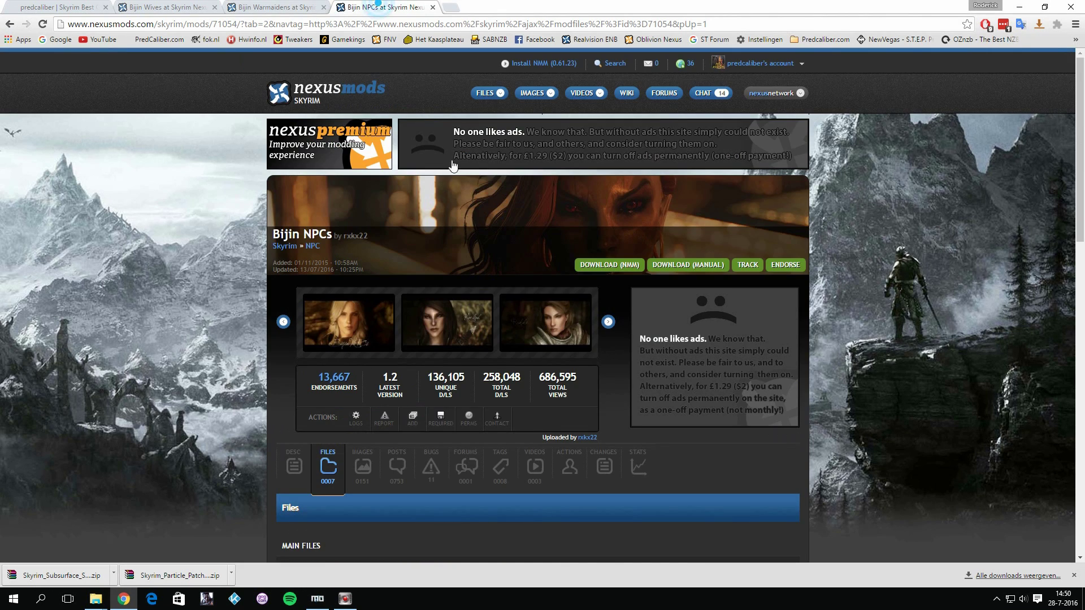
scroll(352, 477, "down", 5)
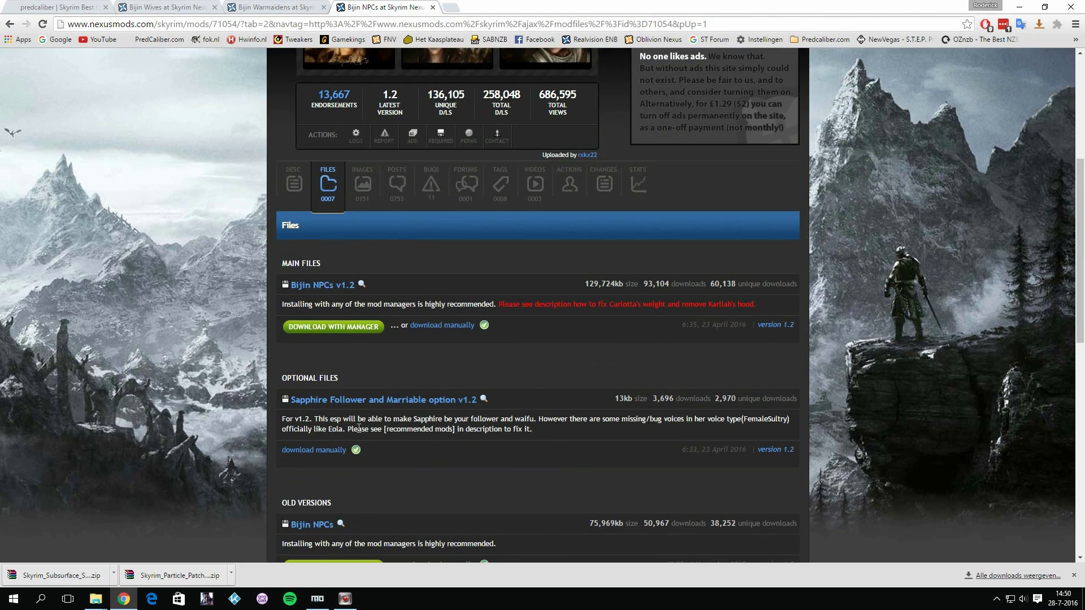
scroll(358, 428, "down", 1)
scroll(355, 195, "up", 3)
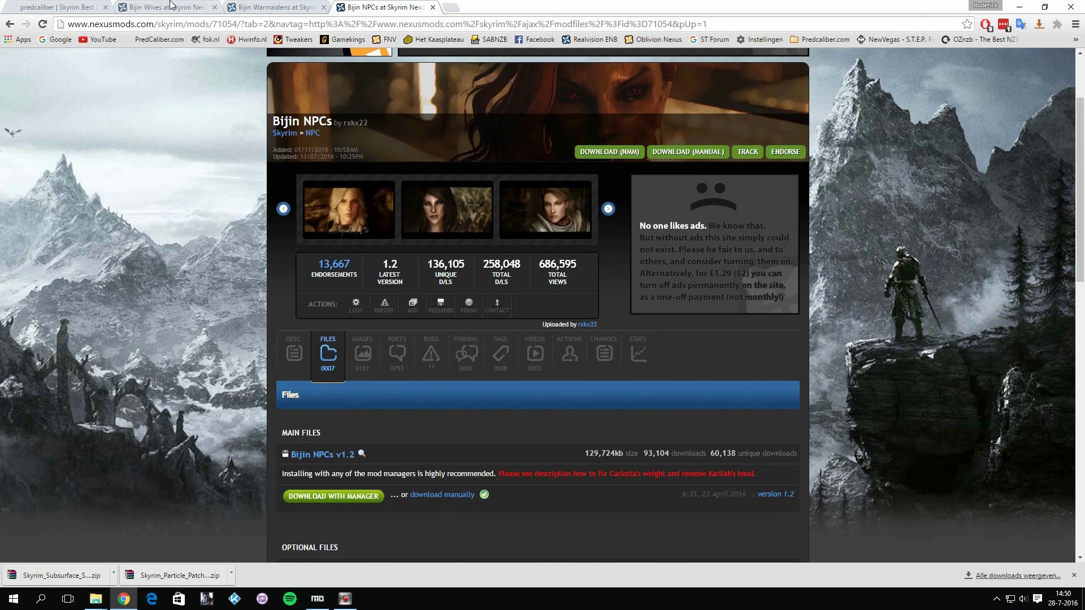
Close the Bijin Wives, Bijin Warmaidens and Bijin NPCs pages to return to the guide
left_click(164, 6)
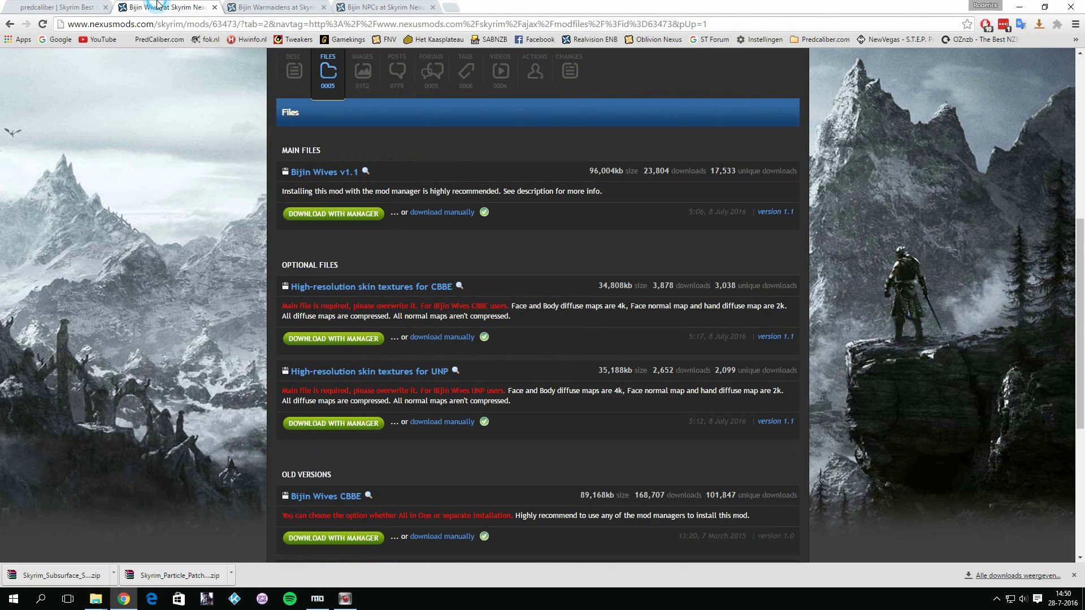
left_click(215, 7)
left_click(215, 6)
left_click(215, 7)
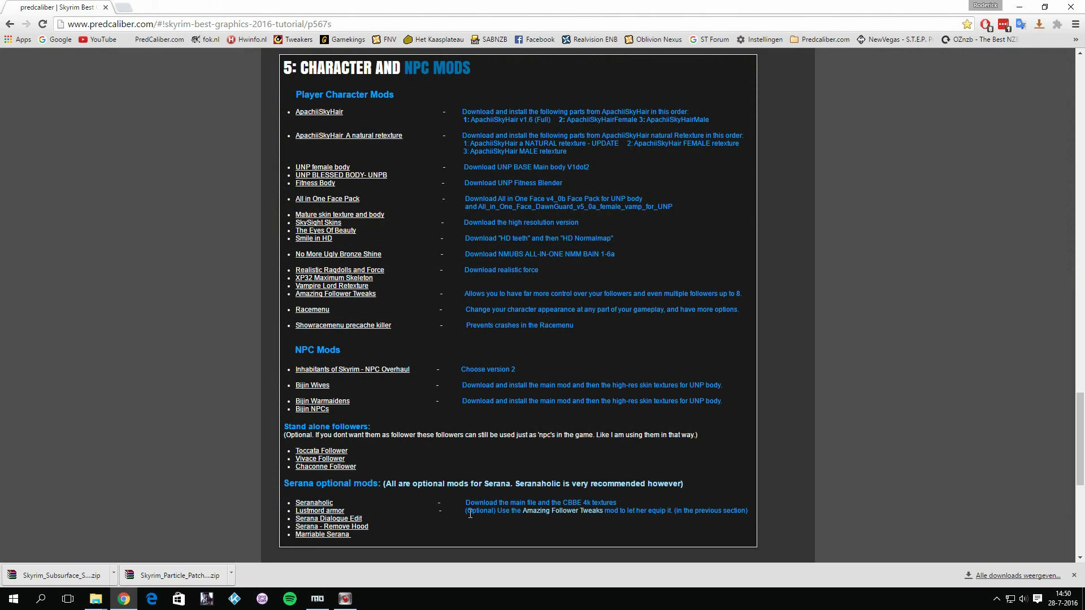
In Mod Organizer, open the 26 Bijin Wives v1.1-63473-1-1.7z archive from the 04 Character and NPC mods folder for installation
left_click(318, 599)
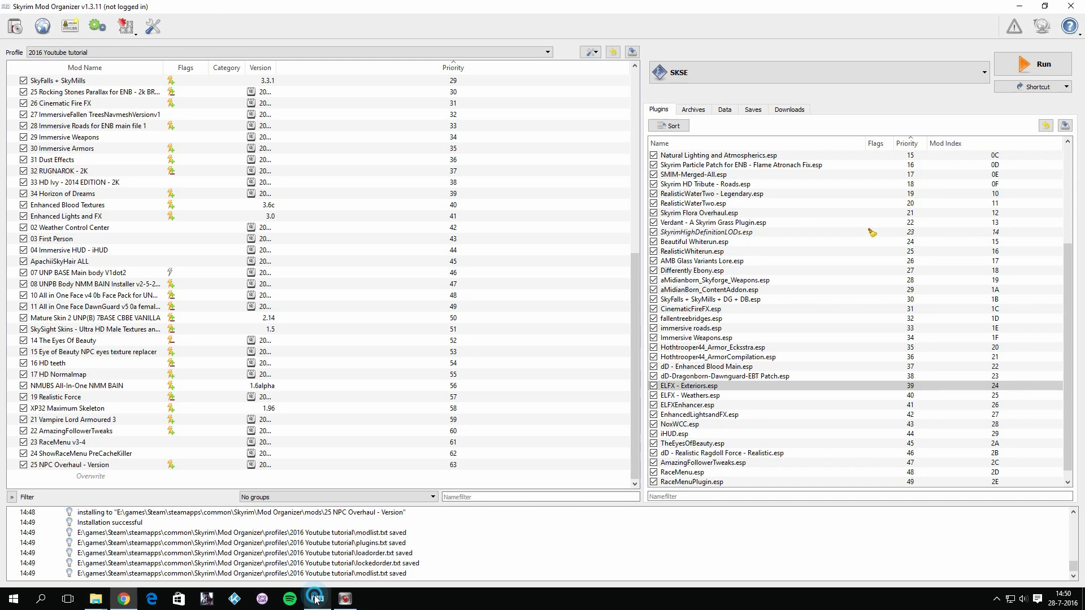
left_click(16, 26)
scroll(190, 201, "down", 5)
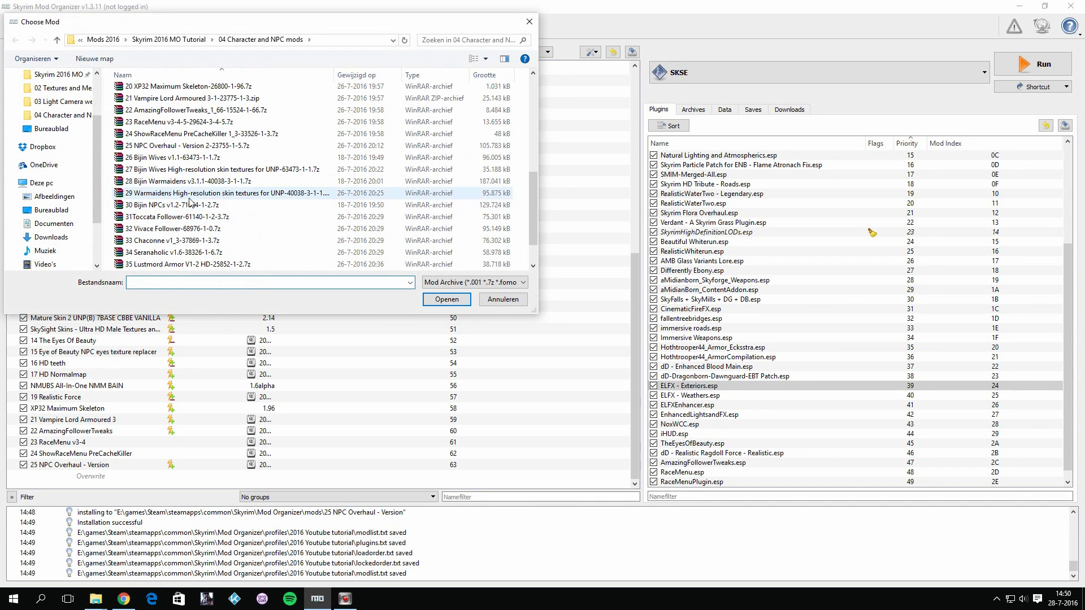
scroll(190, 195, "up", 1)
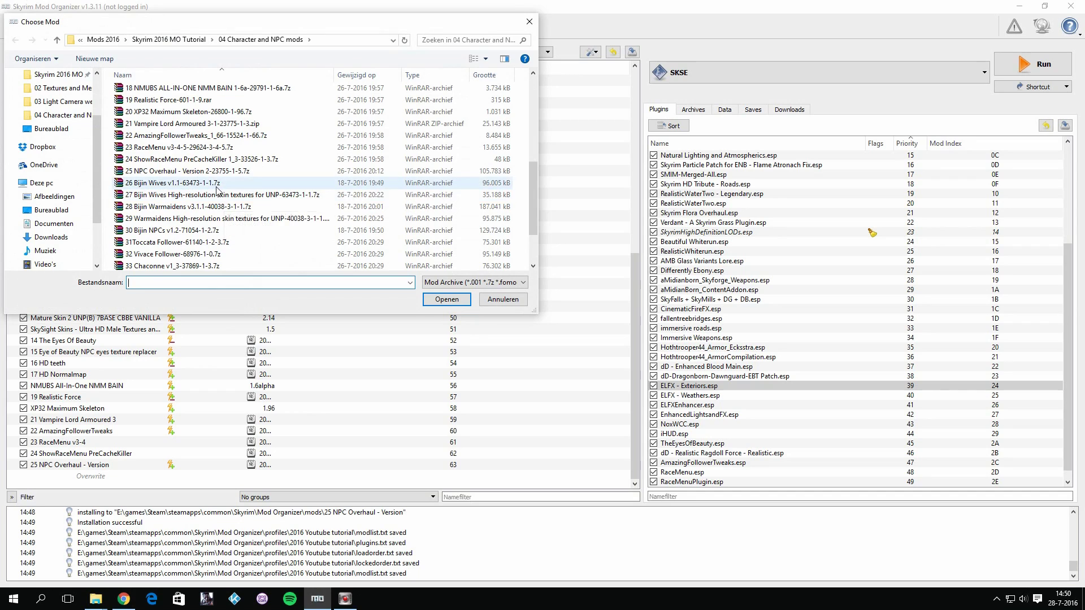
double_click(173, 184)
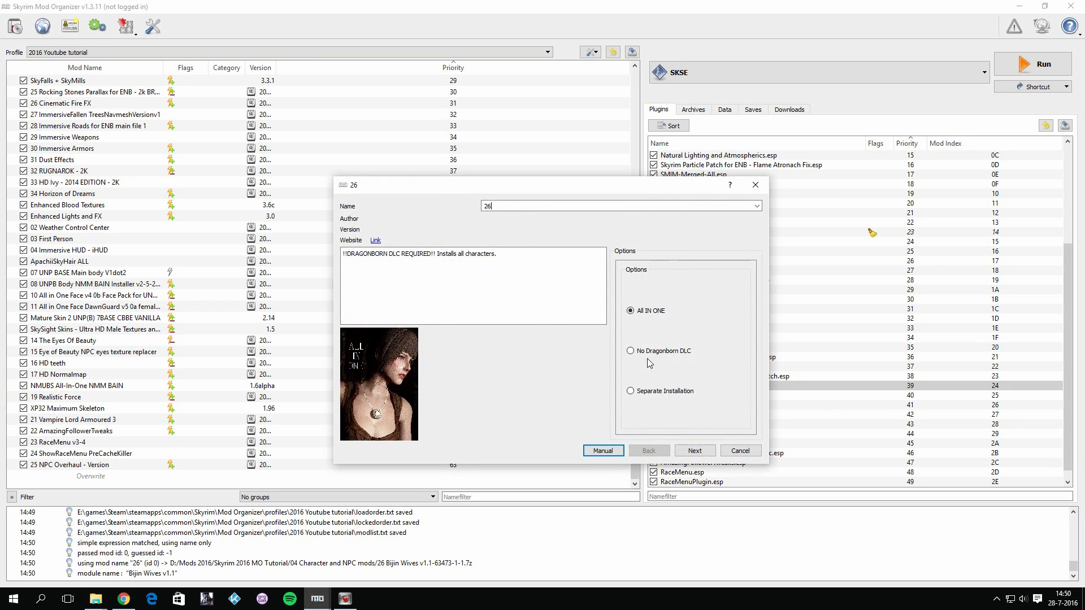
Install the Bijin Wives archive with the All IN ONE and UNP Body options under the name Bijin Wives, and enable the mod
left_click(694, 450)
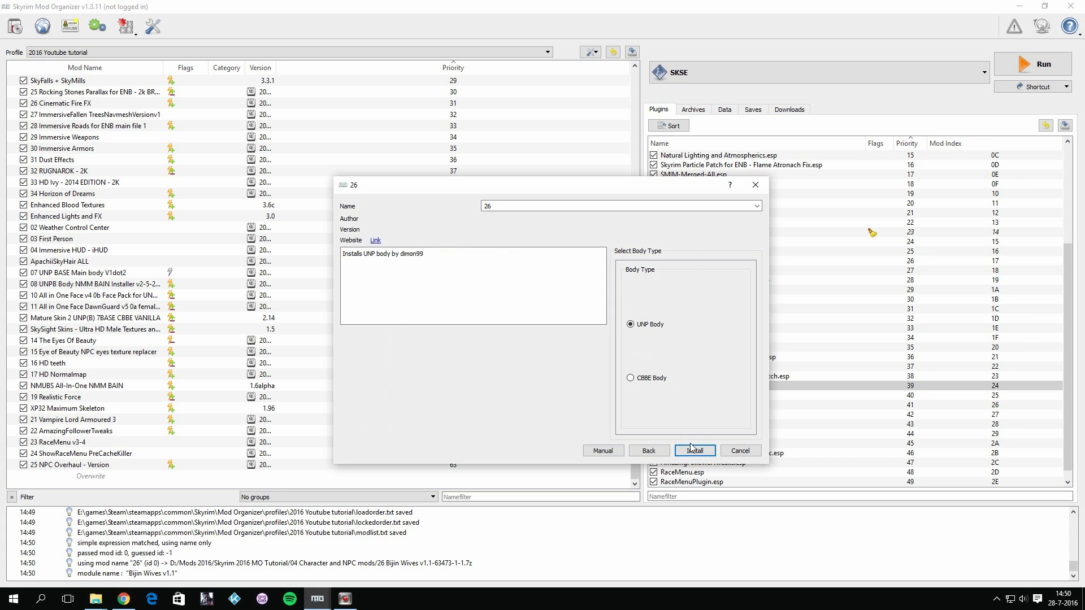
left_click(756, 205)
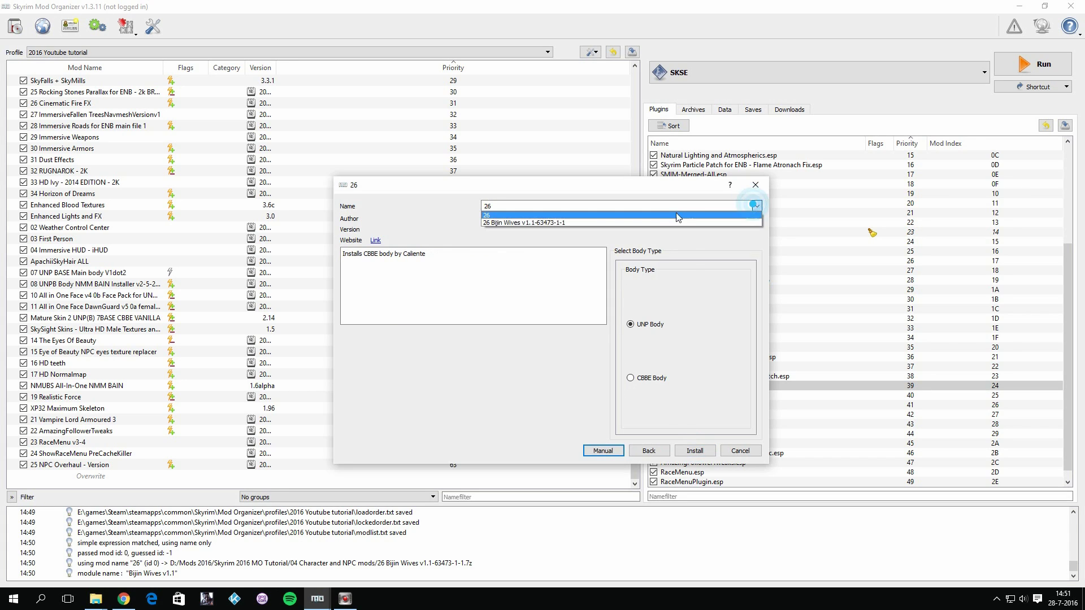
left_click(642, 221)
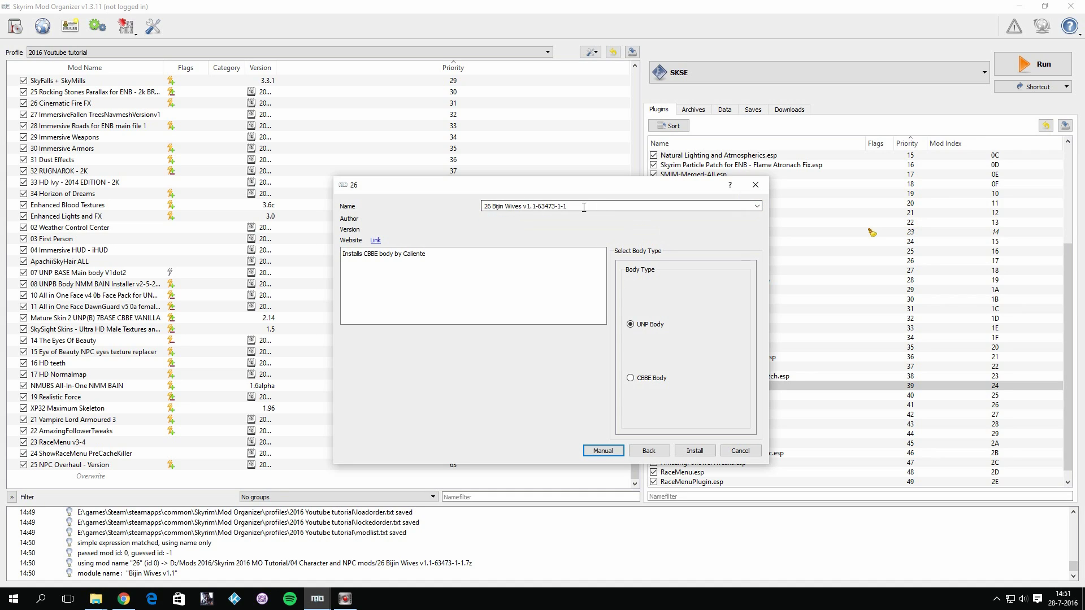
left_click_drag(578, 206, 533, 201)
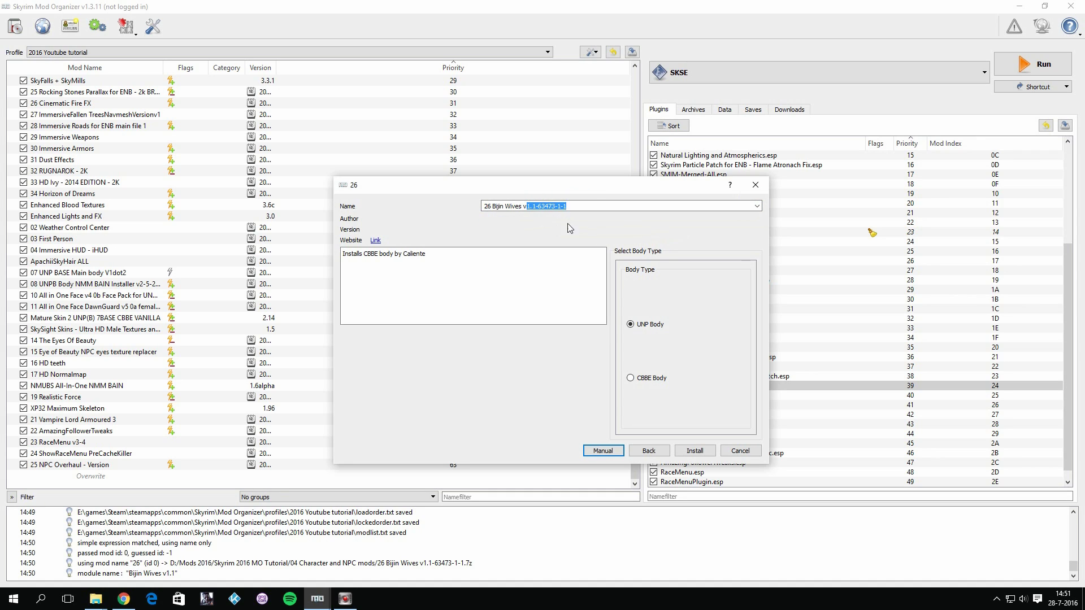
key("BackSpace")
key("BackSpace")
key("BackSpace")
key("BackSpace")
key("BackSpace")
left_click(696, 451)
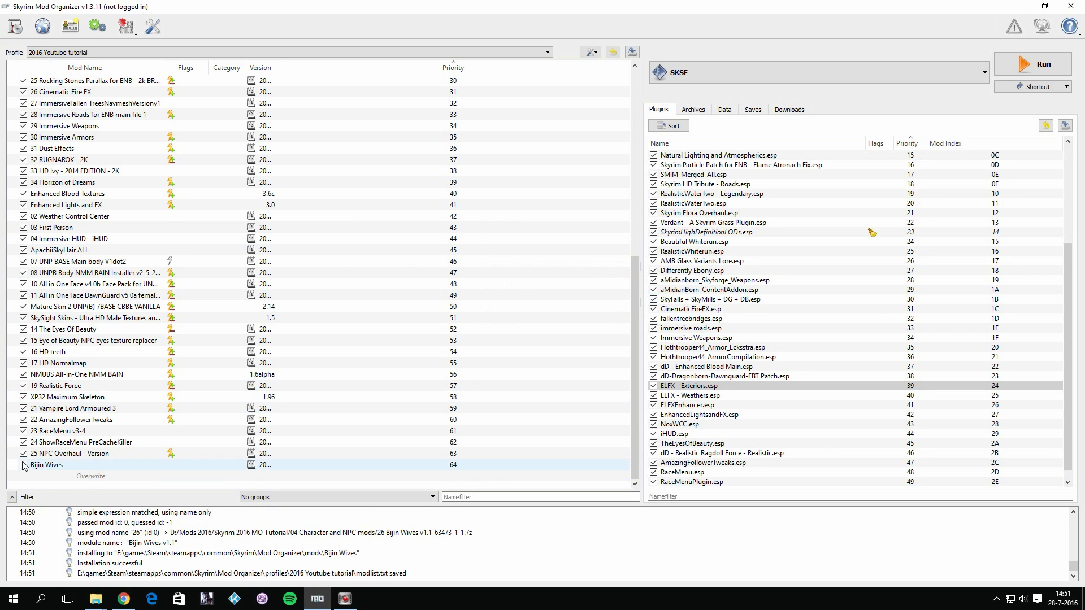
left_click(23, 465)
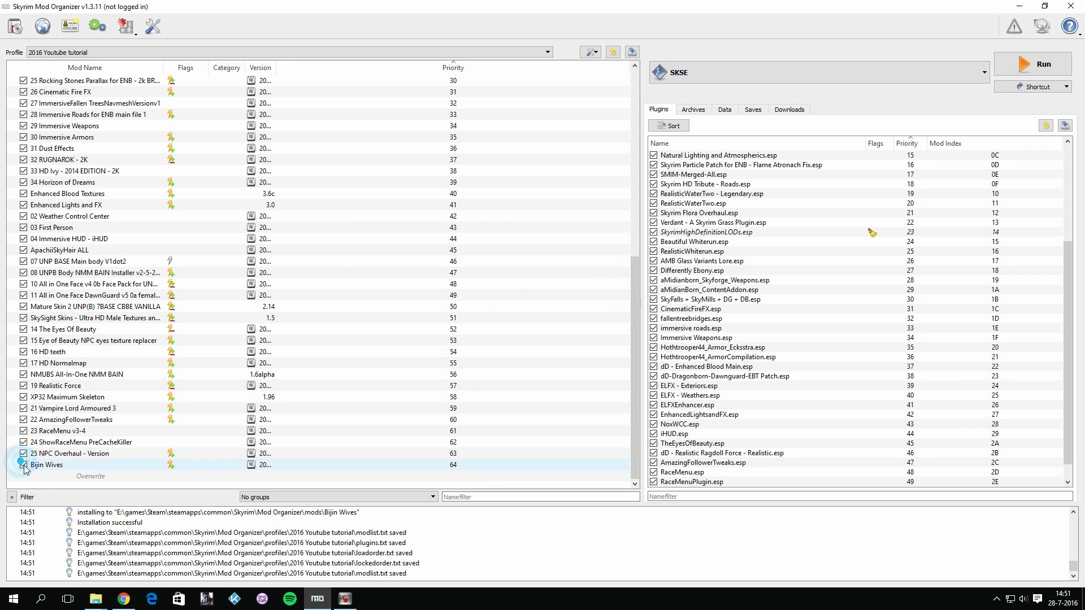
Open the 27 Bijin Wives High-resolution skin textures for UNP-63473-1-1.7z archive for installation and name it Bijin Wives
left_click(14, 26)
scroll(281, 199, "down", 8)
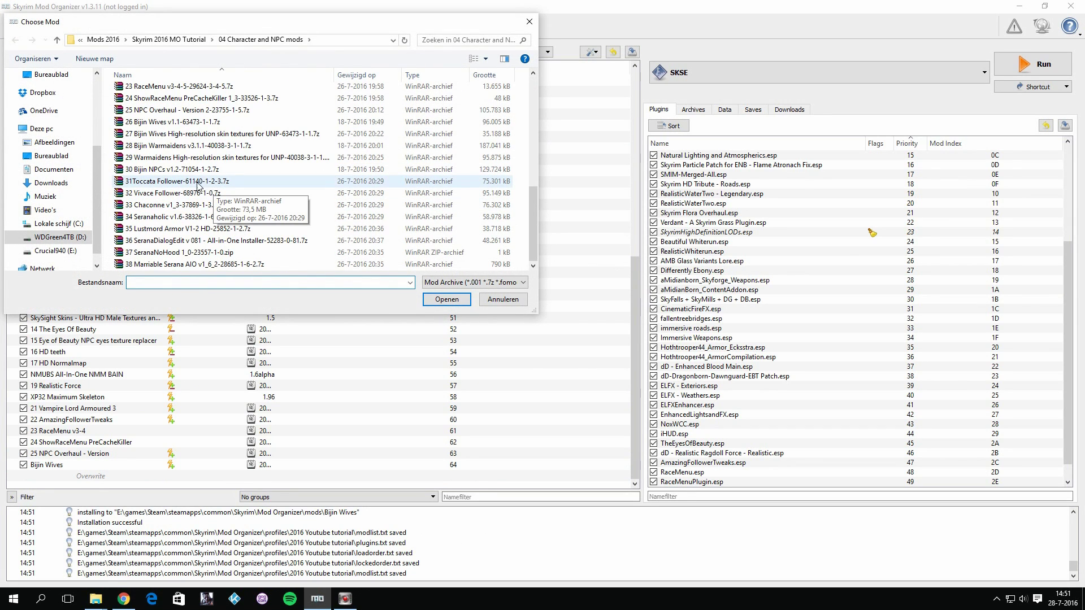
scroll(258, 165, "up", 1)
double_click(222, 159)
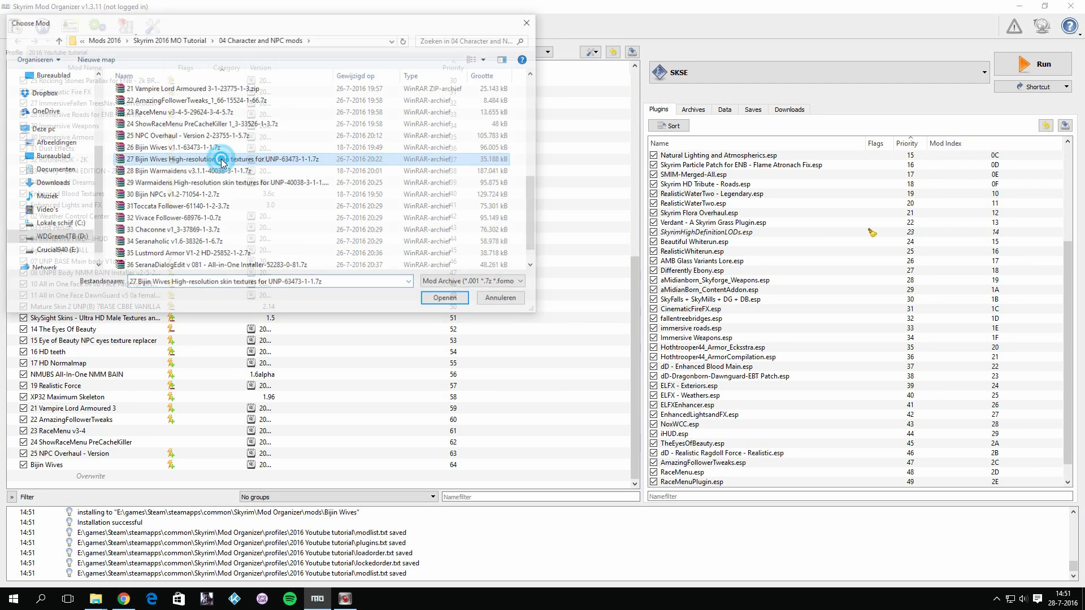
left_click_drag(633, 327, 119, 328)
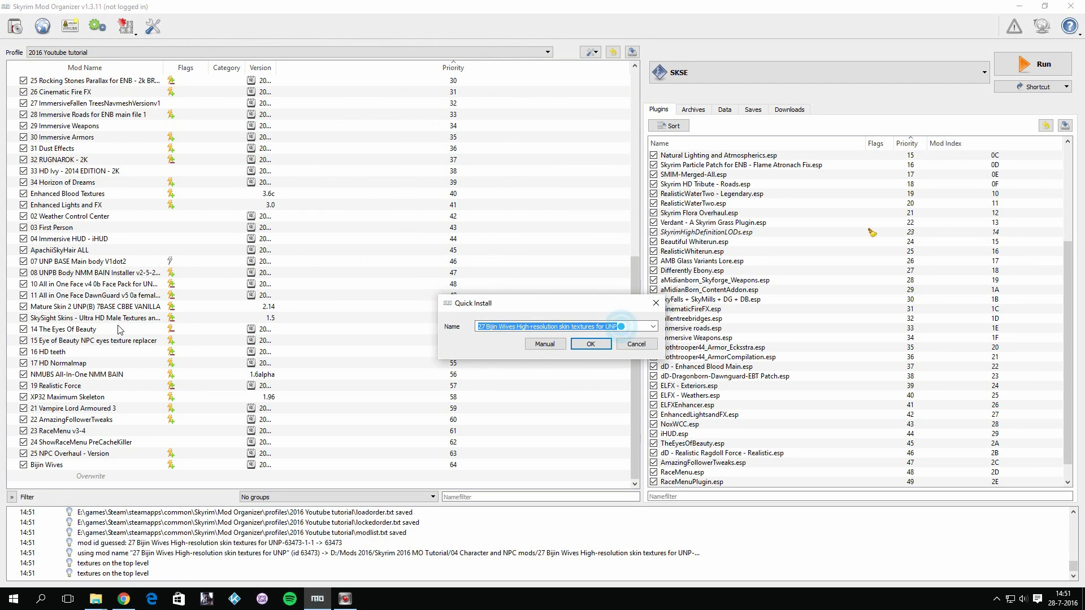
type("Bijin Wives")
Install the textures manually with the Bijin Wives v1.1 High-Resolution Textures UNP folder as data directory, merging them into the existing Bijin Wives mod
left_click(544, 344)
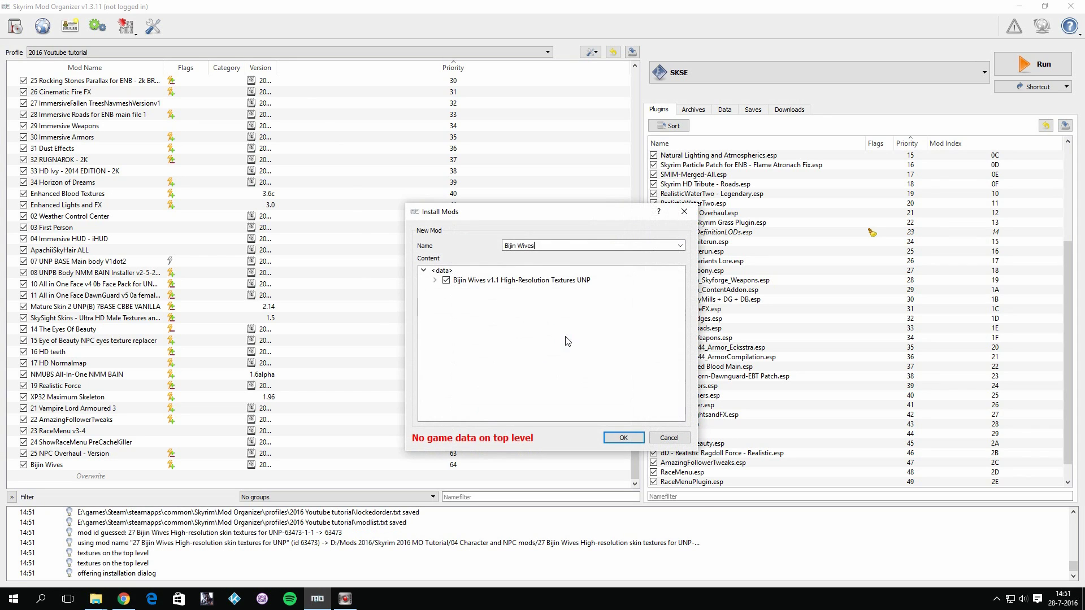
left_click(435, 281)
right_click(478, 281)
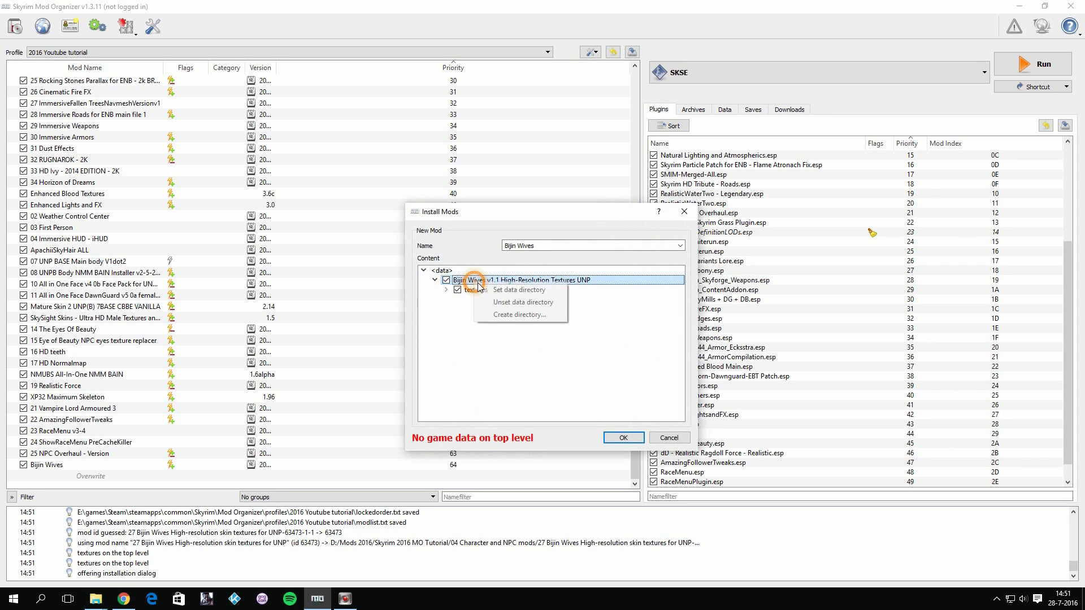
left_click(486, 288)
left_click(614, 438)
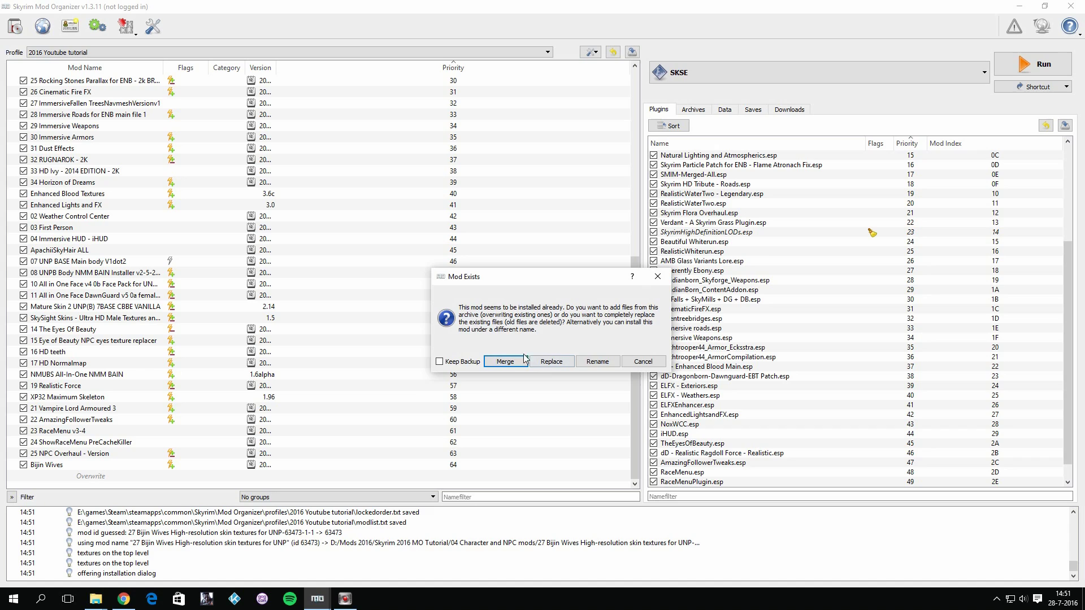
left_click(508, 360)
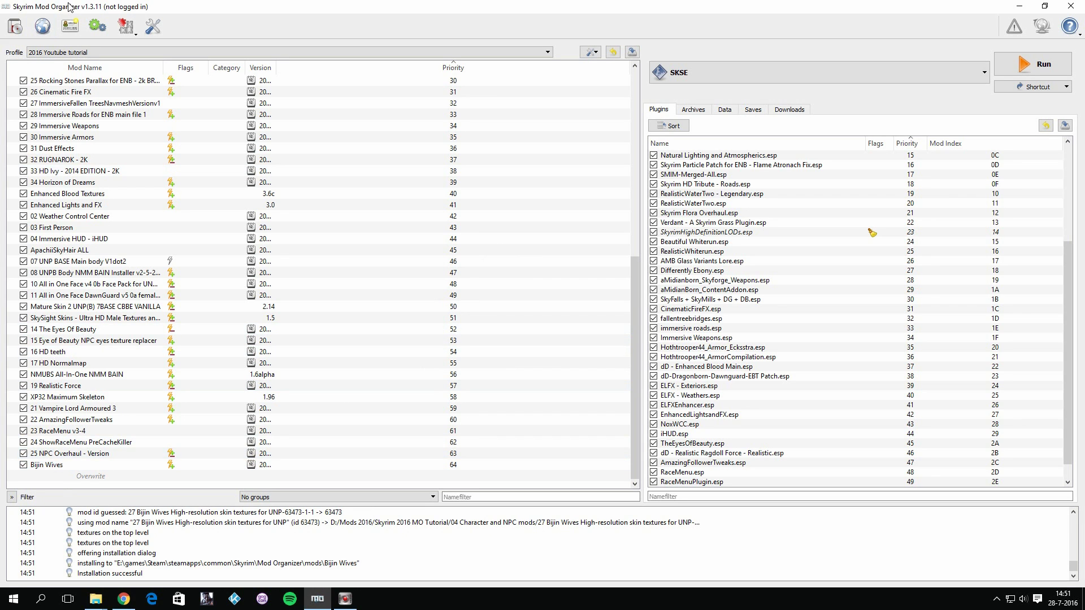
Open the 28 Bijin Warmaidens v3.1.1-40038-3-1-1.7z archive from the 04 Character and NPC mods folder for installation
left_click(14, 26)
scroll(212, 172, "down", 5)
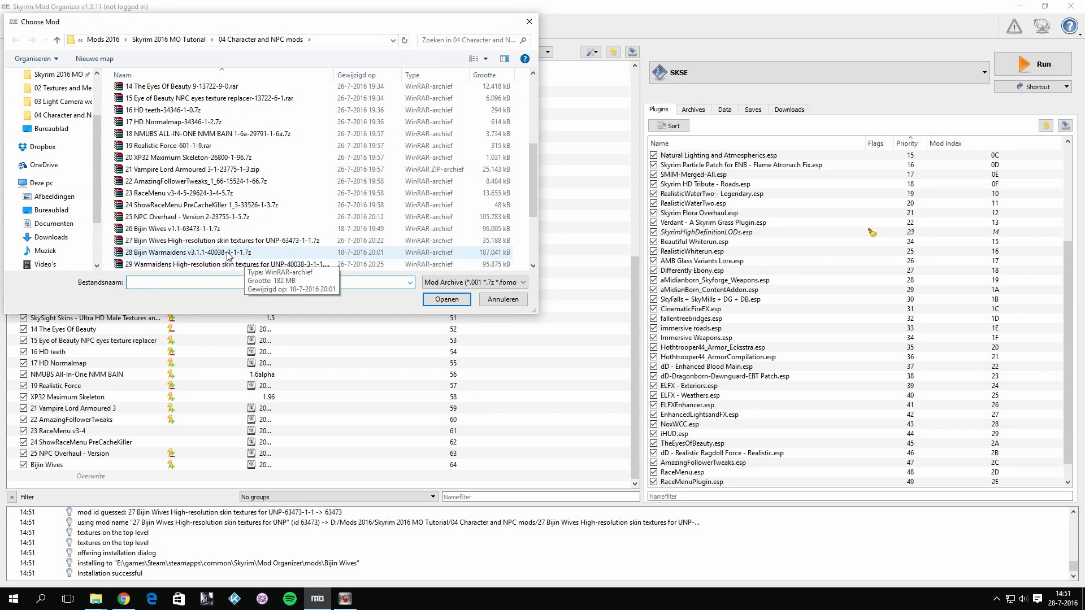
scroll(181, 261, "down", 1)
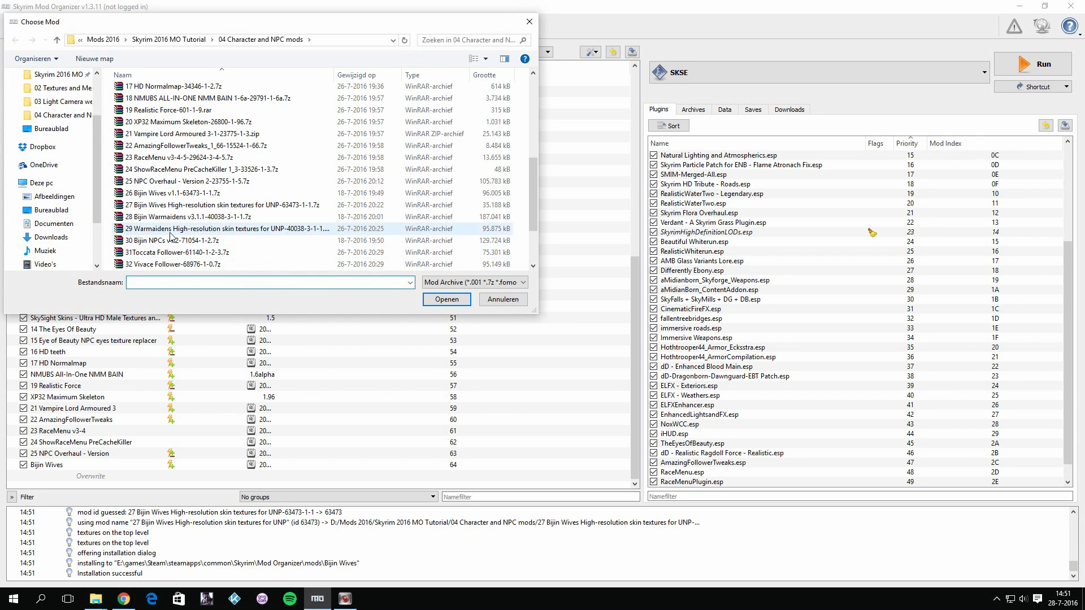
double_click(165, 218)
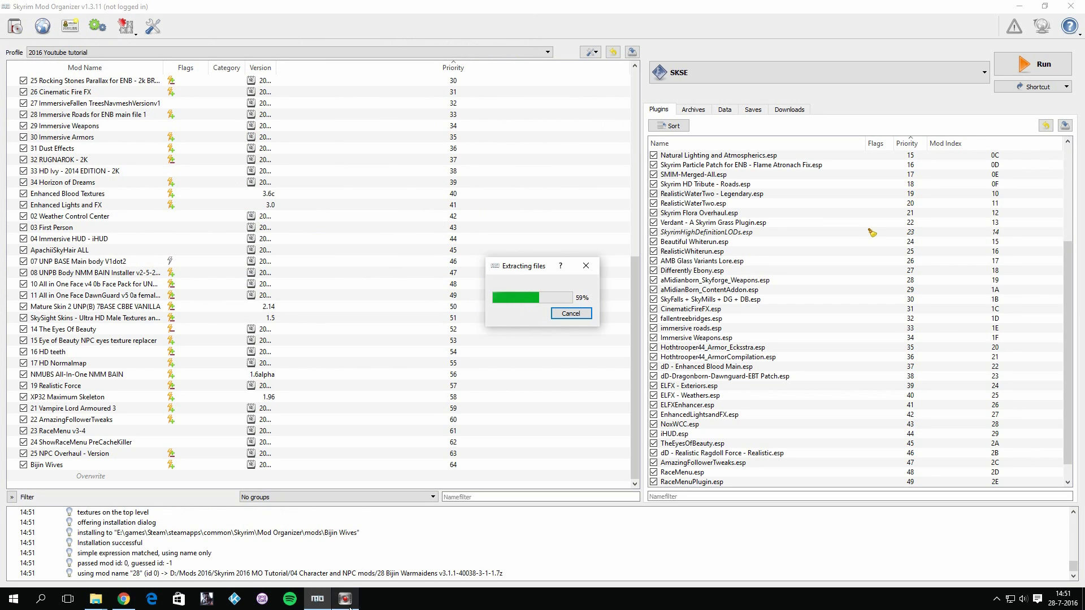
Set the mod name to Bijin Warmaidens, without number prefix or version suffix, and copy the name
left_click(756, 206)
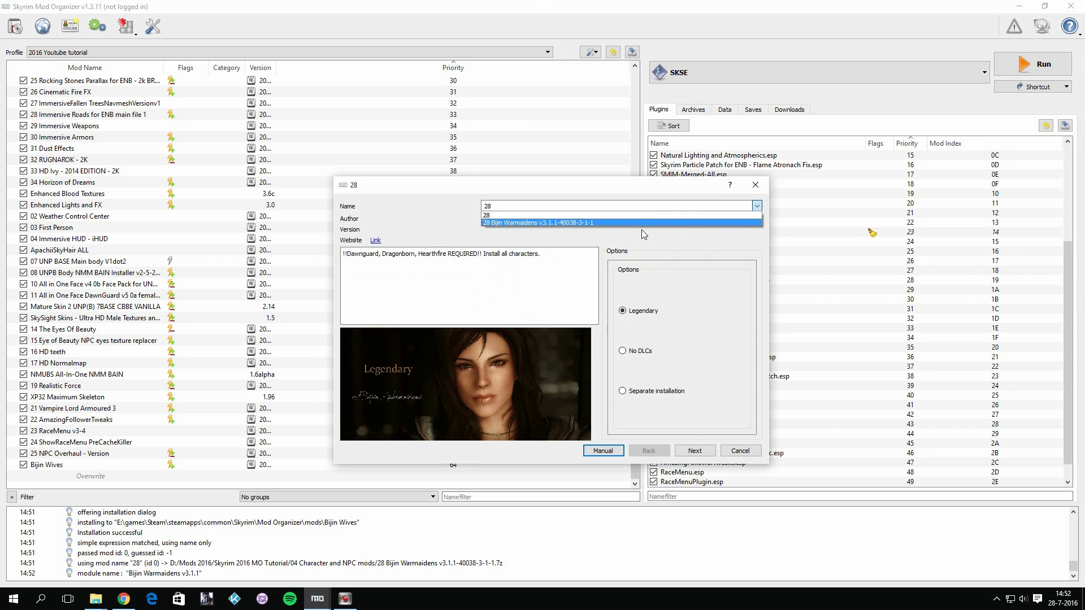
left_click(639, 223)
left_click_drag(607, 206, 538, 207)
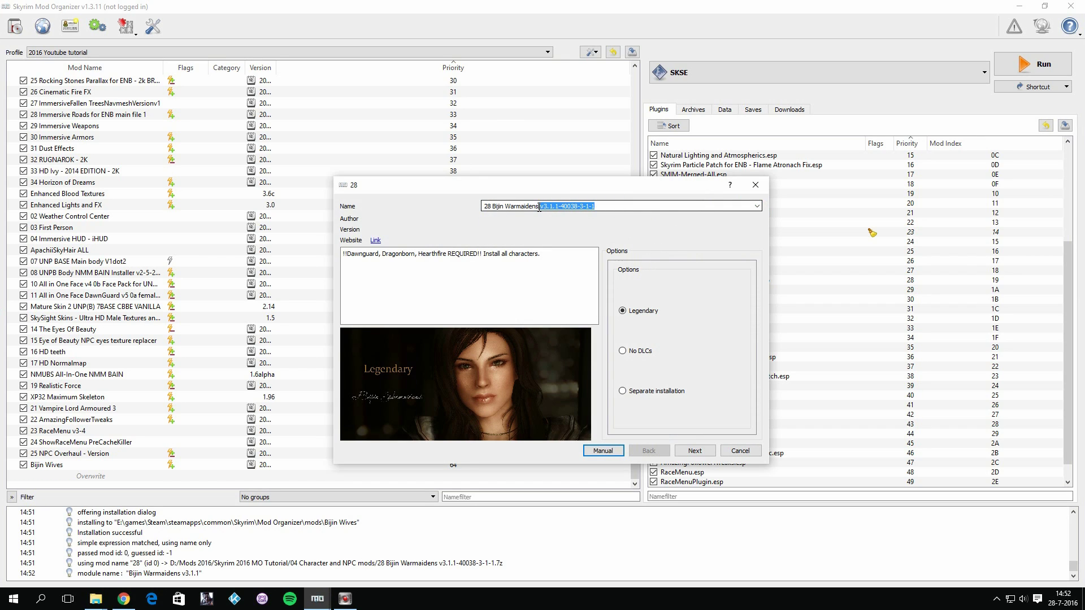
key("BackSpace")
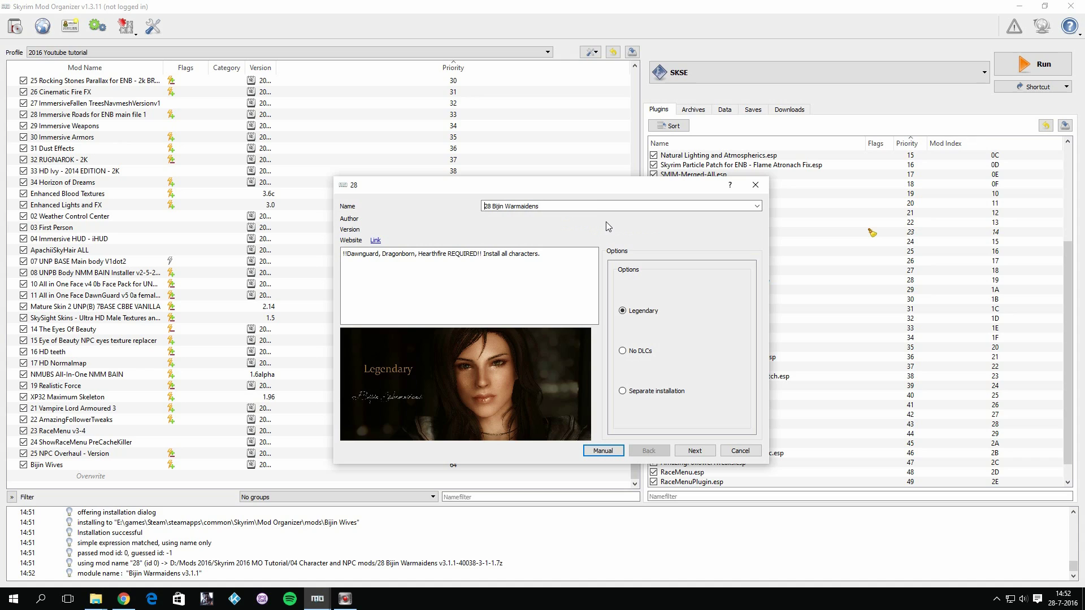
key("Home")
key("Delete")
key("Delete")
key("Delete")
key("shift+Right")
key("shift+Right")
key("shift+Right")
key("shift+Right")
key("shift+Right")
key("shift+Right")
key("shift+Right")
key("shift+Right")
key("shift+Right")
key("shift+Right")
key("shift+Right")
key("shift+Right")
key("shift+Right")
key("shift+Right")
key("shift+Right")
key("shift+Right")
key("ctrl+c")
Install Bijin Warmaidens with the Legendary option, Delphine's Wrinkles and UNP Body, and enable the mod
left_click(695, 455)
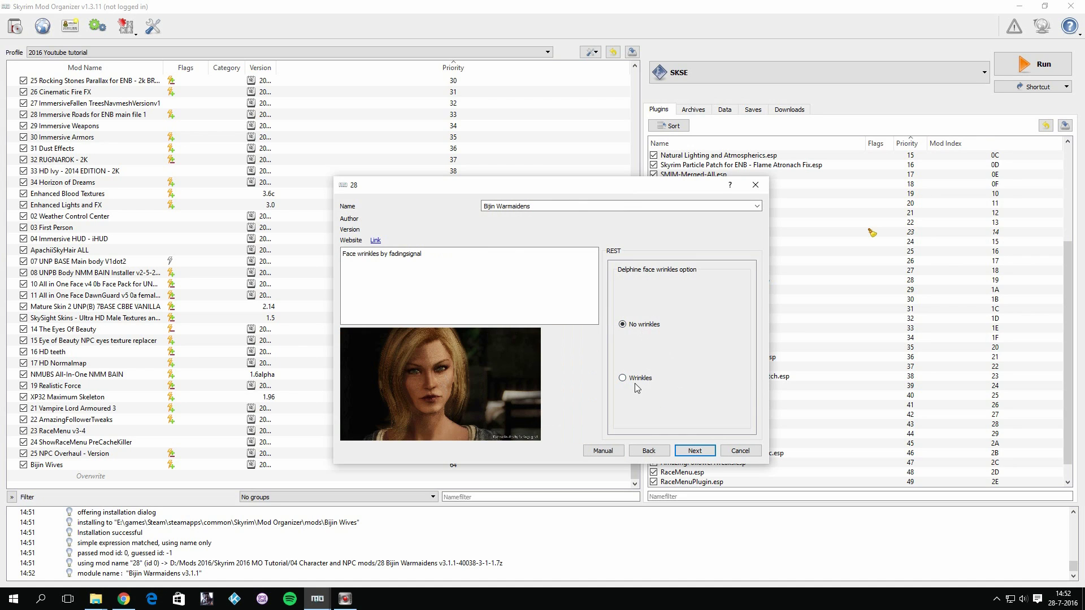
left_click(634, 382)
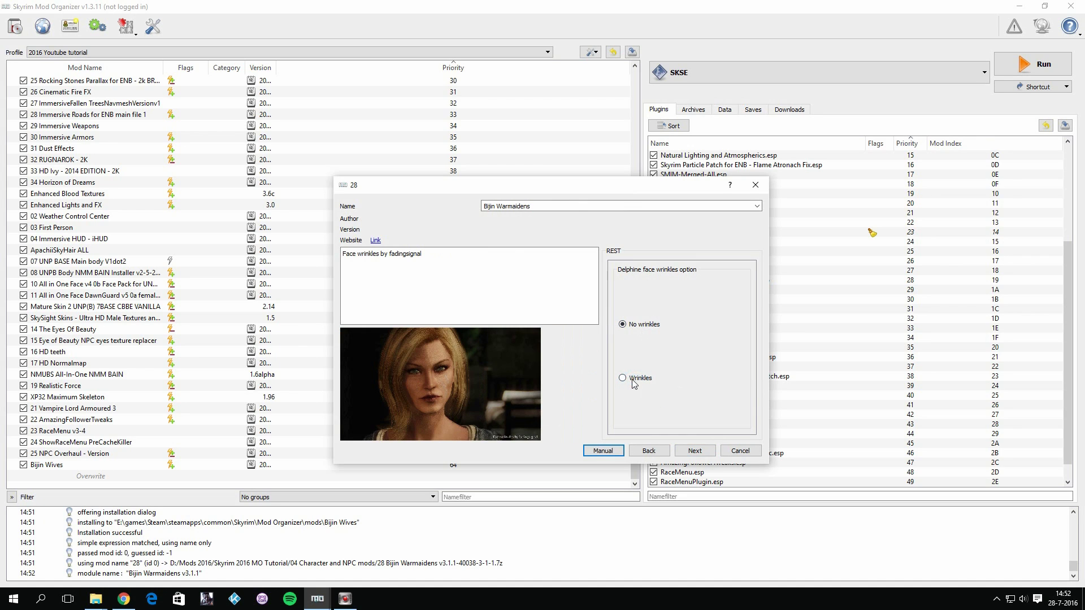
left_click(689, 450)
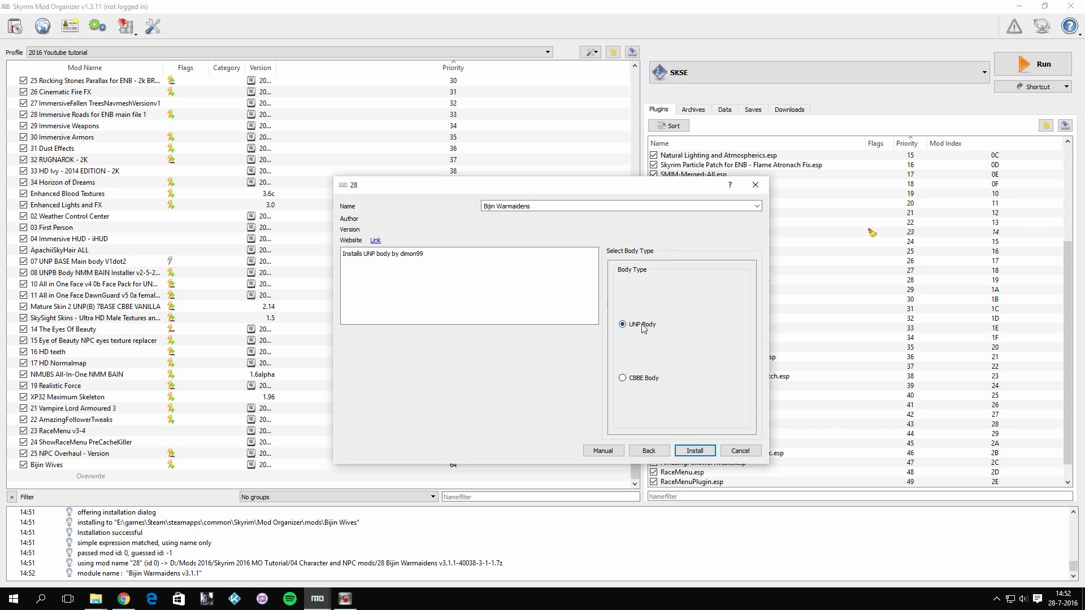
left_click(699, 450)
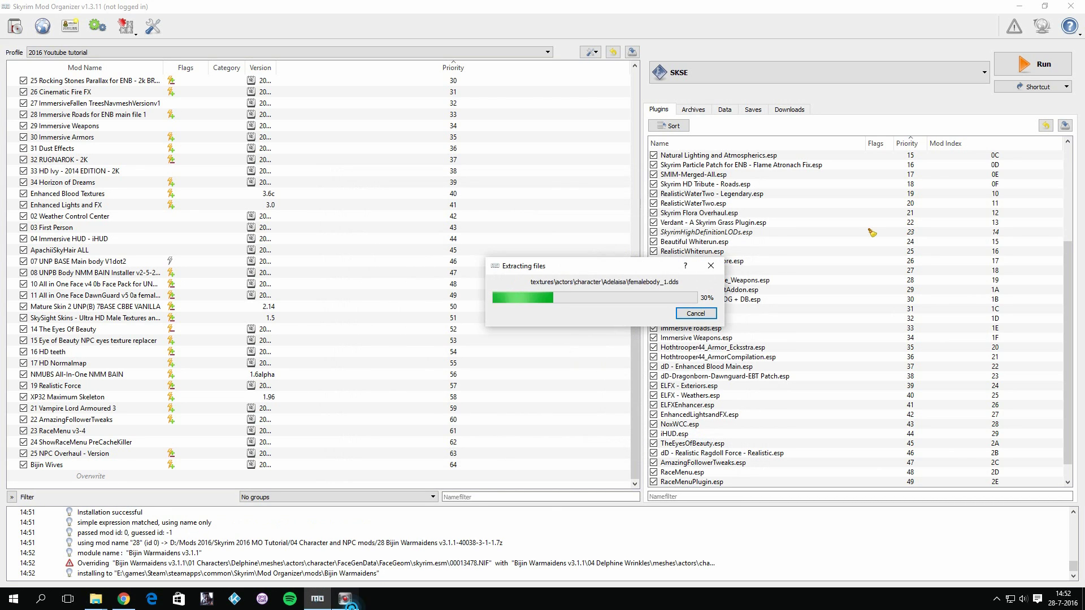
left_click(23, 476)
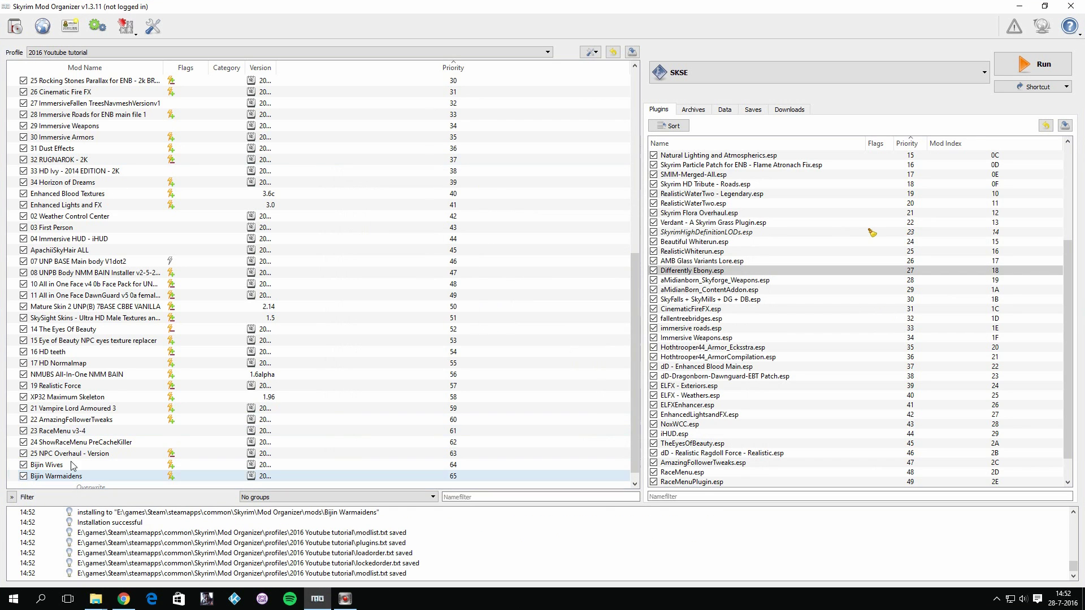
Open the 29 Warmaidens High-resolution skin textures for UNP archive for installation and paste Bijin Warmaidens as its name
left_click(15, 26)
scroll(273, 237, "down", 8)
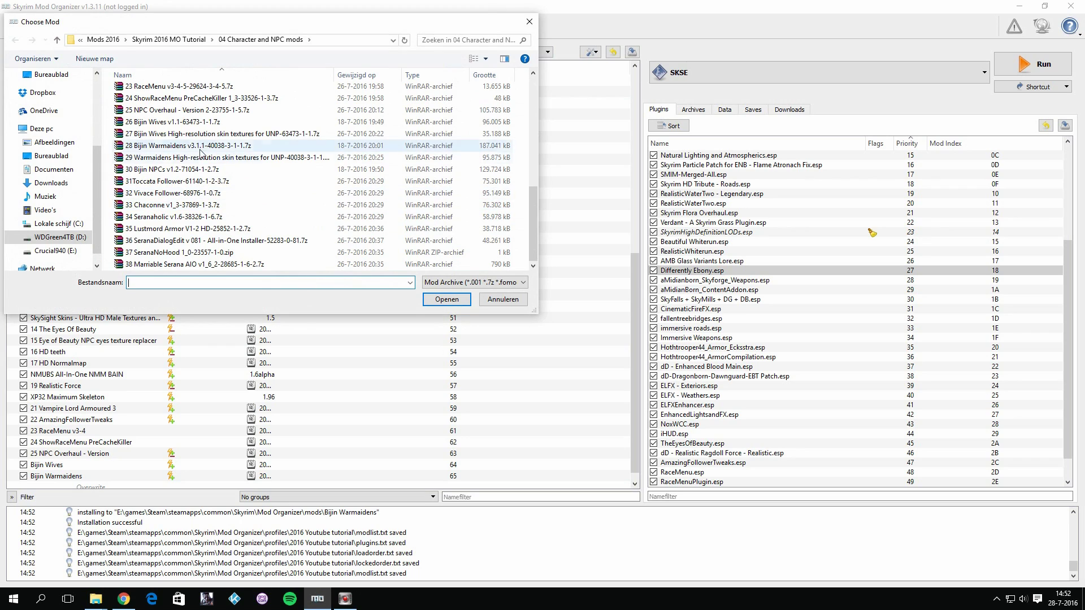
double_click(238, 164)
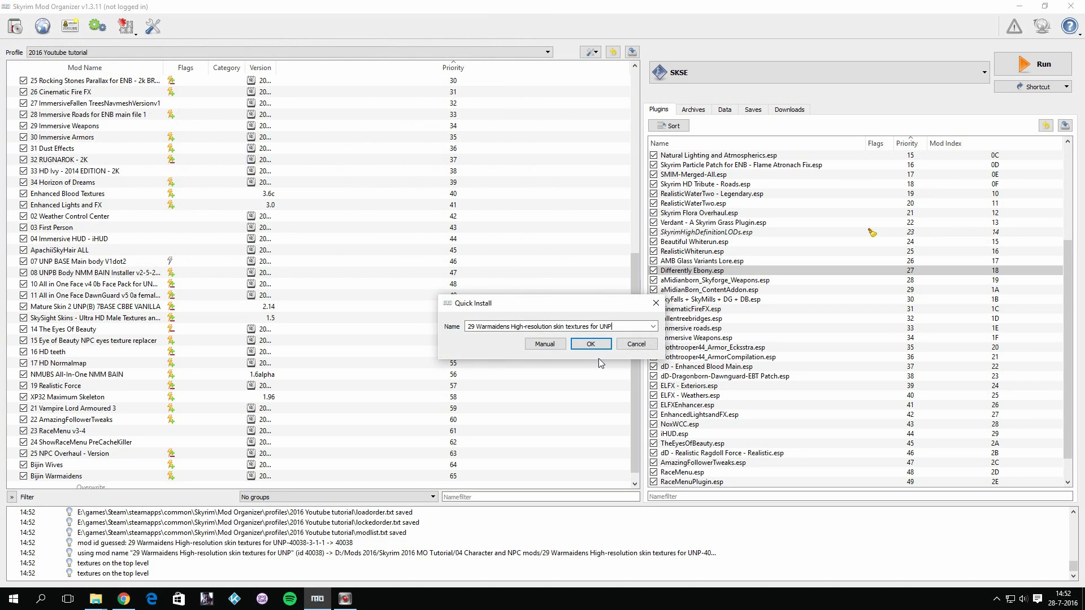
key("ctrl+v")
Install the textures manually with the Bijin Warmaidens v3.1.1 High Resolution Textures UNP folder as data directory, merging them into the existing Bijin Warmaidens mod
left_click(544, 343)
double_click(476, 281)
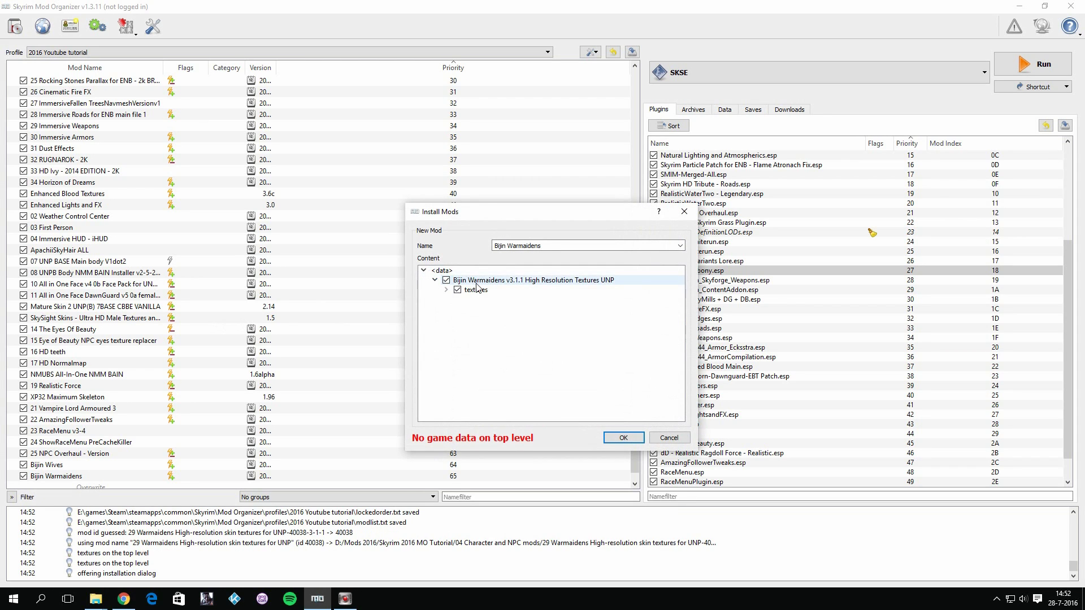
right_click(476, 282)
left_click(492, 291)
left_click(623, 437)
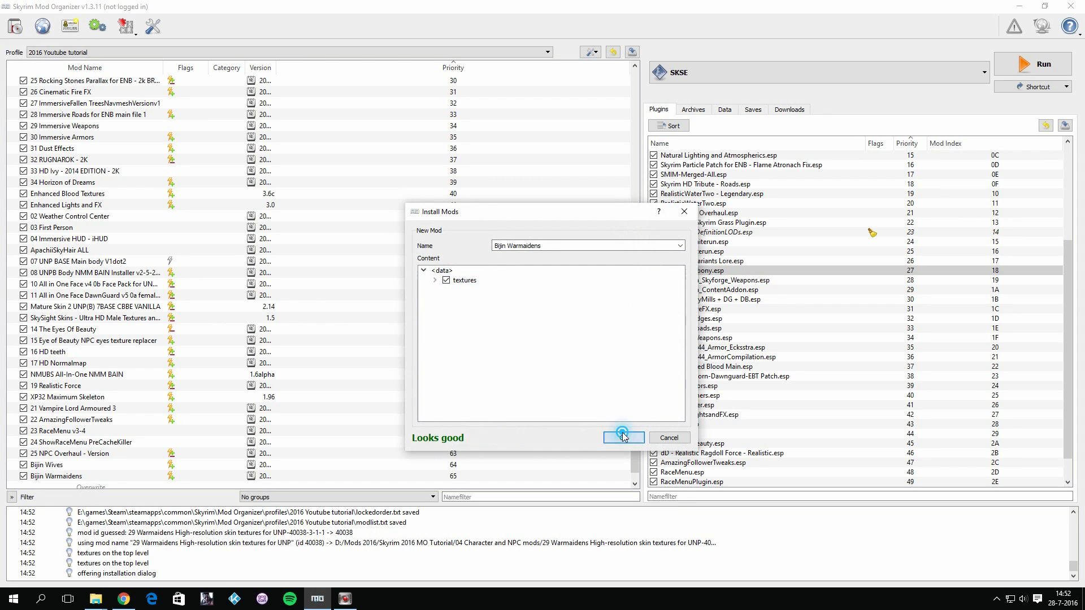
left_click(521, 364)
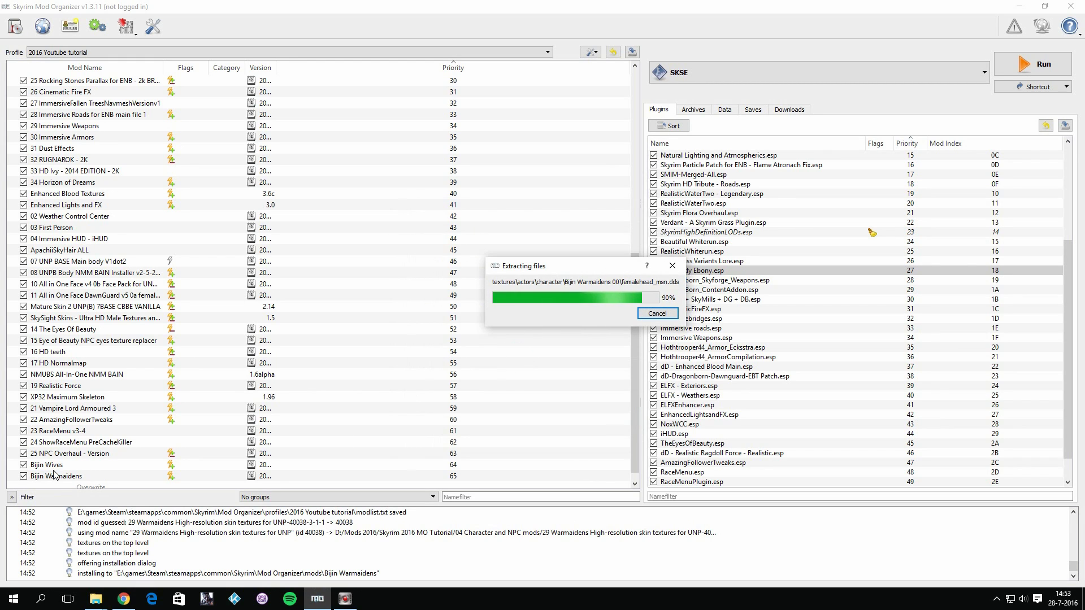
scroll(51, 469, "down", 1)
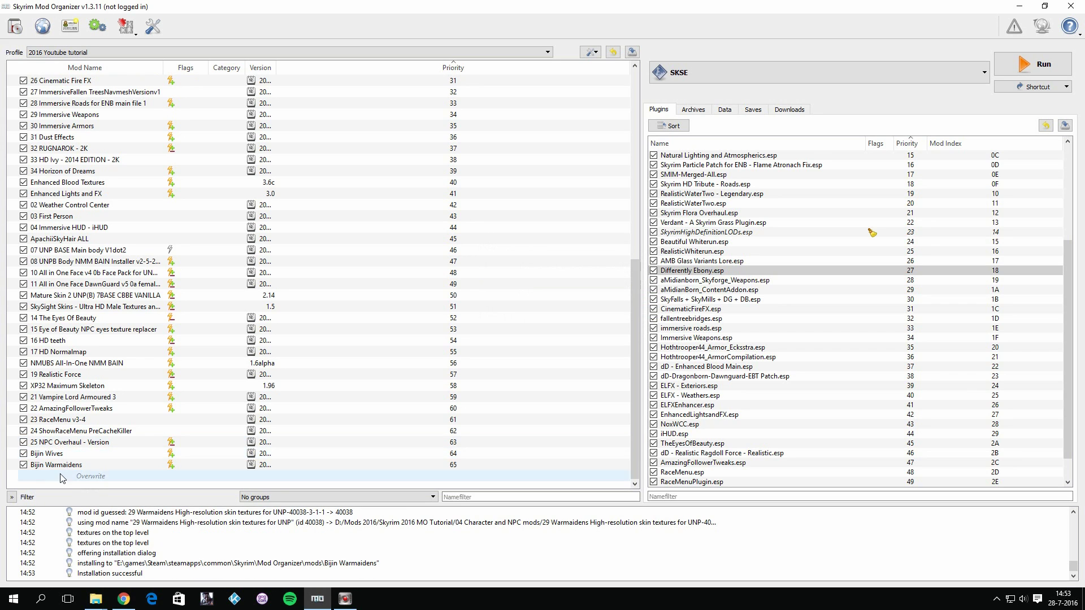
Open the 30 Bijin NPCs v1.2-71054-1-2.7z archive from the 04 Character and NPC mods folder for installation
left_click(14, 27)
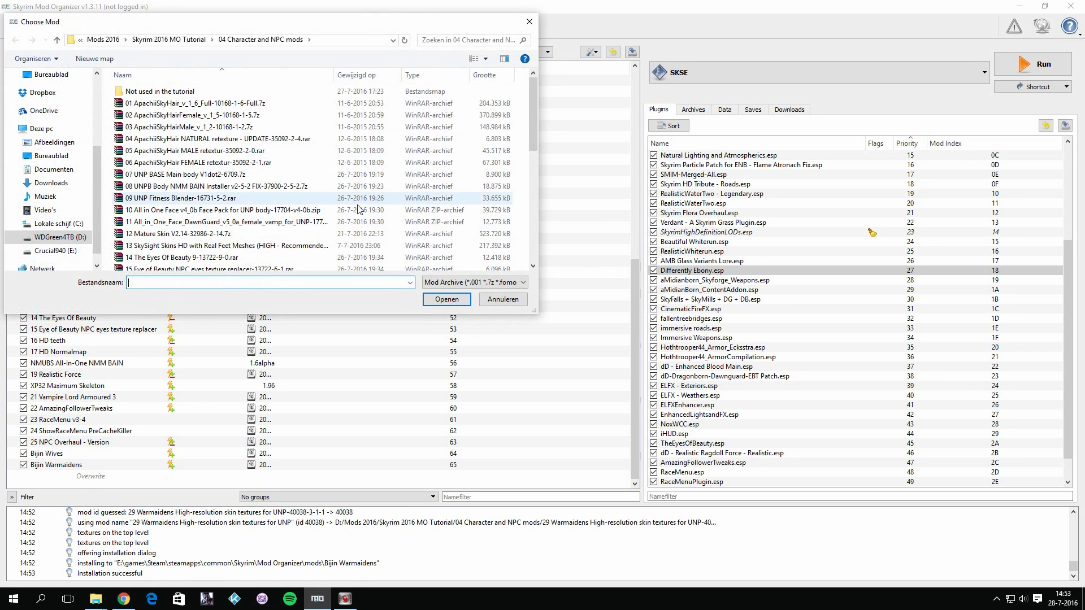
scroll(252, 248, "down", 3)
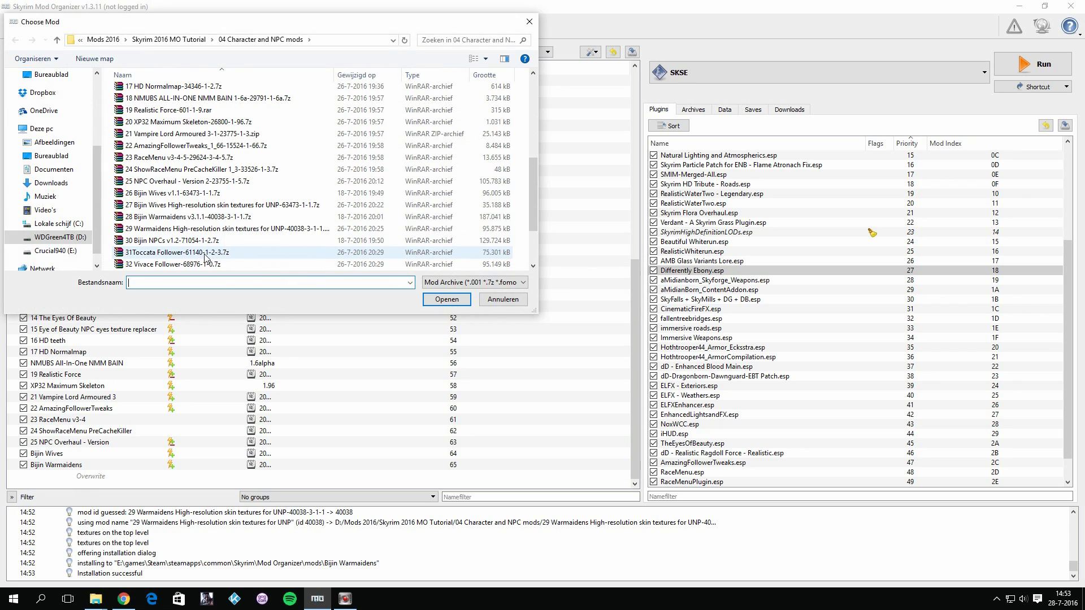
left_click(180, 243)
double_click(179, 243)
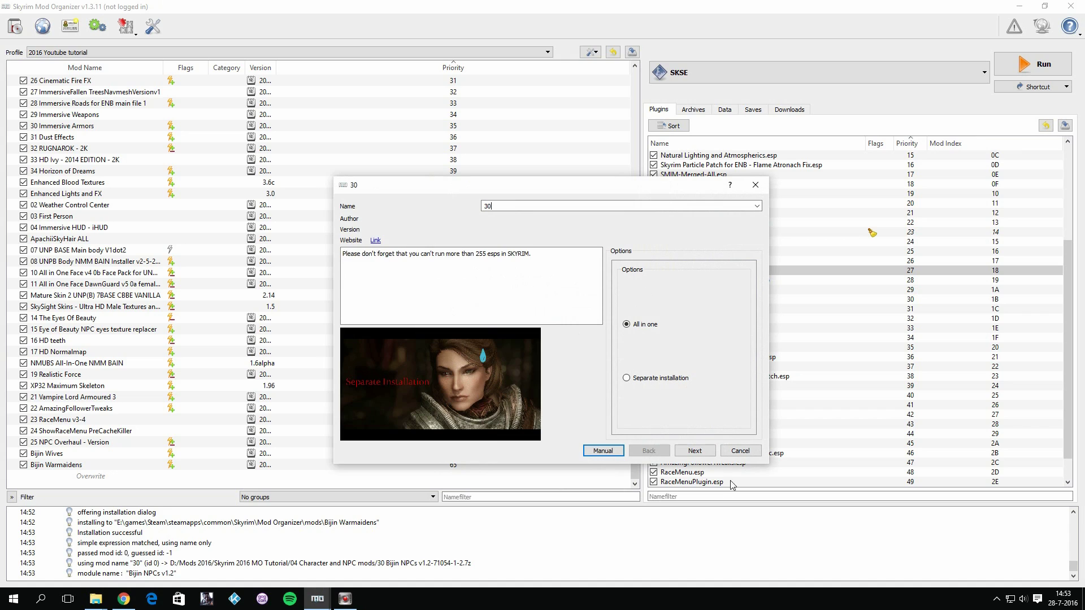
Install Bijin NPCs with All in one, the Hi babe hairstyle for Adrianne, Non wrinkles for Rikke and With wrinkle for Maven
left_click(695, 450)
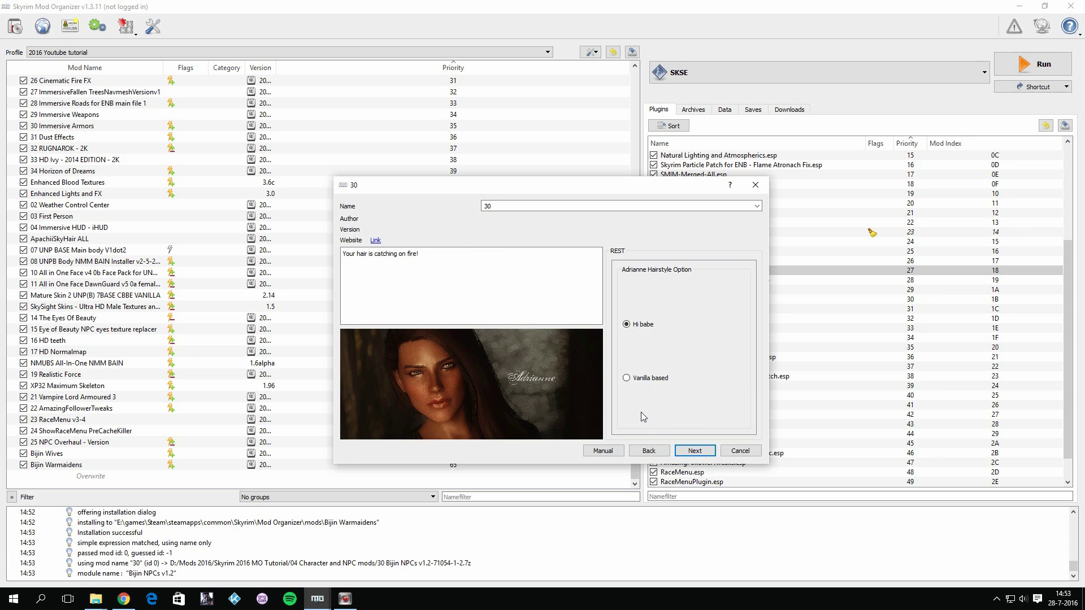
left_click(695, 451)
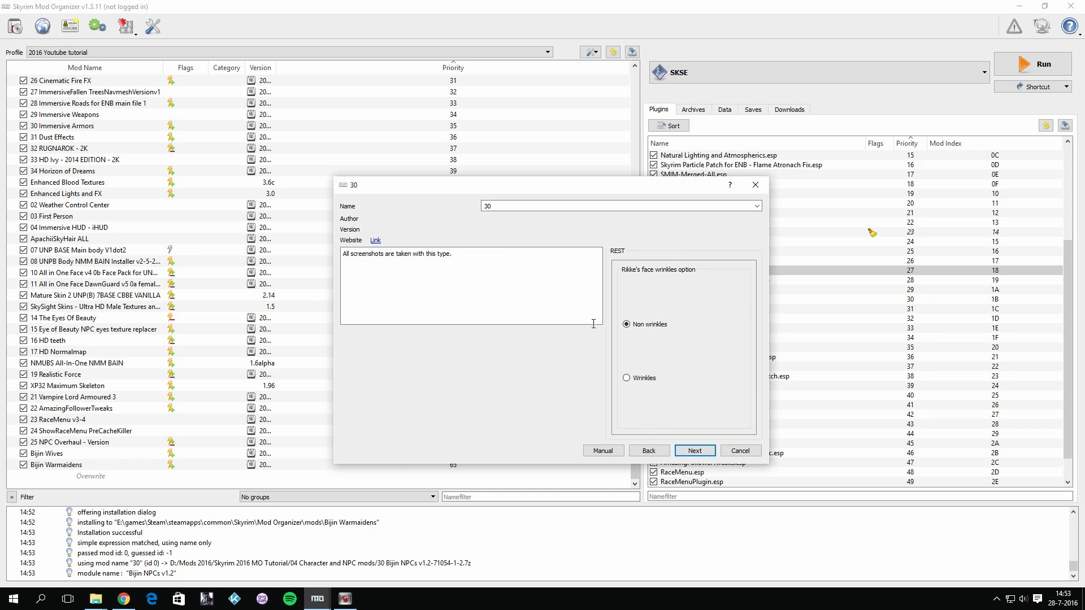
left_click(698, 450)
left_click(699, 449)
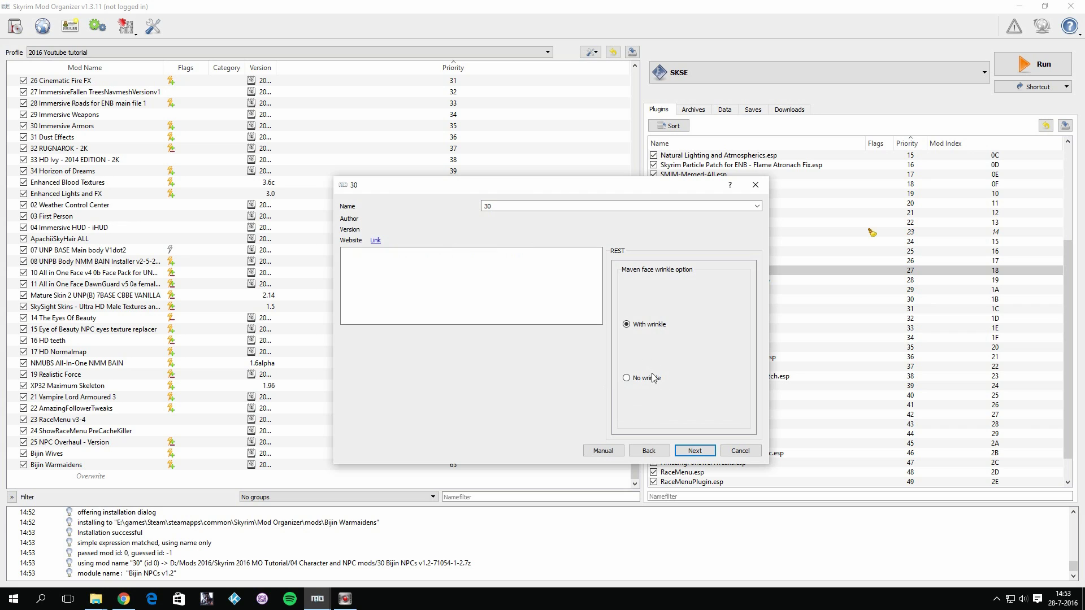
left_click(698, 450)
left_click(696, 450)
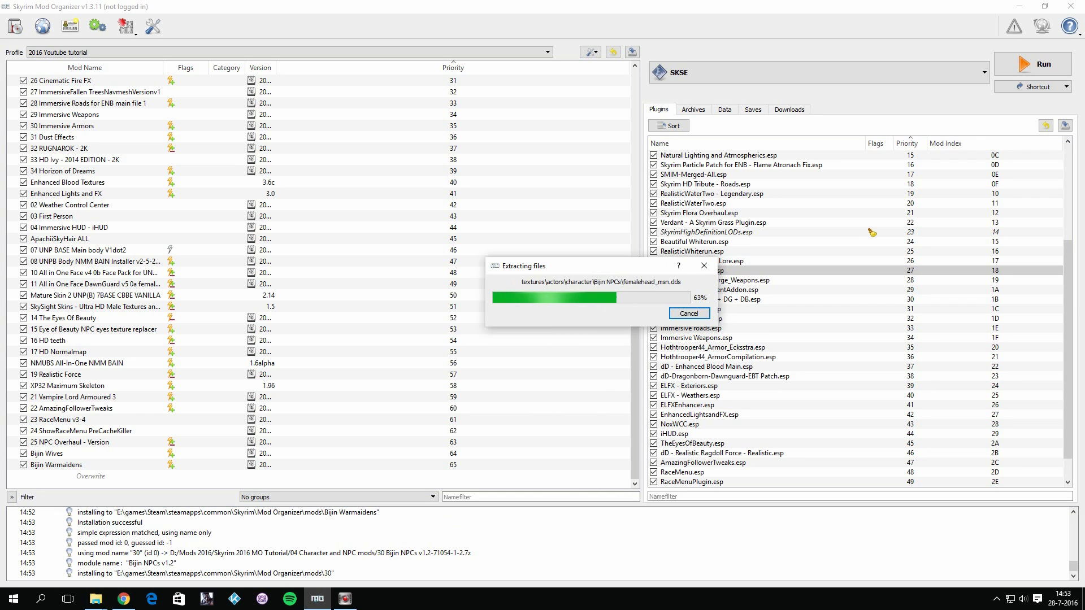
Switch to the guide in Chrome and open the Toccata, Vivace and Chaconne Follower links in separate new tabs
left_click(124, 600)
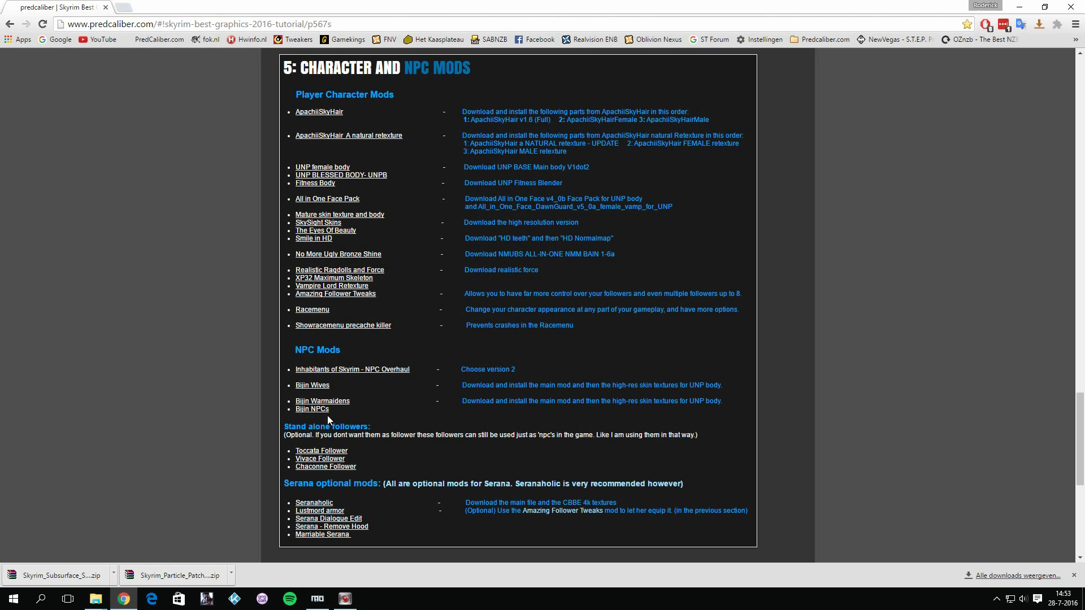
scroll(368, 433, "down", 1)
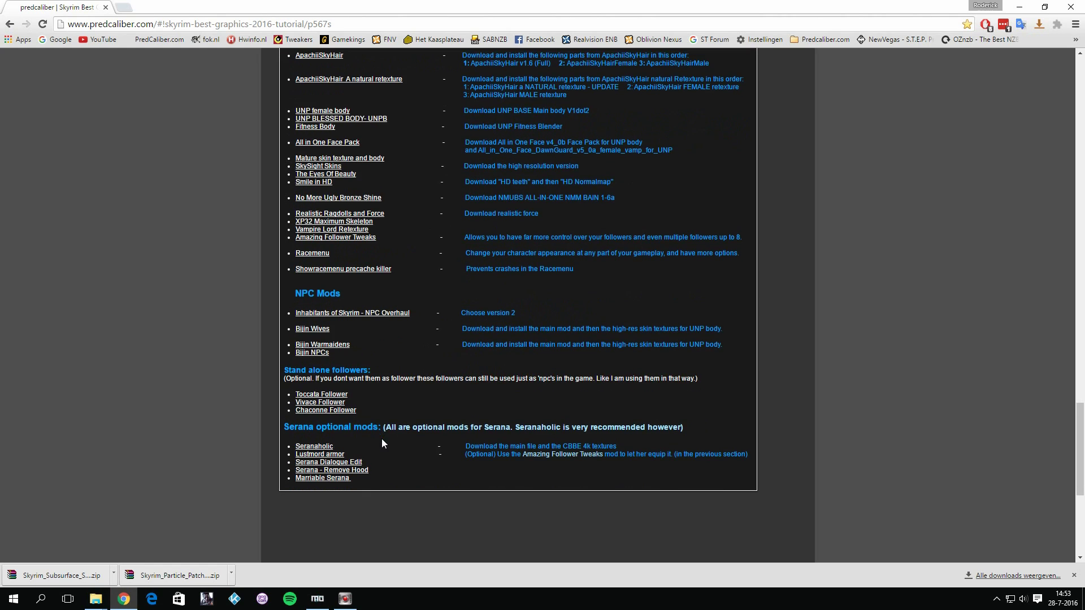
right_click(327, 397)
left_click(344, 402)
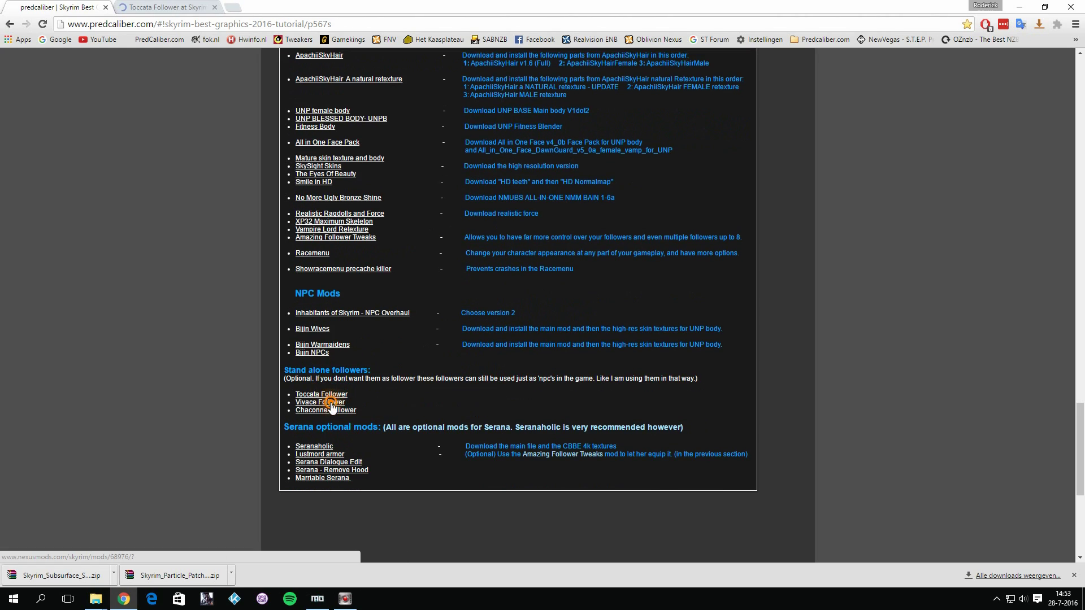
right_click(332, 406)
left_click(358, 412)
right_click(339, 411)
left_click(364, 418)
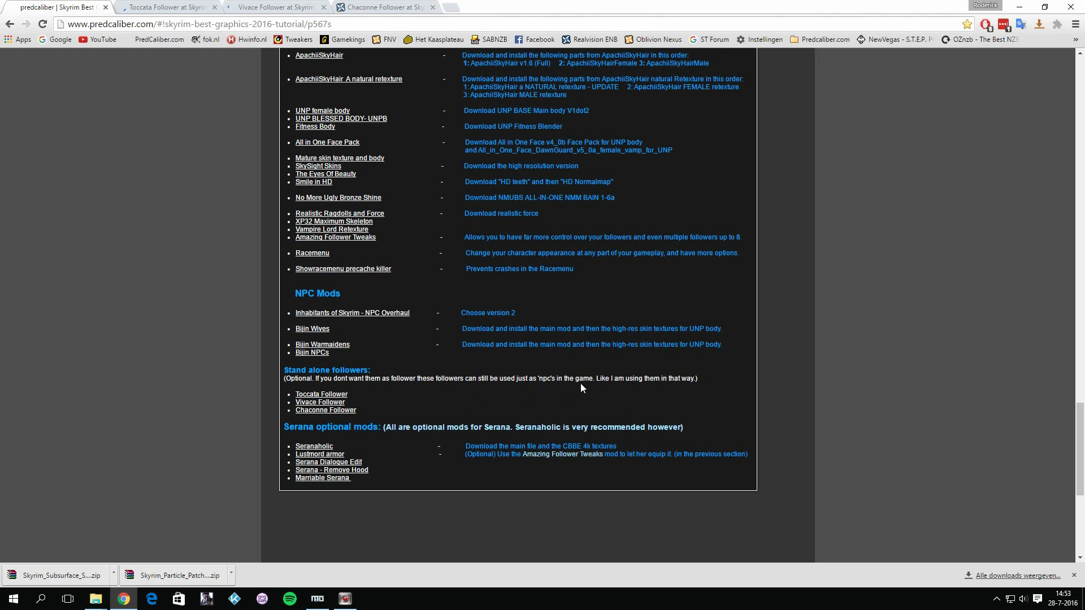
Look over the Nexus description pages of the Toccata, Vivace and Chaconne followers
left_click(168, 7)
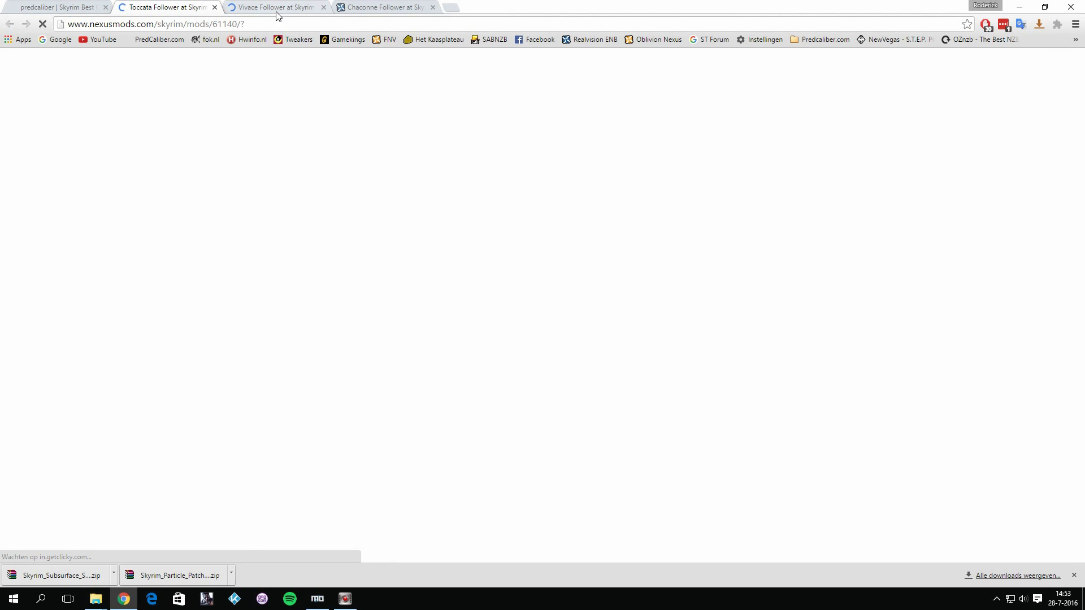
left_click(366, 6)
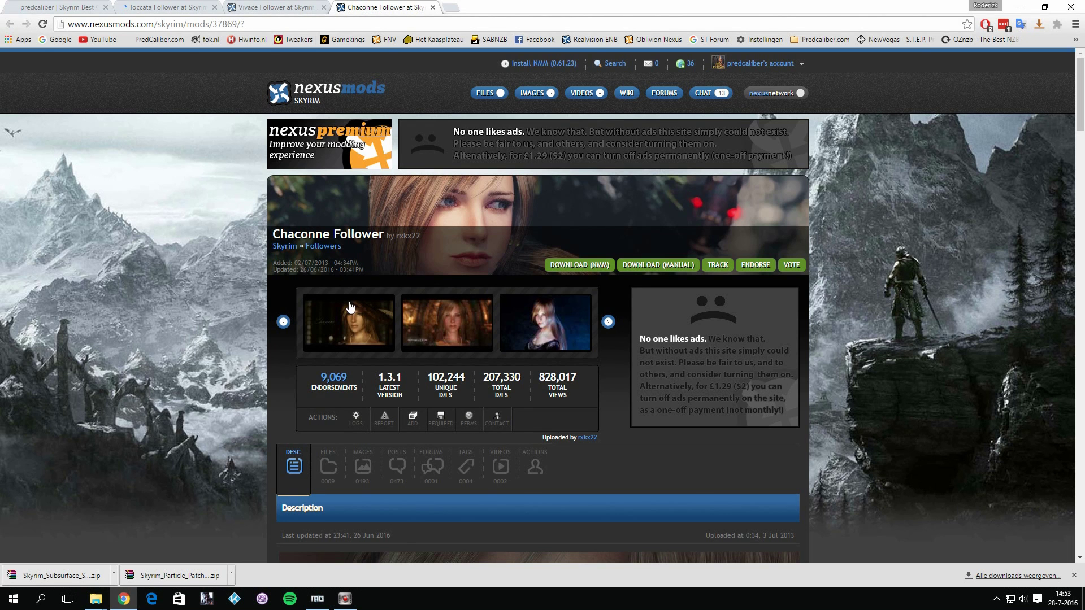
left_click(263, 7)
left_click(168, 6)
left_click(488, 92)
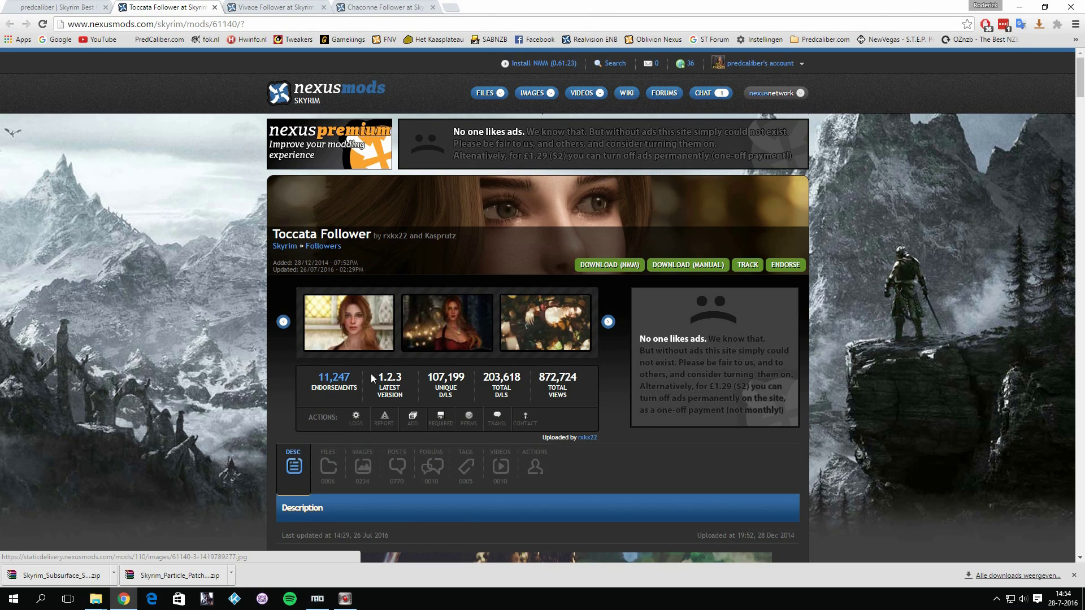
scroll(339, 407, "down", 3)
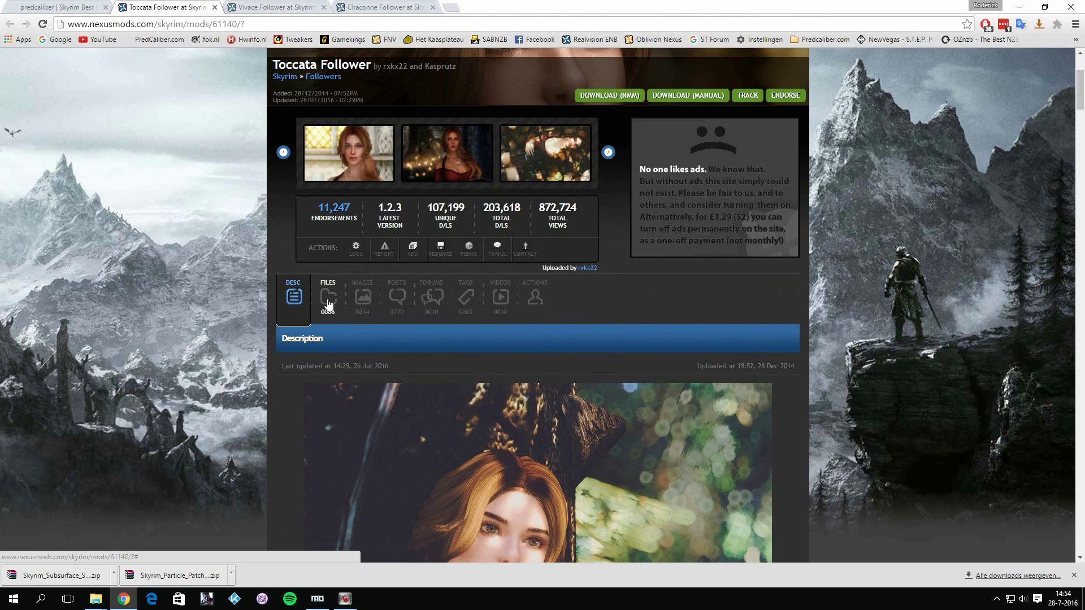
key("ctrl+Tab")
left_click(383, 8)
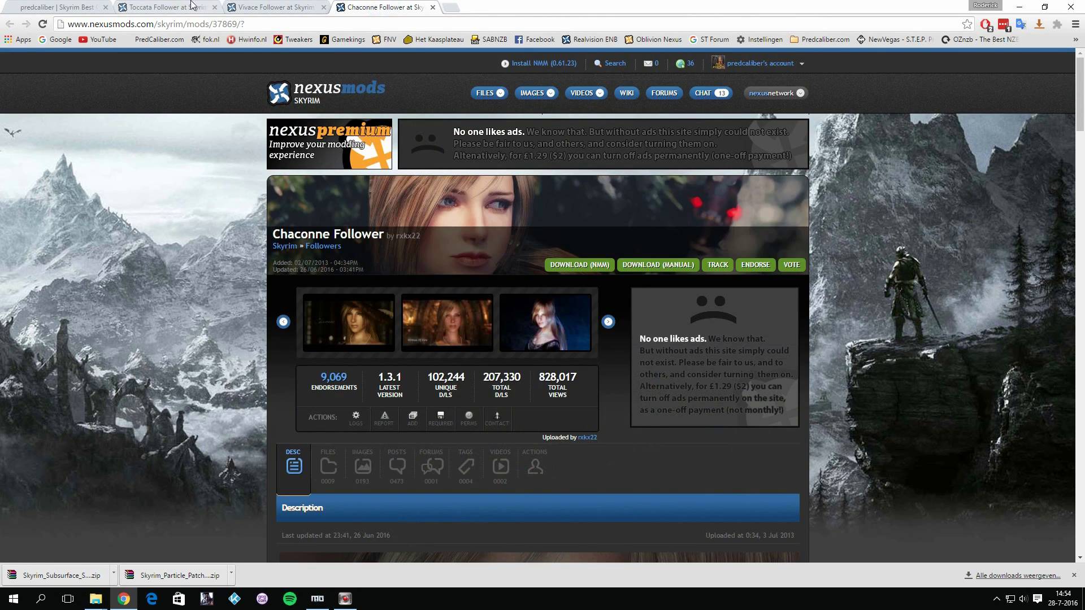
left_click(193, 7)
left_click(241, 7)
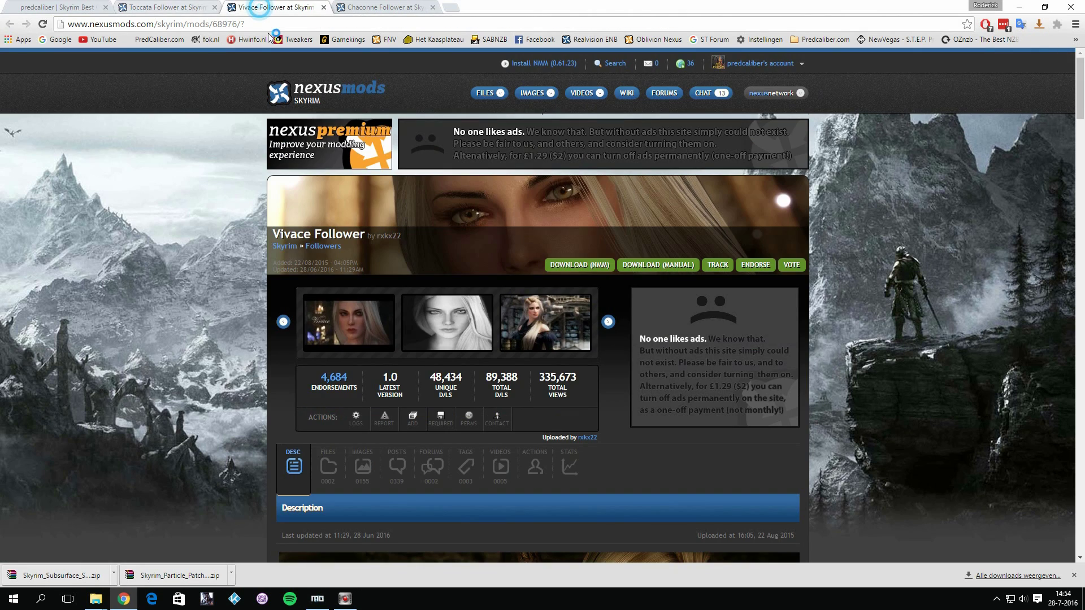
Examine the downloadable files offered for the Chaconne, Vivace and Toccata followers
left_click(357, 8)
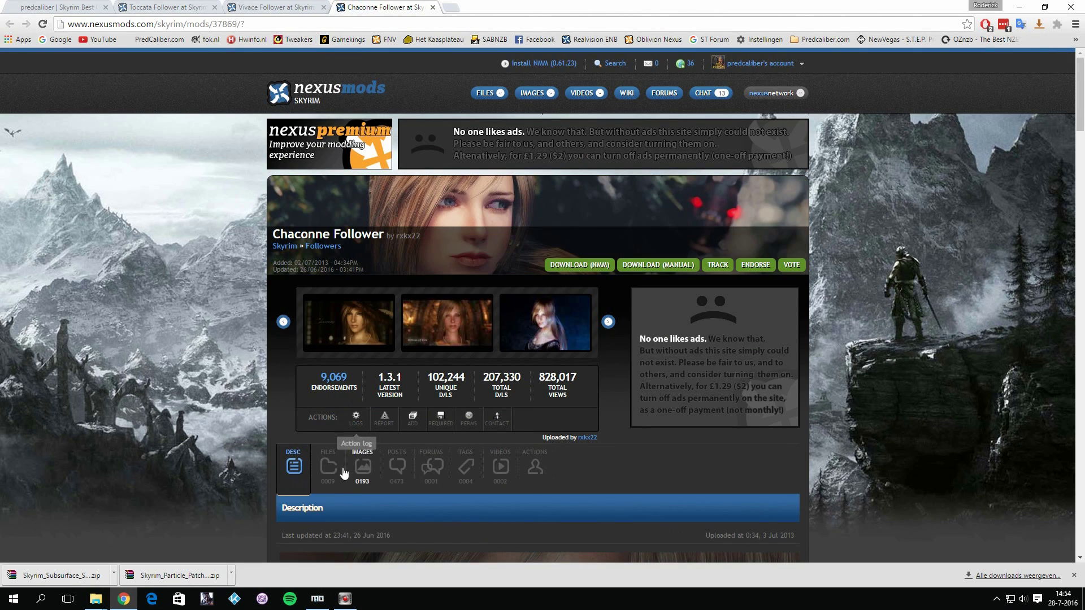
scroll(405, 452, "down", 4)
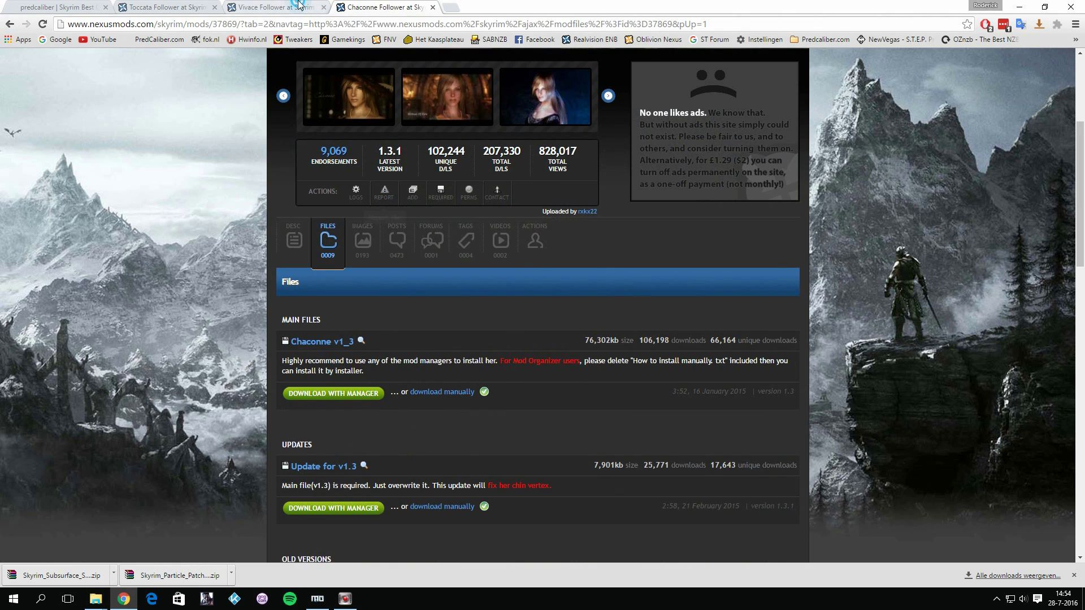
left_click(276, 6)
scroll(355, 376, "down", 4)
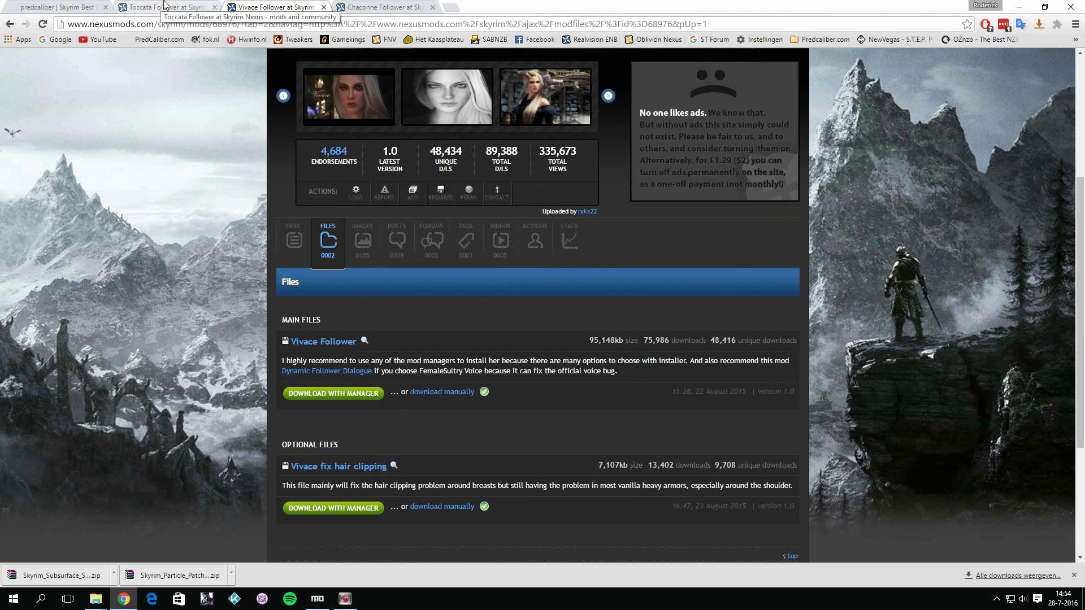
left_click(162, 6)
scroll(450, 364, "down", 2)
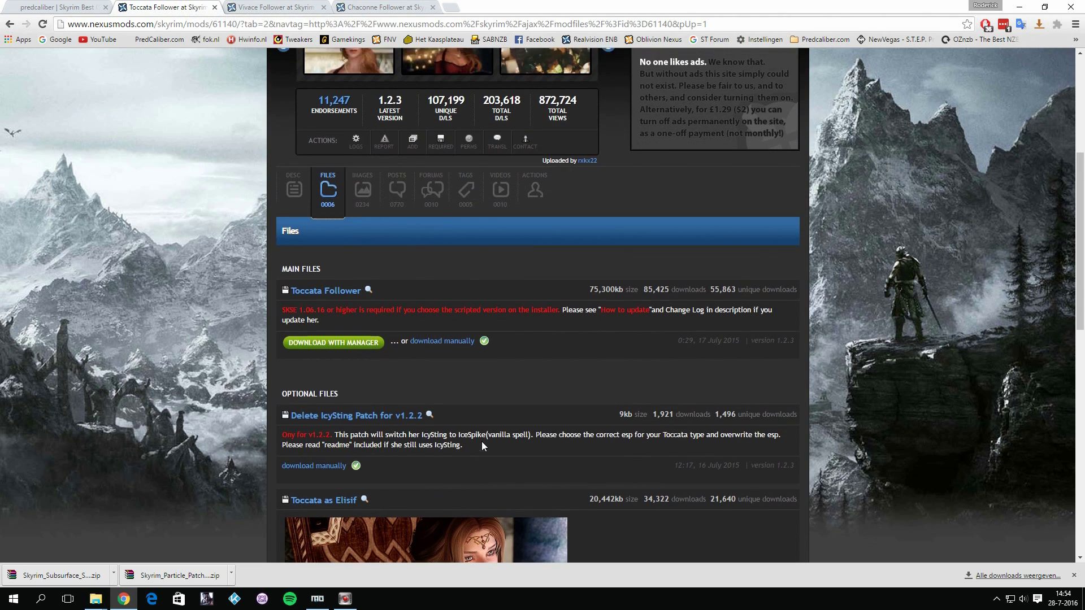
scroll(482, 442, "up", 2)
Switch to Mod Organizer and open the 31Toccata Follower-61140-1-2-3.7z archive for installation
mouse_move(328, 602)
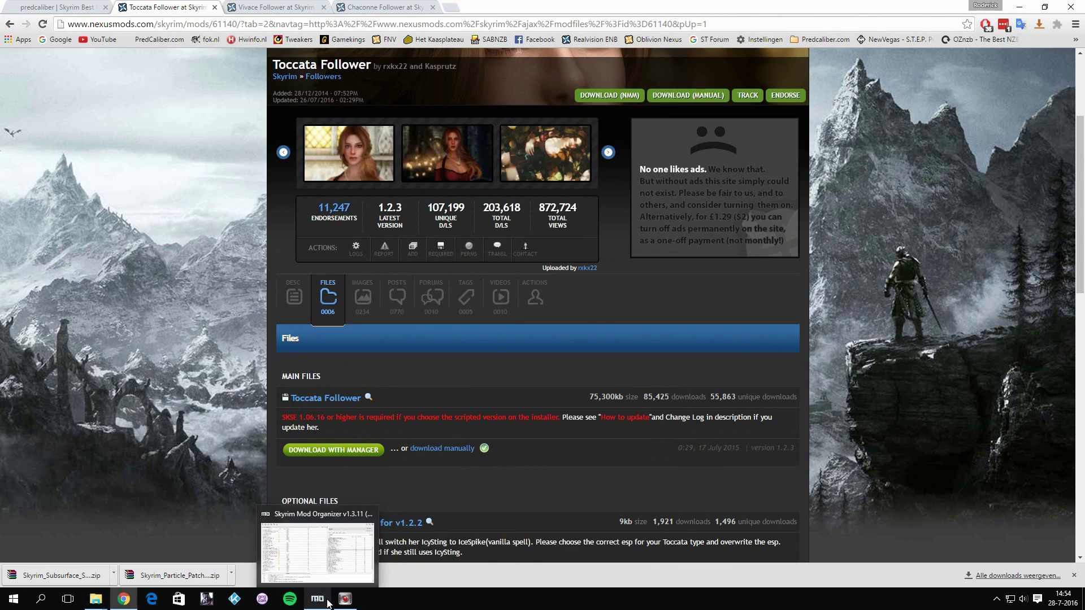
left_click(317, 599)
left_click(15, 27)
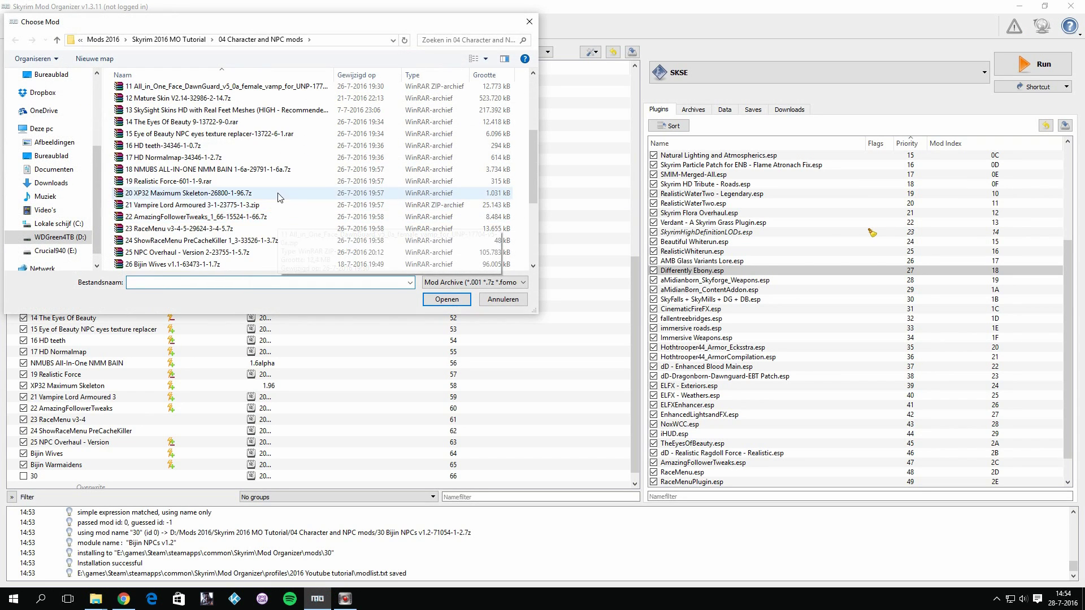
scroll(277, 197, "down", 3)
left_click(158, 218)
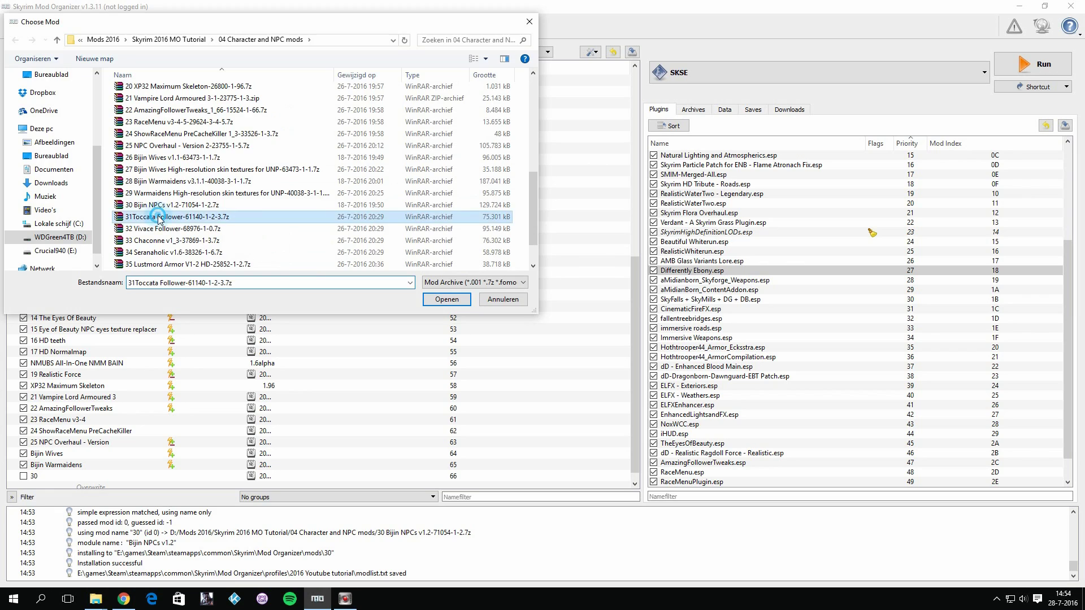
double_click(159, 217)
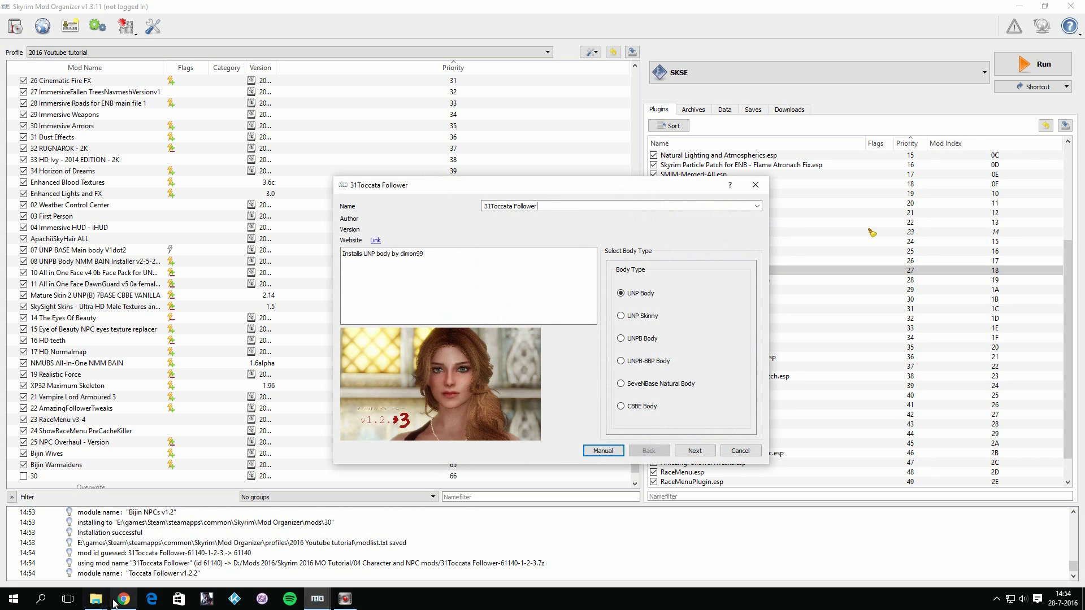
Check the archive names in the 04 Character and NPC mods folder in File Explorer and close the window
left_click(51, 543)
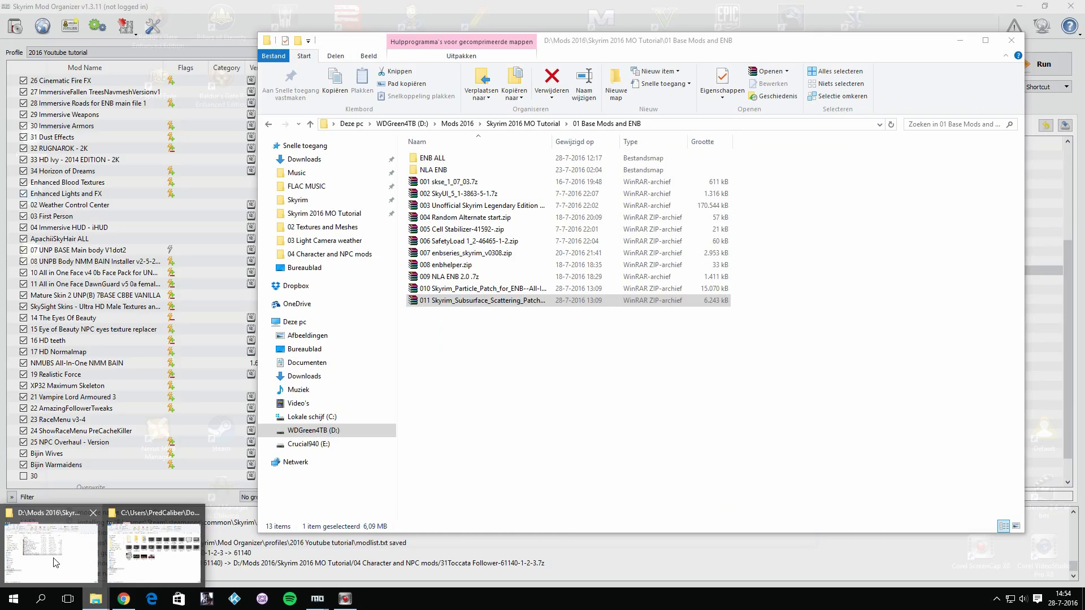
left_click(521, 124)
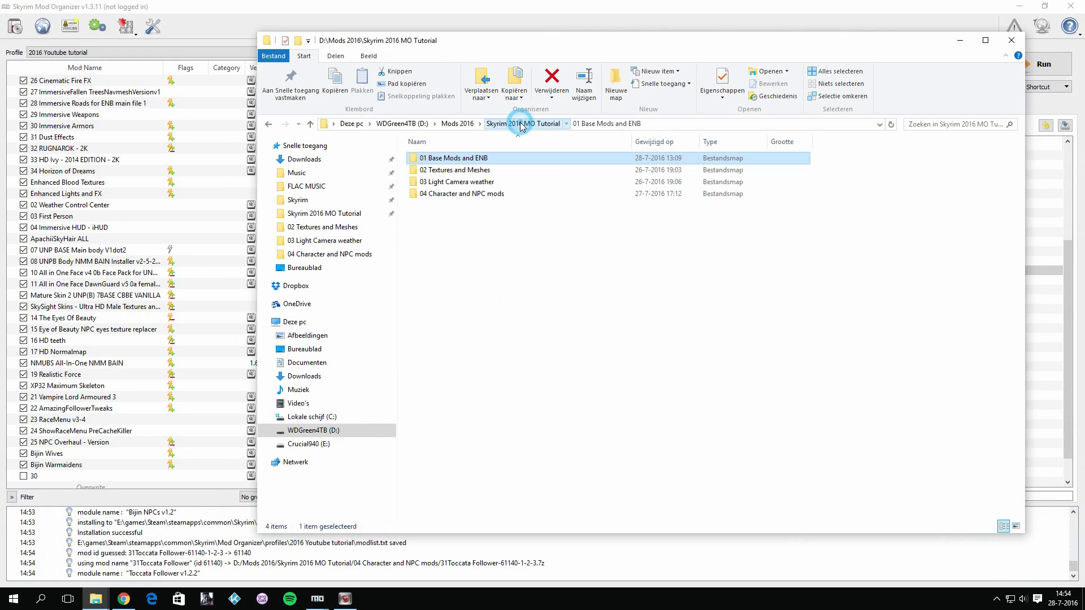
double_click(450, 195)
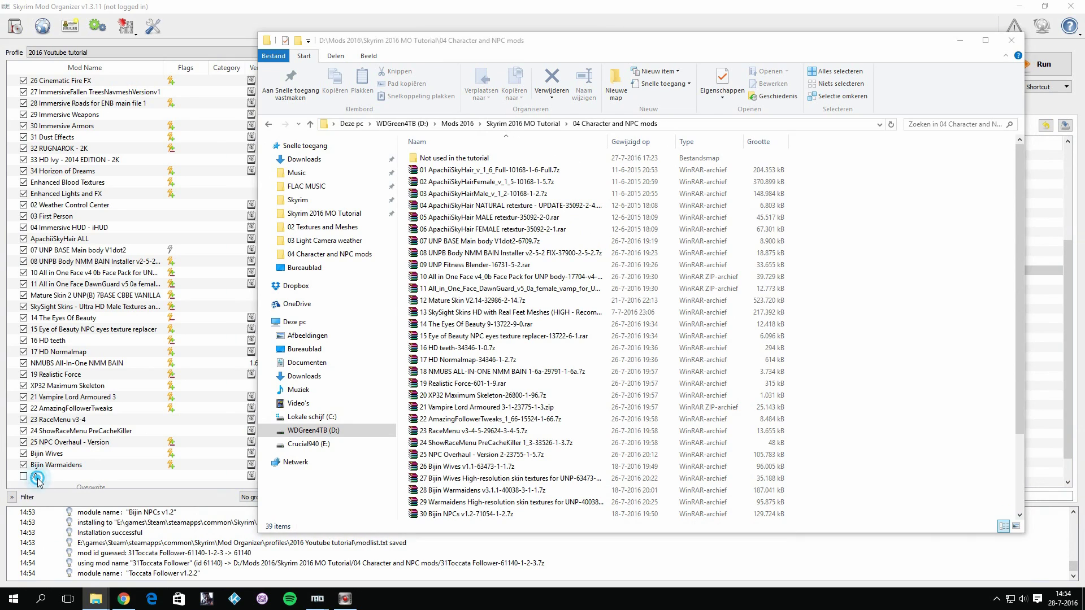
left_click(1012, 40)
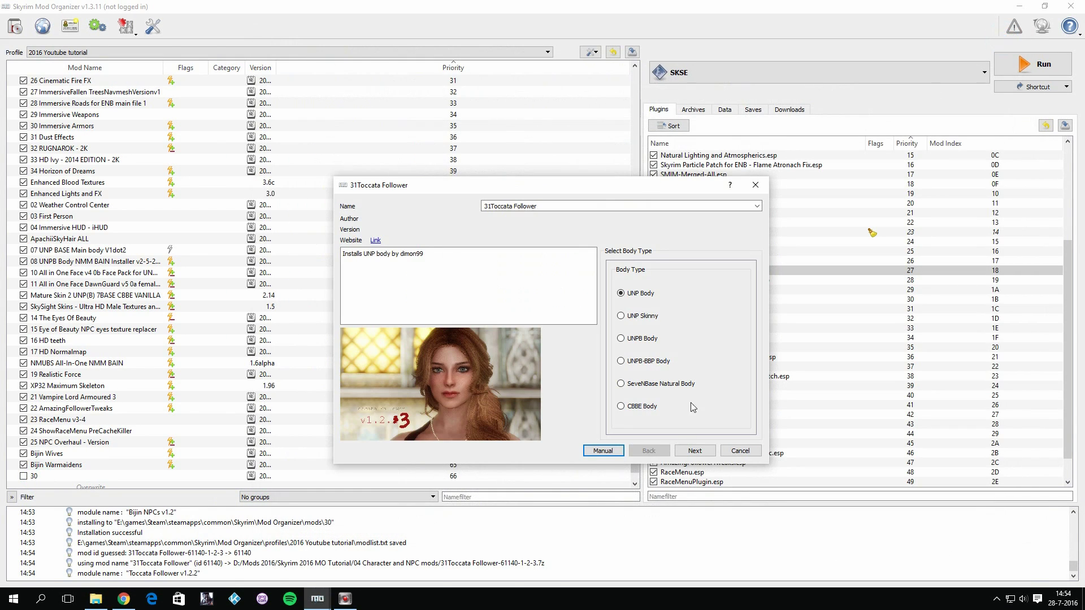
Install Toccata Follower with UNP Body, the 4k body texture size and the Scripted version
left_click(704, 451)
left_click(621, 378)
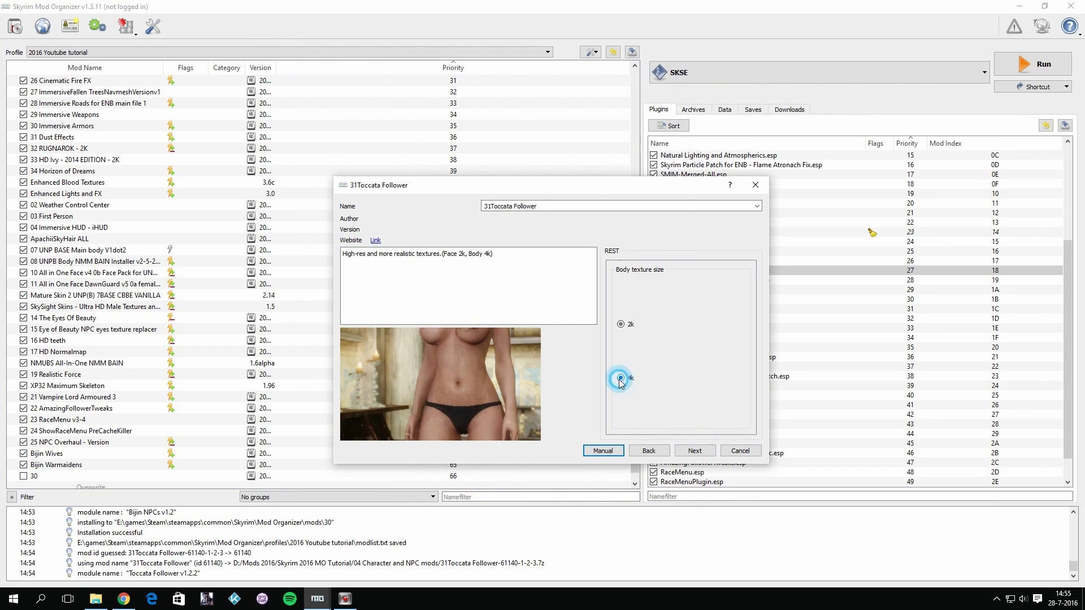
left_click(696, 452)
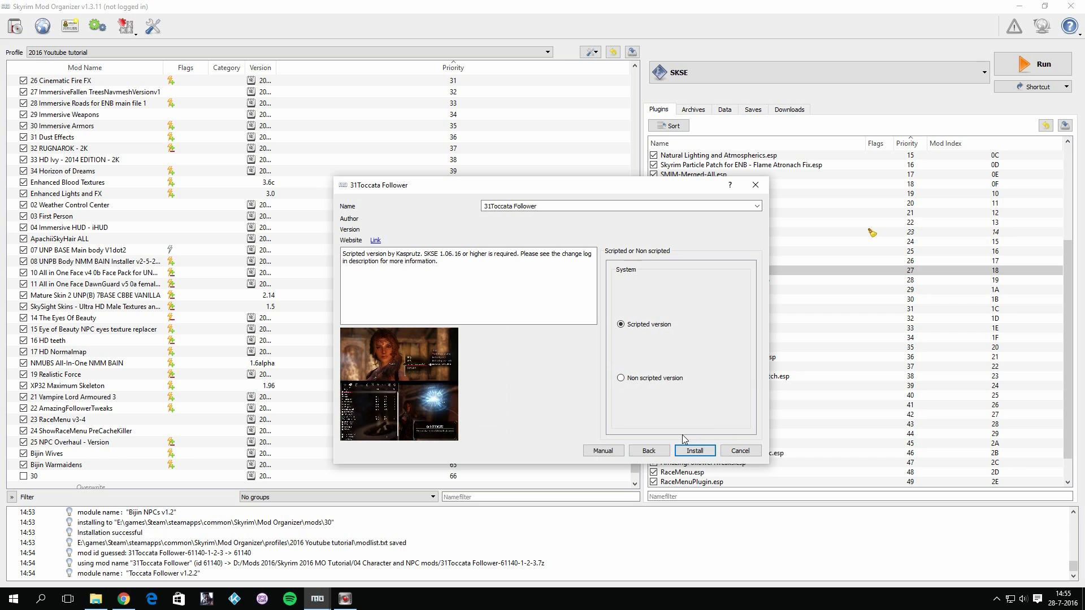
left_click(697, 452)
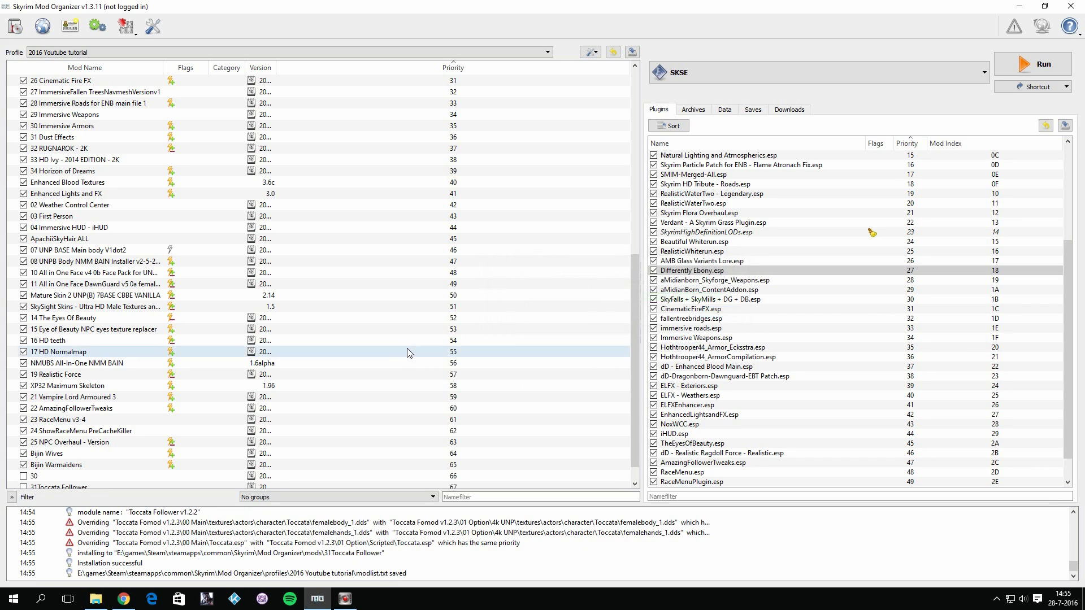
Enable the mod named 30 and rename it as Bijin NPCs
left_click(23, 453)
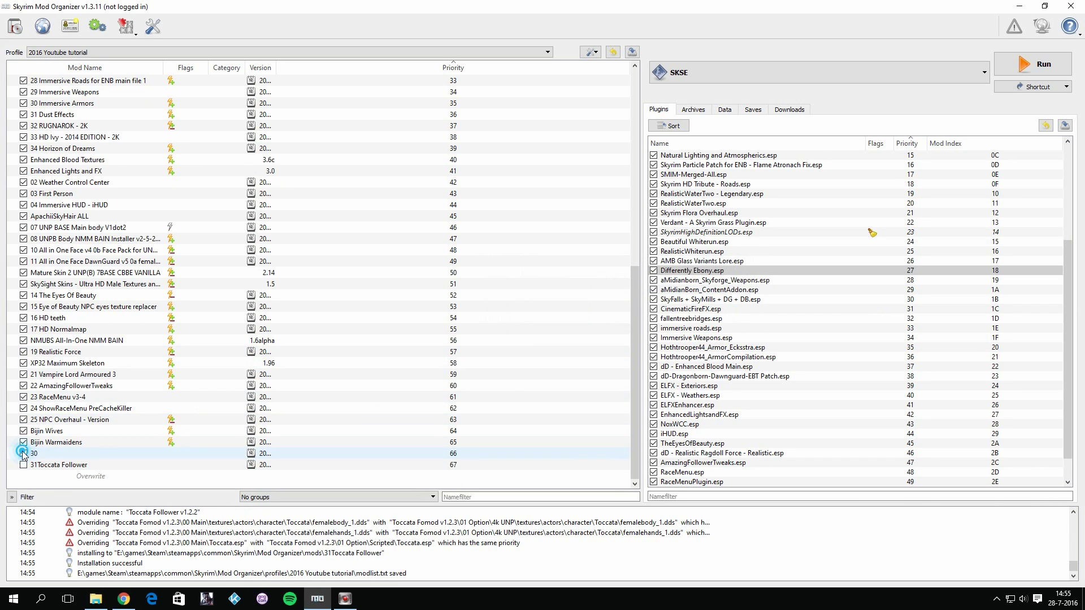
right_click(40, 452)
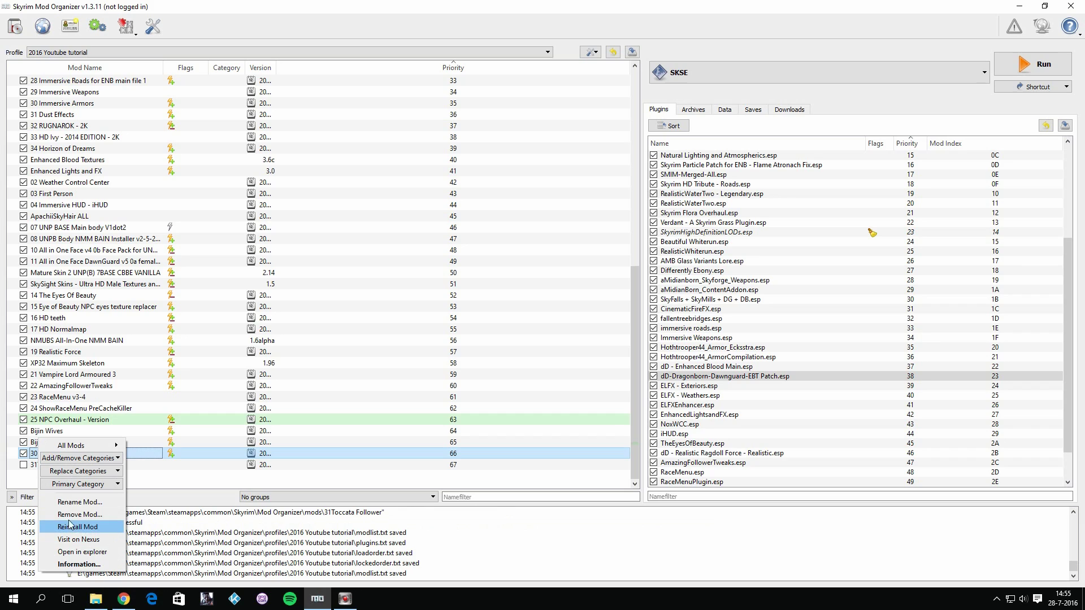
left_click(79, 502)
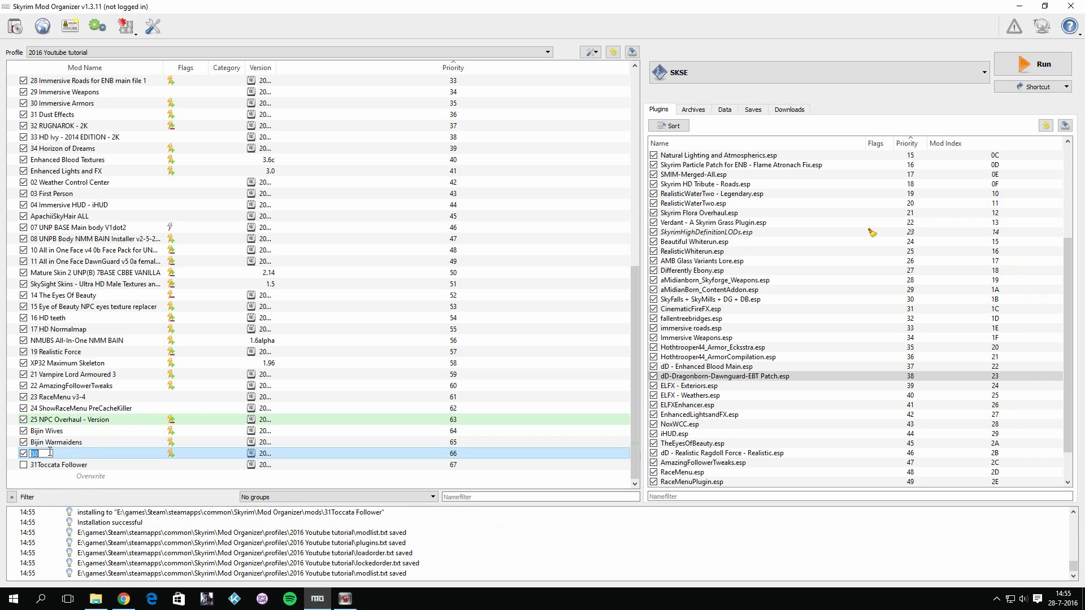
key("BackSpace")
type("Bijin NPCs")
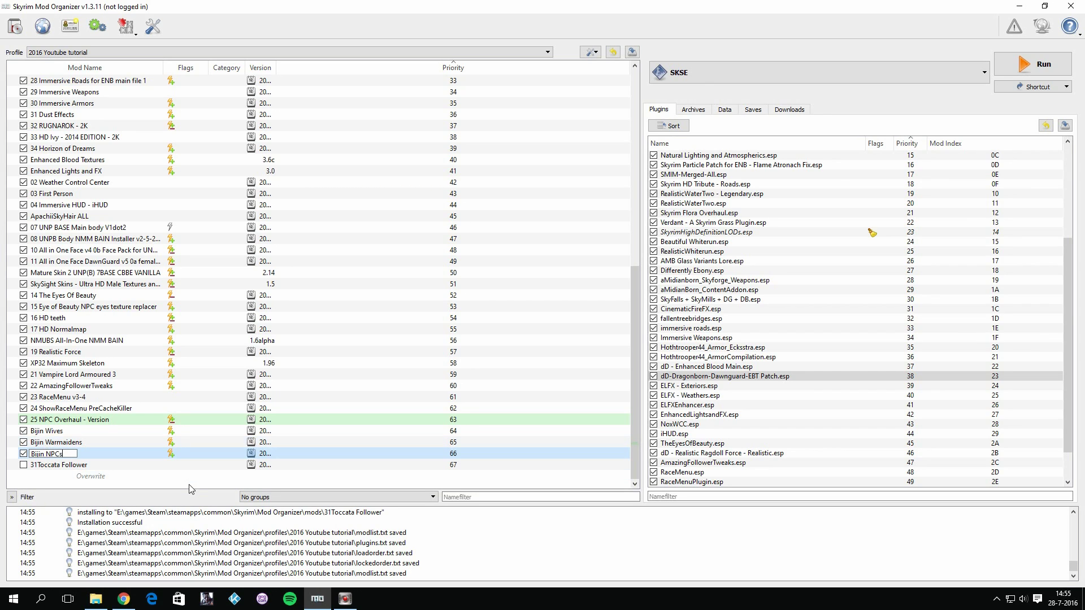
Enable the 31Toccata Follower mod in the mod list
left_click(42, 465)
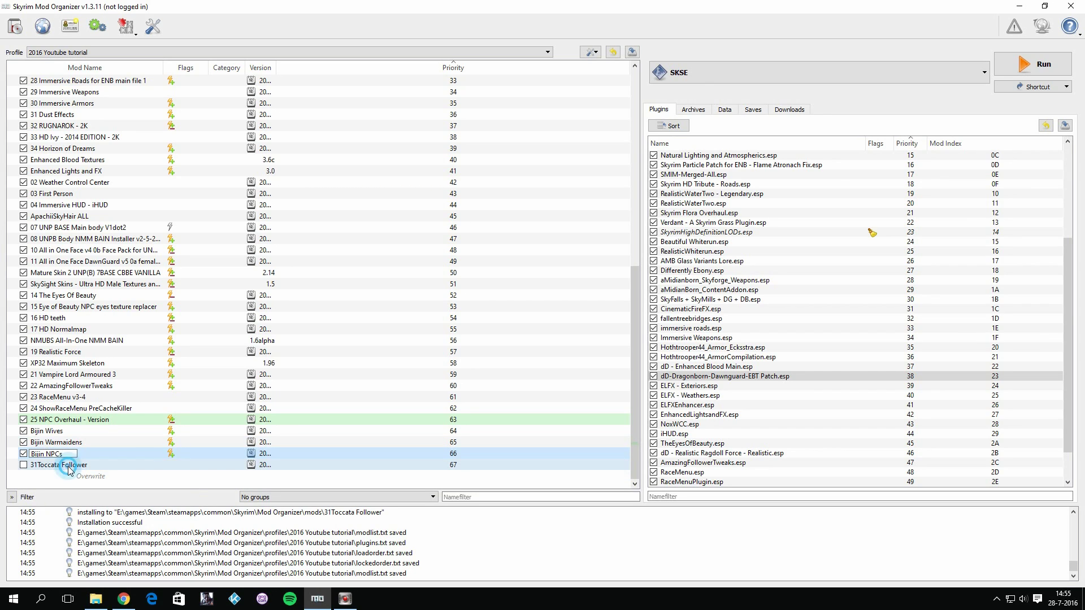
left_click(23, 464)
scroll(700, 353, "up", 7)
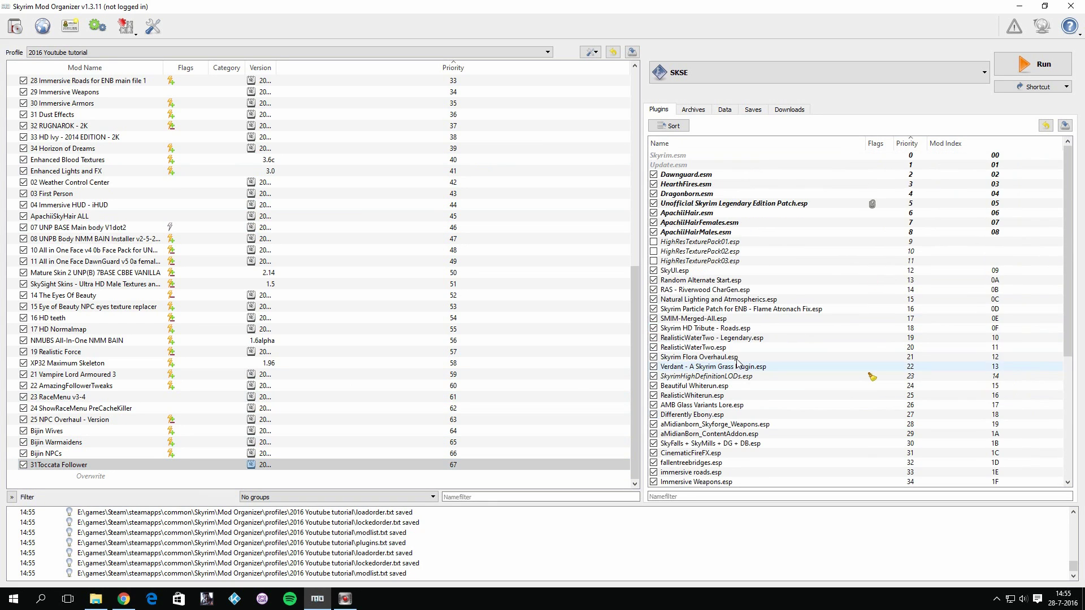
scroll(702, 352, "down", 5)
scroll(690, 407, "down", 5)
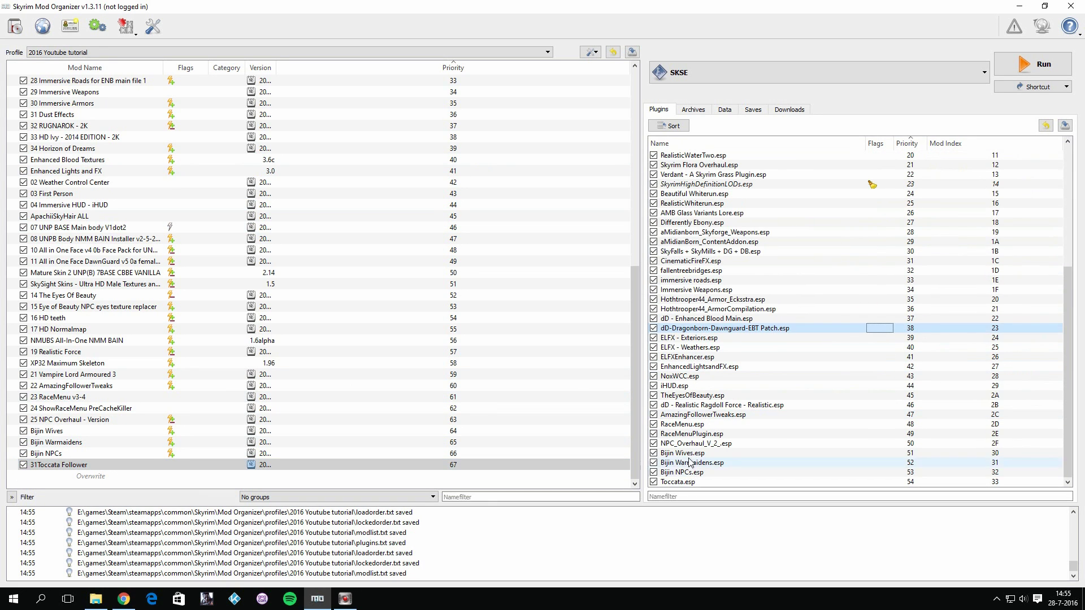
scroll(672, 456, "up", 3)
scroll(673, 457, "down", 3)
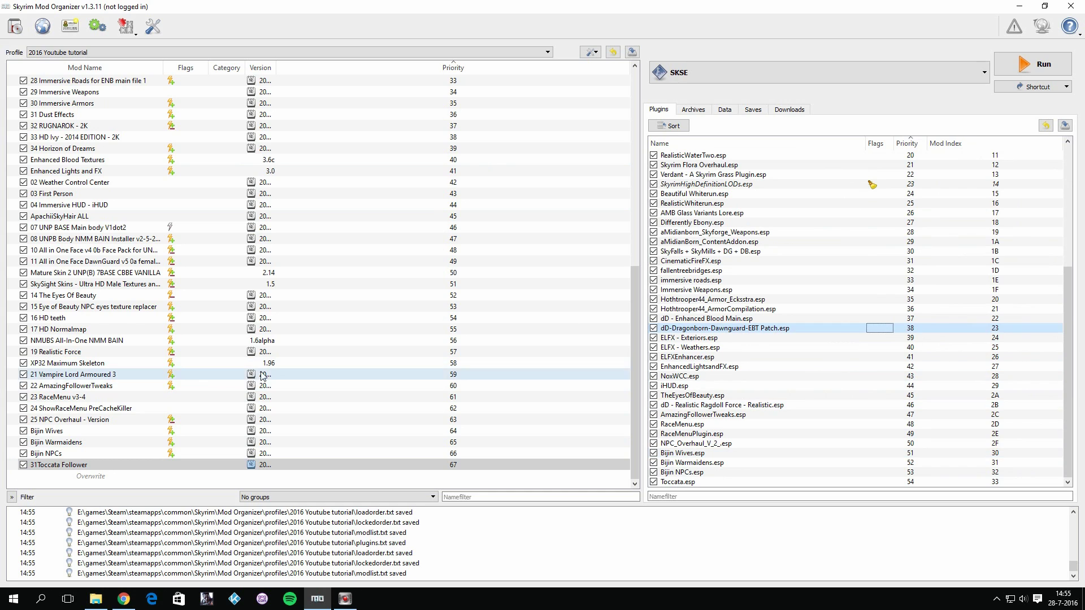
Install and enable 32 Vivace Follower with UNP Body, Non Wet skin, Default weight, the YoungEager voice type and Freckles
left_click(14, 26)
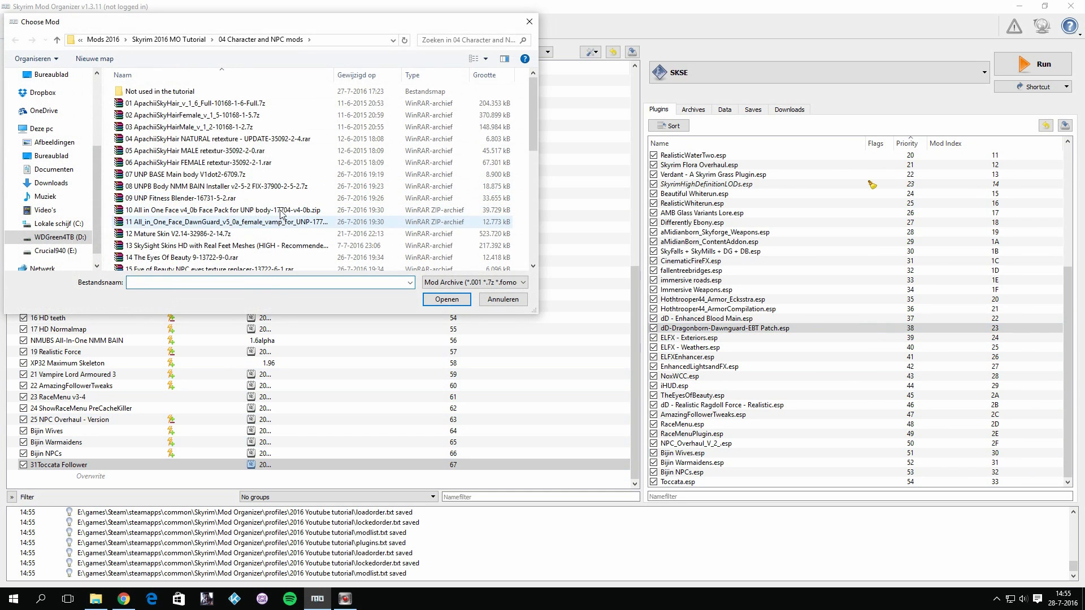
scroll(252, 223, "down", 5)
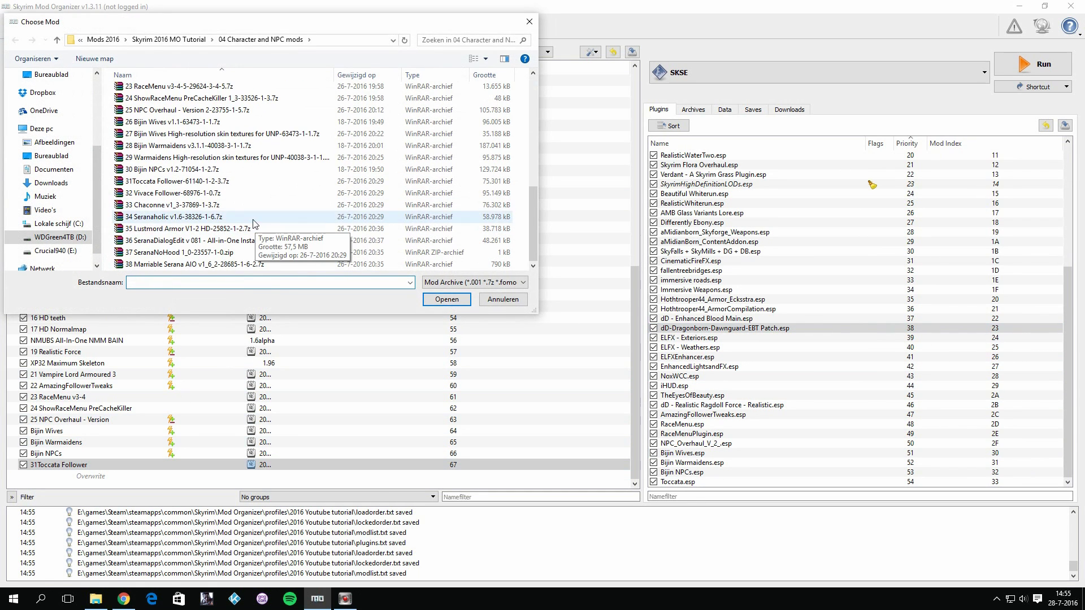
double_click(170, 192)
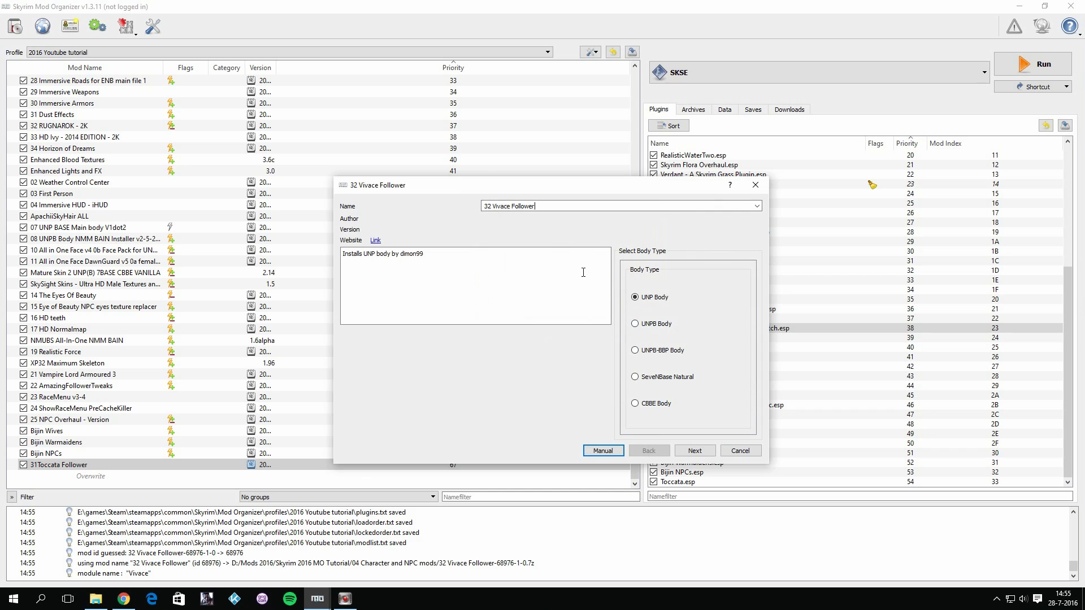
left_click(694, 452)
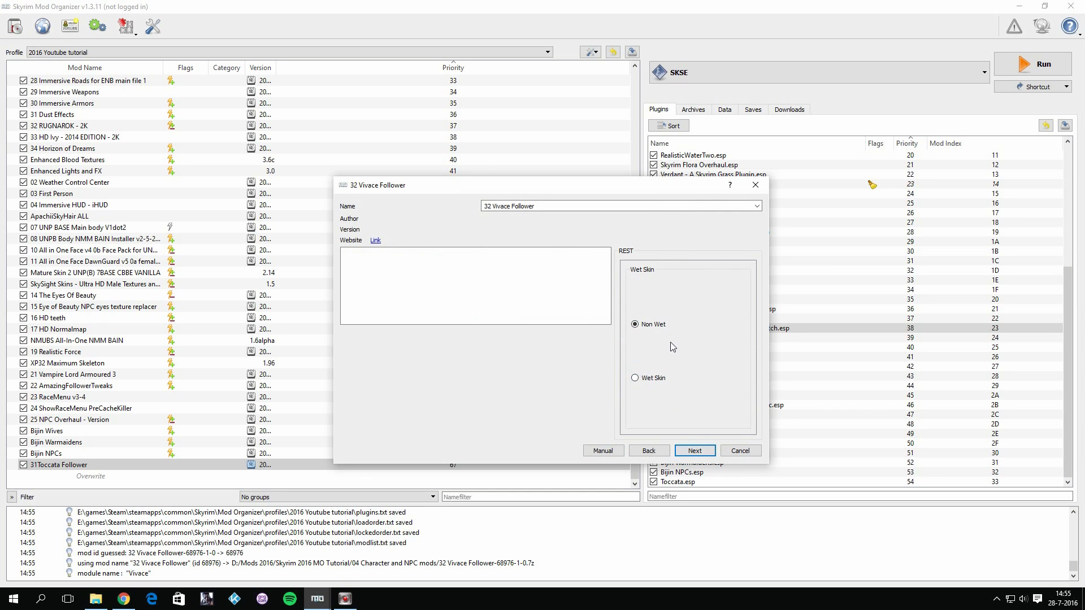
left_click(700, 451)
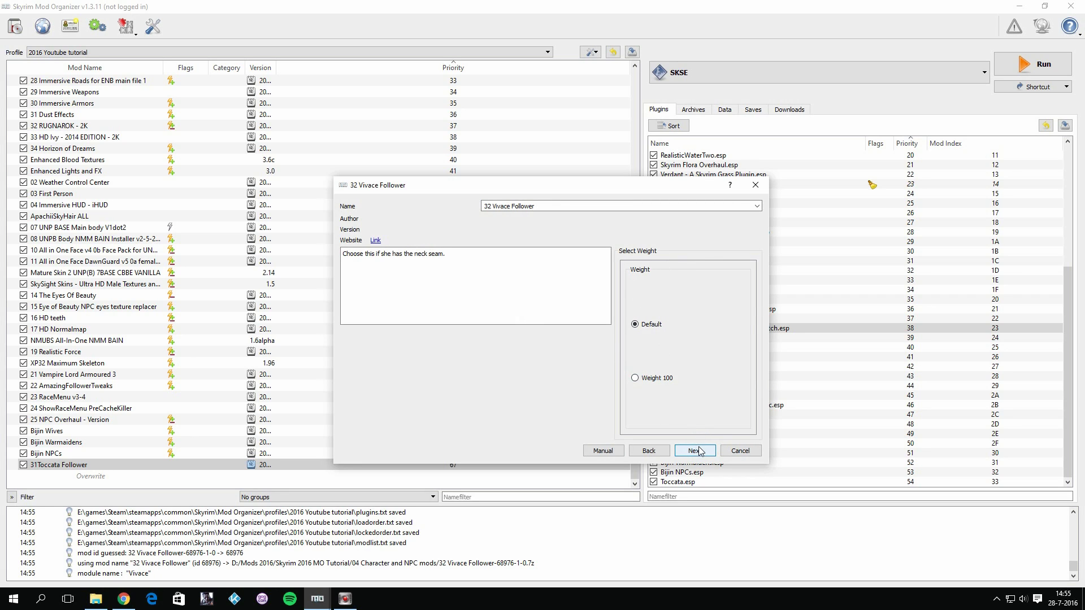
left_click(704, 450)
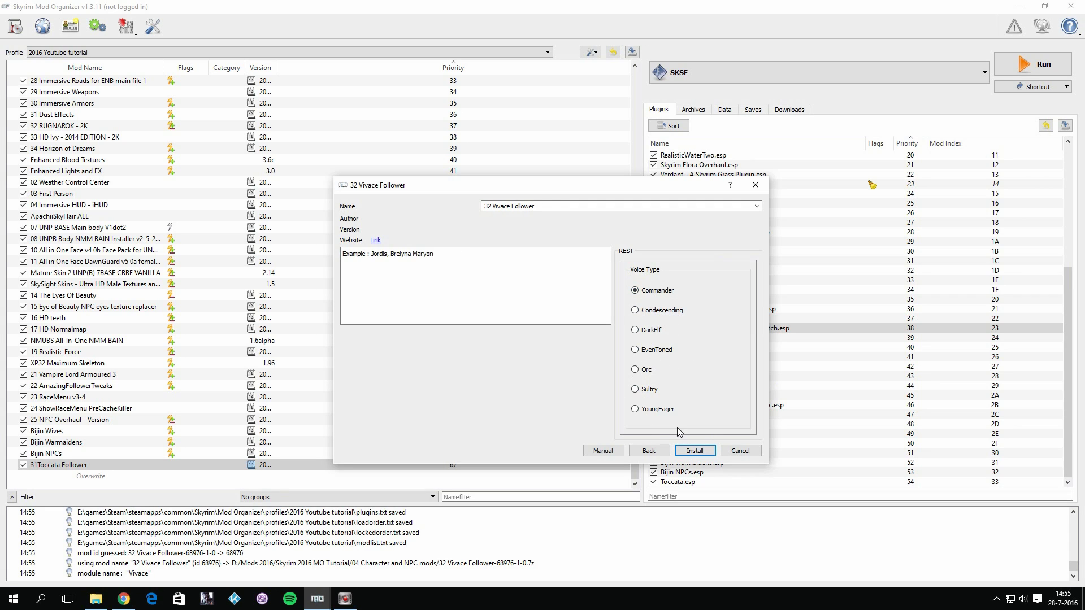
left_click(634, 409)
left_click(692, 450)
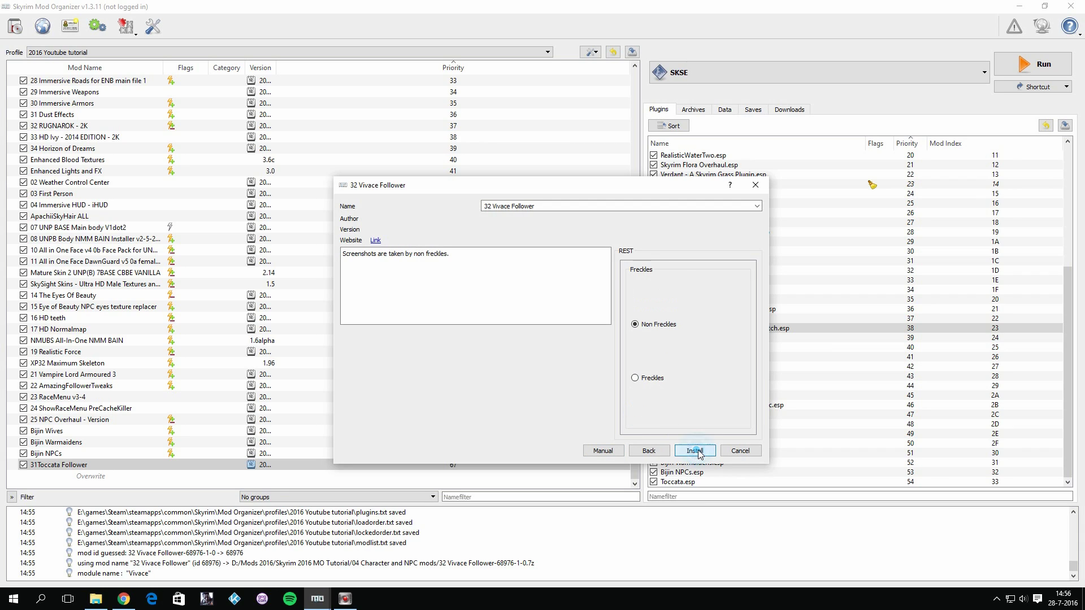
left_click(645, 378)
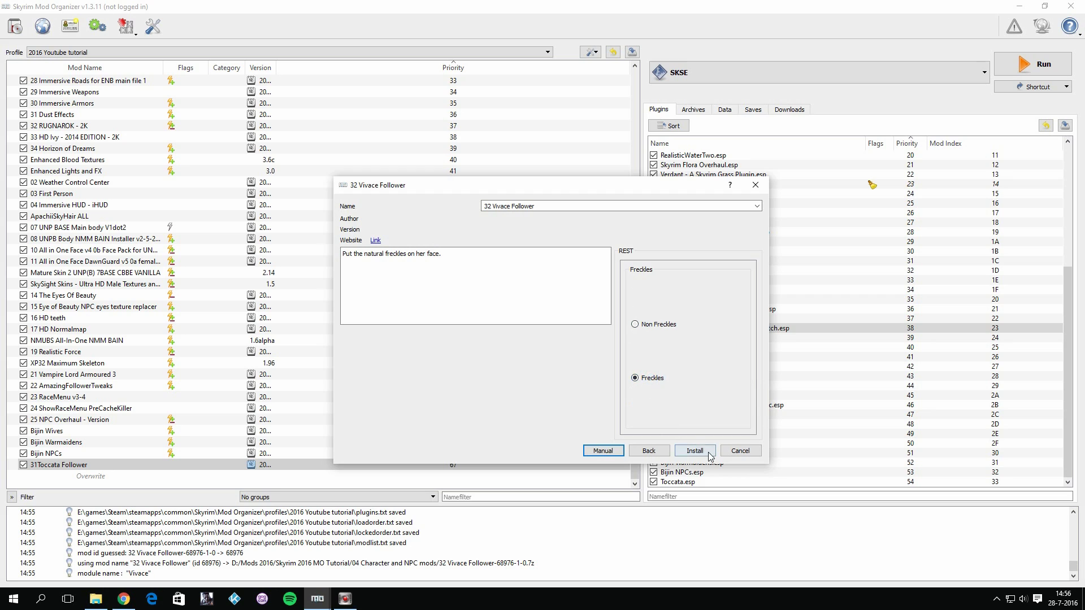
left_click(695, 451)
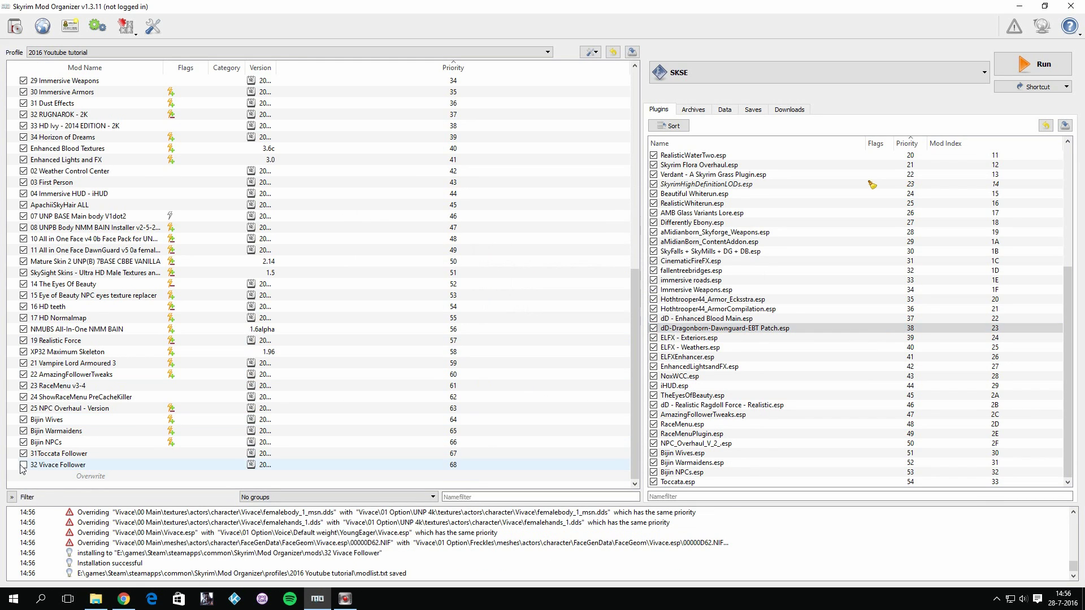
left_click(23, 465)
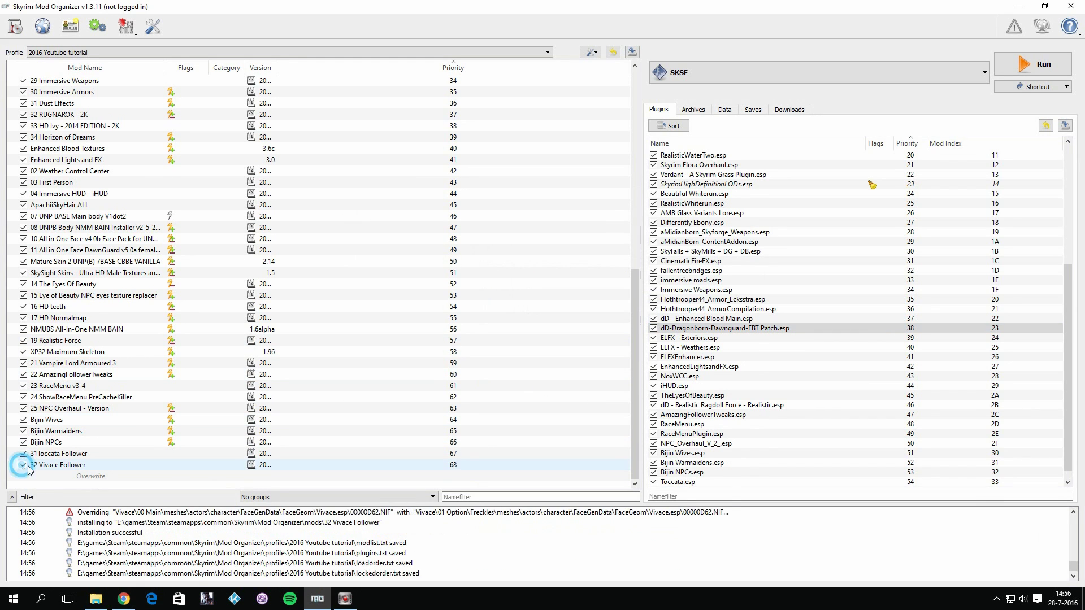
Install 33 Chaconne with the 00 Main folder inside Chaconne v1.3 Fomod as its data directory, and enable the mod
left_click(15, 26)
scroll(239, 205, "down", 8)
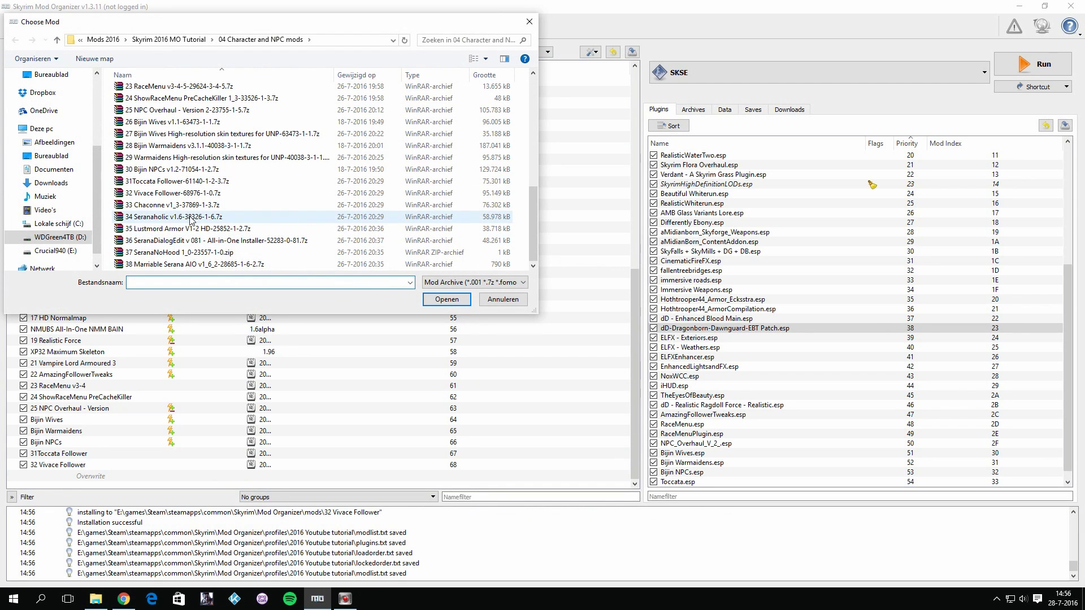
double_click(183, 206)
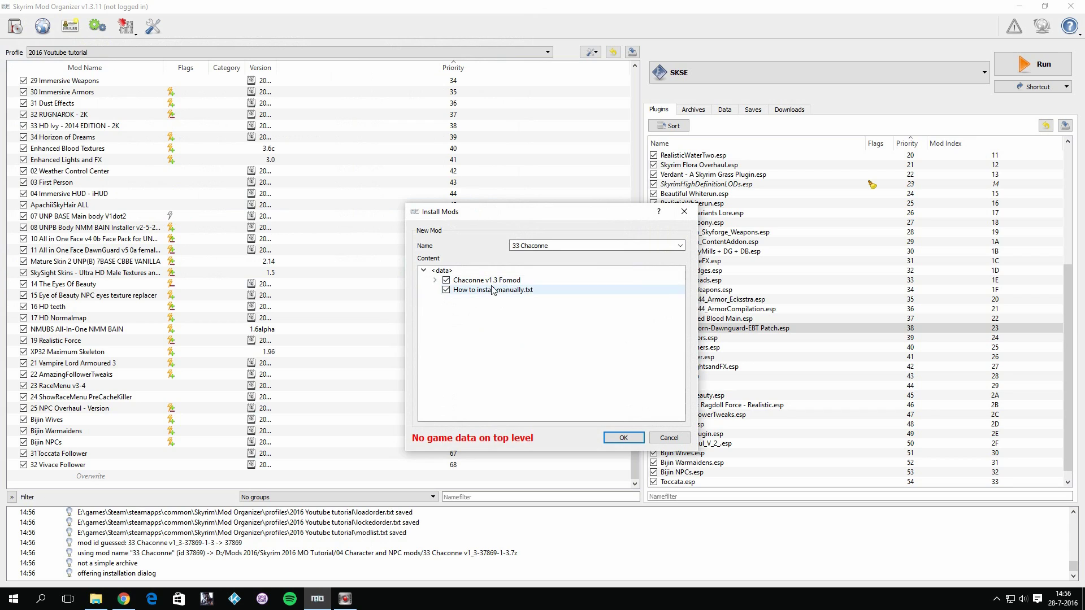
left_click(434, 280)
right_click(485, 281)
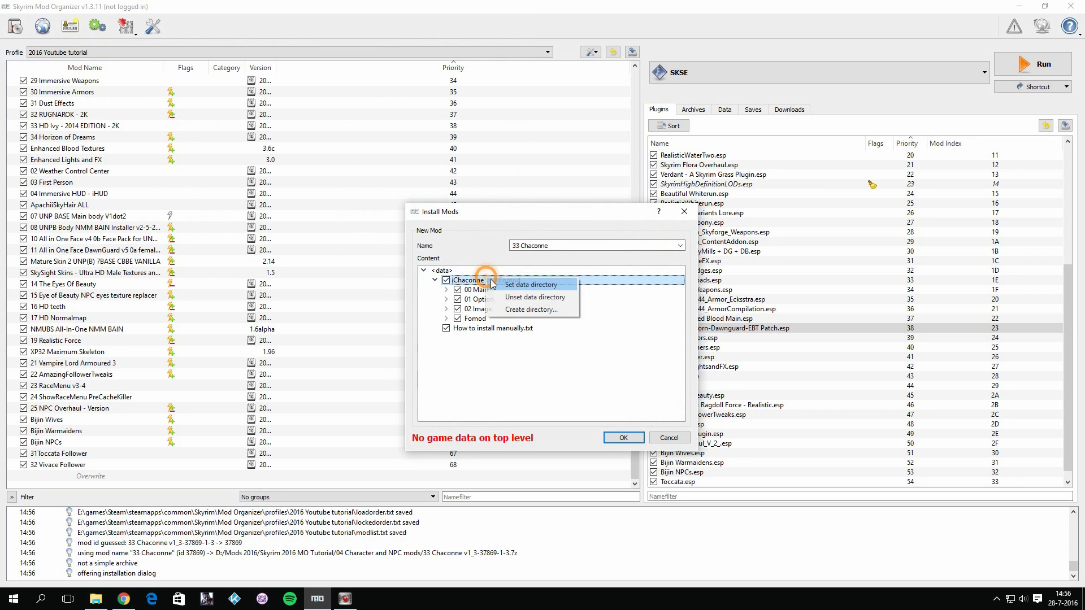
left_click(499, 285)
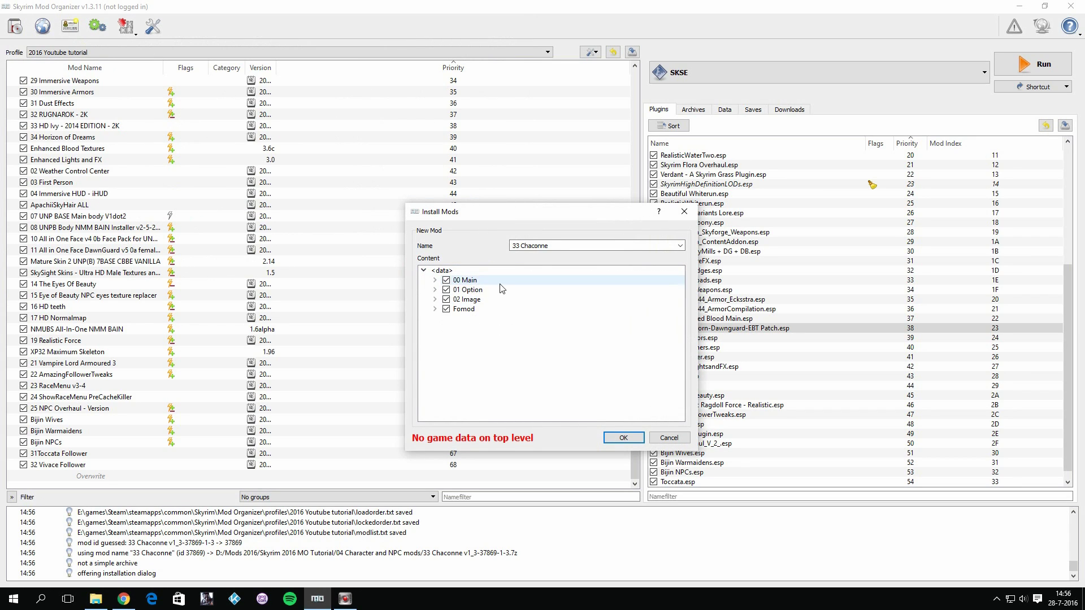
right_click(479, 282)
left_click(493, 287)
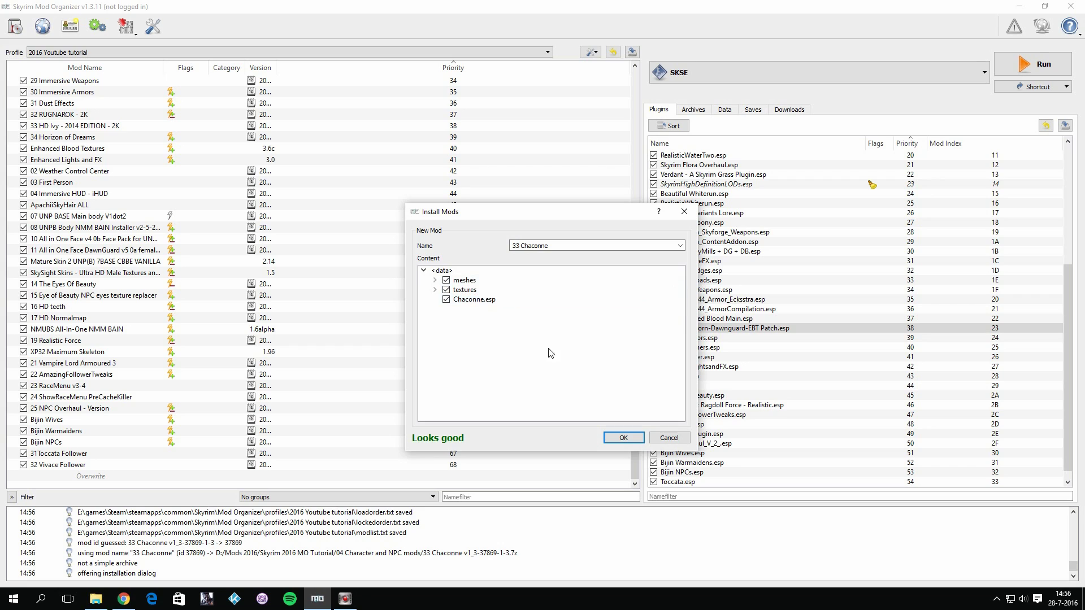
left_click(621, 437)
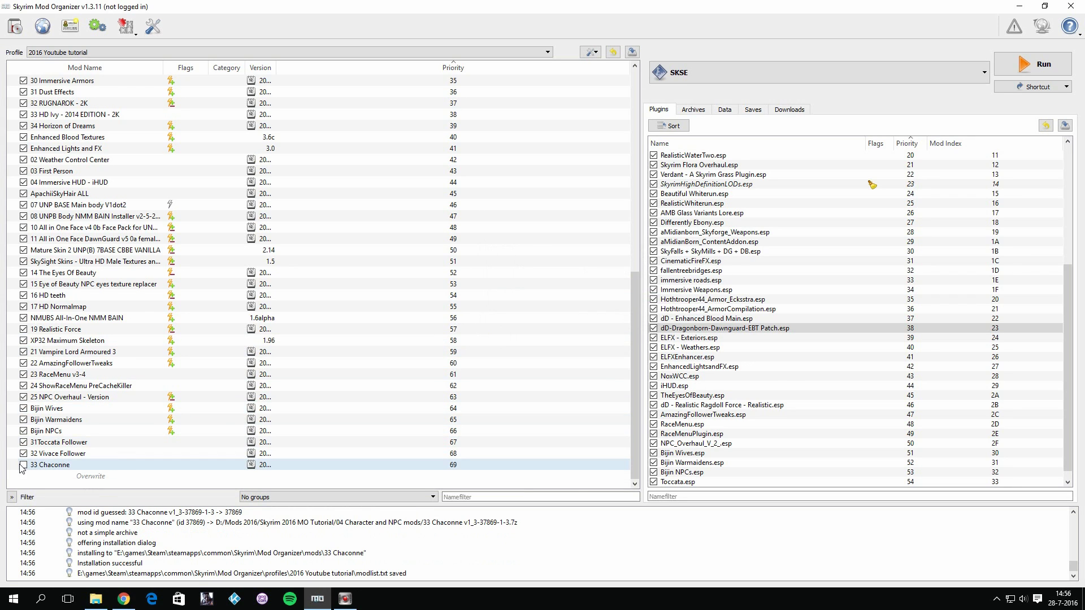
left_click(22, 465)
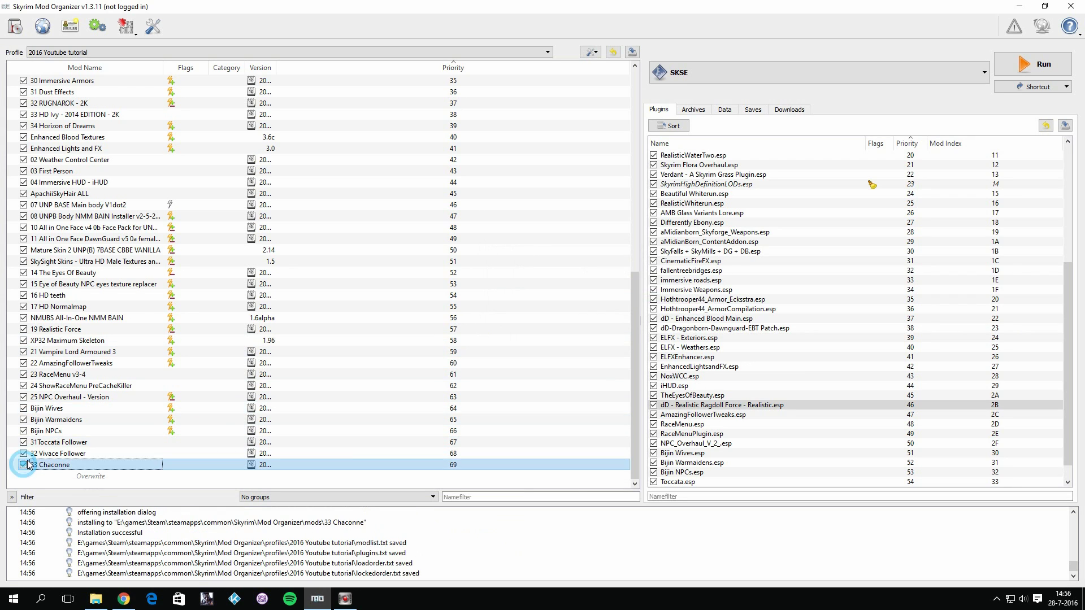
Switch to Chrome and close the Toccata, Vivace and Chaconne follower pages, leaving the predcaliber guide open
left_click(123, 599)
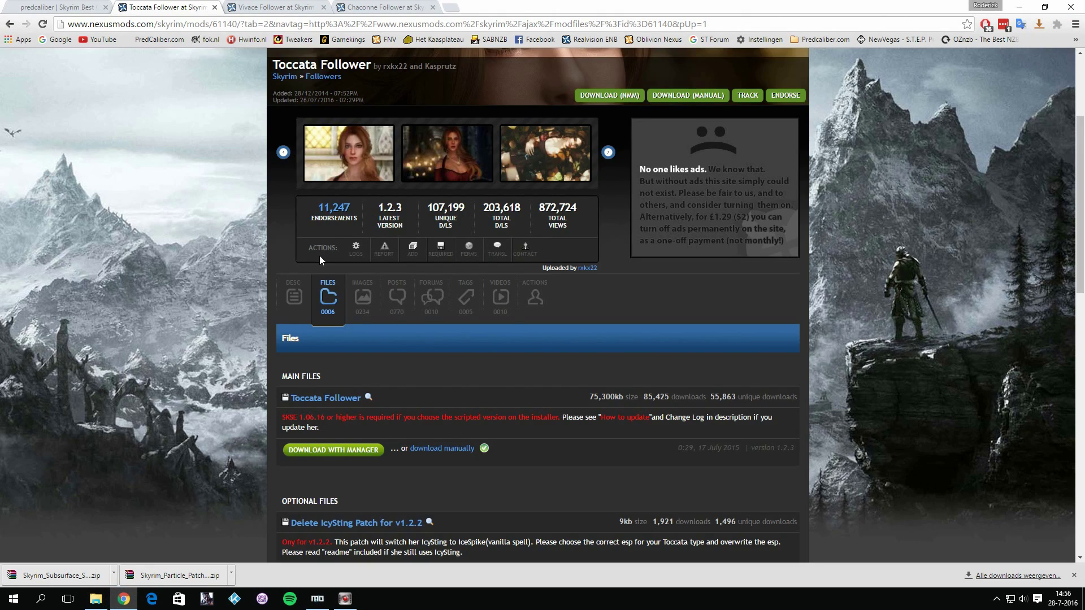
scroll(320, 255, "down", 6)
left_click(301, 8)
left_click(323, 8)
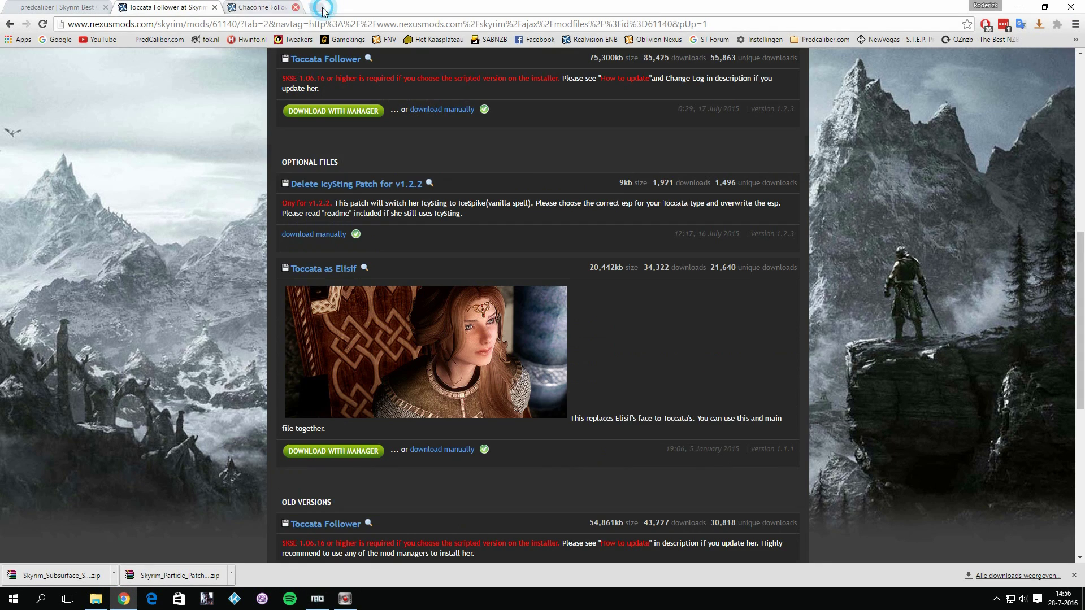
left_click(323, 8)
left_click(215, 7)
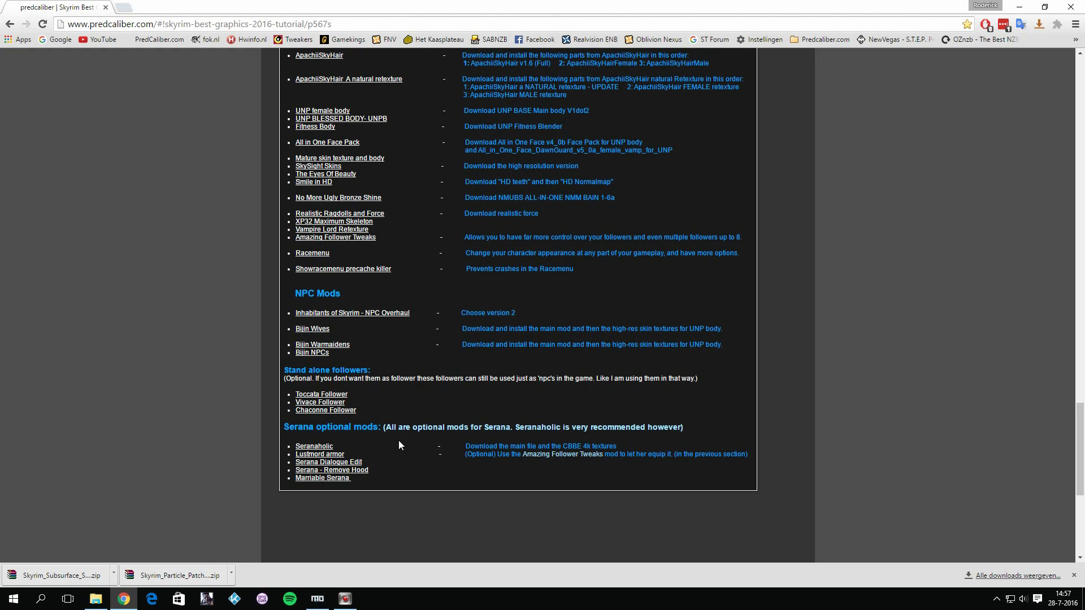
Open the guide's Seranaholic link in a new tab and look at the main and optional files on its mod page
right_click(332, 450)
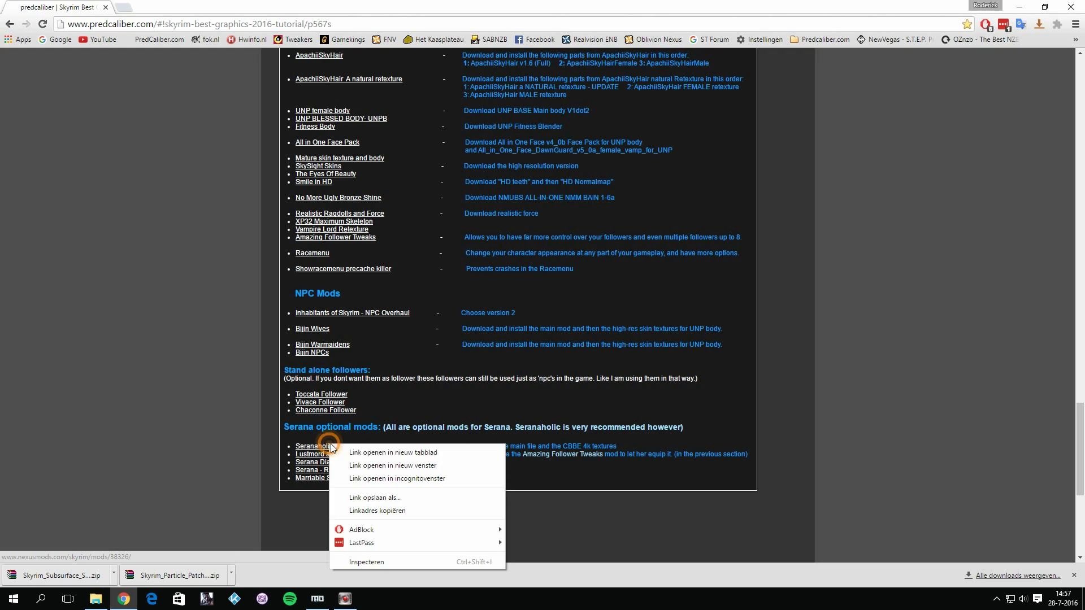
left_click(342, 450)
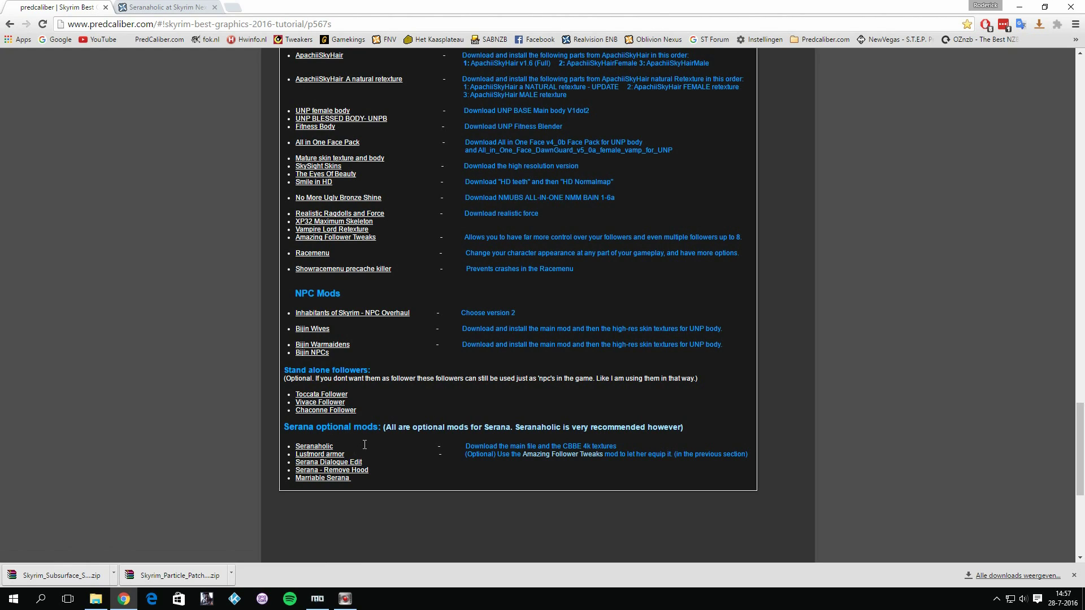
left_click(150, 5)
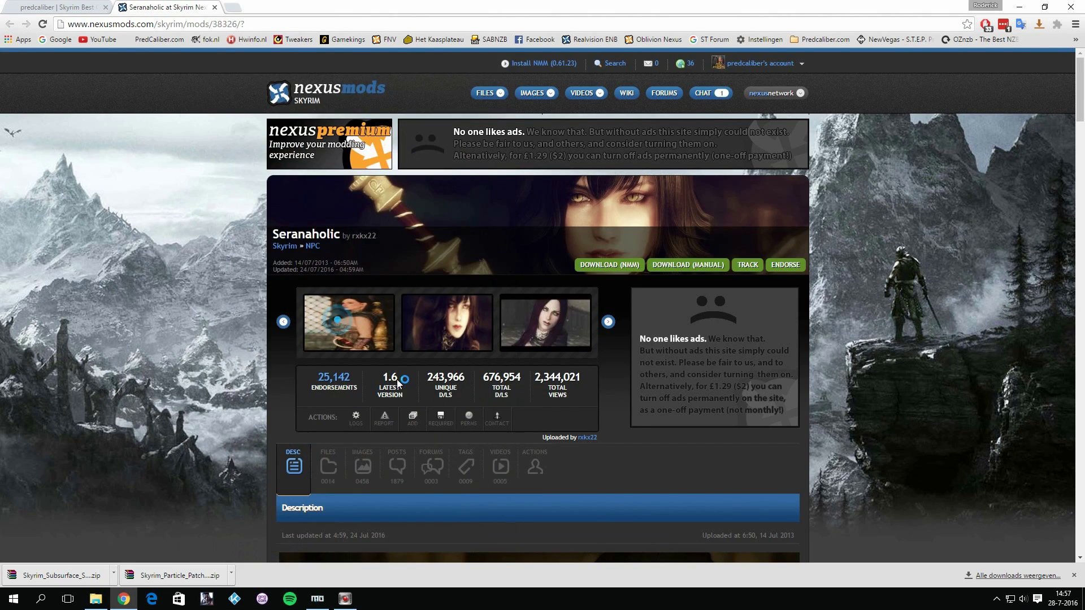
scroll(361, 290, "down", 5)
left_click(327, 184)
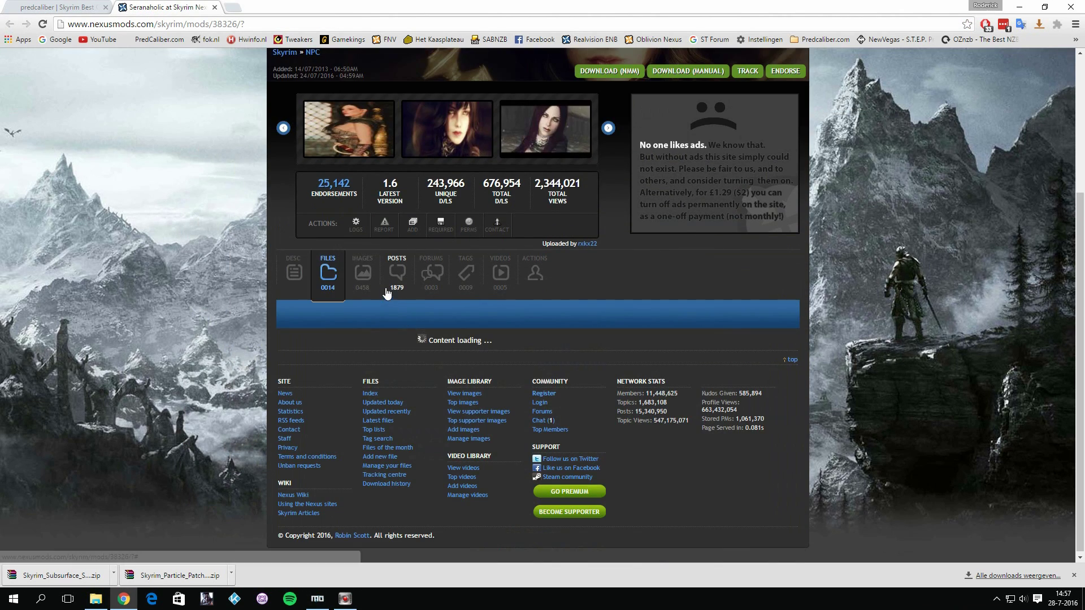
scroll(423, 421, "down", 3)
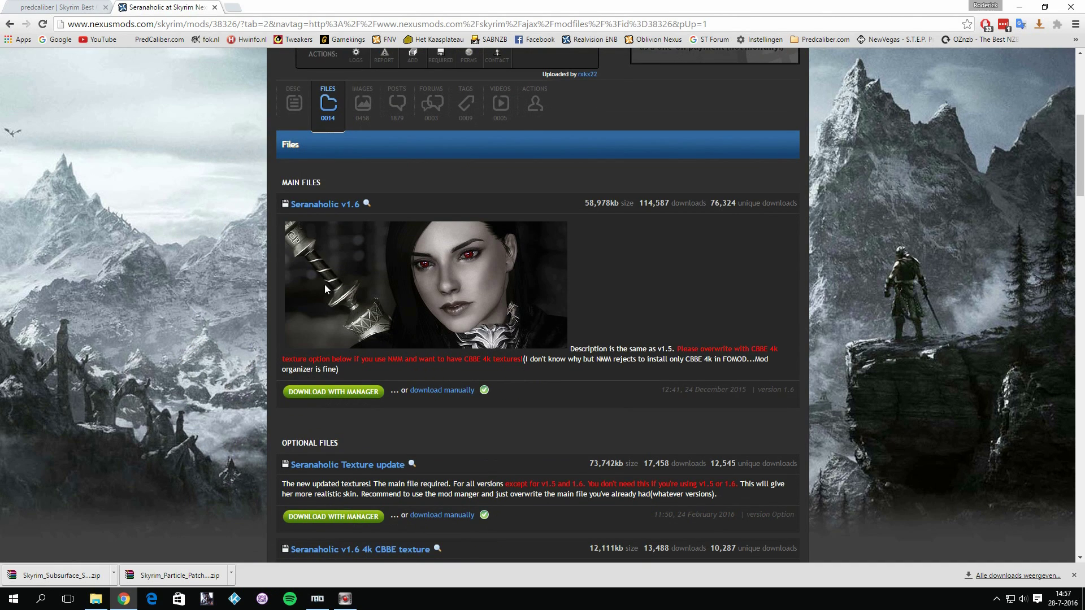
Switch back to Mod Organizer and install 34 Seranaholic v1.6 with Blue Eye + Default weight 20 and the 4k body texture size
left_click(317, 599)
left_click(17, 35)
scroll(221, 256, "down", 5)
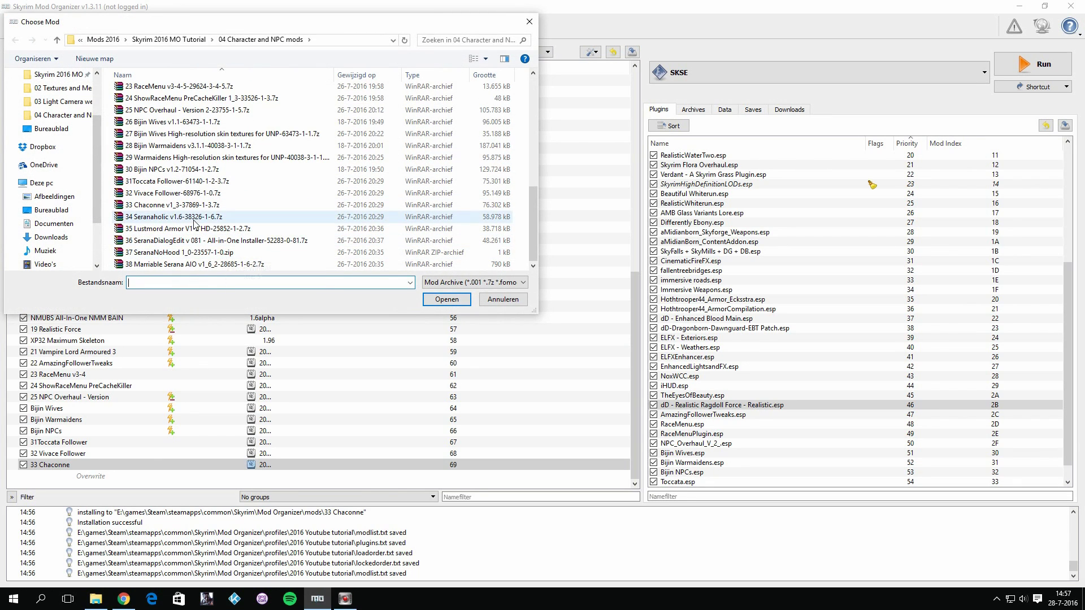
double_click(197, 218)
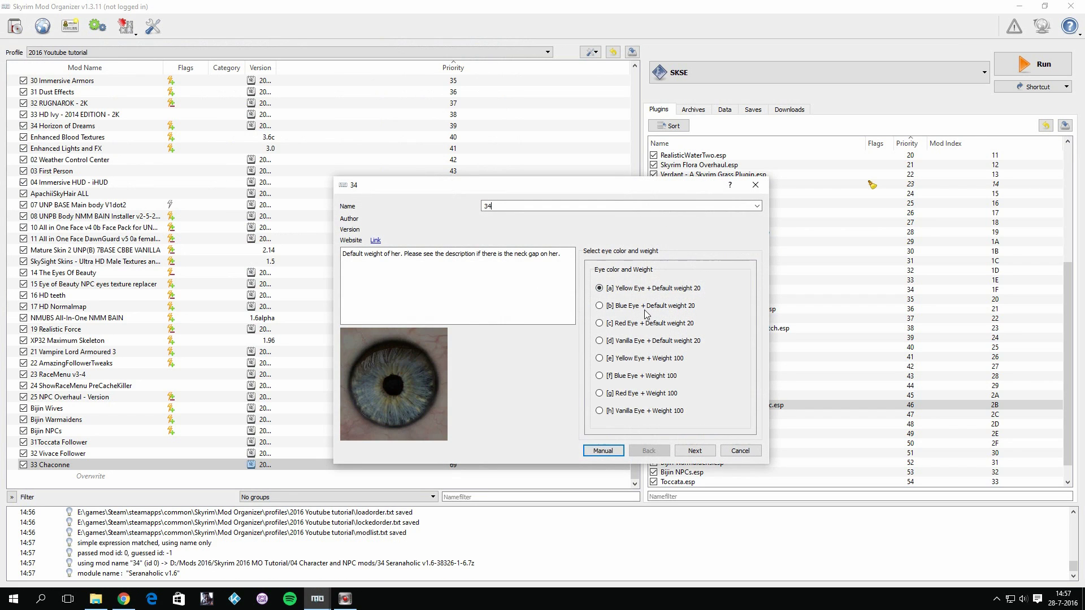
left_click(624, 306)
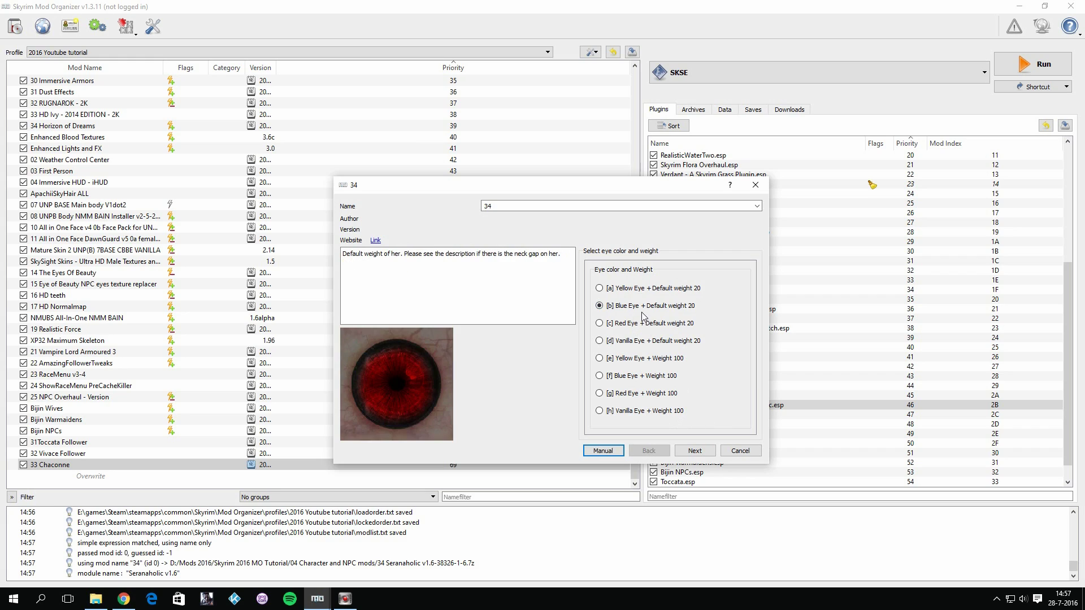
left_click(704, 453)
left_click(690, 458)
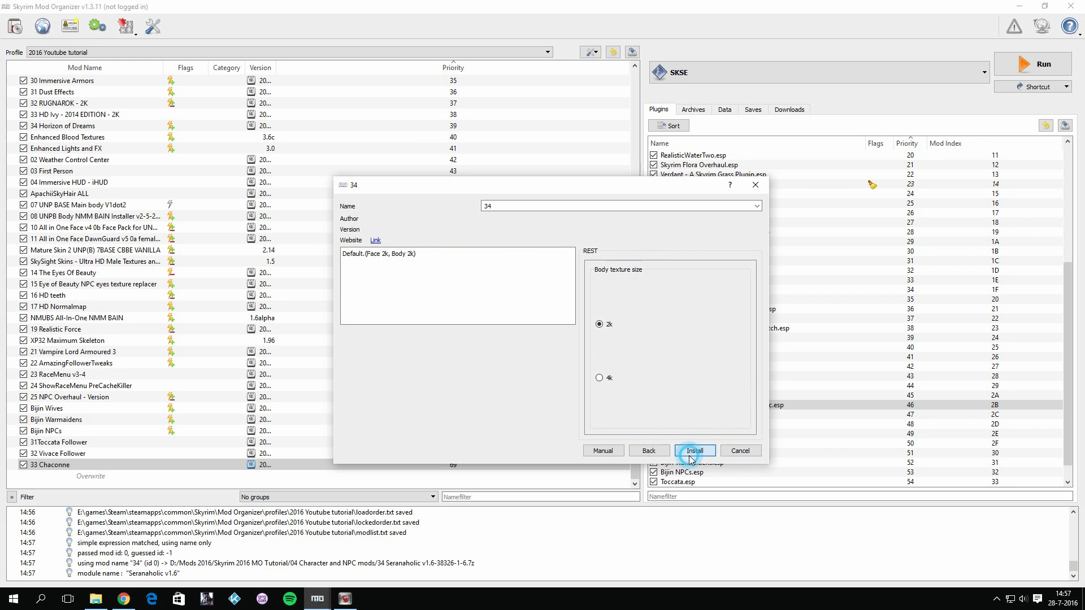
left_click(599, 378)
left_click(691, 451)
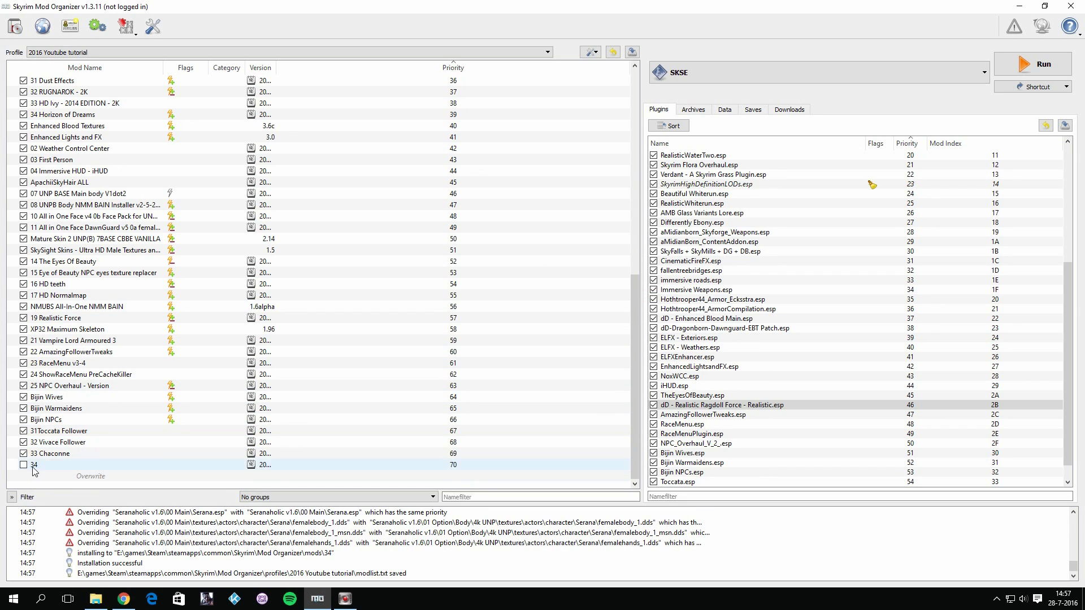
Rename the mod named 34 in the mod list as Seranaholic
left_click(36, 465)
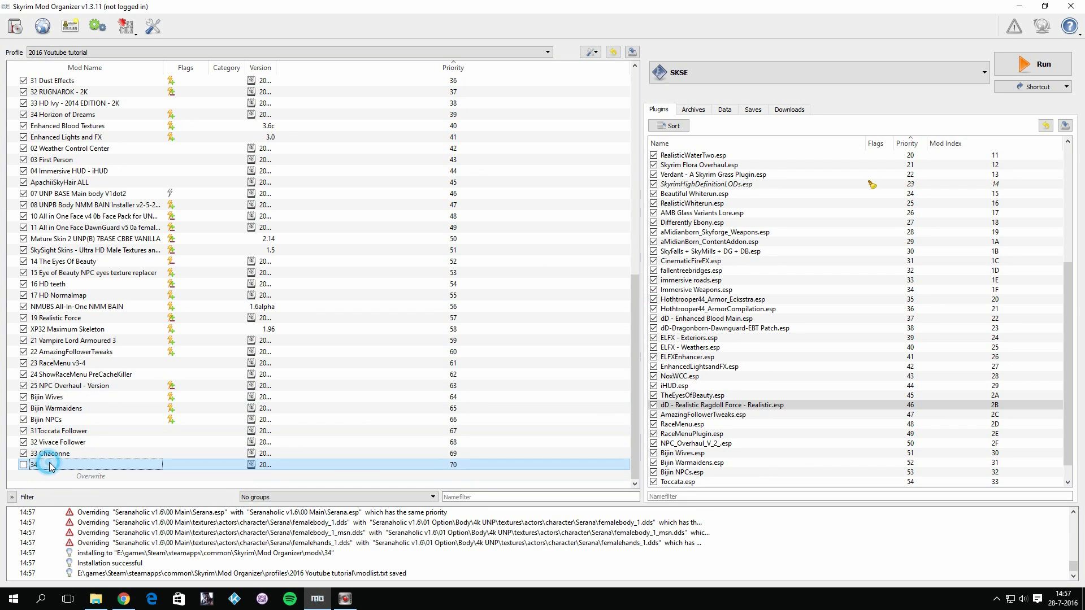
type("Sera")
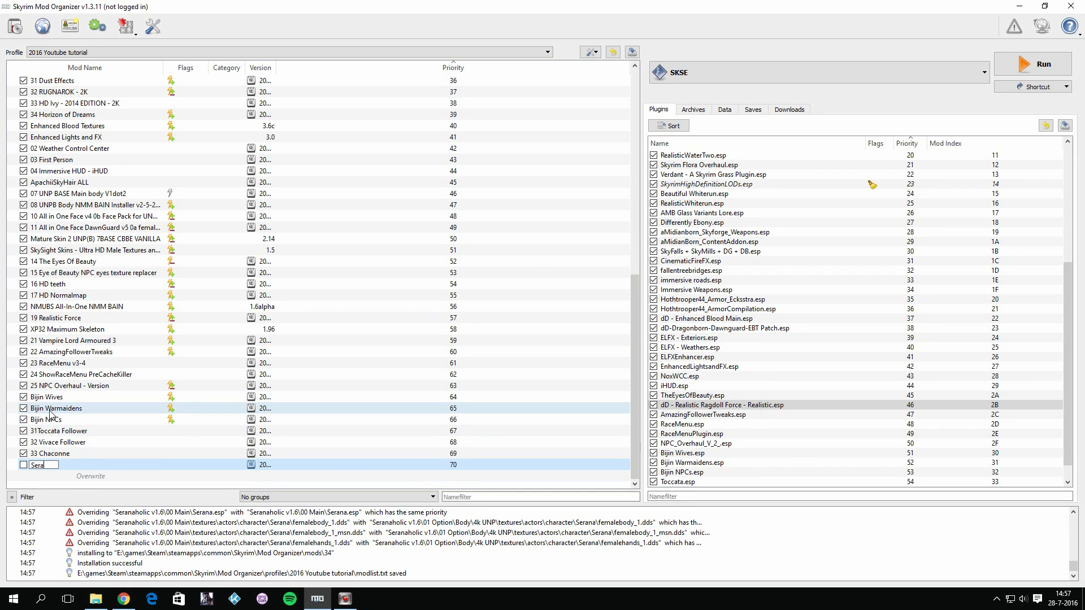
type("naholic")
key("Return")
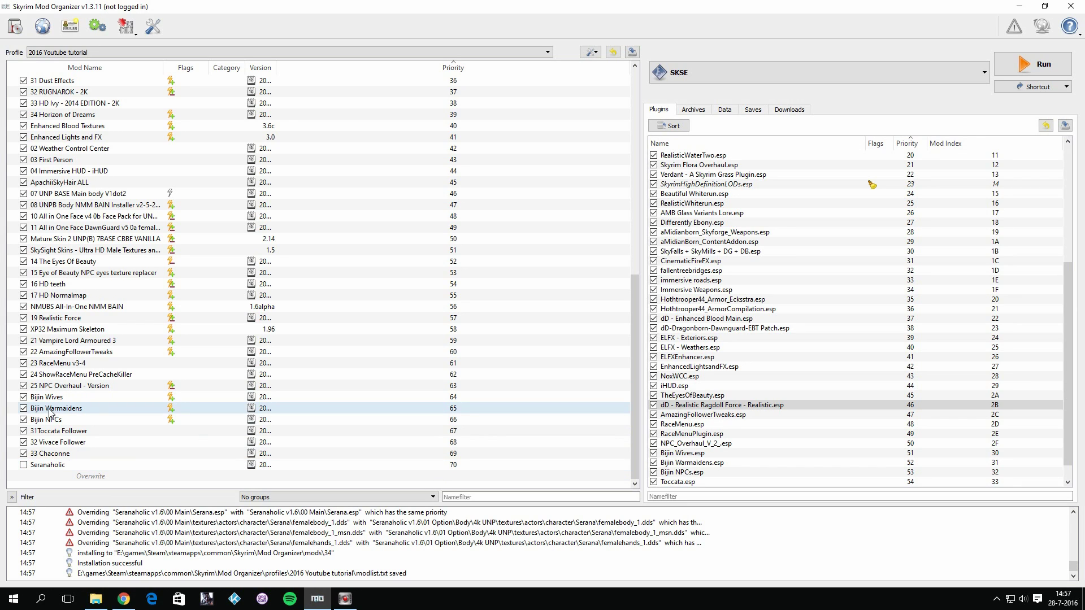
Enable the Seranaholic mod and look through the installed mod list and the plugin load order
left_click(23, 465)
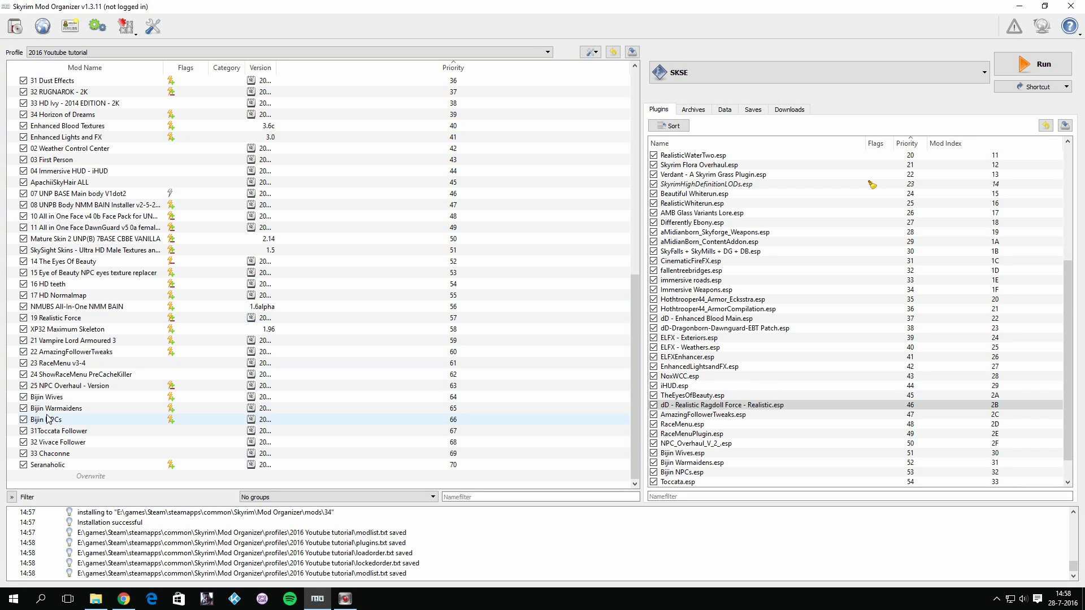
scroll(65, 421, "up", 12)
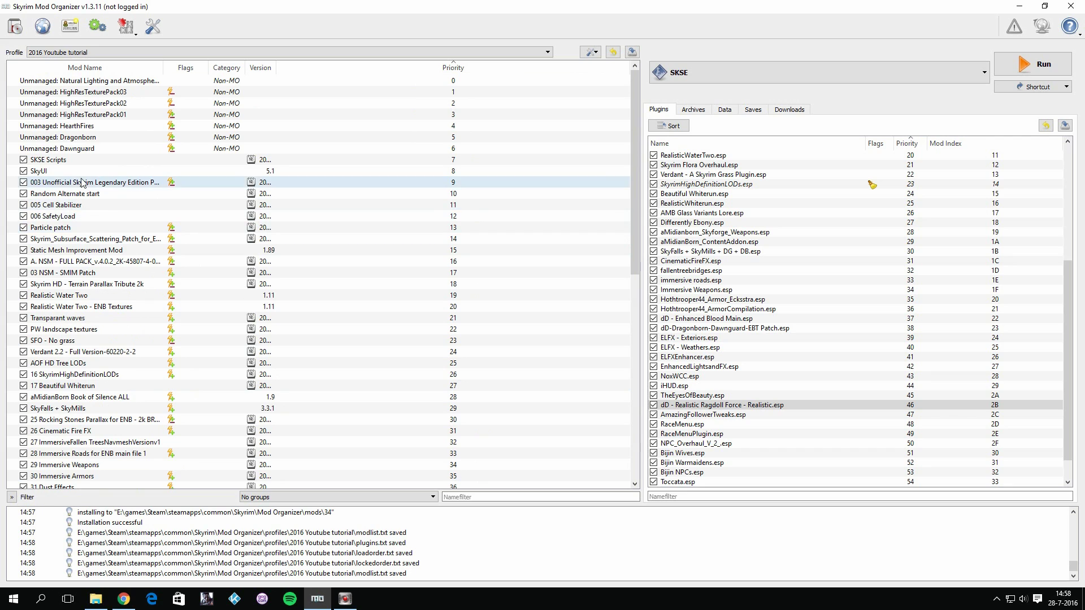
scroll(73, 226, "down", 12)
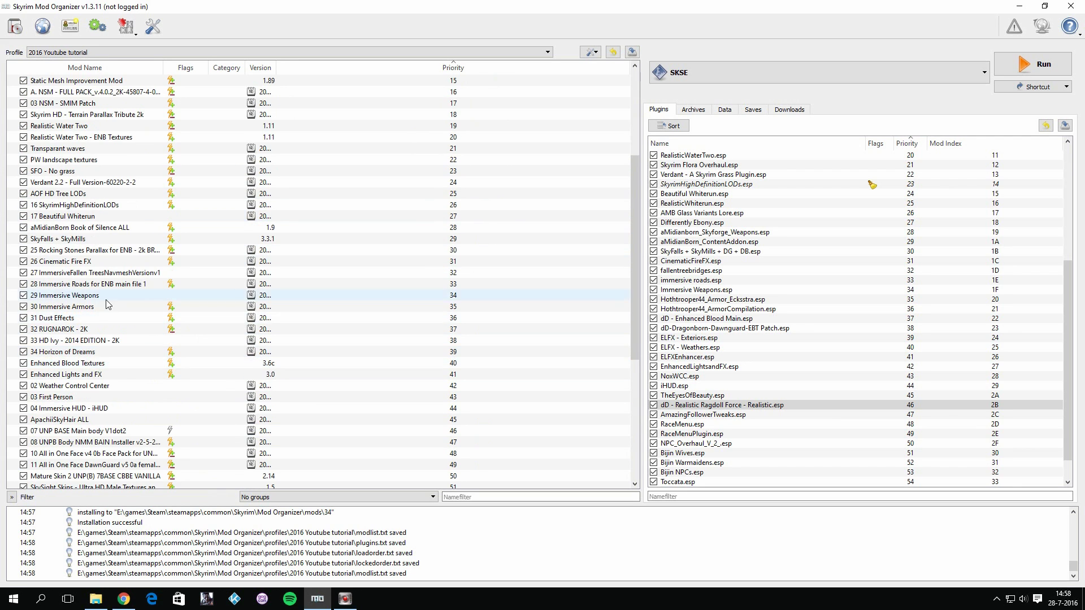
scroll(713, 339, "down", 1)
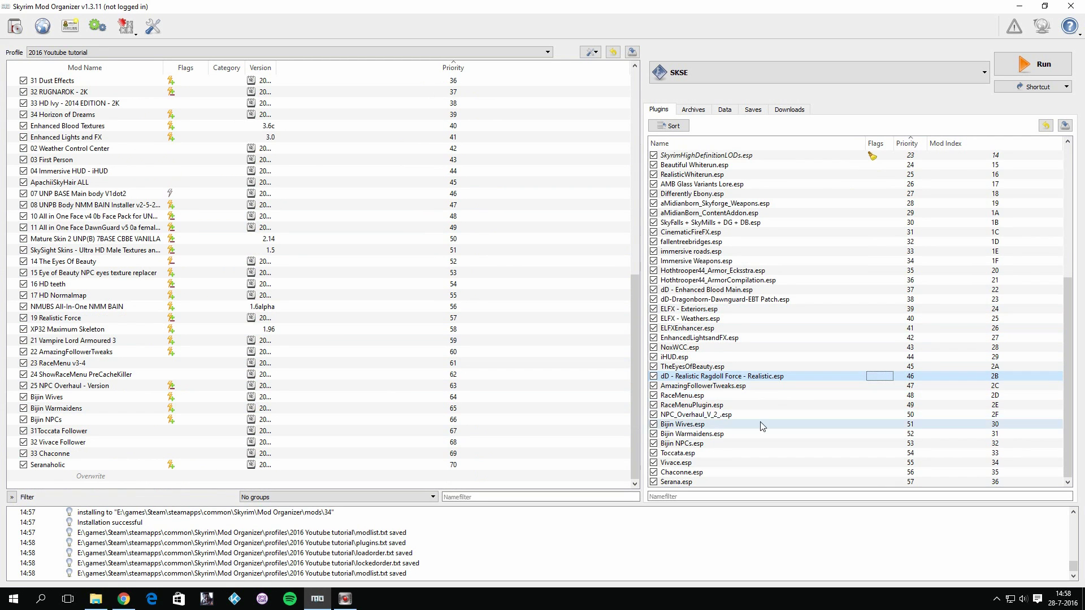
scroll(755, 368, "up", 8)
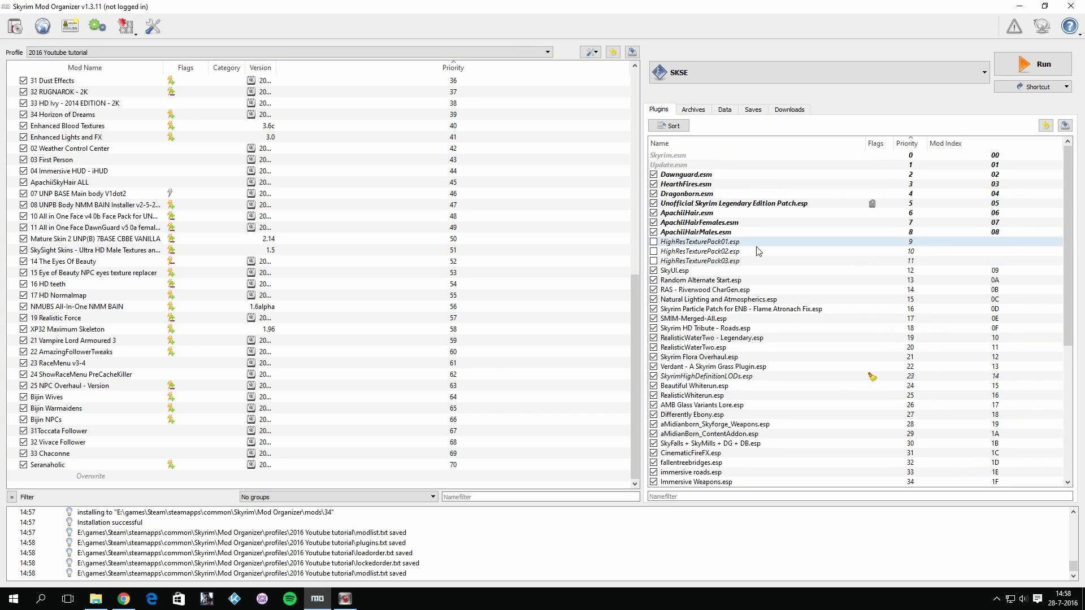
scroll(747, 259, "down", 7)
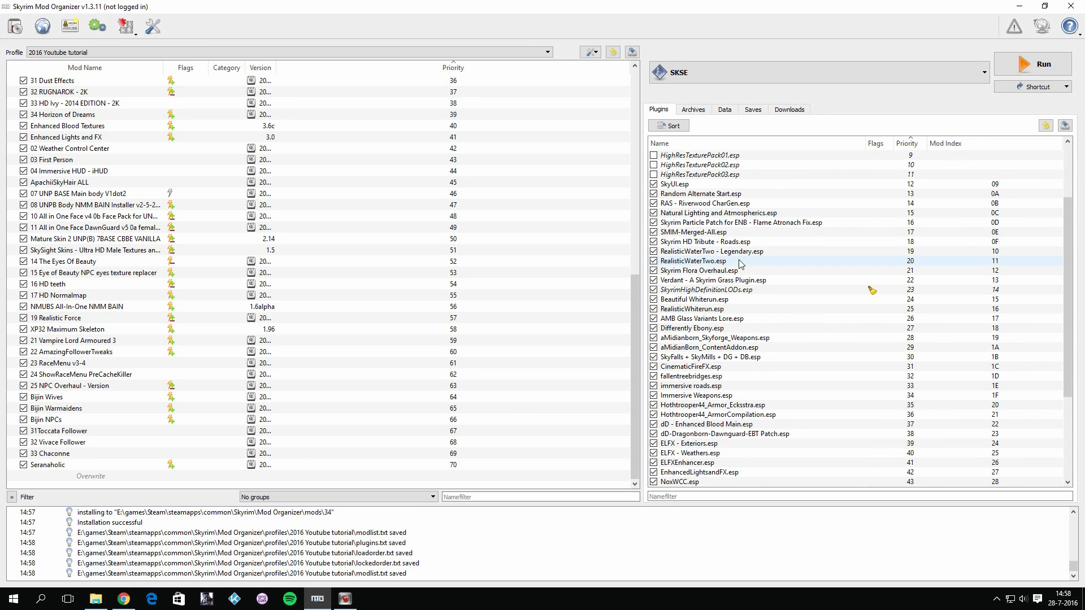
Switch to Chrome, replace the Seranaholic page with the guide's Lustmord armor link in a new tab, and look at its main files
left_click(124, 599)
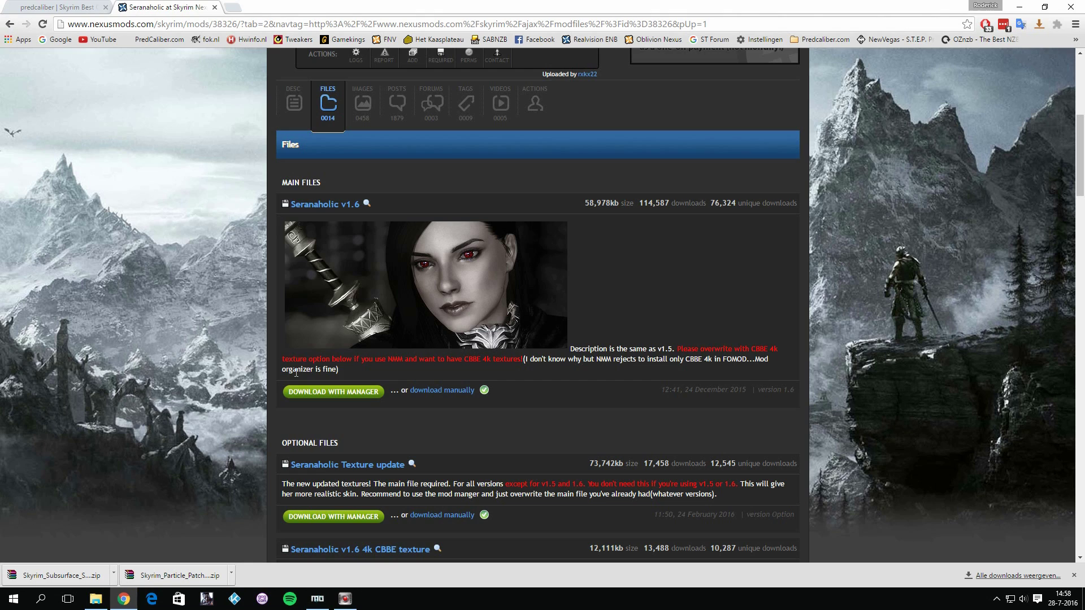
left_click(213, 7)
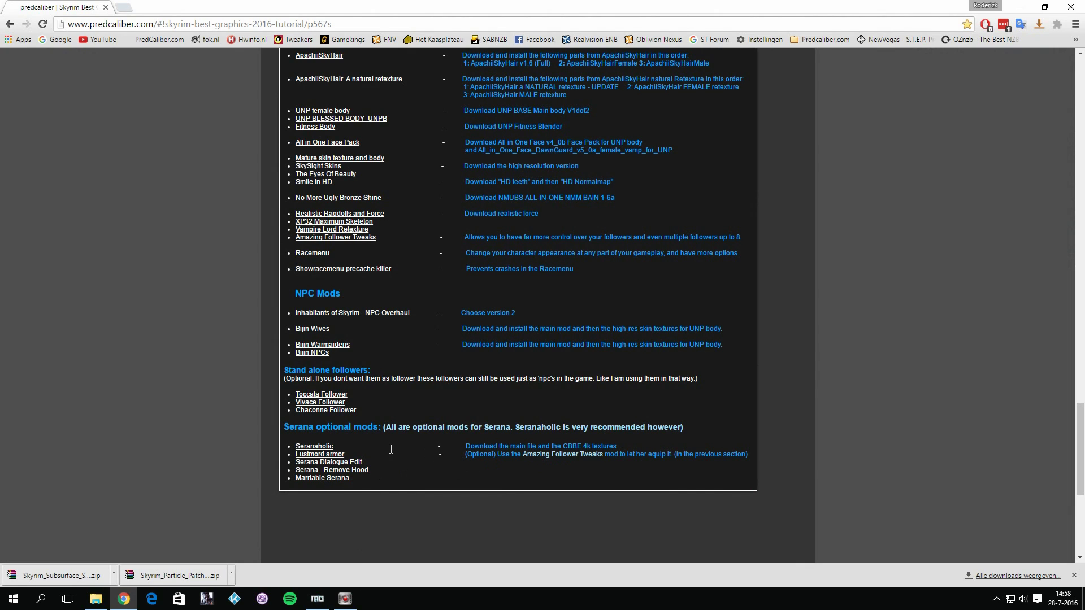
right_click(334, 455)
left_click(356, 462)
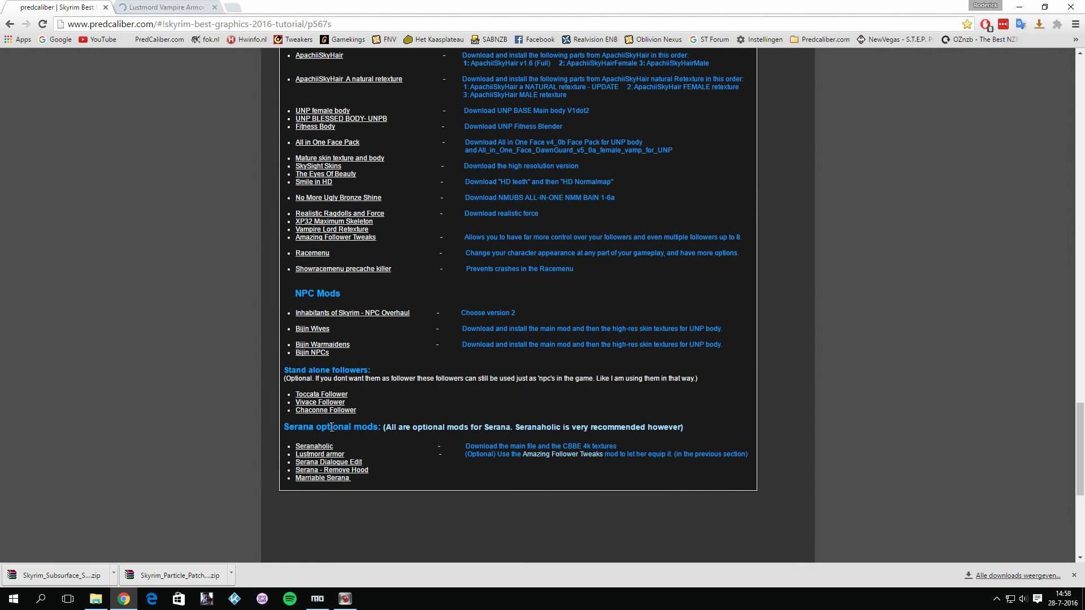
left_click(167, 7)
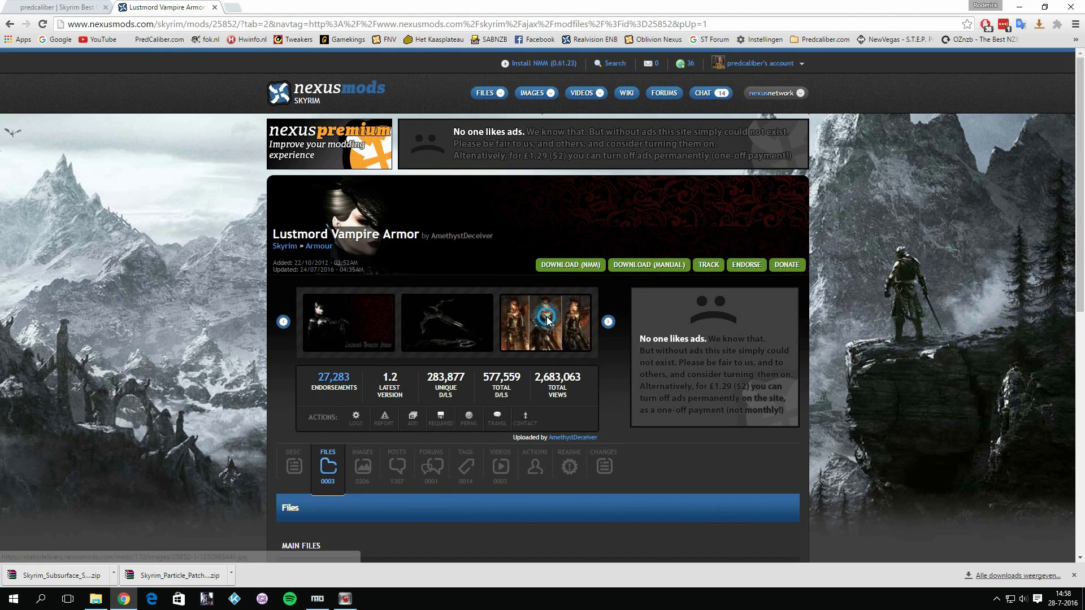
left_click(547, 318)
left_click(548, 318)
scroll(473, 365, "down", 5)
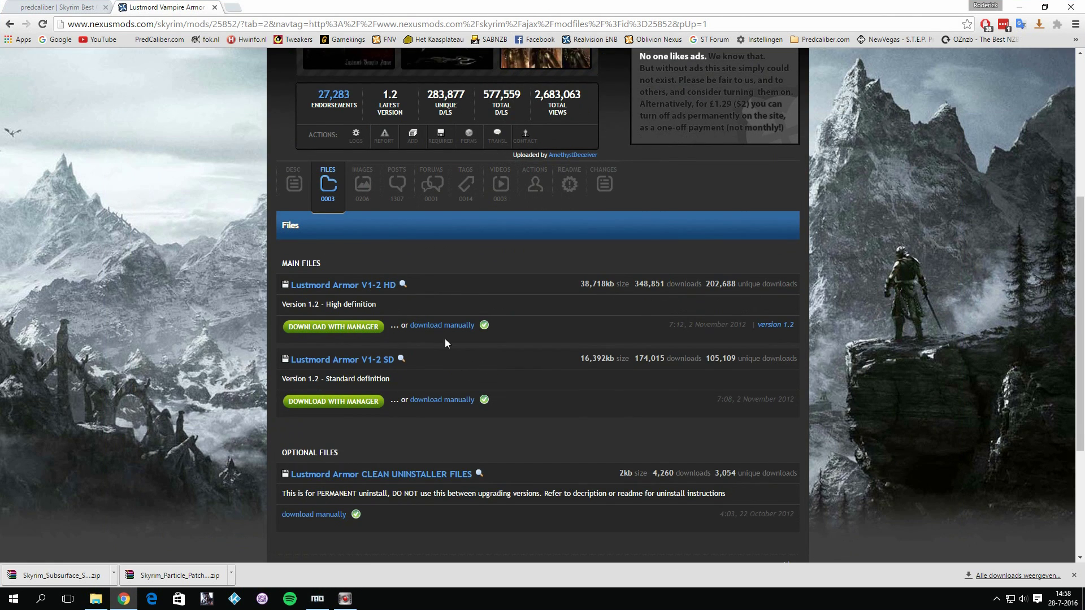
scroll(468, 325, "down", 1)
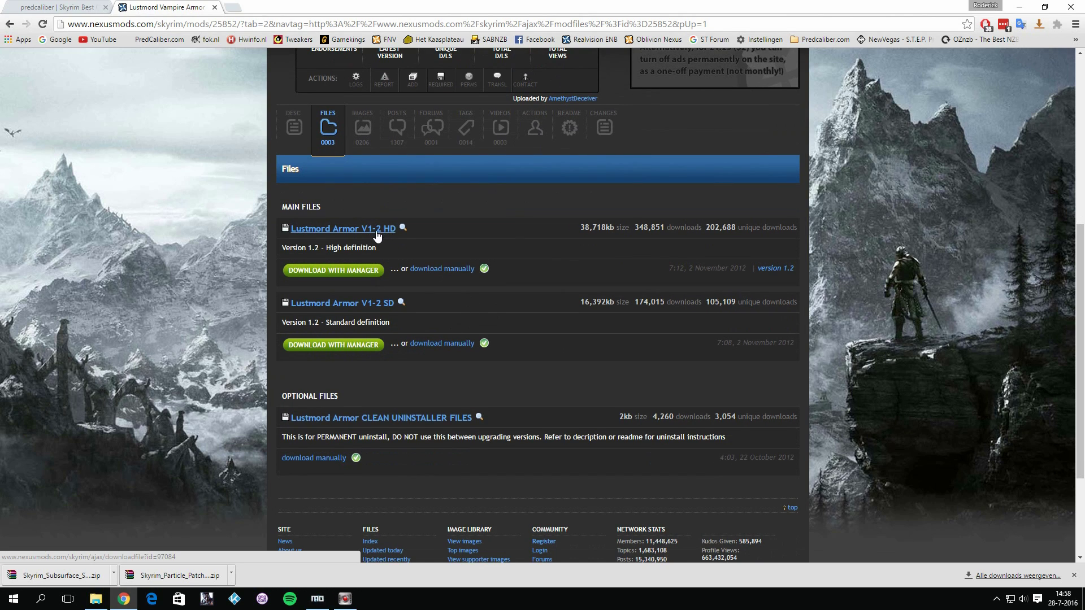
Switch to Mod Organizer, install 35 Lustmord Armor V1-2 HD with all its content, and enable it in the mod list
left_click(320, 603)
left_click(15, 27)
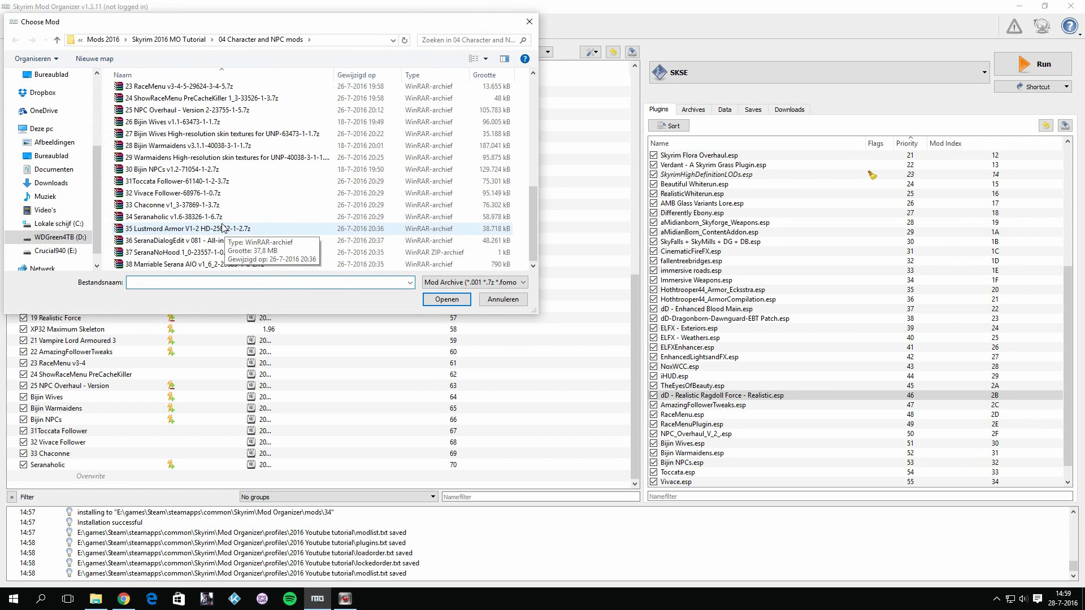
left_click(186, 229)
double_click(186, 229)
left_click(545, 345)
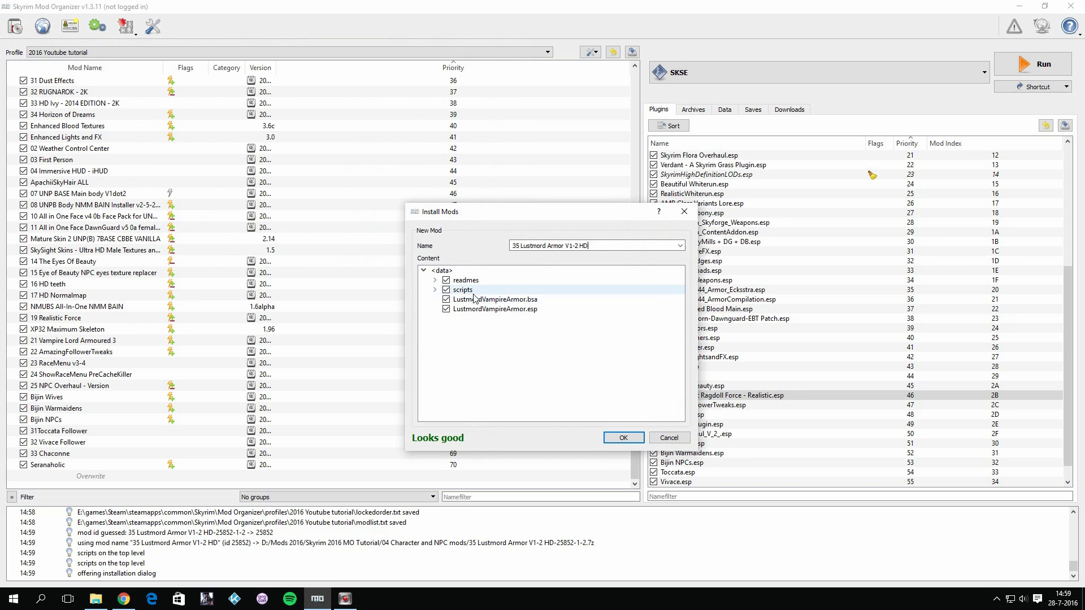
left_click(623, 436)
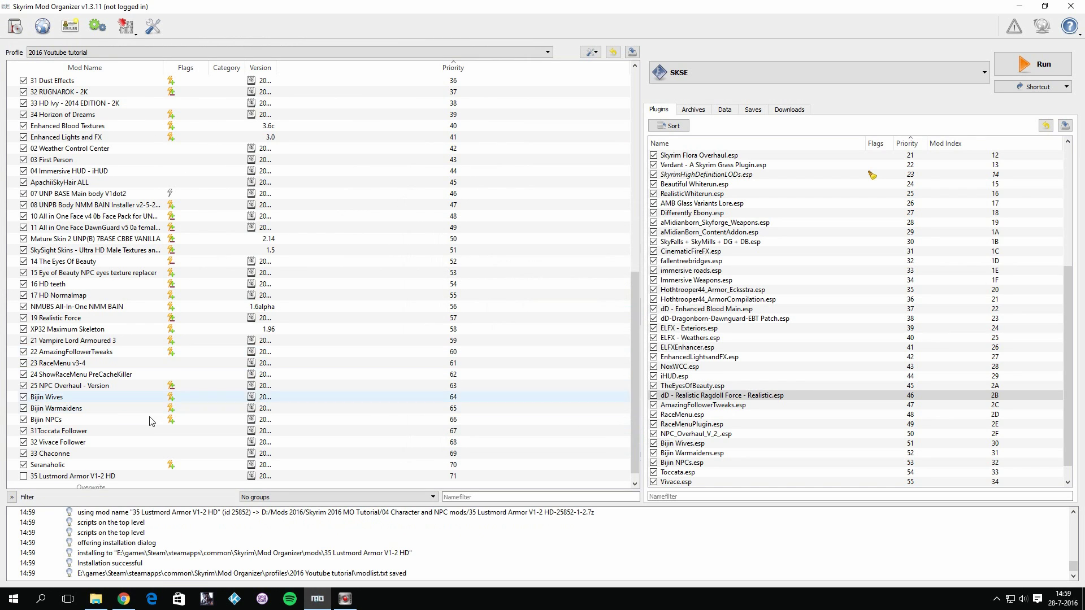
left_click(23, 464)
Switch to Chrome, close the Lustmord page, and open the guide's Serana Dialogue Edit link in a new tab to view its files
left_click(123, 599)
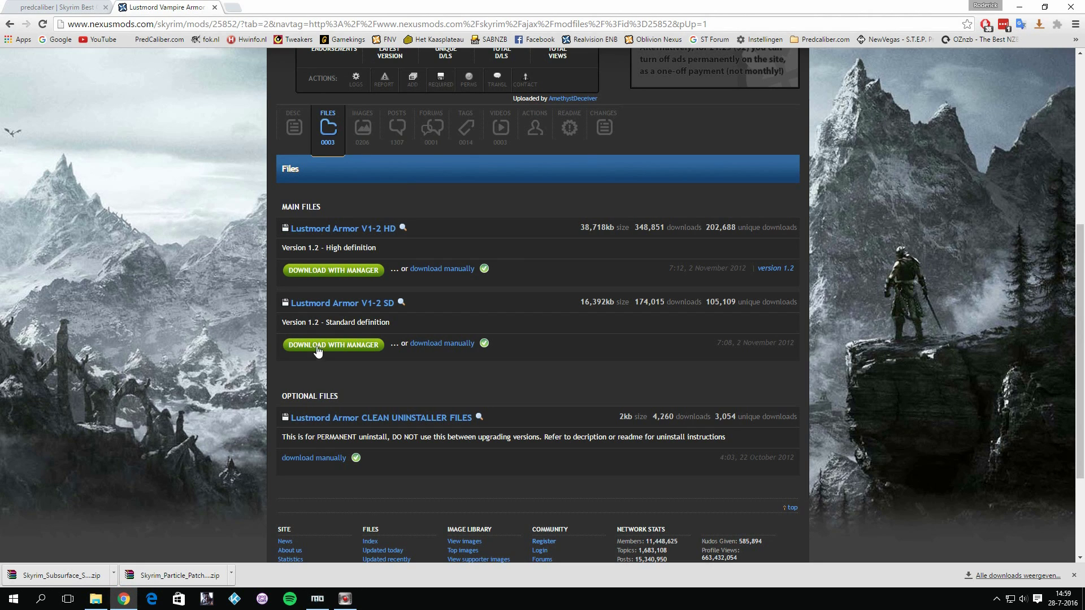
left_click(215, 8)
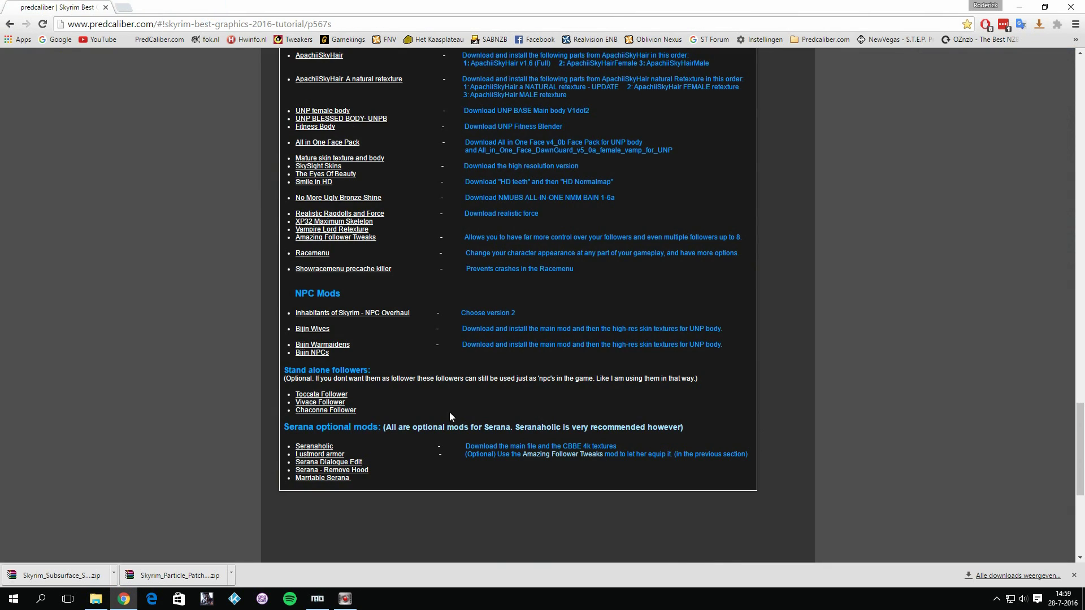
right_click(346, 463)
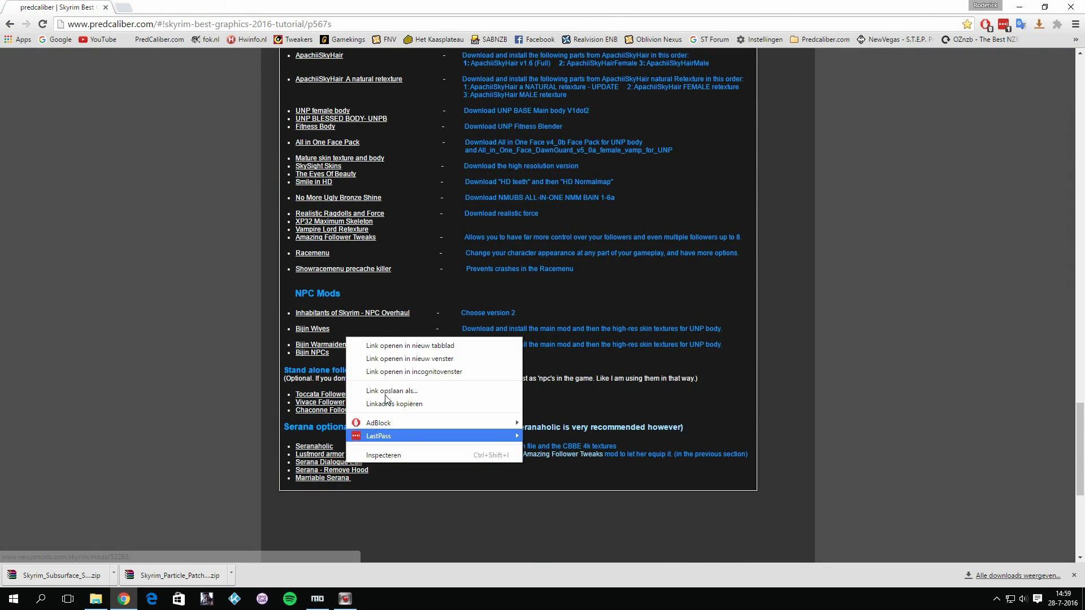
left_click(369, 343)
key("ctrl+Tab")
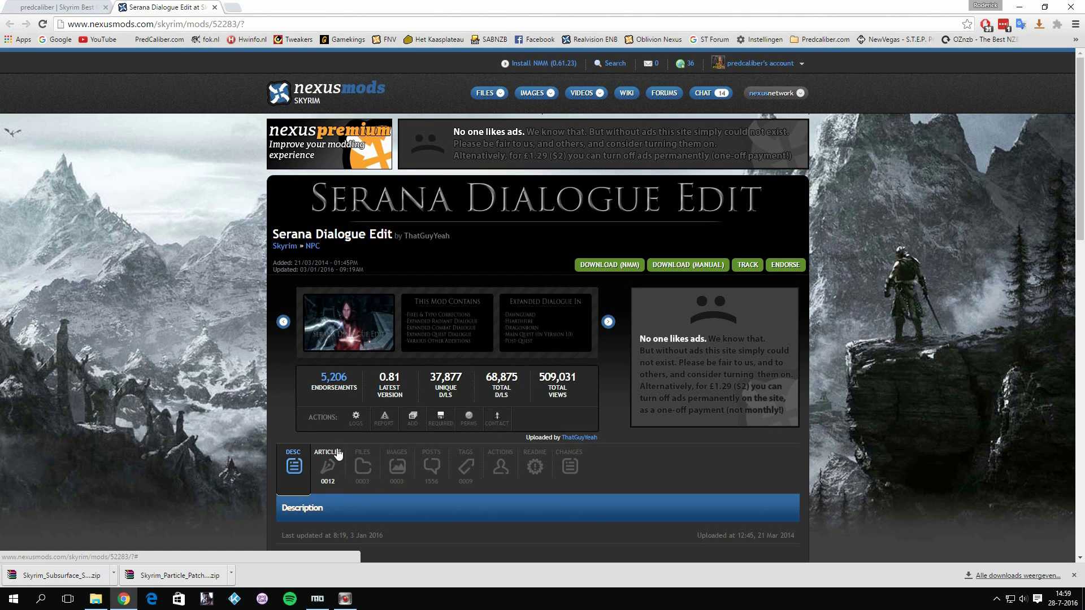
left_click(385, 494)
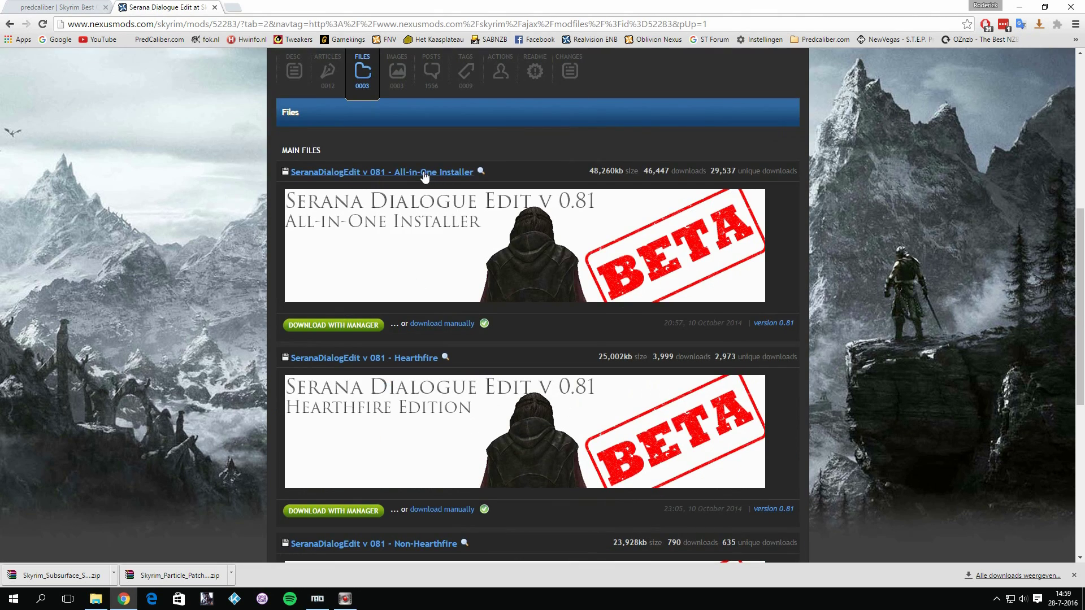
Switch to Mod Organizer, install 36 SeranaDialogEdit v 081 - All-in-One Installer with the Hearthfire Edition, and enable it
left_click(317, 599)
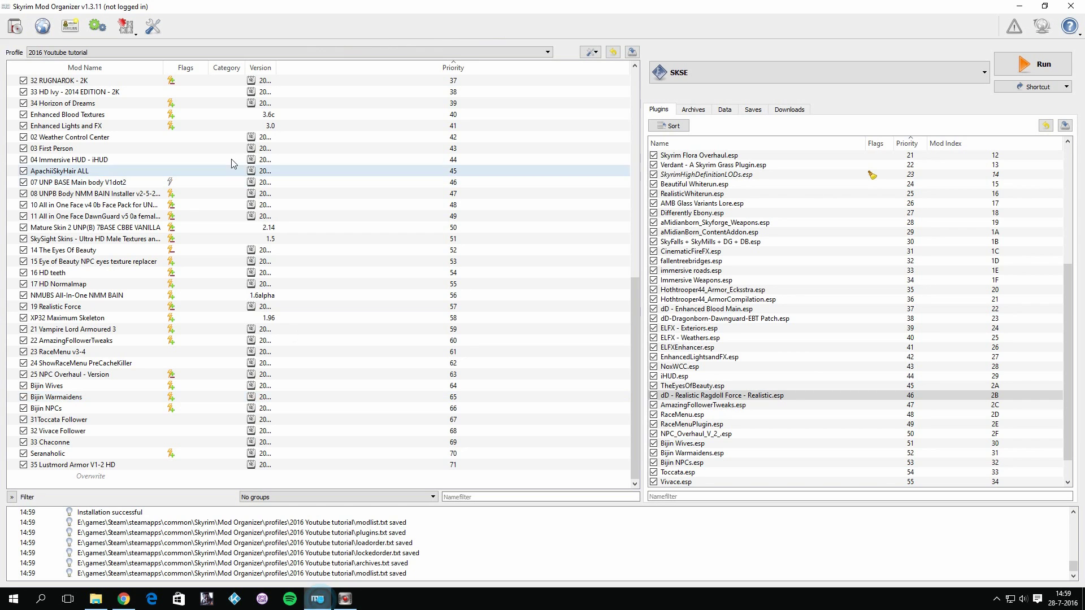
left_click(16, 26)
scroll(321, 229, "down", 7)
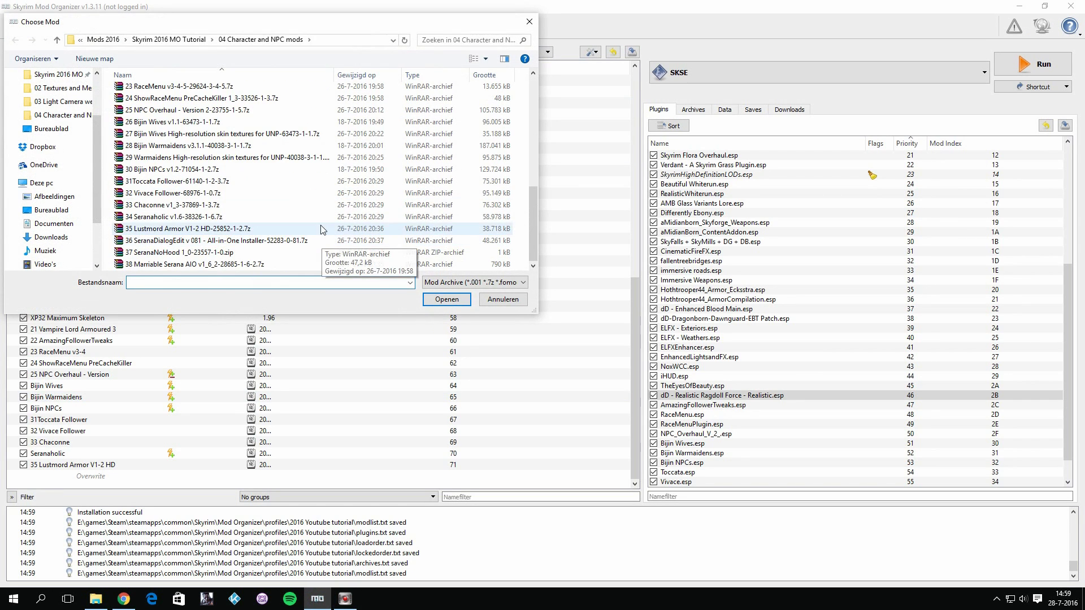
double_click(206, 240)
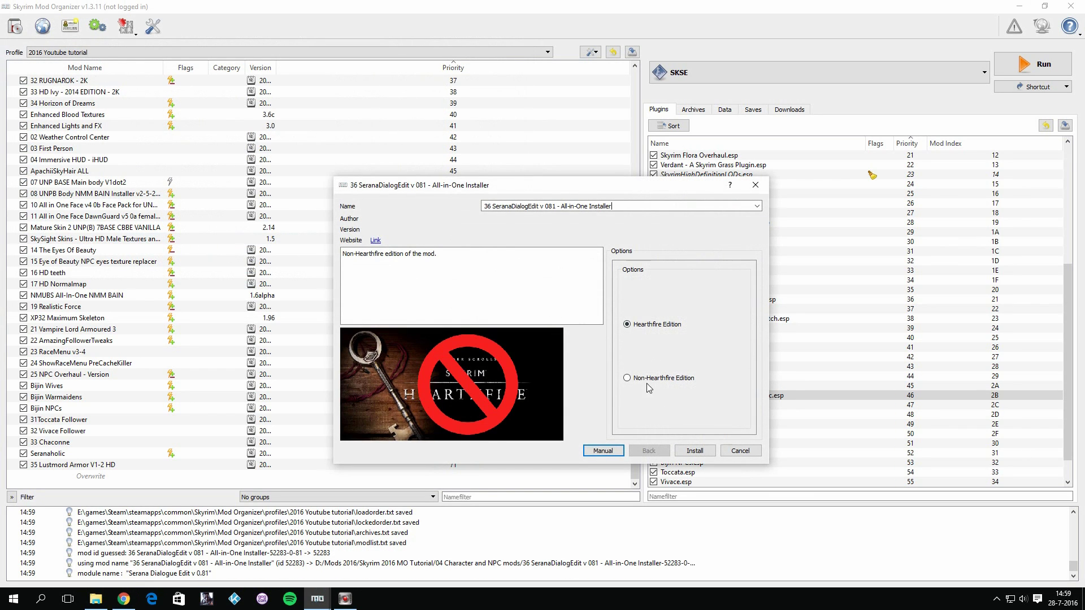
left_click(695, 451)
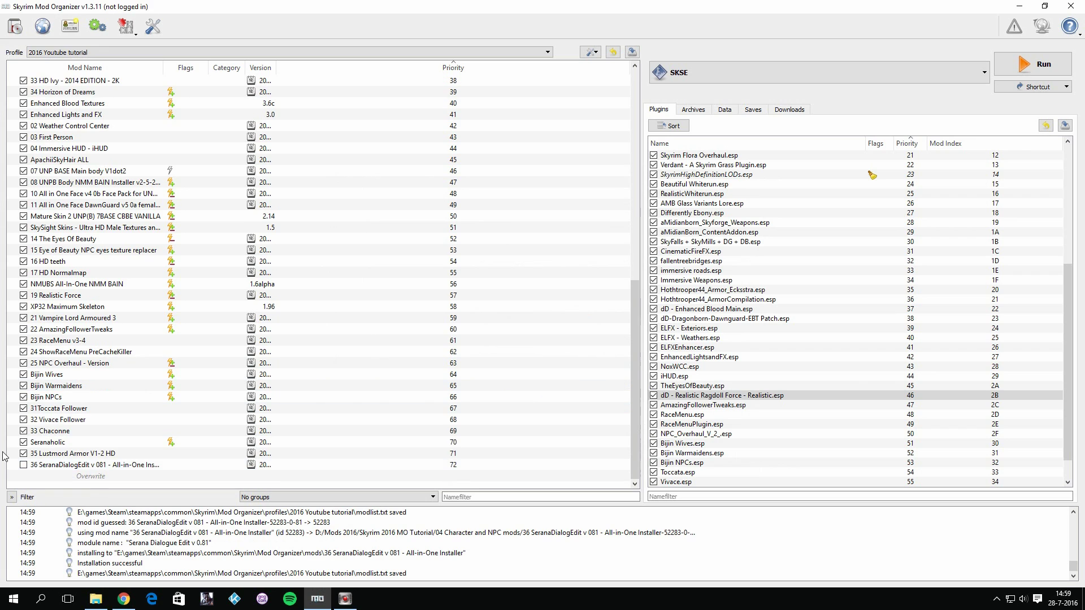
left_click(24, 465)
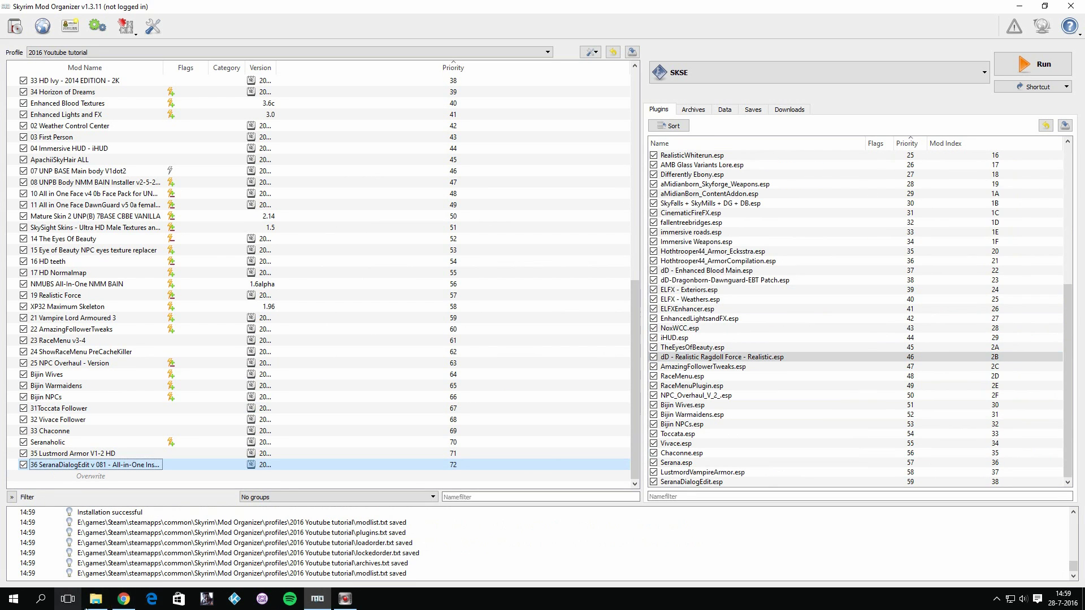
Switch to Chrome, close the Serana Dialogue Edit page, and open the guide's Serana - Remove Hood link in a new tab to view its files
left_click(124, 599)
left_click(215, 8)
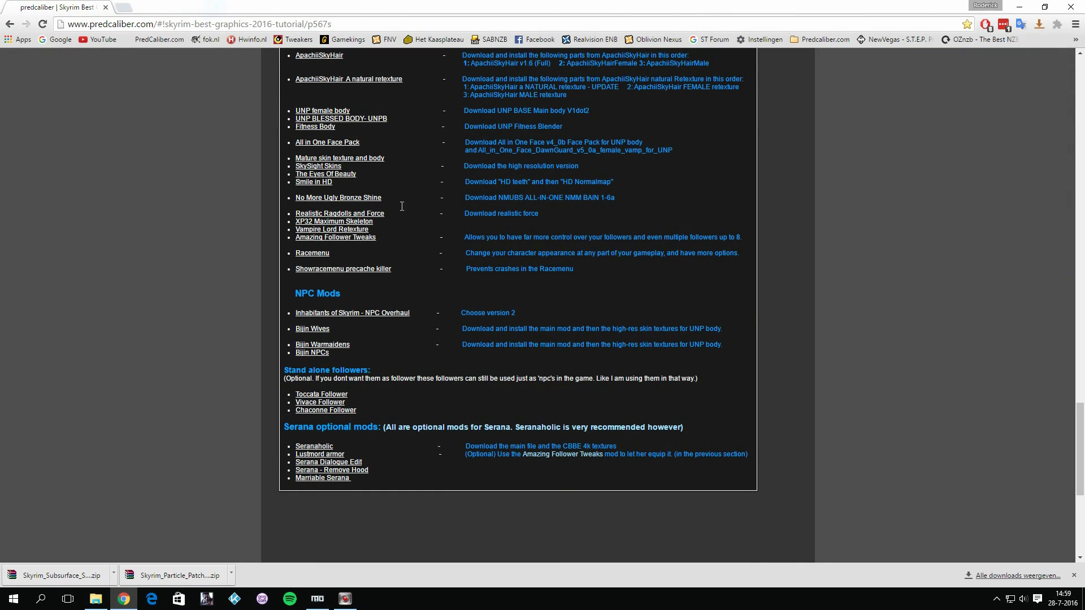
right_click(361, 474)
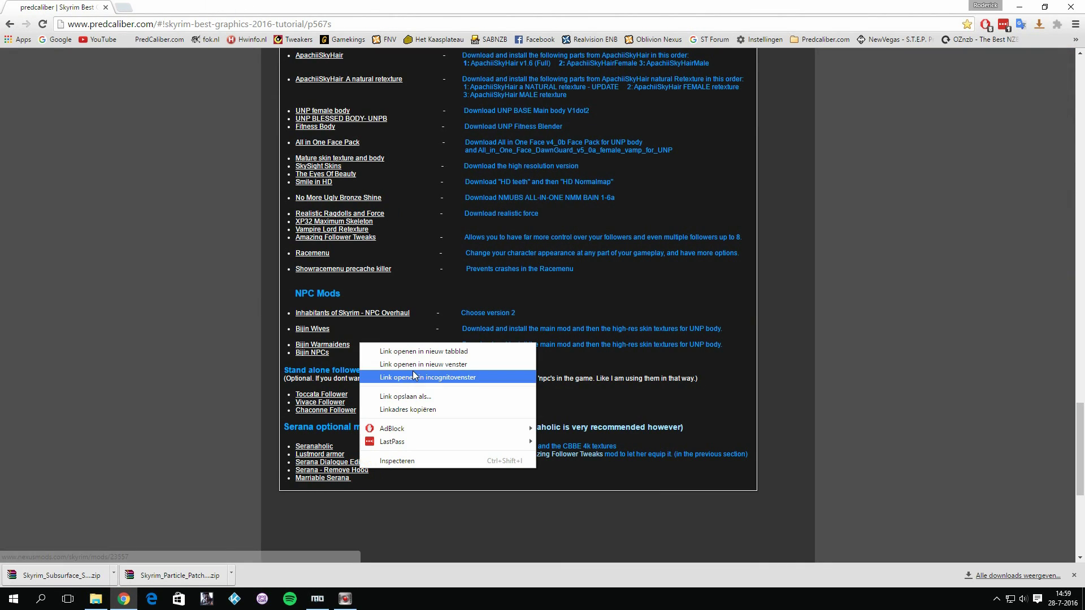
left_click(417, 353)
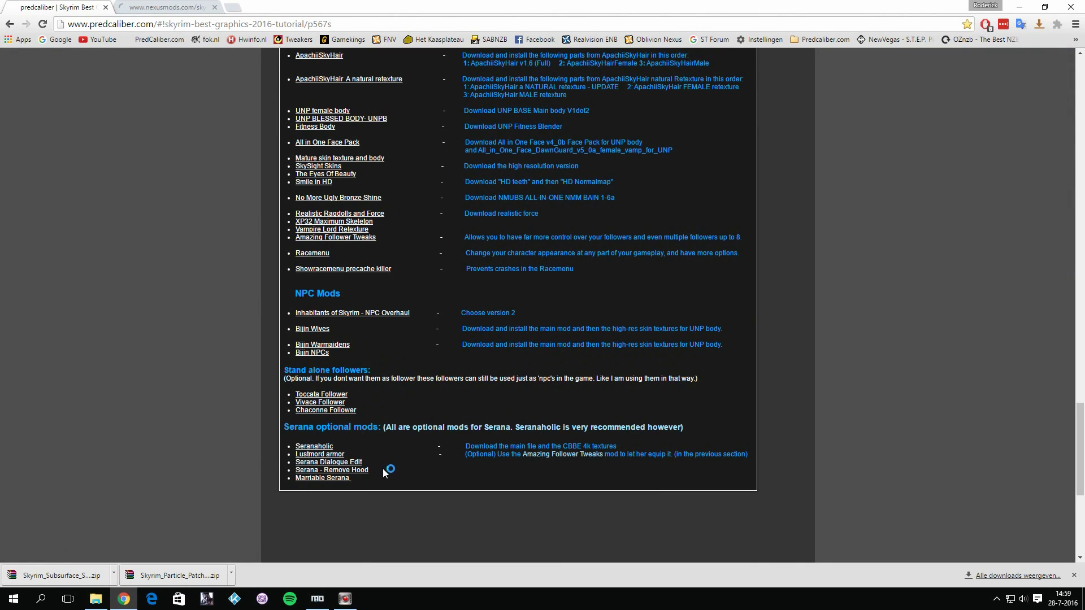
left_click(174, 7)
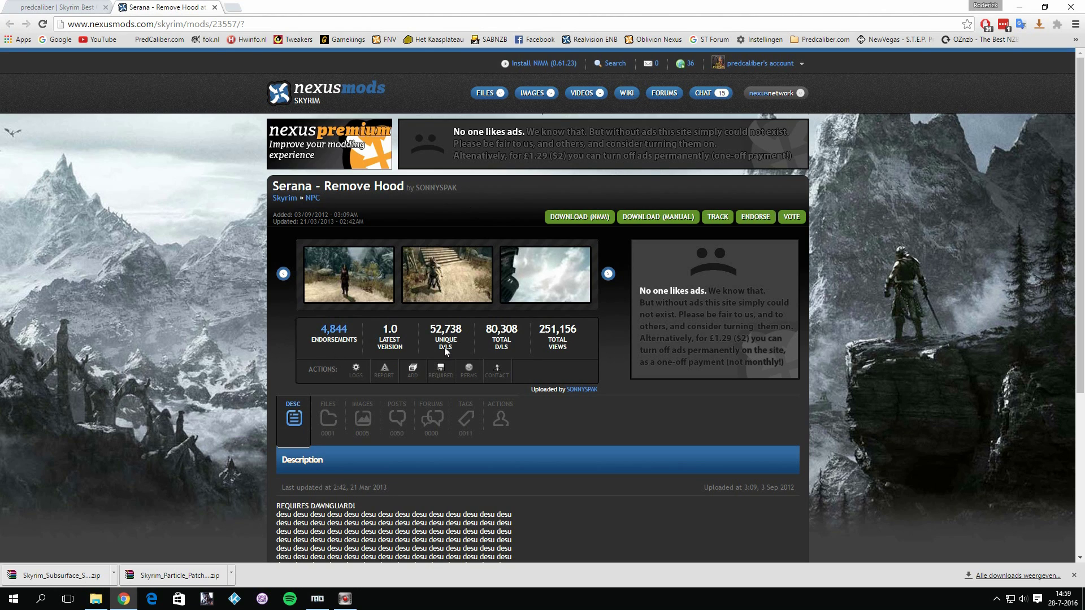
left_click(328, 417)
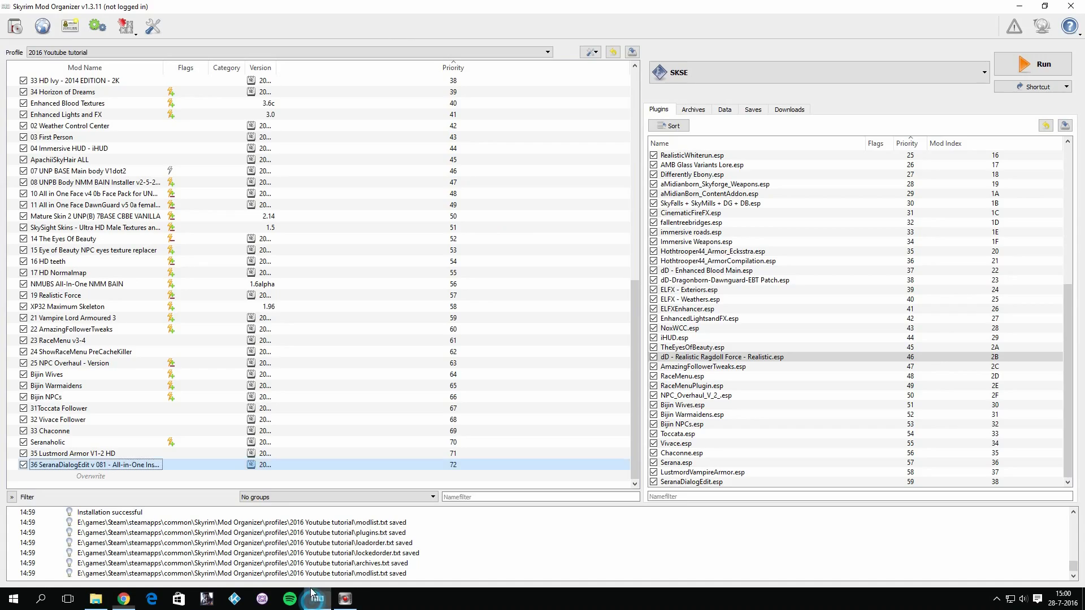
Switch to Mod Organizer, install 37 SeranaNoHood from its archive, and enable it in the mod list
left_click(317, 599)
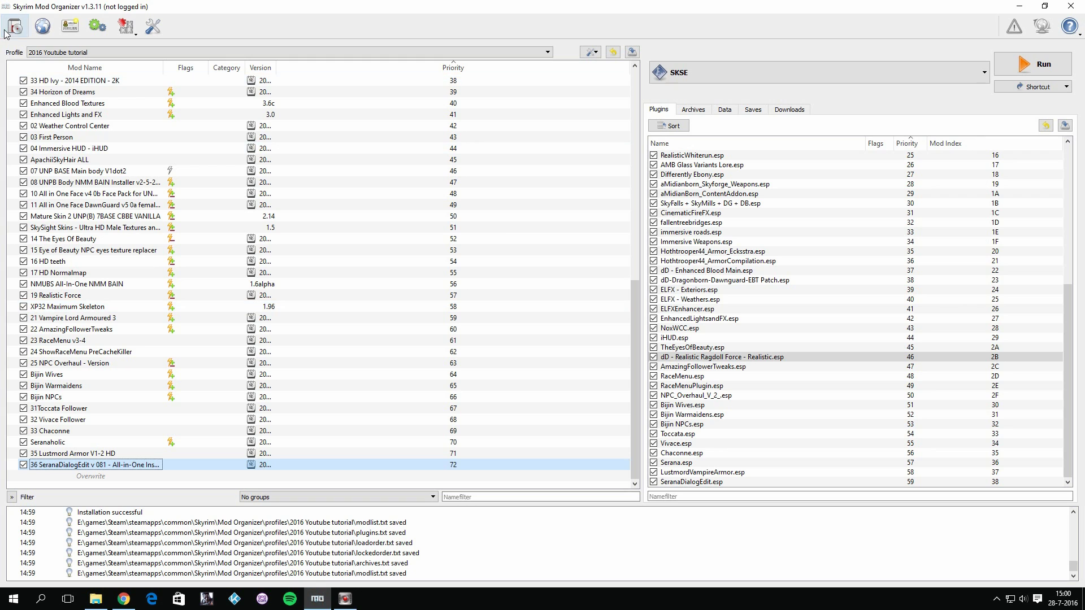
left_click(11, 25)
scroll(169, 198, "down", 7)
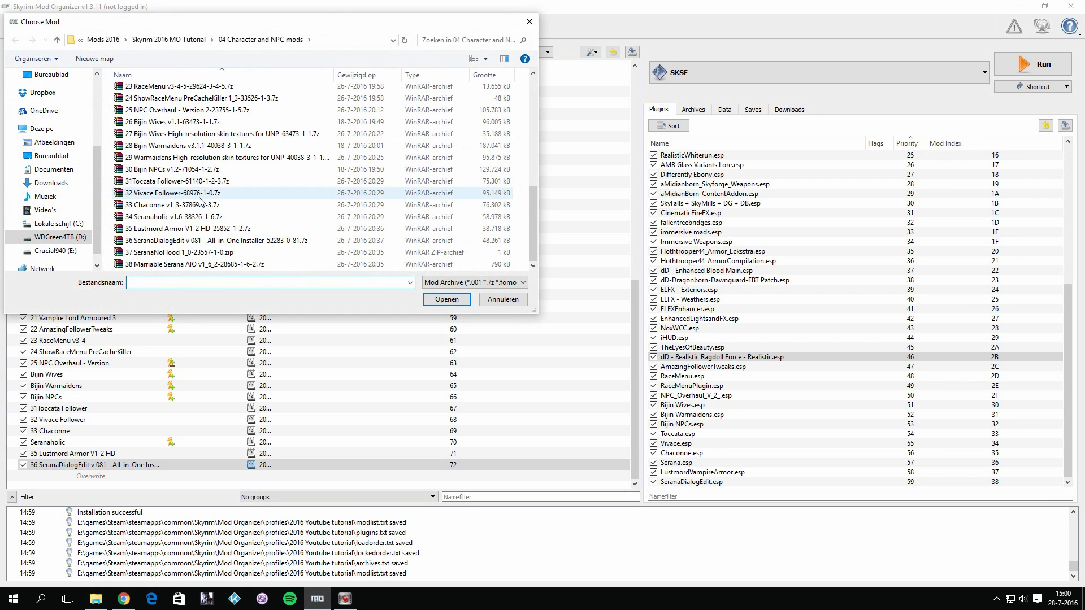
double_click(204, 249)
left_click(545, 344)
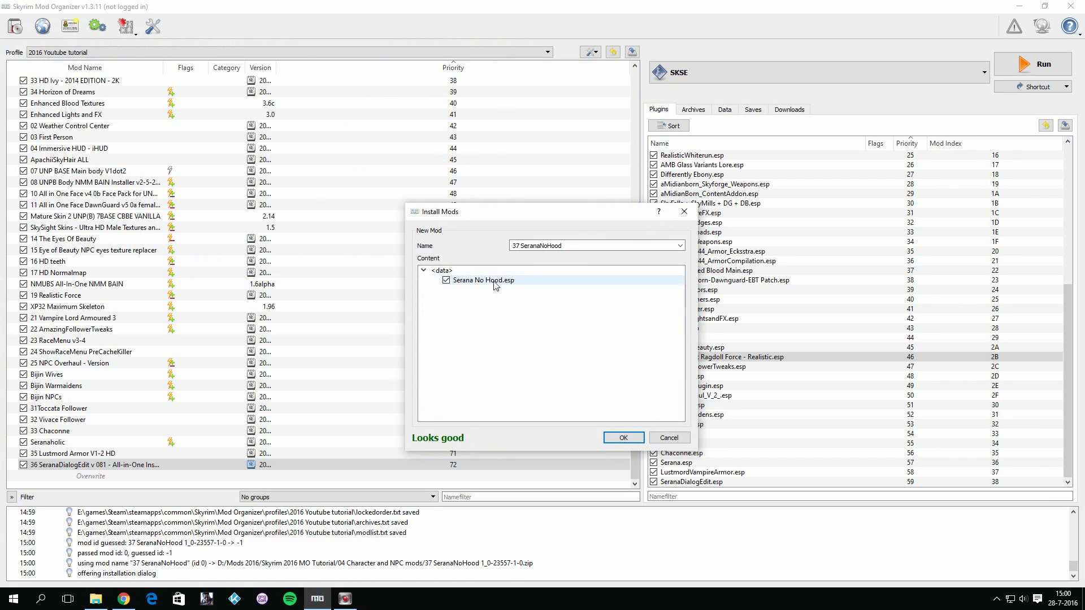
left_click(620, 438)
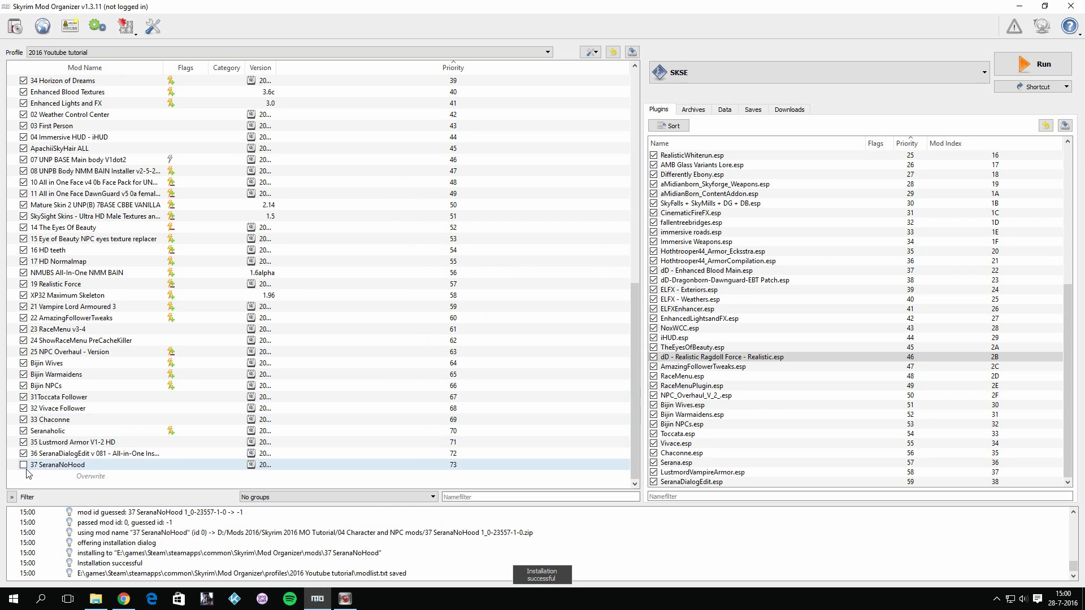
left_click(24, 464)
Switch to Chrome, close the Serana - Remove Hood page, and open the guide's Marriable Serana link in a new tab to view its files
left_click(123, 599)
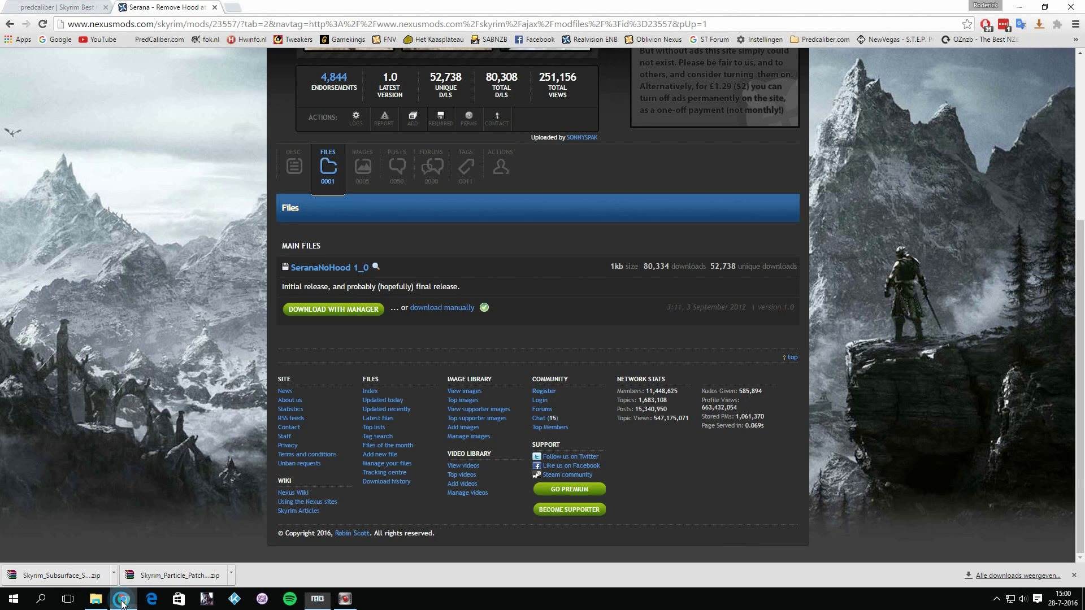
scroll(320, 229, "up", 2)
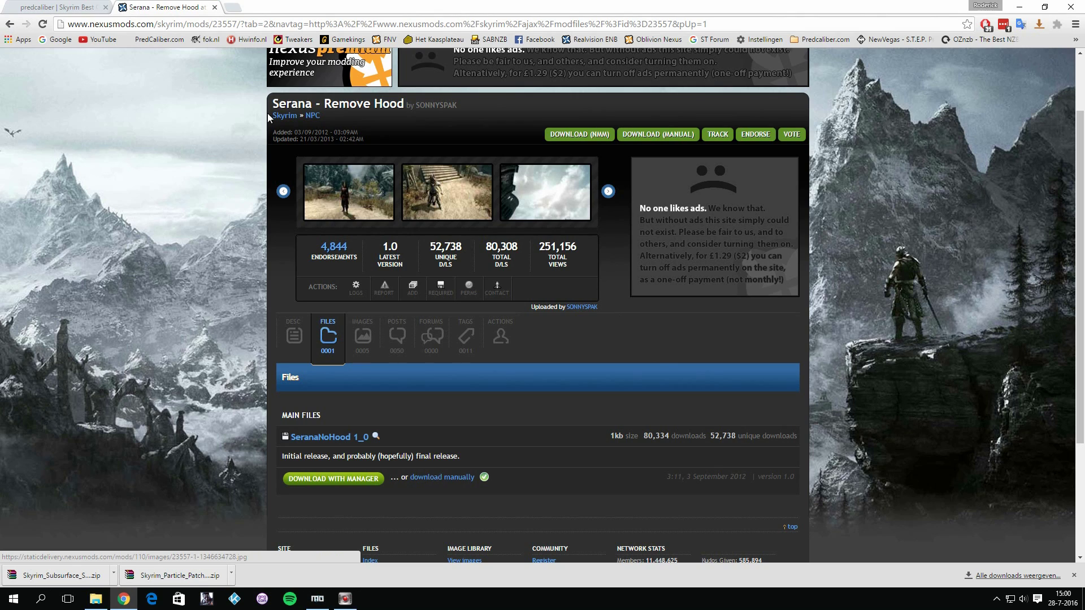
left_click(215, 8)
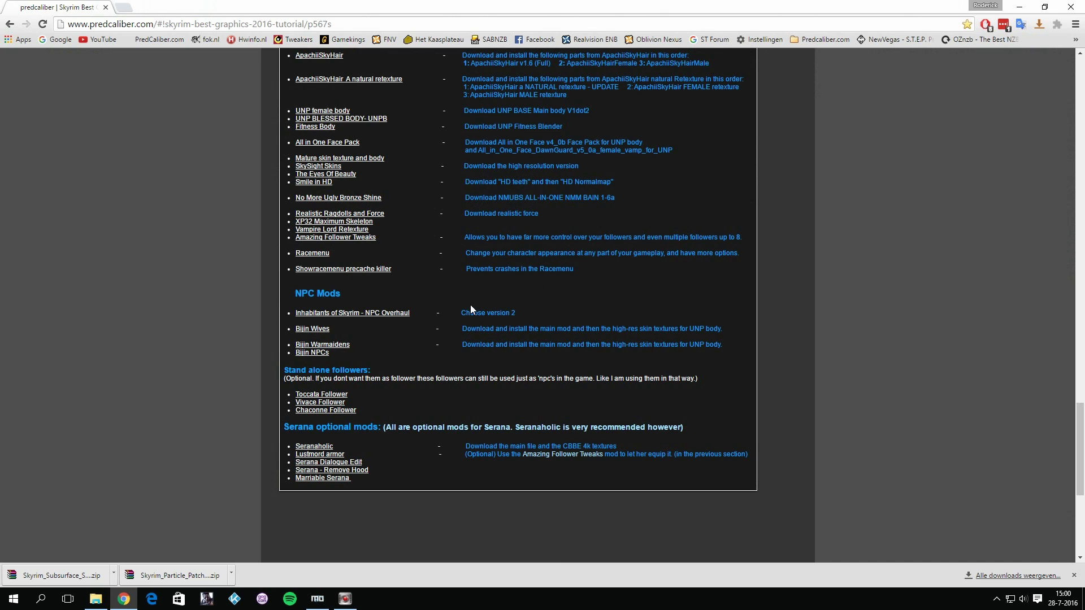
right_click(332, 479)
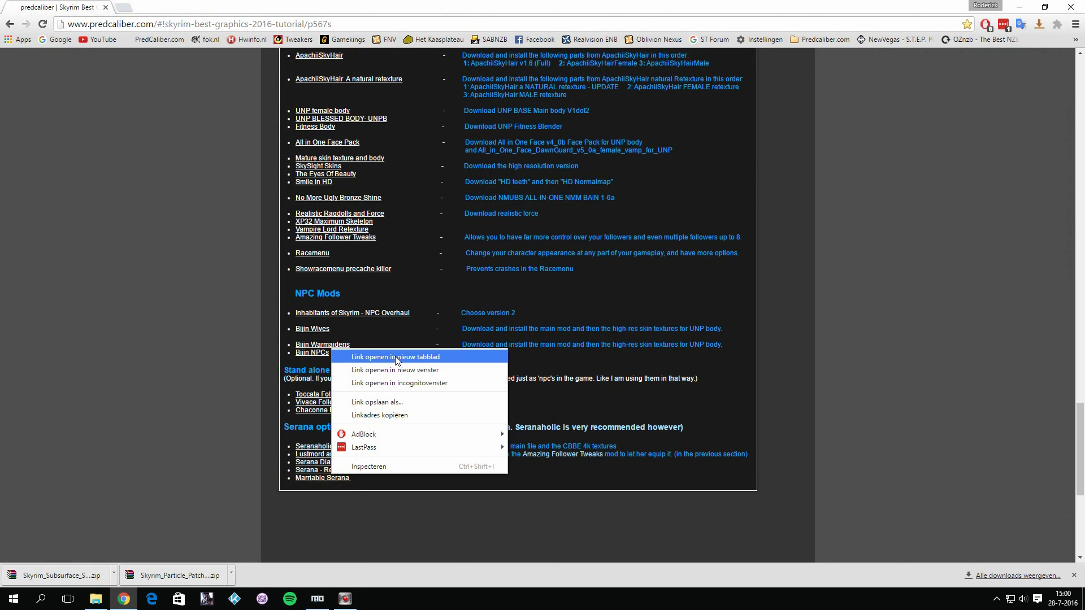
left_click(390, 355)
left_click(188, 5)
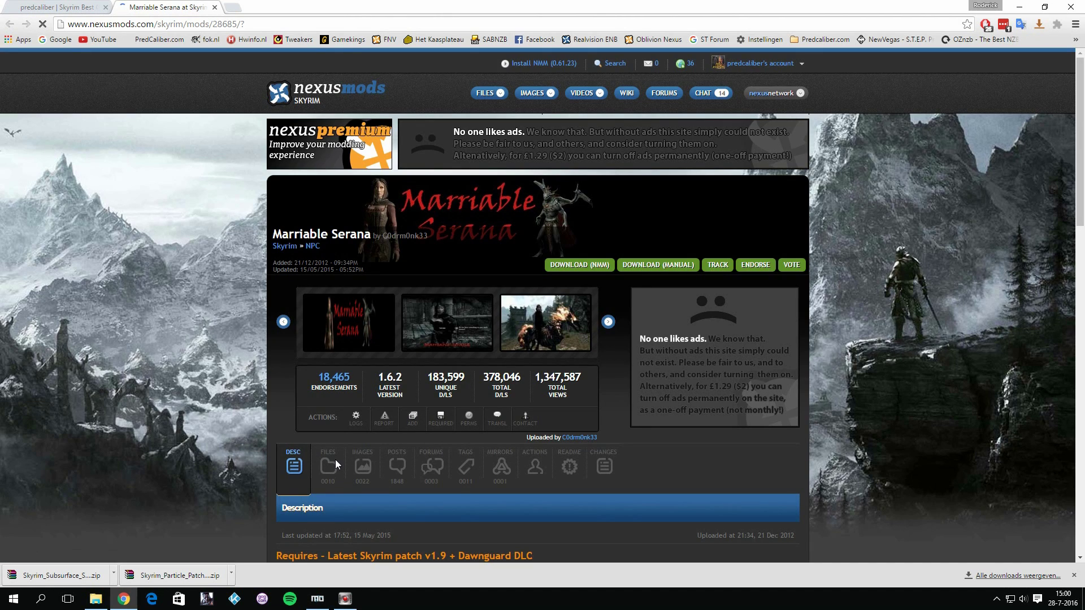
left_click(334, 463)
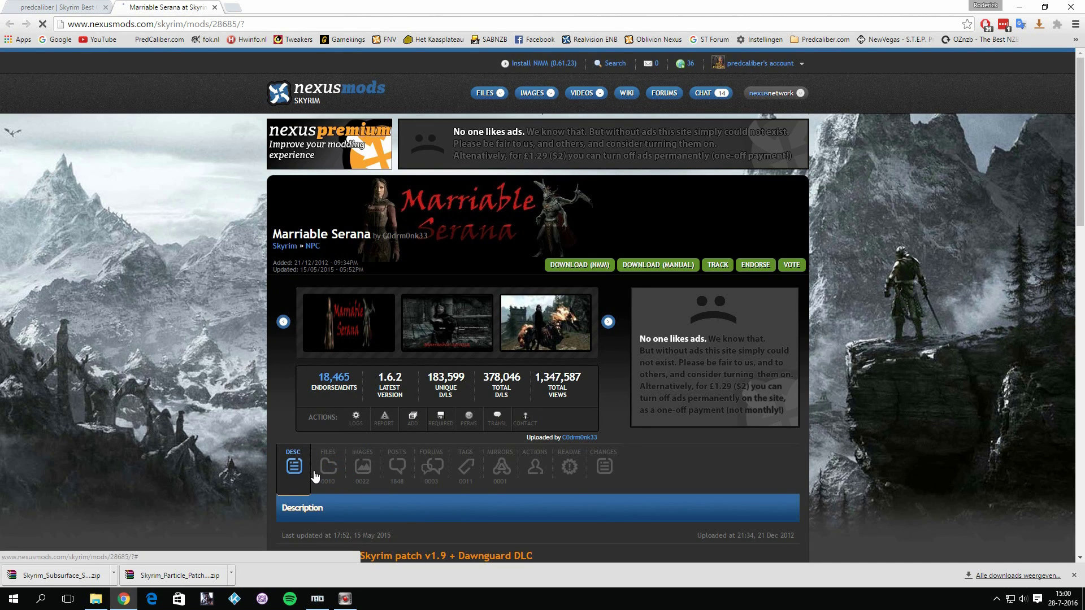
scroll(323, 477, "down", 5)
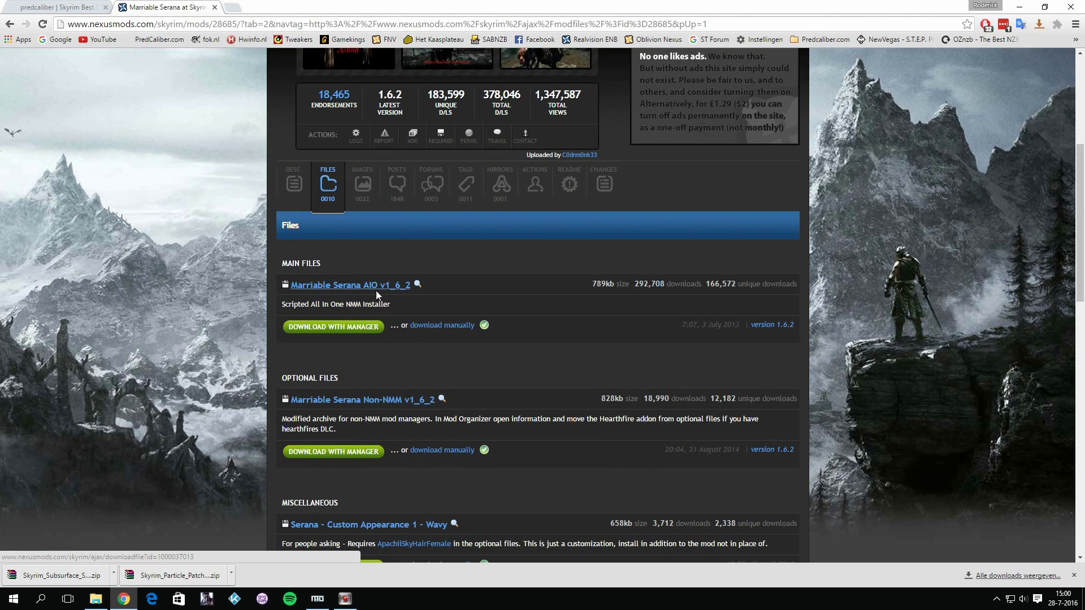
Switch to Mod Organizer, install 38 Marriable Serana AIO v1_6_2 from its archive, and enable Marriable Serana in the mod list
left_click(317, 598)
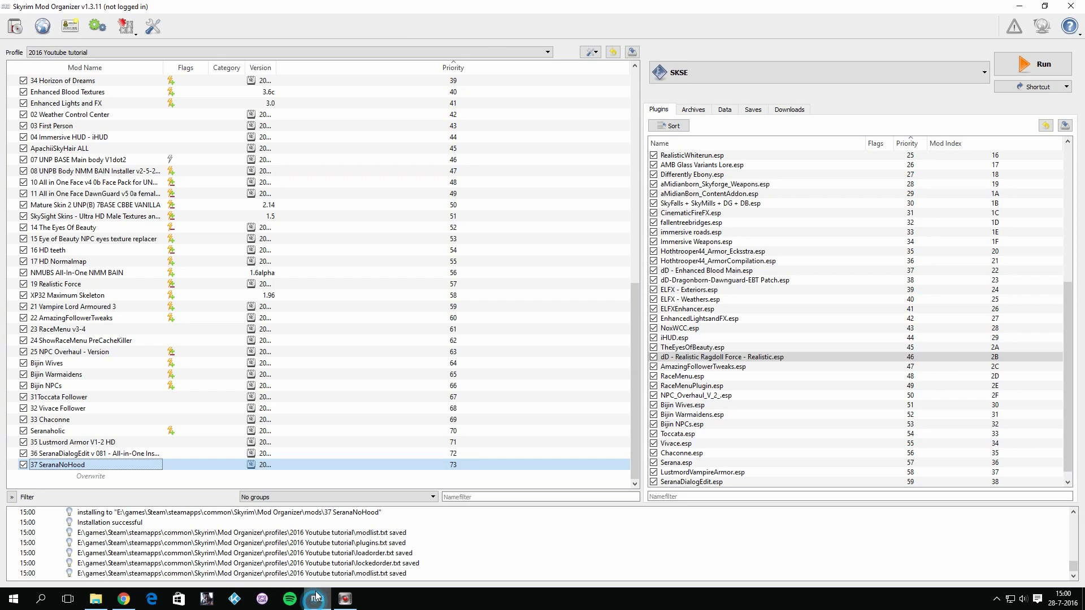
left_click(18, 28)
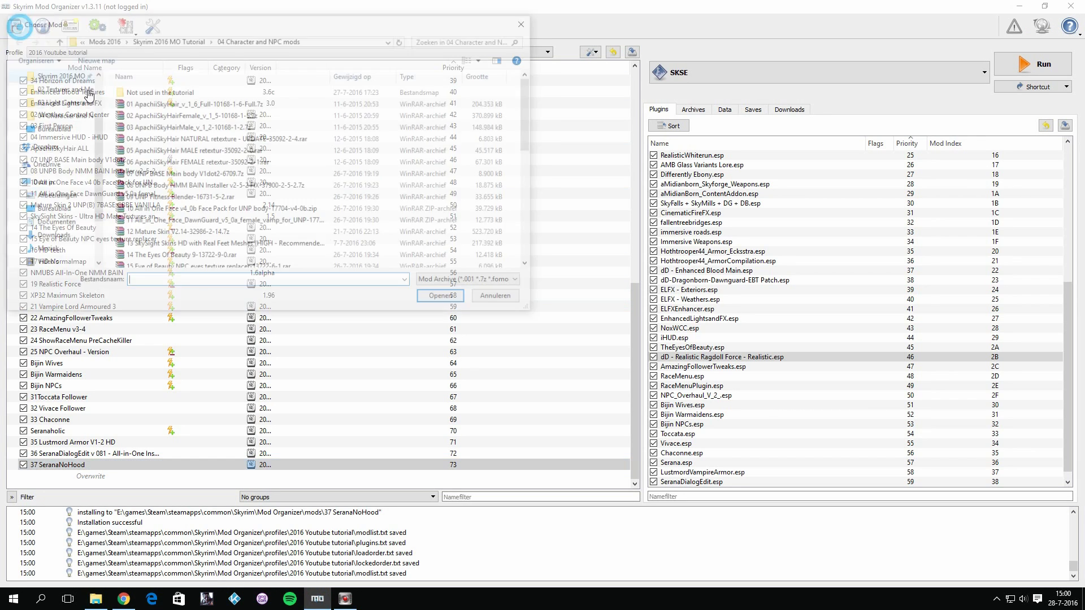
left_click(304, 261)
double_click(304, 261)
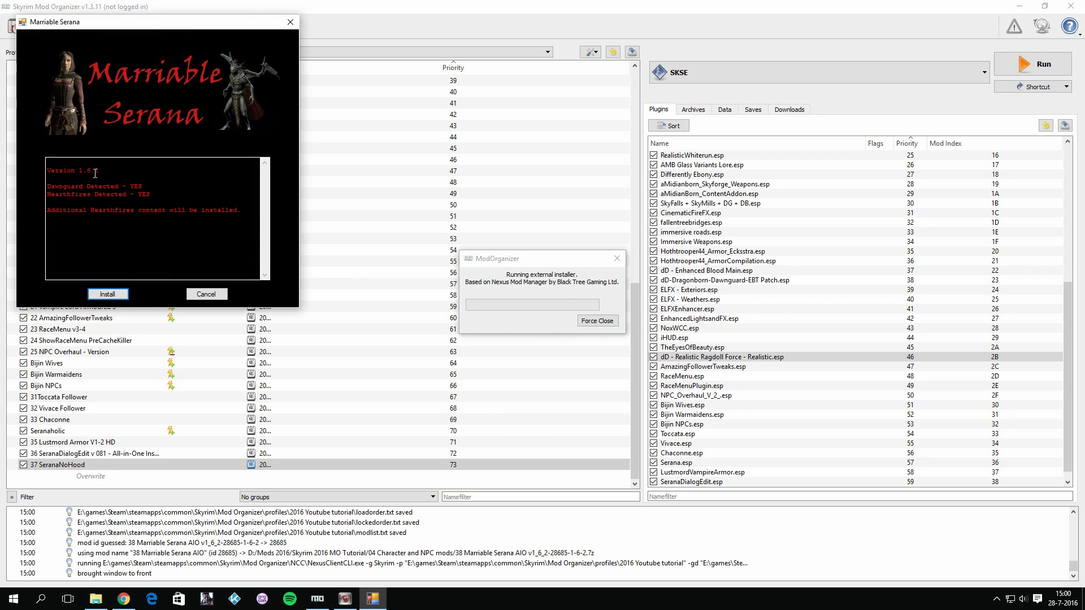
left_click(113, 298)
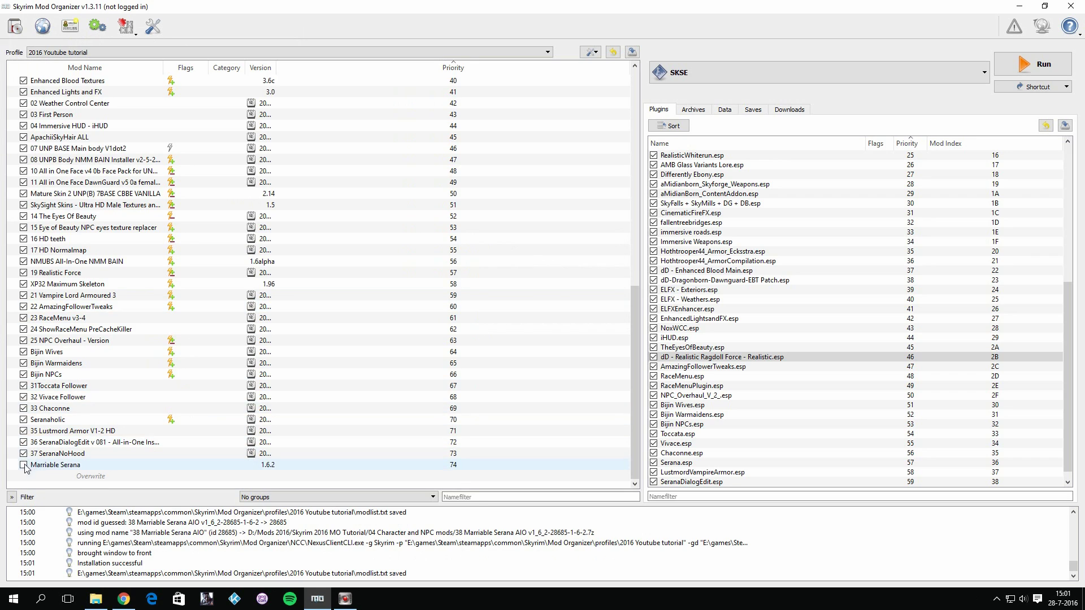
left_click(23, 465)
Move Marriable Serana.esp above Marriable Serana HF.esp in the plugin load order
scroll(792, 399, "down", 1)
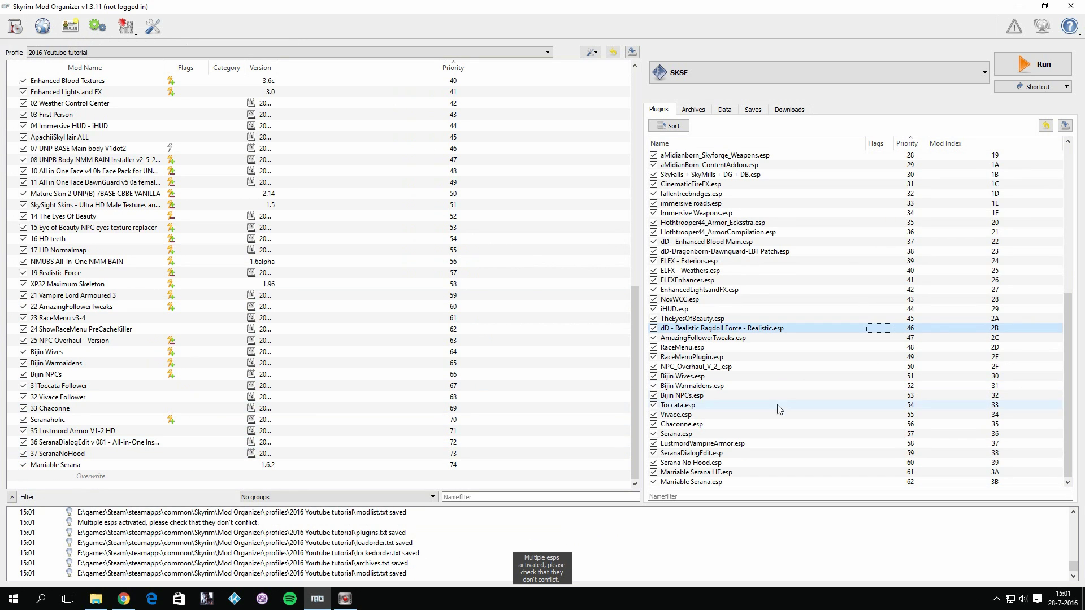
scroll(724, 452, "up", 10)
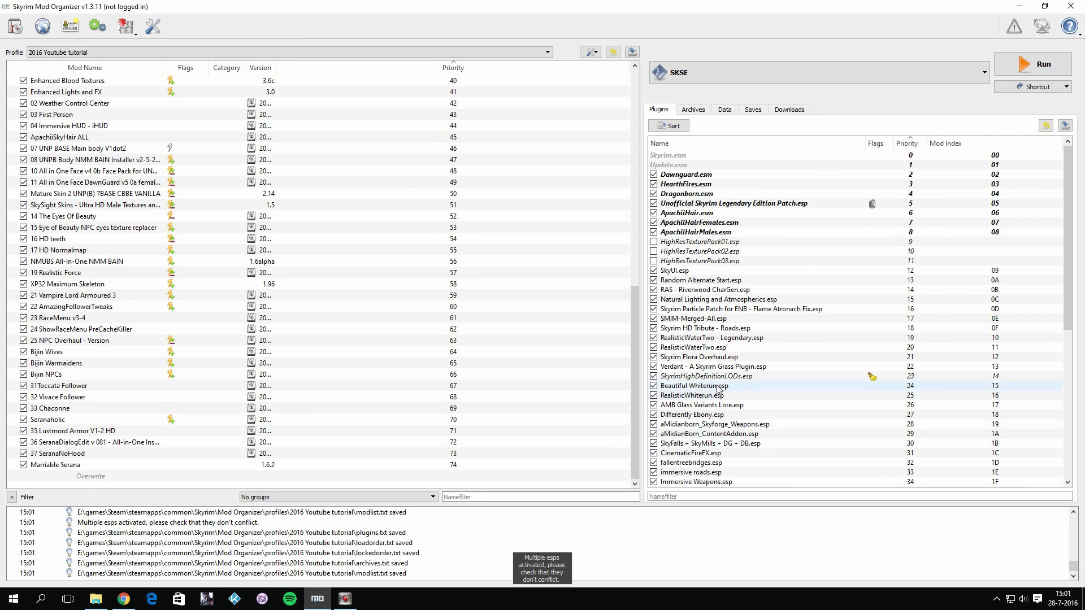
scroll(729, 424, "down", 10)
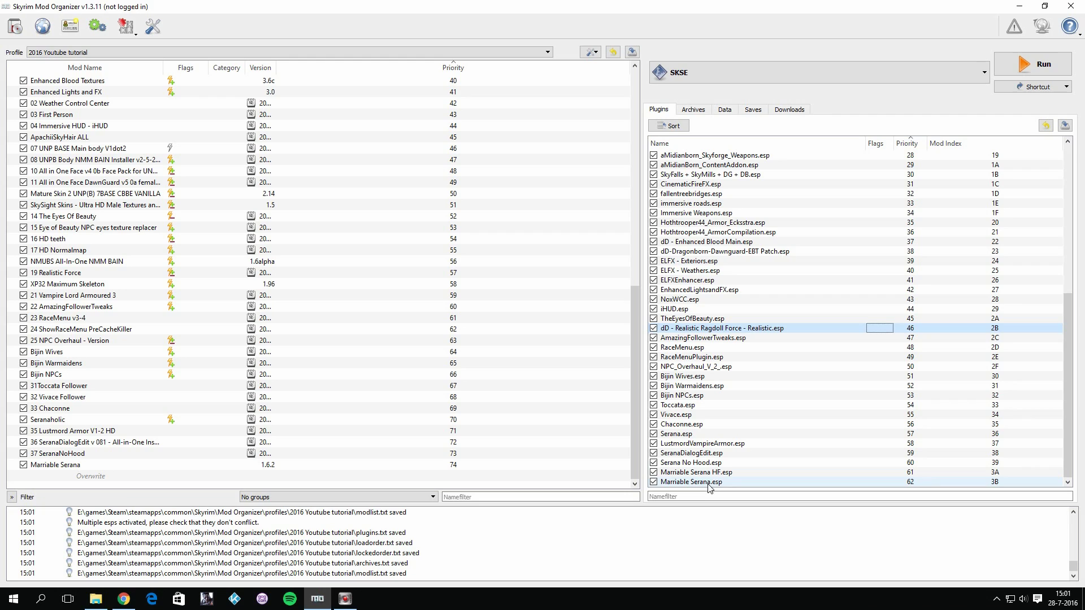
left_click_drag(709, 483, 707, 475)
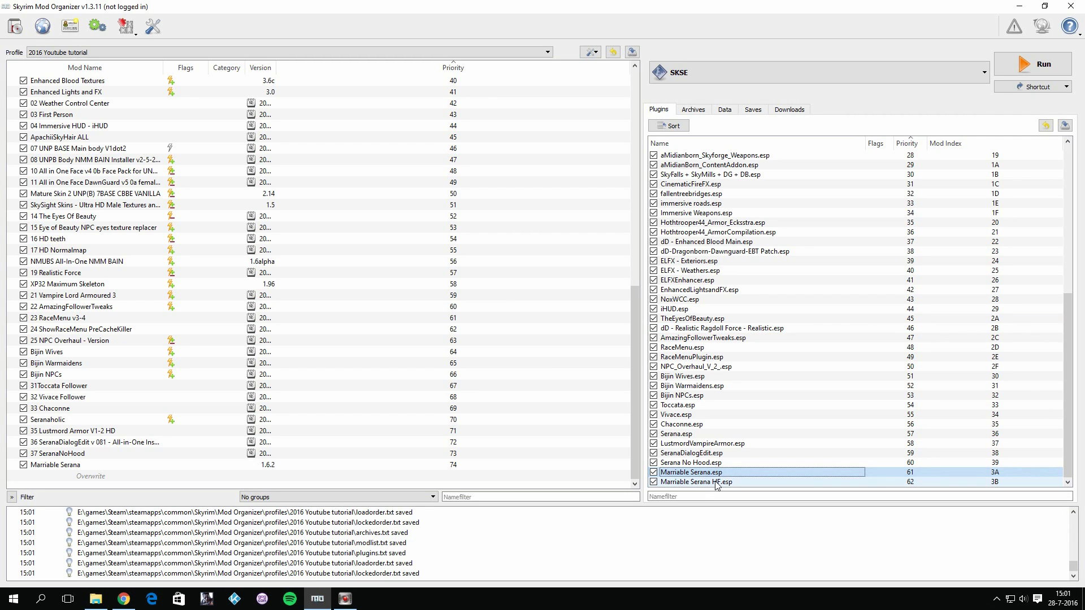
mouse_move(718, 484)
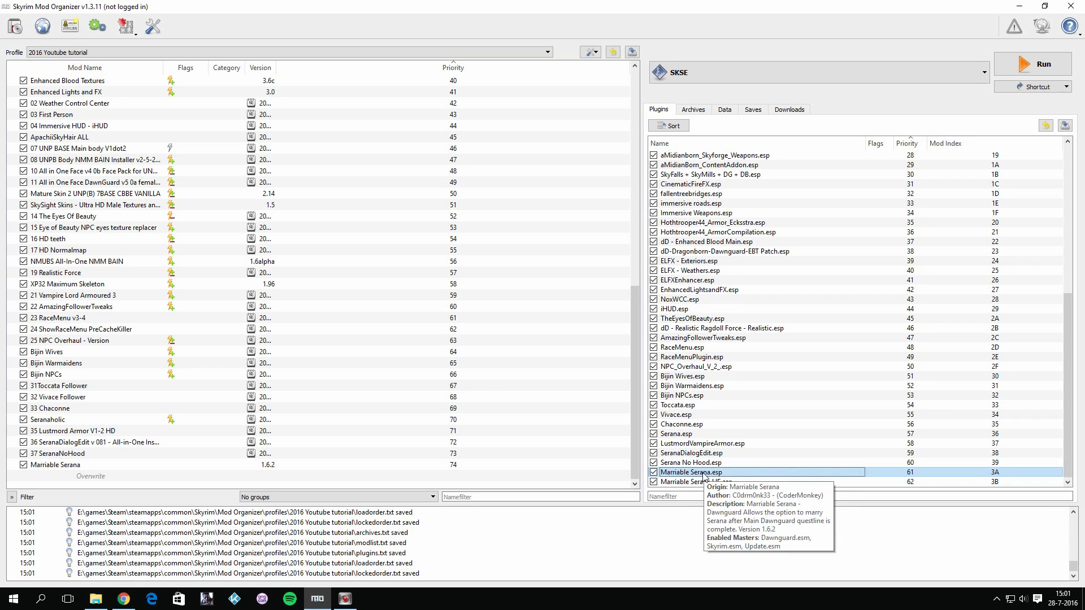
scroll(700, 457, "up", 1)
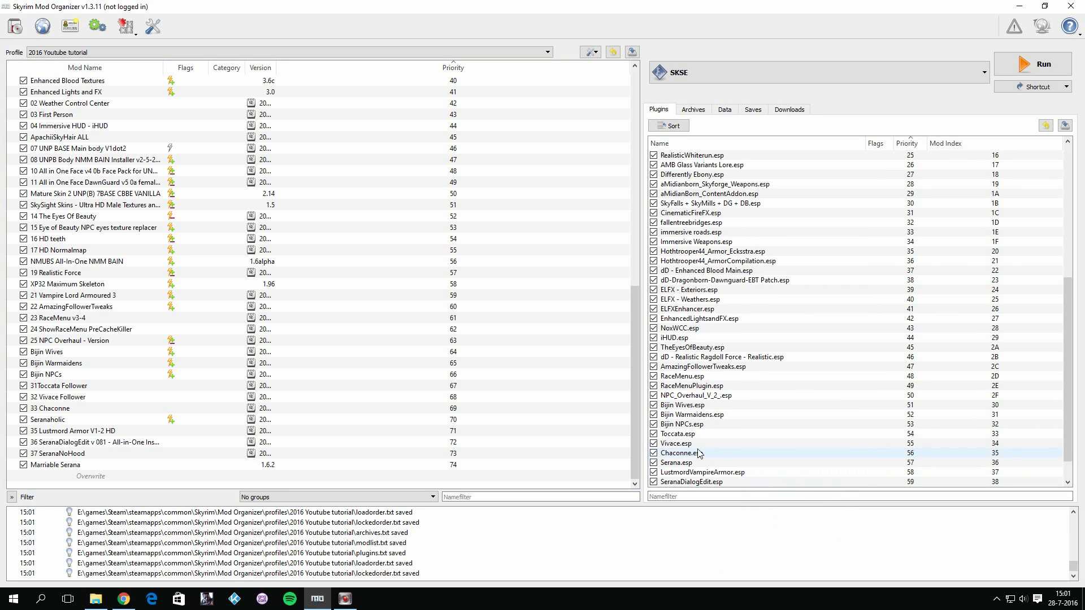
scroll(699, 452, "up", 8)
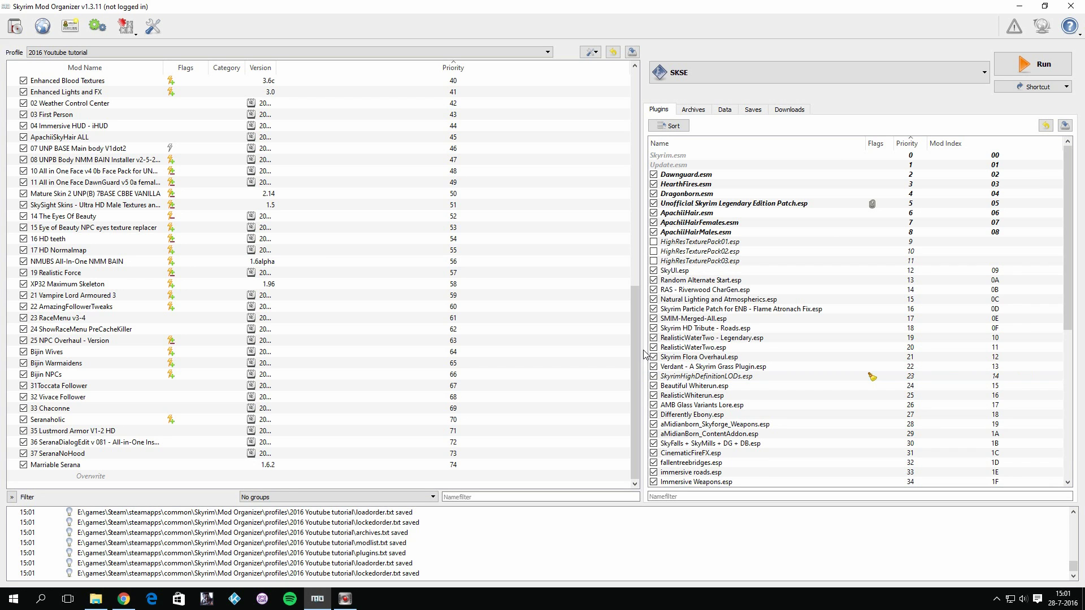
Switch to Chrome and review the guide's sections, from the introduction through the character and NPC mods, checking against Mod Organizer's mod list
left_click(124, 599)
left_click(86, 6)
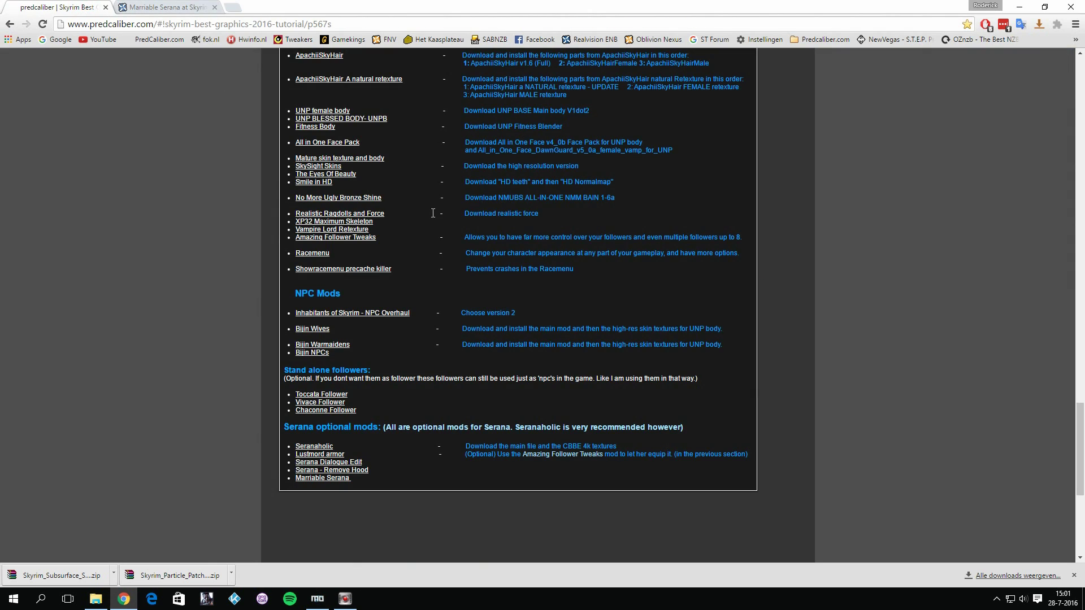
scroll(517, 383, "up", 2)
scroll(535, 398, "down", 5)
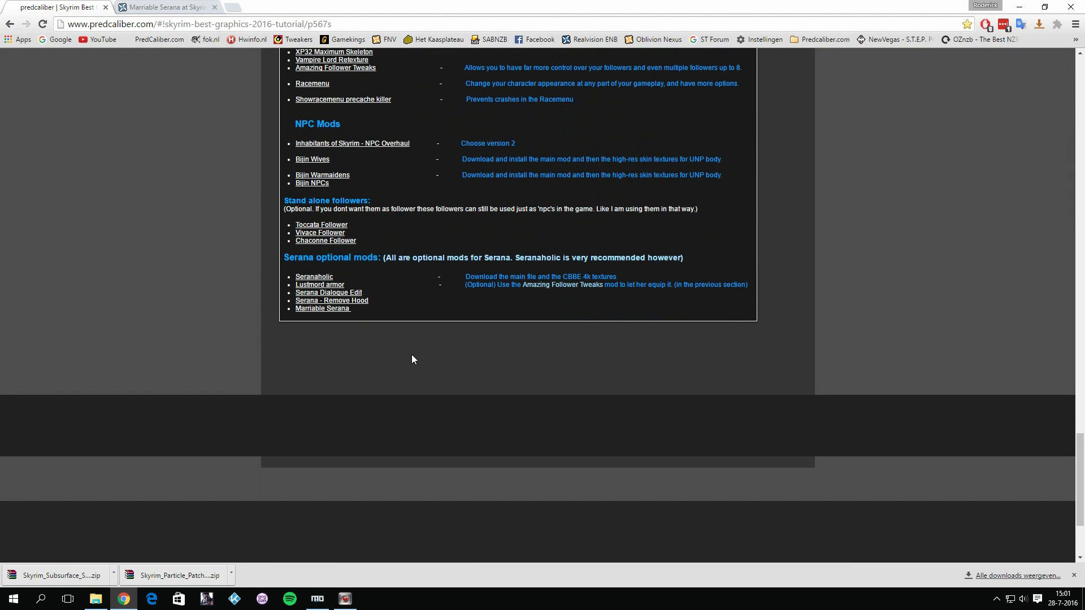
scroll(424, 348, "up", 6)
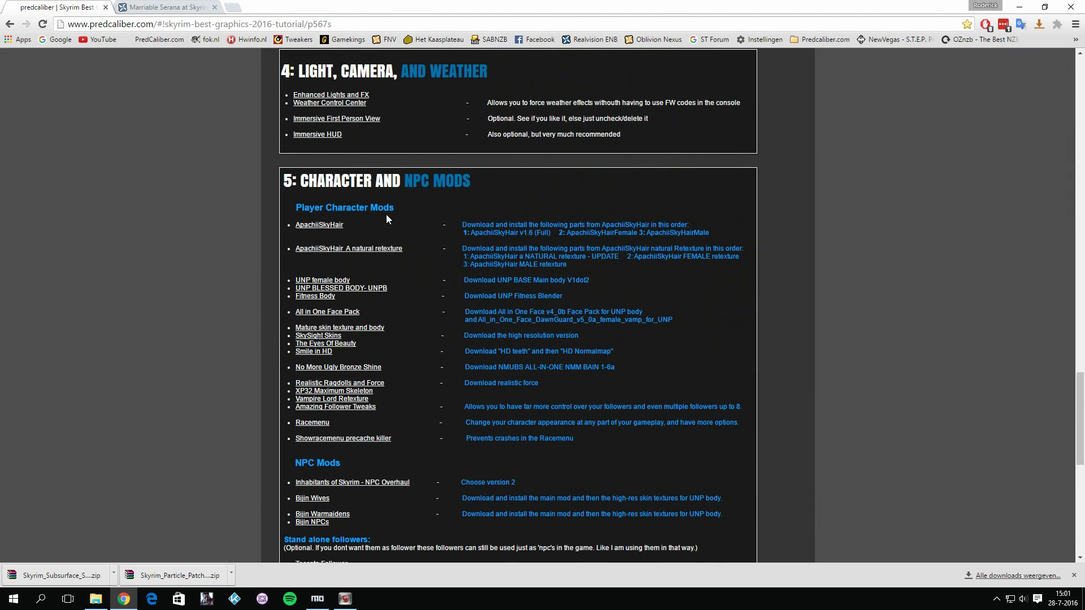
scroll(464, 369, "down", 4)
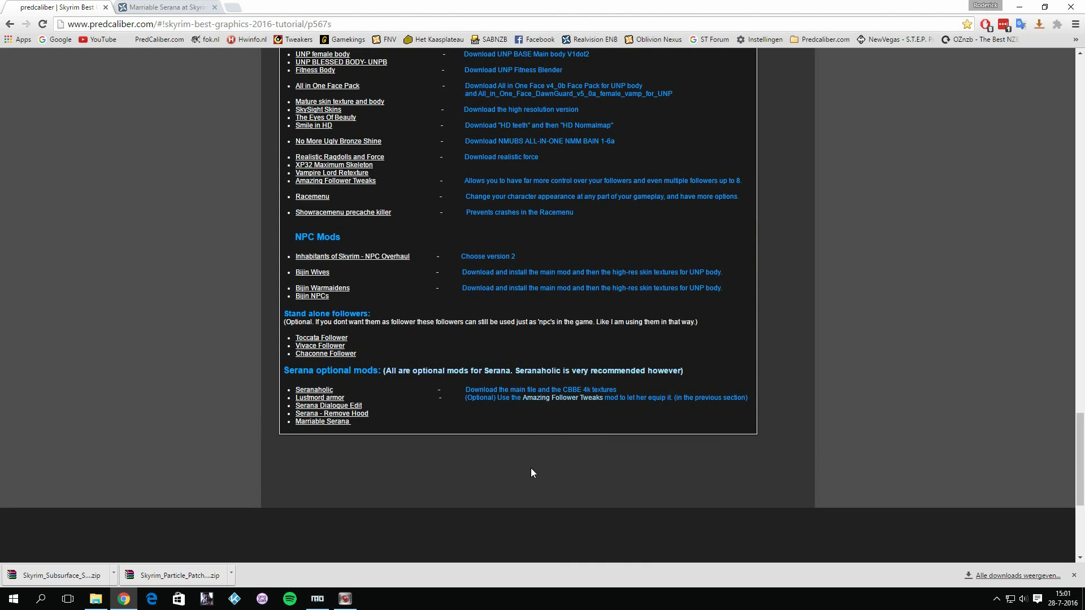
scroll(443, 348, "up", 14)
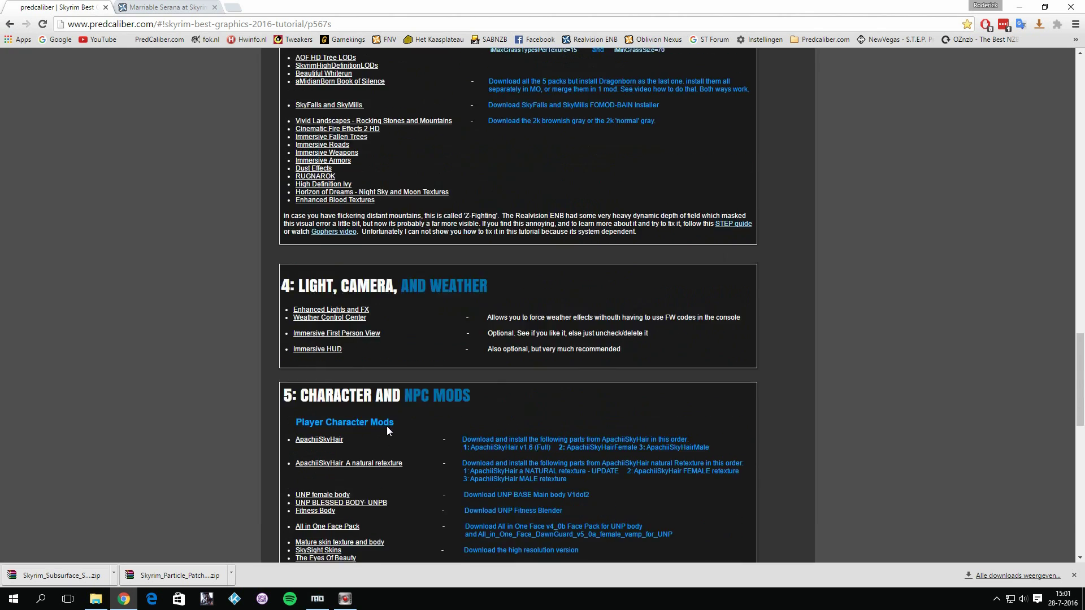
scroll(376, 371, "up", 15)
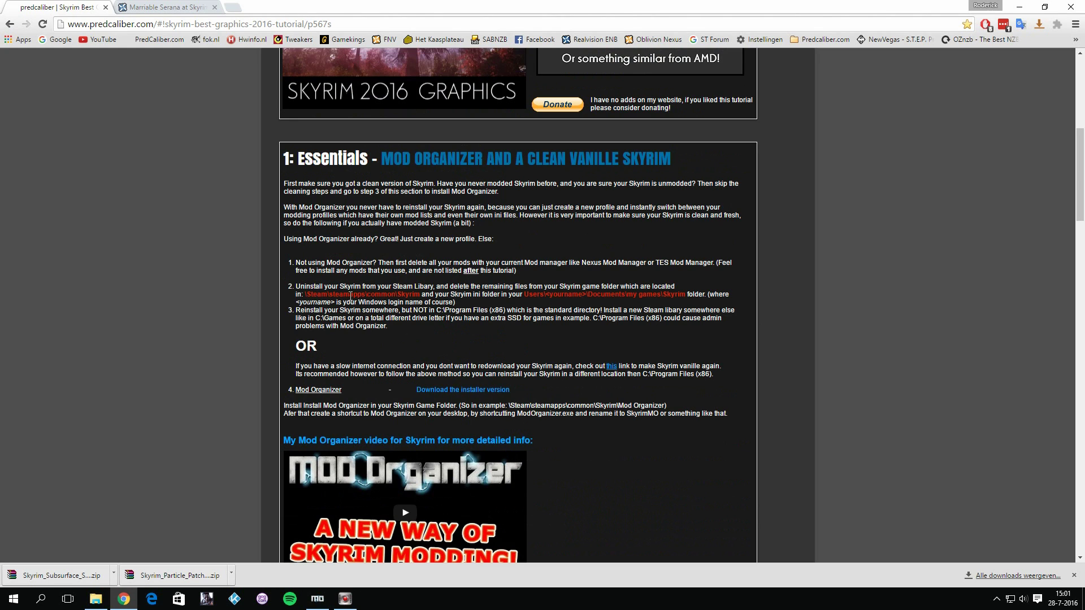
scroll(358, 317, "up", 3)
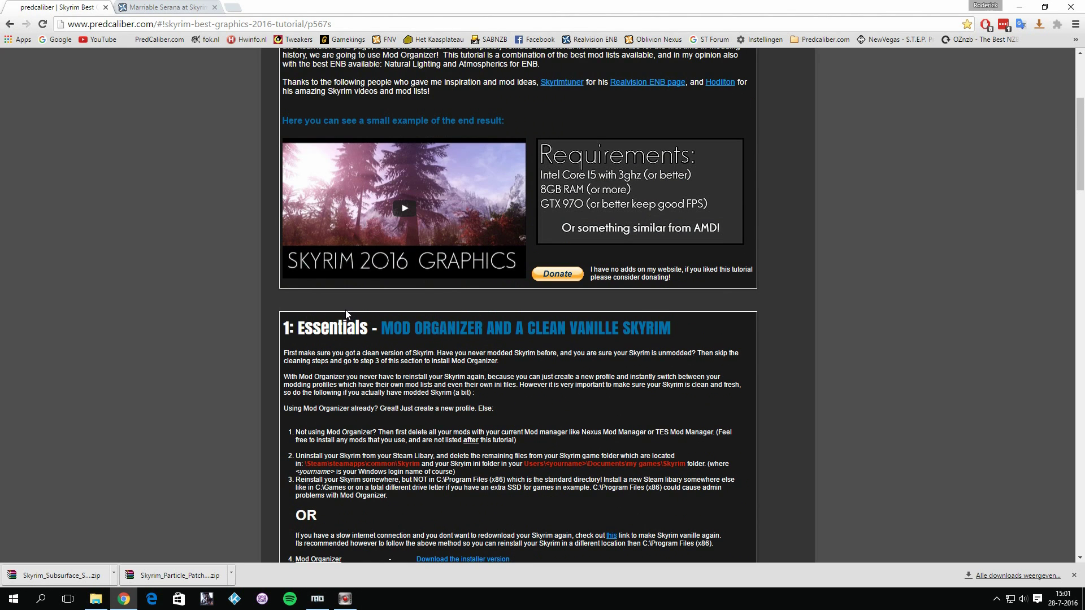
scroll(341, 307, "up", 2)
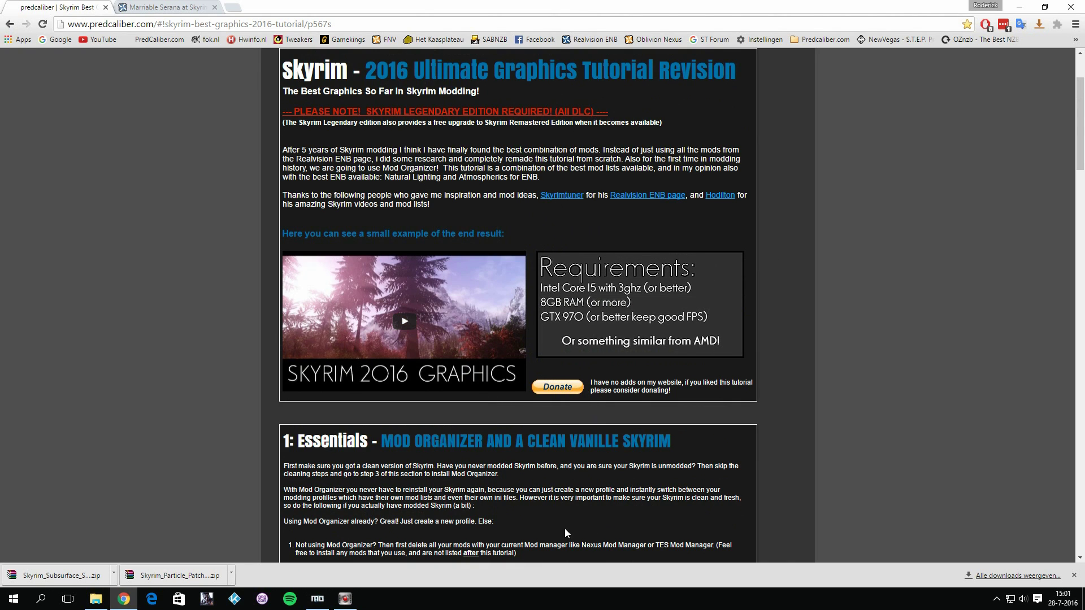
scroll(523, 392, "down", 5)
scroll(512, 386, "down", 20)
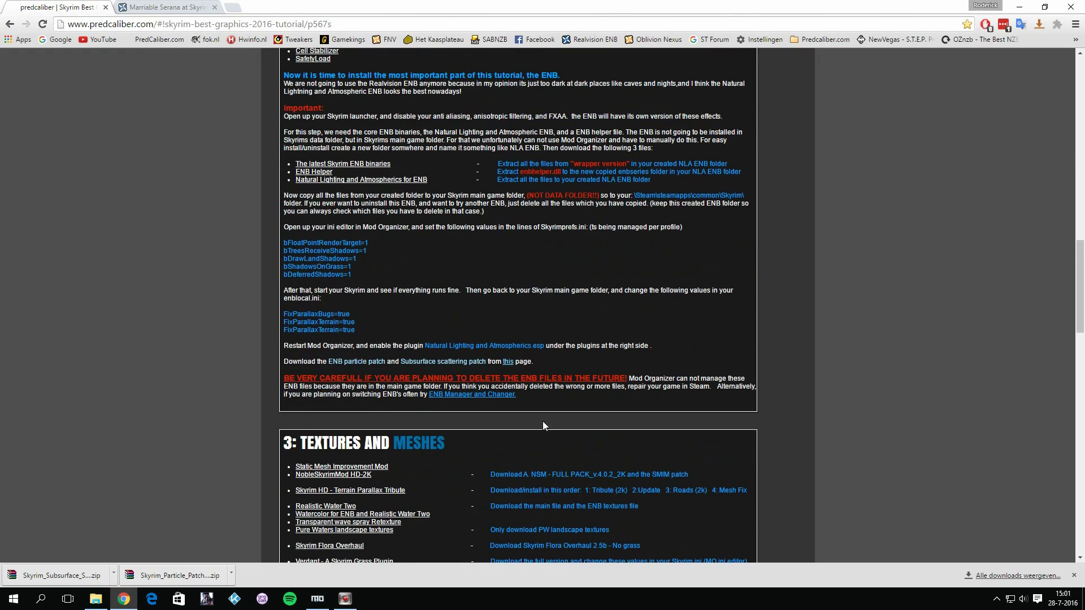
scroll(531, 378, "down", 9)
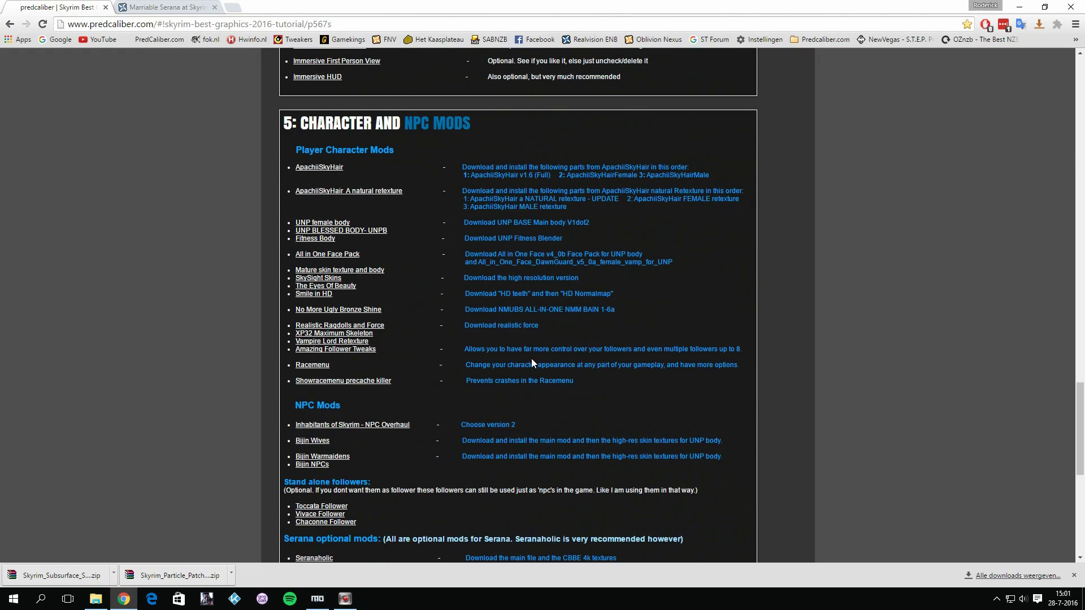
scroll(520, 353, "up", 5)
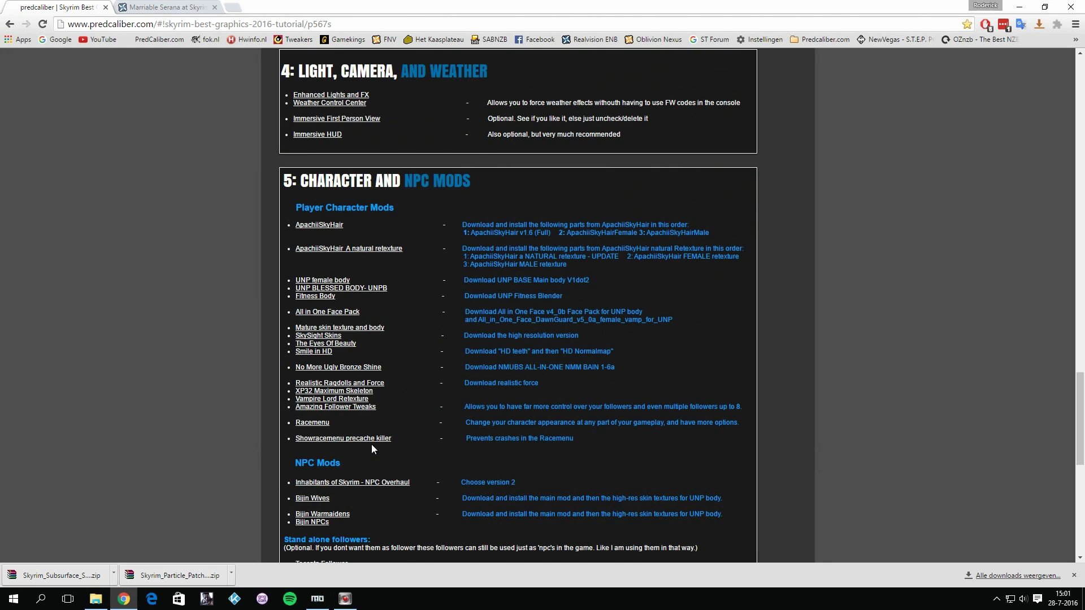
left_click(326, 602)
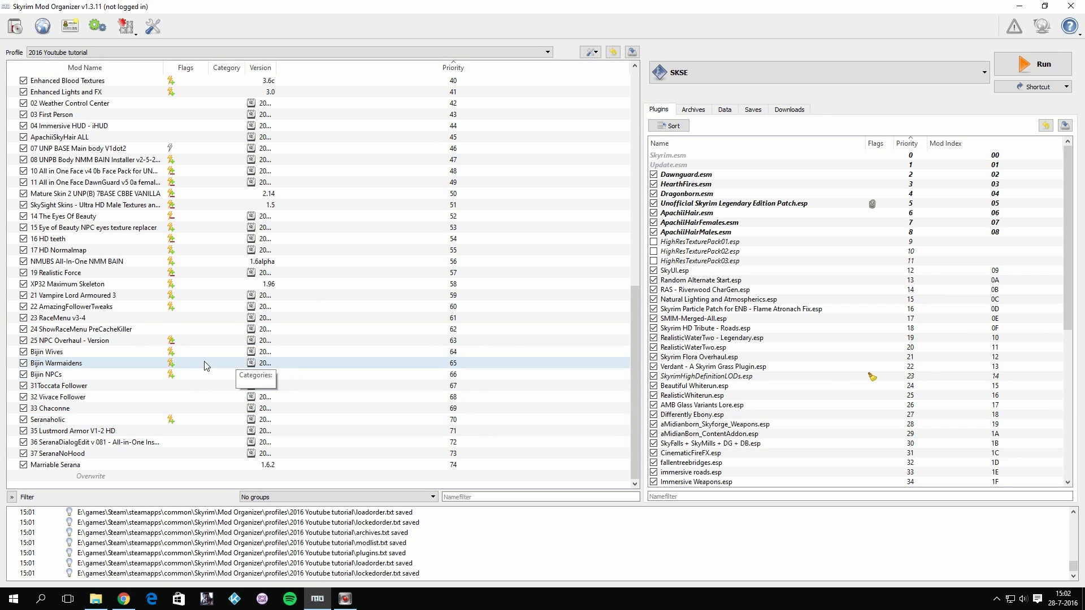
left_click(123, 598)
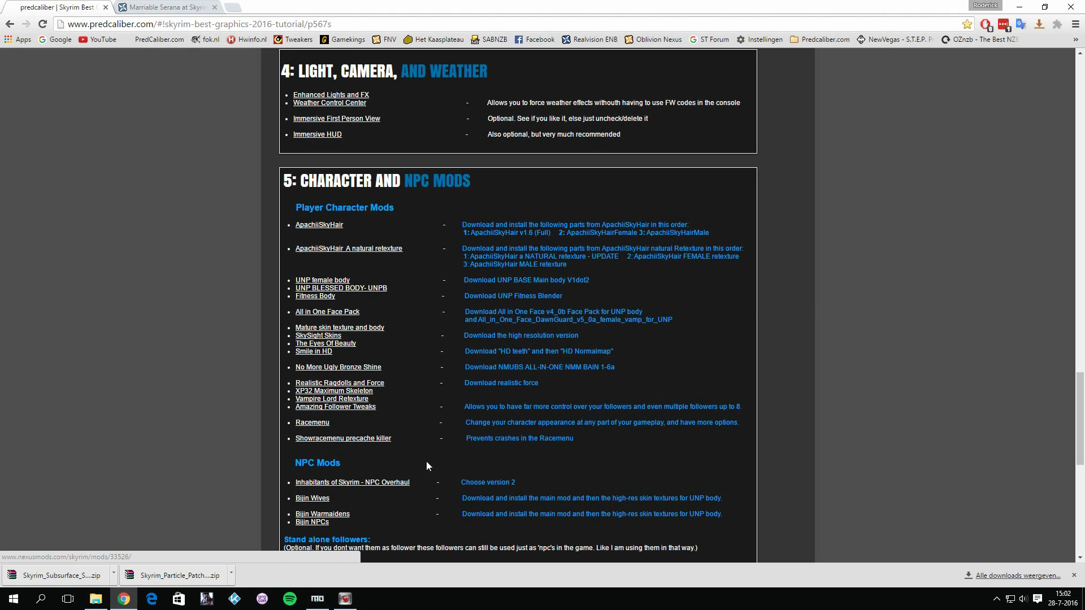
left_click(317, 598)
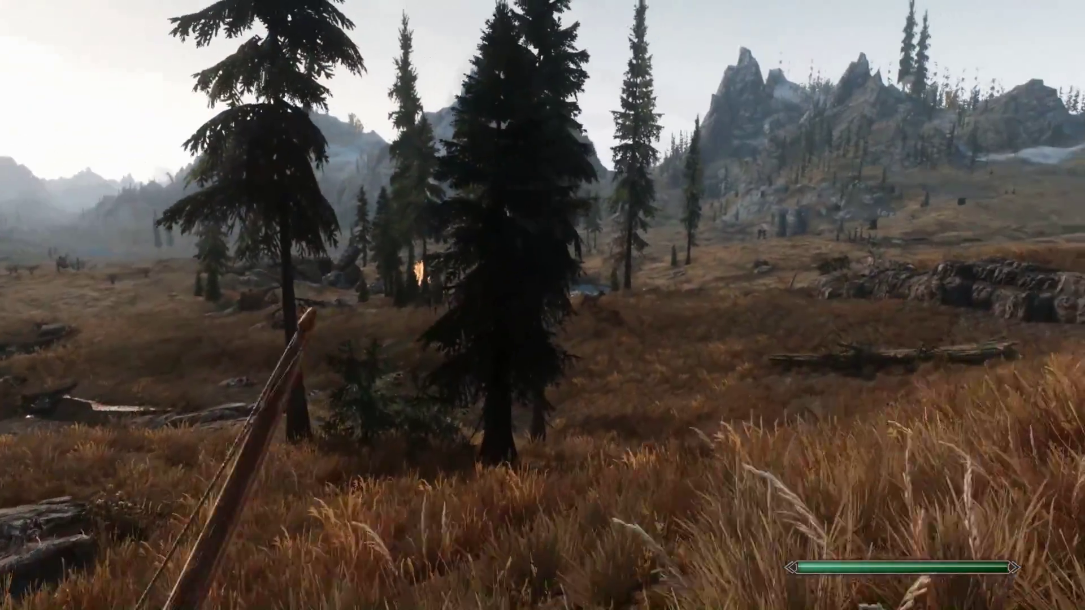
Switch to Skyrim, walk forward across the plains, and open the in-game Mod Configuration menu
key("w")
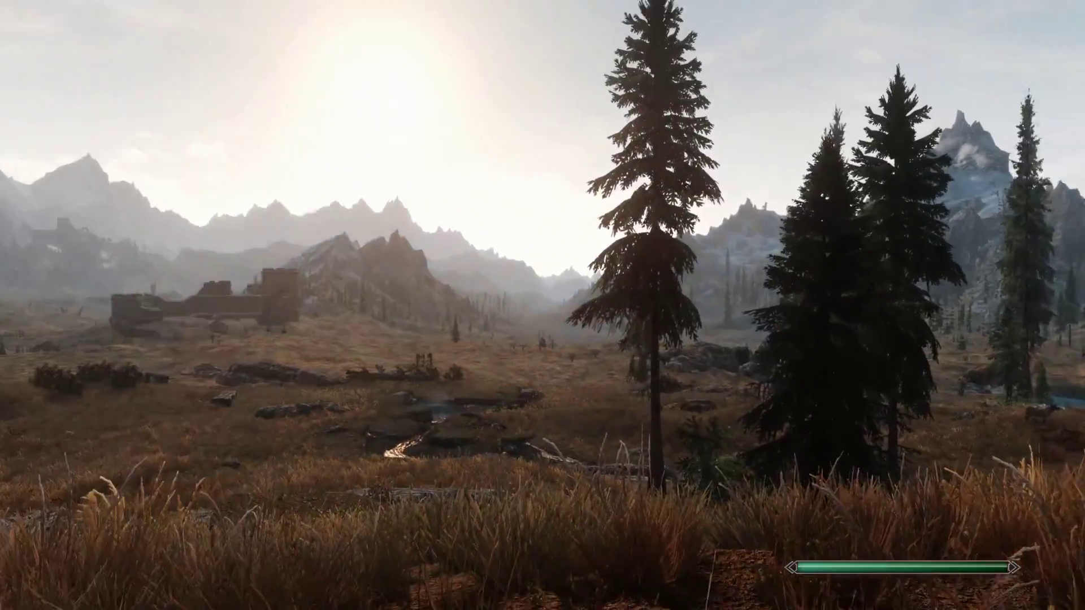
key("Escape")
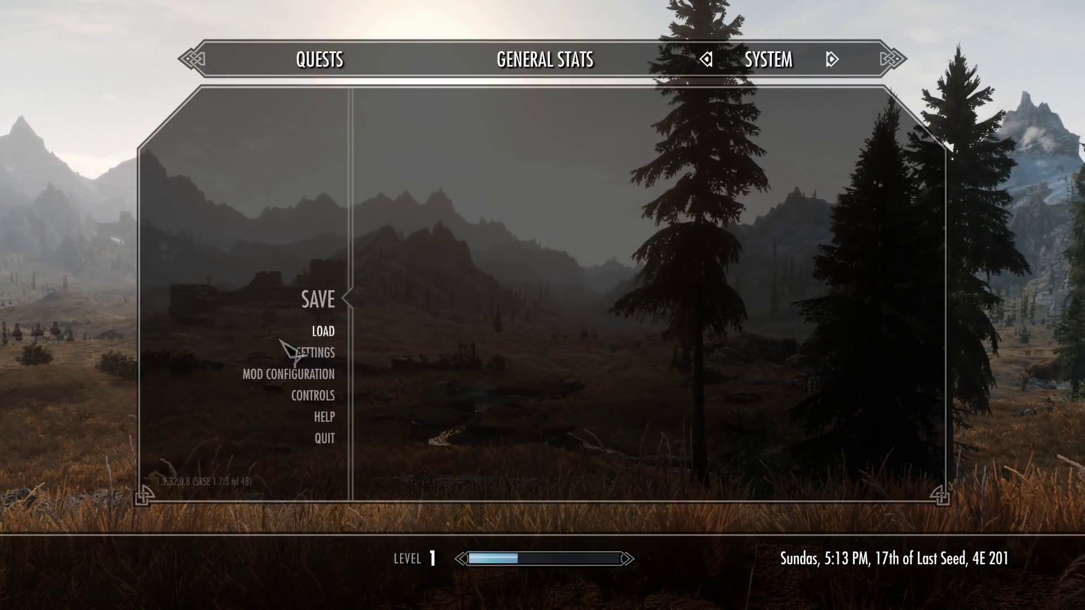
left_click(305, 377)
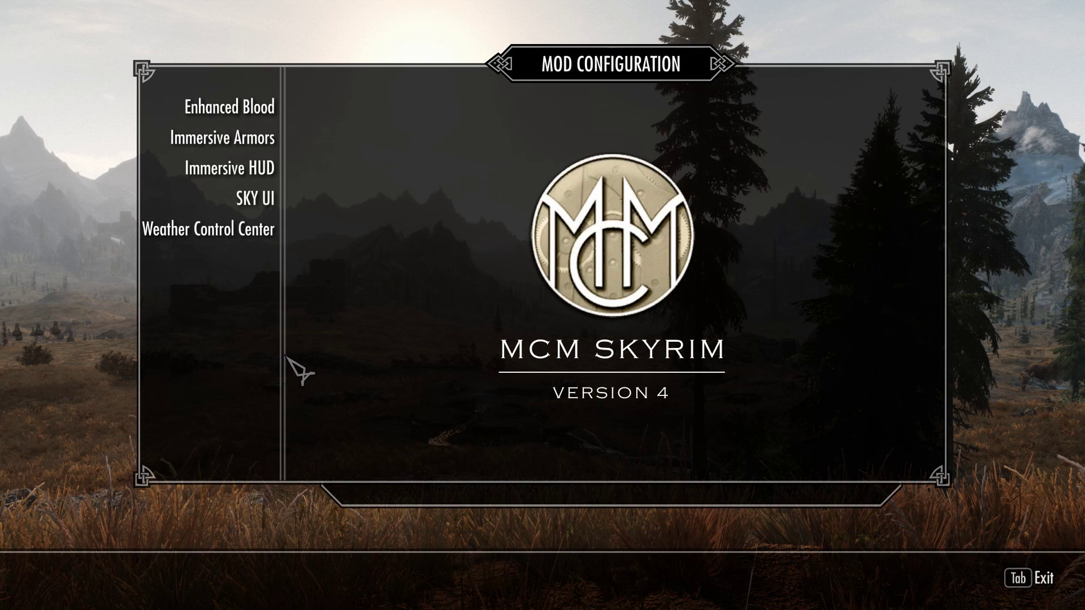
In Weather Control Center, force the current vanilla weather to SkyrimStormRainFF (0010A23C) and return to the game world
left_click(234, 236)
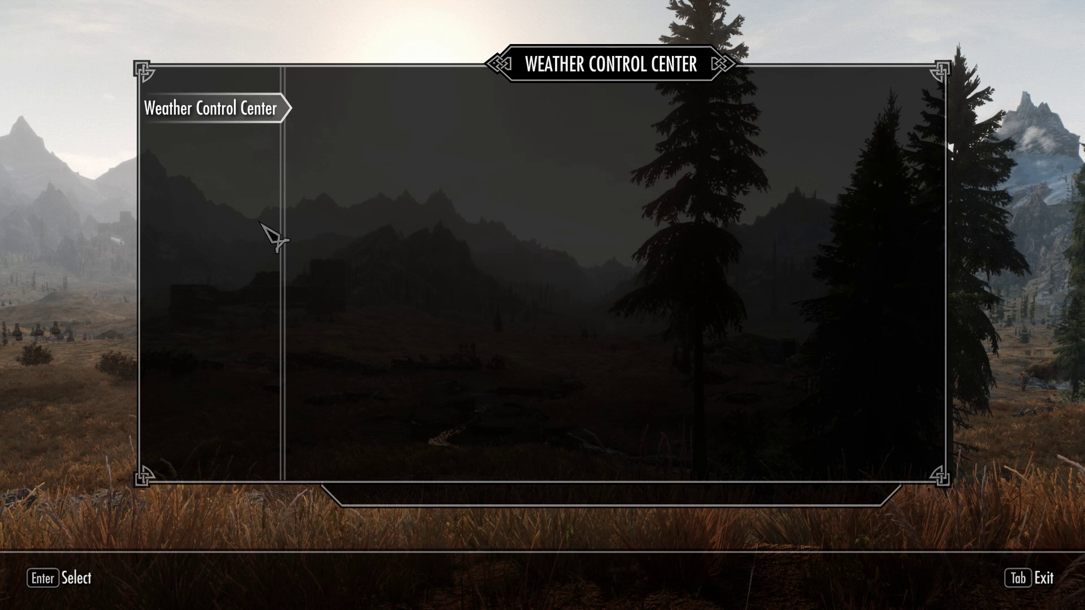
left_click(262, 158)
left_click(402, 163)
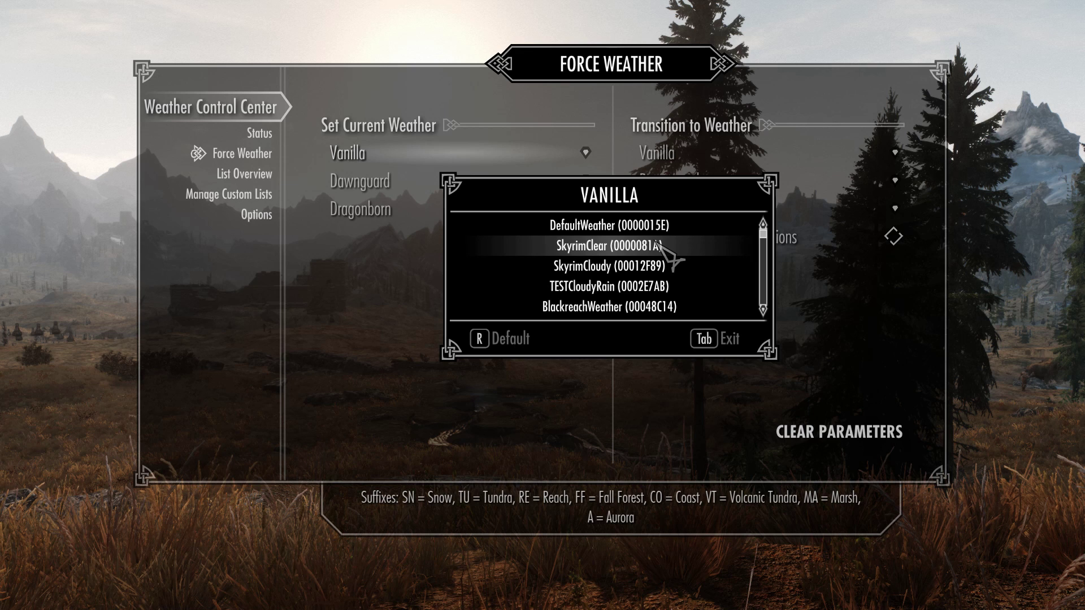
scroll(655, 280, "down", 5)
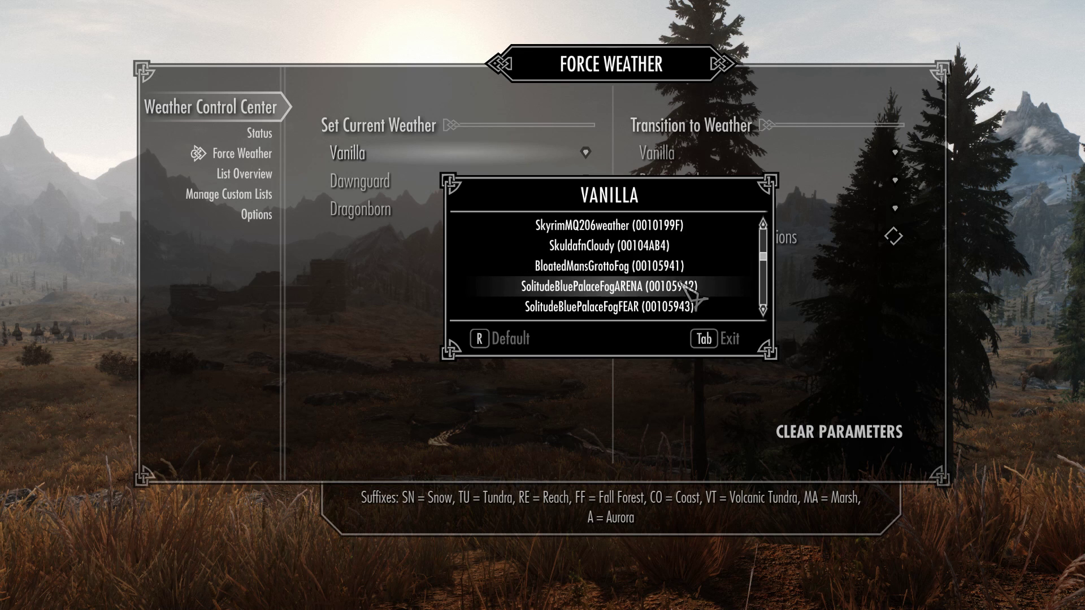
scroll(658, 287, "down", 3)
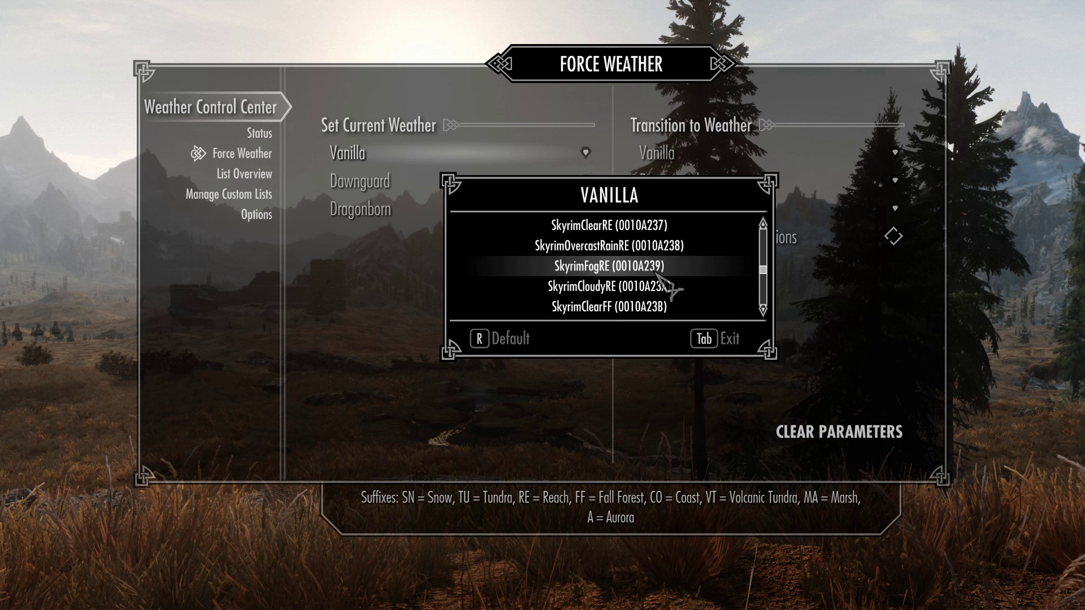
scroll(659, 280, "down", 3)
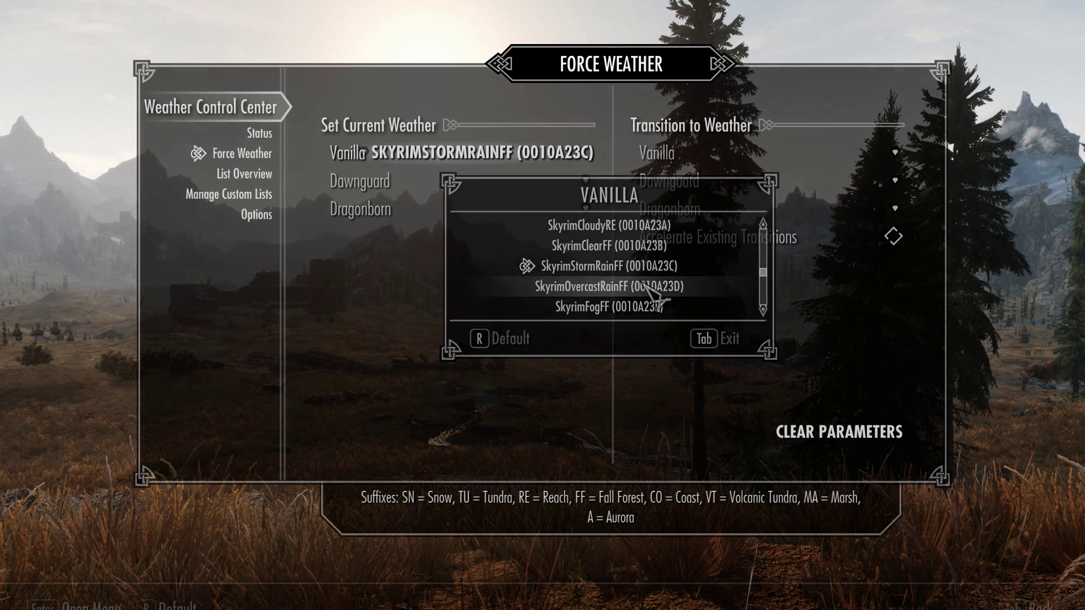
key("Tab")
key("Tab")
key("Tab")
key("Tab")
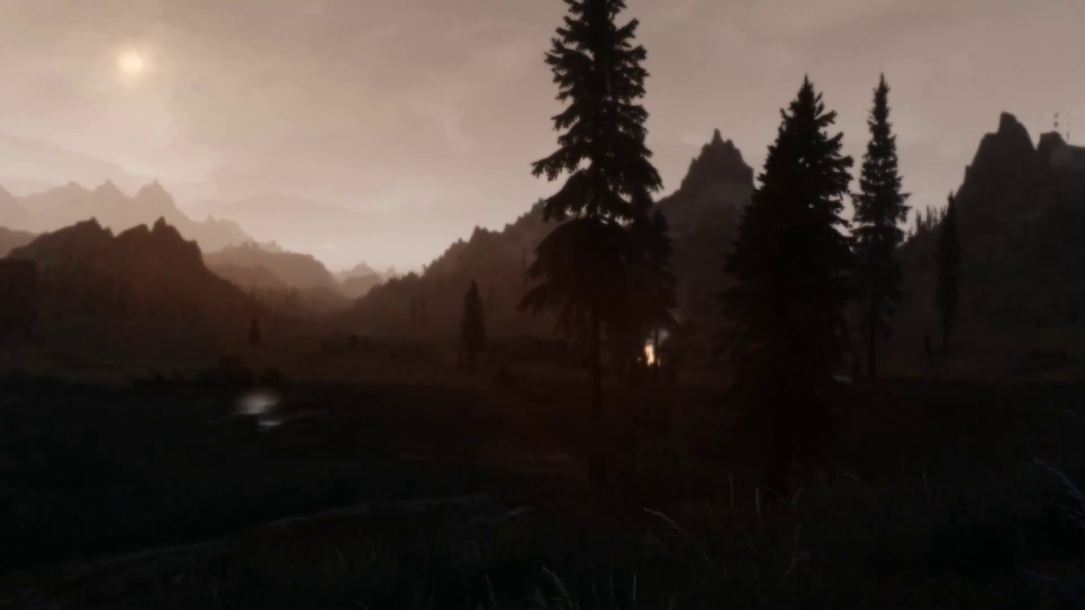
key("Tab")
Reopen Weather Control Center, force the current vanilla weather to SkyrimClear (0000081A), and return to the game world
key("Escape")
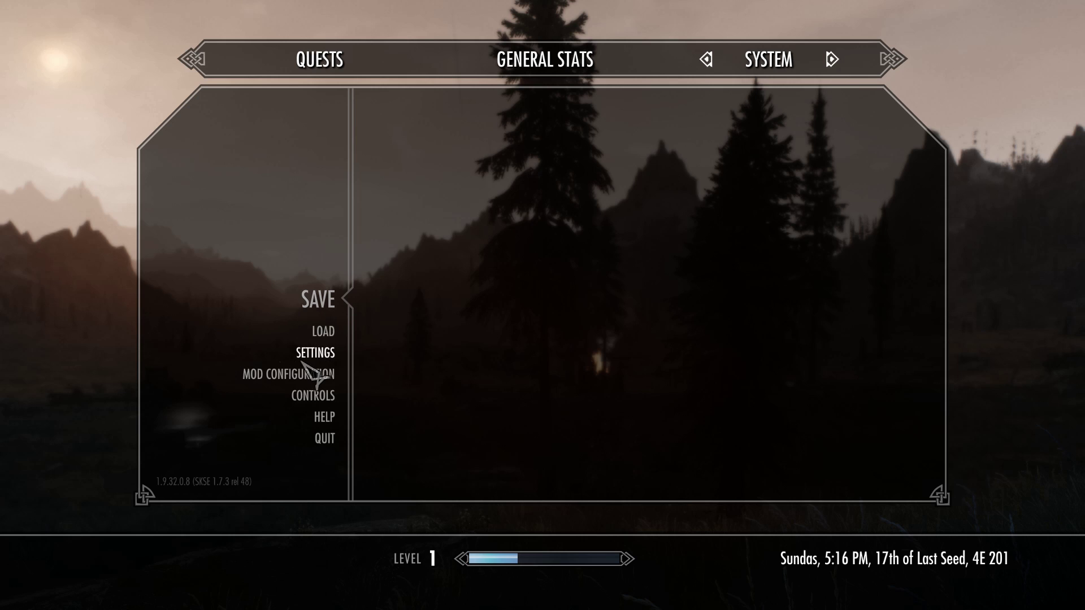
left_click(305, 374)
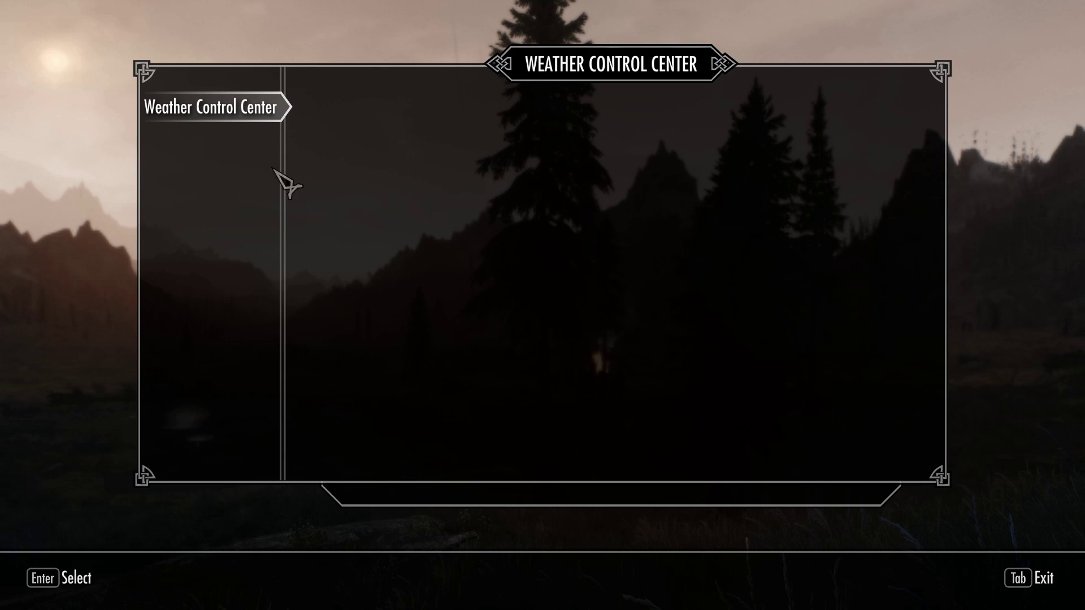
left_click(245, 157)
left_click(396, 153)
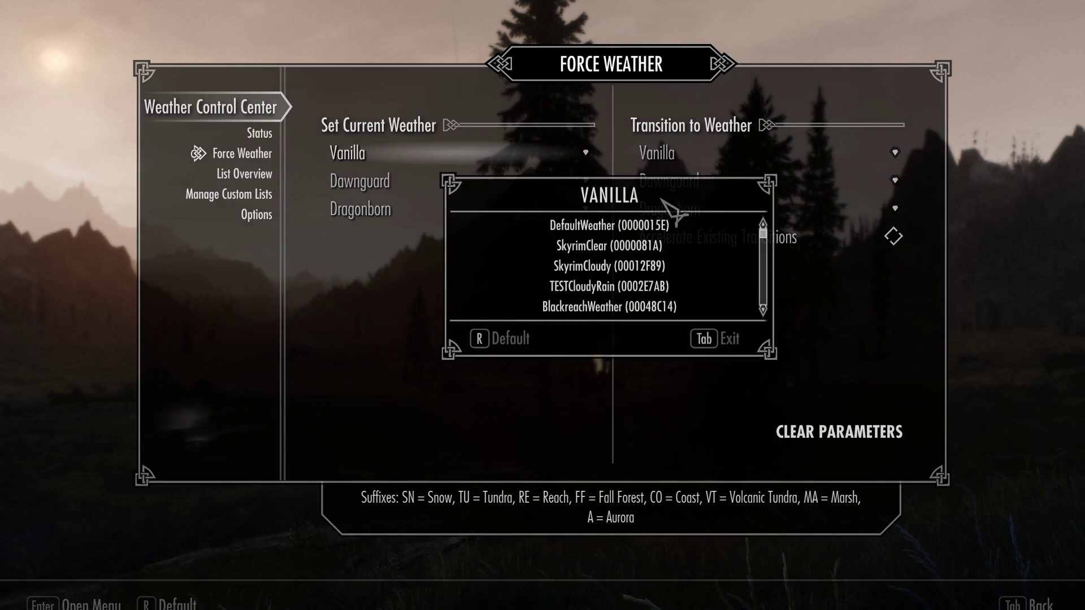
left_click(642, 249)
key("Escape")
key("Escape")
key("Escape")
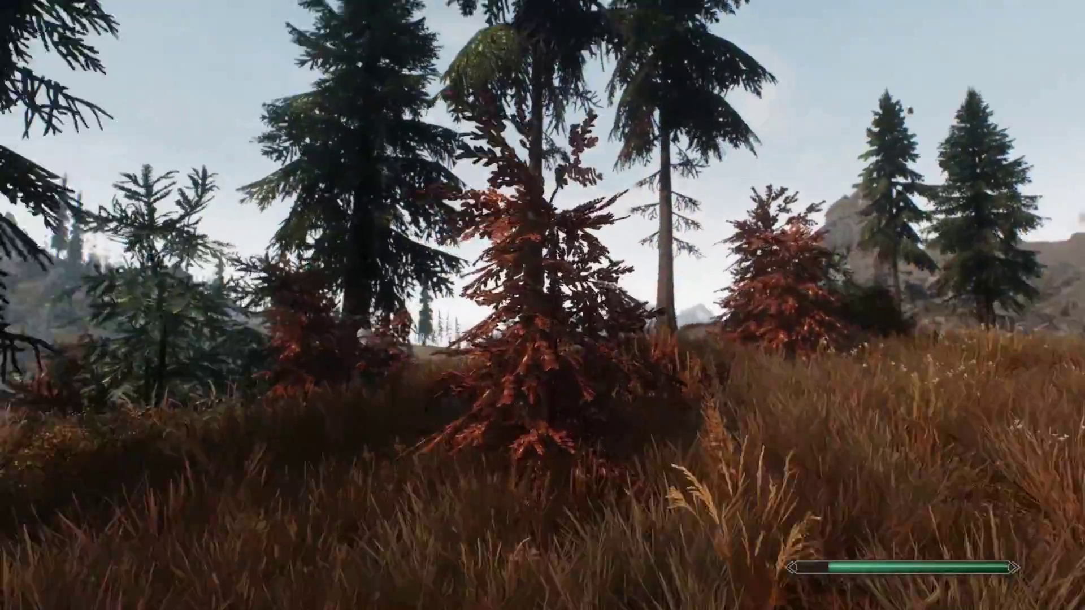
Walk through the grass and trees of the plains, and fast travel to Whiterun from the world map
key("w")
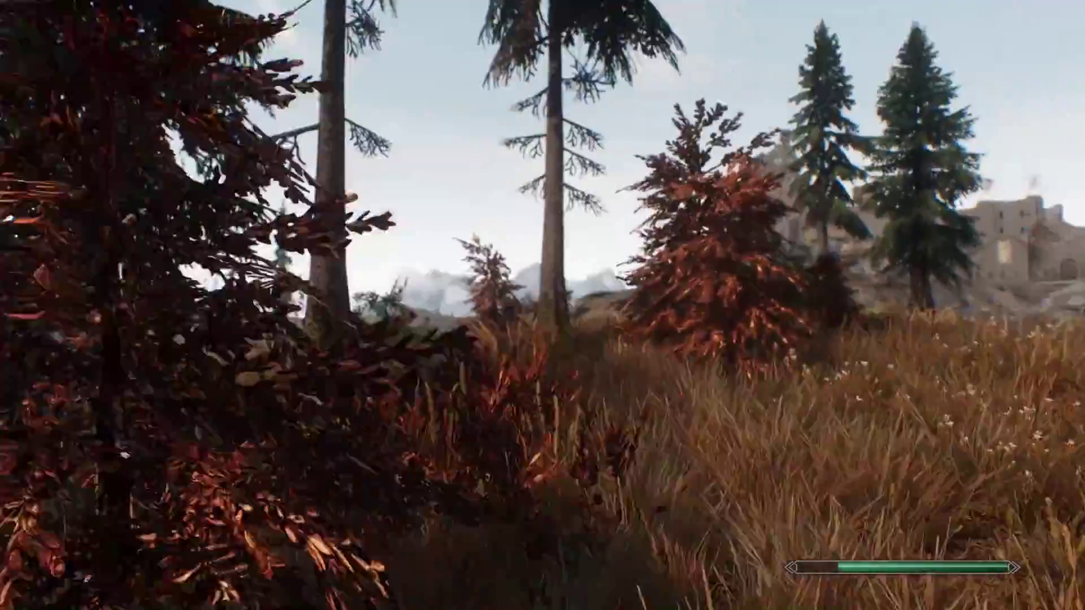
key("w")
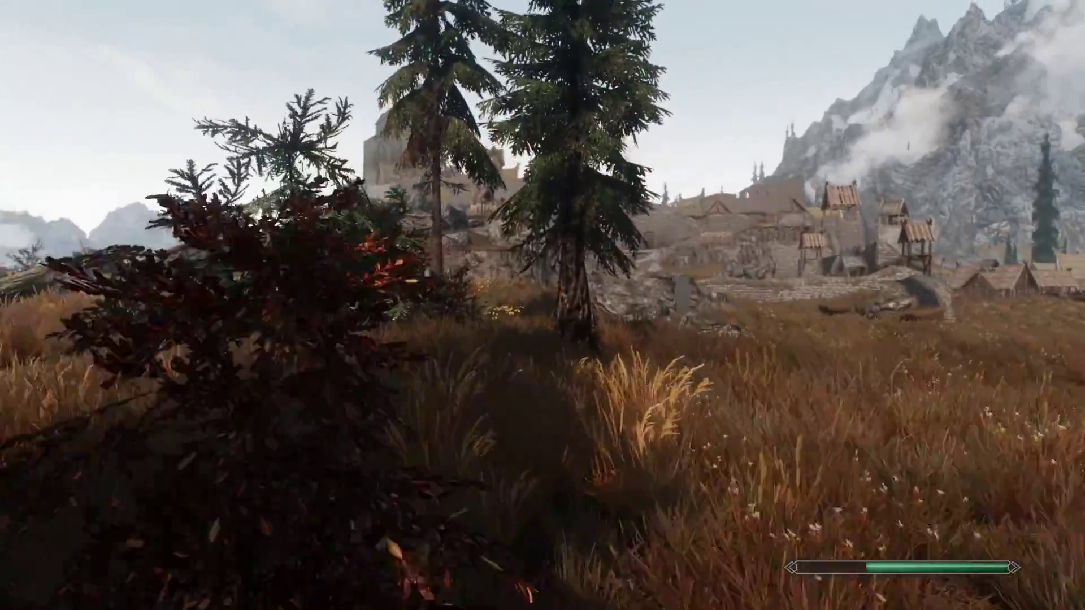
key("w")
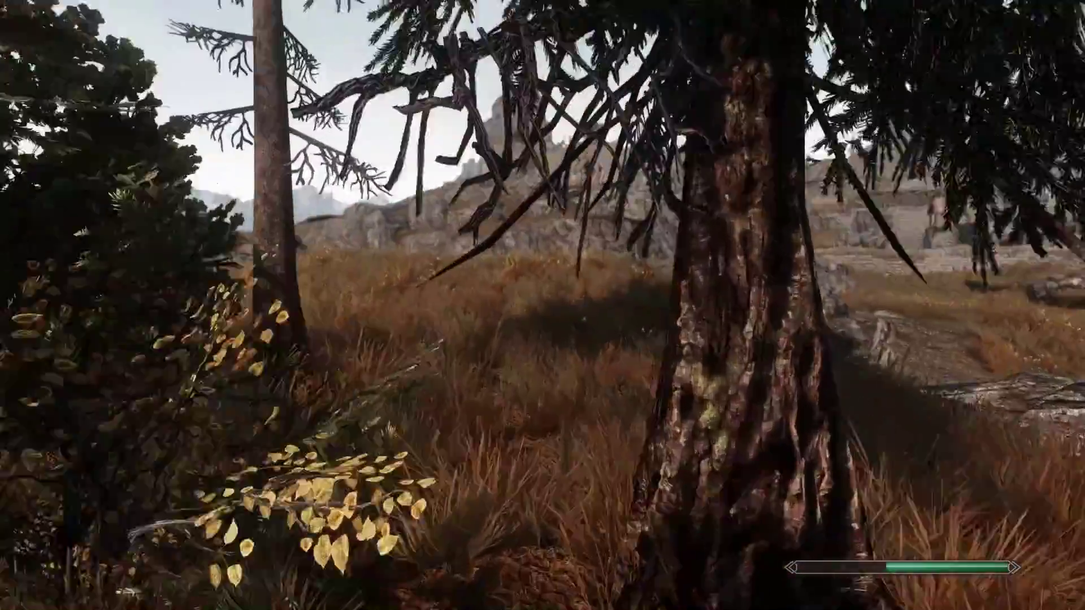
key("Tab")
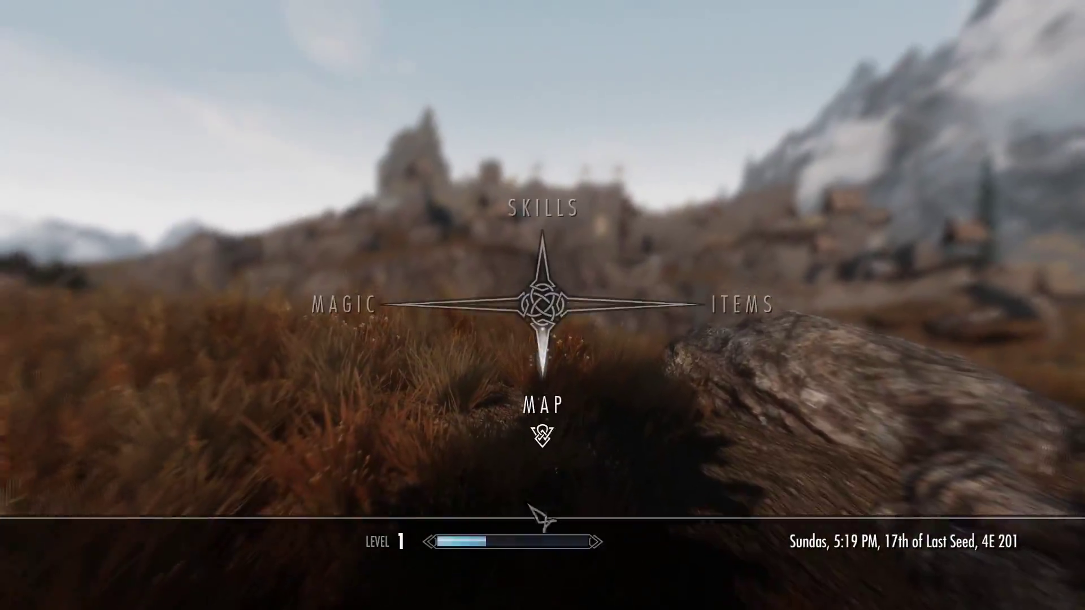
left_click(544, 413)
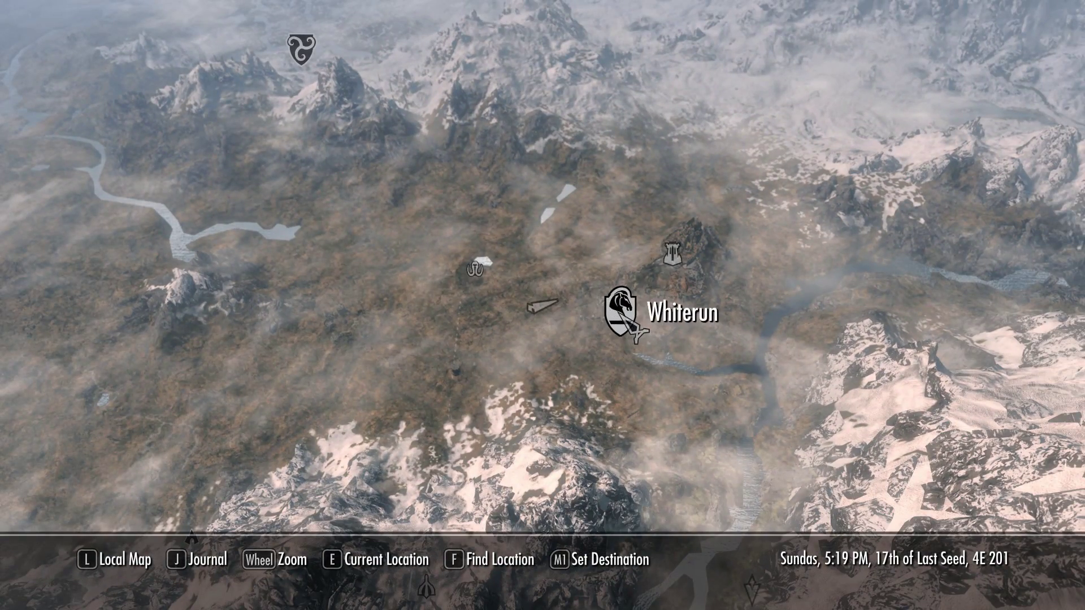
left_click(449, 334)
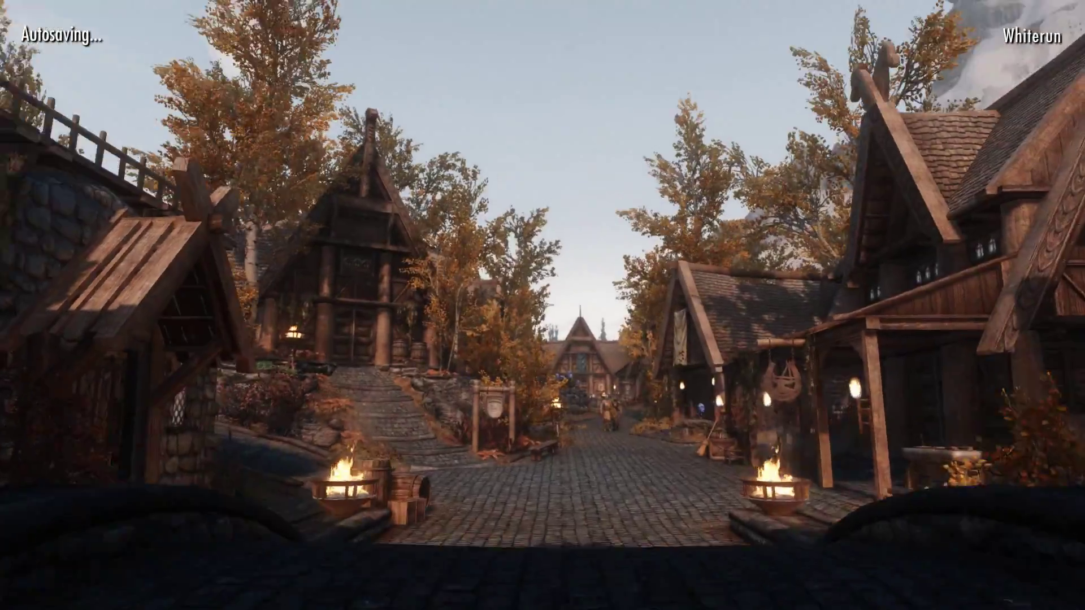
Walk through Whiterun, examine its buildings, trees and townsfolk, and enter The Bannered Mare
key("w")
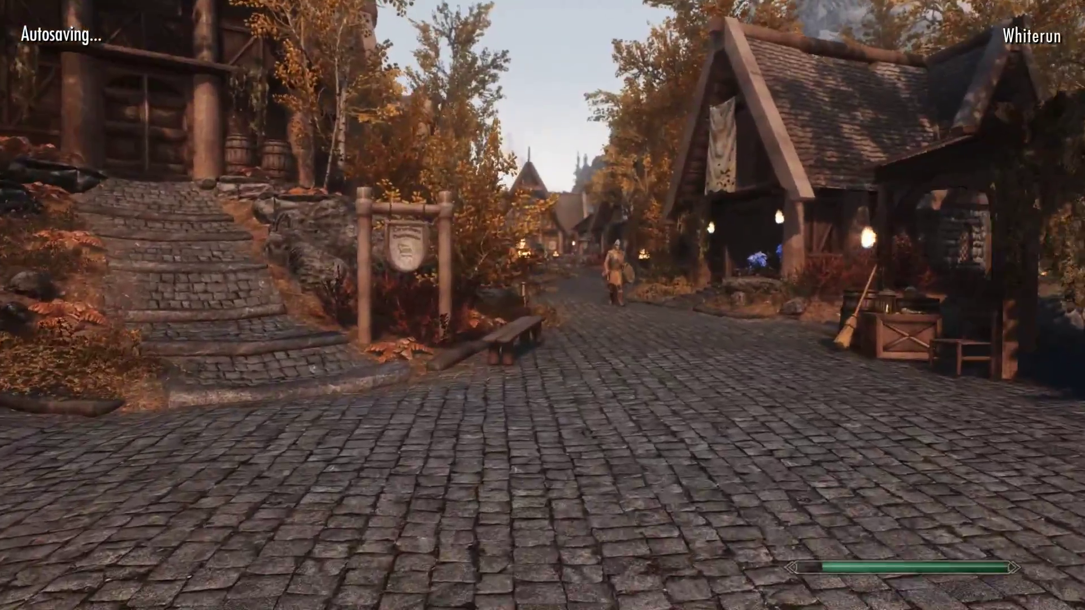
key("w")
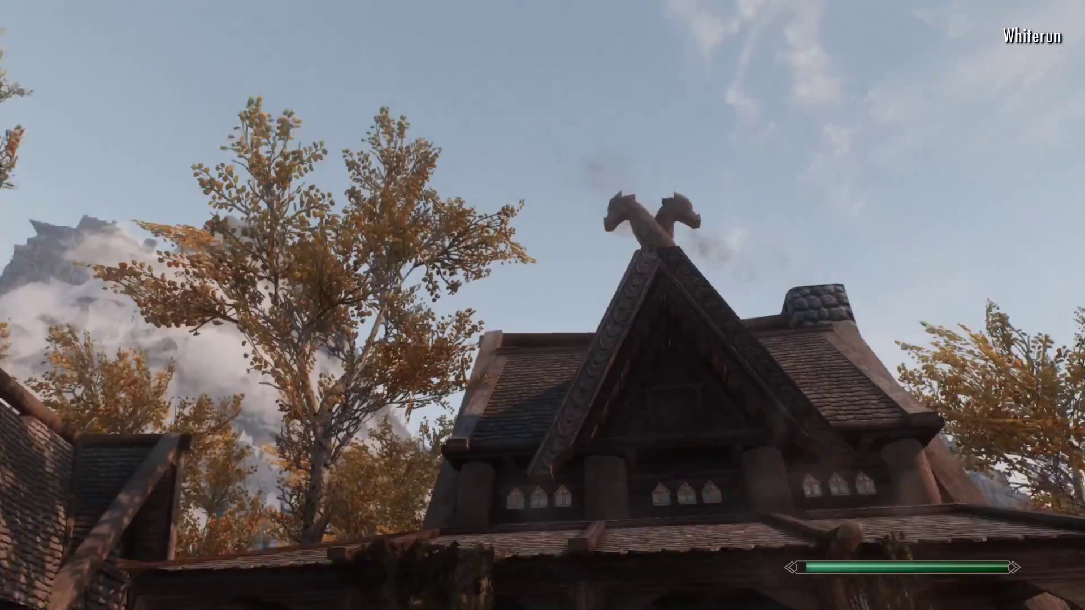
key("w")
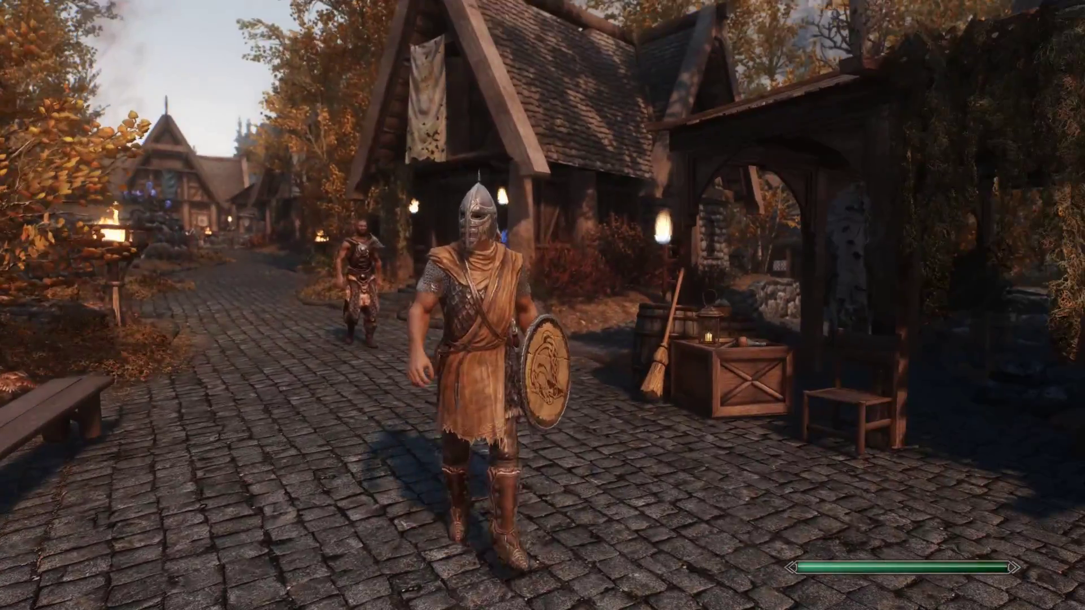
key("w")
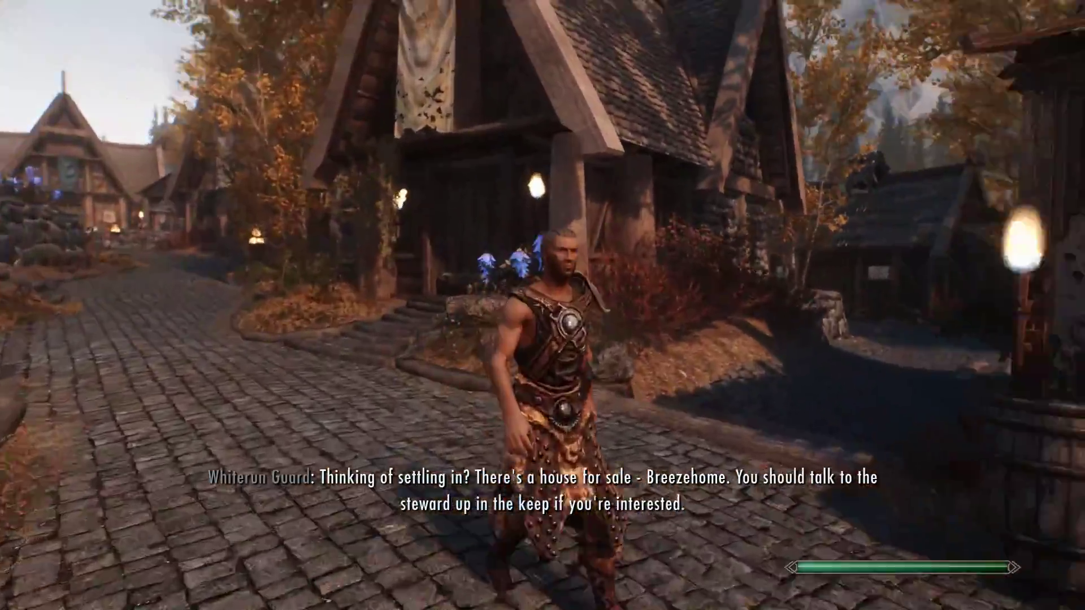
key("w")
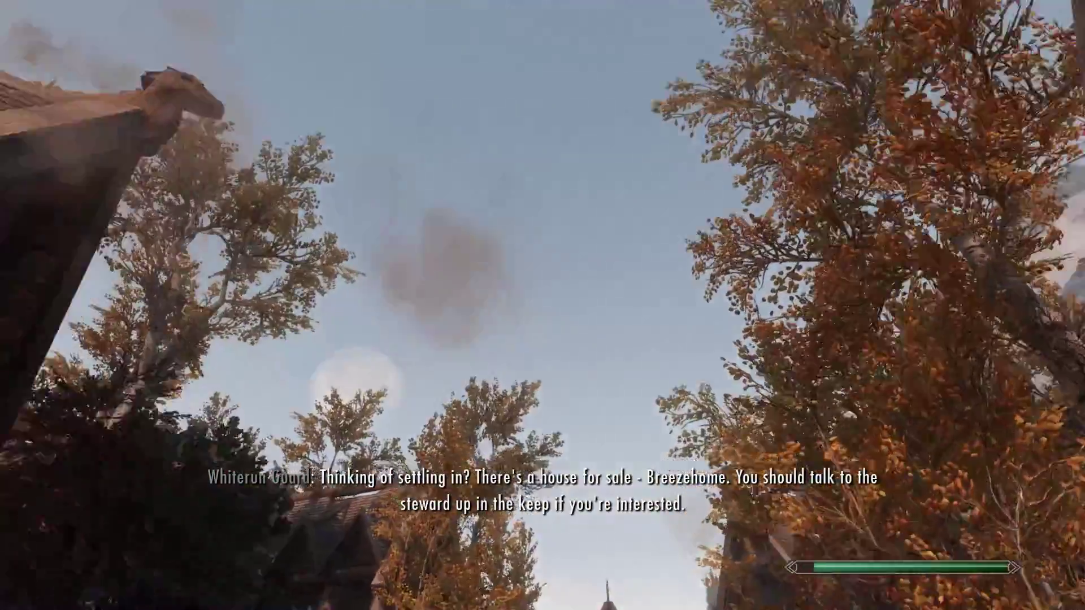
key("w")
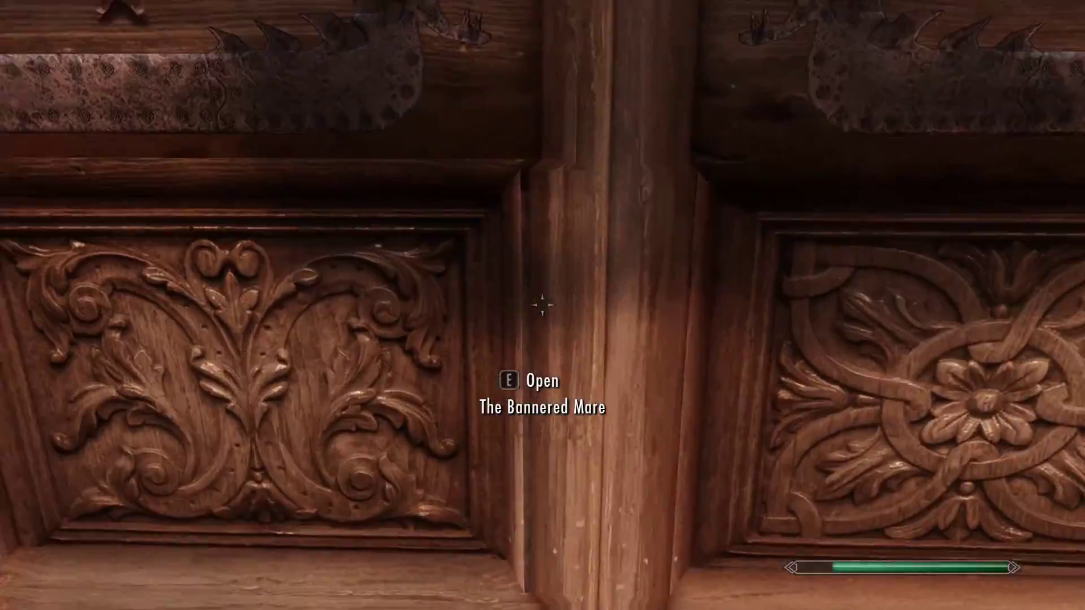
key("e")
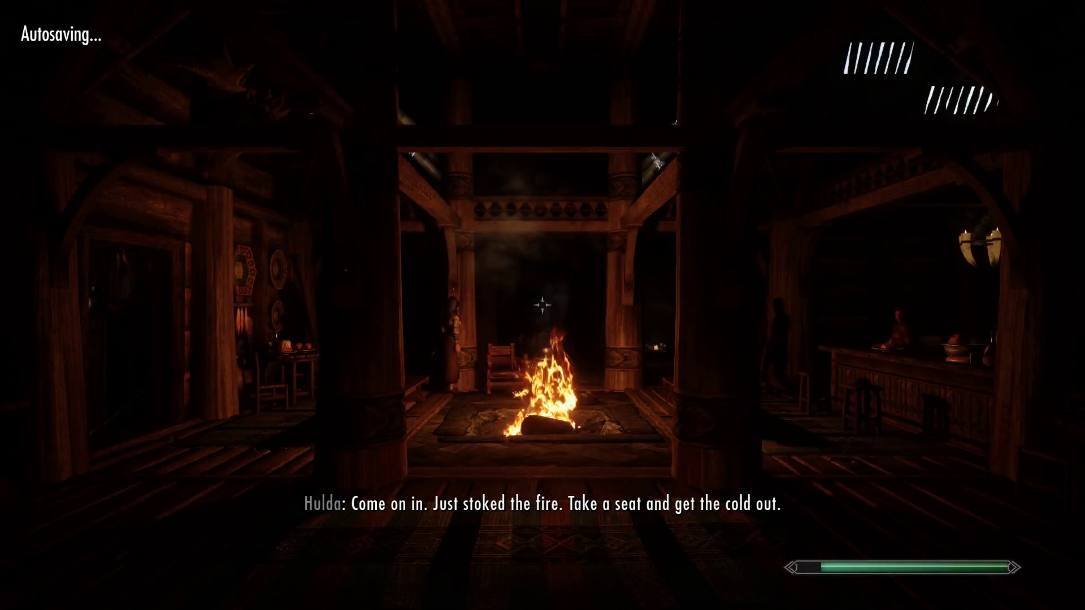
Talk to Hulda at the inn counter to inspect her appearance, end the conversation, and walk on through the interior
key("w")
key("w")
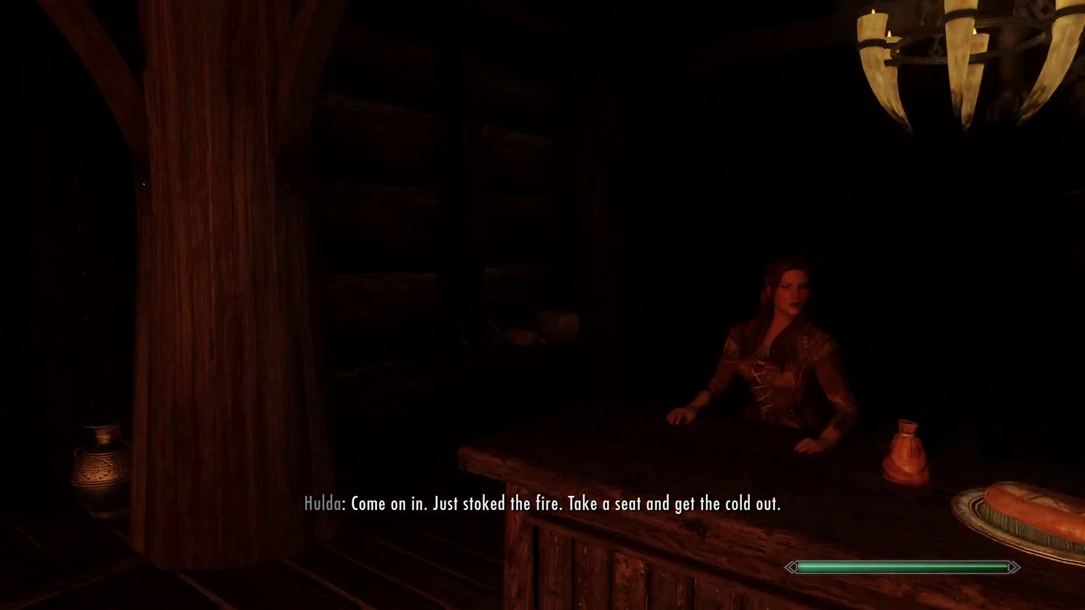
mouse_move(543, 305)
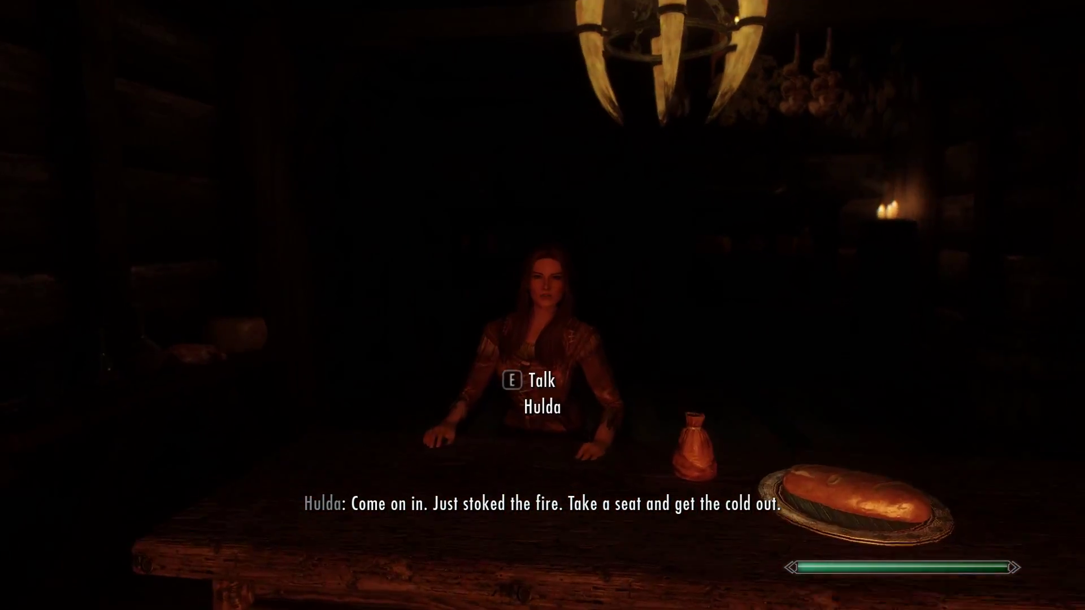
key("e")
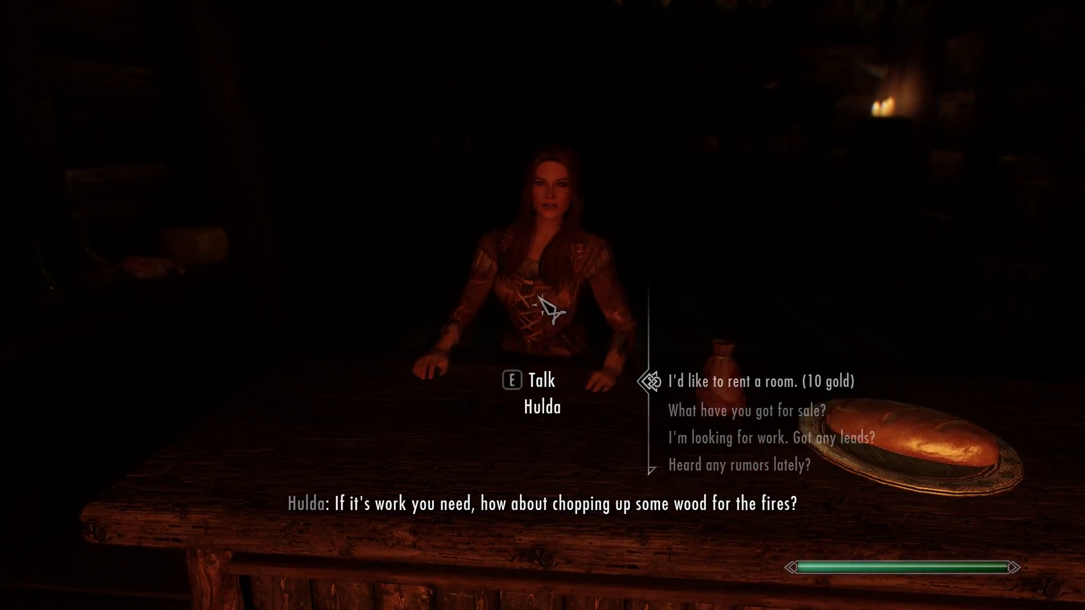
key("Tab")
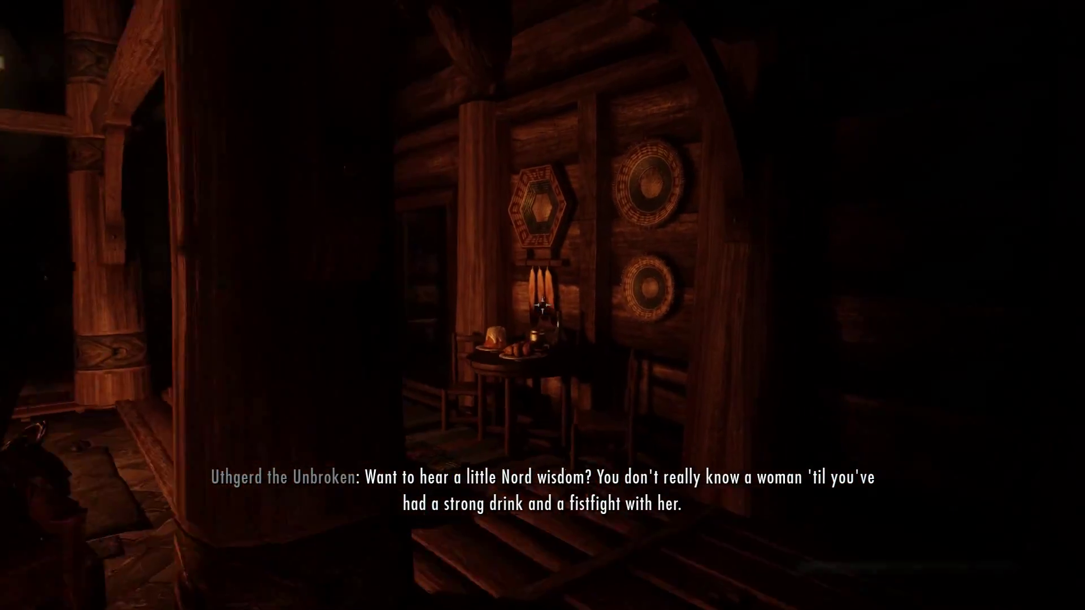
key("w")
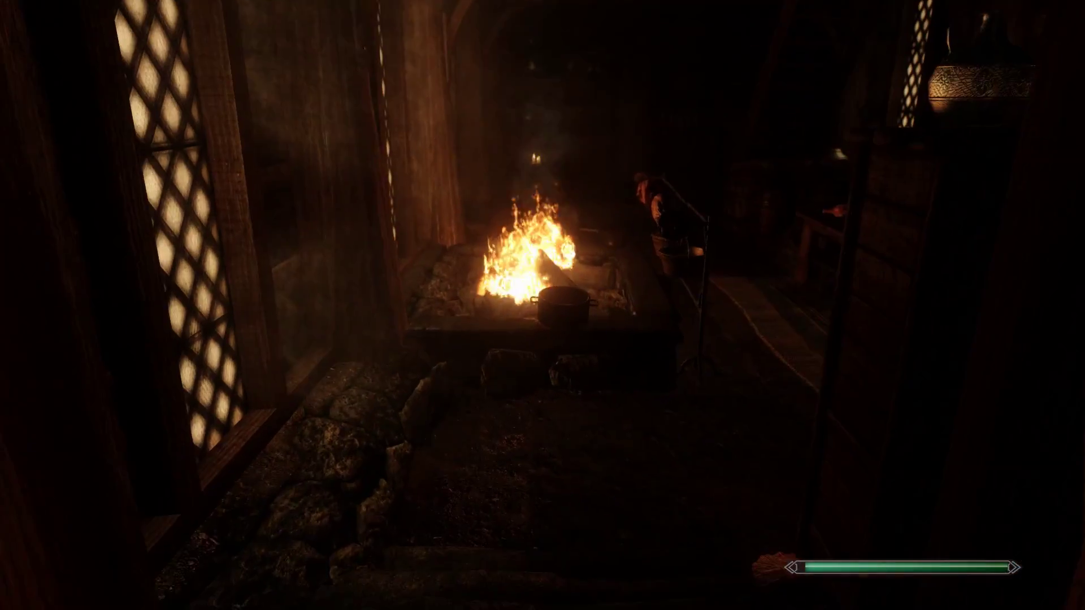